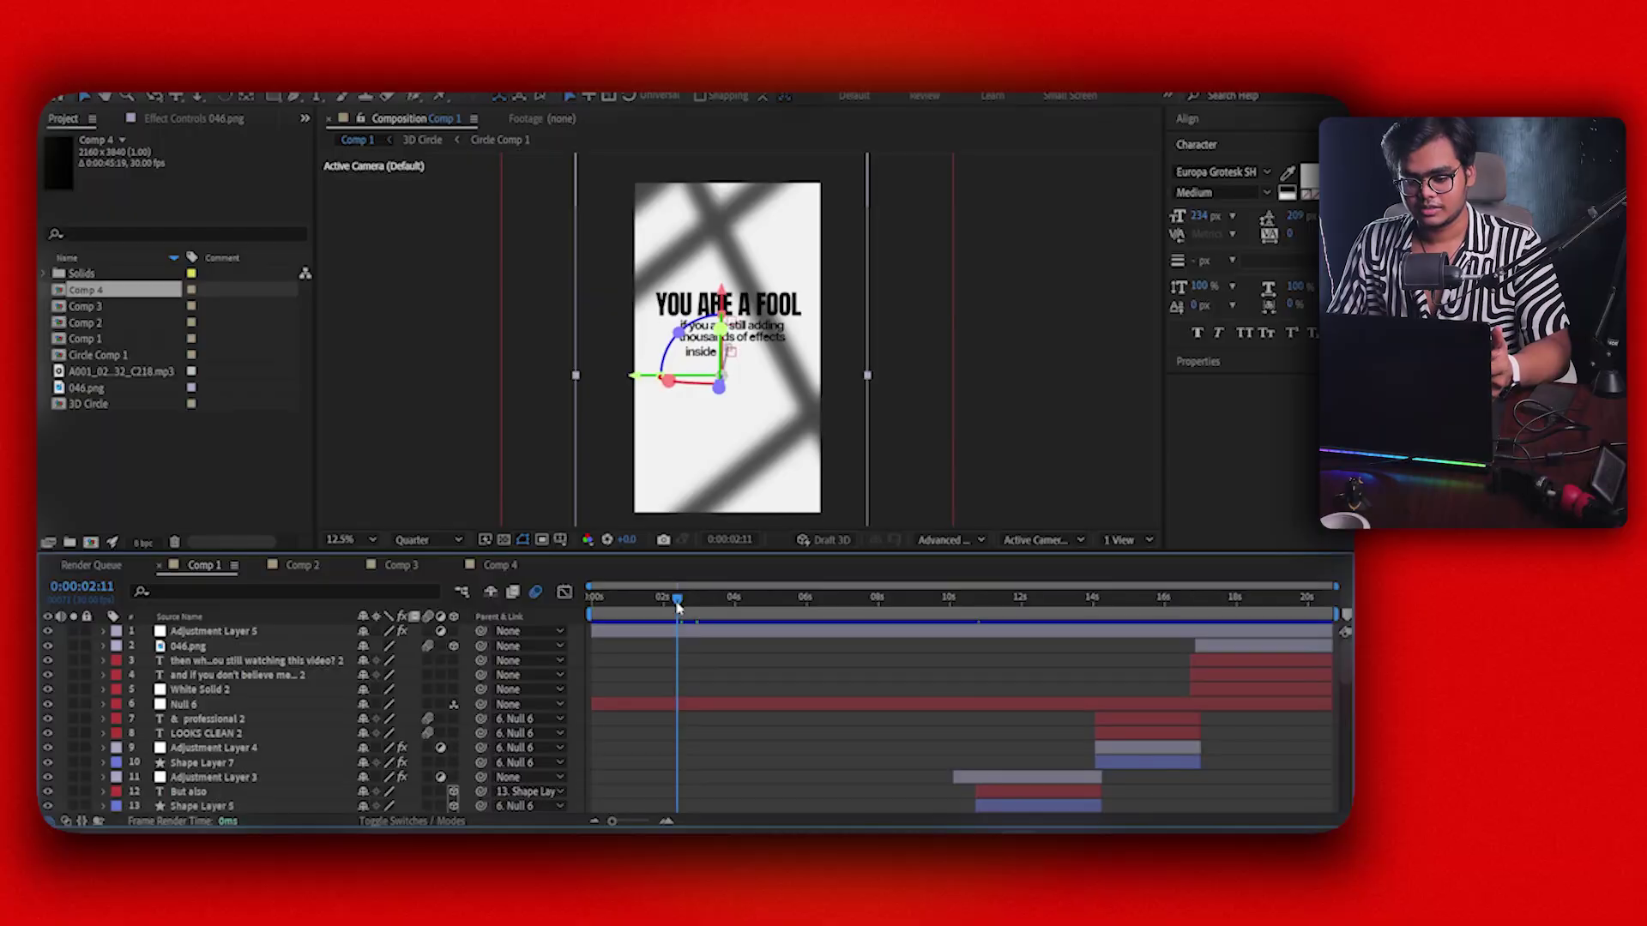
# Scrub through Comp 1 and Comp 2 to review the finished text and card animation
pyautogui.moveTo(672, 600); pyautogui.dragTo(607, 601)
pyautogui.click(609, 600)
pyautogui.scroll(-10, 665, 690)
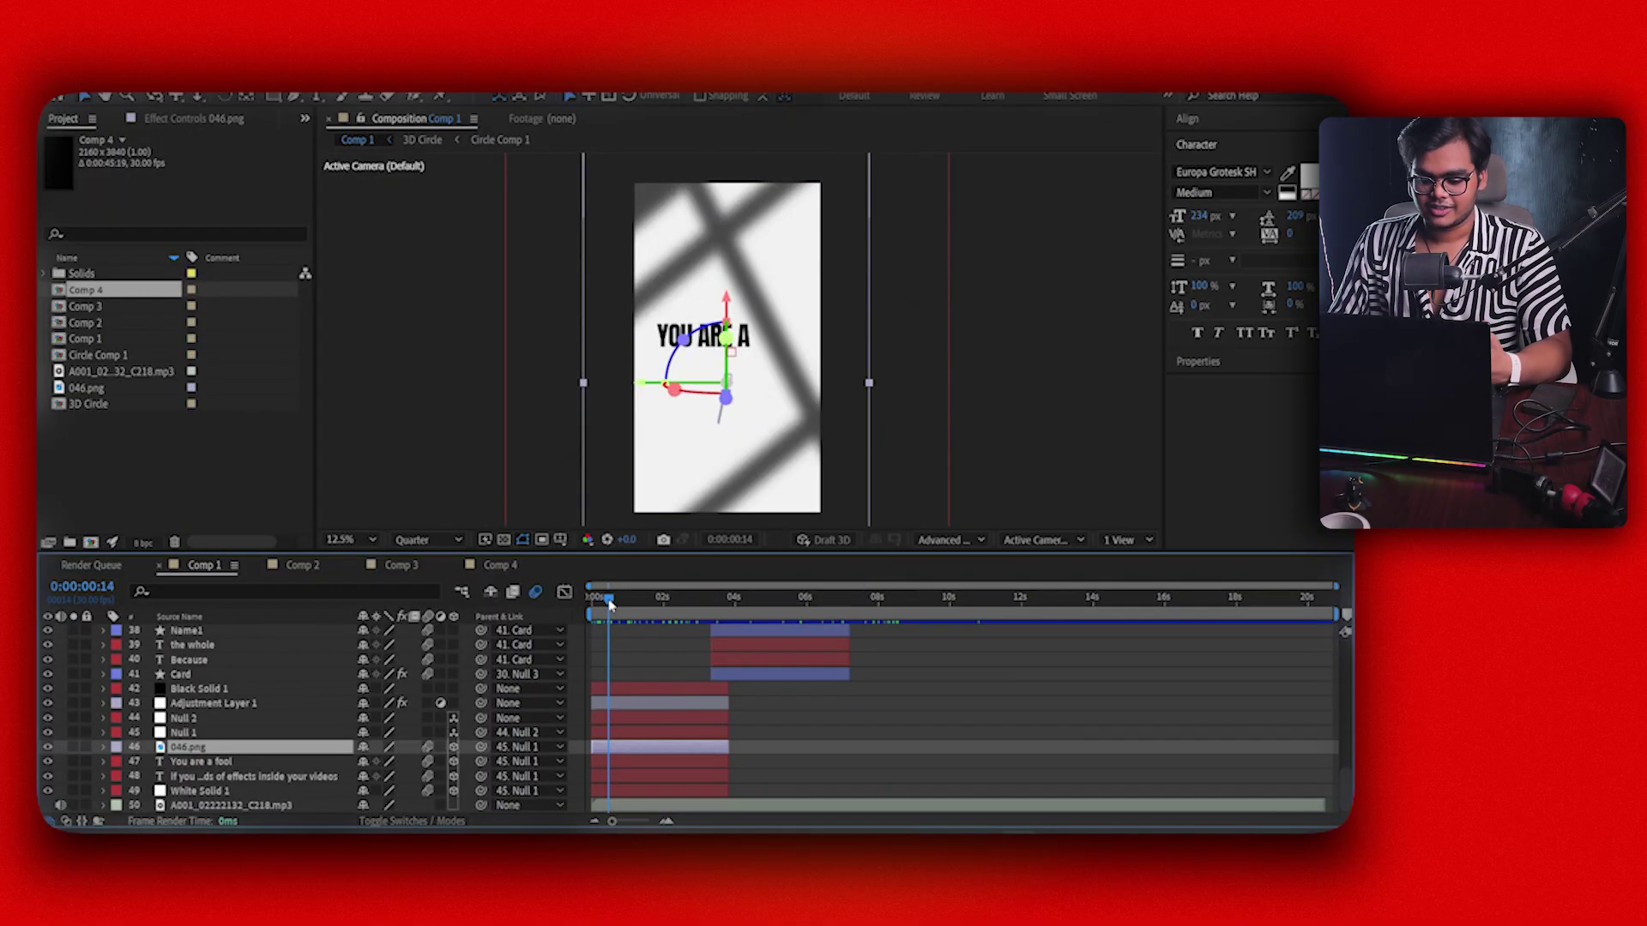
pyautogui.moveTo(609, 603); pyautogui.dragTo(770, 629)
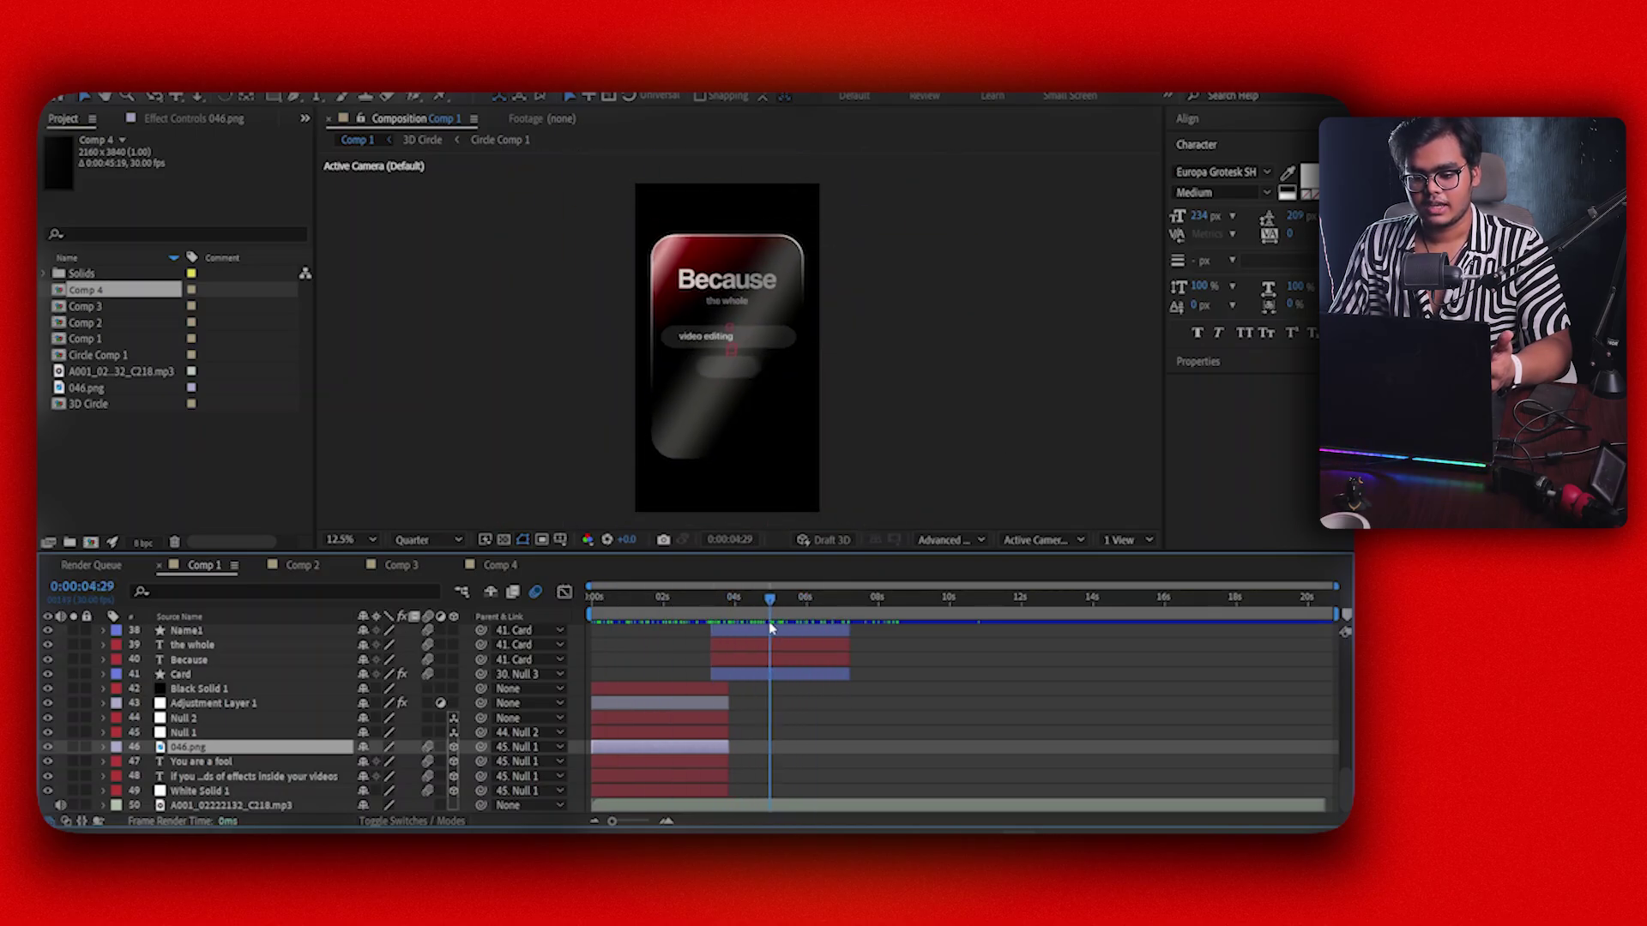
pyautogui.click(302, 565)
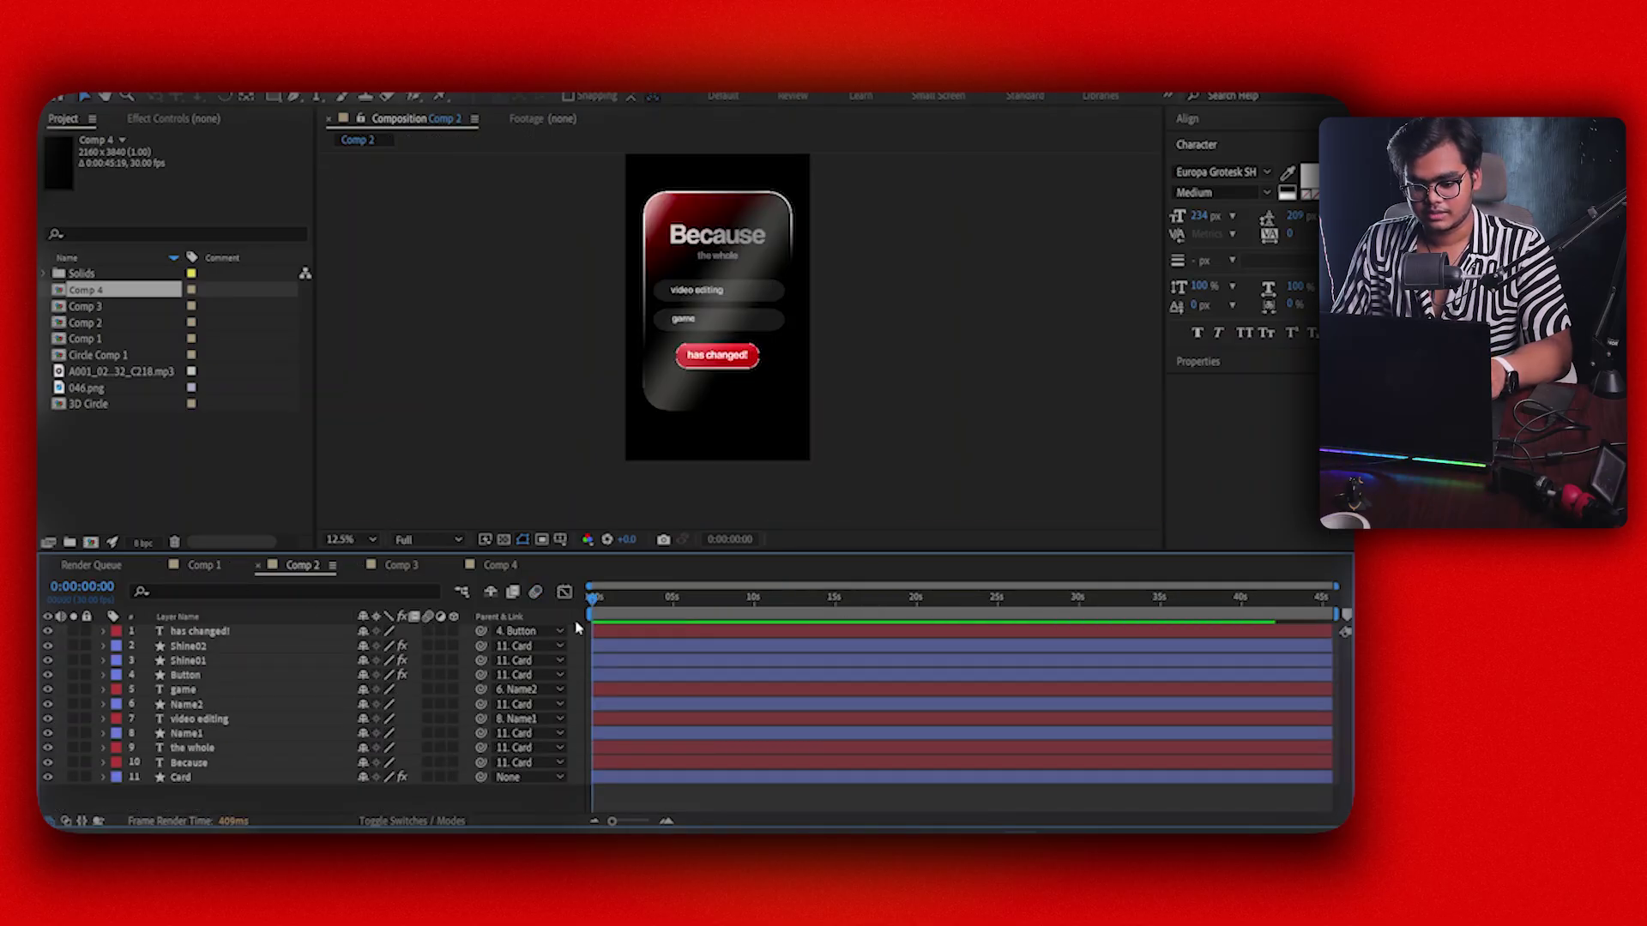
pyautogui.moveTo(594, 599); pyautogui.dragTo(627, 615)
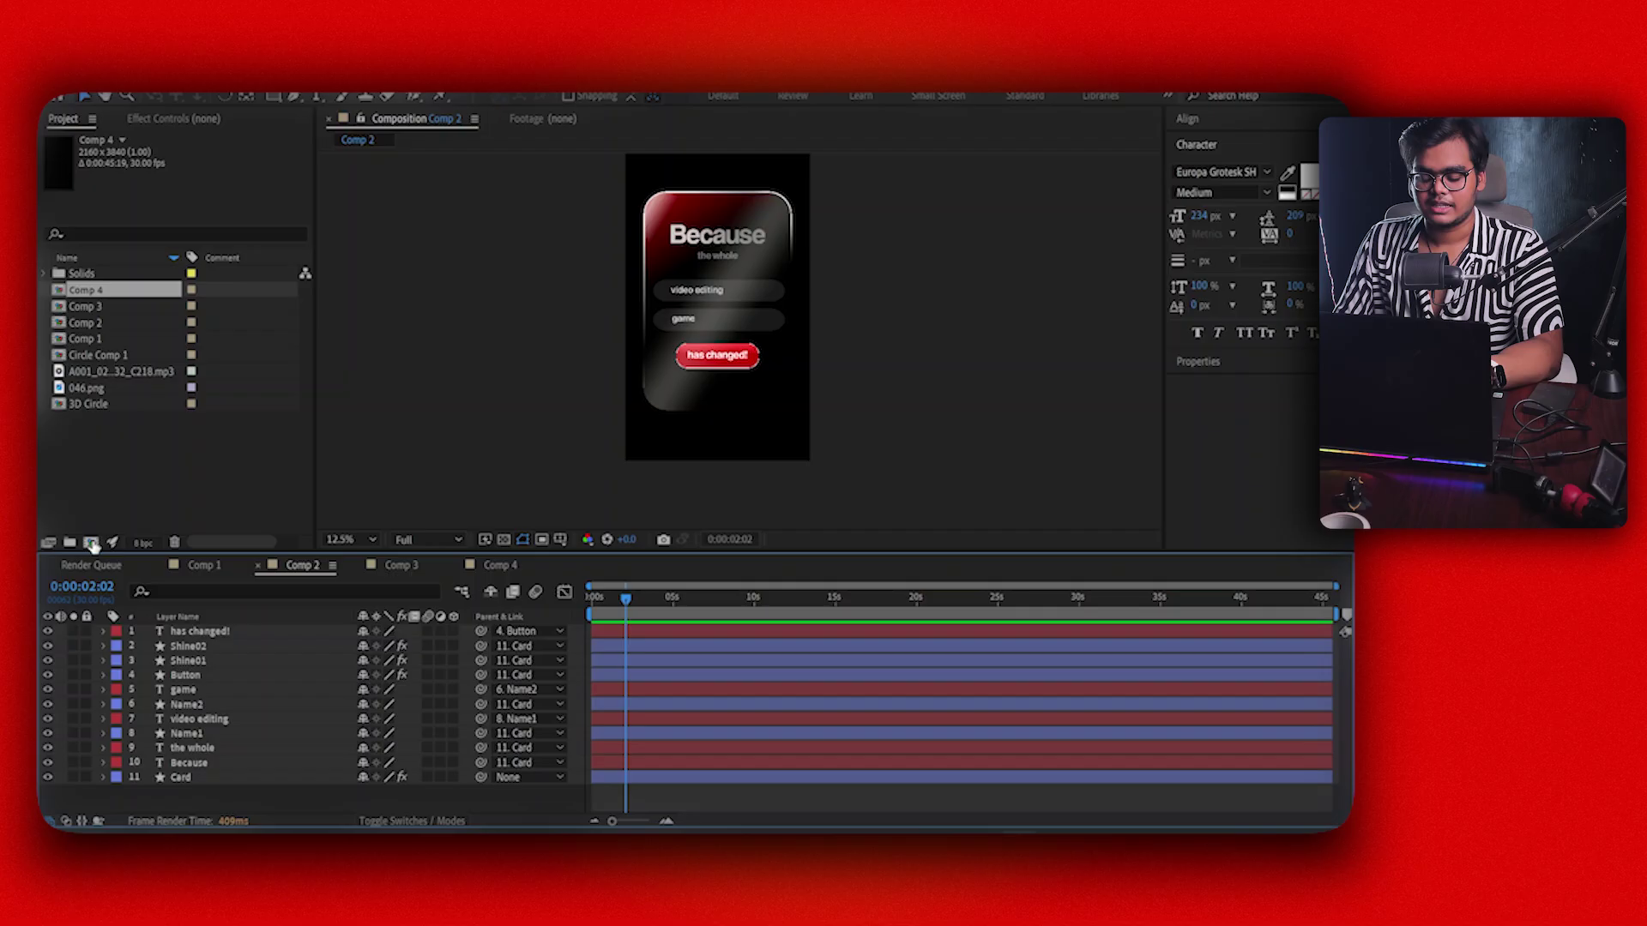
# Create a 2160 × 3840 px, 30 fps composition and add a full-size solid background coloured 0C0C0C
pyautogui.click(91, 543)
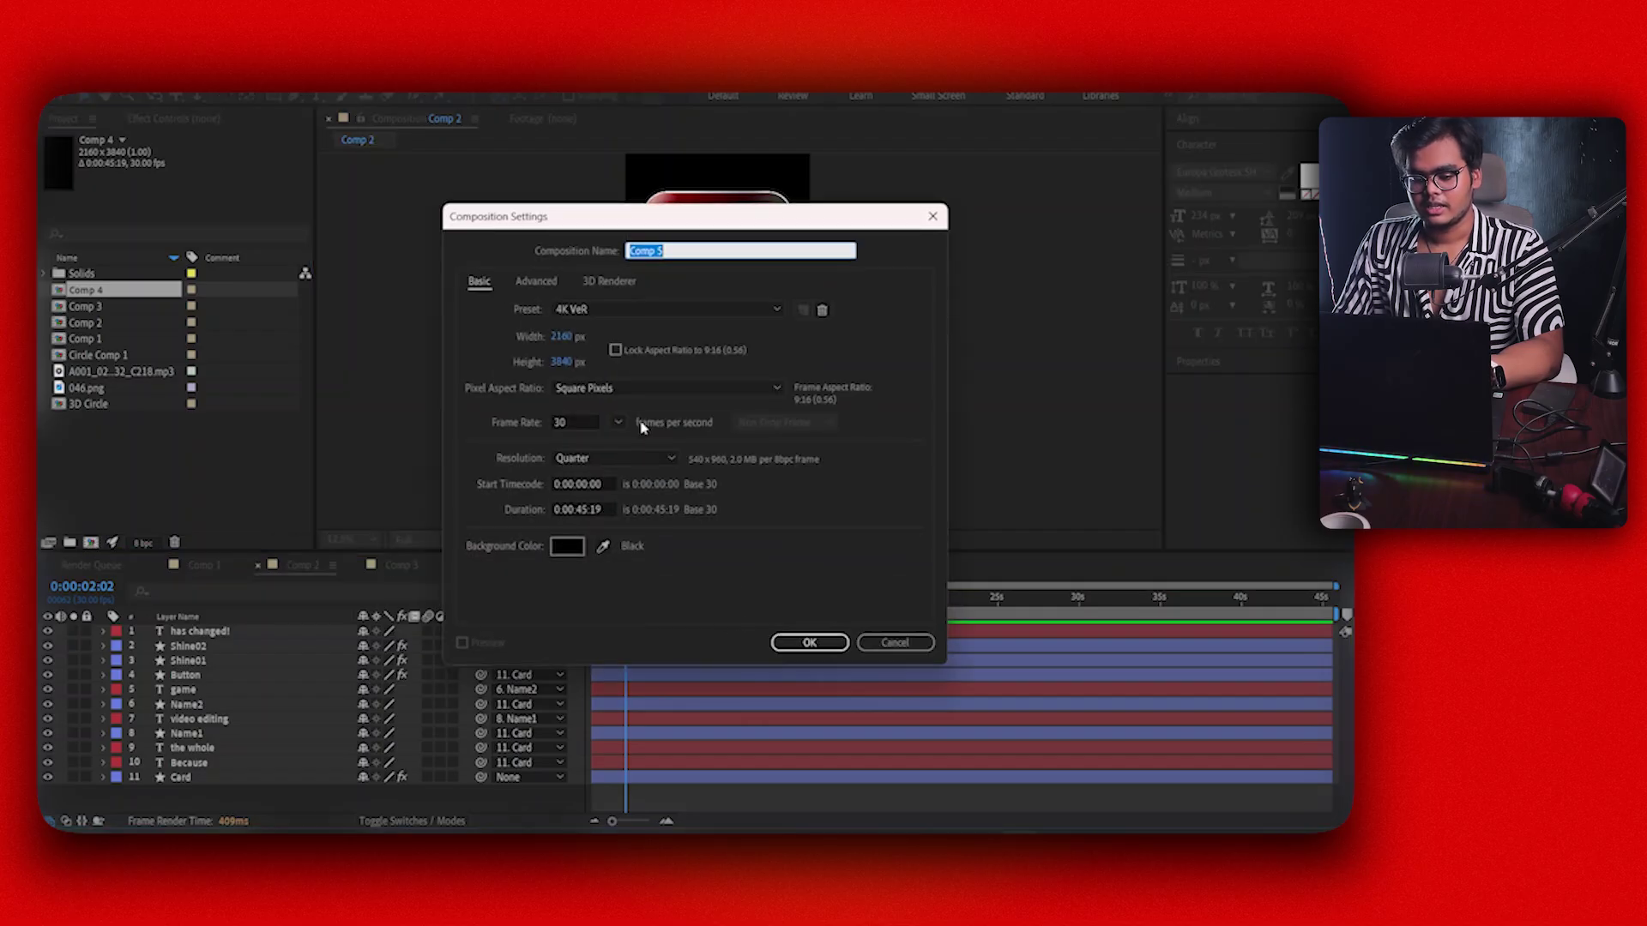
pyautogui.press('Return')
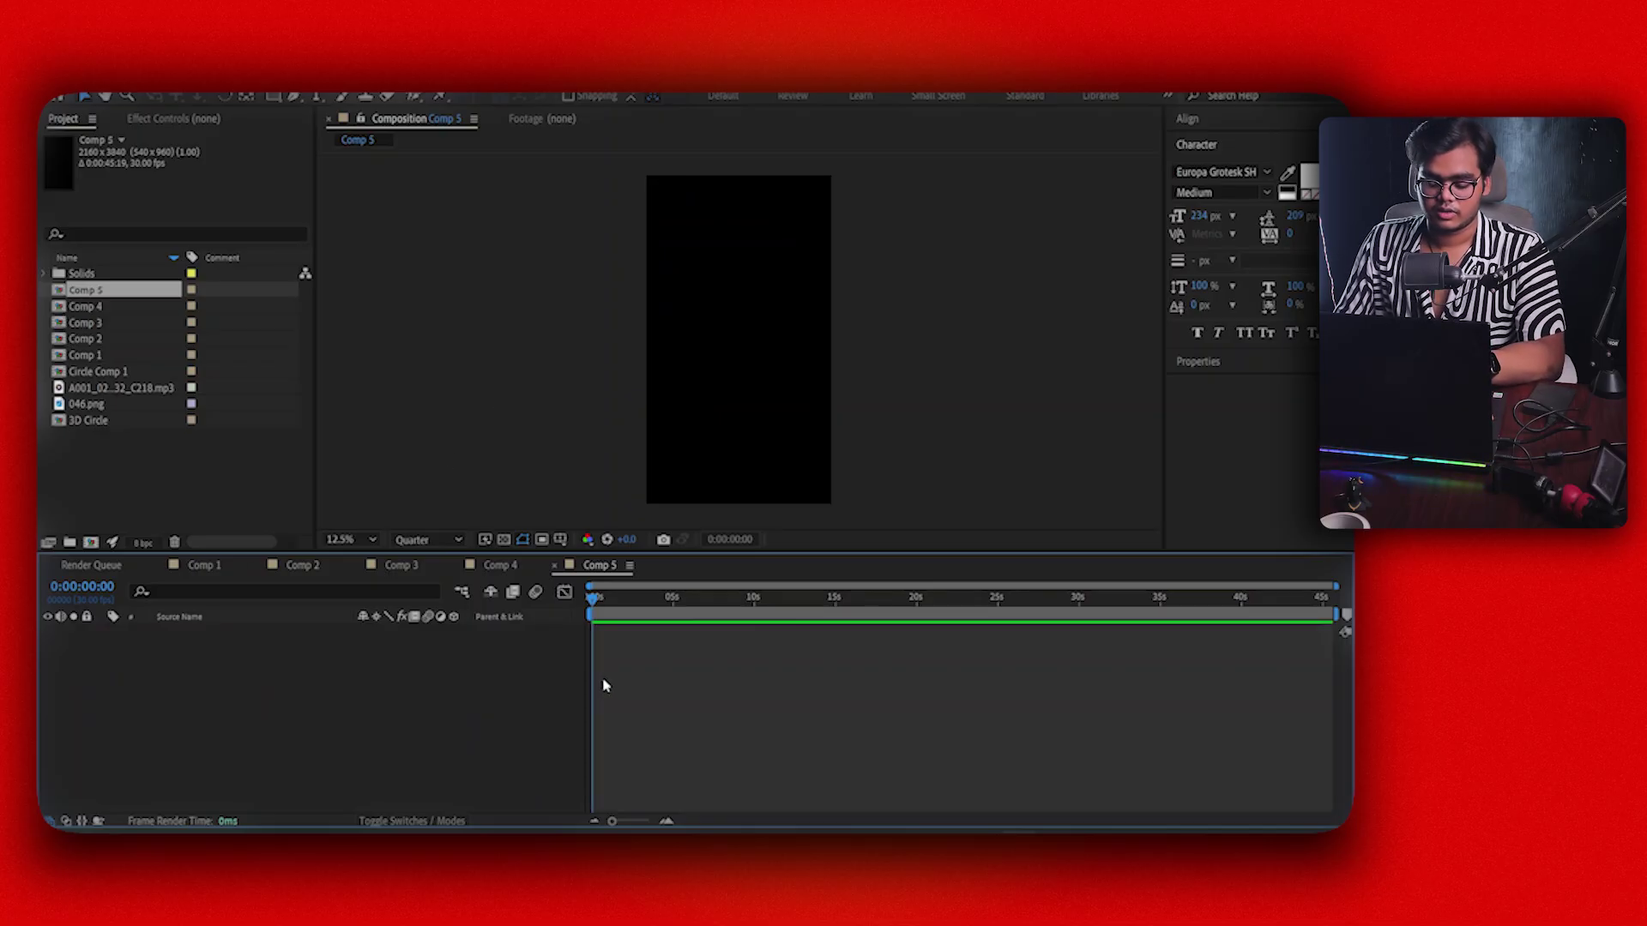
pyautogui.hotkey('ctrl', 'y')
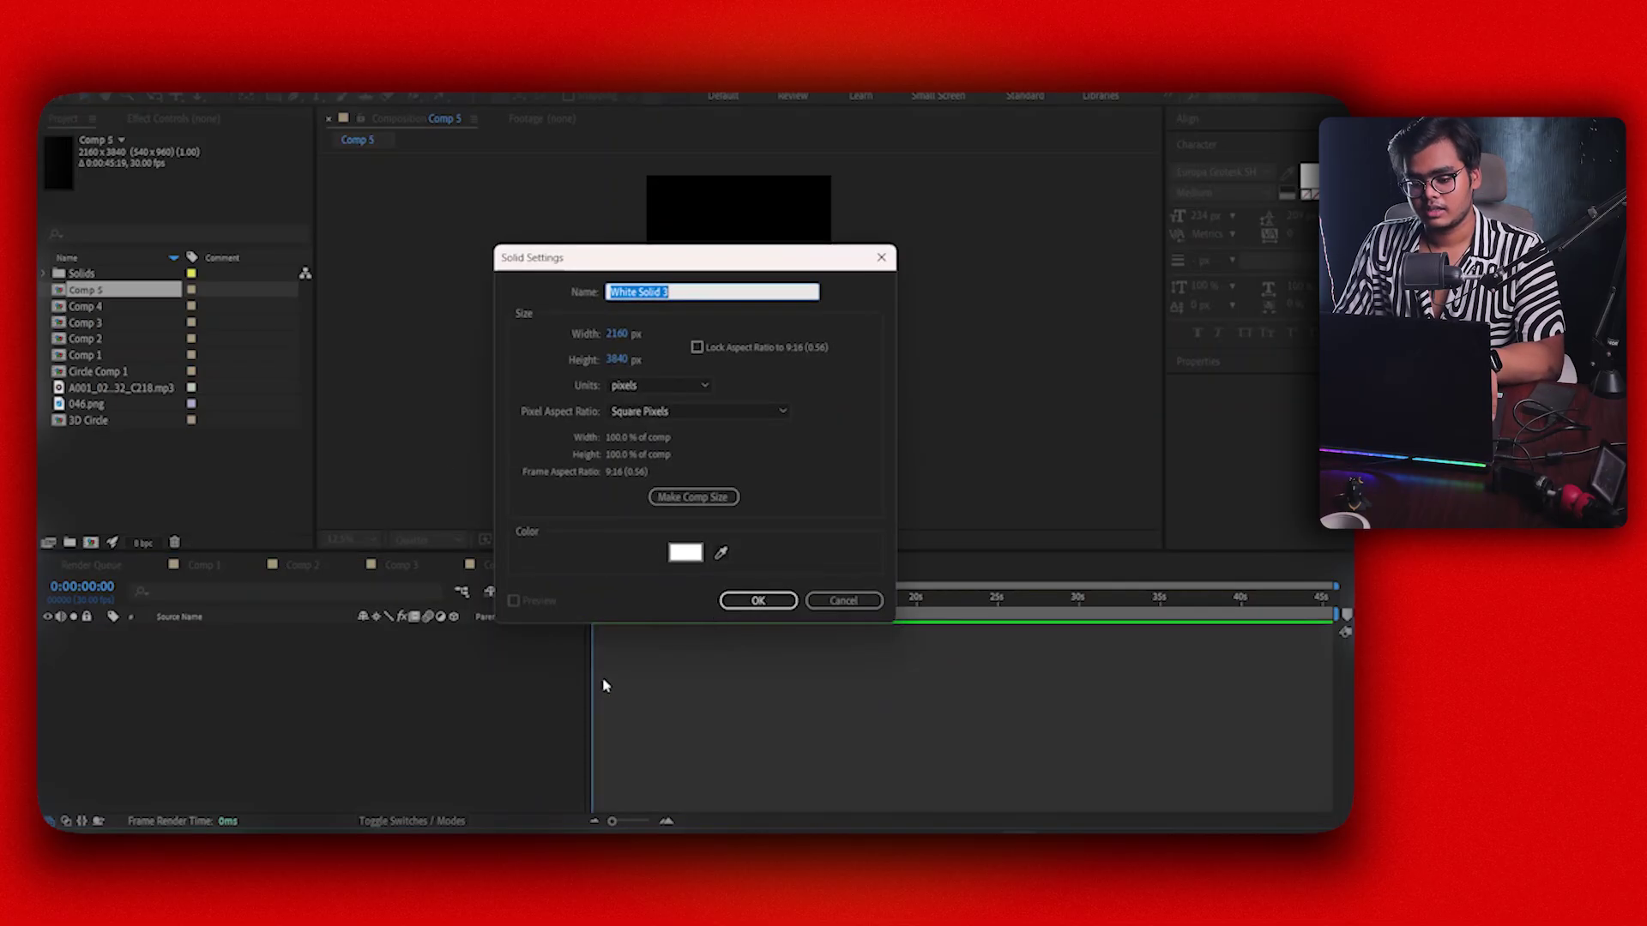
pyautogui.click(685, 551)
pyautogui.moveTo(39, 538); pyautogui.dragTo(39, 572)
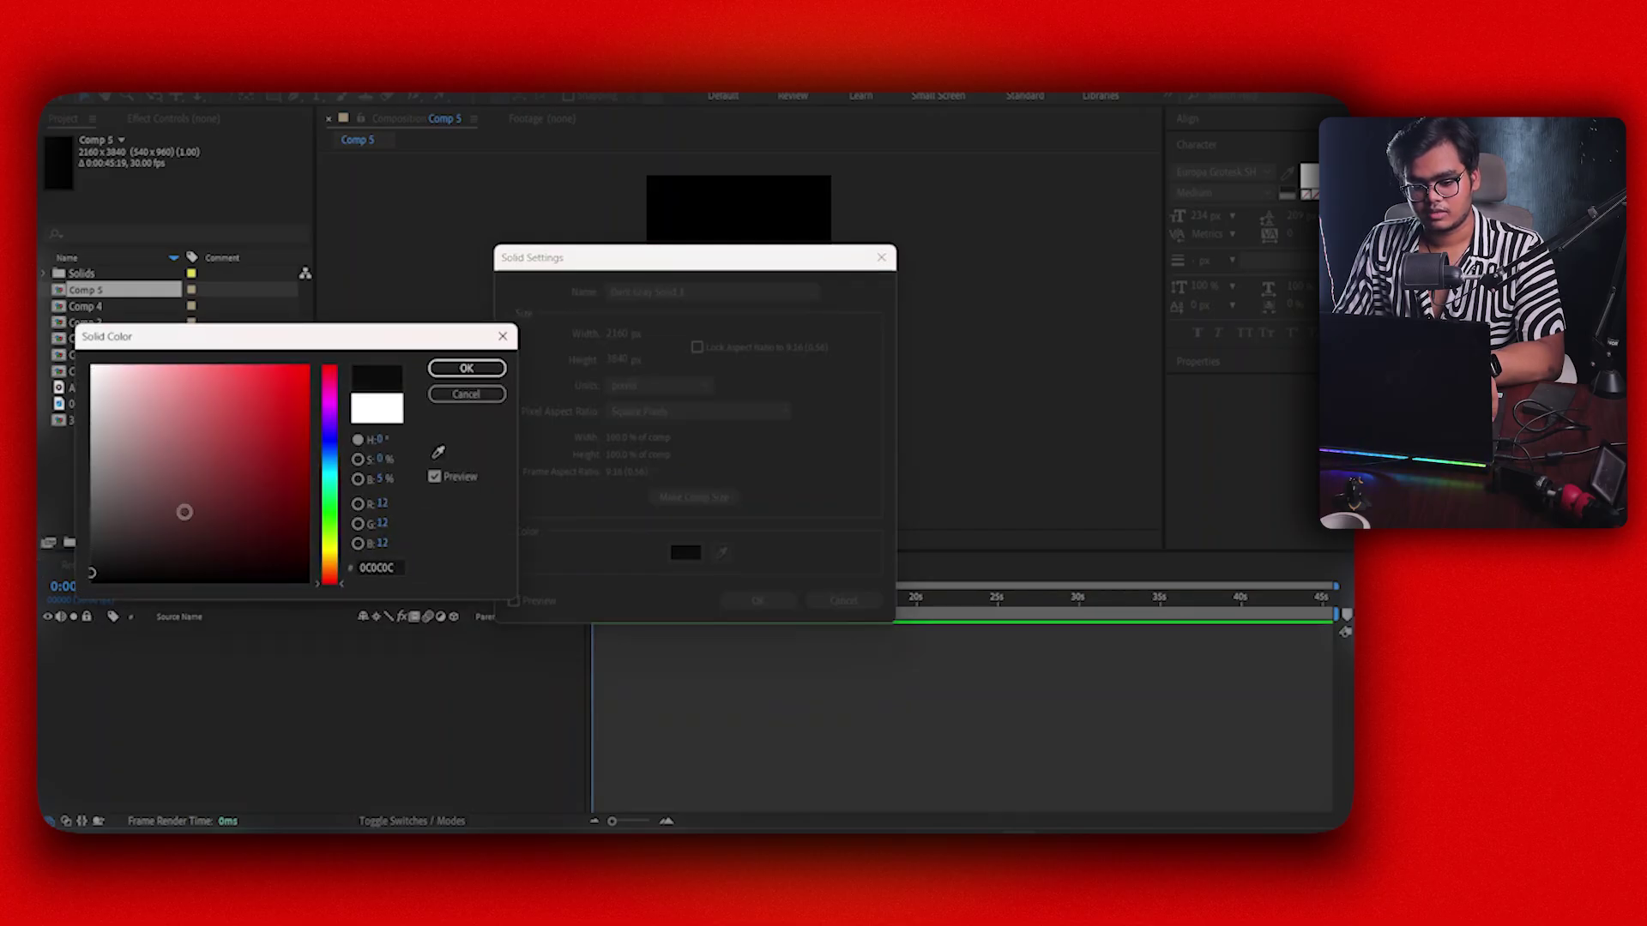
pyautogui.click(467, 368)
pyautogui.click(755, 601)
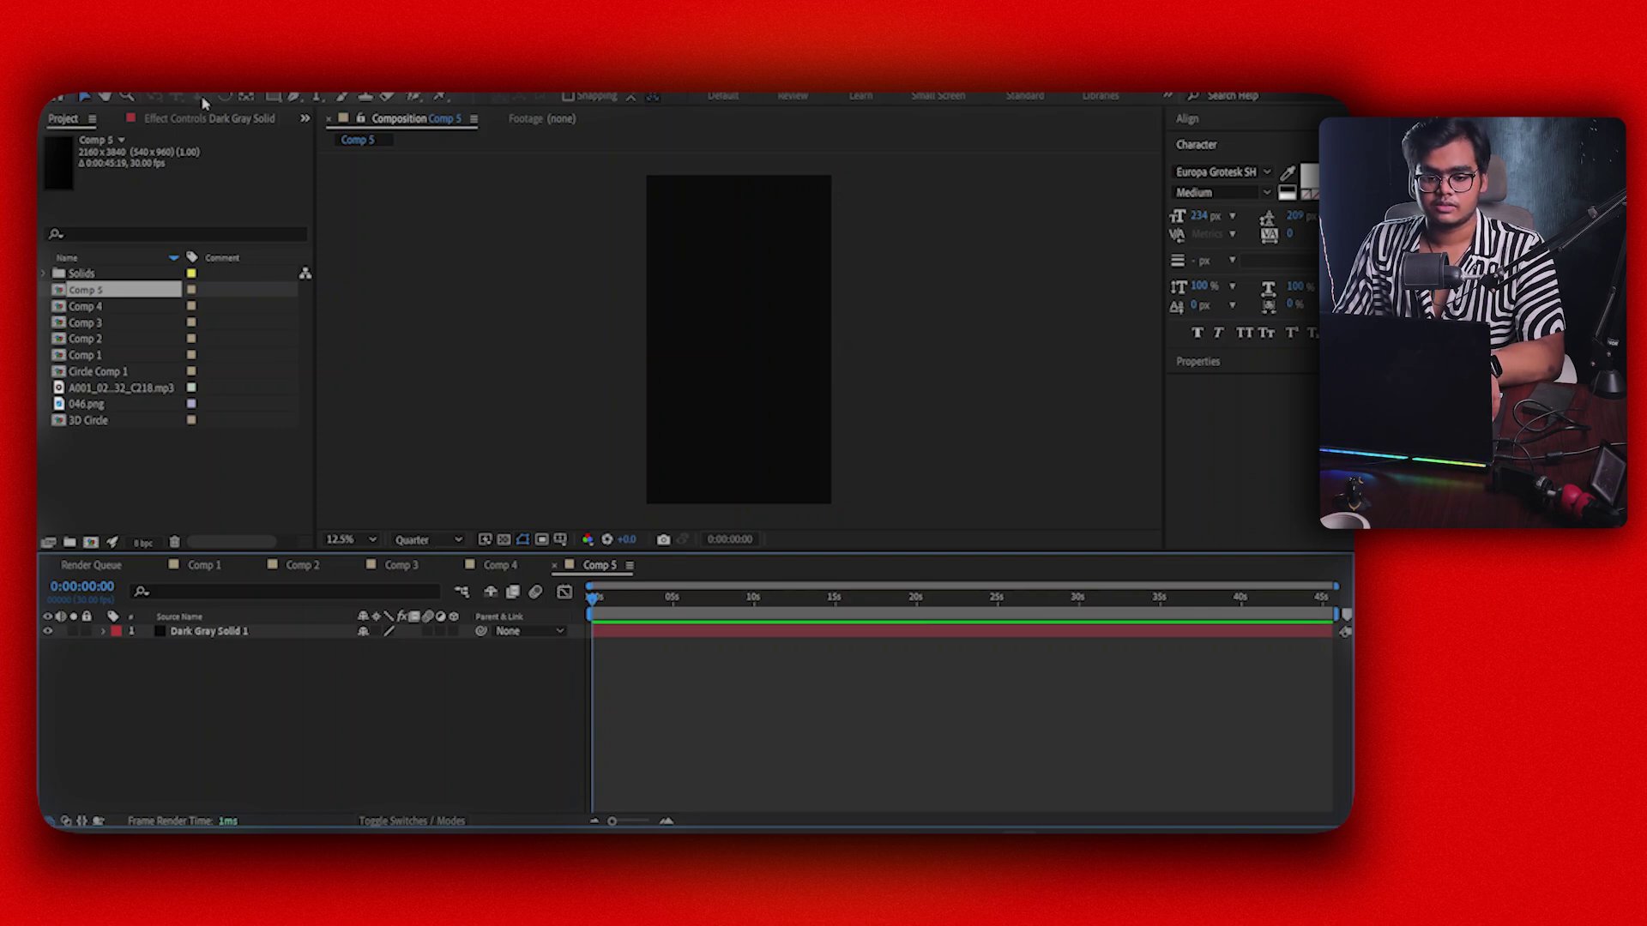
# Draw a rectangle of about 1832 × 2864 px inside the composition and set its roundness to 215
pyautogui.click(274, 96)
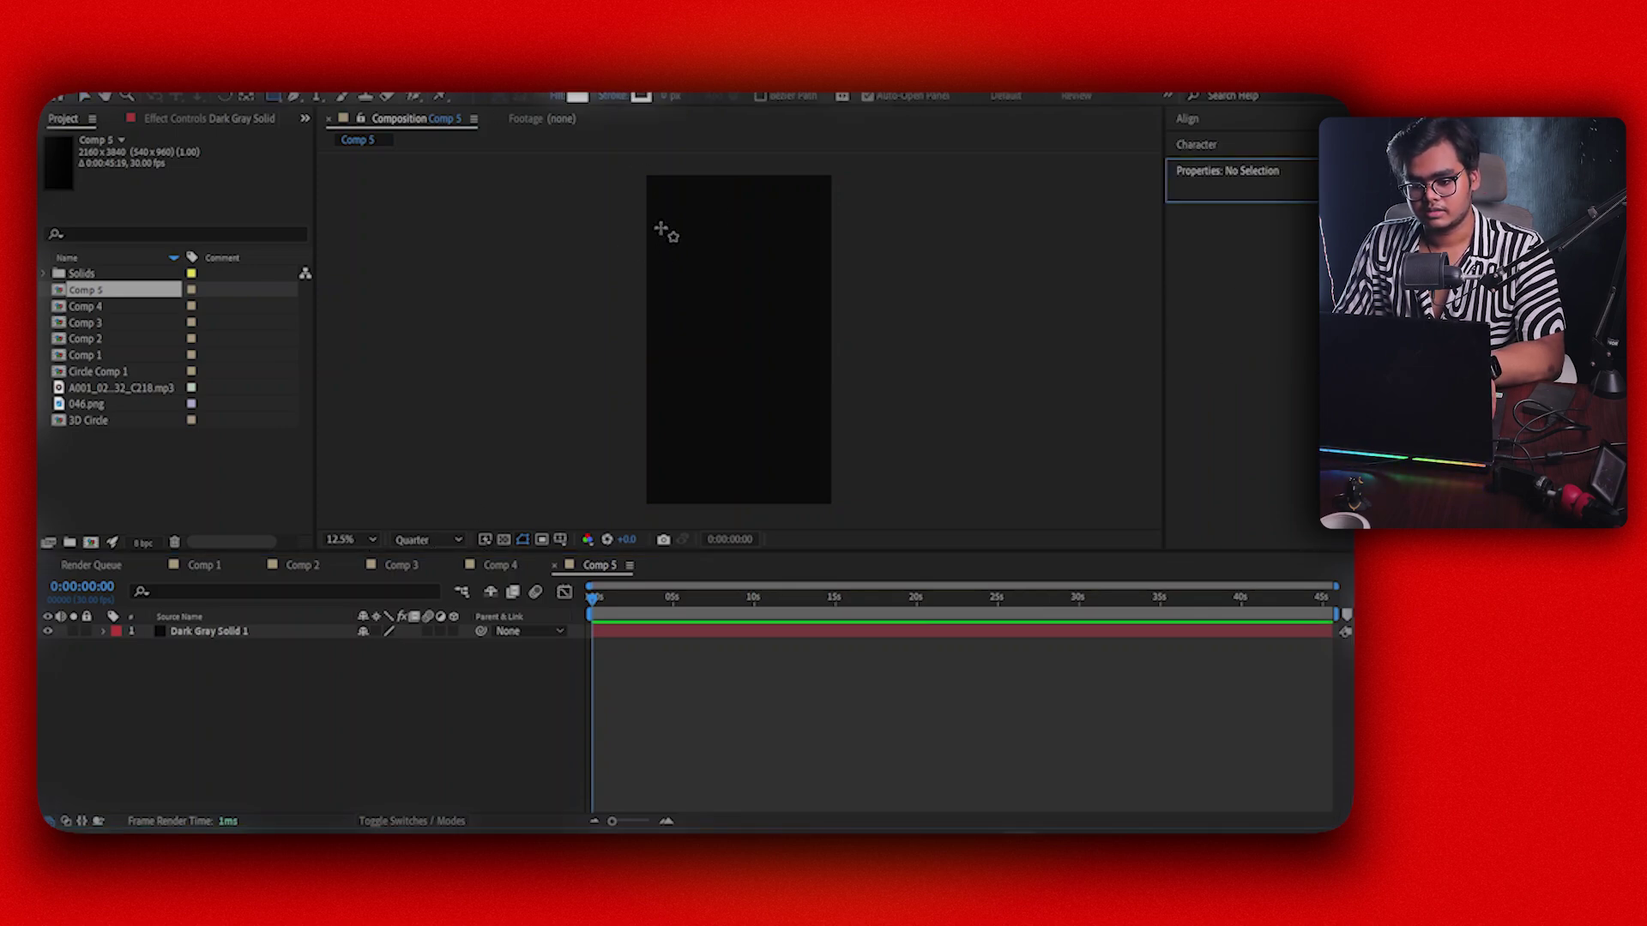
pyautogui.moveTo(659, 223)
pyautogui.mouseDown()
pyautogui.moveTo(710, 388)
pyautogui.moveTo(819, 470)
pyautogui.mouseUp()
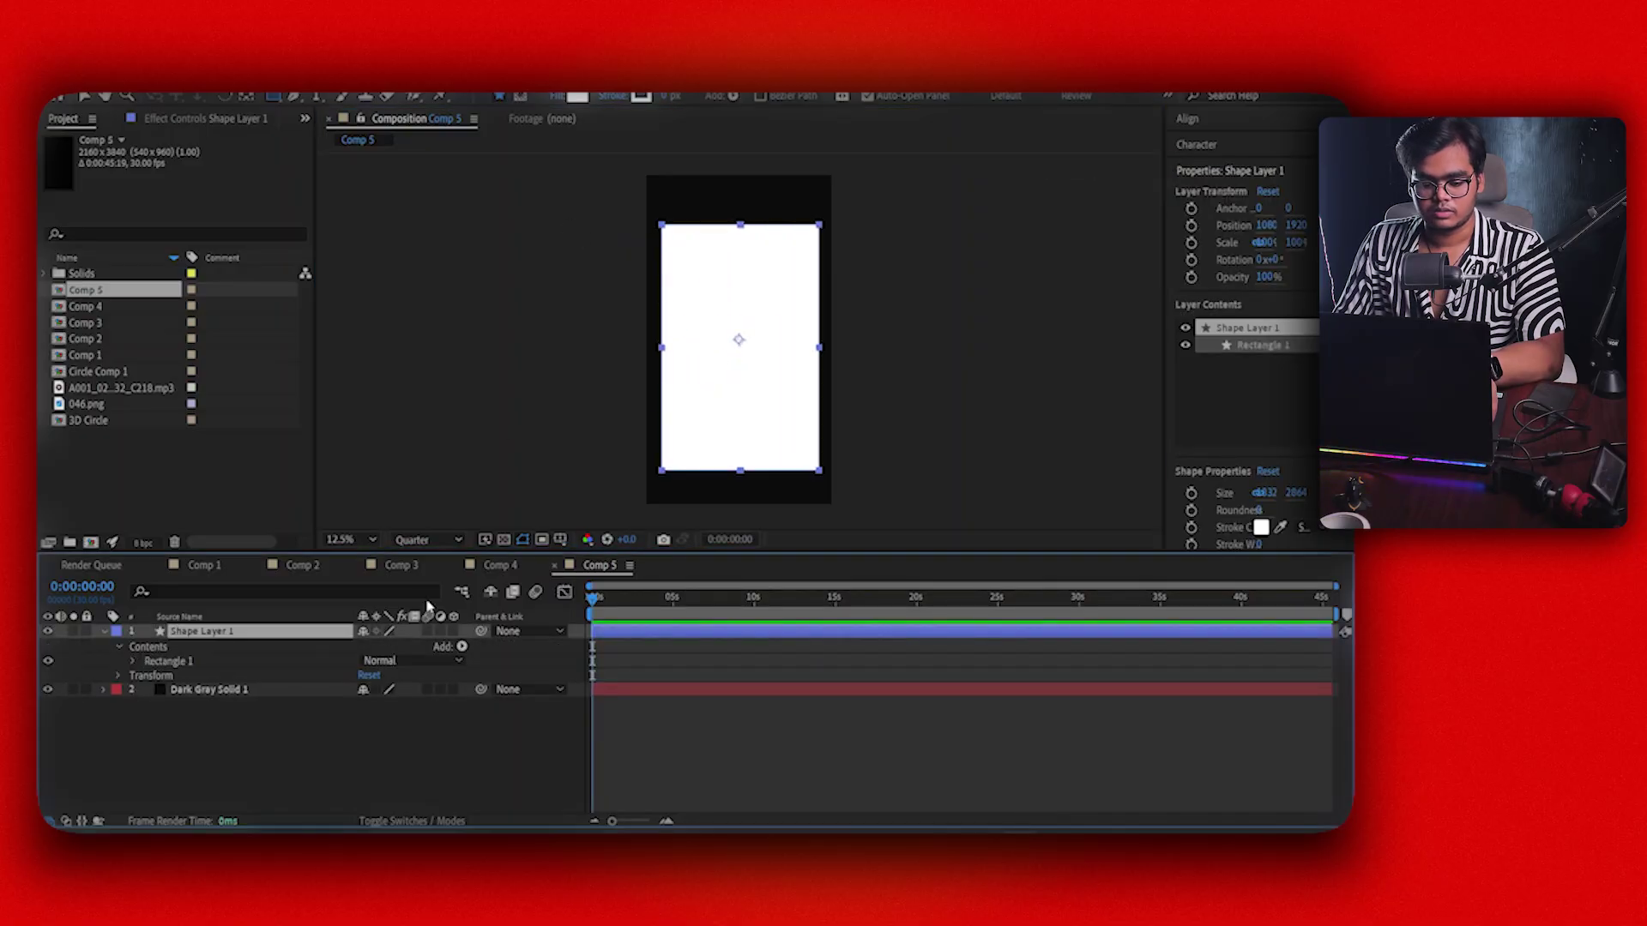
pyautogui.click(133, 661)
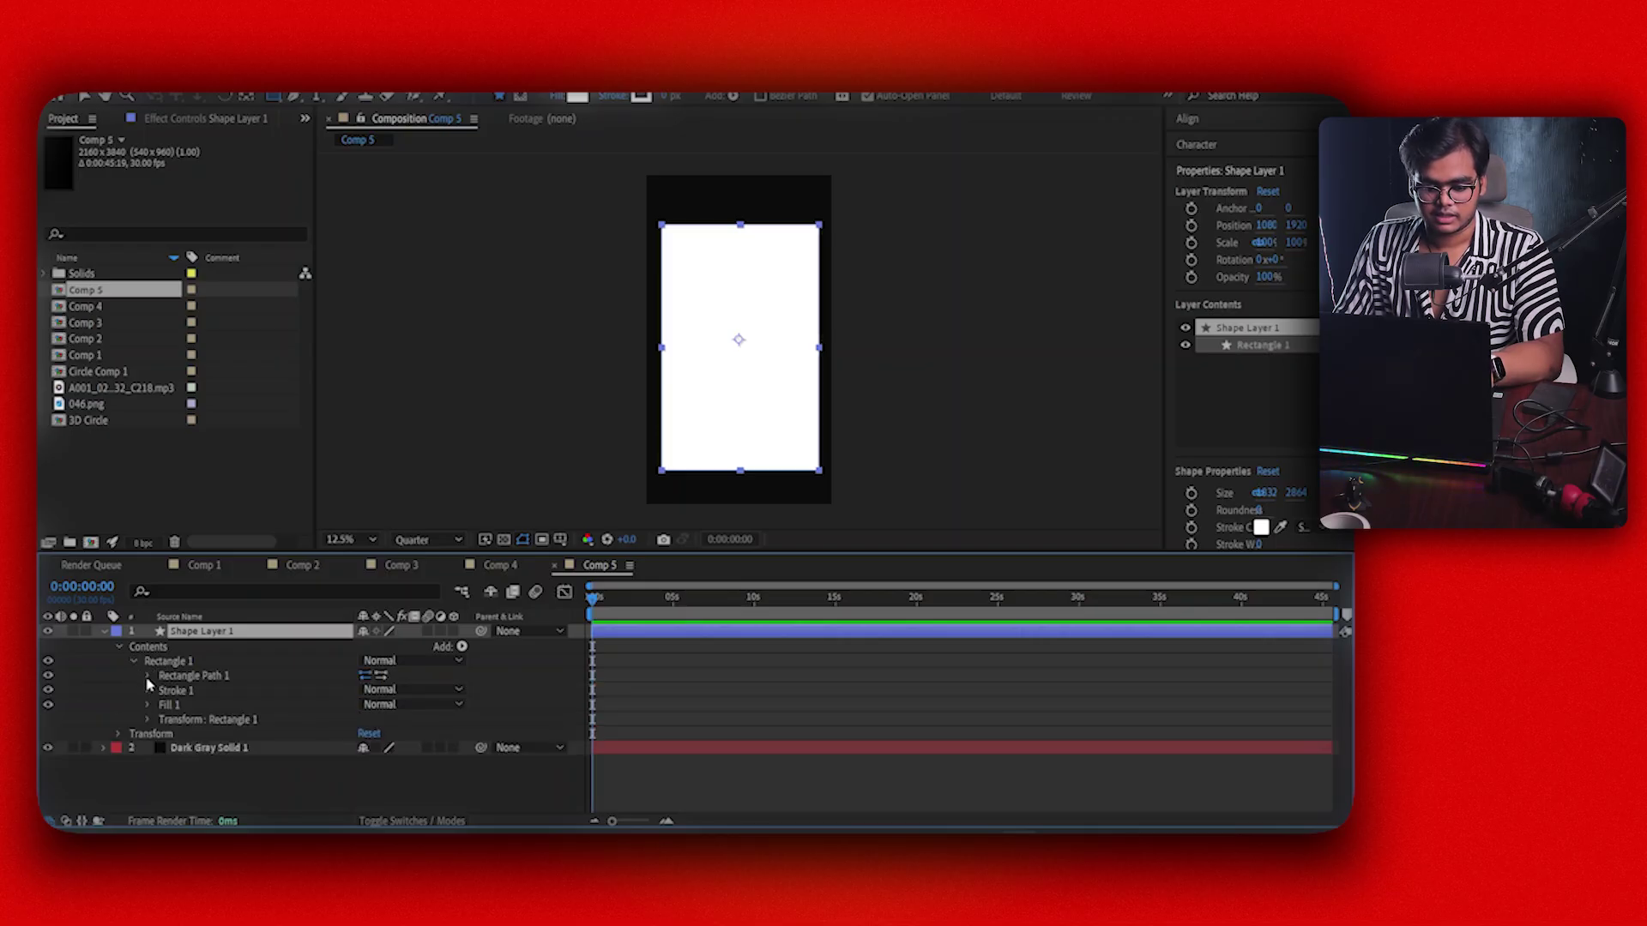
pyautogui.click(147, 677)
pyautogui.moveTo(367, 719); pyautogui.dragTo(549, 719)
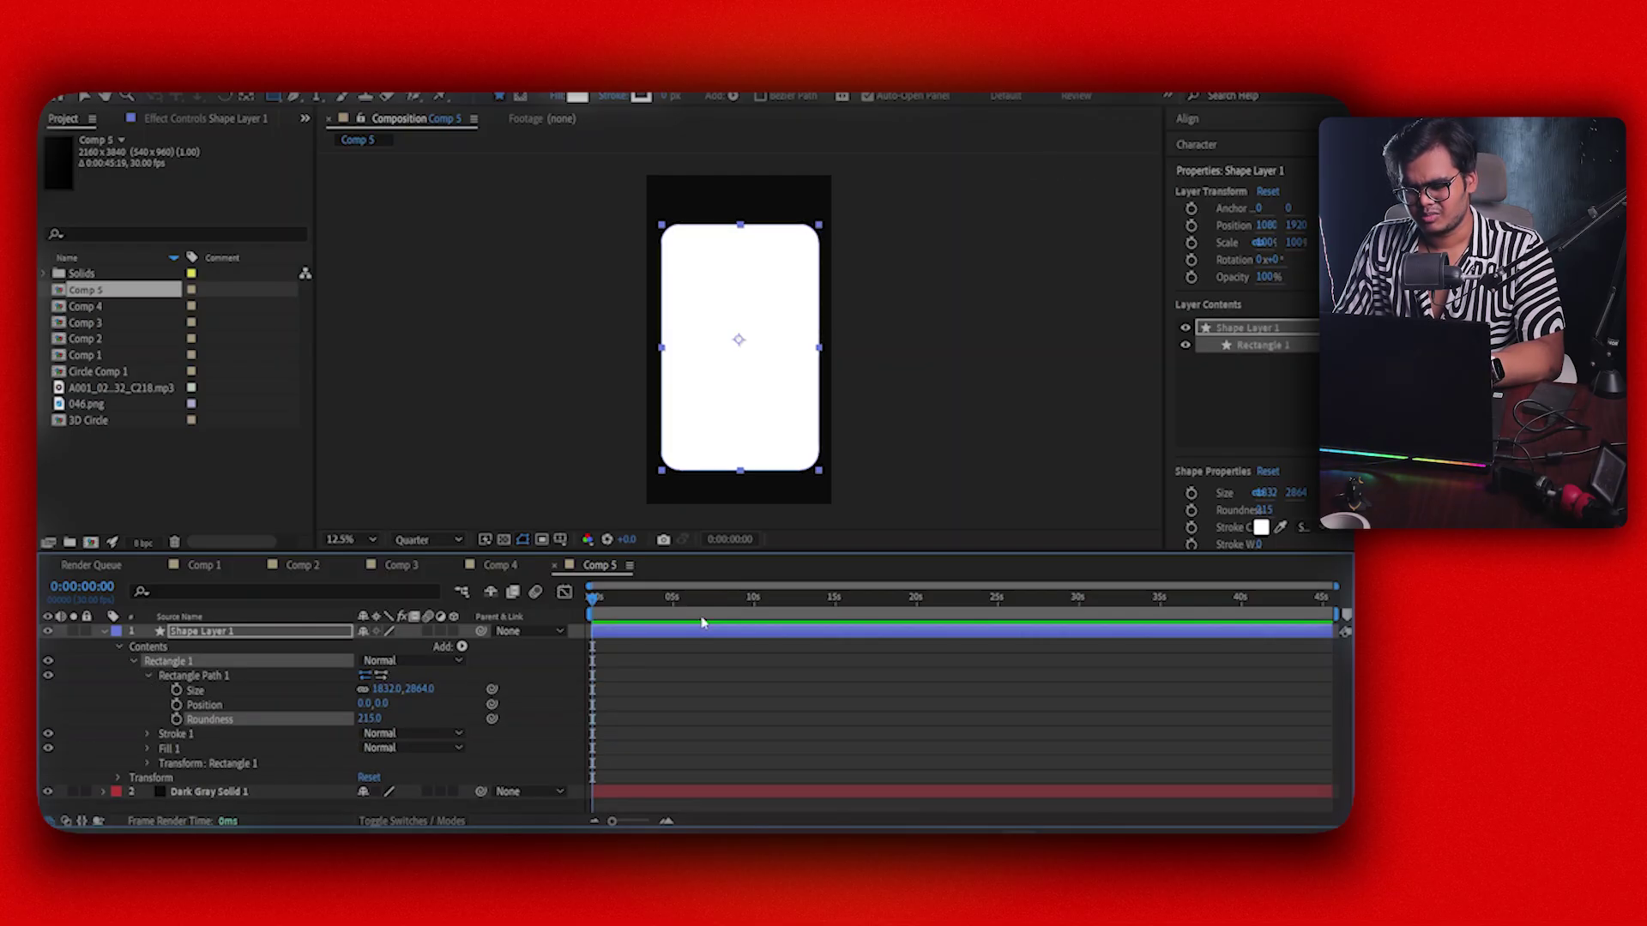
pyautogui.click(667, 667)
pyautogui.click(684, 634)
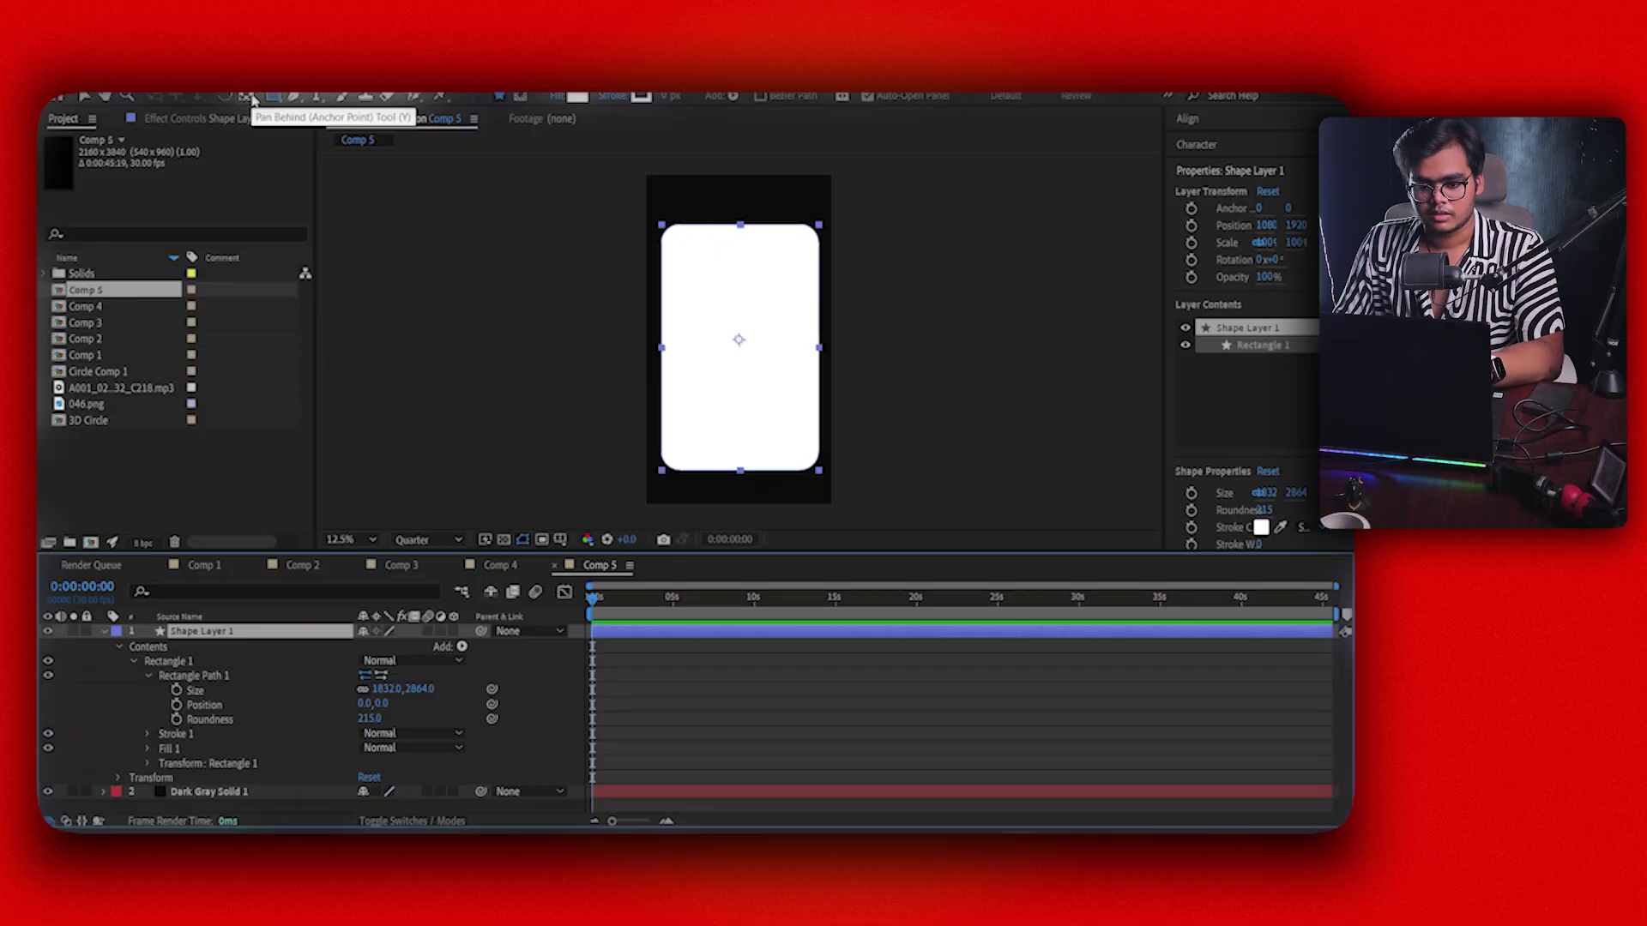
# Move the rectangle layer's anchor point to the centre of the shape
pyautogui.click(252, 100)
pyautogui.moveTo(739, 341); pyautogui.dragTo(739, 346)
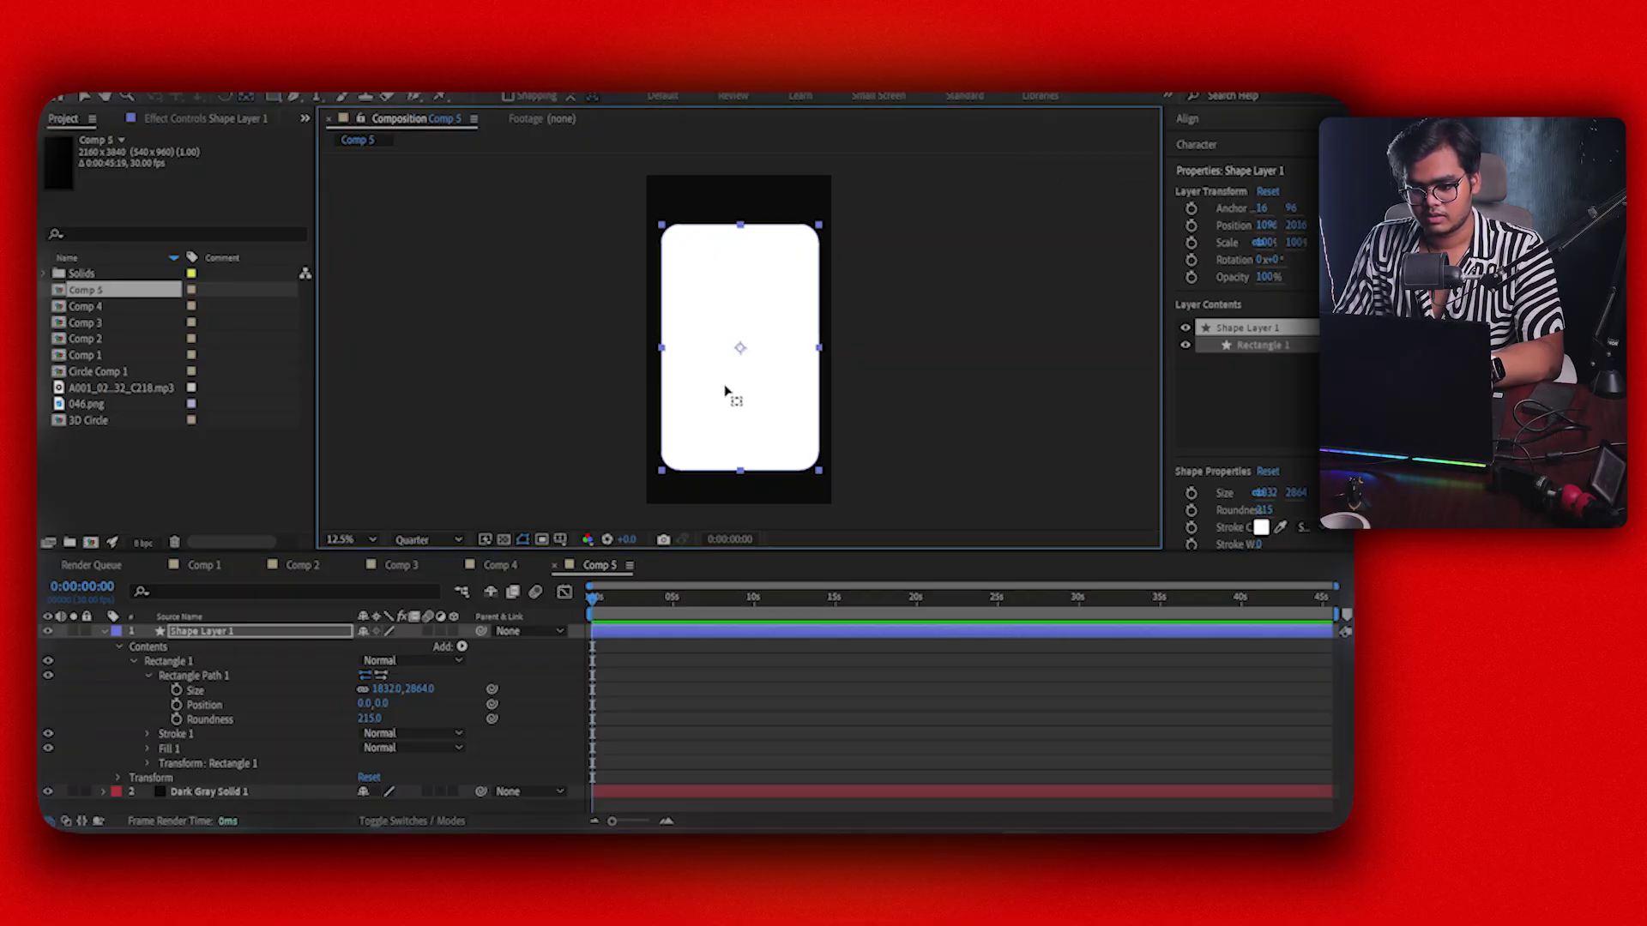
pyautogui.click(691, 735)
pyautogui.click(712, 627)
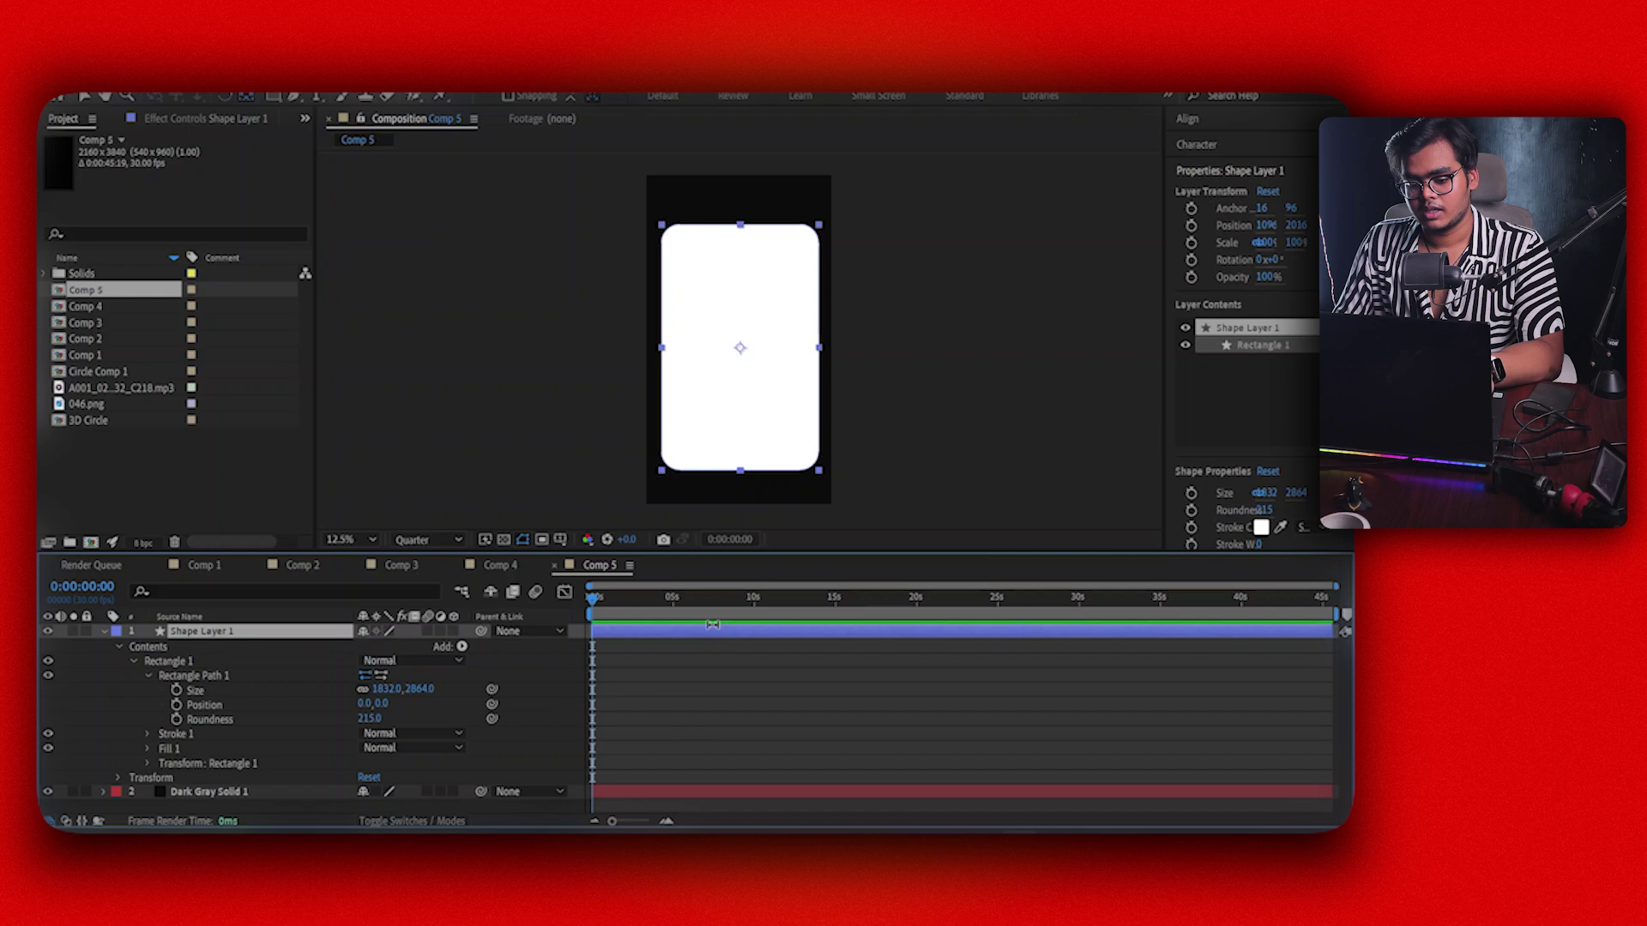
# Collapse the rectangle layer's properties and rename the layer to UI Card
pyautogui.click(103, 631)
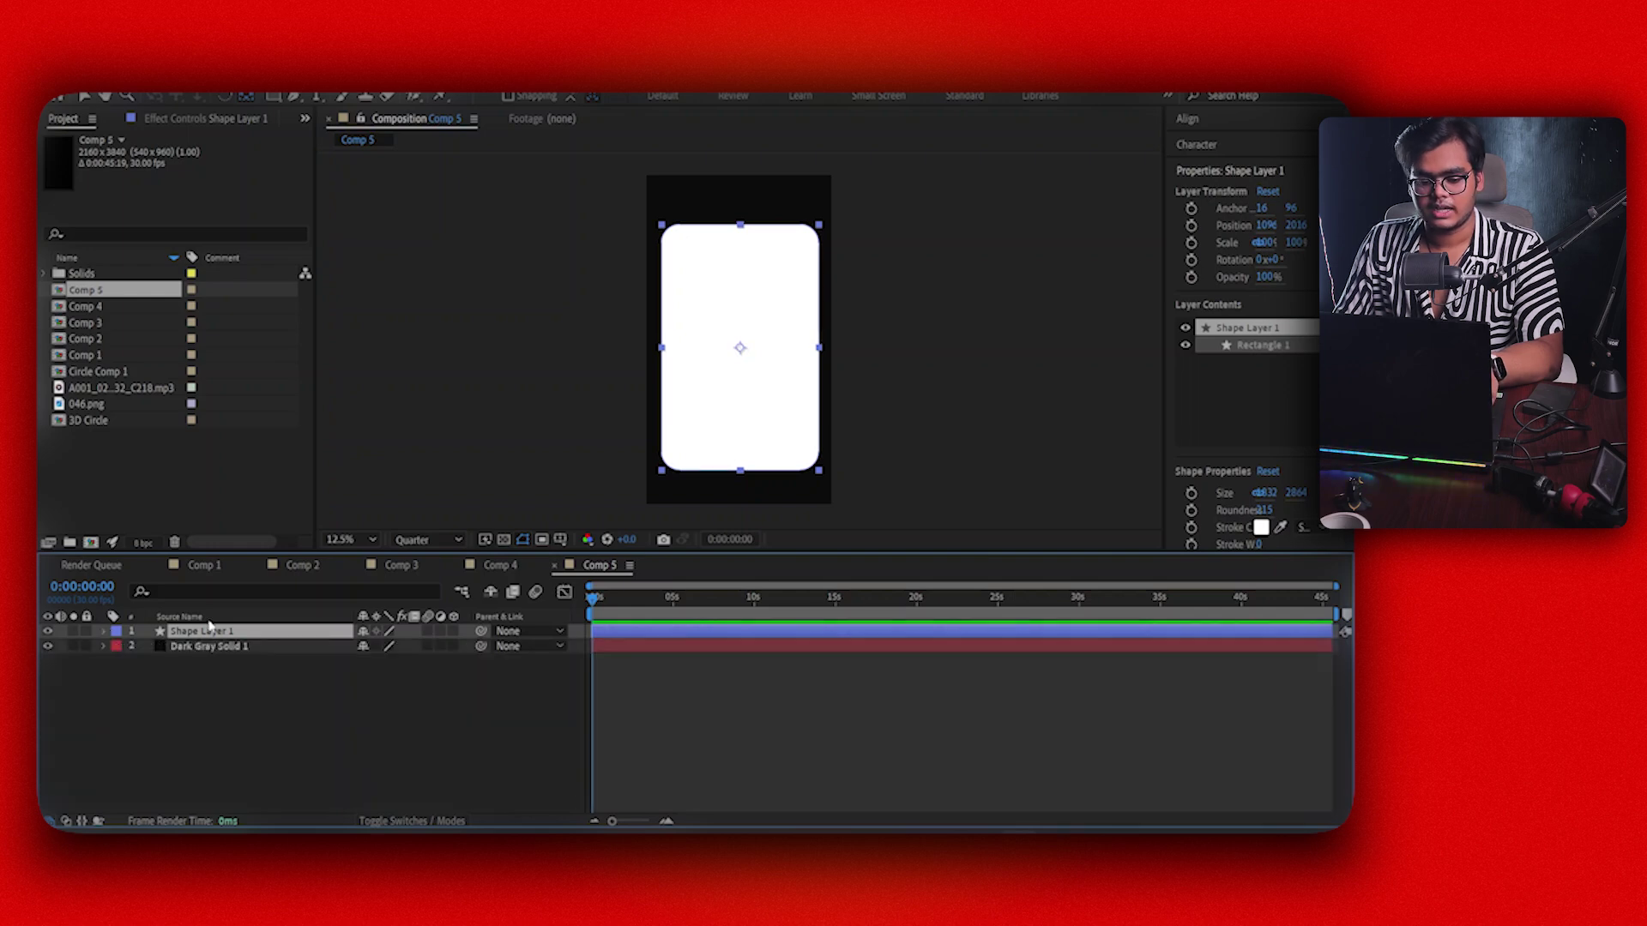
pyautogui.press('Return')
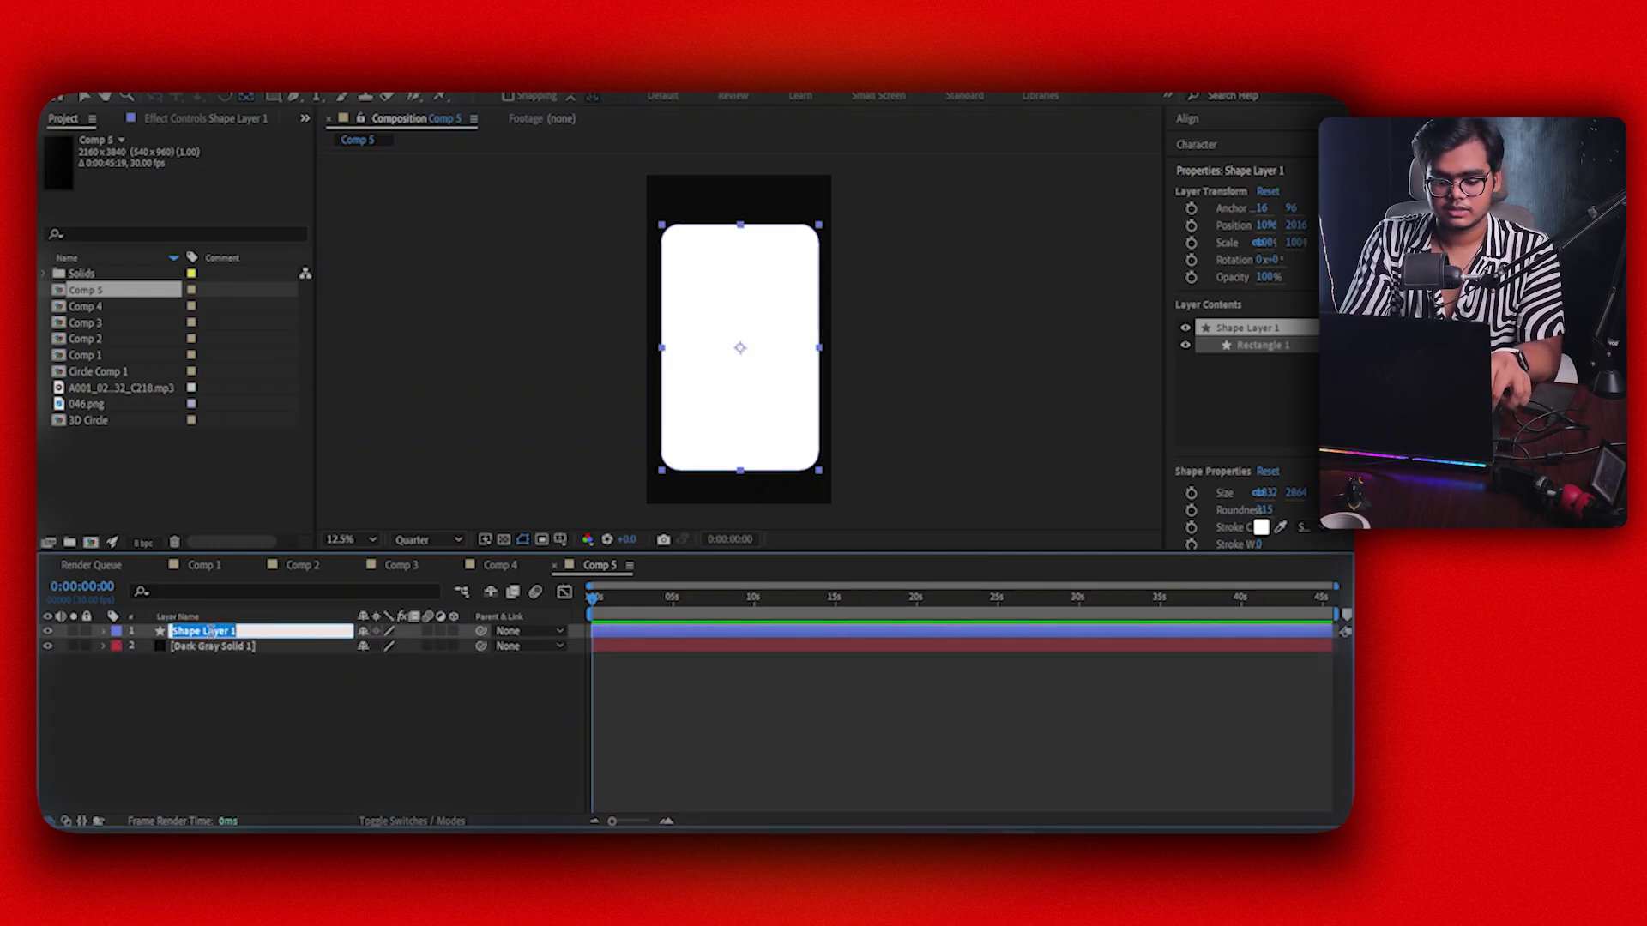
pyautogui.write('UI Card')
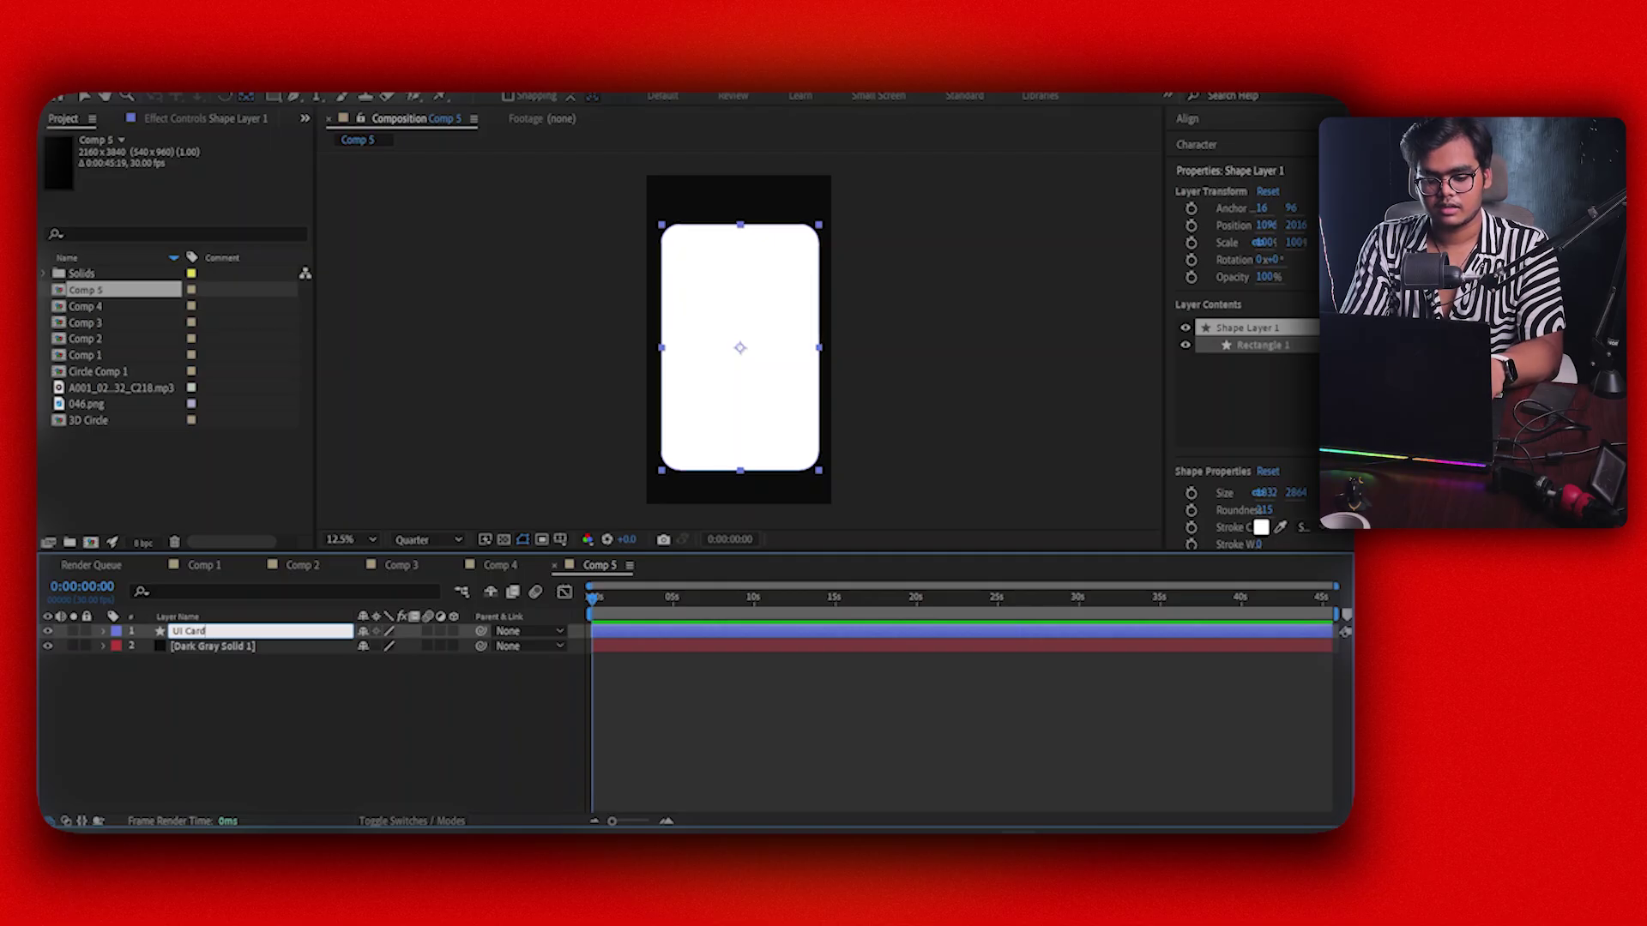
pyautogui.press('Return')
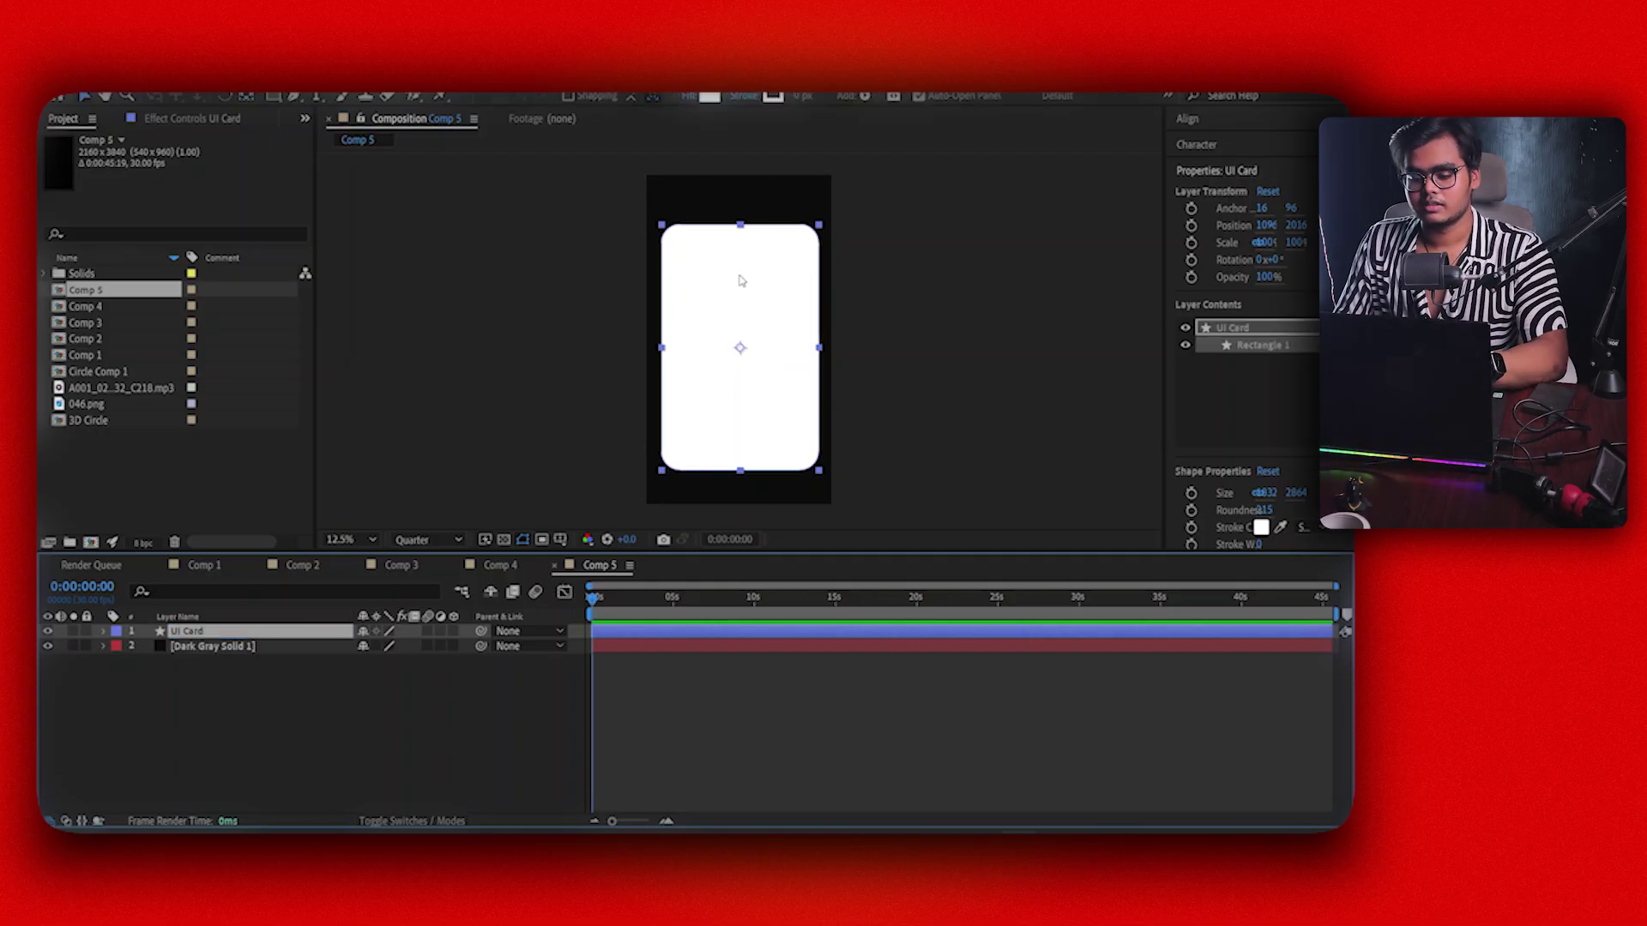
# Change the UI Card fill to a radial gradient from about -768, -1312 near the card's upper-left corner to about -492, -712
pyautogui.click(687, 99)
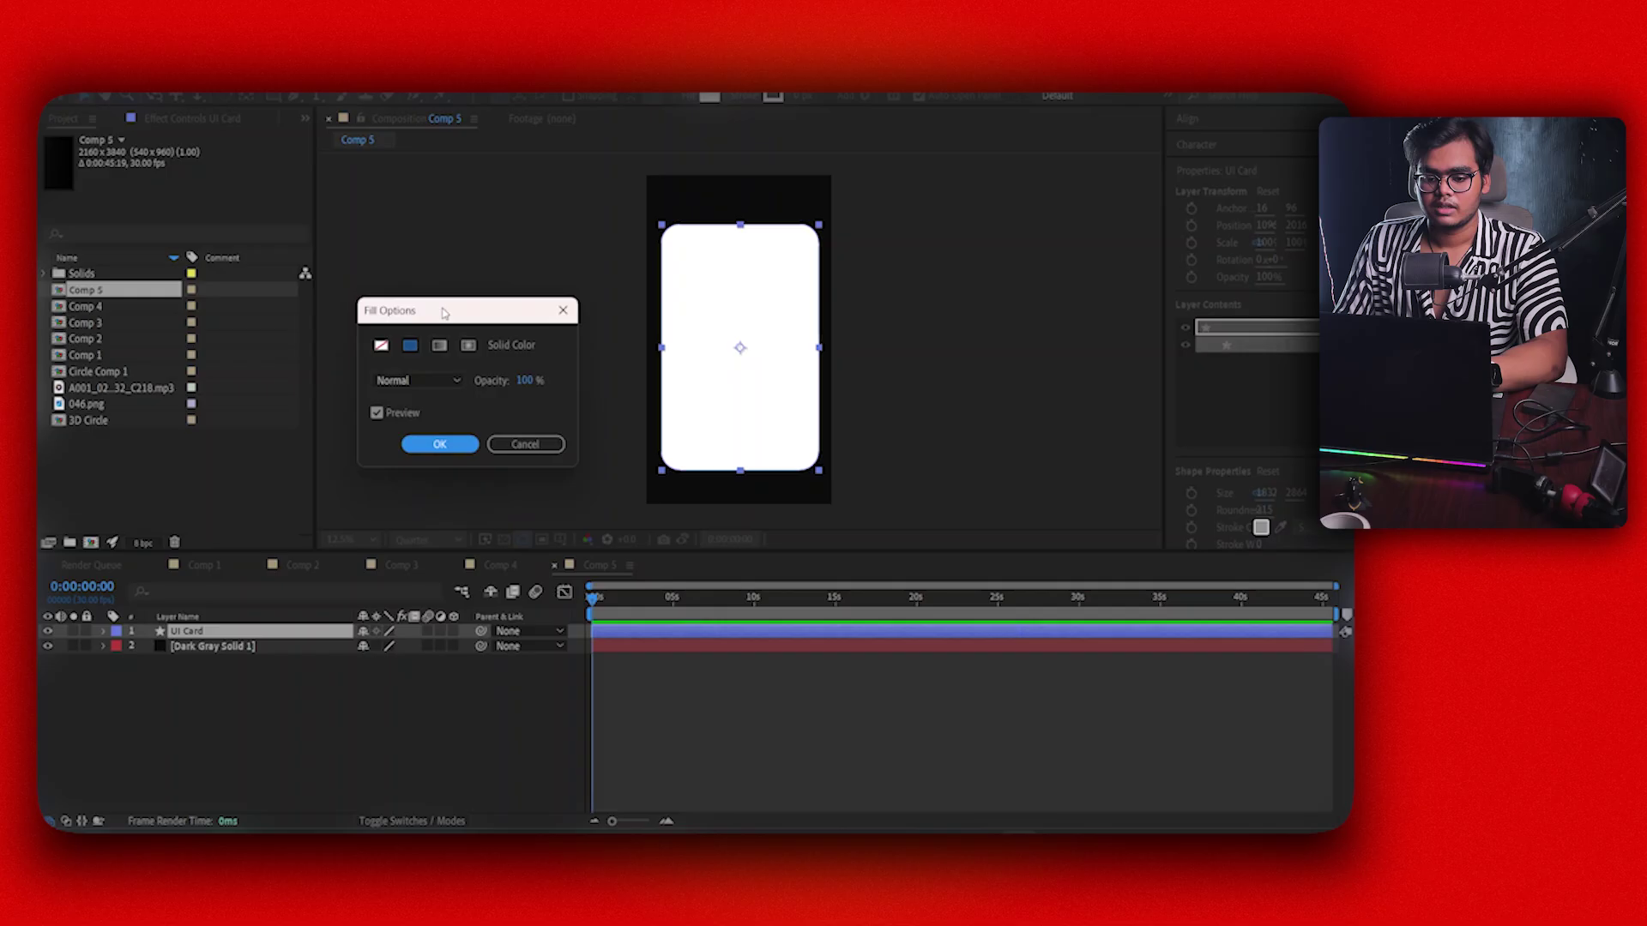
pyautogui.click(469, 346)
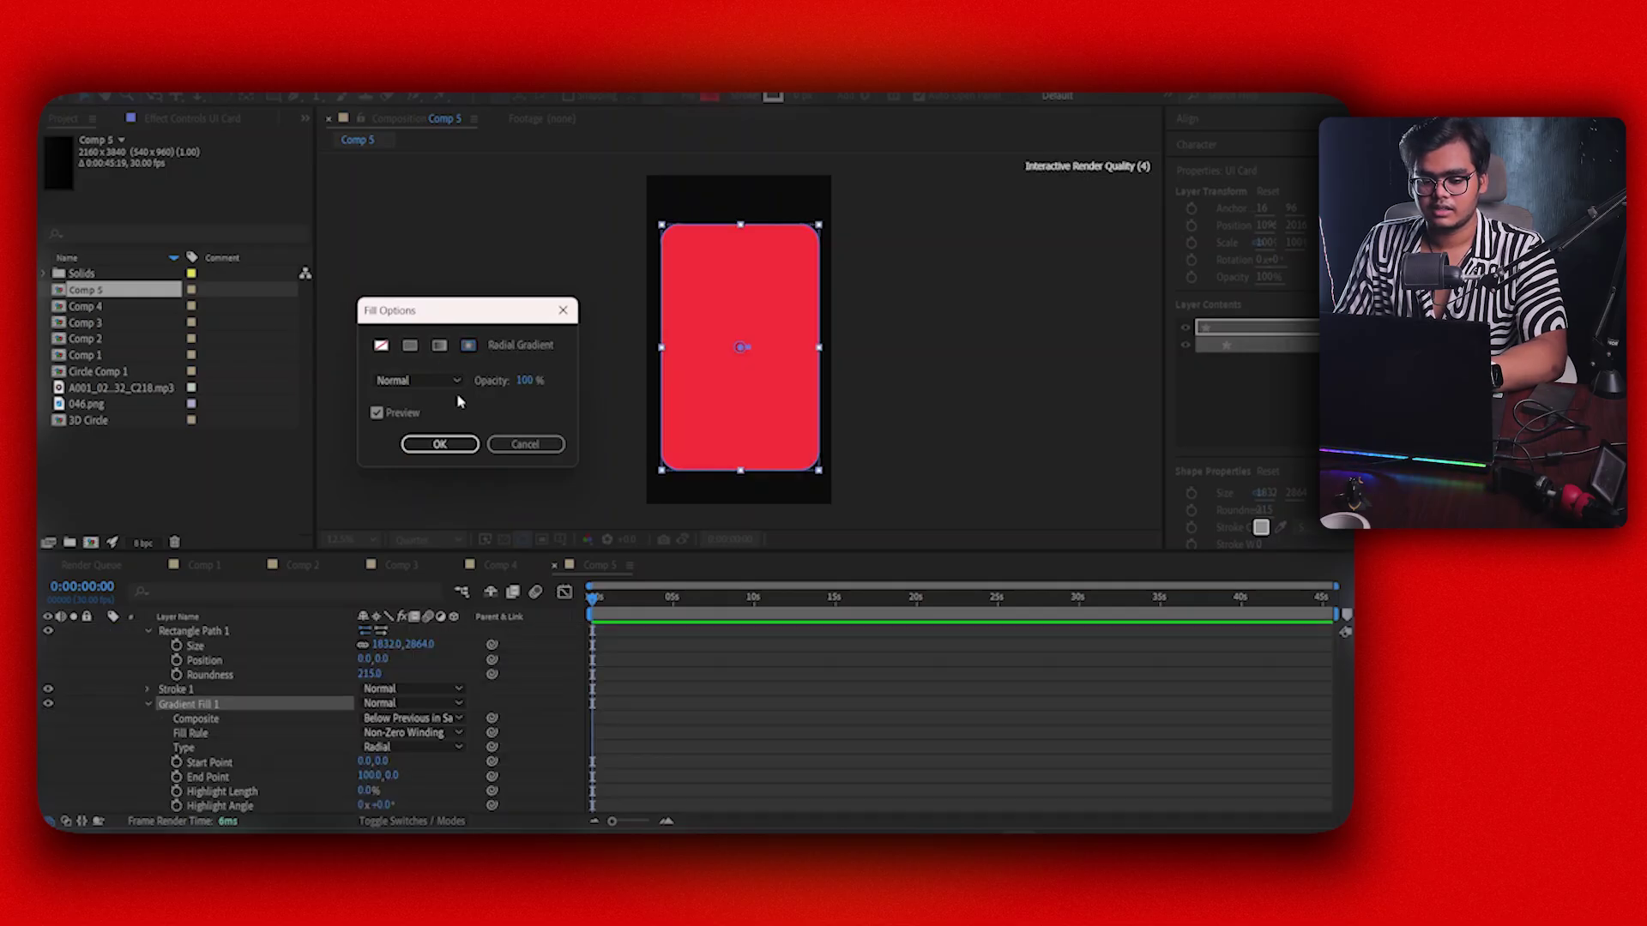
pyautogui.click(440, 446)
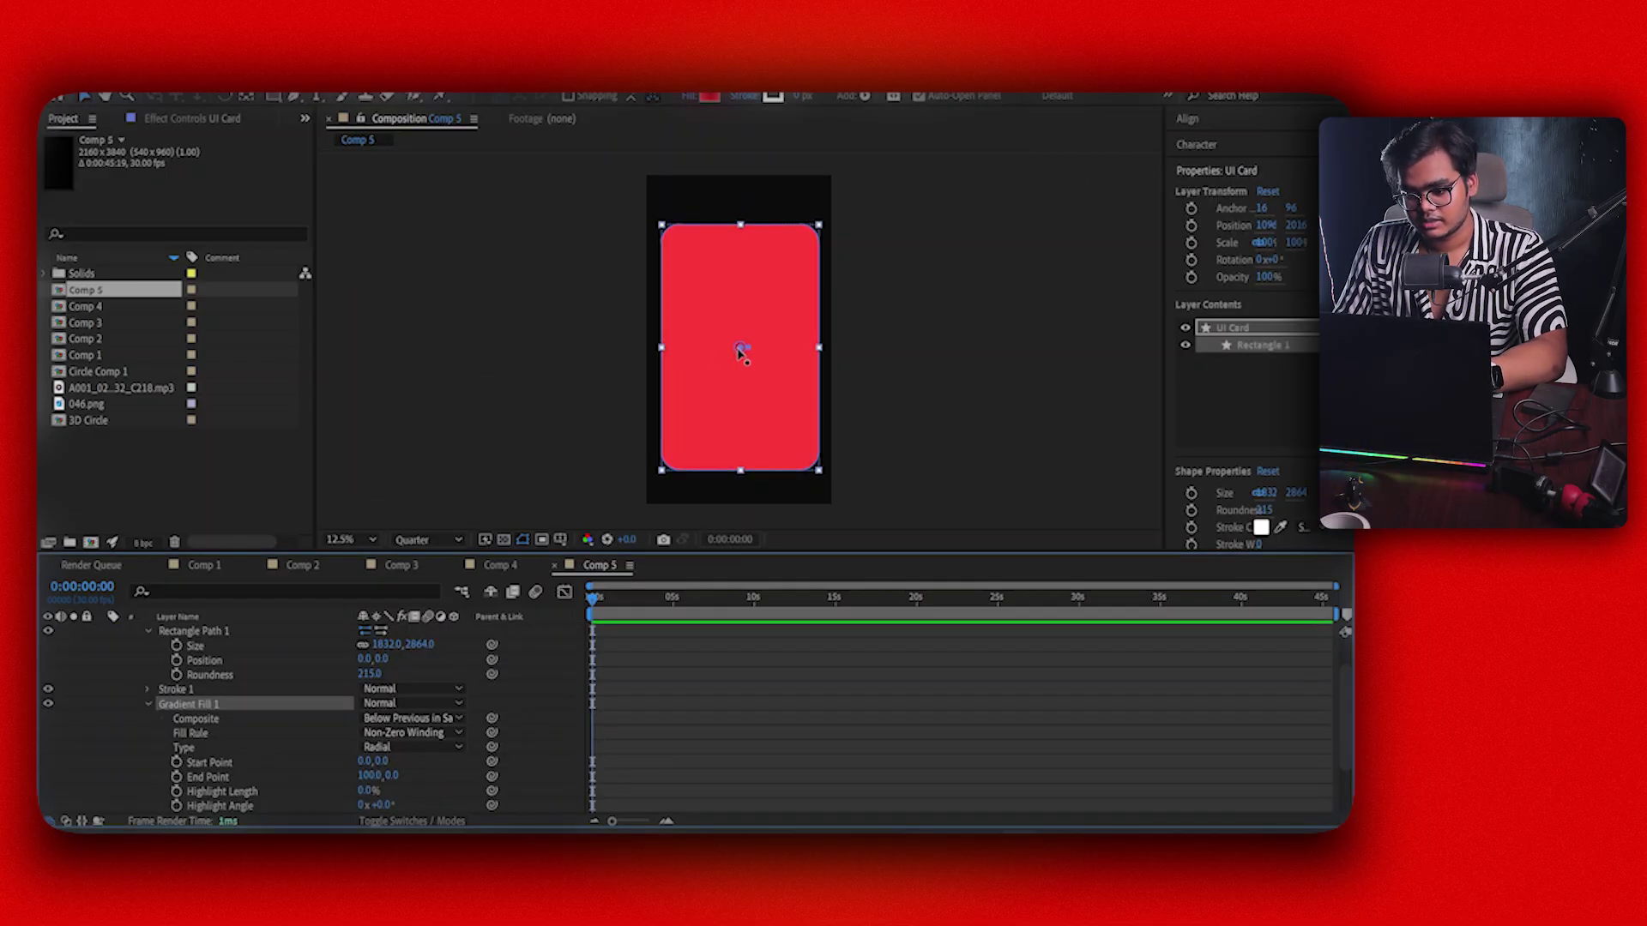
pyautogui.scroll(1, 741, 354)
pyautogui.scroll(-1, 743, 360)
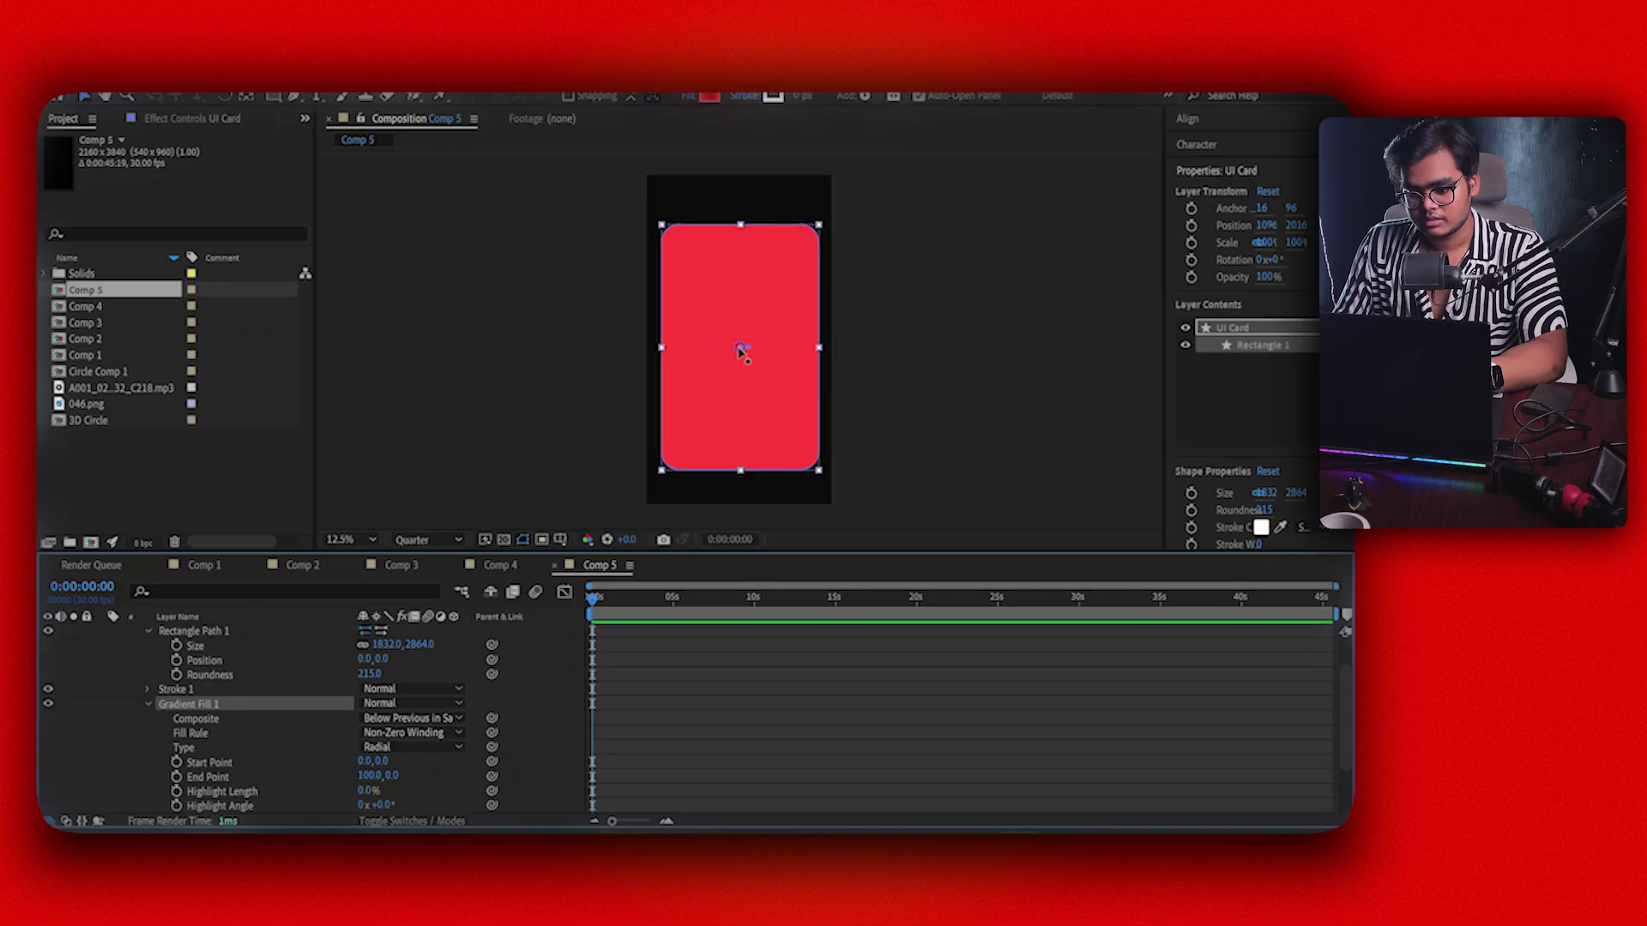
pyautogui.moveTo(743, 351); pyautogui.dragTo(674, 239)
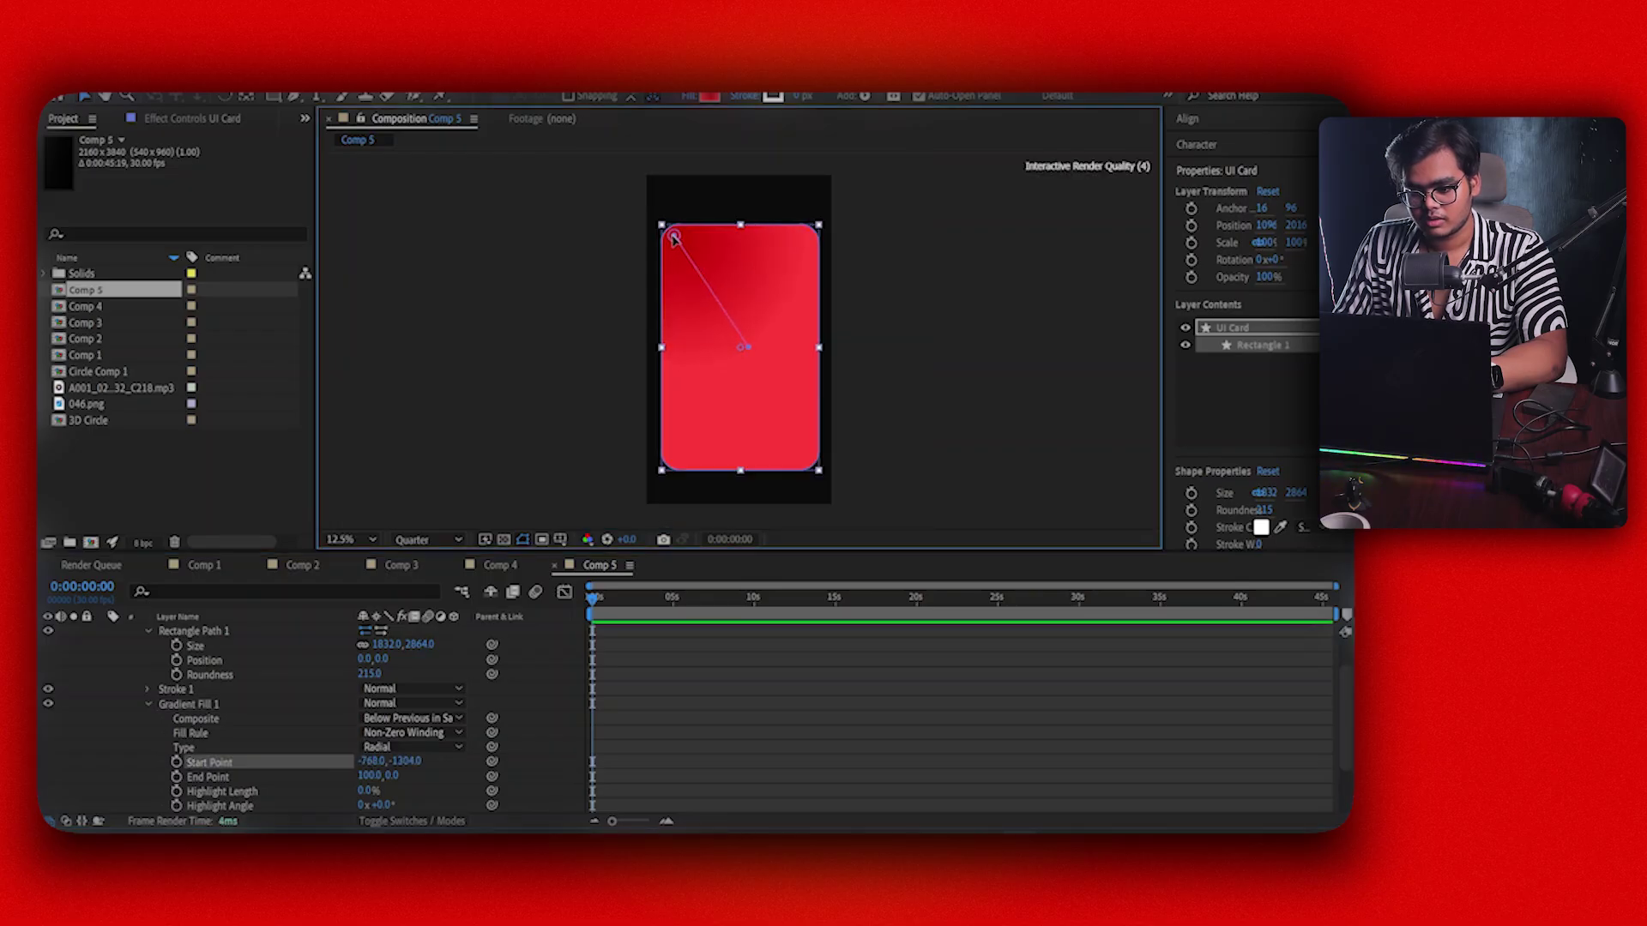
pyautogui.moveTo(746, 349); pyautogui.dragTo(695, 283)
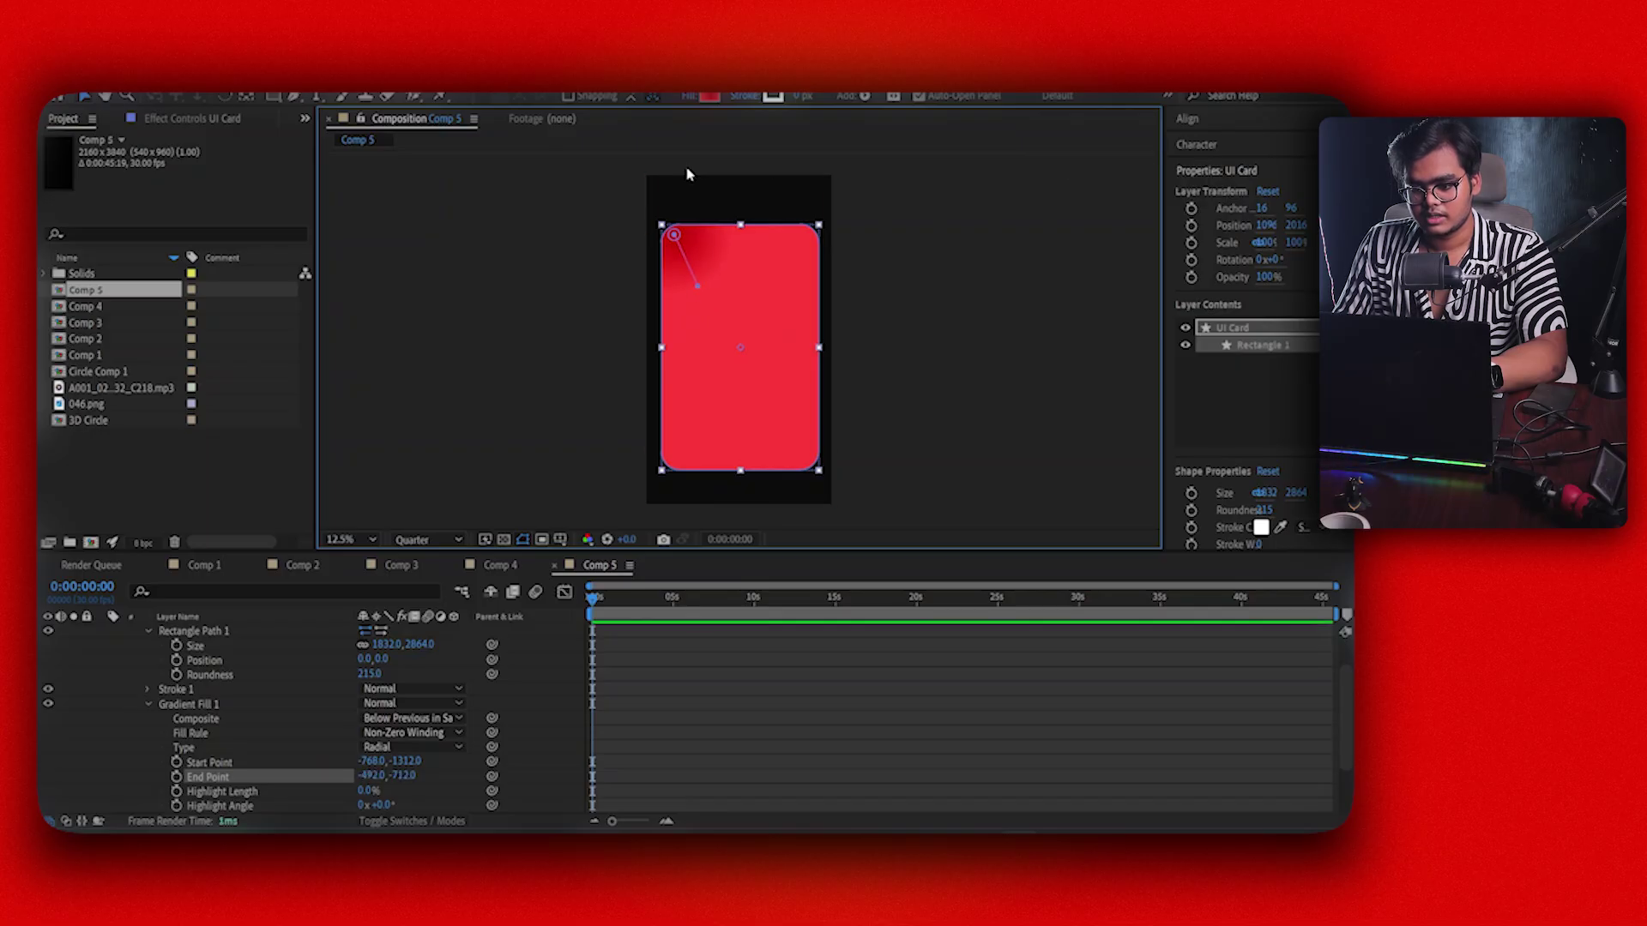
# Set the radial gradient's end colour to 130000, keeping BF0000 as the start colour
pyautogui.click(712, 97)
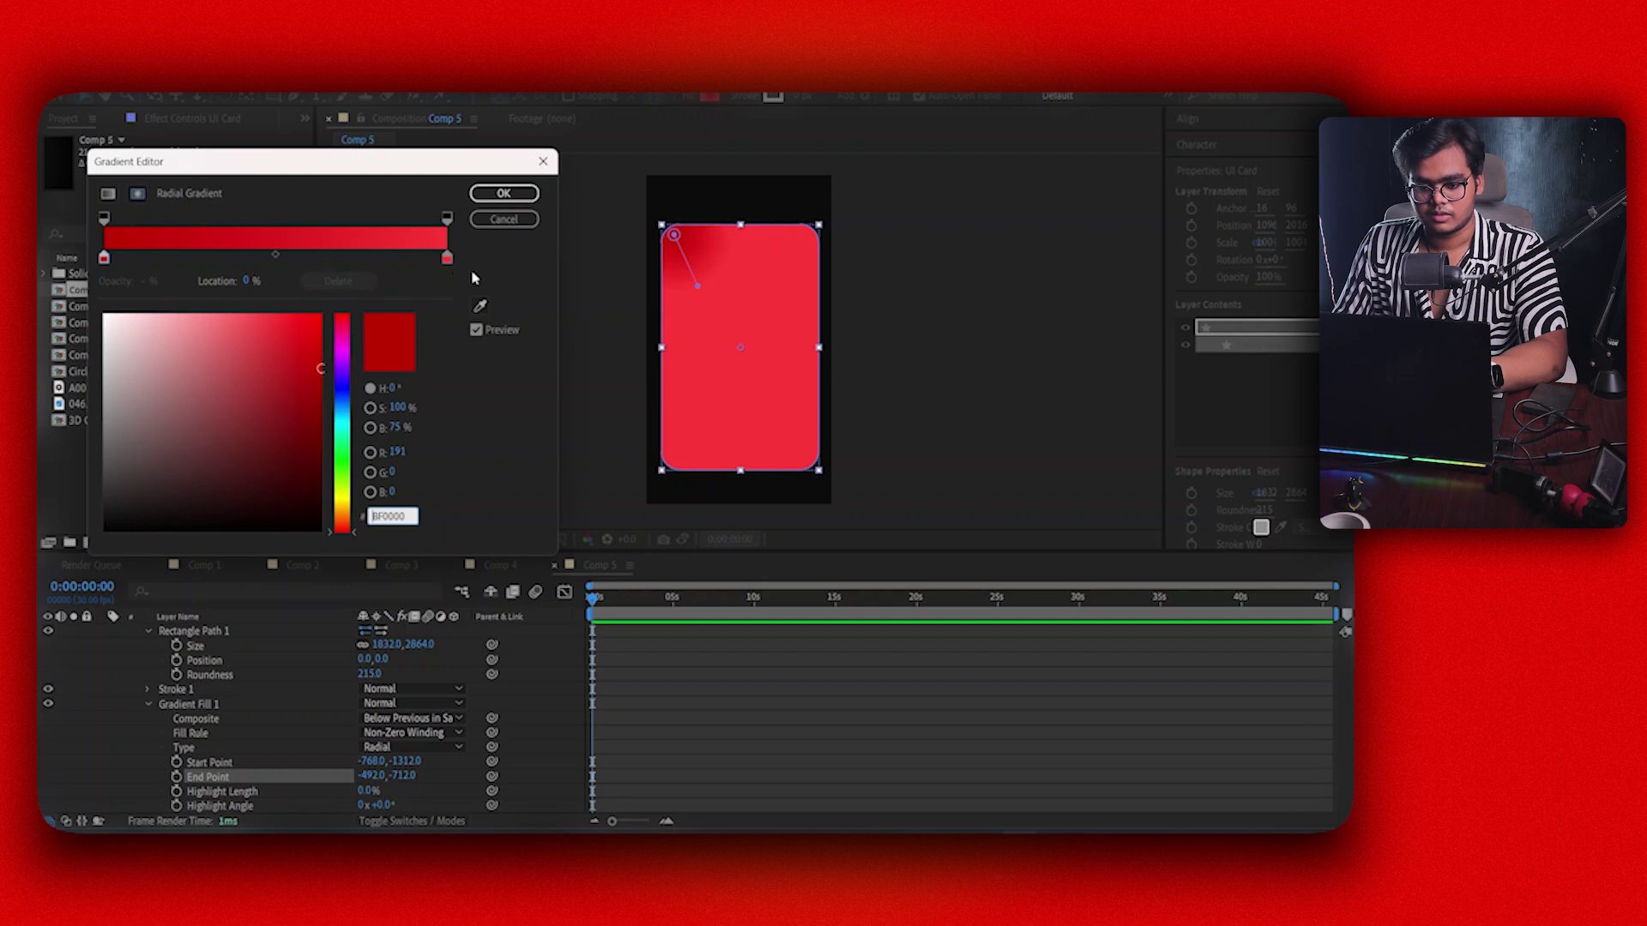
pyautogui.click(447, 258)
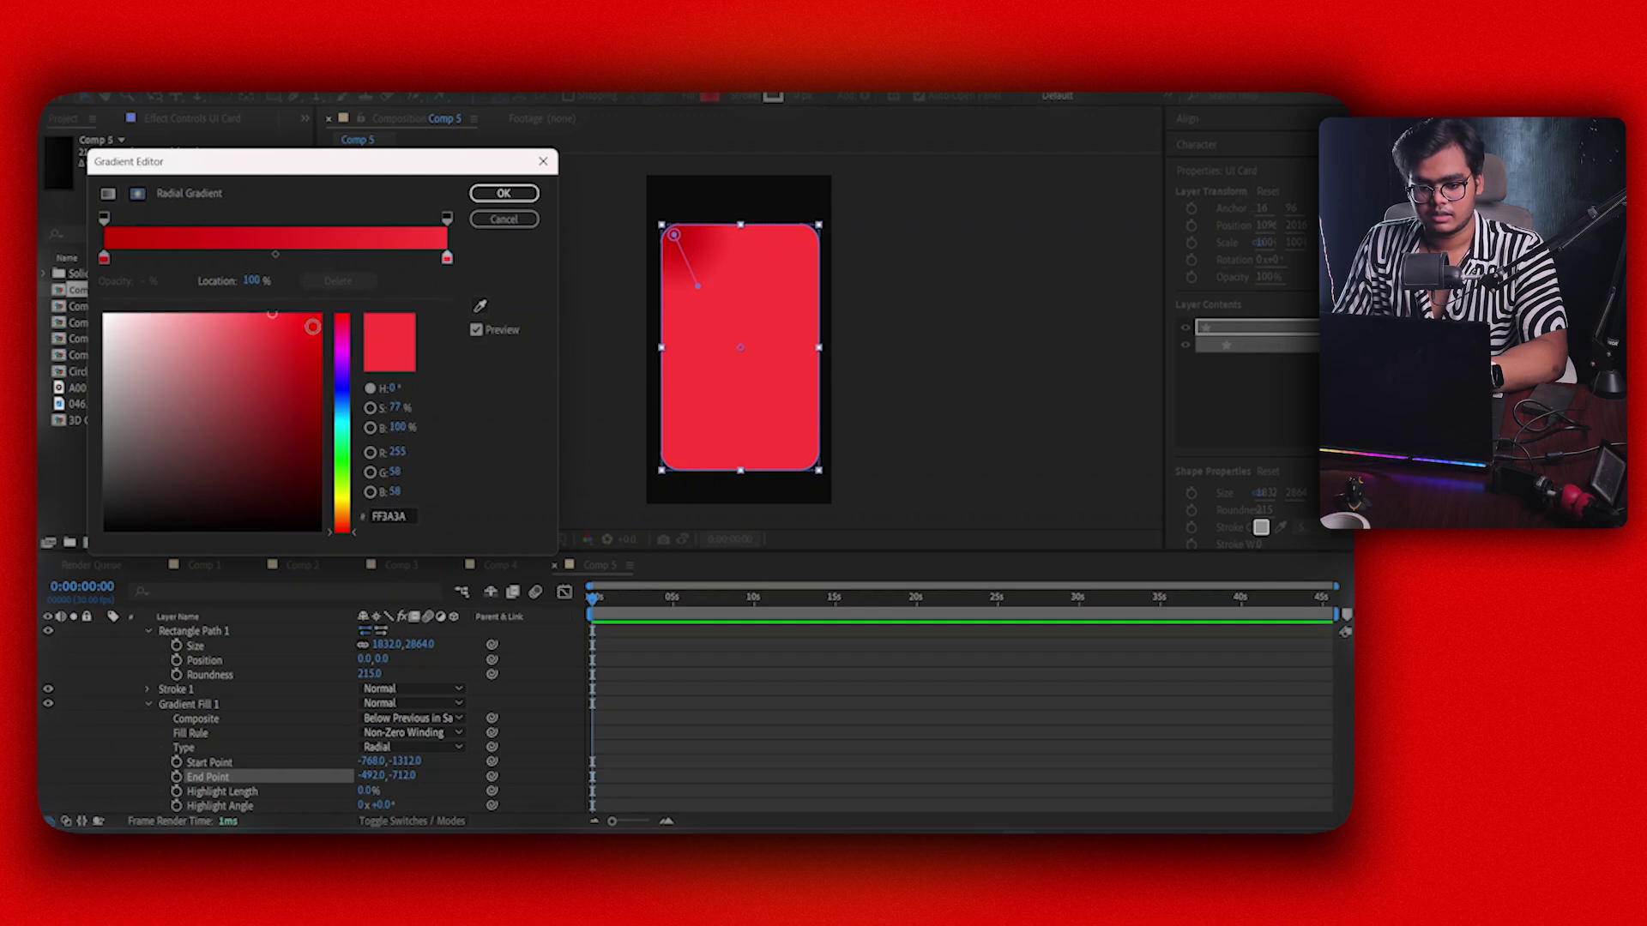
pyautogui.click(325, 384)
pyautogui.moveTo(324, 384); pyautogui.dragTo(320, 516)
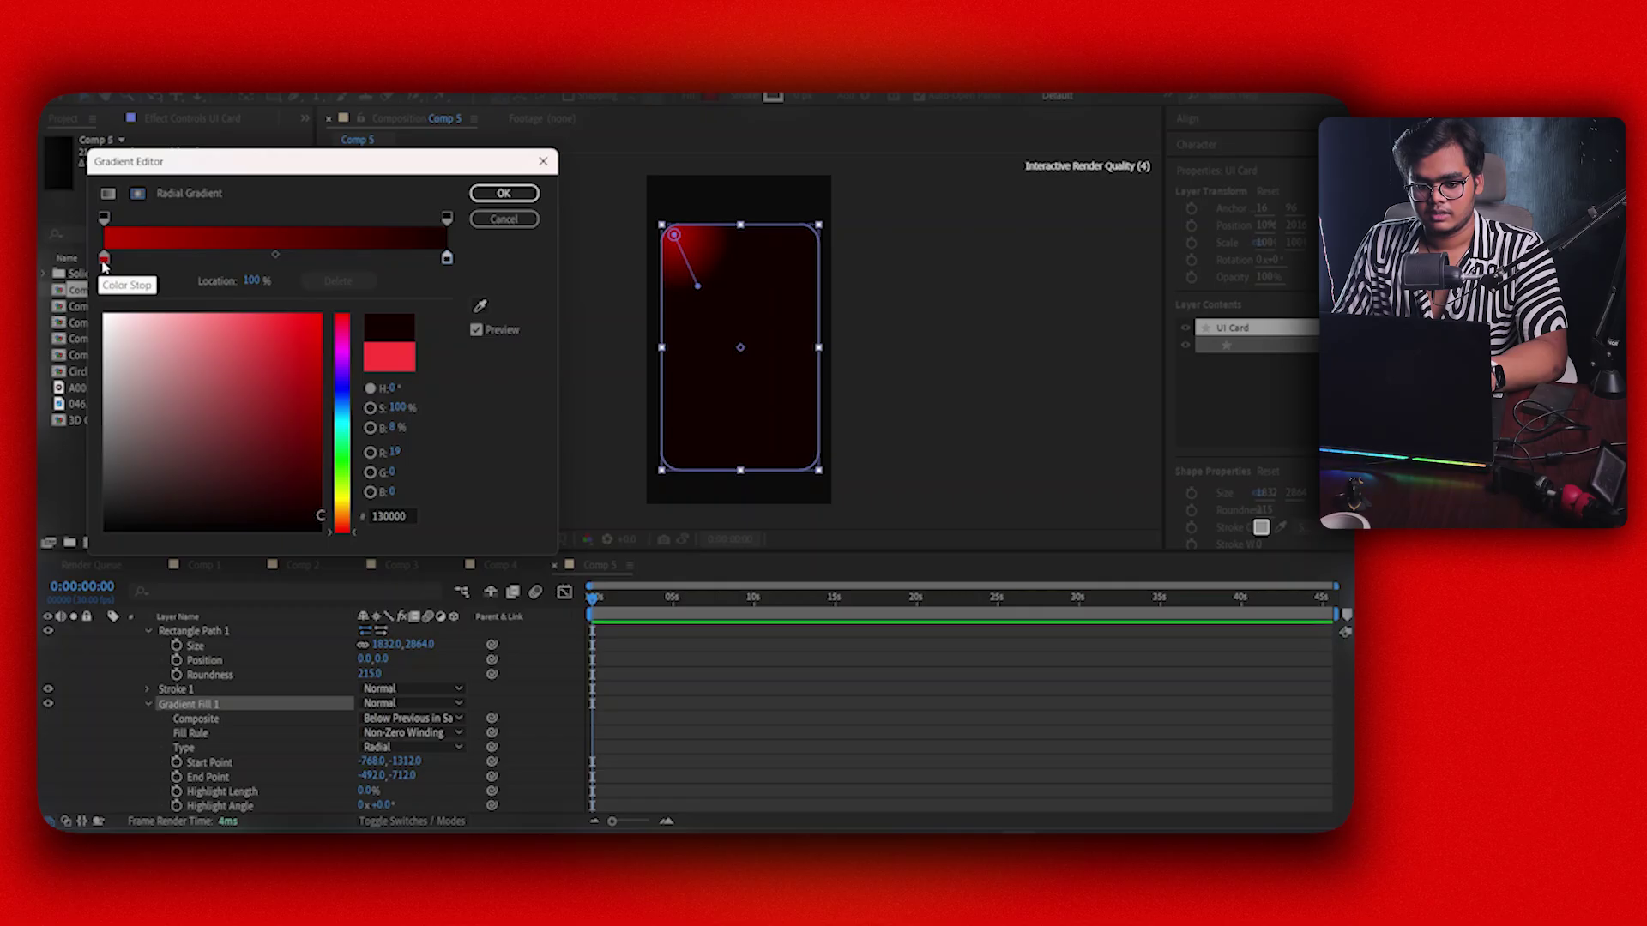
pyautogui.click(104, 260)
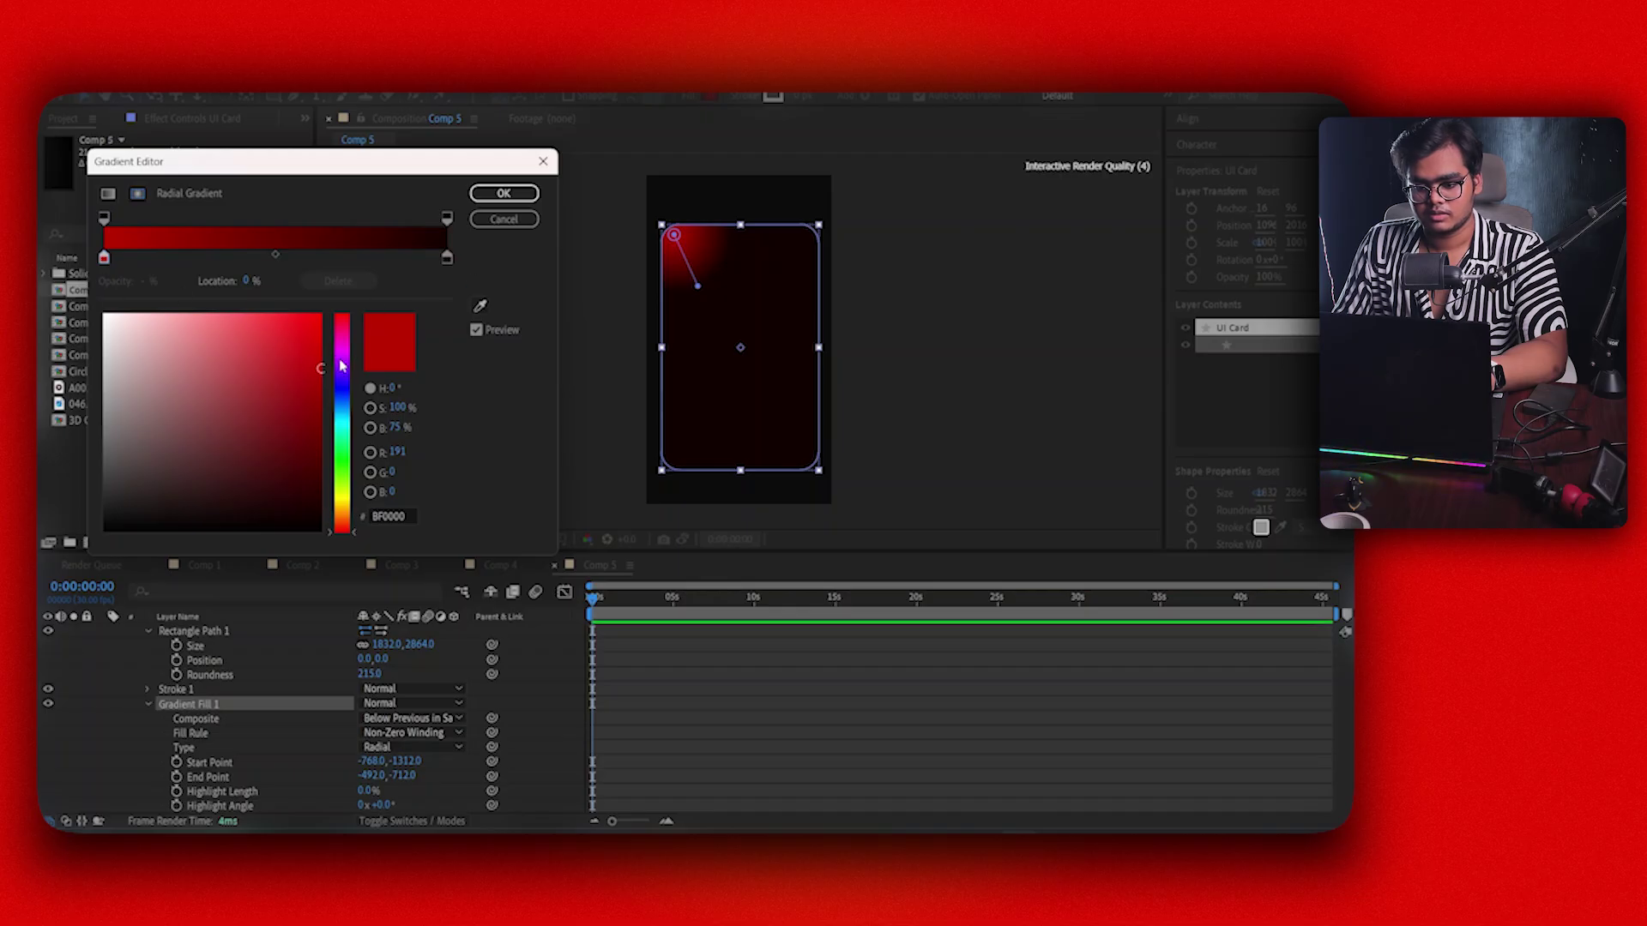
pyautogui.click(506, 195)
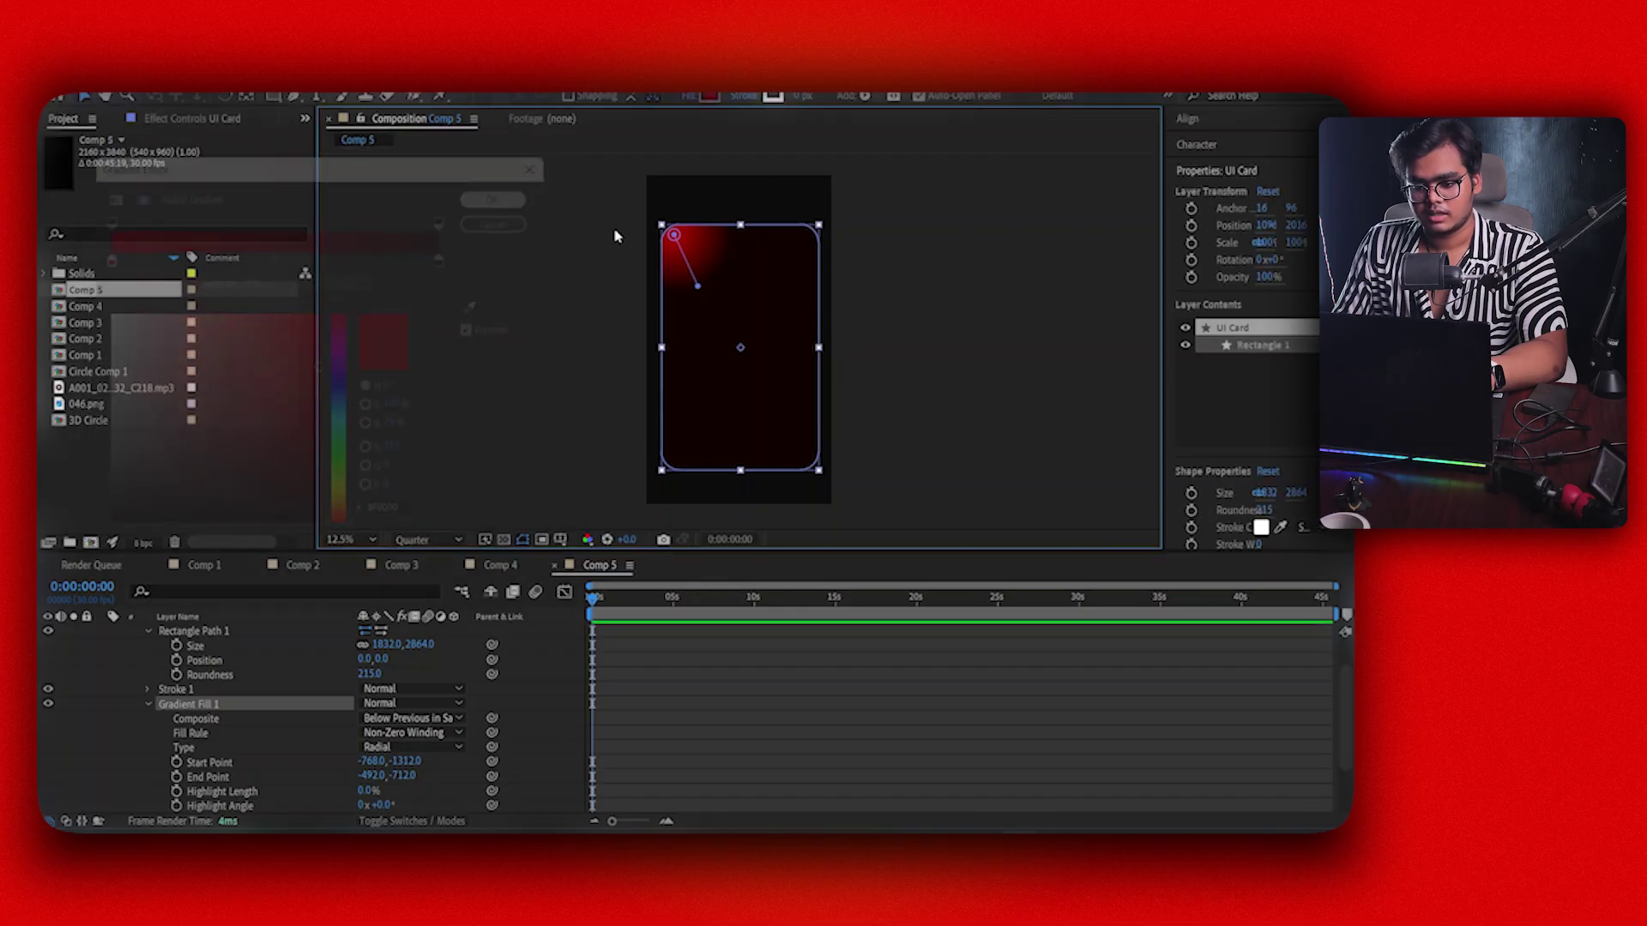
# Reposition the gradient's start point to about -1000, -1672, beyond the card's upper-left corner, and its end point to about -460, -664
pyautogui.moveTo(675, 227); pyautogui.dragTo(654, 209)
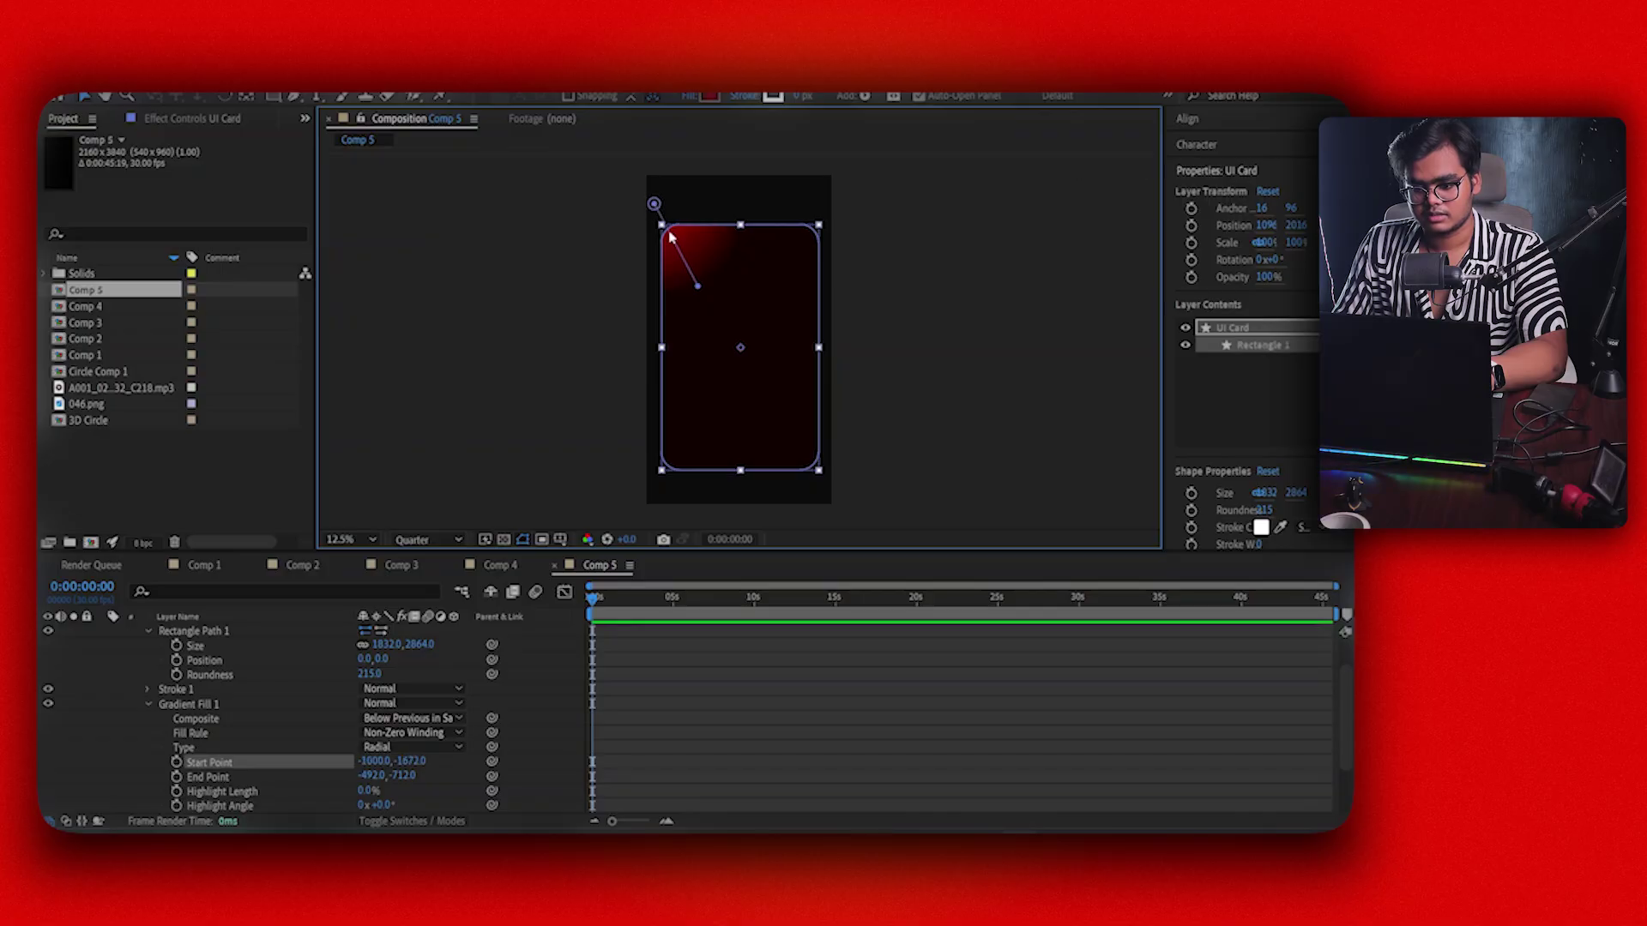
pyautogui.moveTo(699, 292); pyautogui.dragTo(700, 296)
pyautogui.click(665, 699)
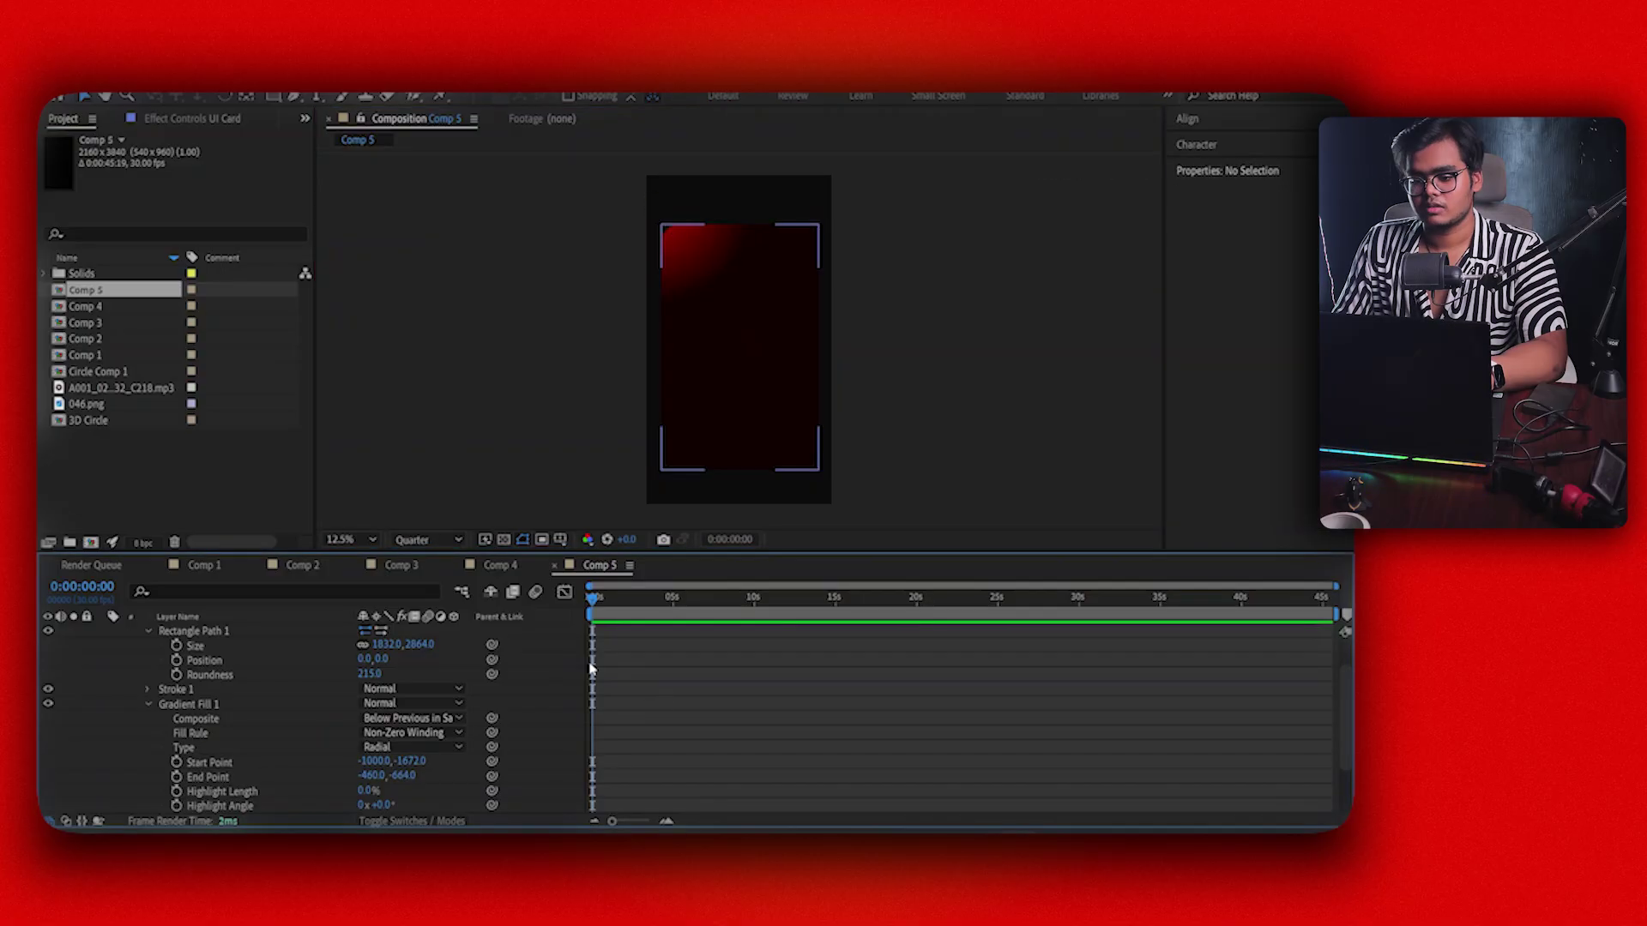
pyautogui.scroll(2, 639, 652)
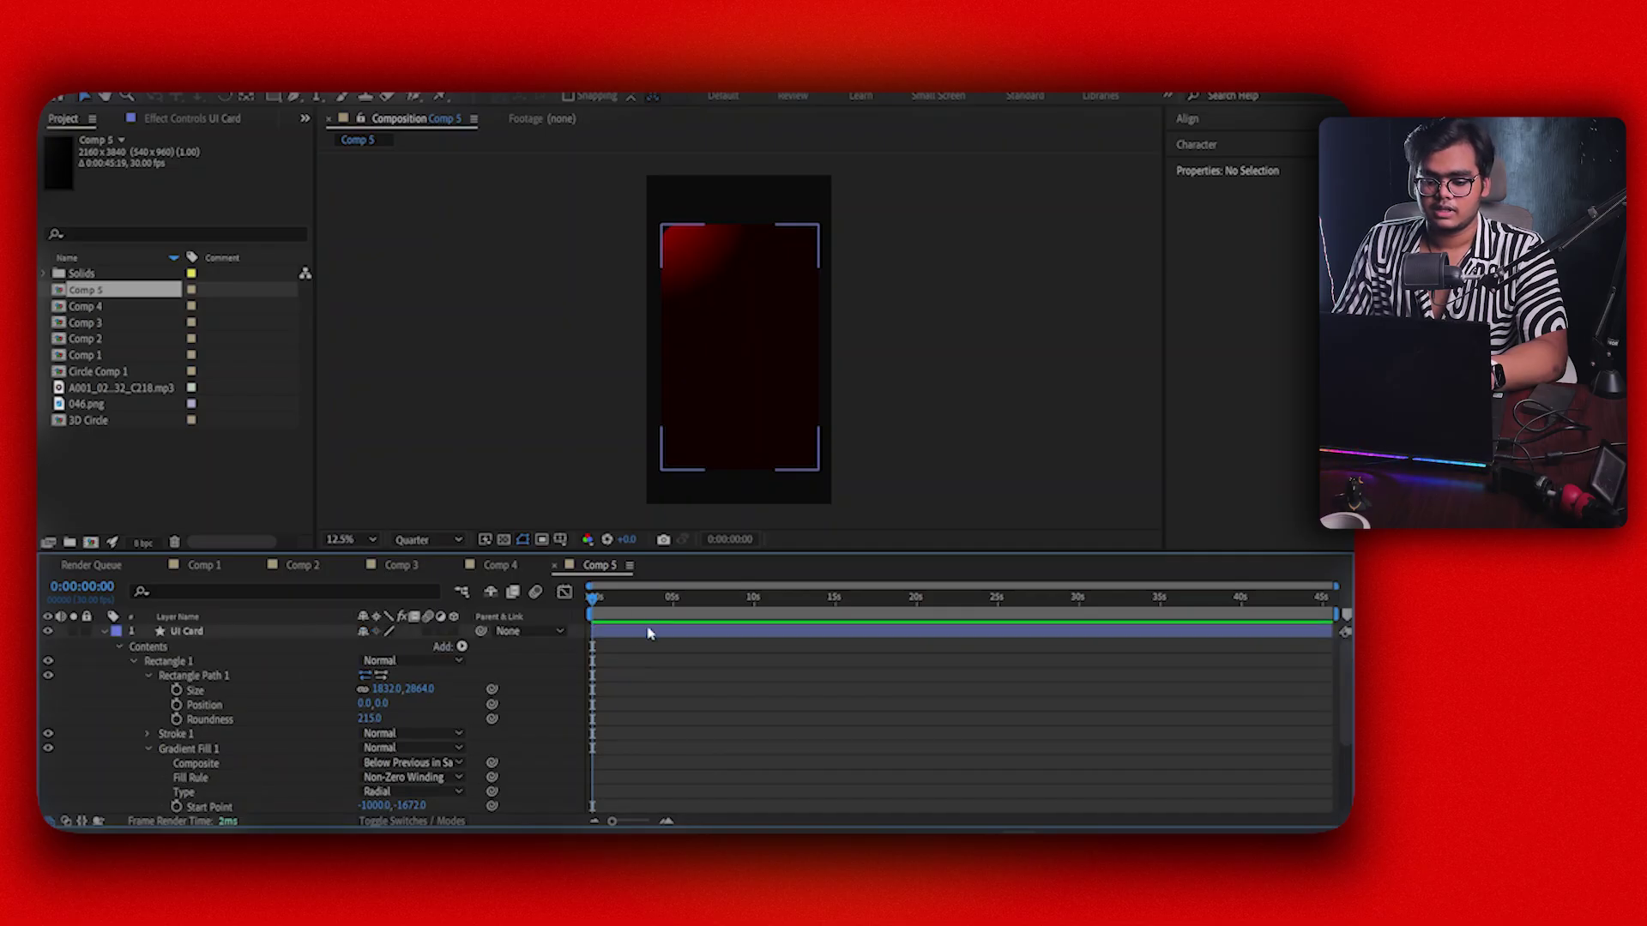
pyautogui.click(650, 635)
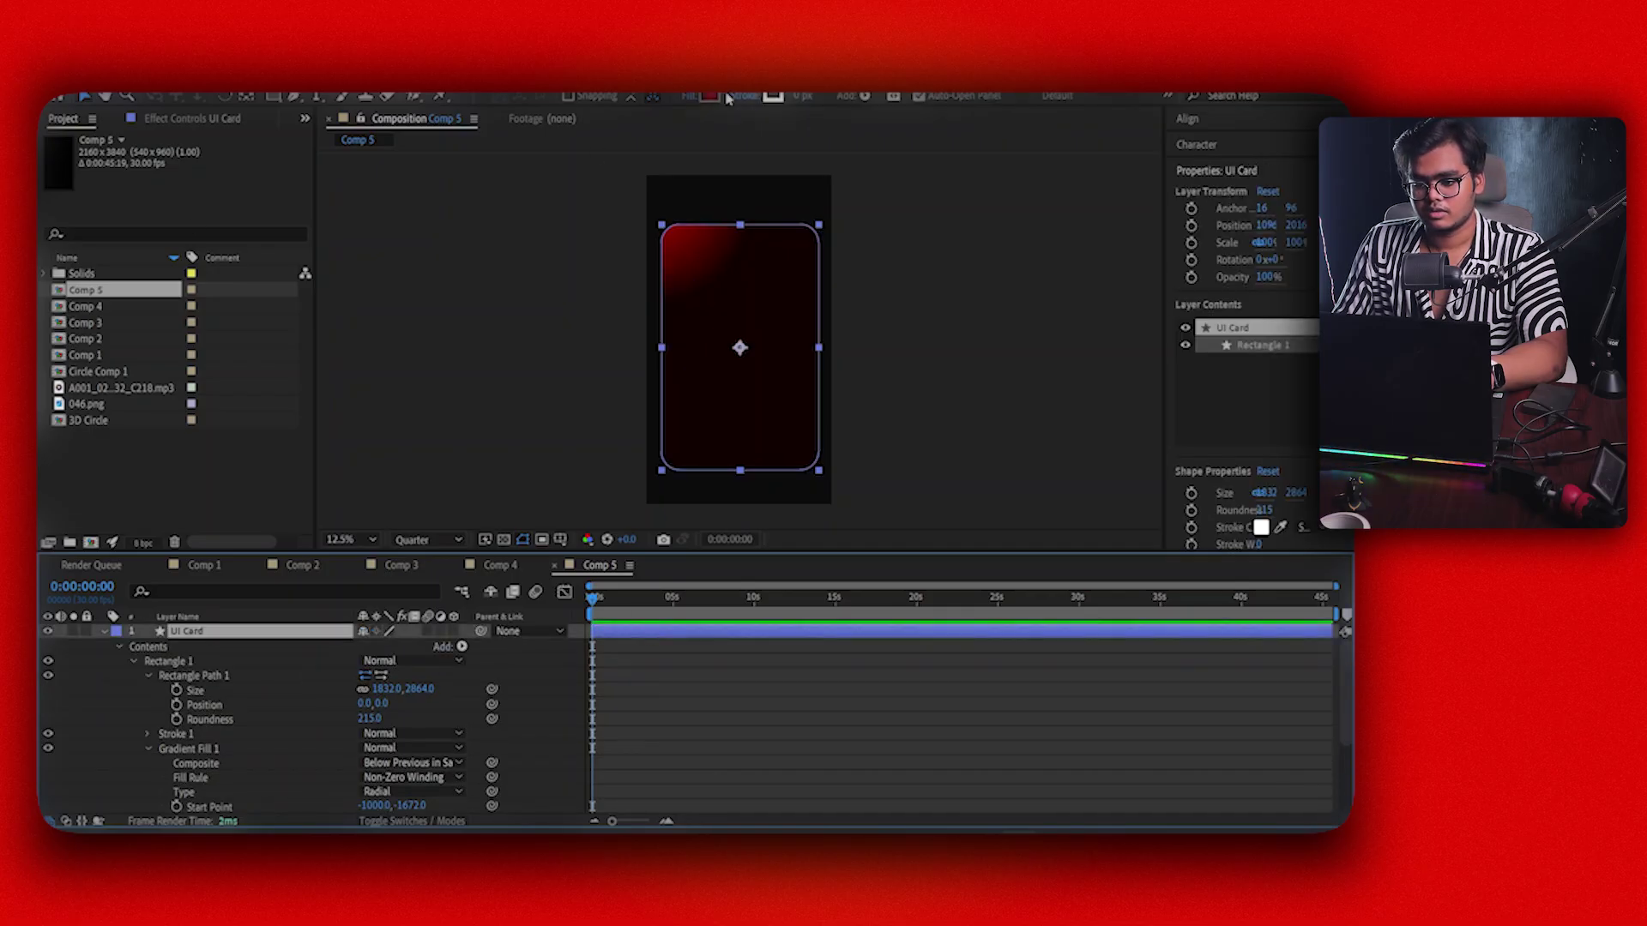
# Set the UI Card stroke's width to about 15 px and change the stroke type to Linear Gradient
pyautogui.moveTo(800, 98); pyautogui.dragTo(809, 97)
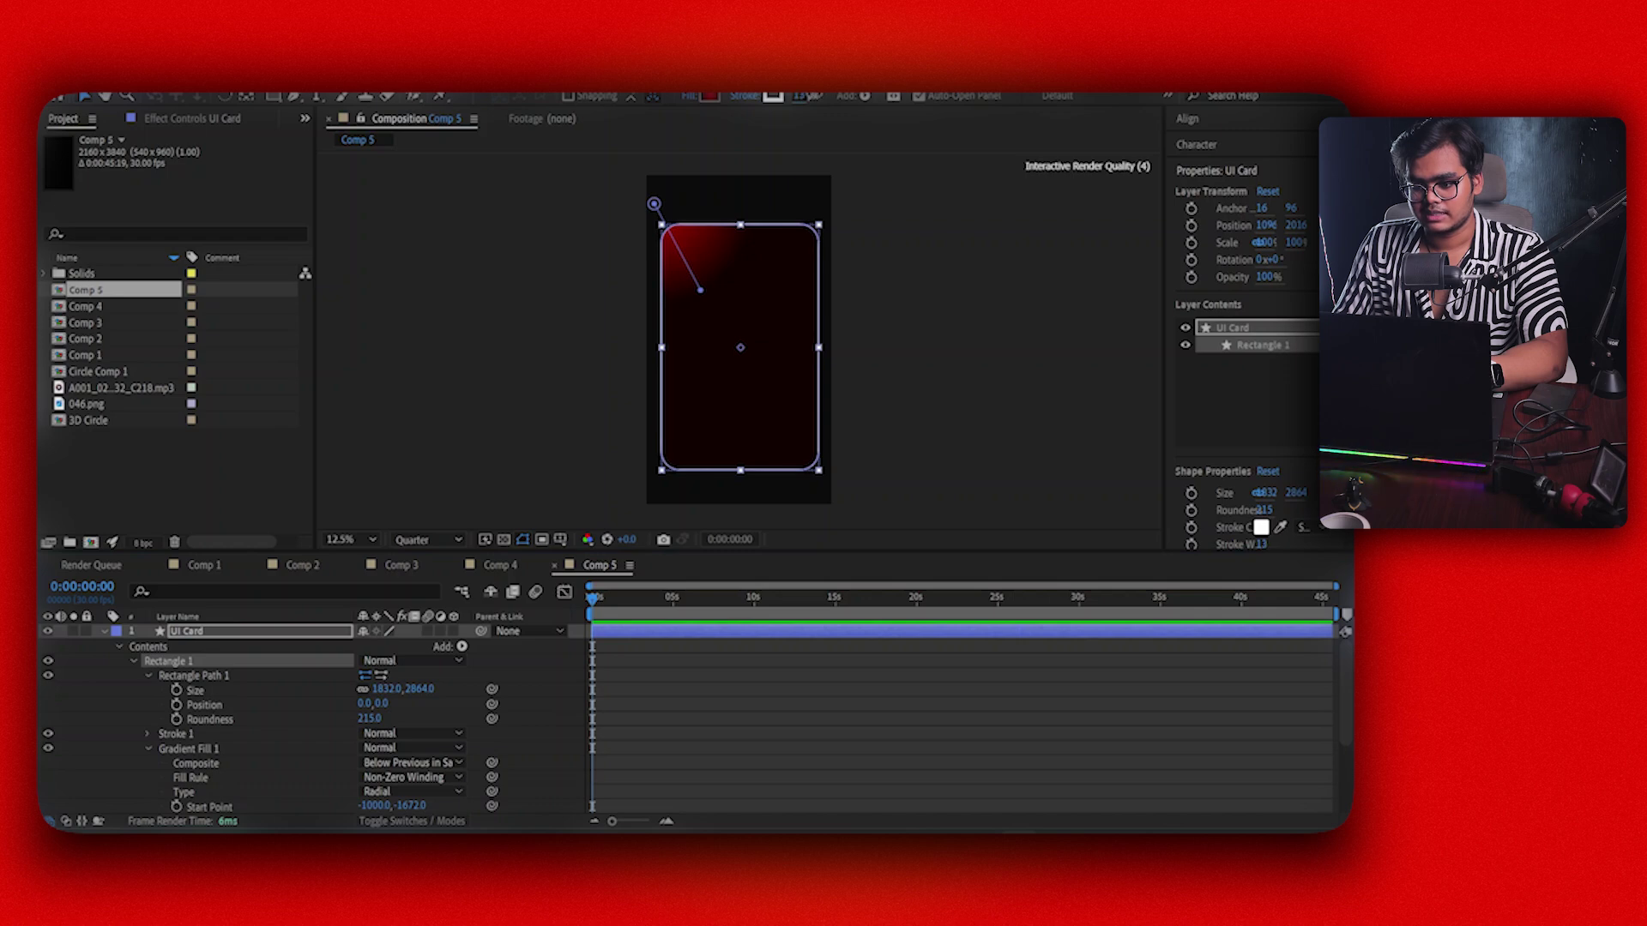
pyautogui.click(759, 682)
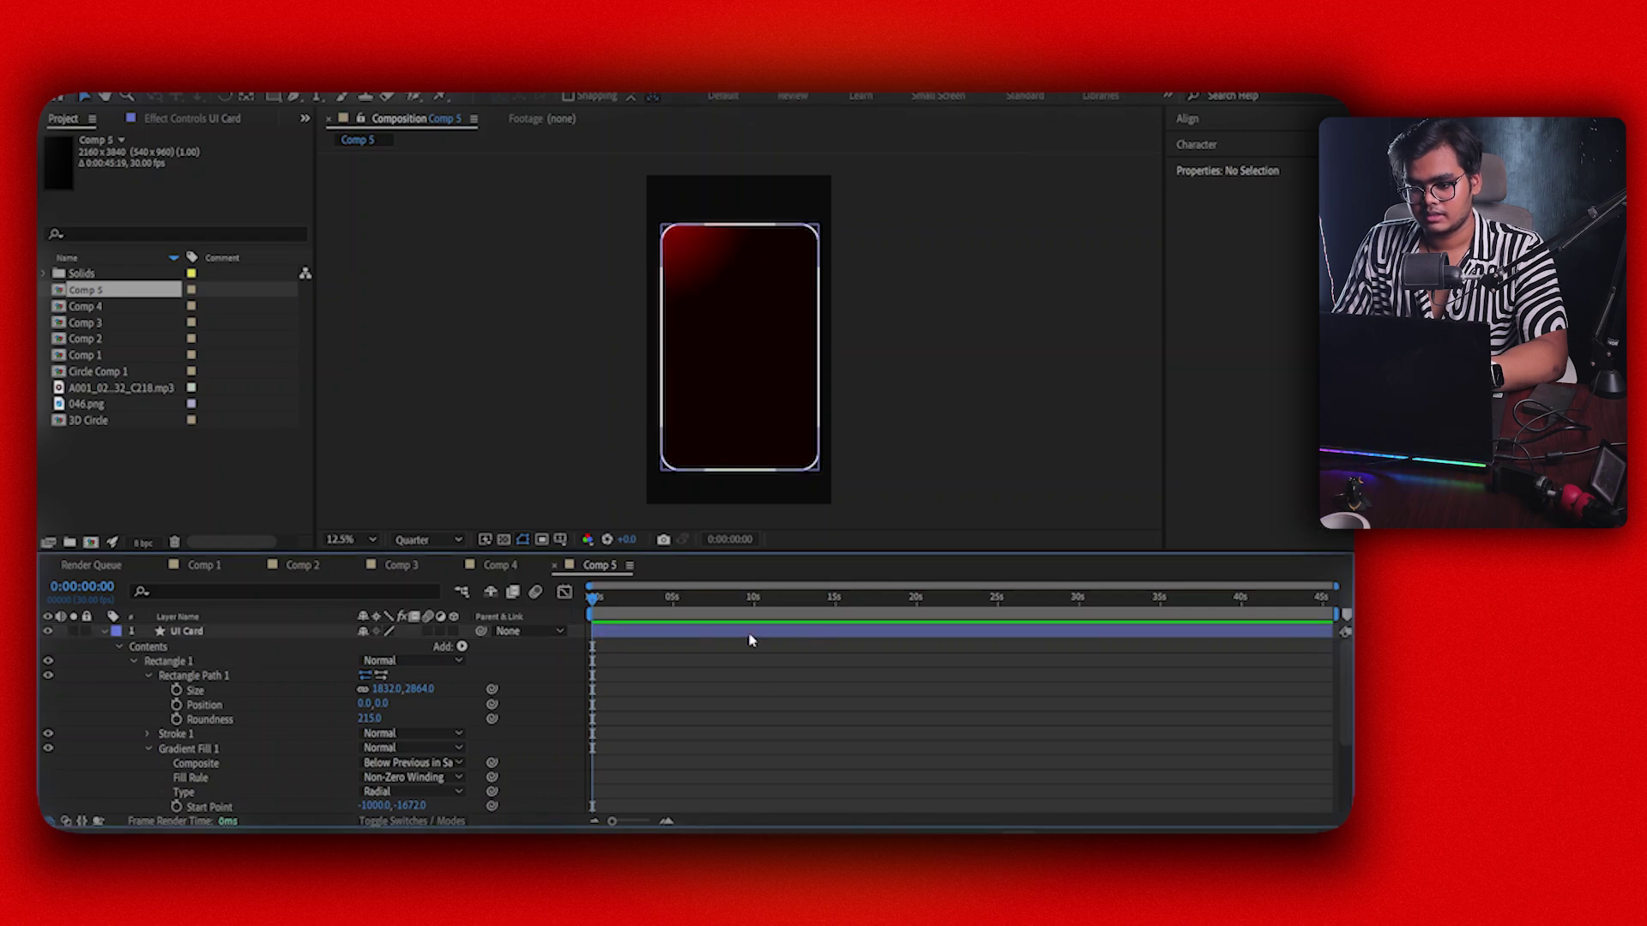
pyautogui.click(751, 640)
pyautogui.click(755, 97)
pyautogui.click(439, 346)
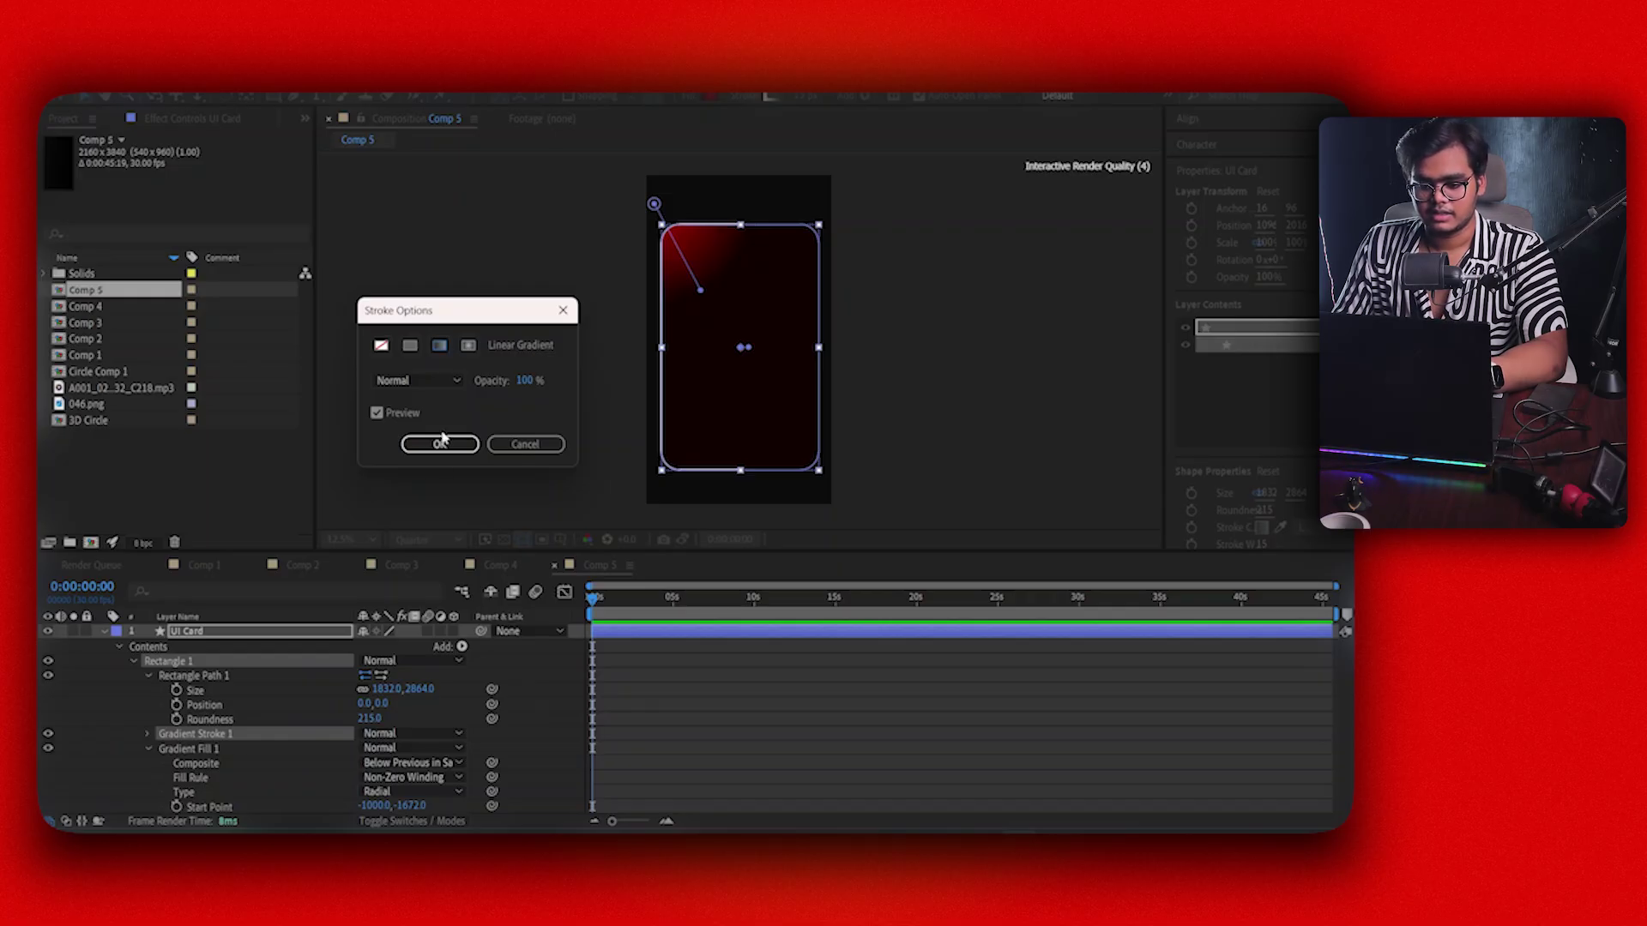
pyautogui.click(440, 443)
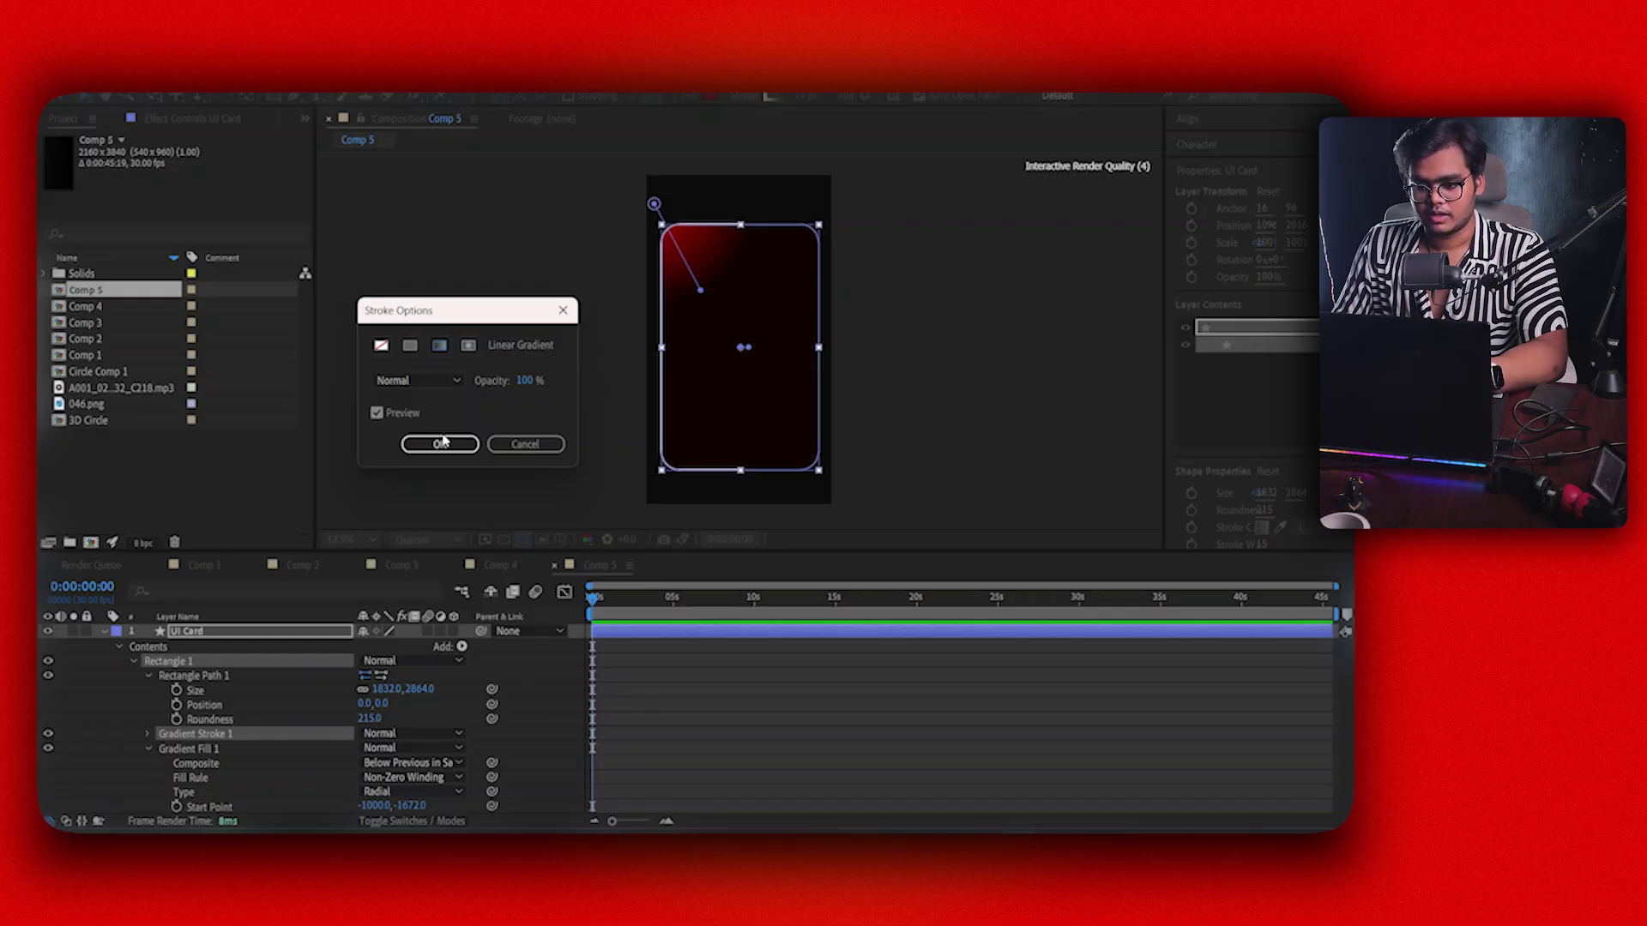
# Keep the stroke gradient white to black, placing its start point near the card's upper-left area and its end point below the card's centre
pyautogui.click(772, 97)
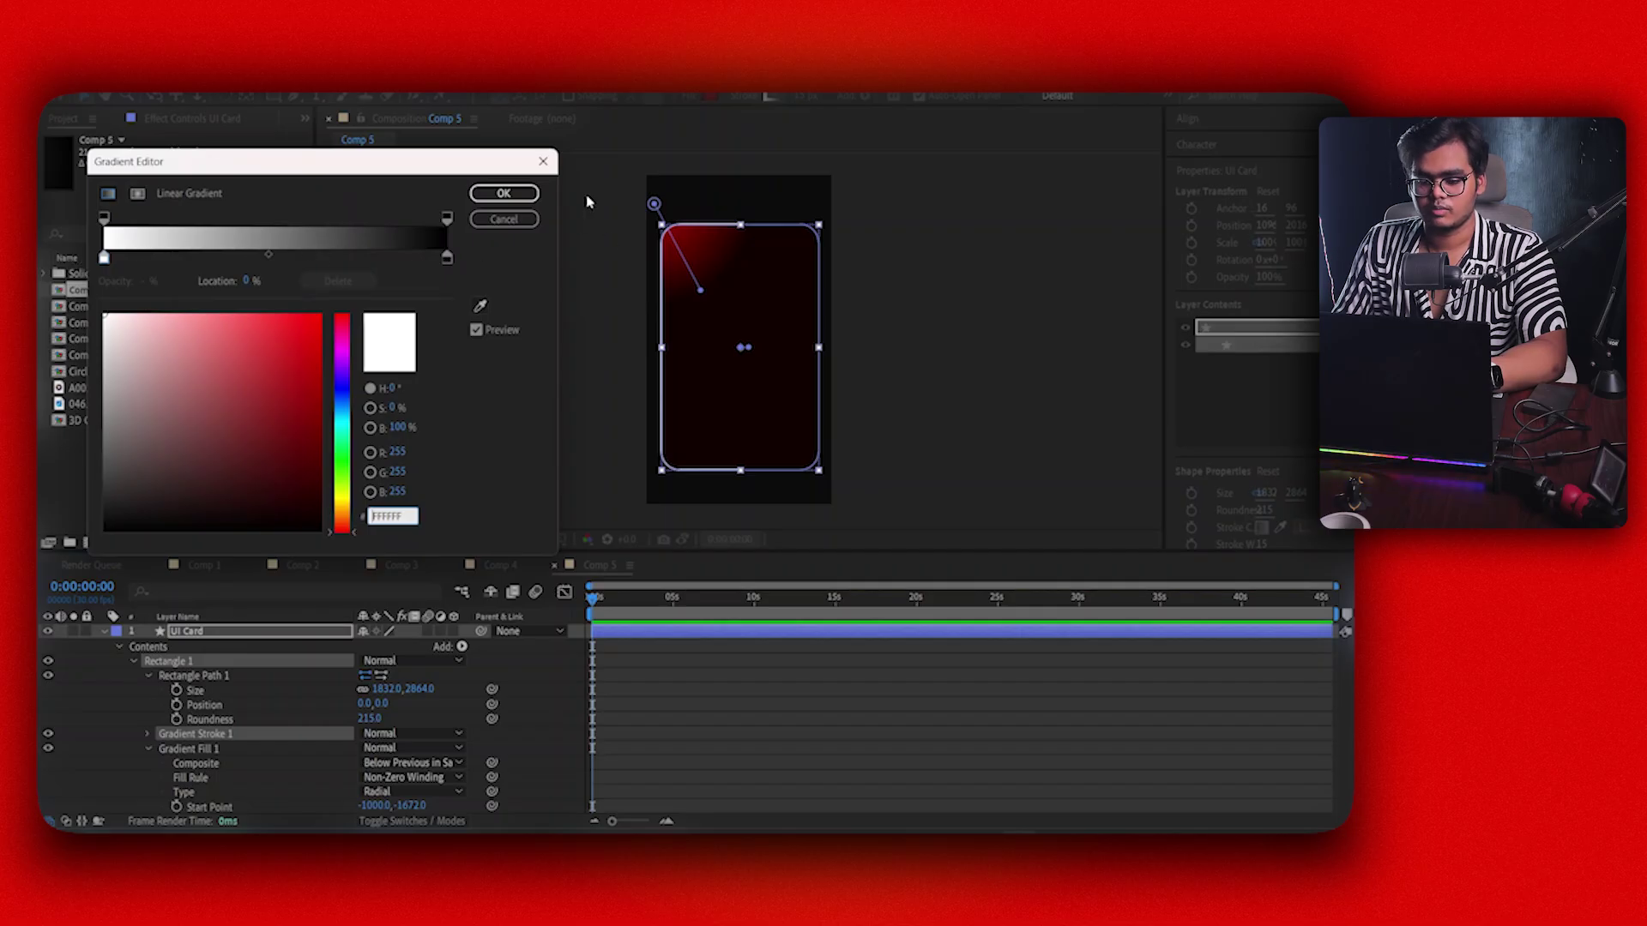
pyautogui.click(504, 193)
pyautogui.scroll(2, 728, 375)
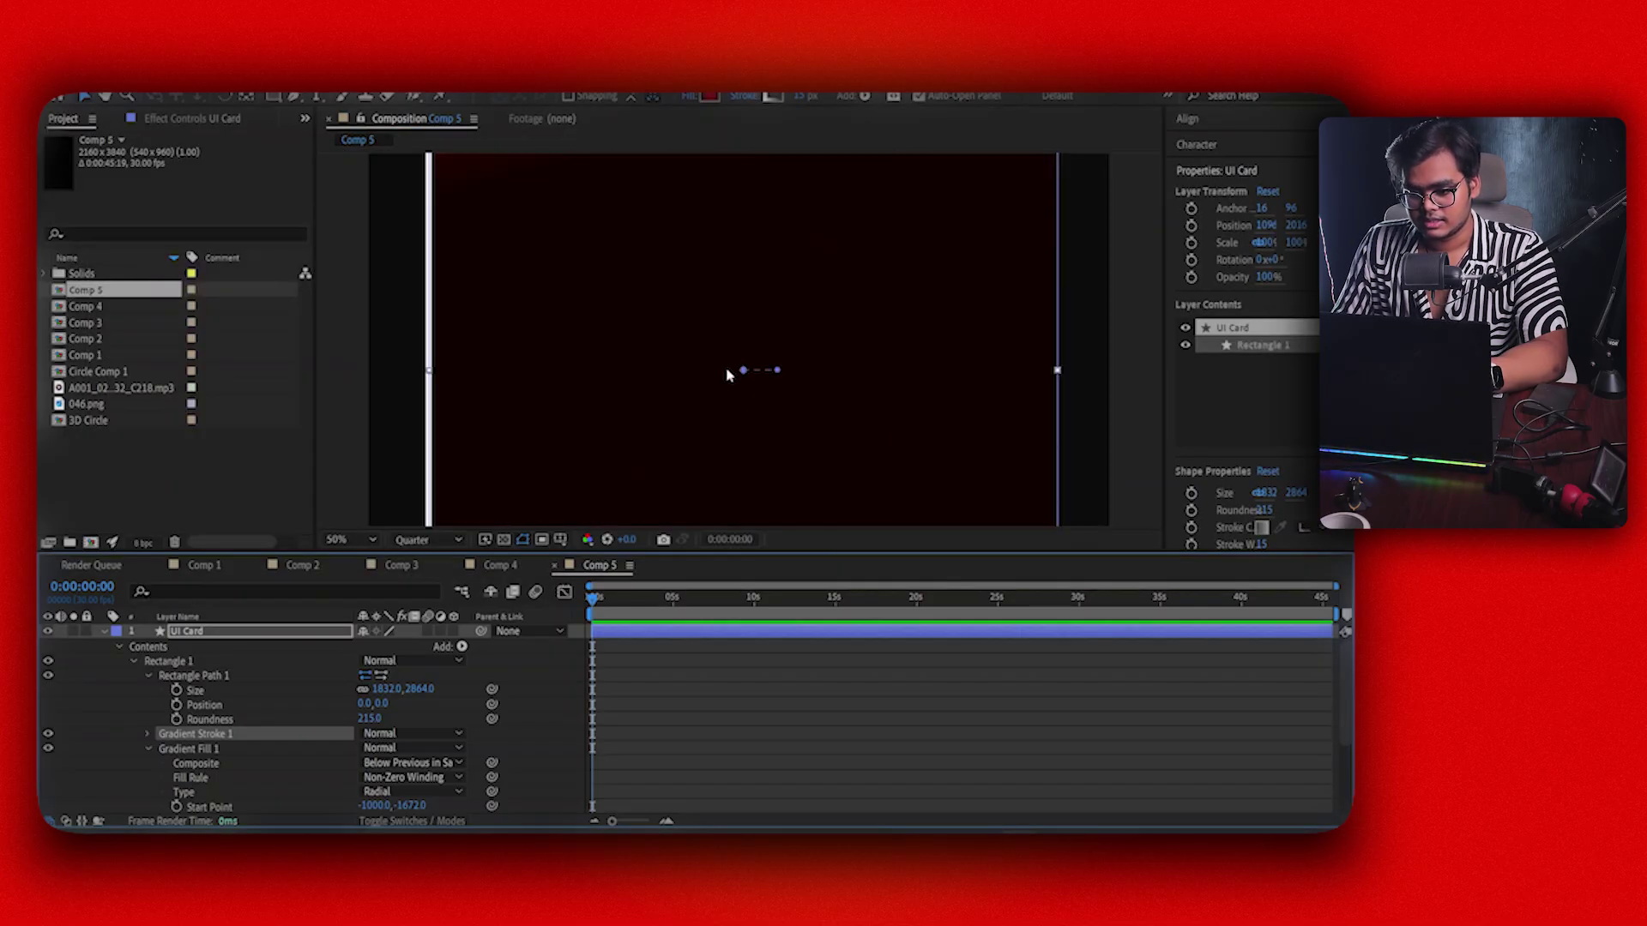
pyautogui.scroll(-4, 728, 374)
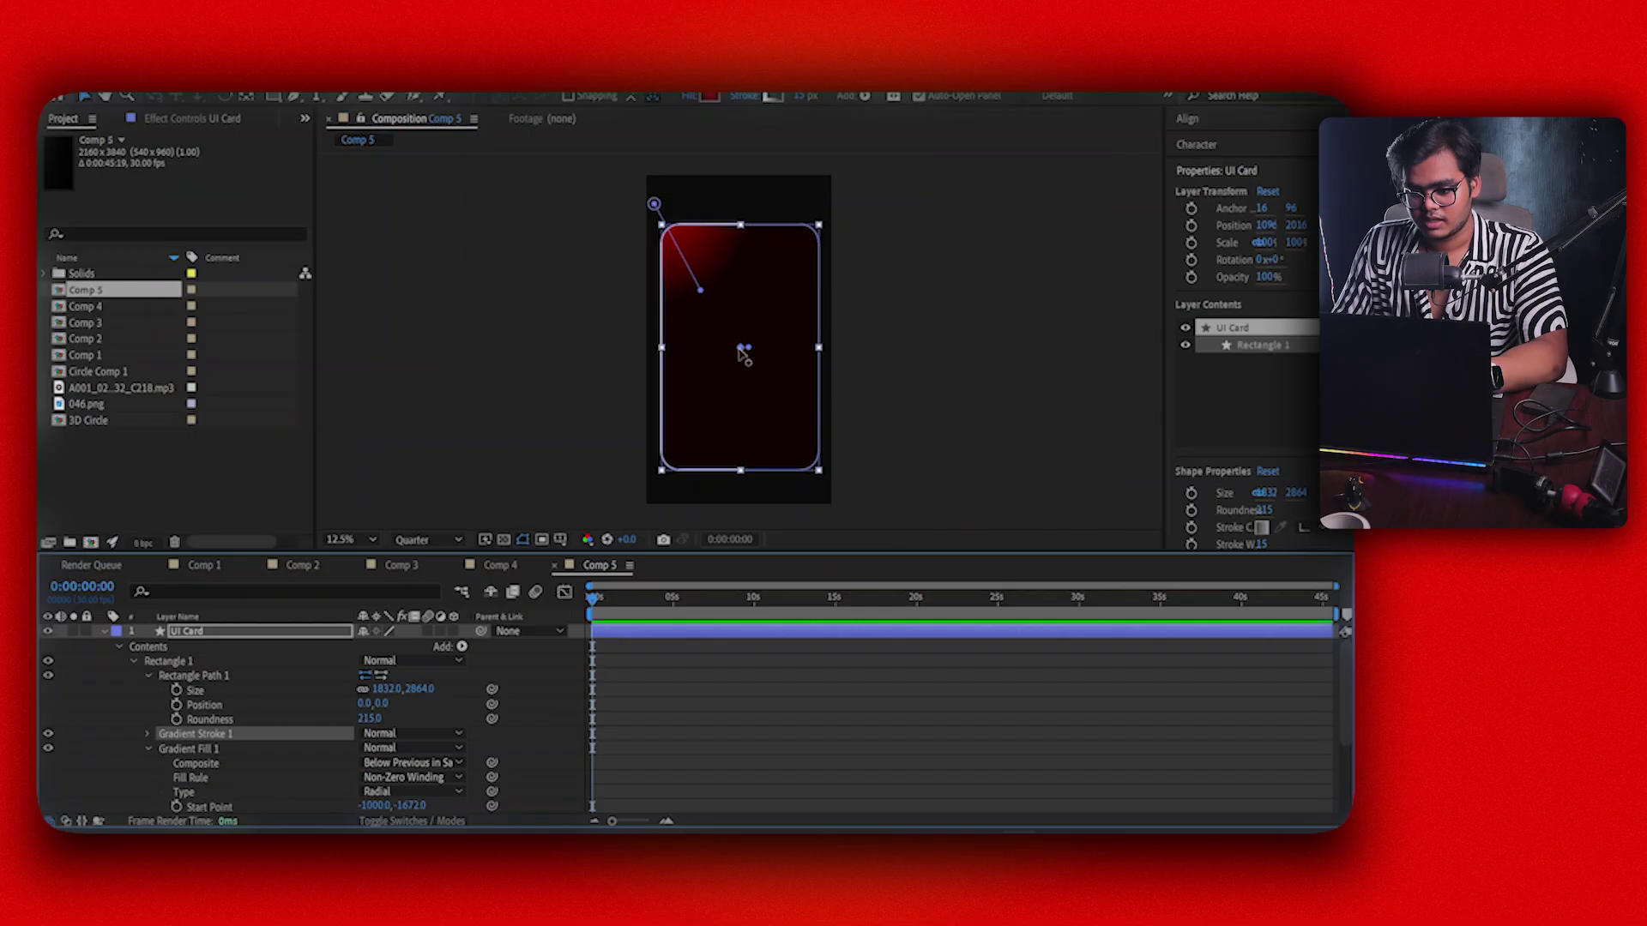
pyautogui.moveTo(739, 350); pyautogui.dragTo(699, 266)
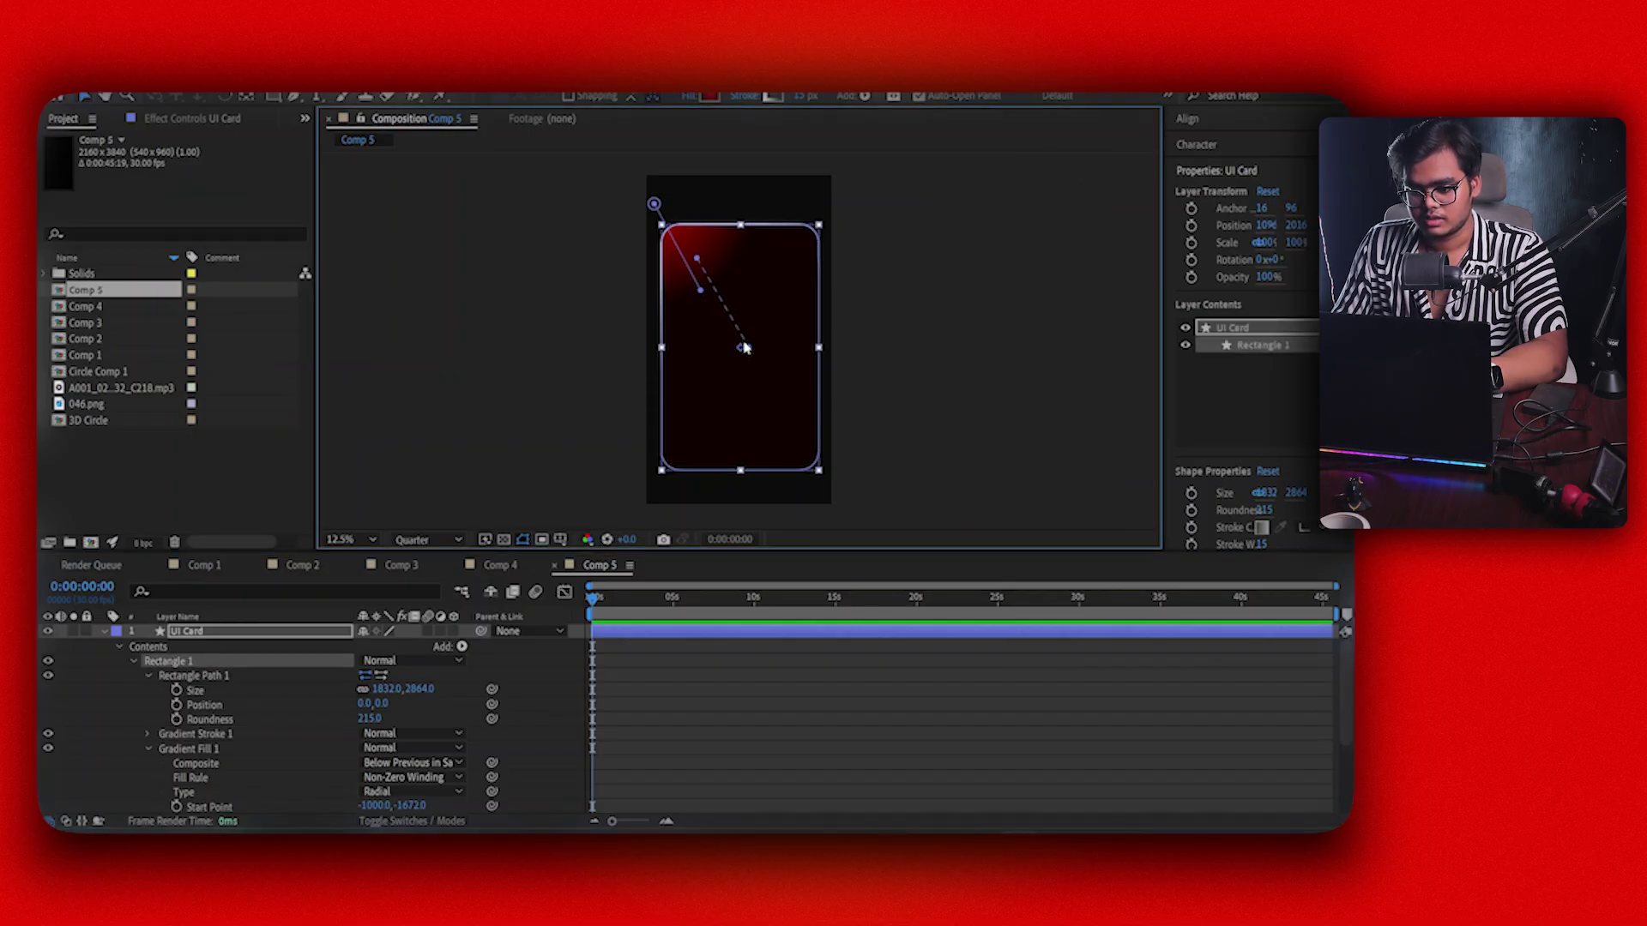
pyautogui.moveTo(744, 348); pyautogui.dragTo(748, 397)
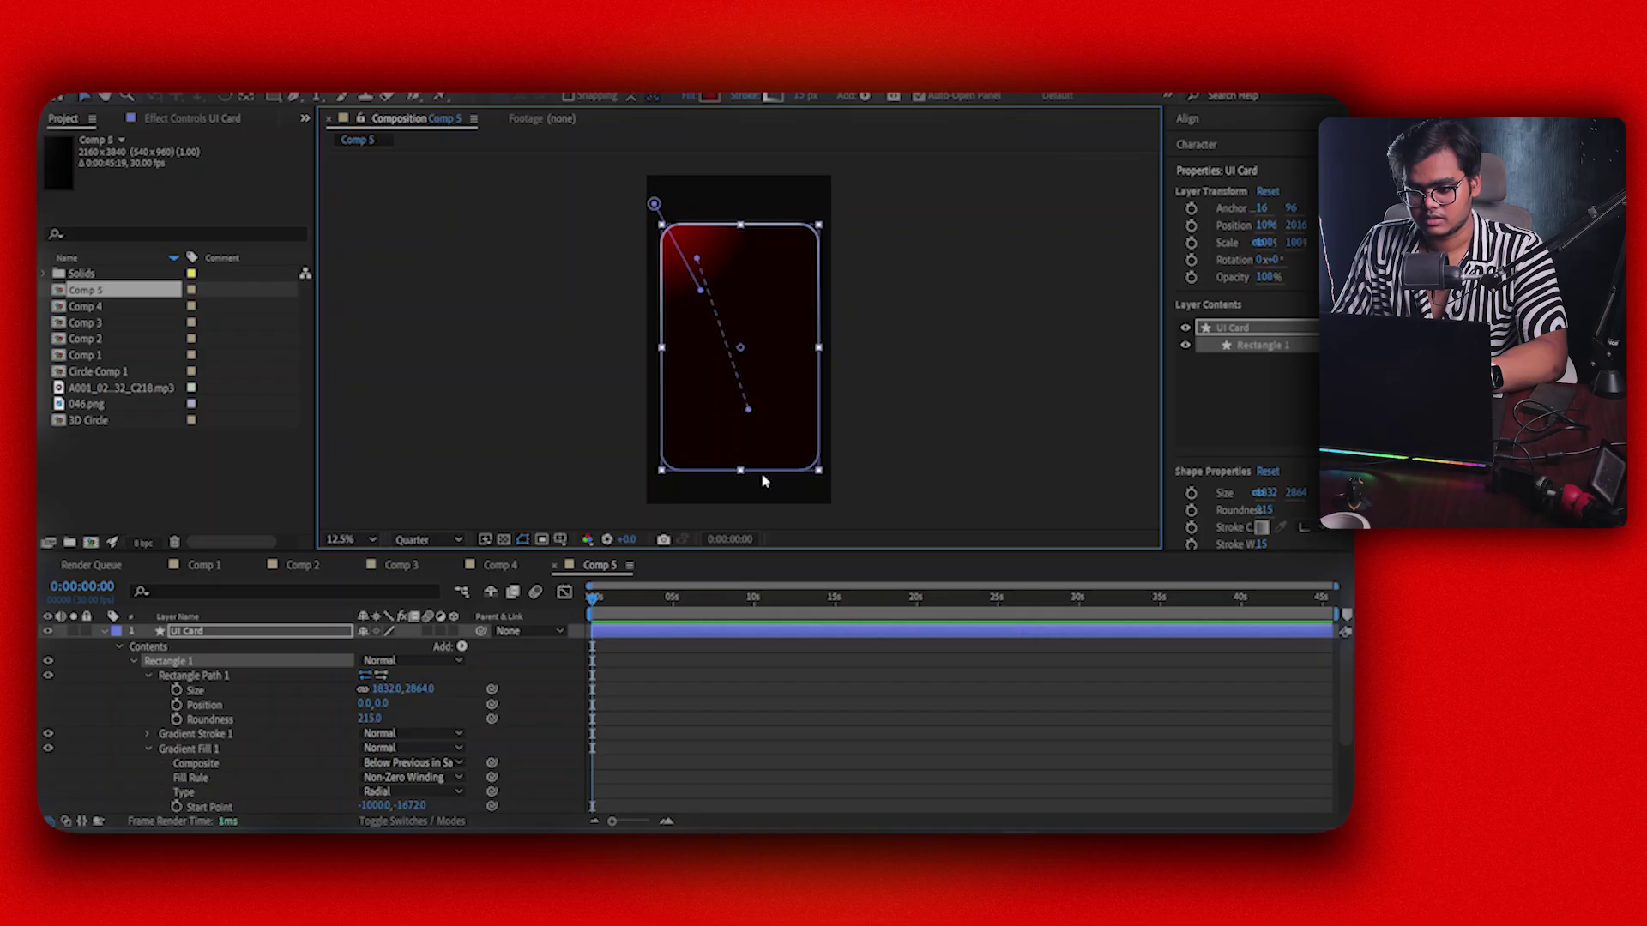
pyautogui.click(742, 722)
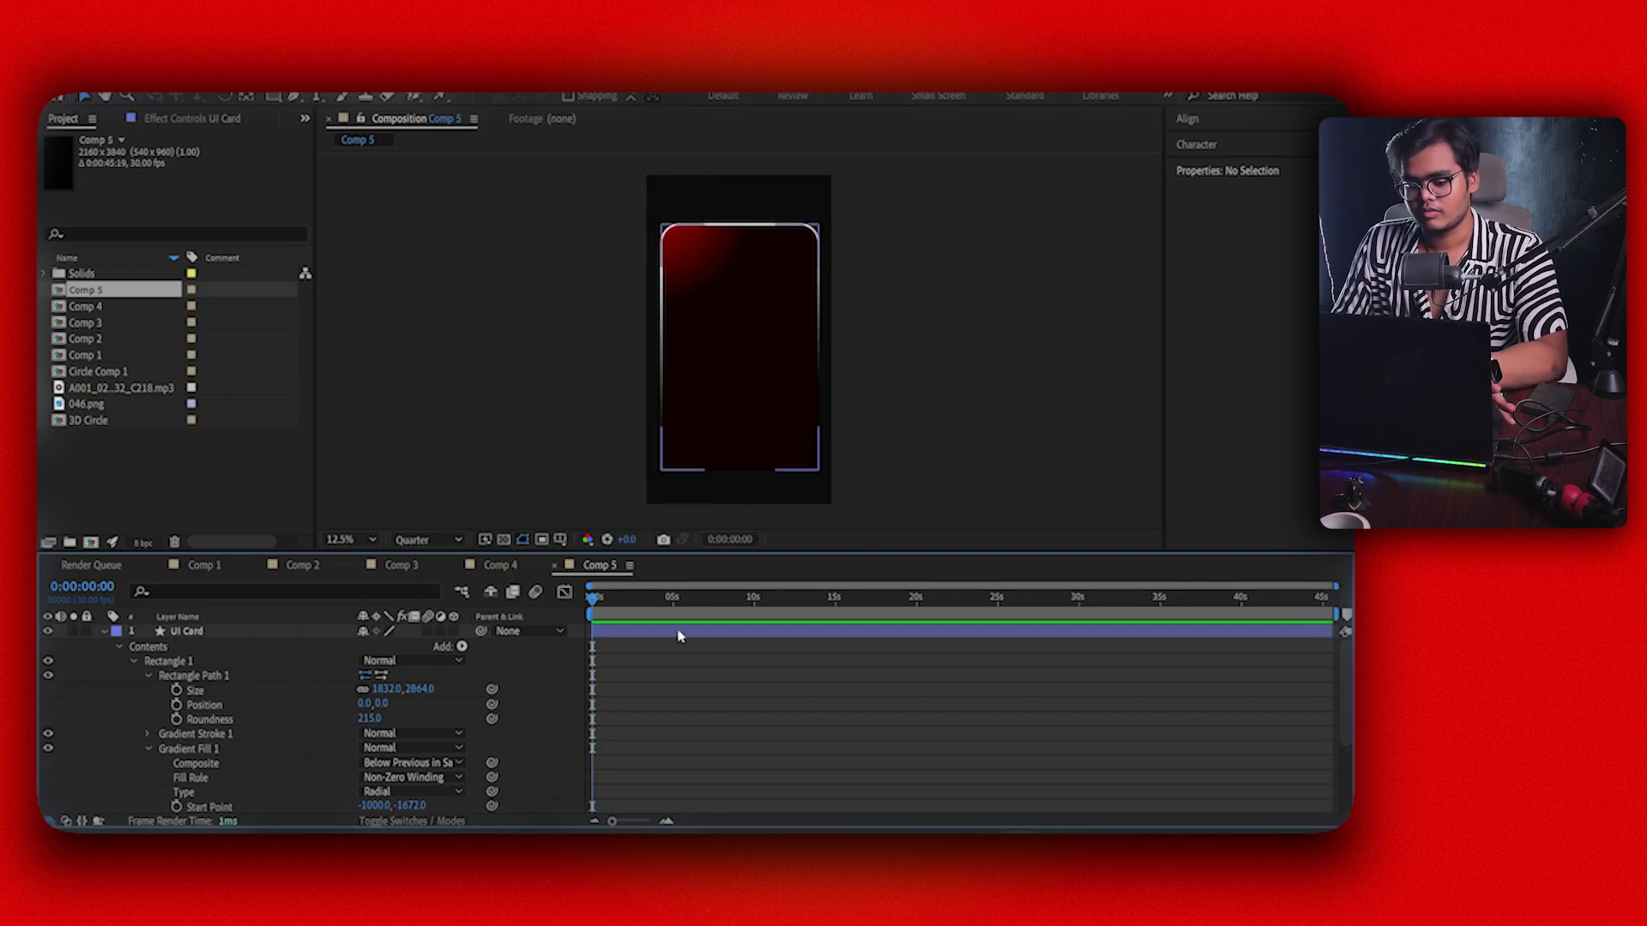
pyautogui.click(720, 304)
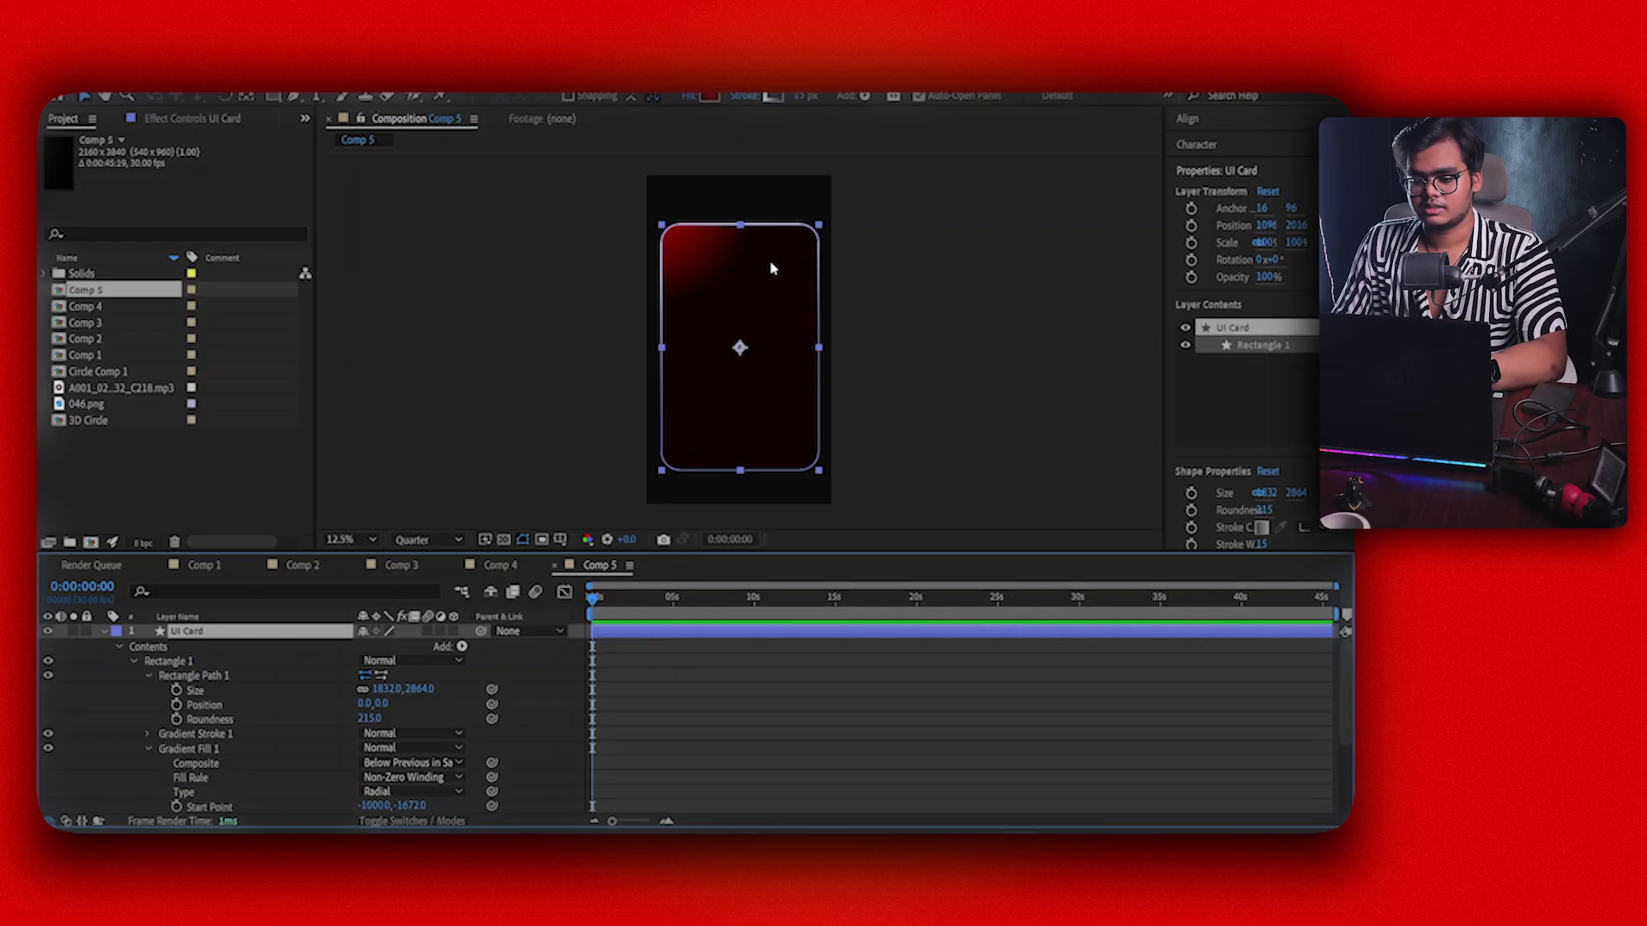
# Add a text layer reading Because in the upper part of the card
pyautogui.click(315, 98)
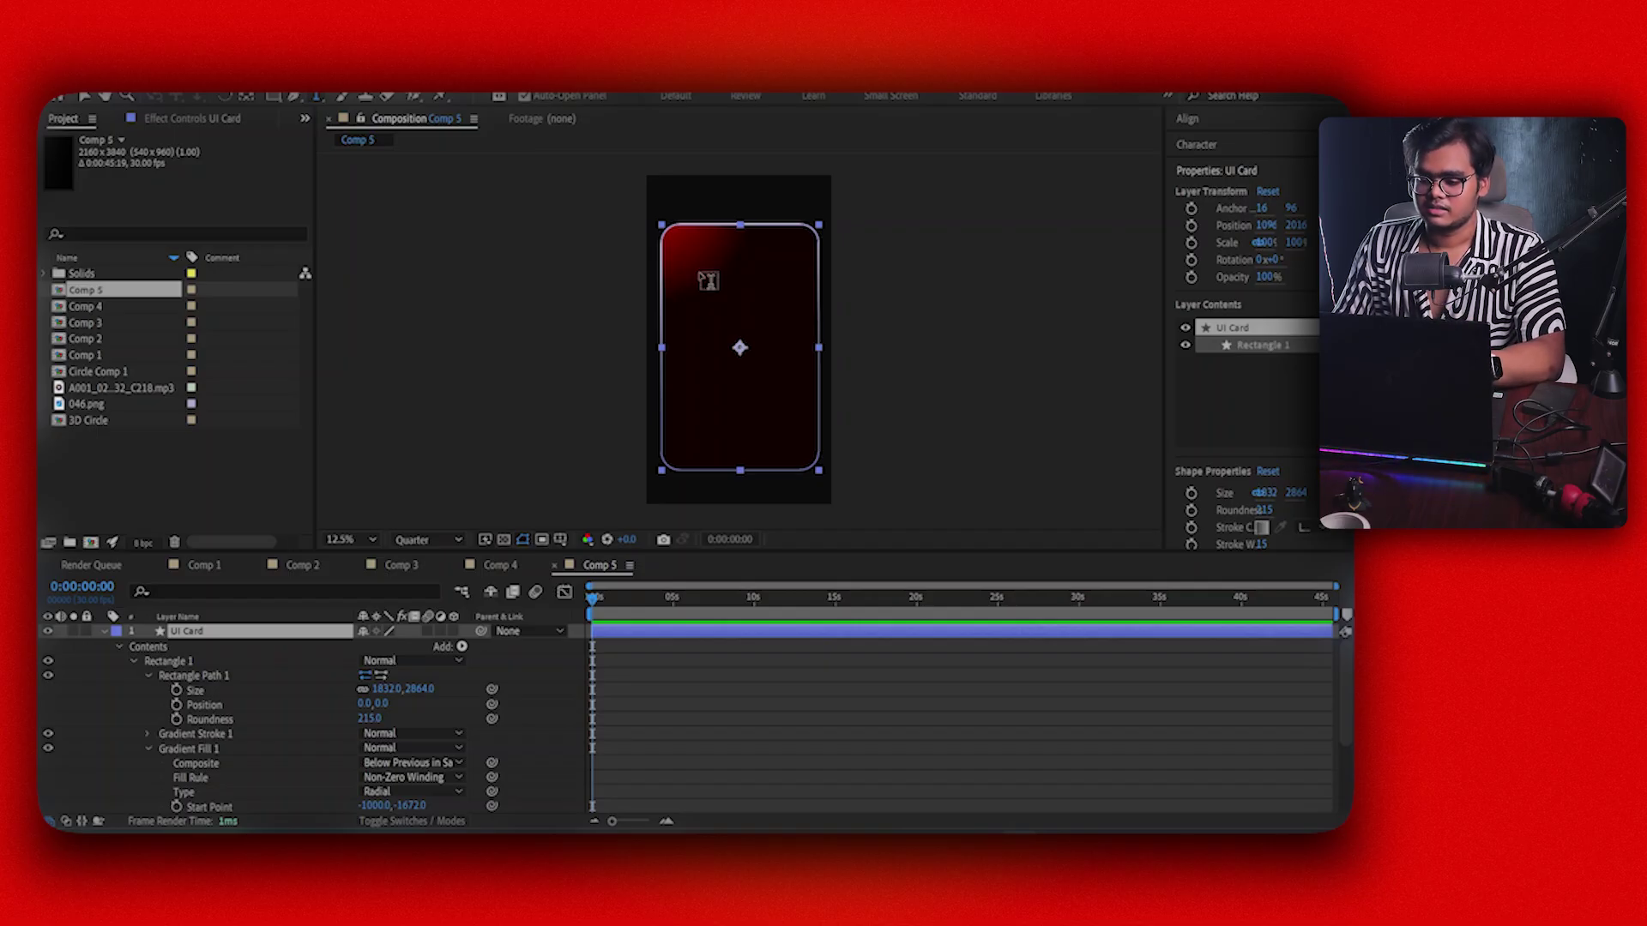
pyautogui.click(702, 275)
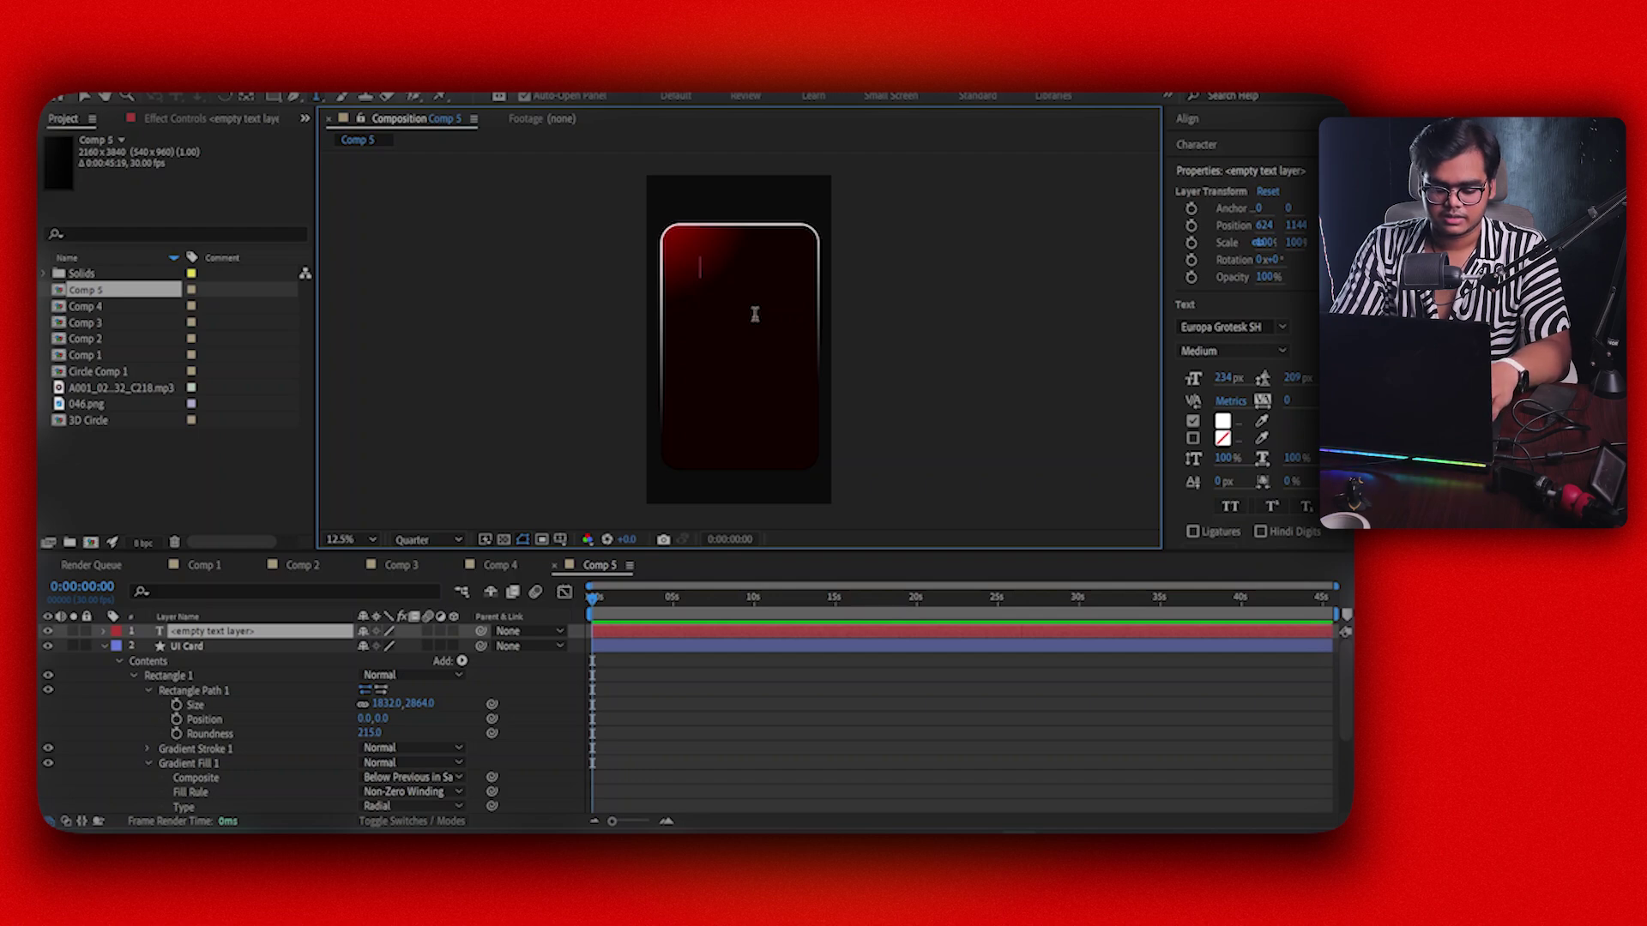
pyautogui.write('B')
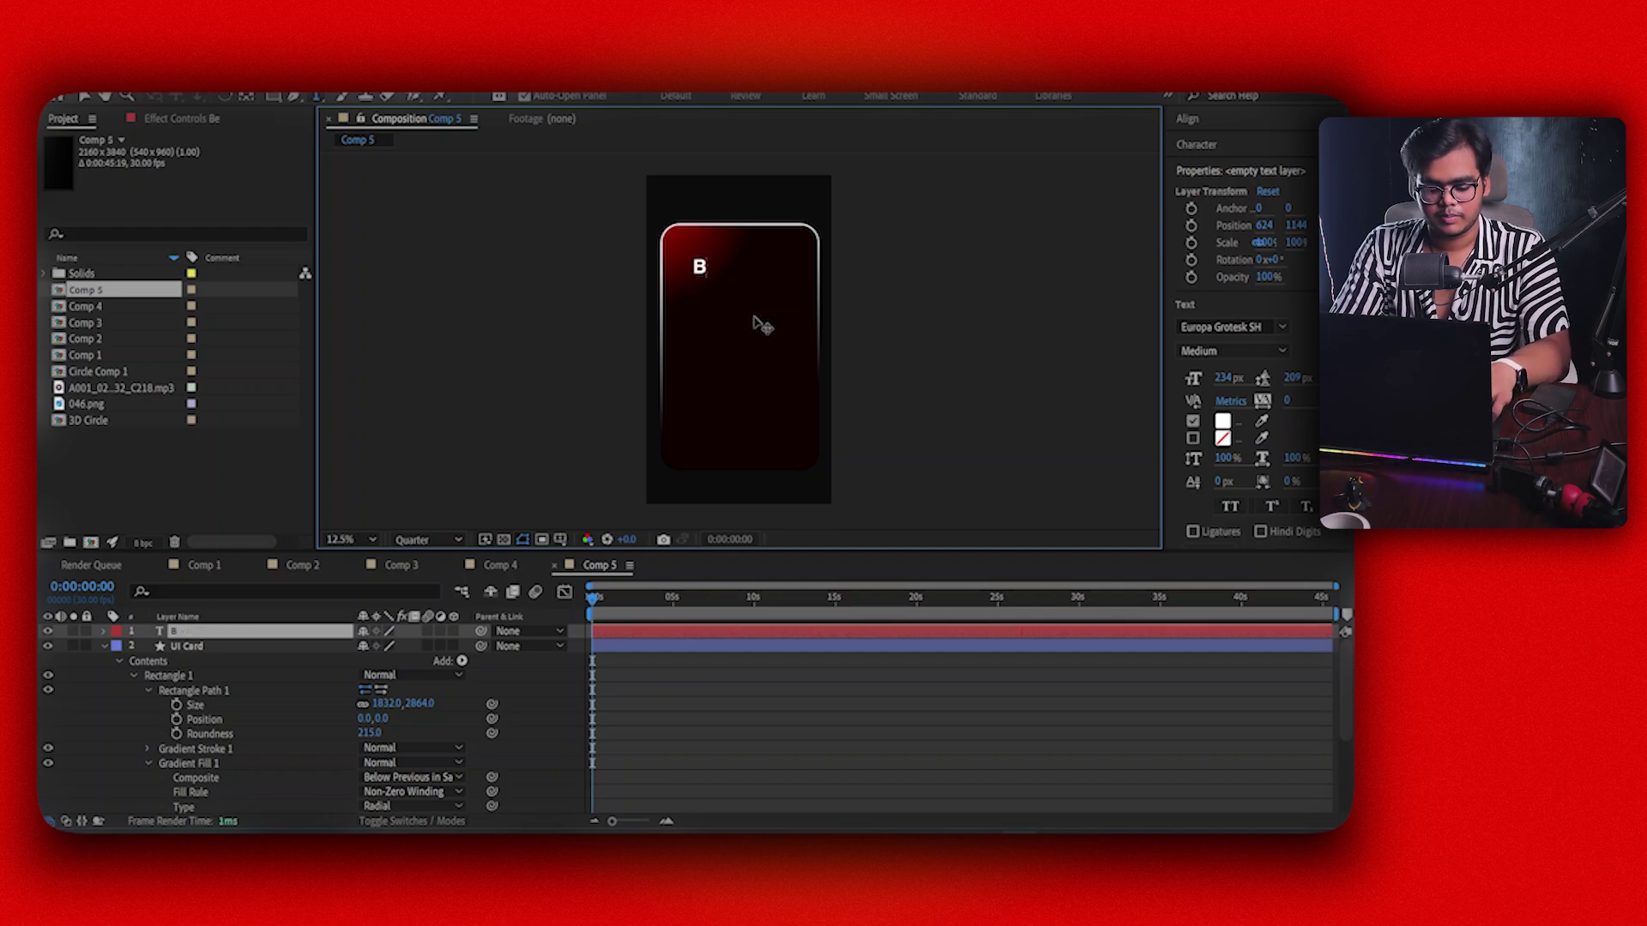
pyautogui.write('ecause')
pyautogui.press('Escape')
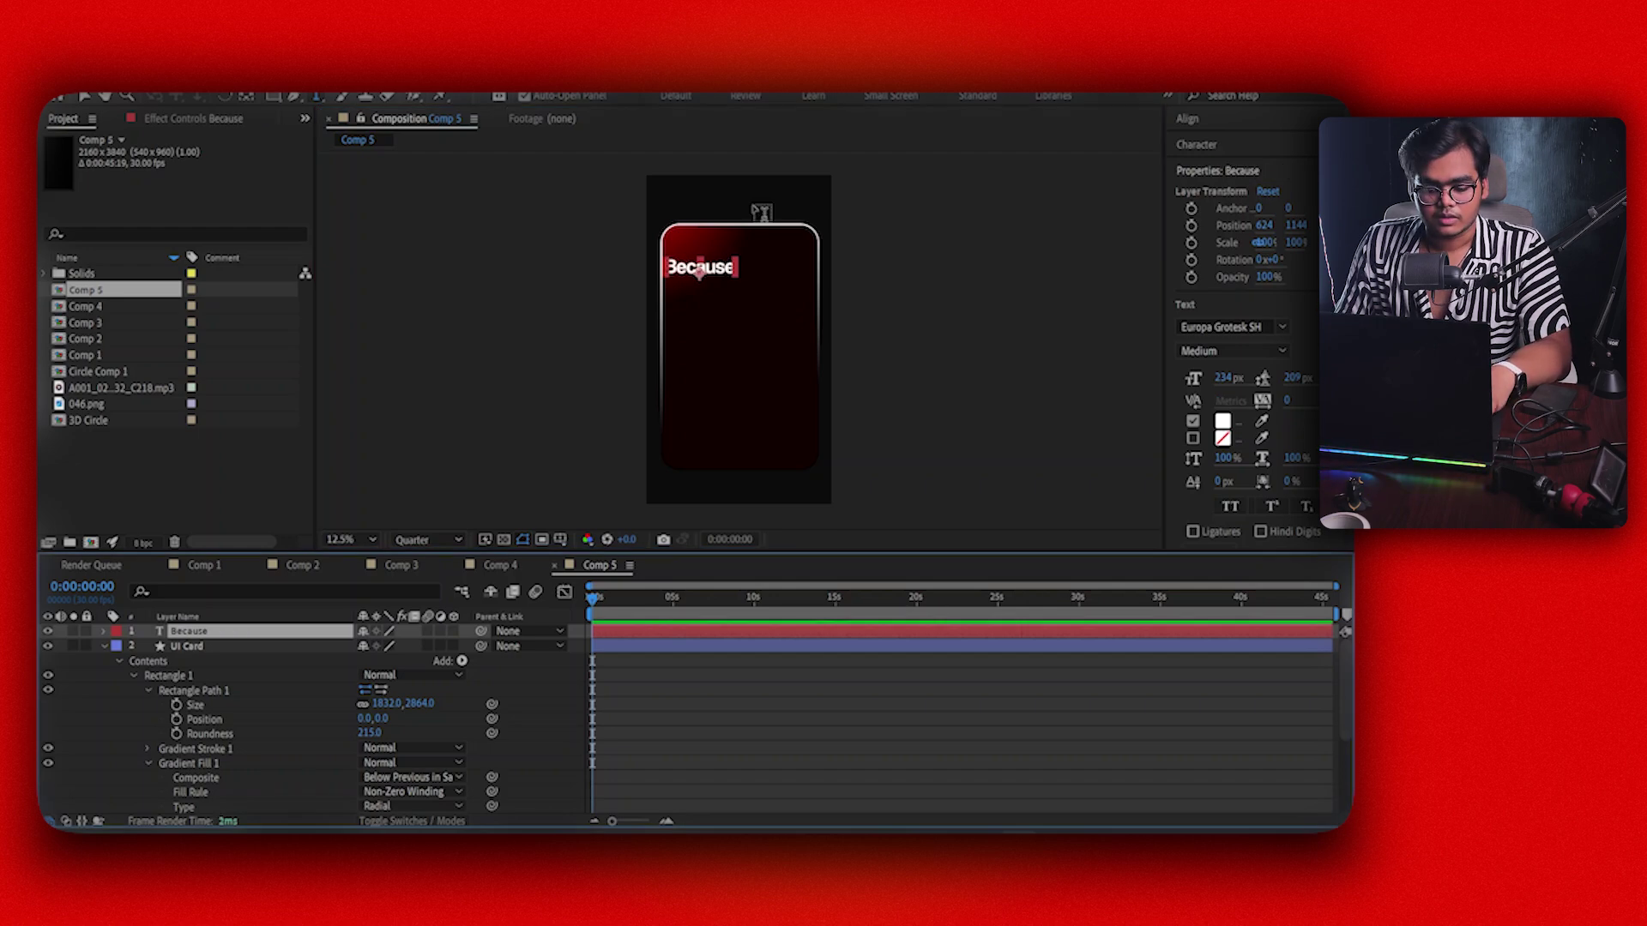
# Move the Because text to about 1088, 1264, horizontally centred in the upper part of the card
pyautogui.moveTo(716, 255); pyautogui.dragTo(753, 286)
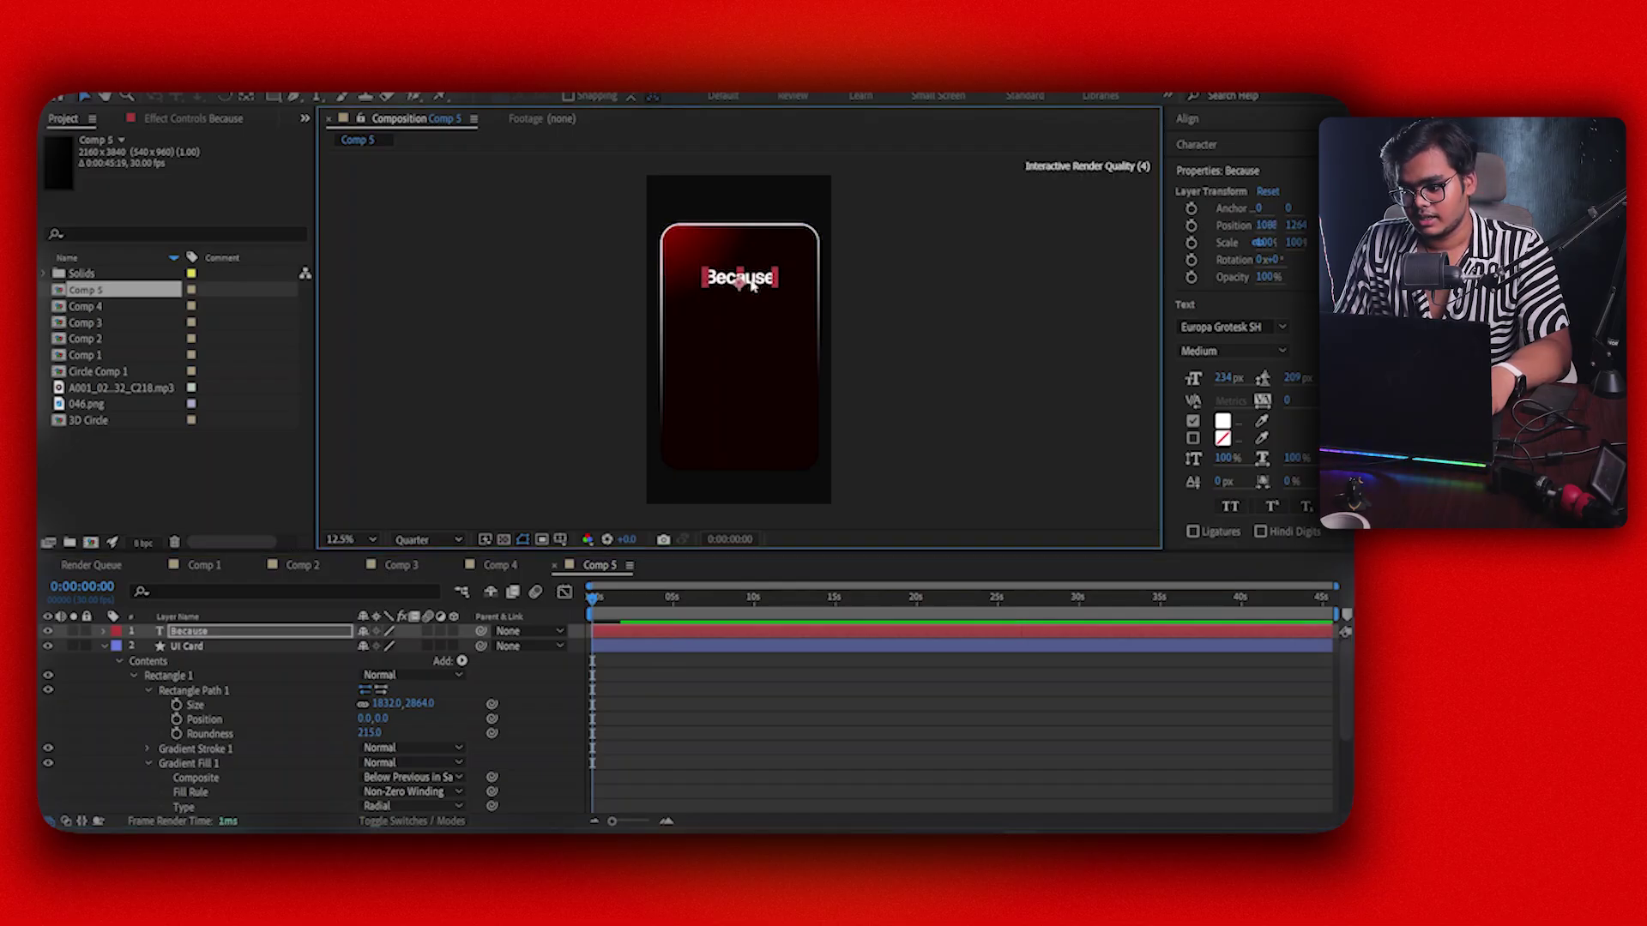
pyautogui.click(1199, 125)
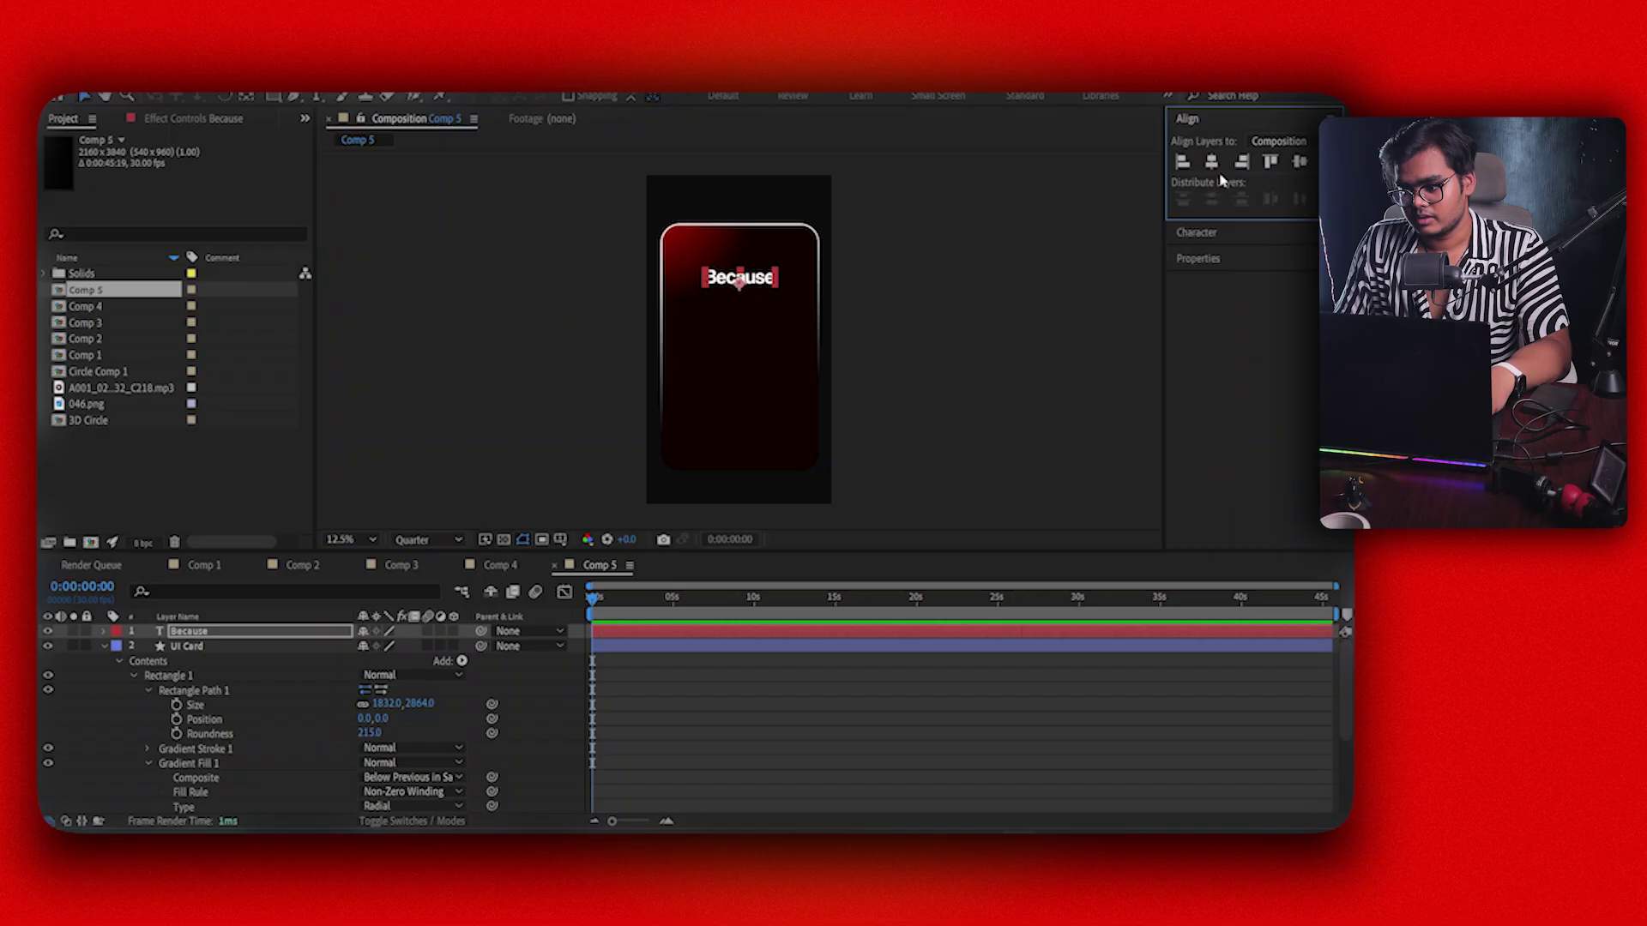
pyautogui.click(798, 695)
pyautogui.click(795, 643)
# Enlarge the Because text to a font size of 338 px
pyautogui.click(220, 630)
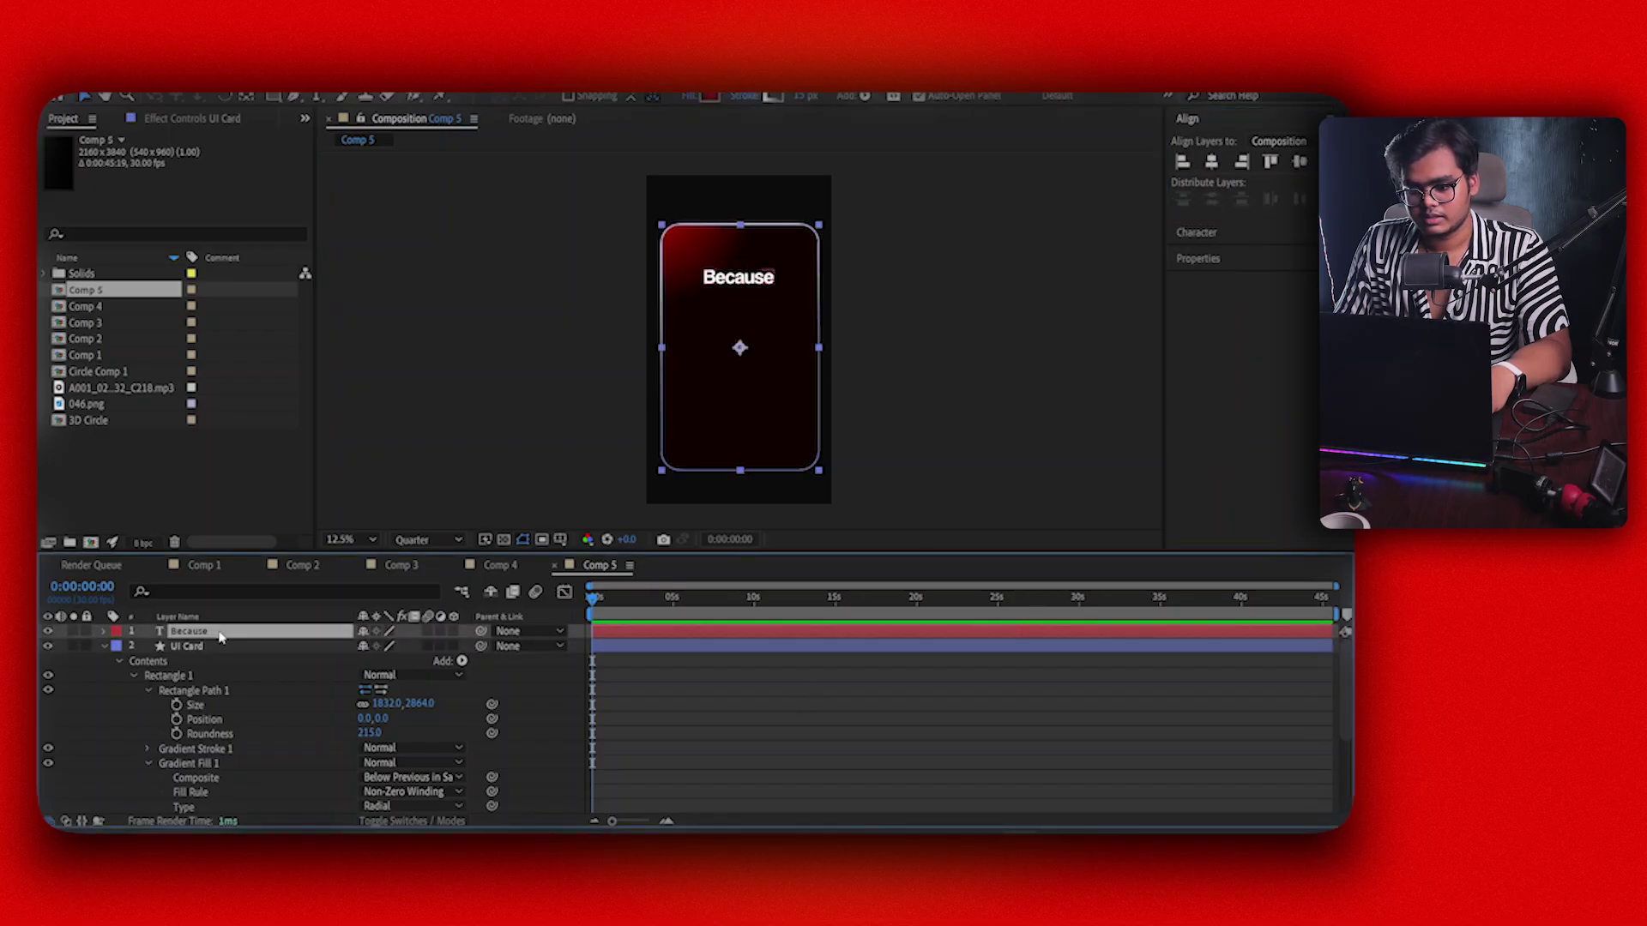
pyautogui.click(1197, 233)
pyautogui.moveTo(1205, 220); pyautogui.dragTo(1277, 219)
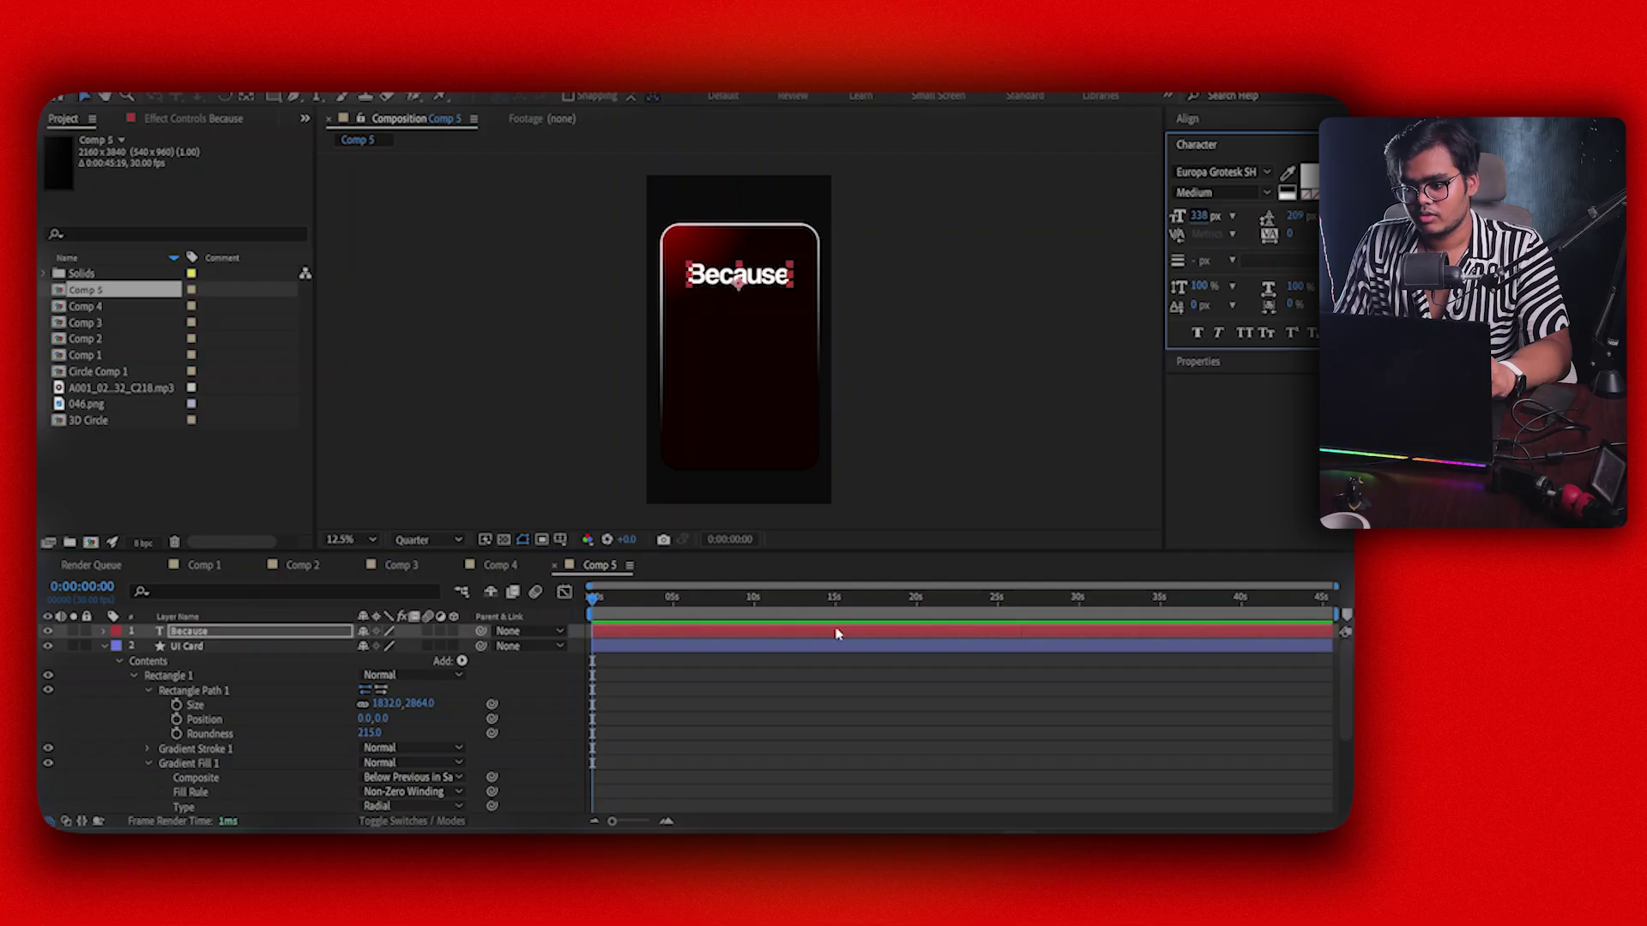
pyautogui.press('.')
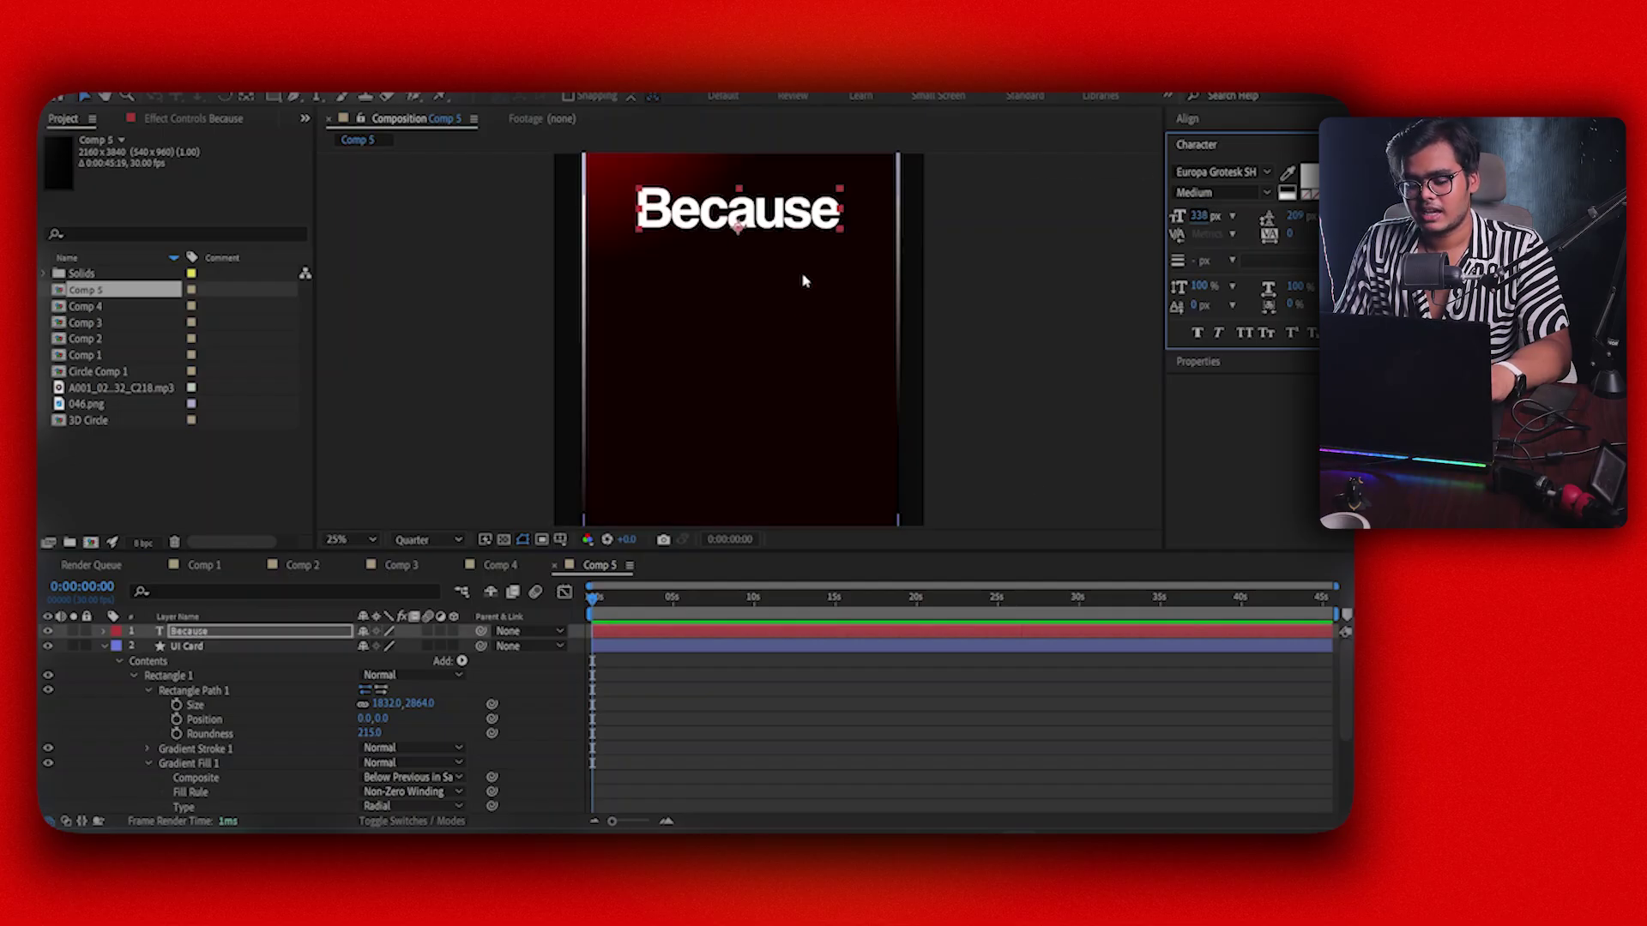
pyautogui.moveTo(777, 257); pyautogui.dragTo(781, 354)
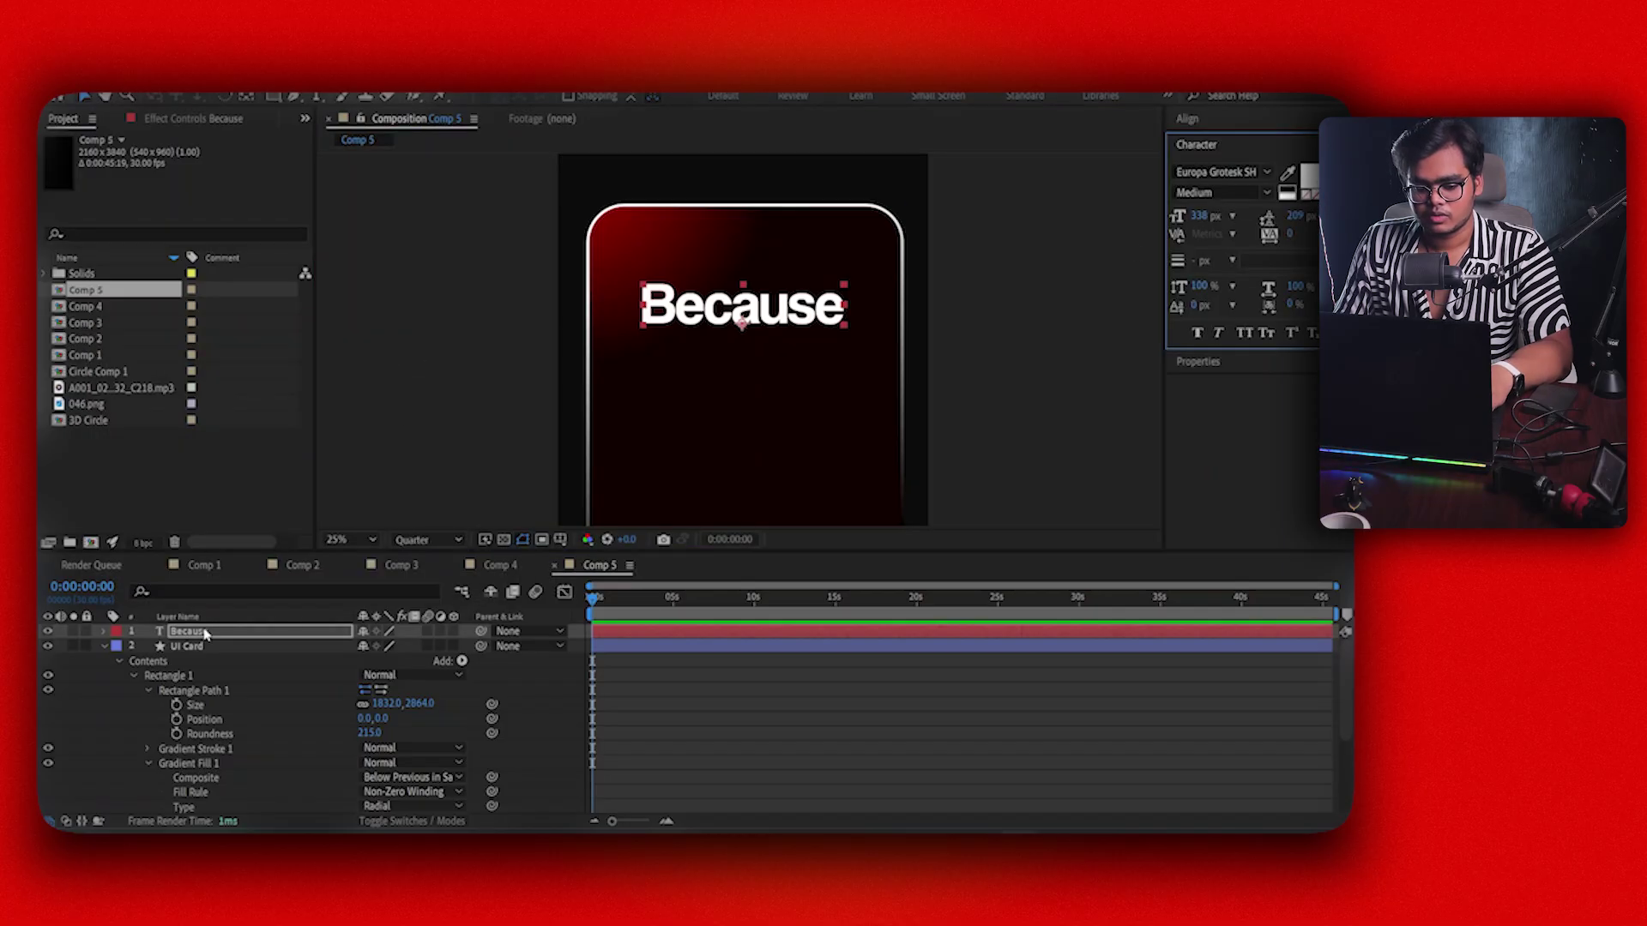
# Add a Gradient Overlay layer style to the Because text layer and expand its properties
pyautogui.rightClick(271, 635)
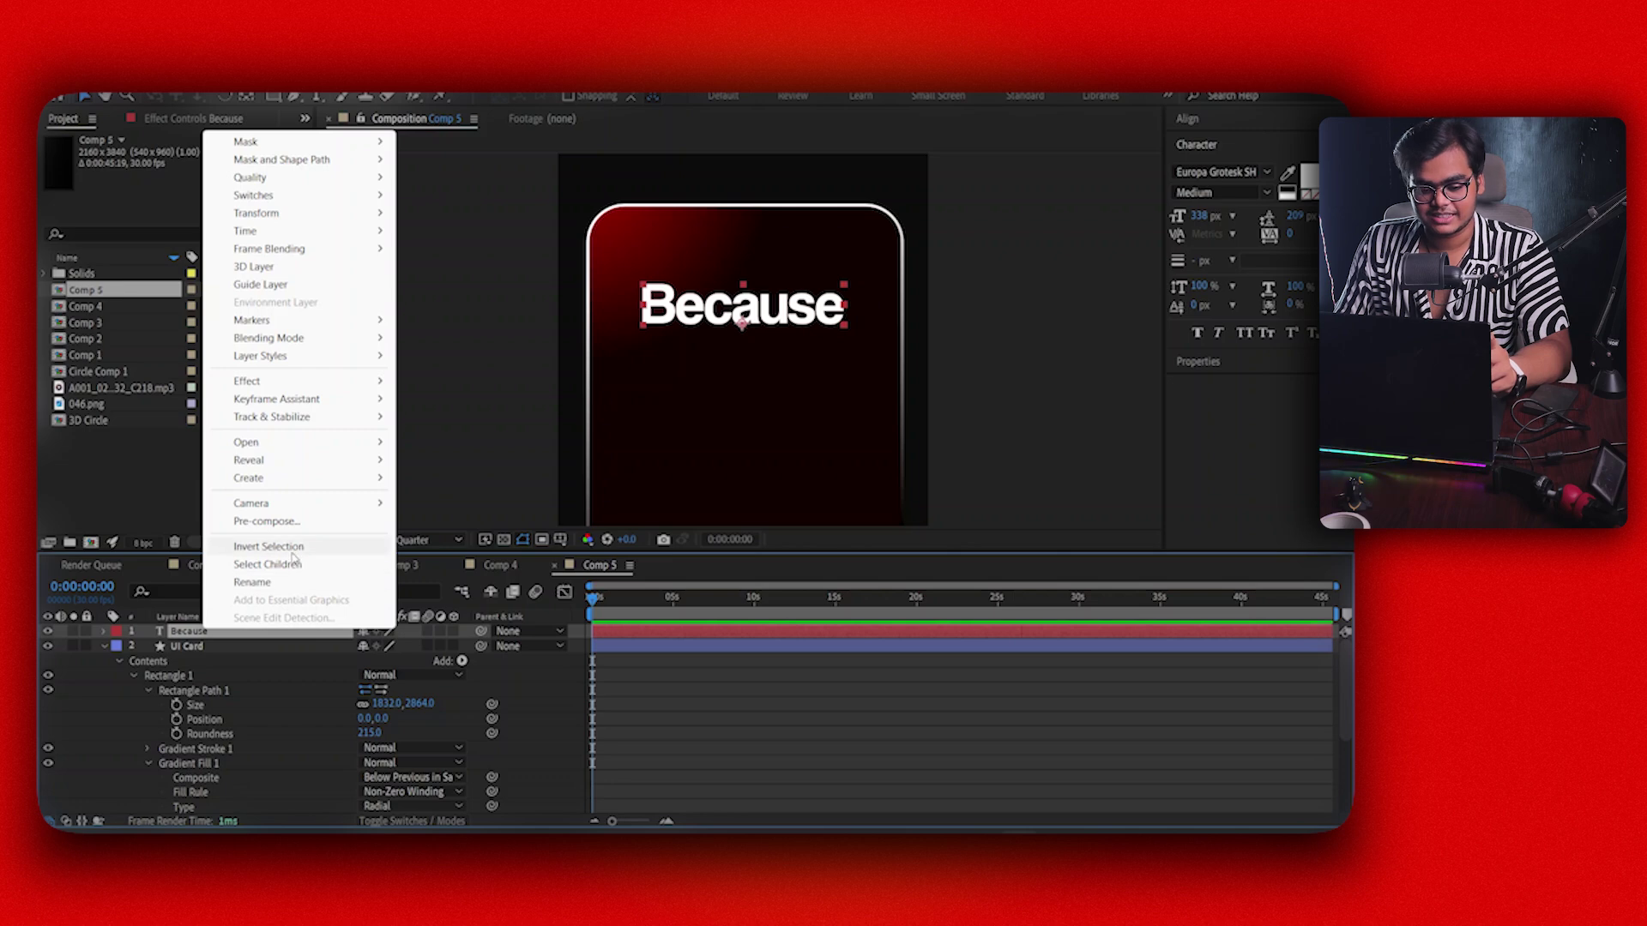
pyautogui.moveTo(274, 358)
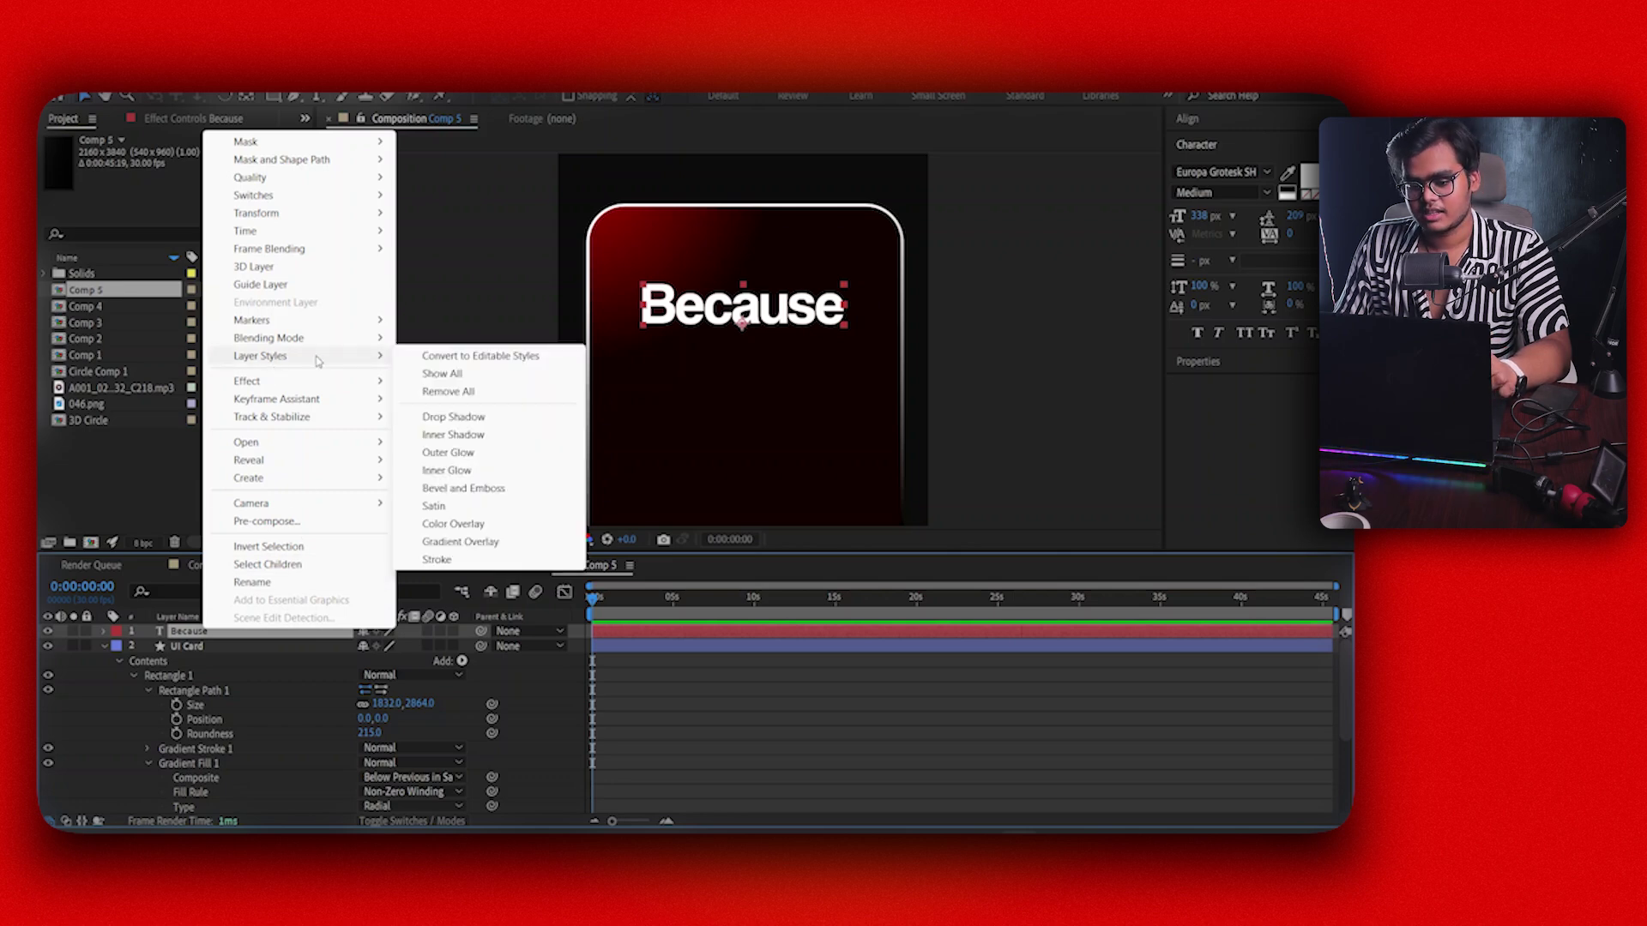
pyautogui.click(460, 541)
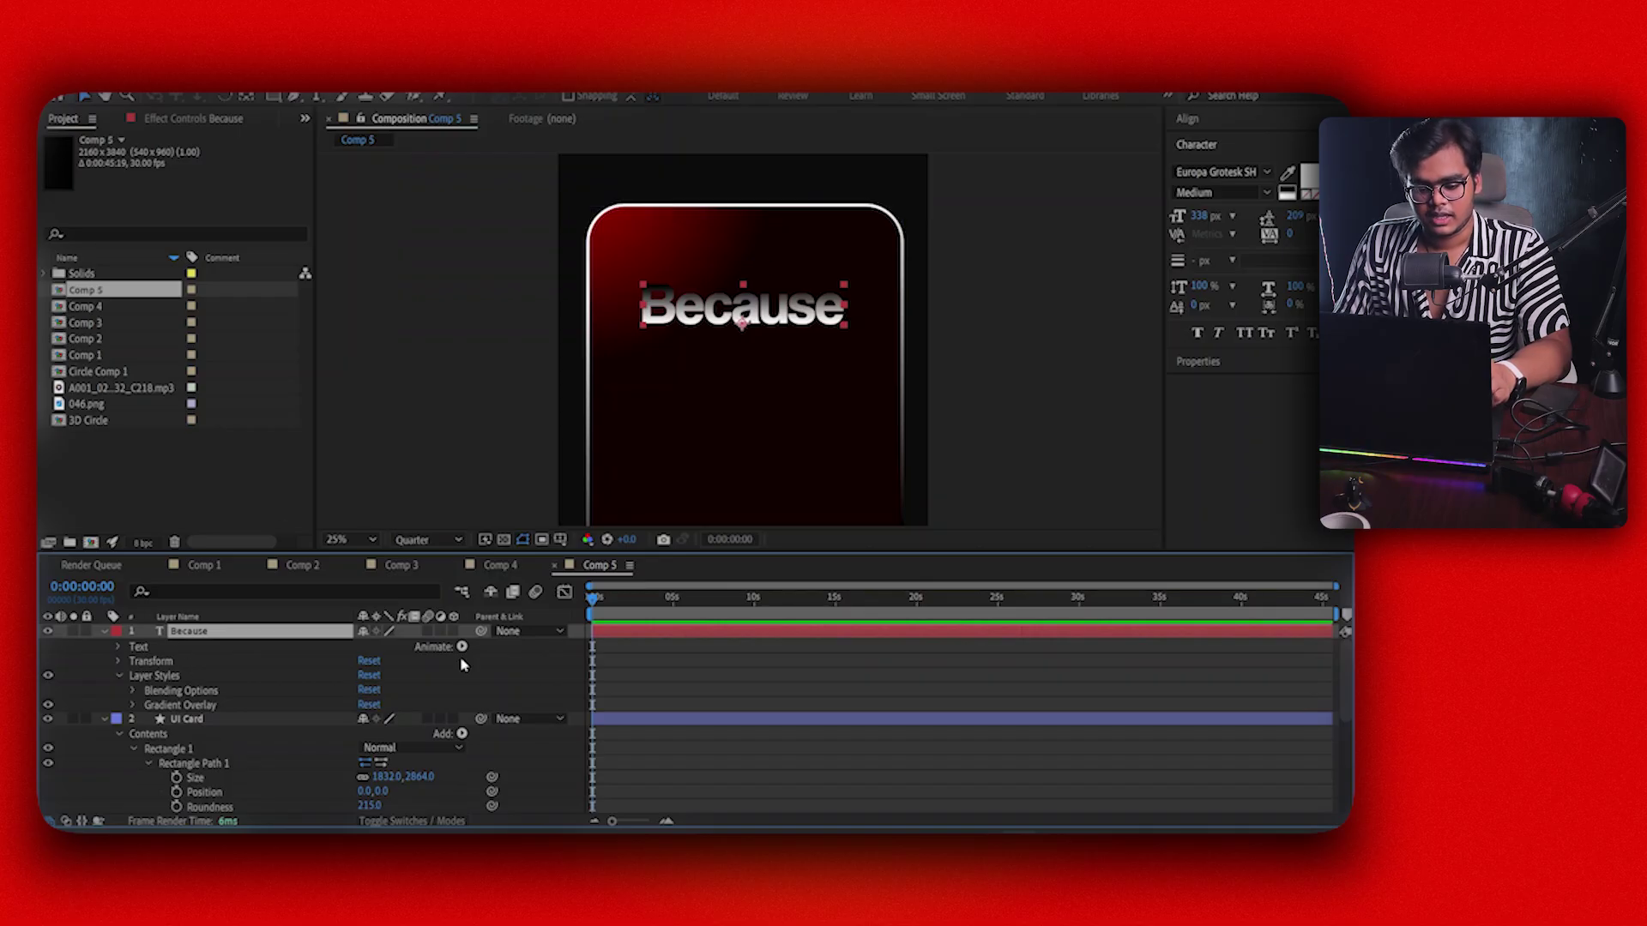
pyautogui.click(133, 705)
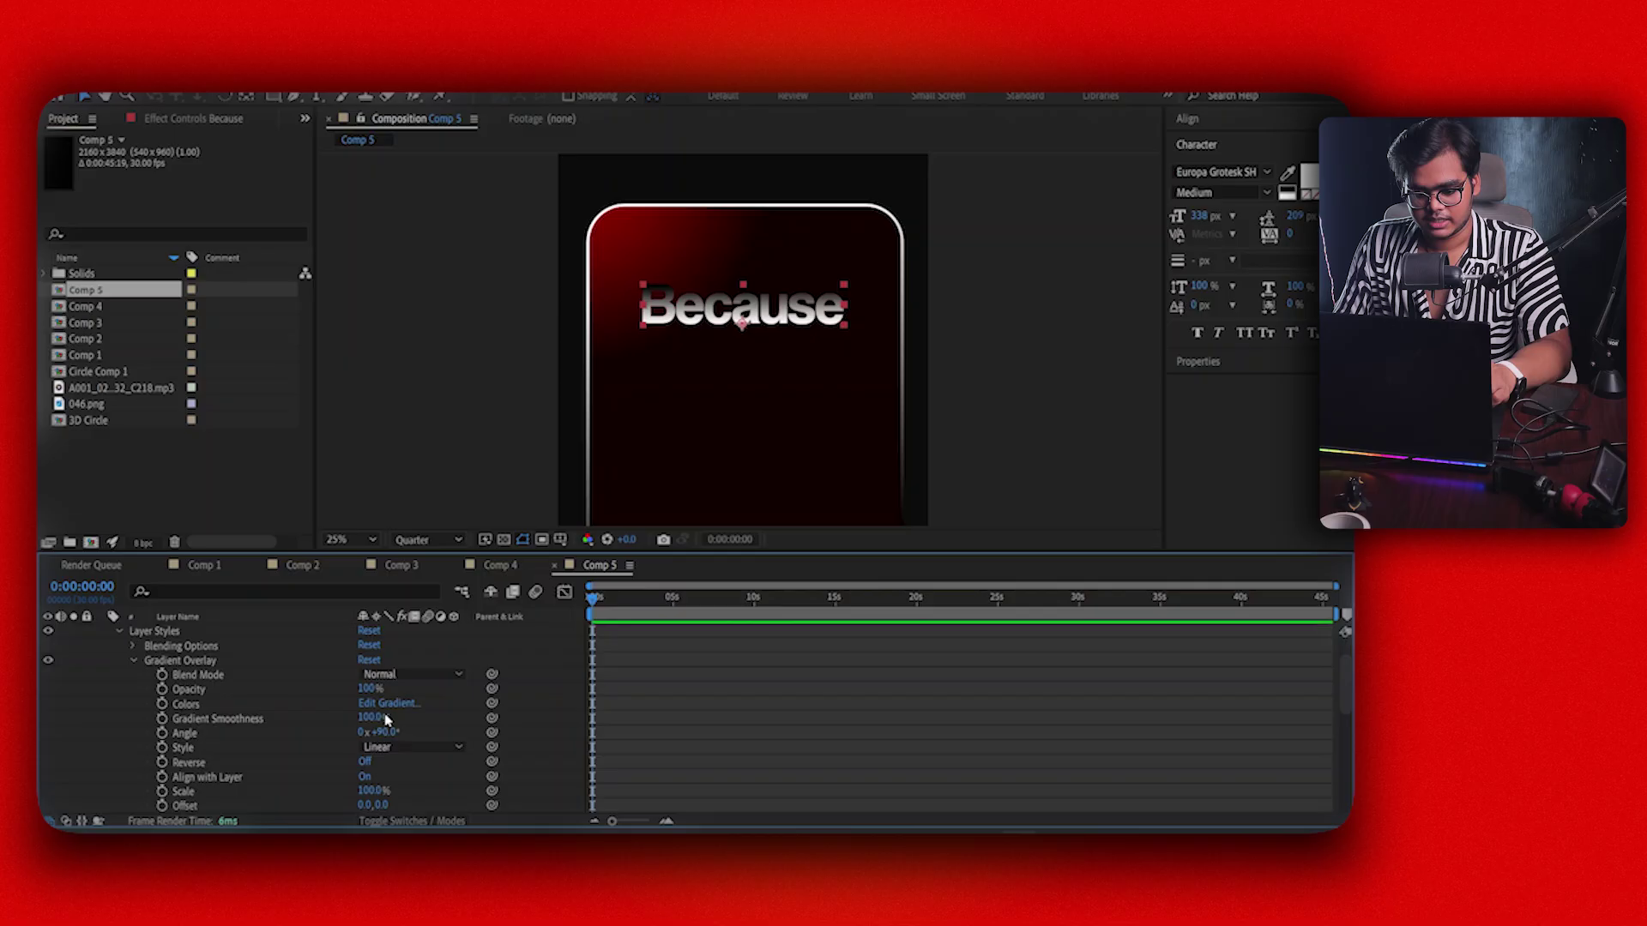
# Set the angle of the Because text's Gradient Overlay to 0° so the gradient runs horizontally
pyautogui.click(388, 703)
pyautogui.click(506, 221)
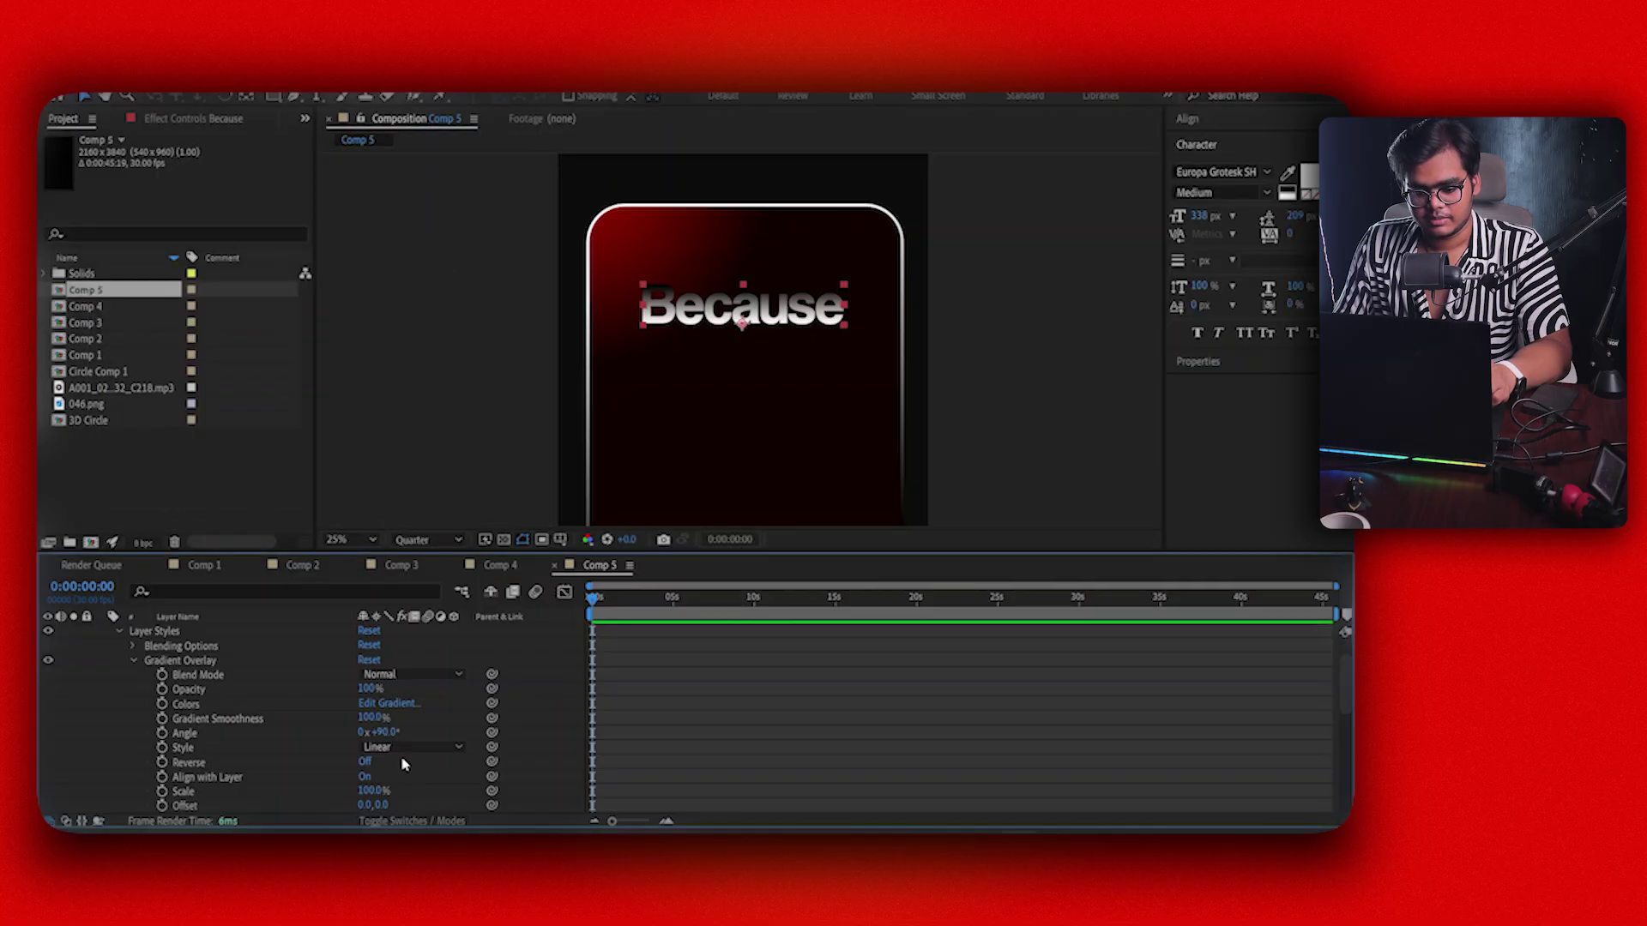
pyautogui.moveTo(395, 733); pyautogui.dragTo(320, 728)
pyautogui.click(386, 732)
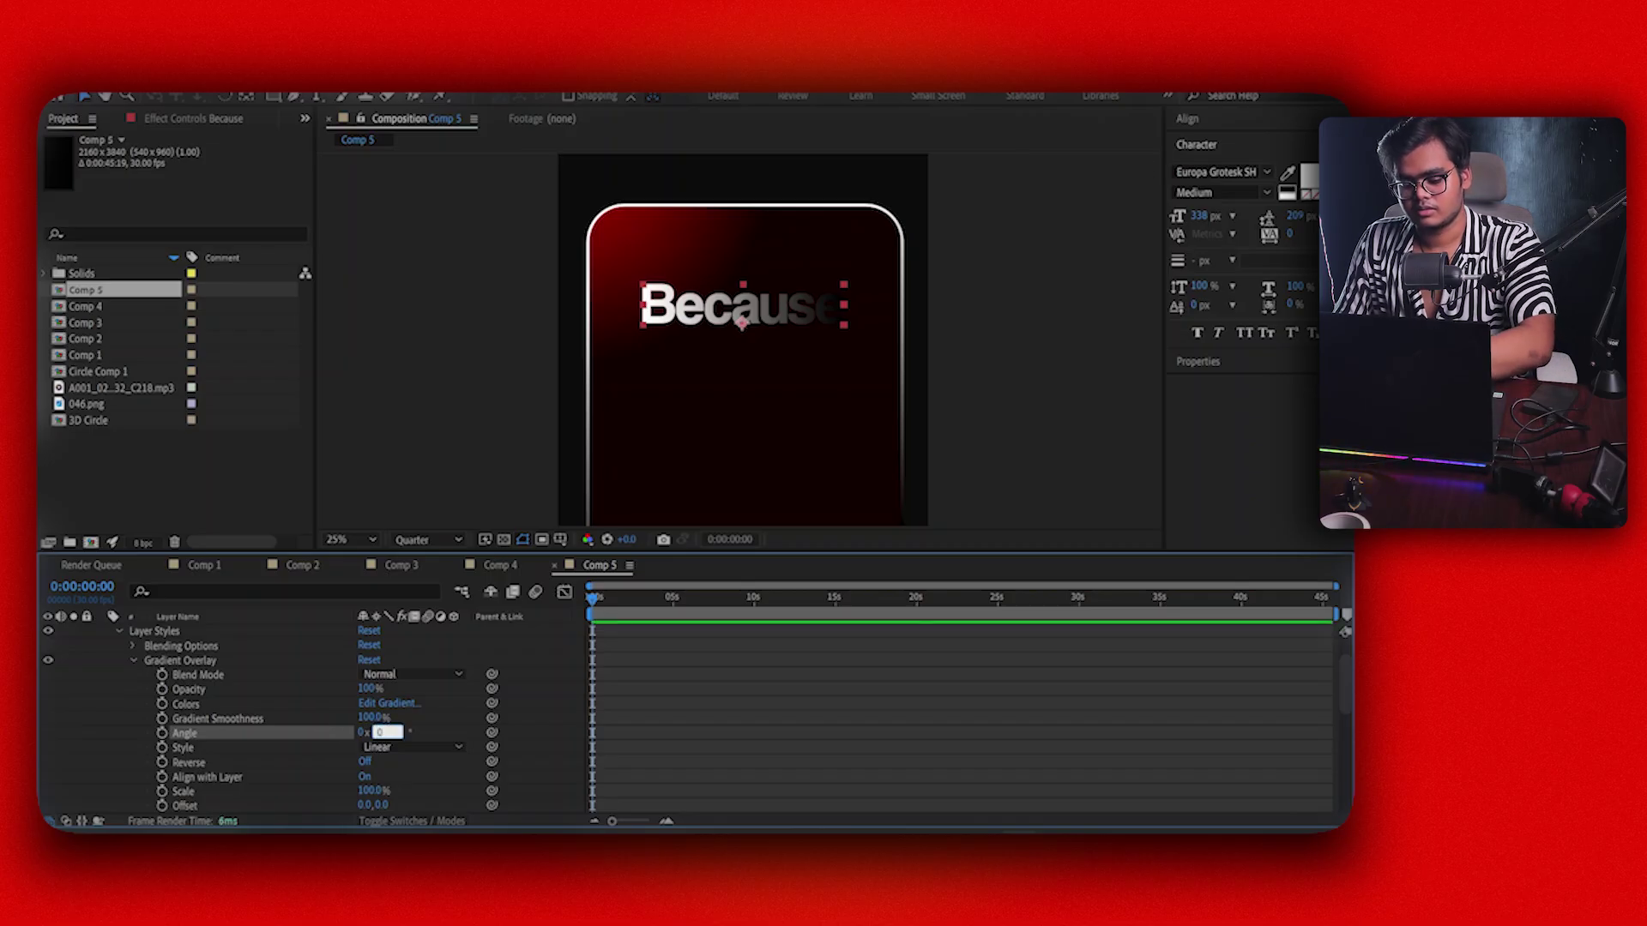
pyautogui.press('Return')
# Set the text overlay gradient's start colour to light grey DFDFDF and its end colour to mid grey 6B6B6B
pyautogui.click(390, 703)
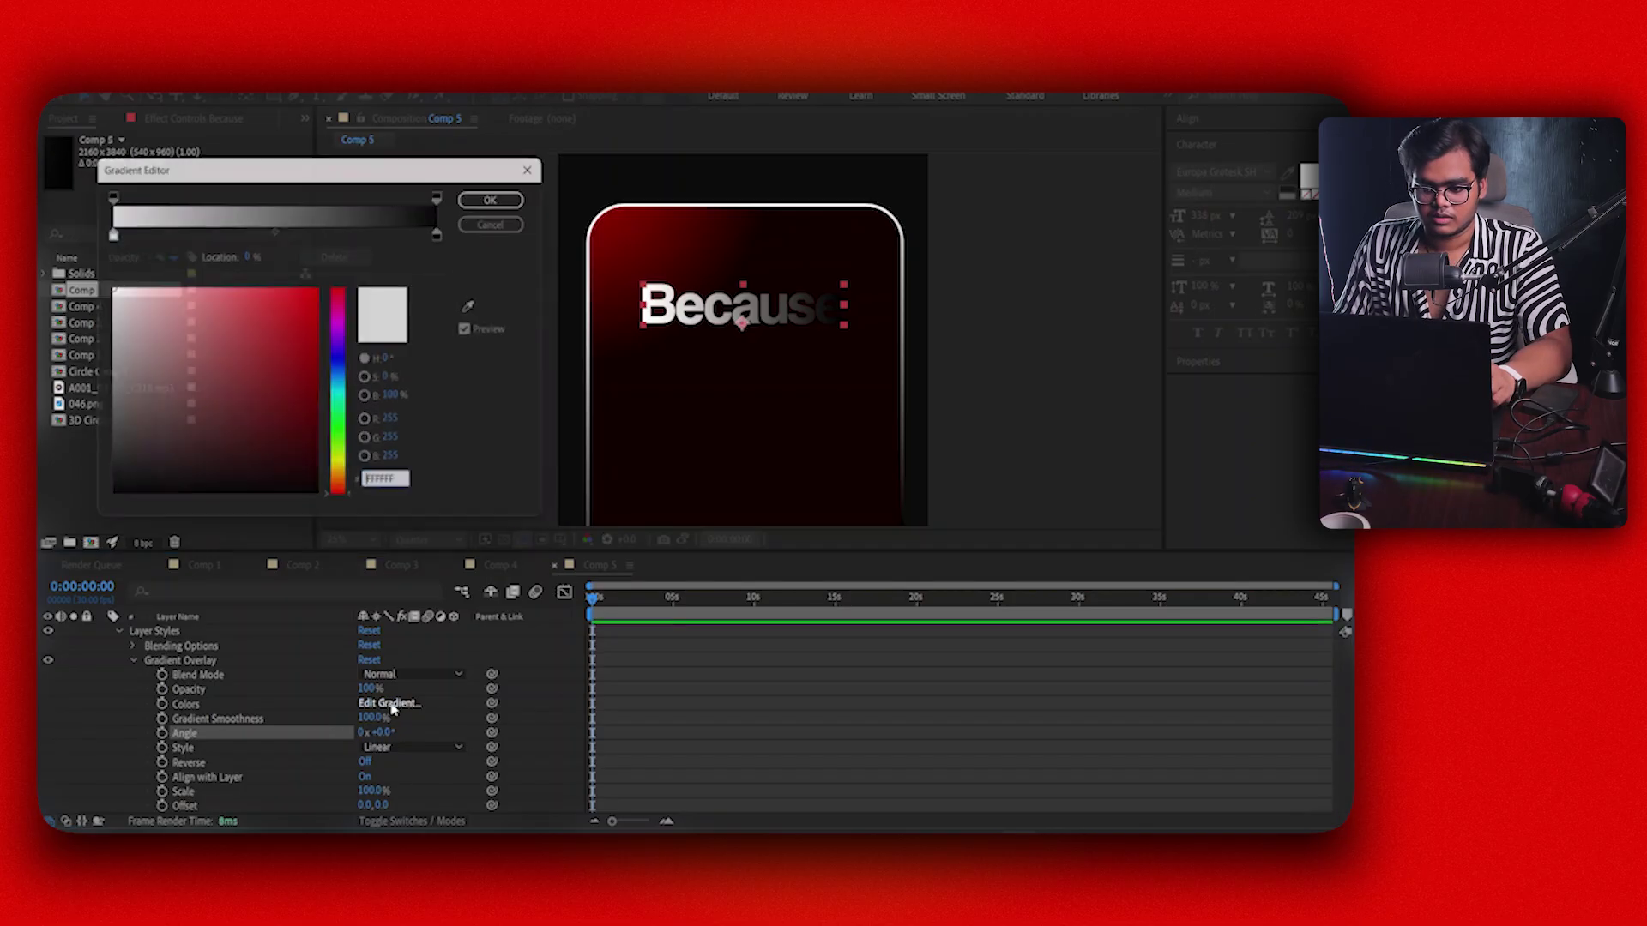
pyautogui.click(104, 232)
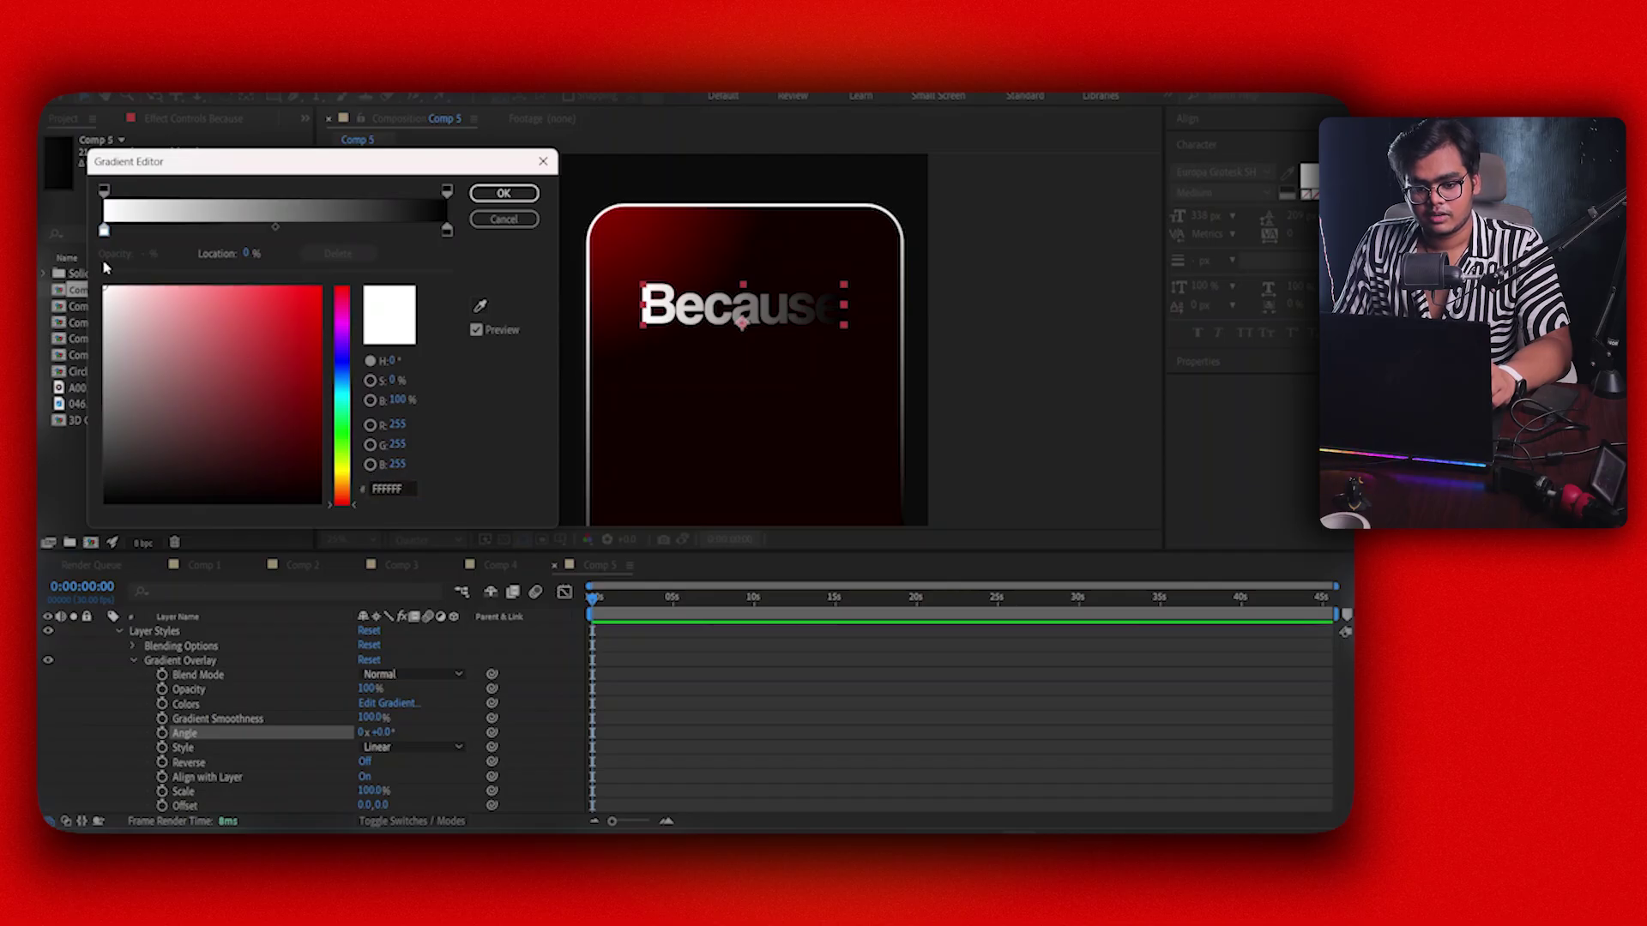
pyautogui.moveTo(106, 303); pyautogui.dragTo(95, 313)
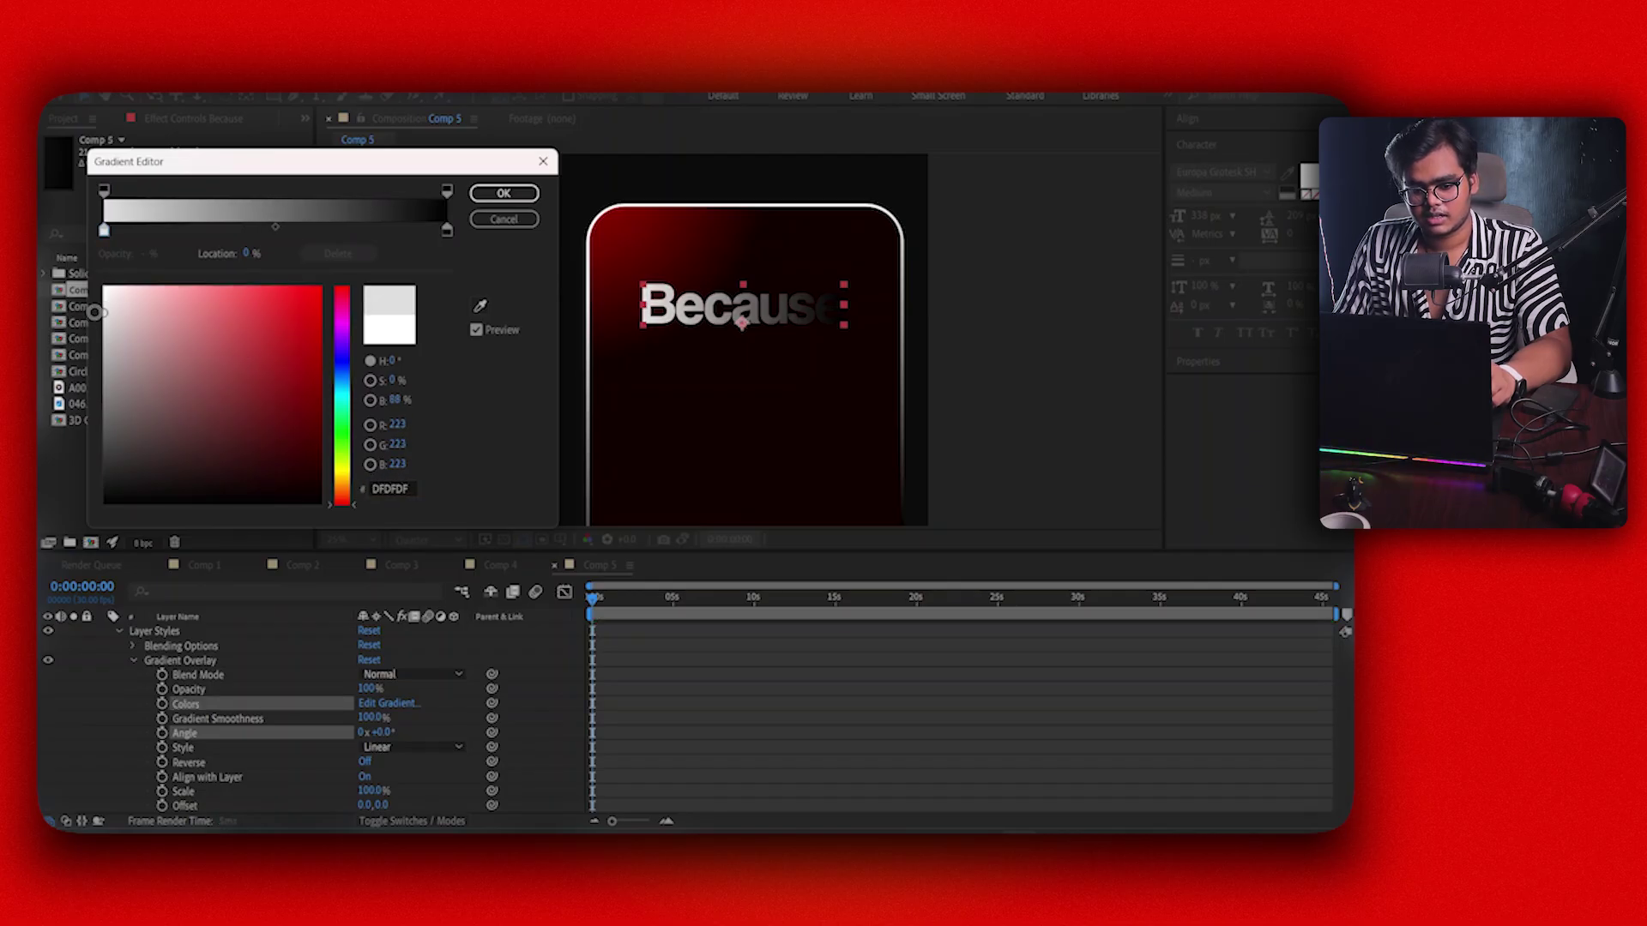
pyautogui.click(446, 232)
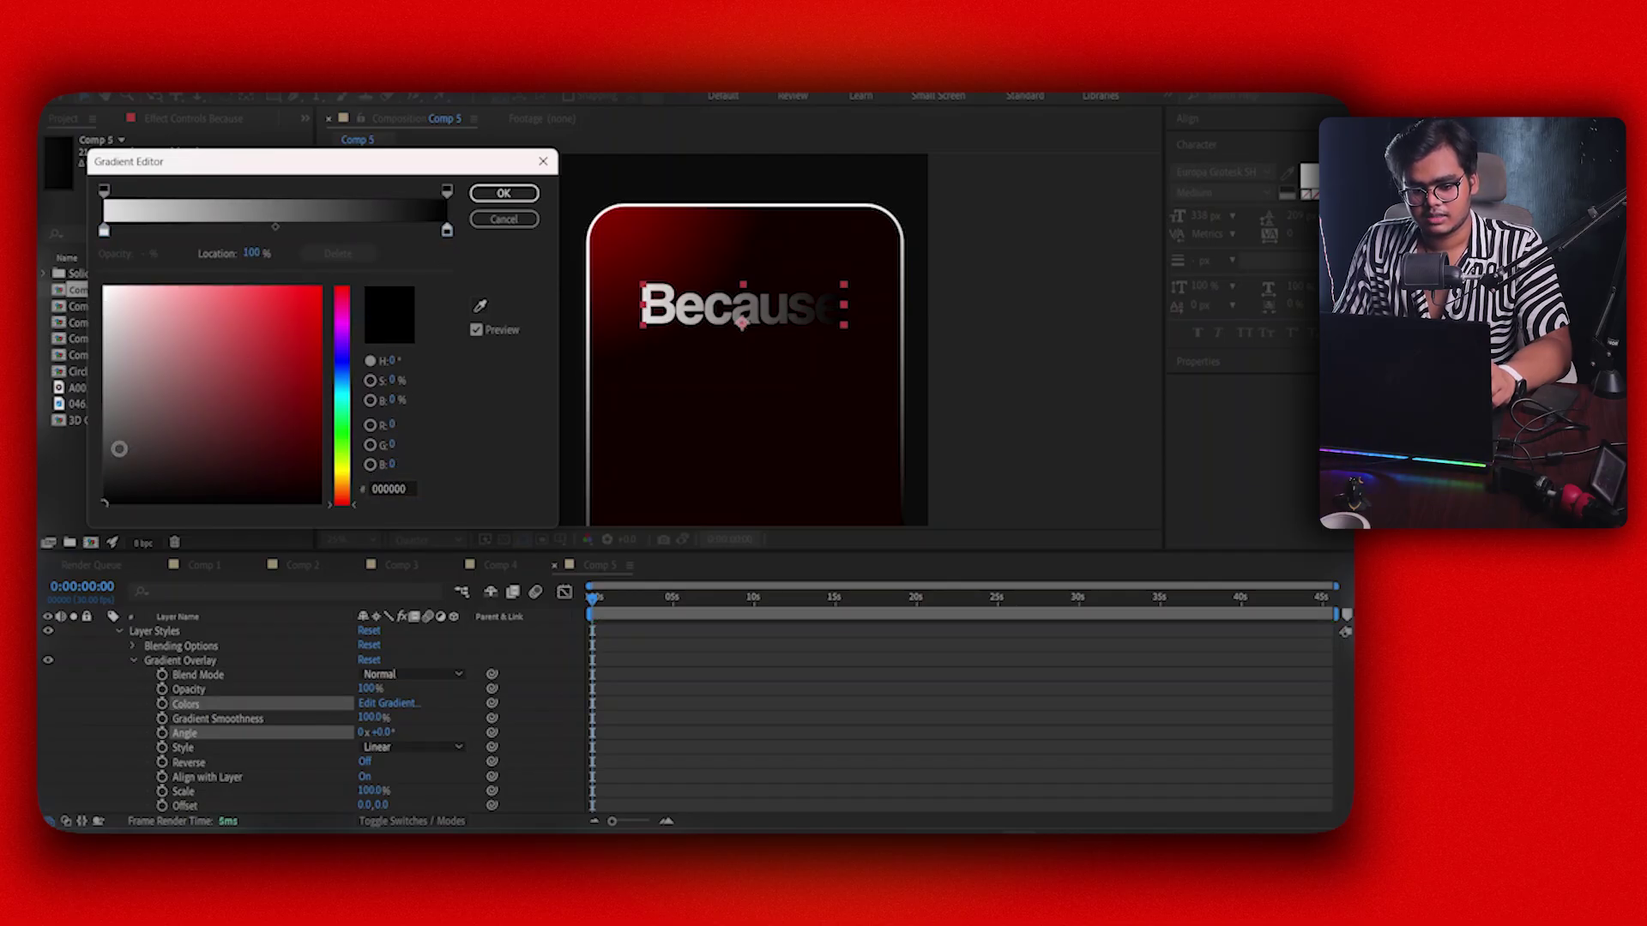
pyautogui.moveTo(111, 454); pyautogui.dragTo(100, 413)
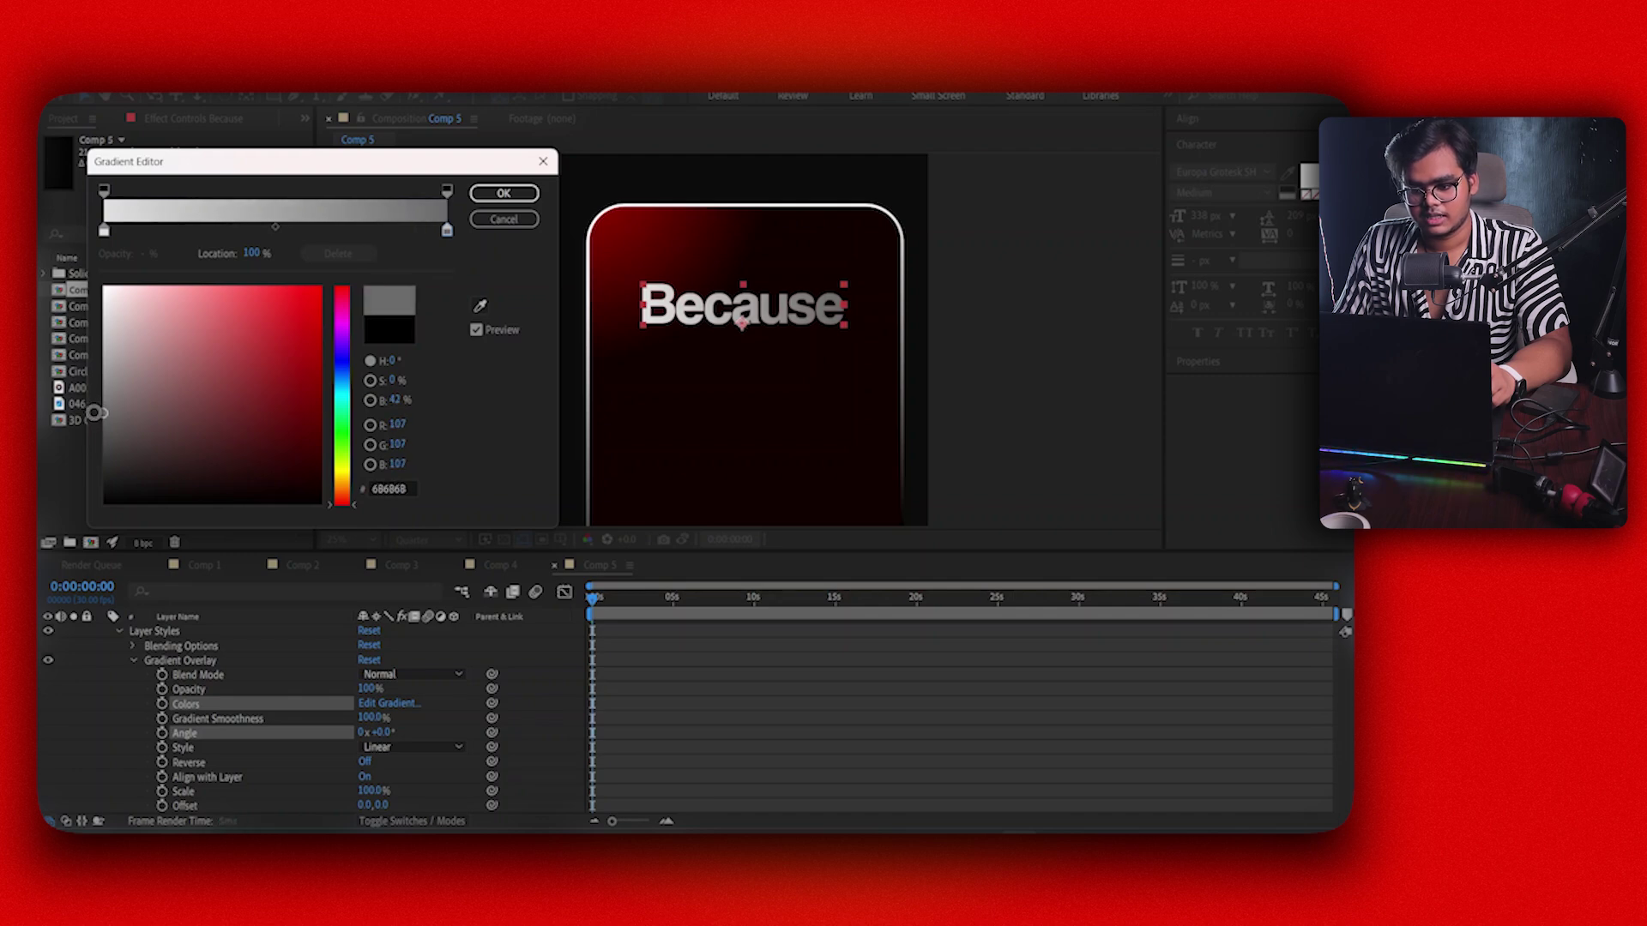
pyautogui.press('Return')
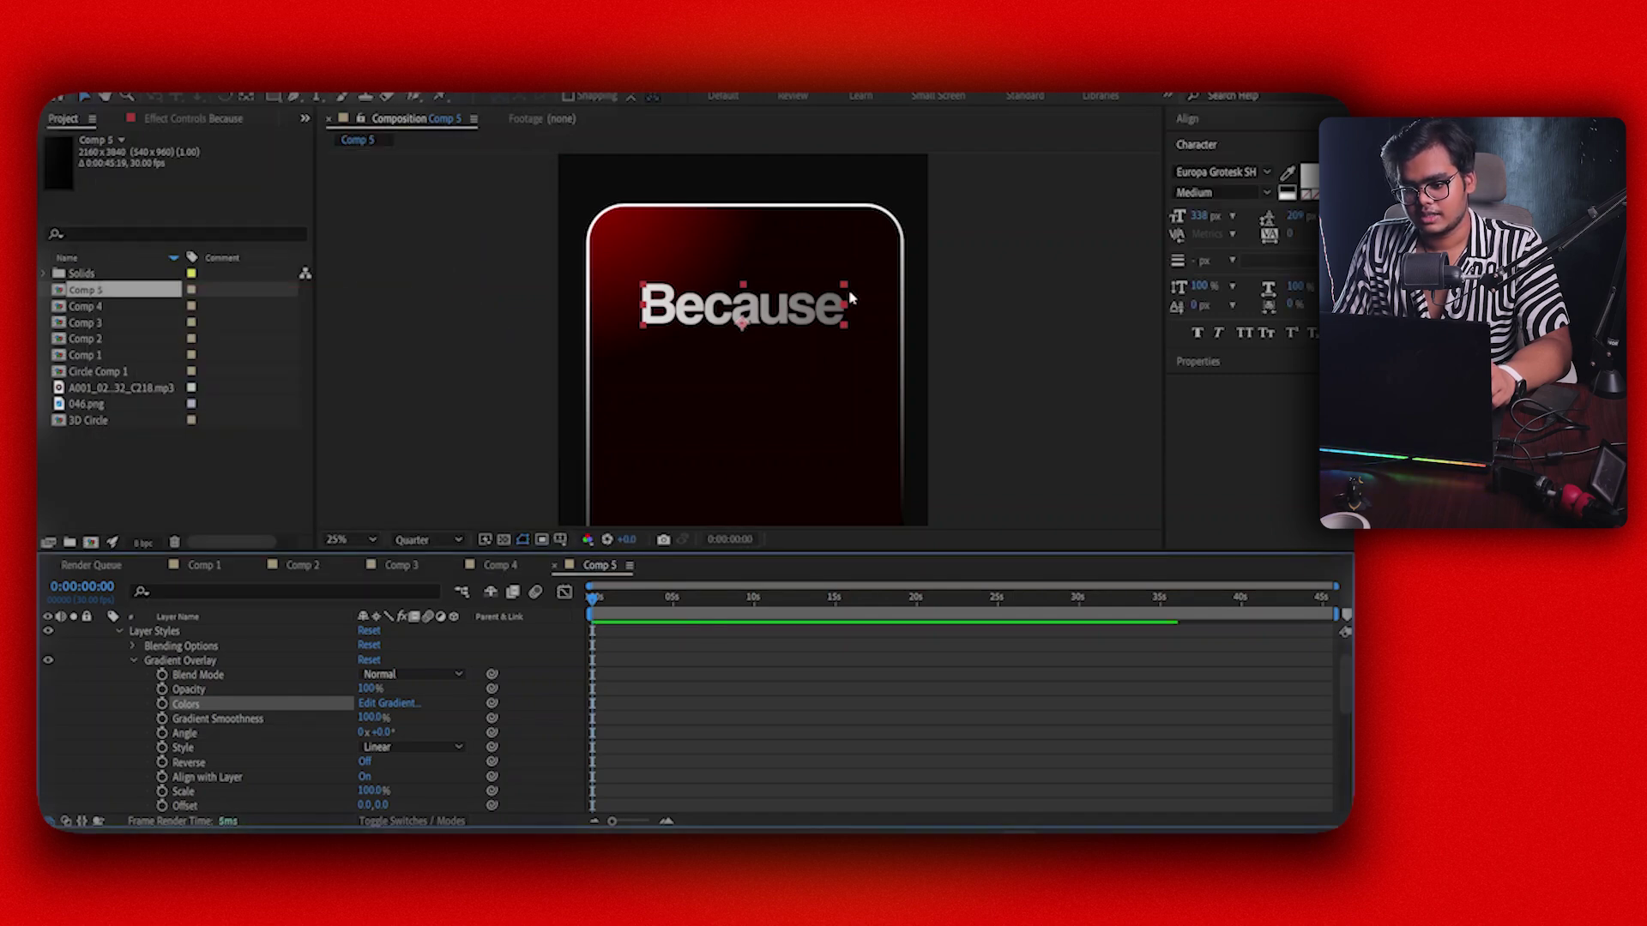
pyautogui.scroll(-2, 840, 262)
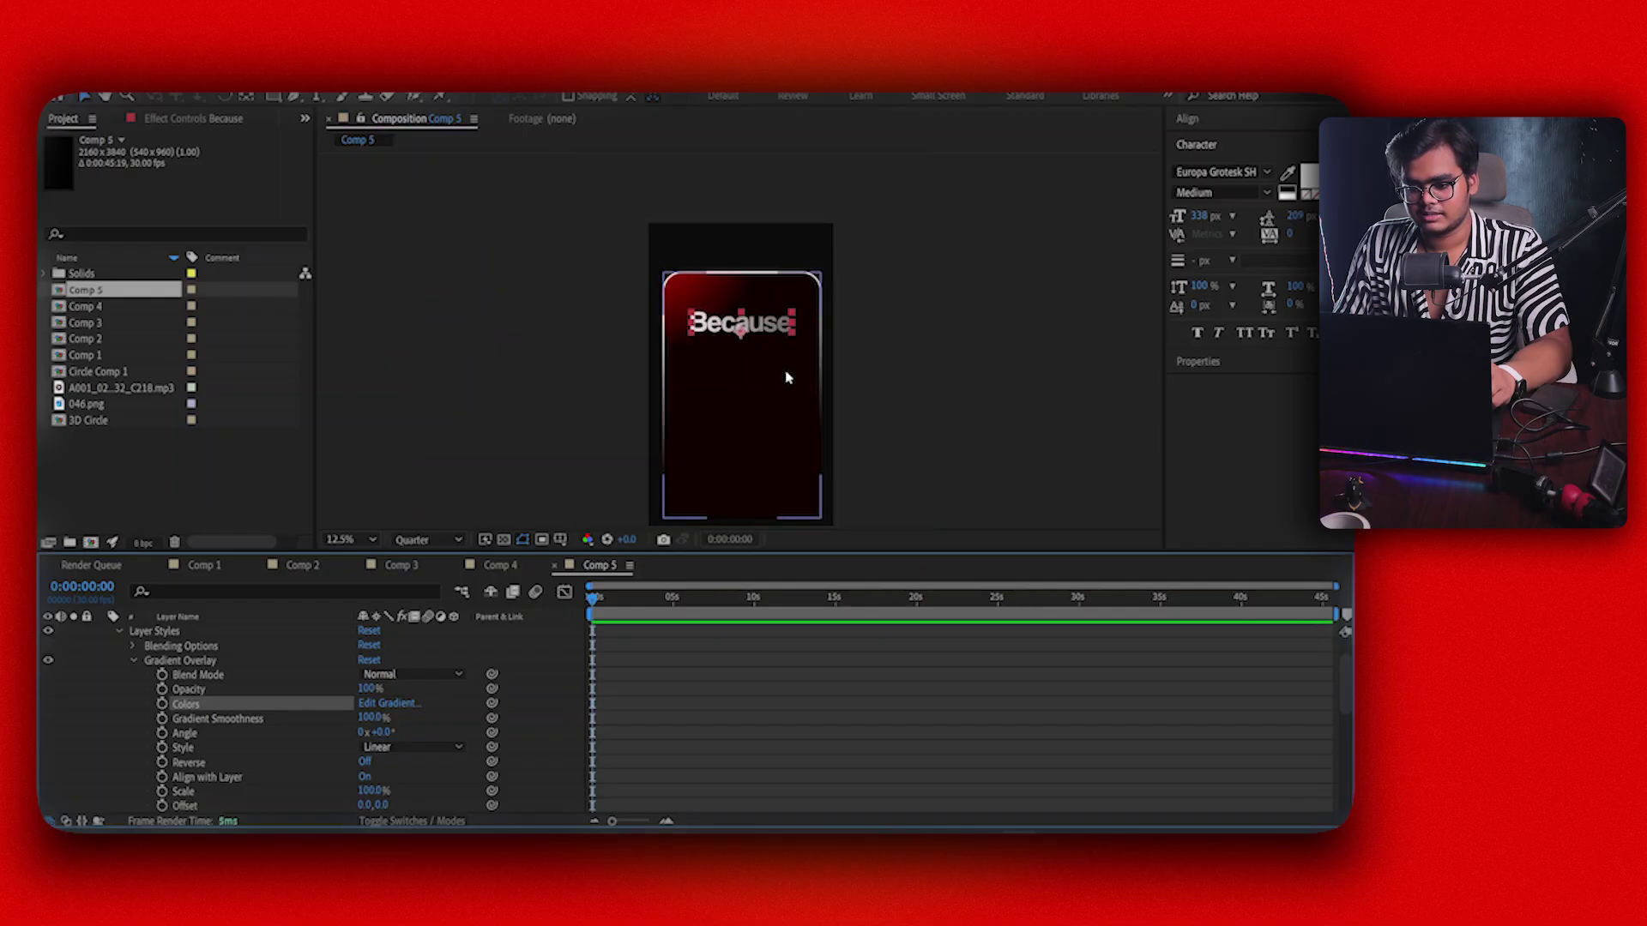
pyautogui.scroll(2, 776, 326)
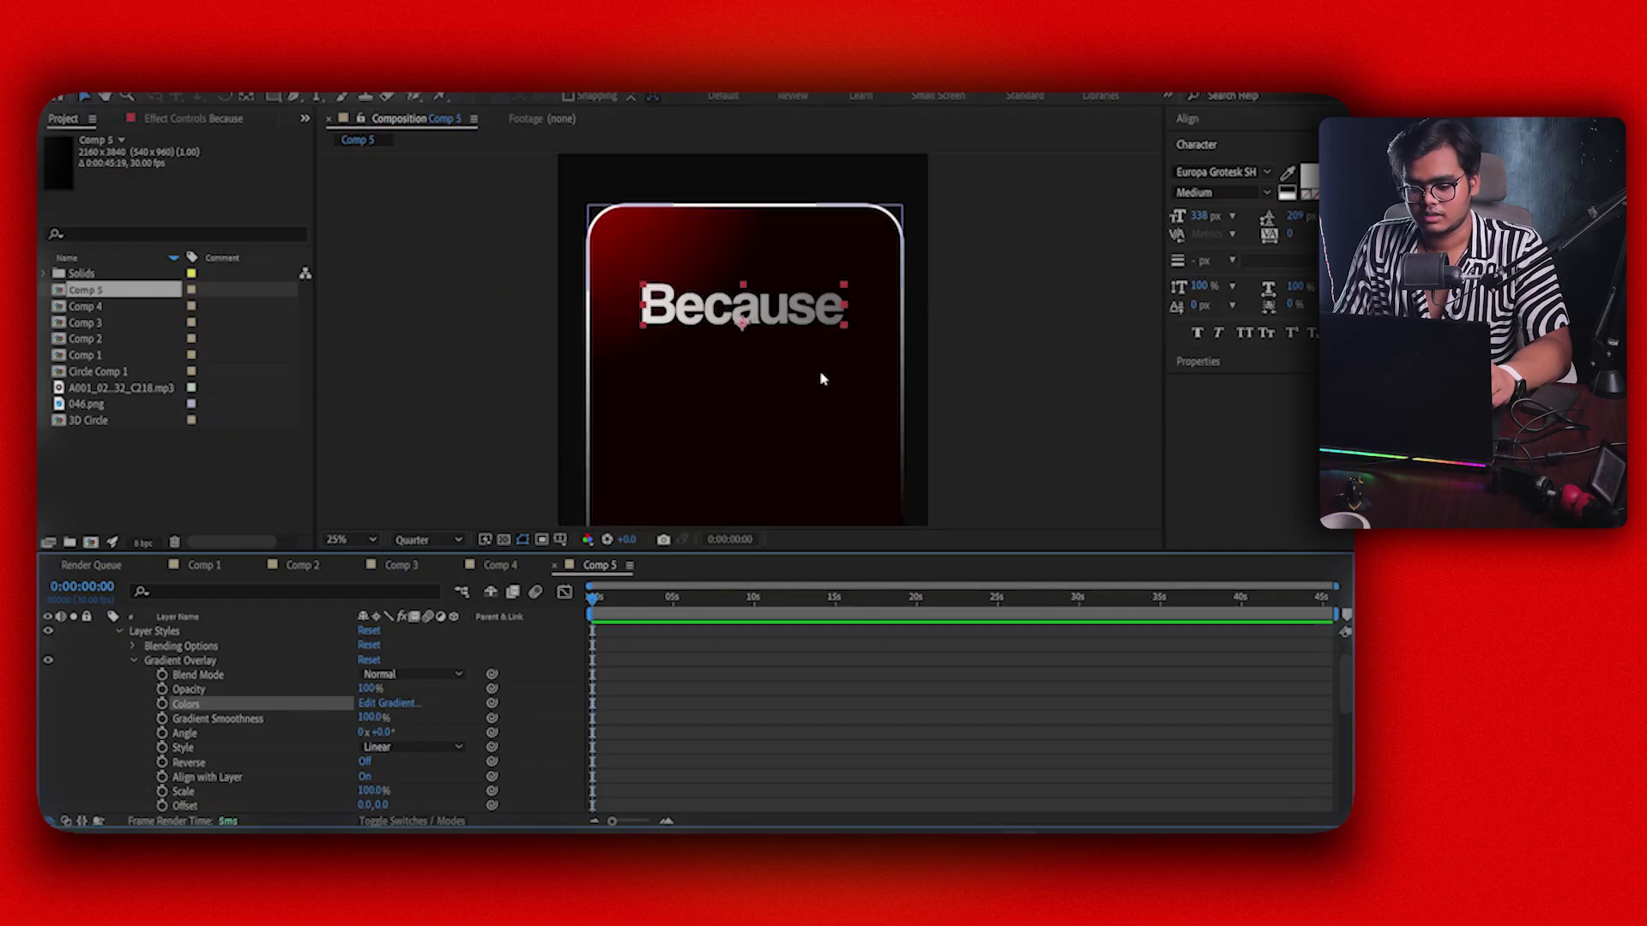
# Lighten the end colour of the Because text's overlay gradient to grey 8B8B8B
pyautogui.click(388, 703)
pyautogui.click(446, 231)
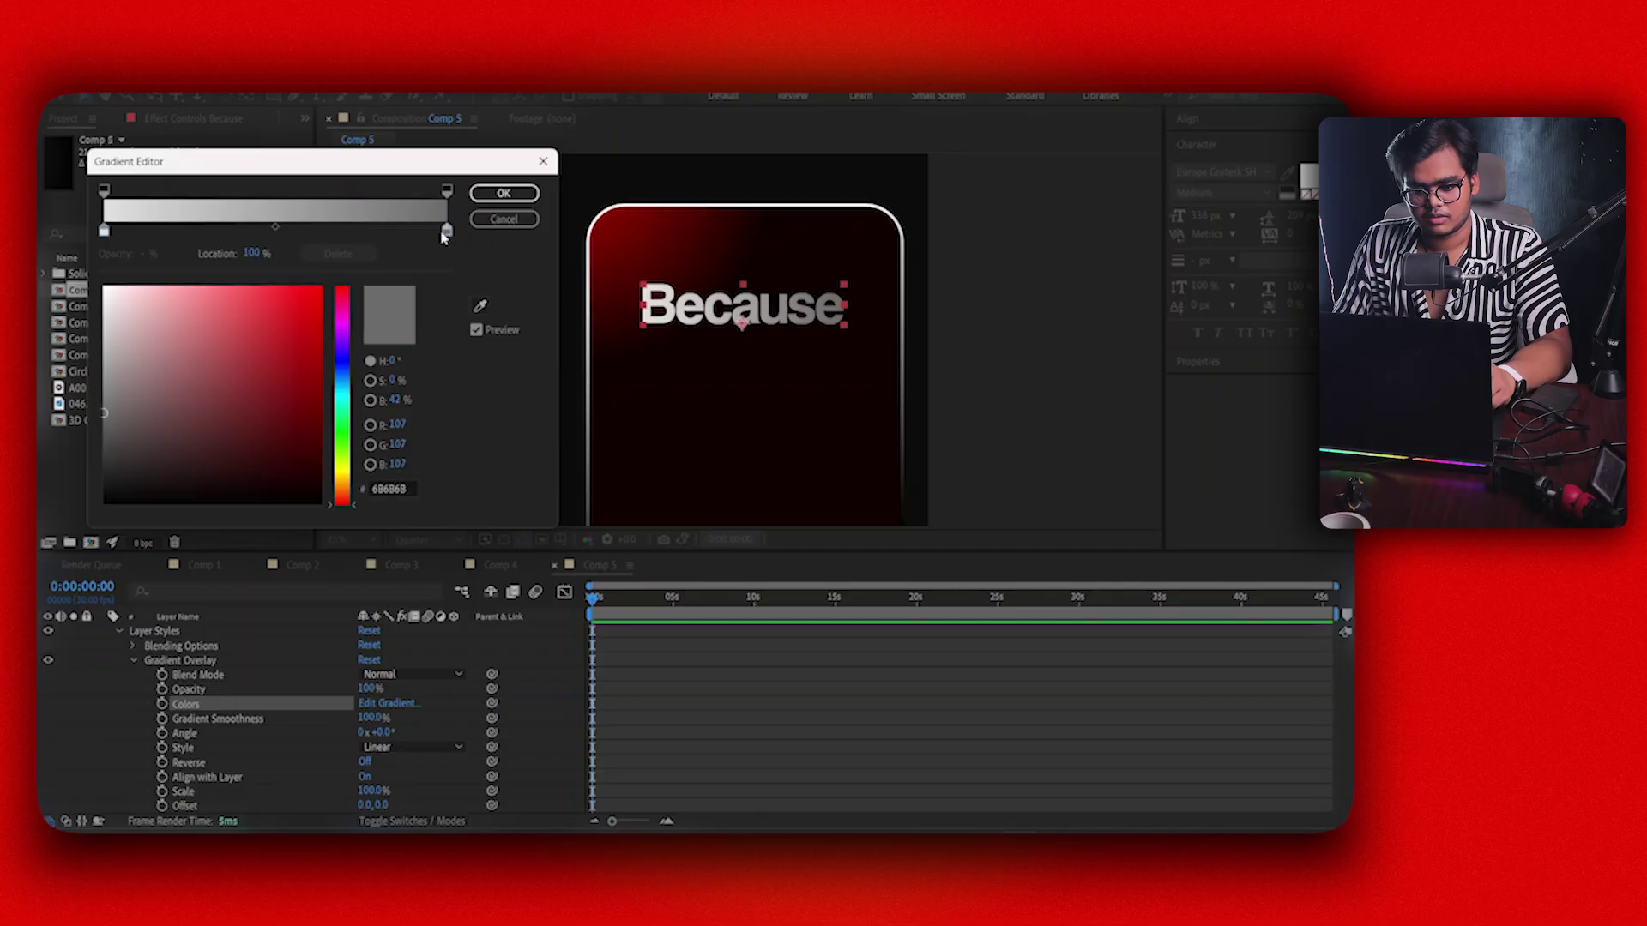
pyautogui.click(101, 386)
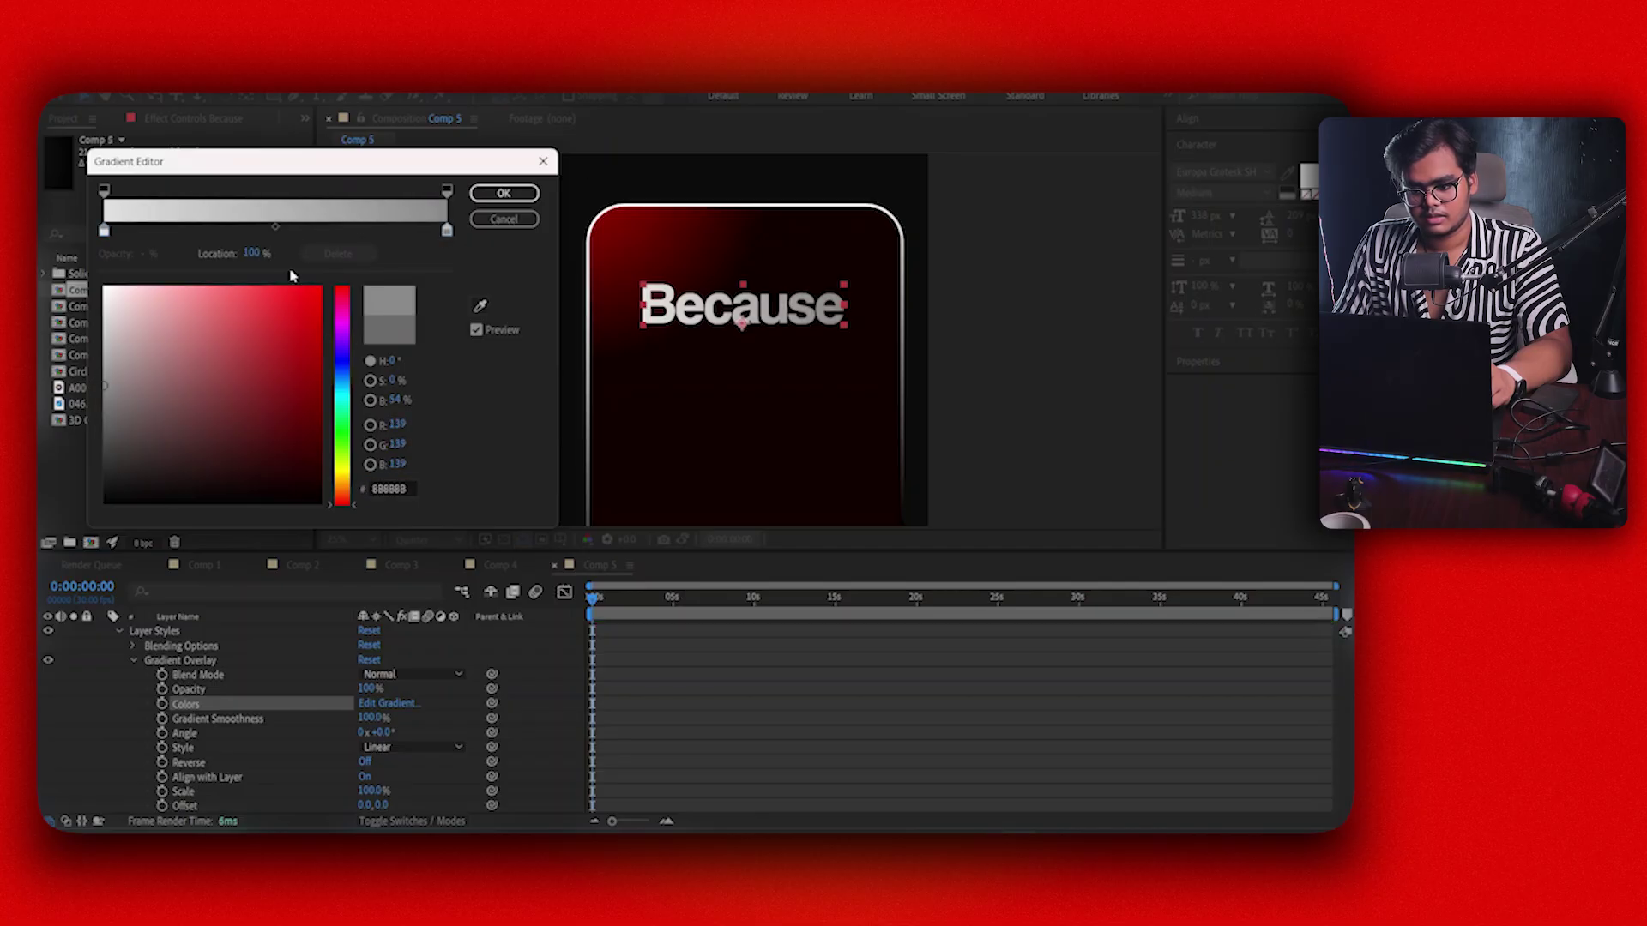
pyautogui.click(505, 193)
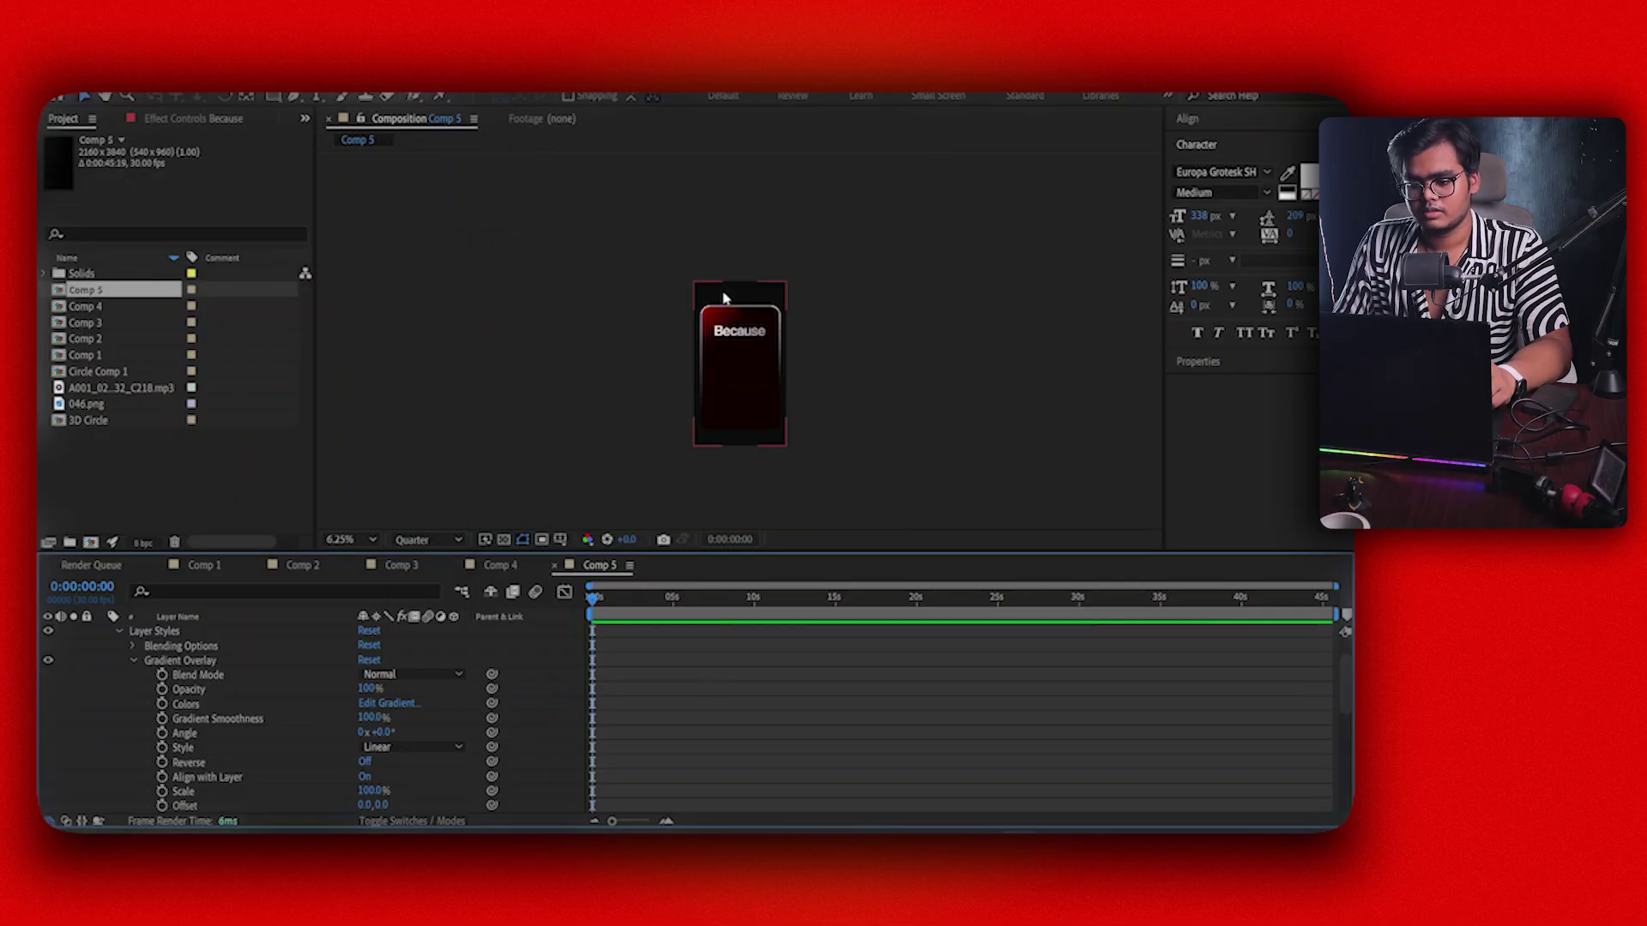
# Check the finished card in Comp 2, then add a text layer reading "UI animation" below the Because text in Comp 5
pyautogui.click(300, 566)
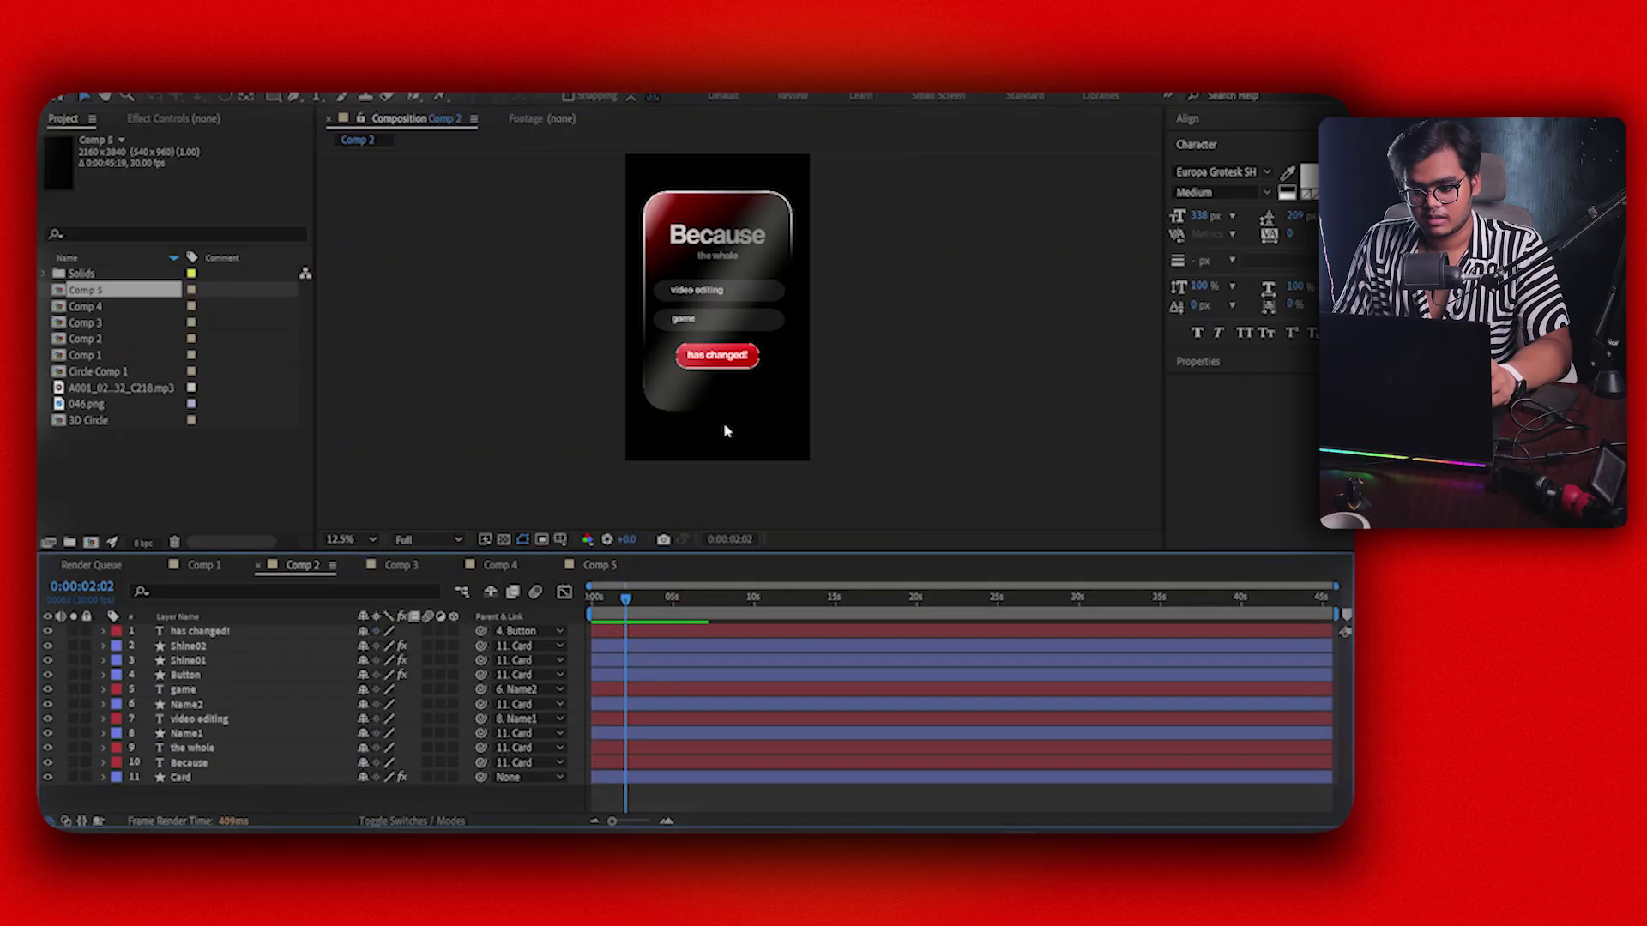
pyautogui.click(601, 565)
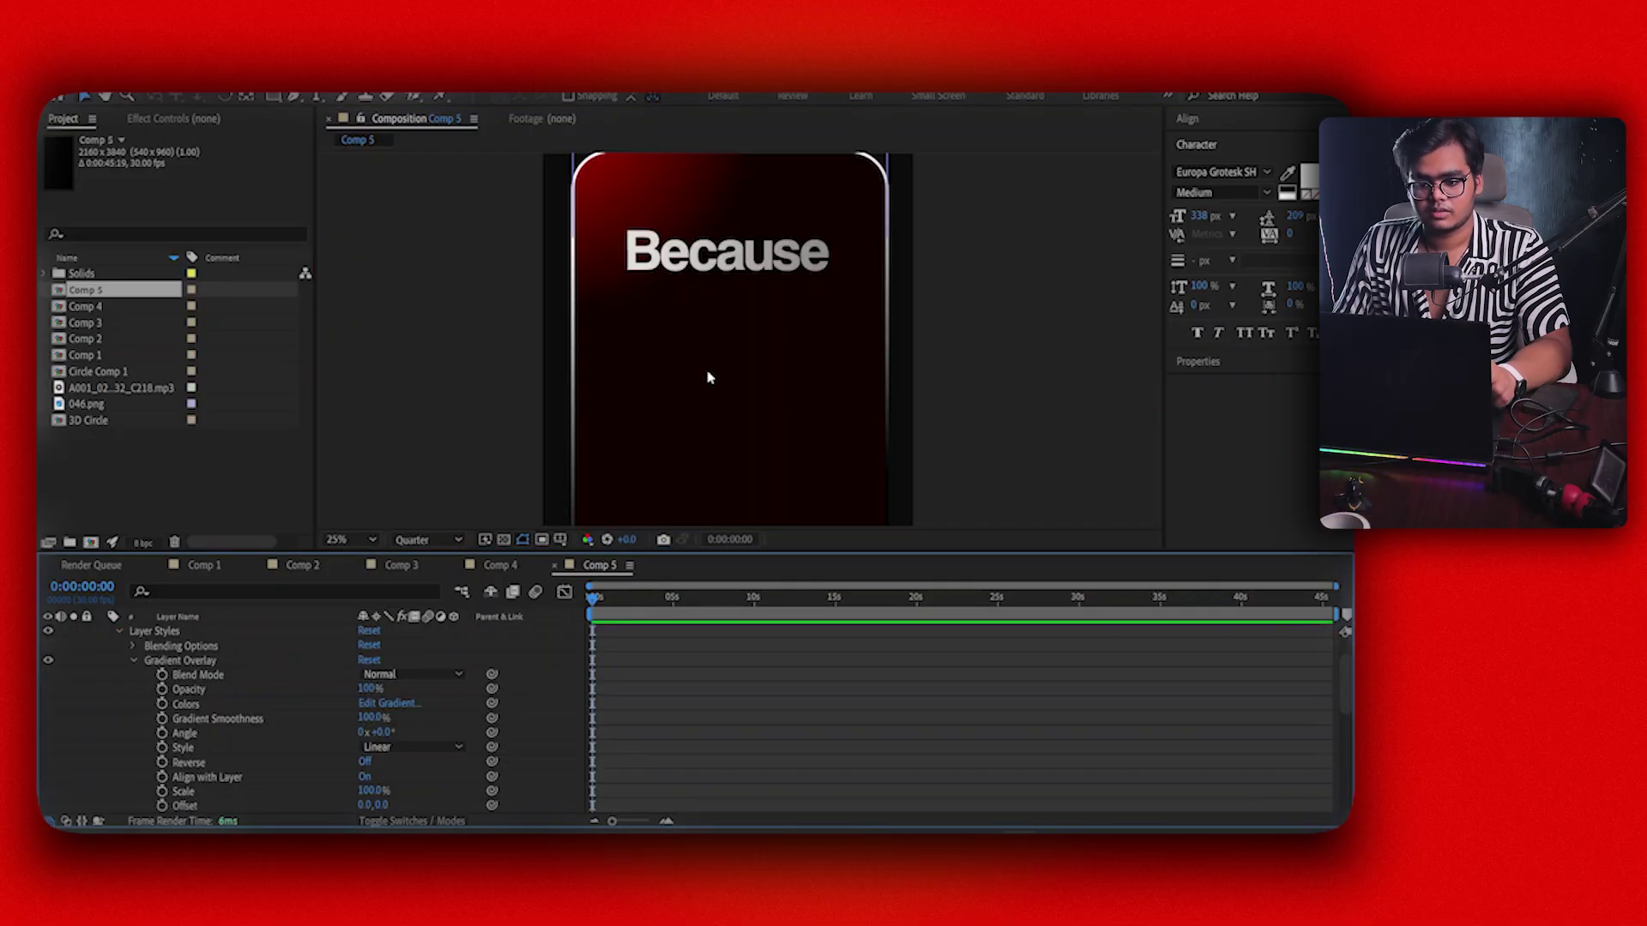
pyautogui.hotkey('ctrl', 't')
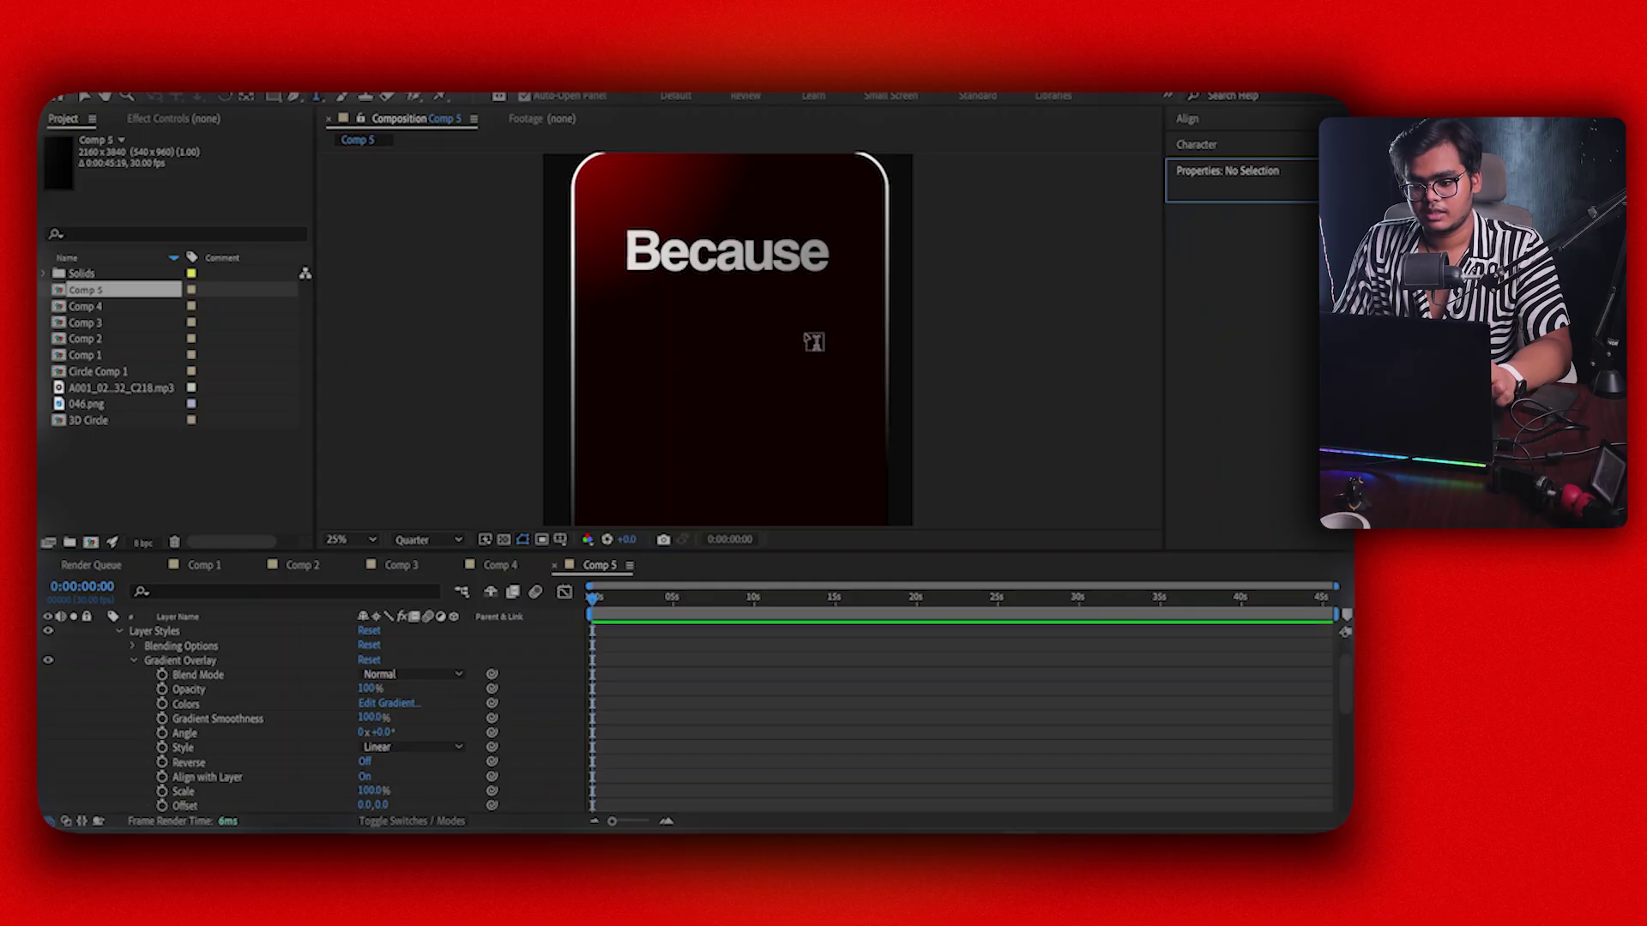
pyautogui.click(697, 304)
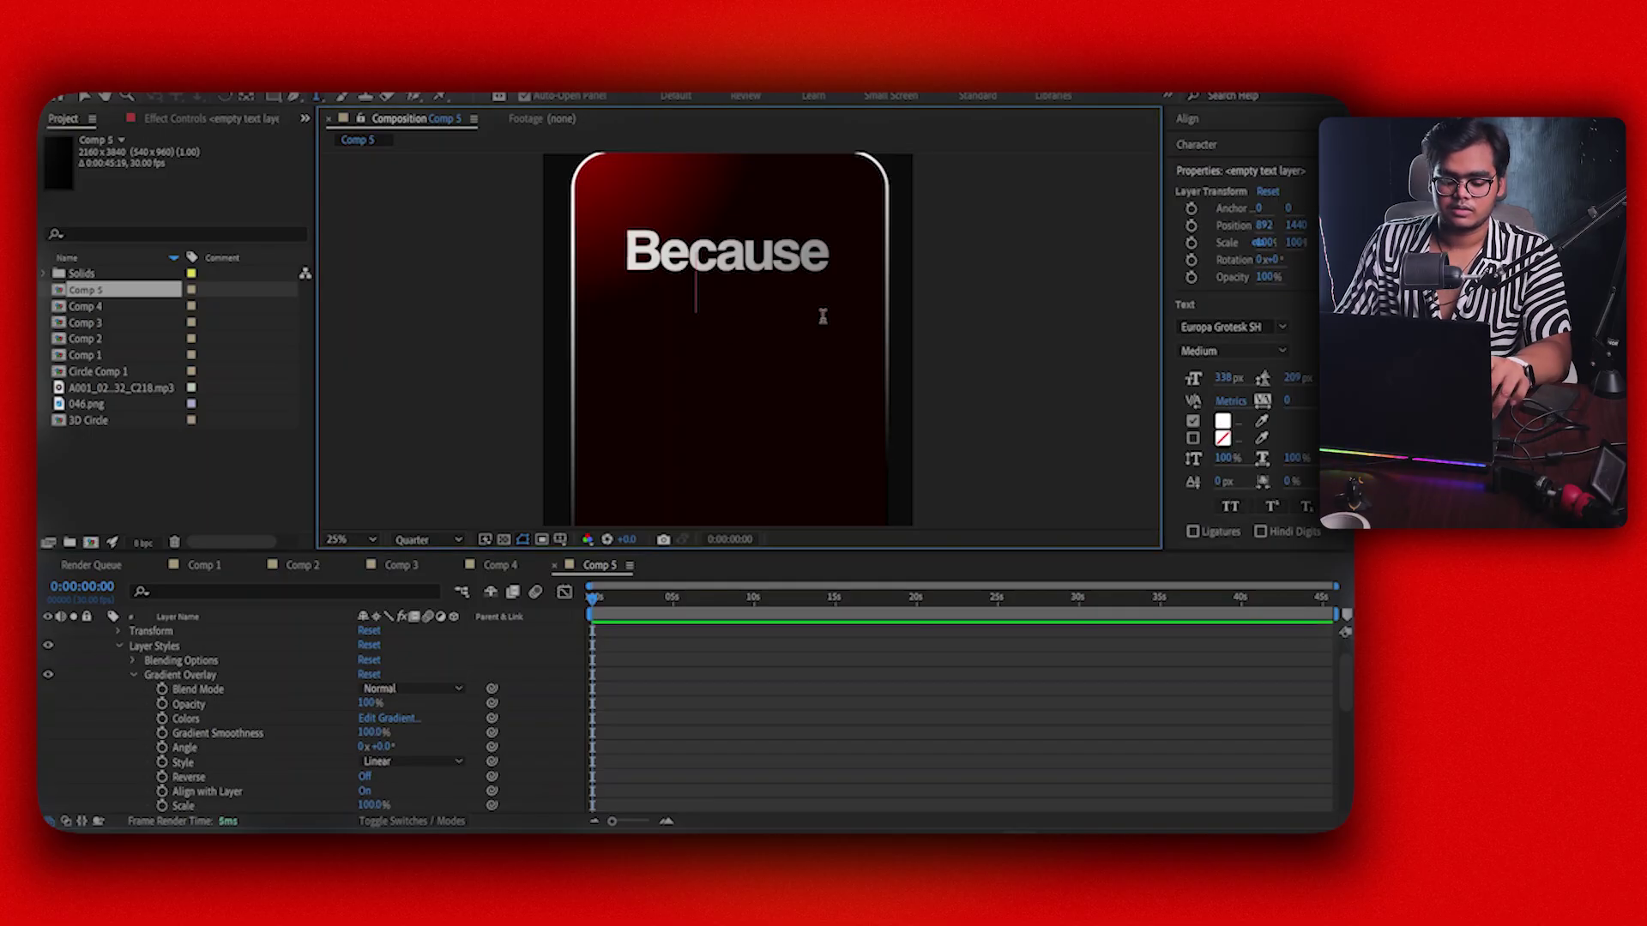
pyautogui.write('UI animation')
pyautogui.press('Escape')
pyautogui.press('v')
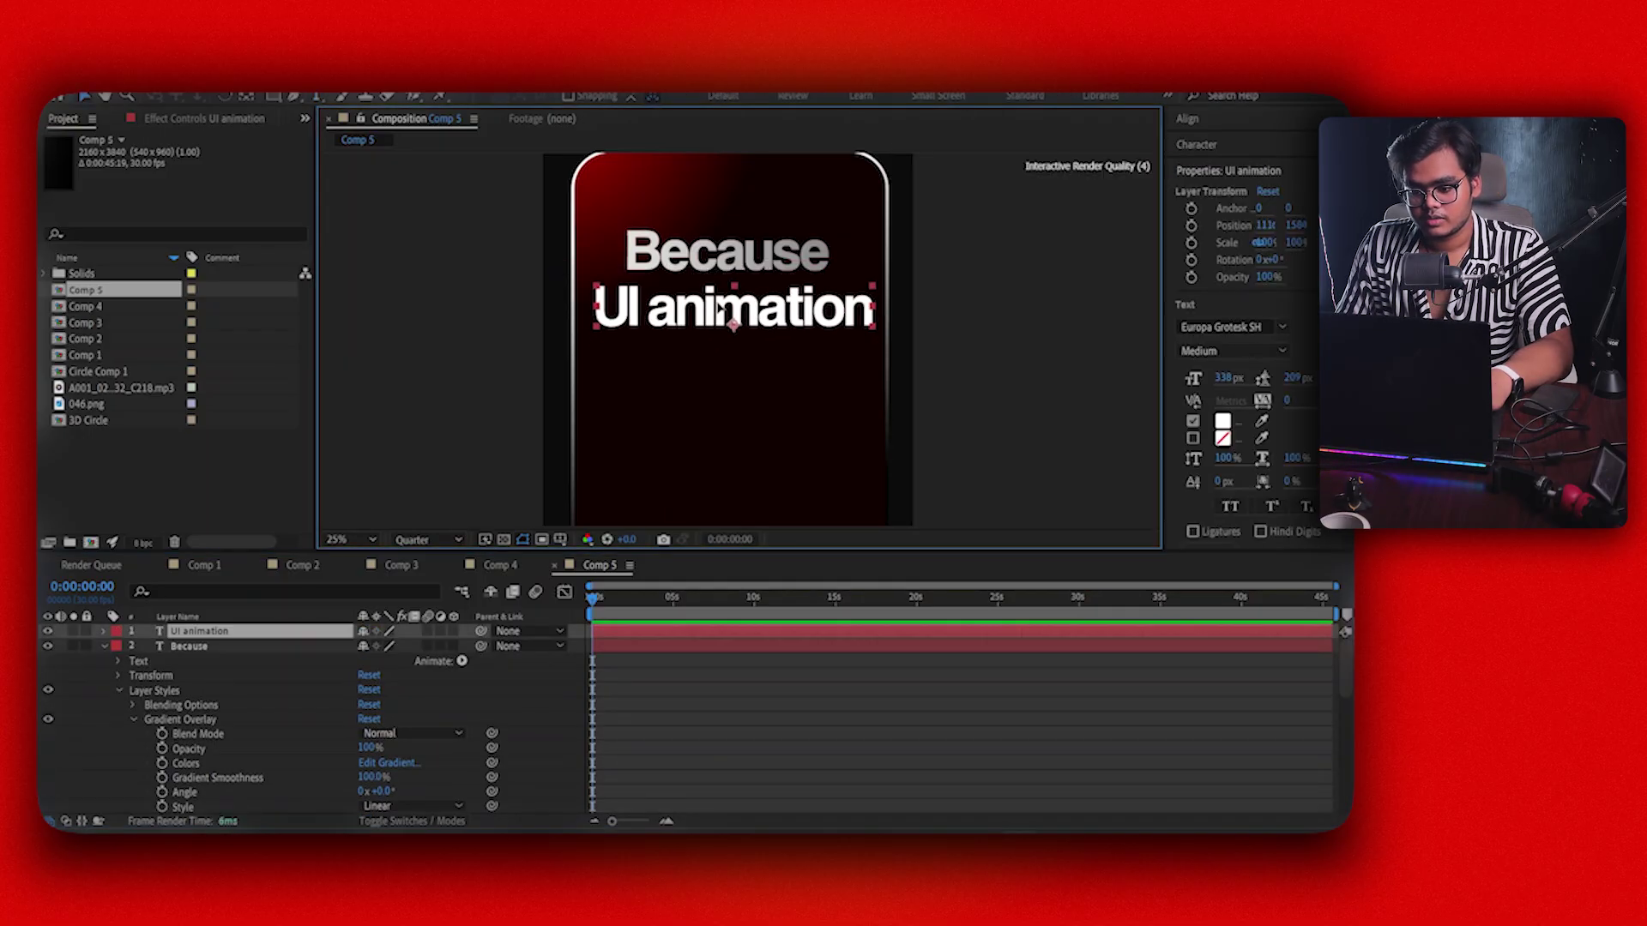
# Shrink the UI animation text beneath Because to 112 px and set its font to SF Pro Display Medium
pyautogui.moveTo(721, 307); pyautogui.dragTo(718, 303)
pyautogui.moveTo(1227, 379); pyautogui.dragTo(1141, 378)
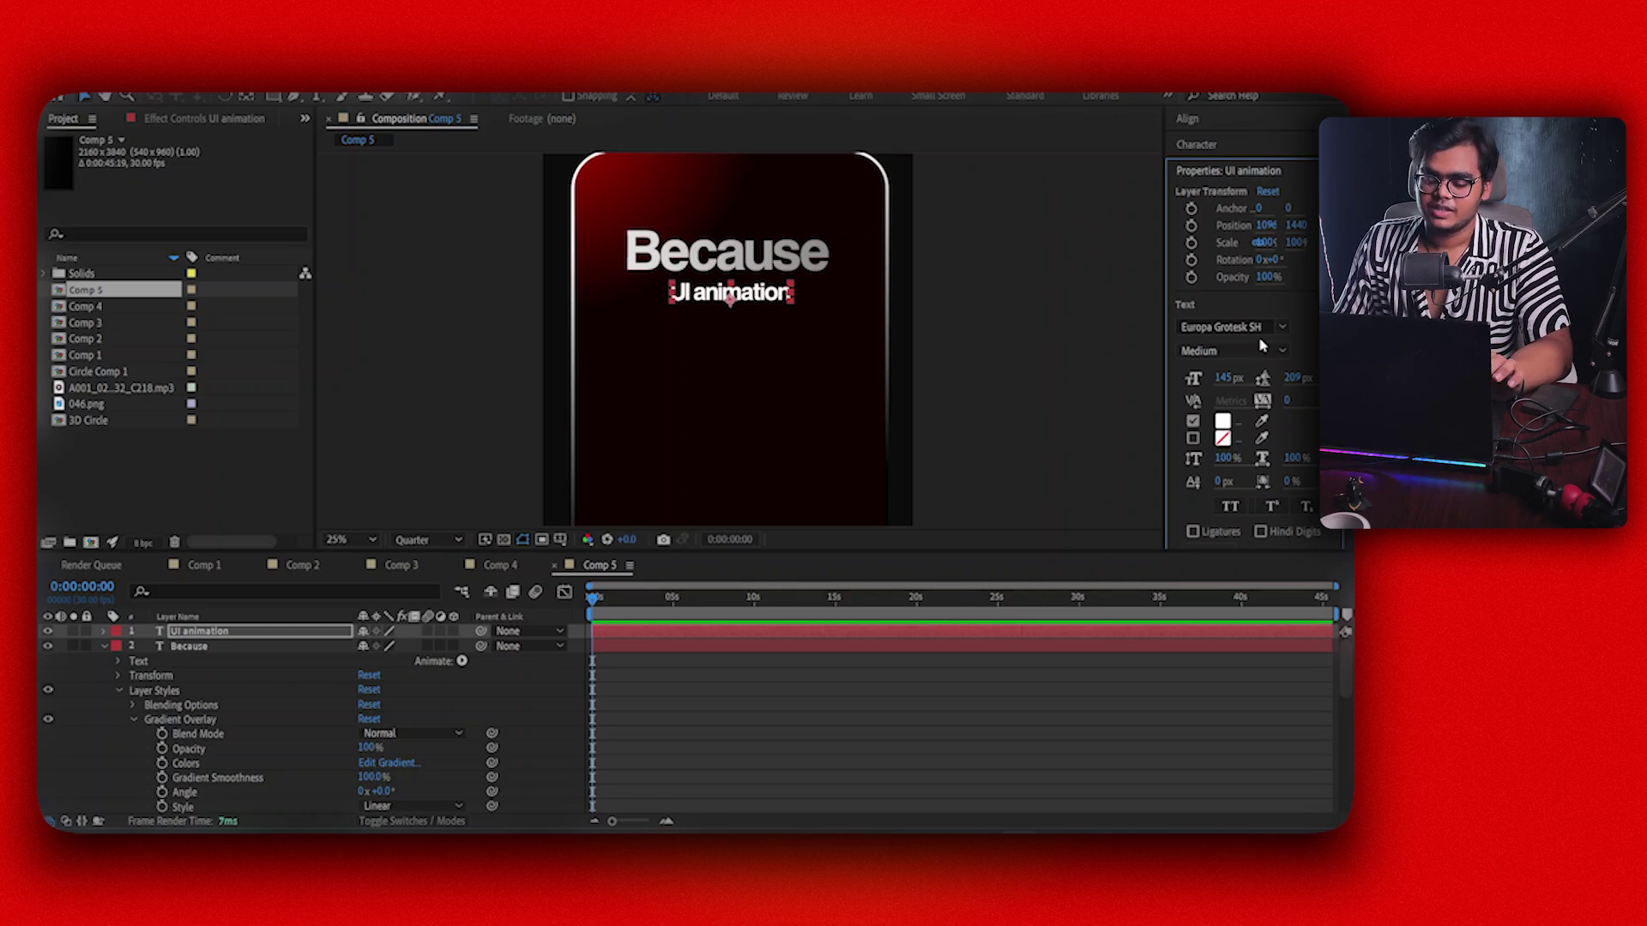
pyautogui.click(1281, 327)
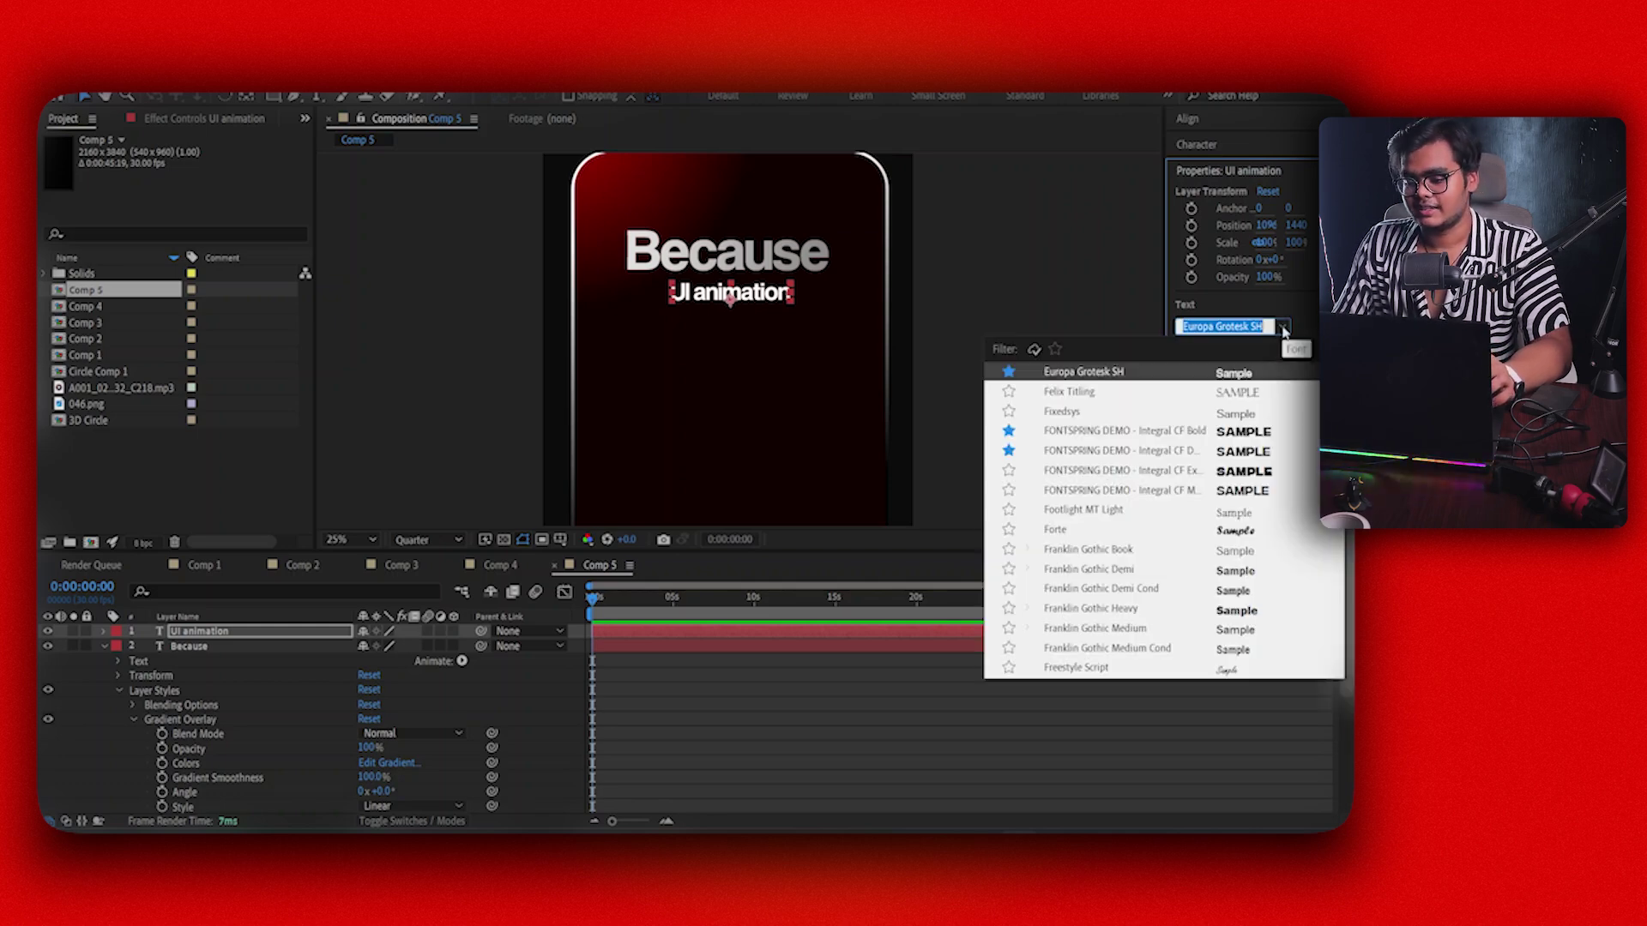
pyautogui.write('sf')
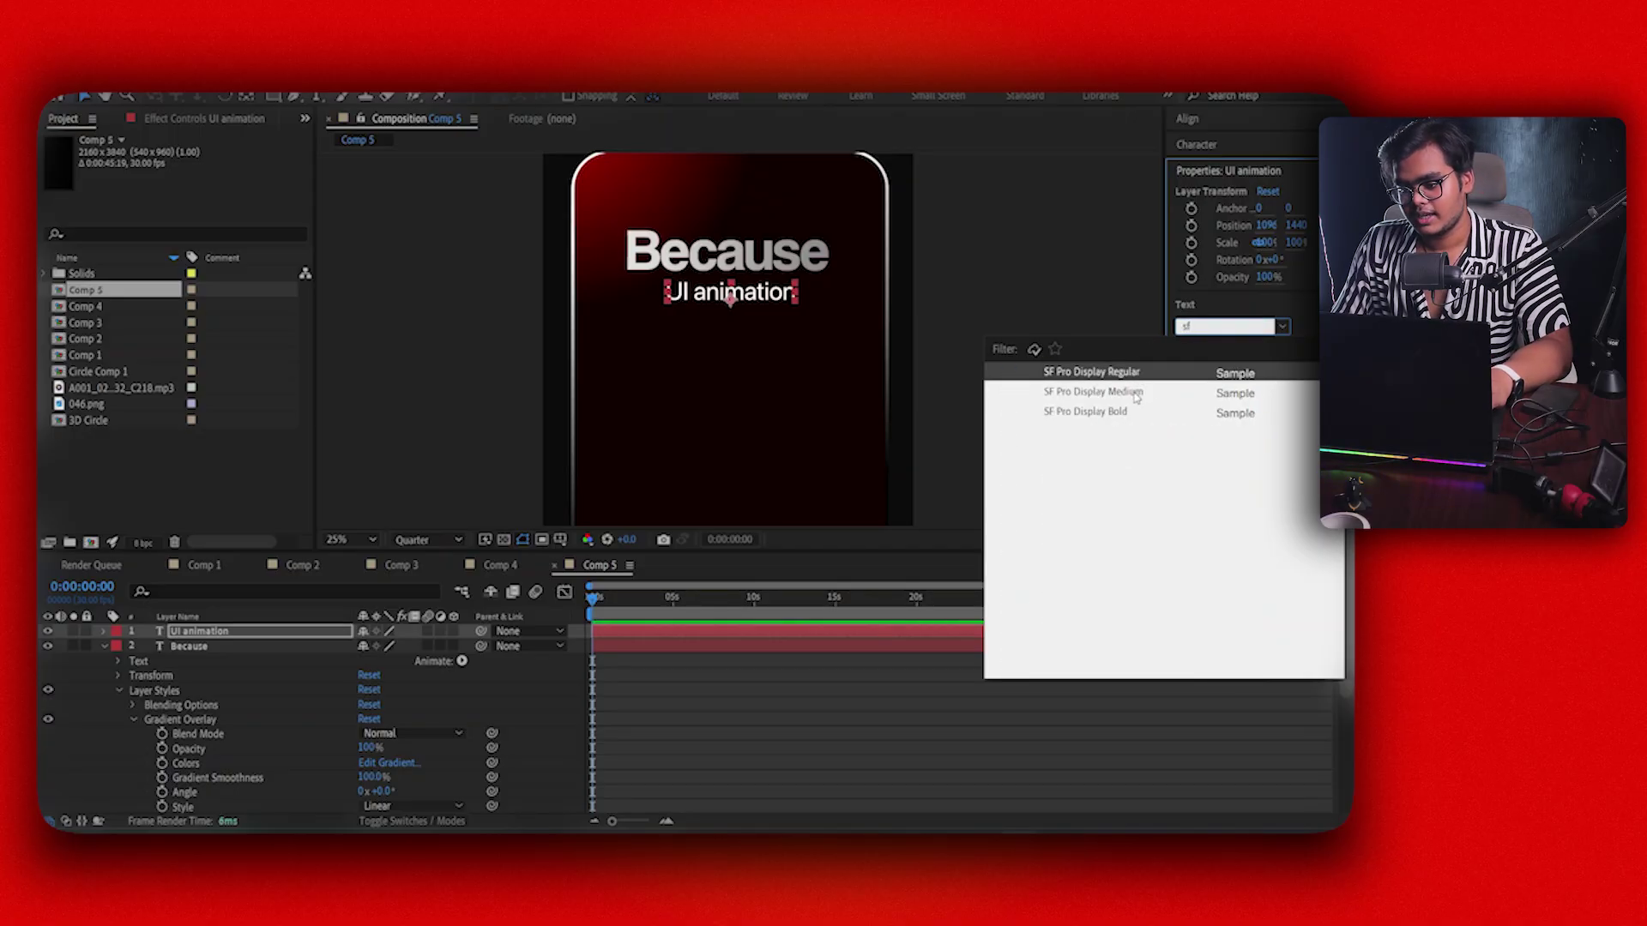
pyautogui.click(1134, 393)
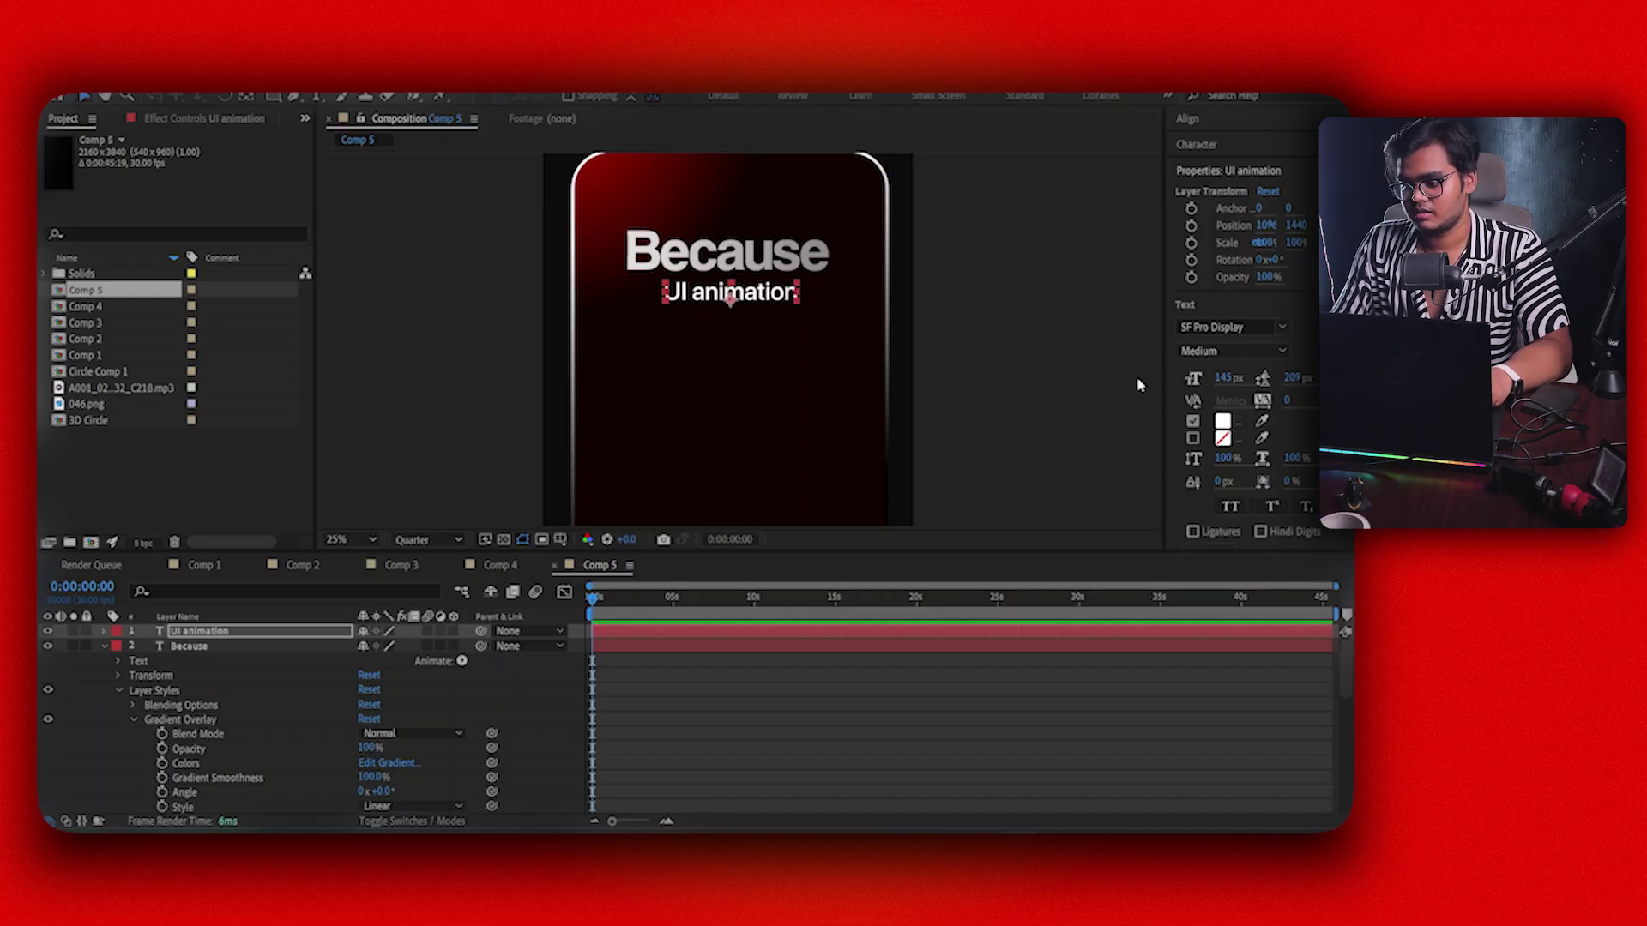
pyautogui.moveTo(1232, 376); pyautogui.dragTo(1203, 376)
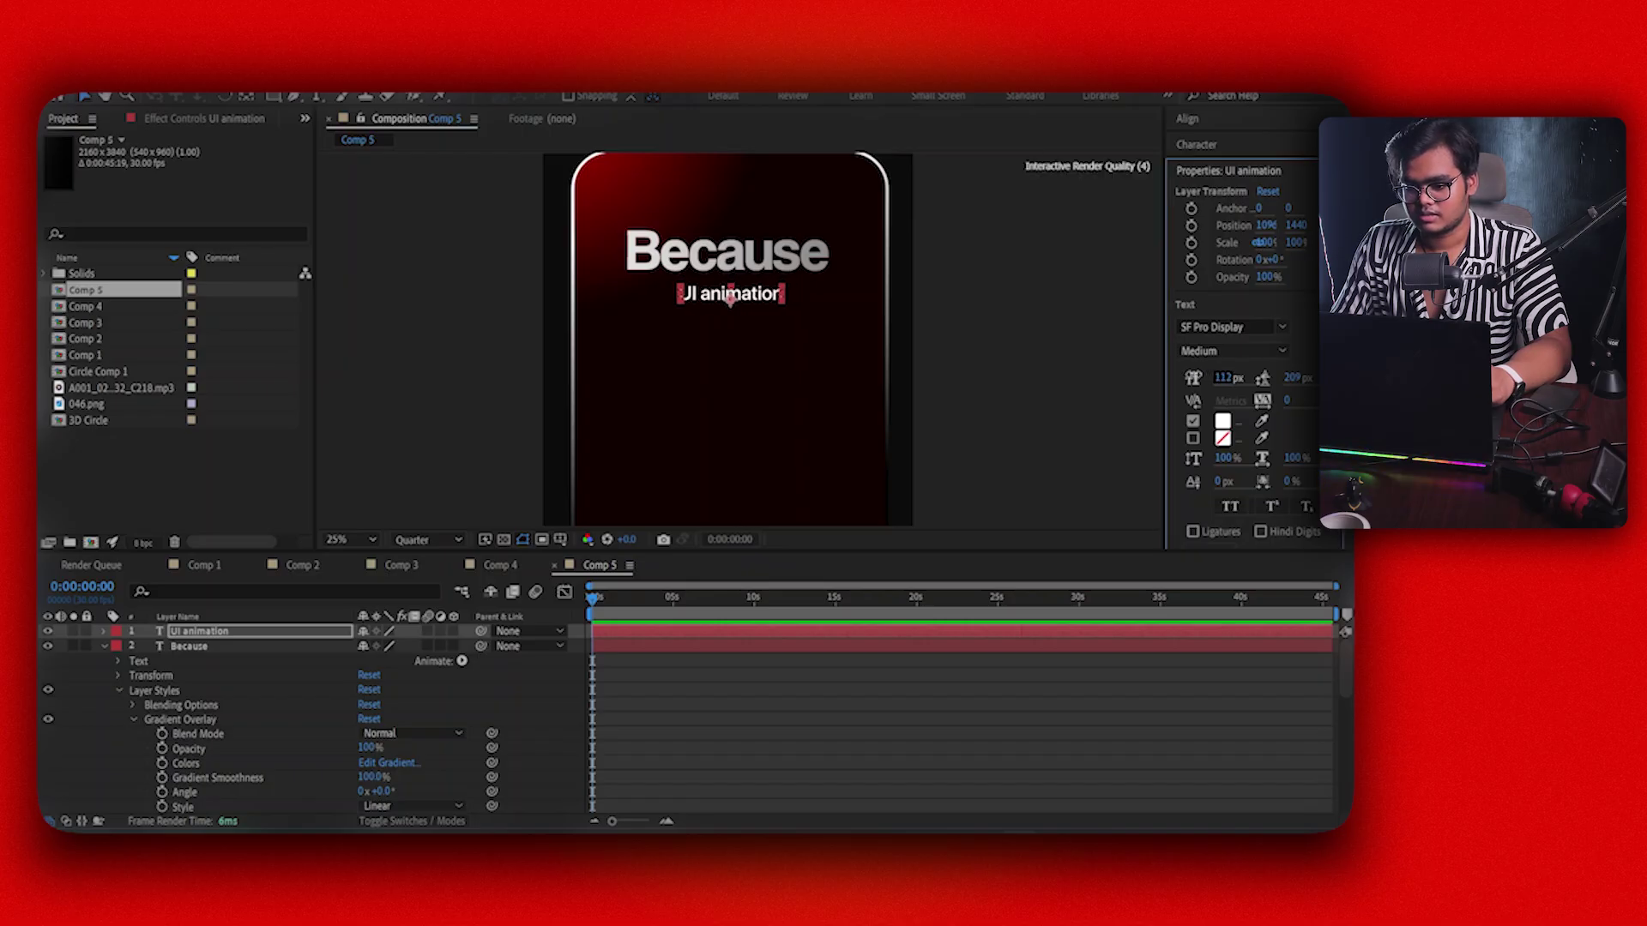
# Change the fill colour of the UI animation text to light grey A8A8A8
pyautogui.click(1222, 420)
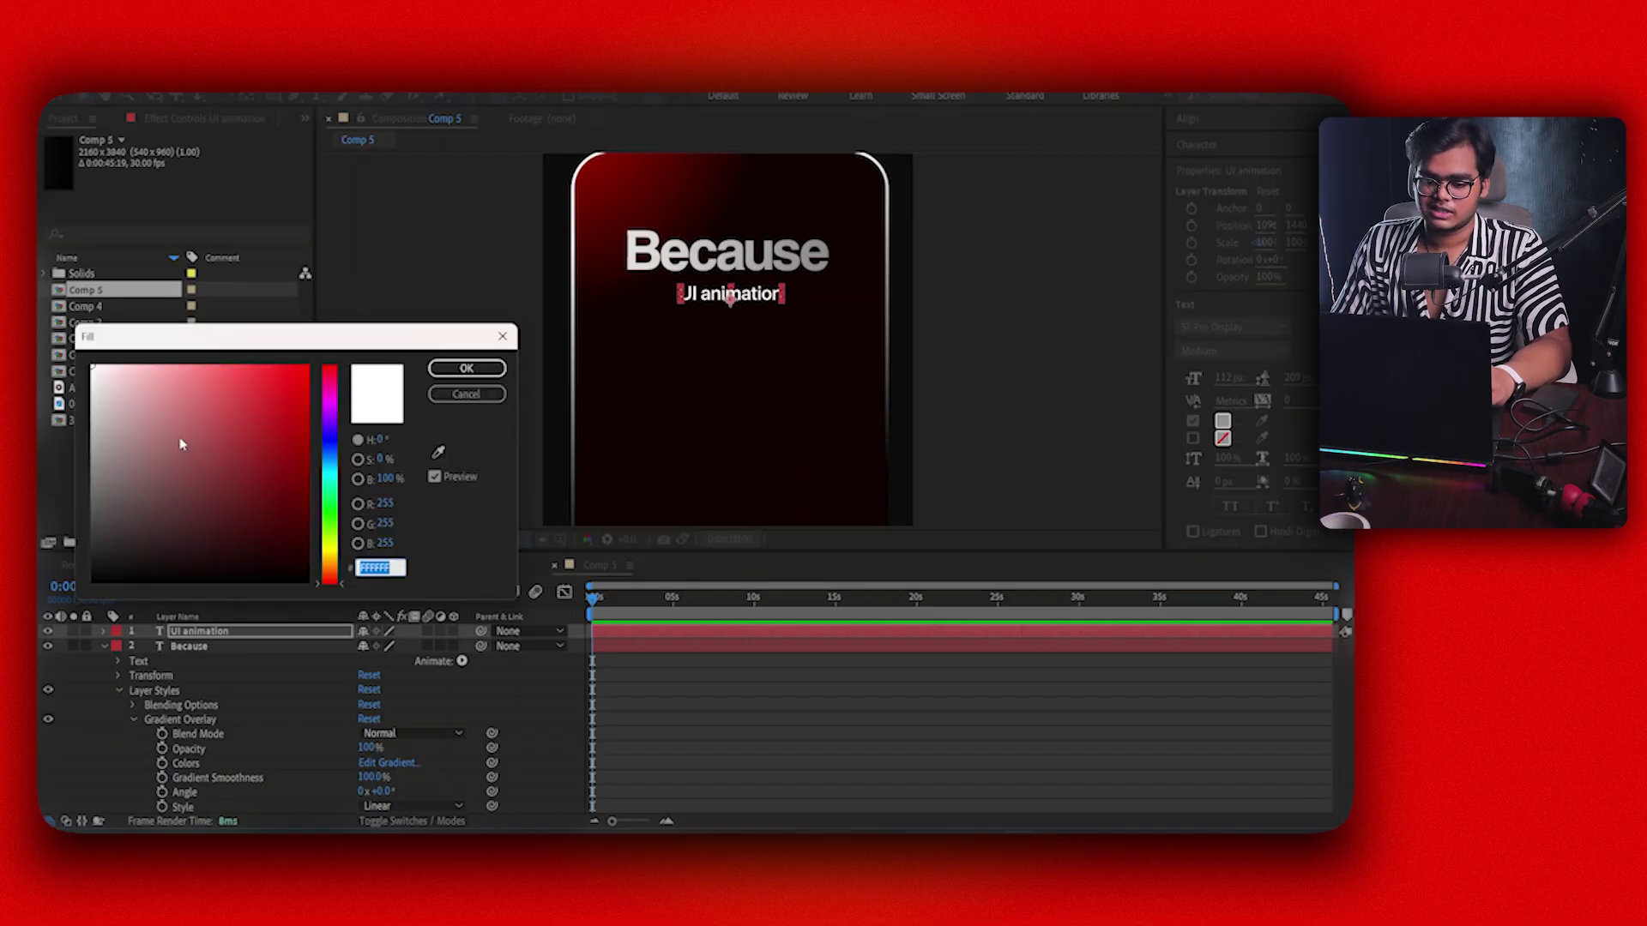
pyautogui.moveTo(181, 444); pyautogui.dragTo(64, 439)
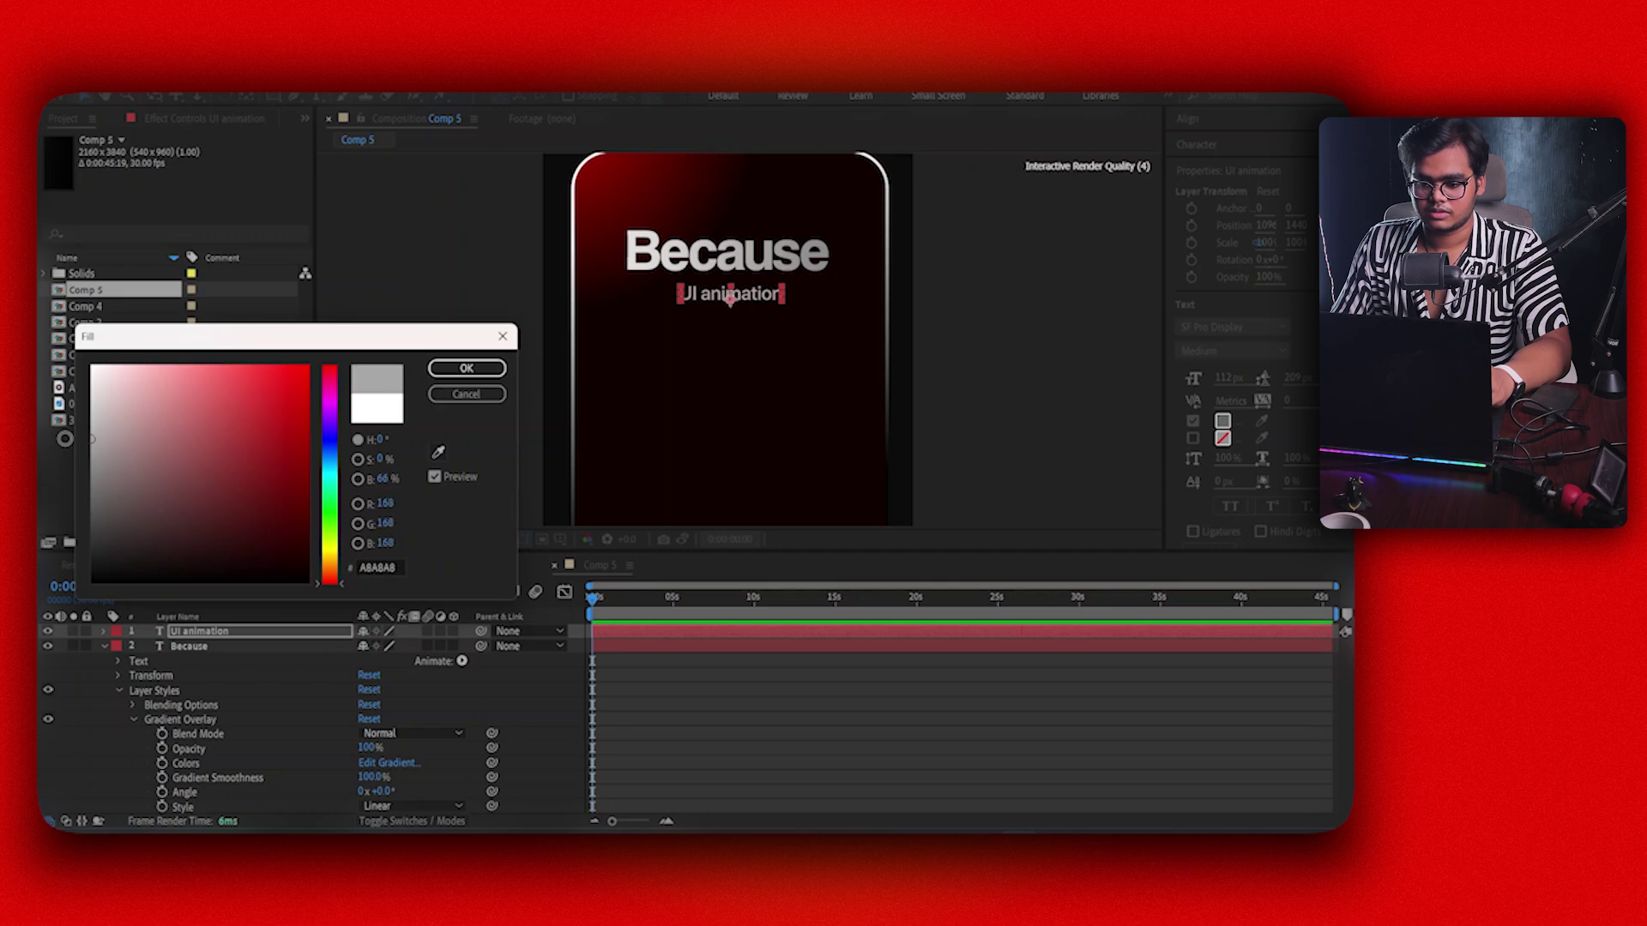
pyautogui.click(466, 368)
pyautogui.click(724, 692)
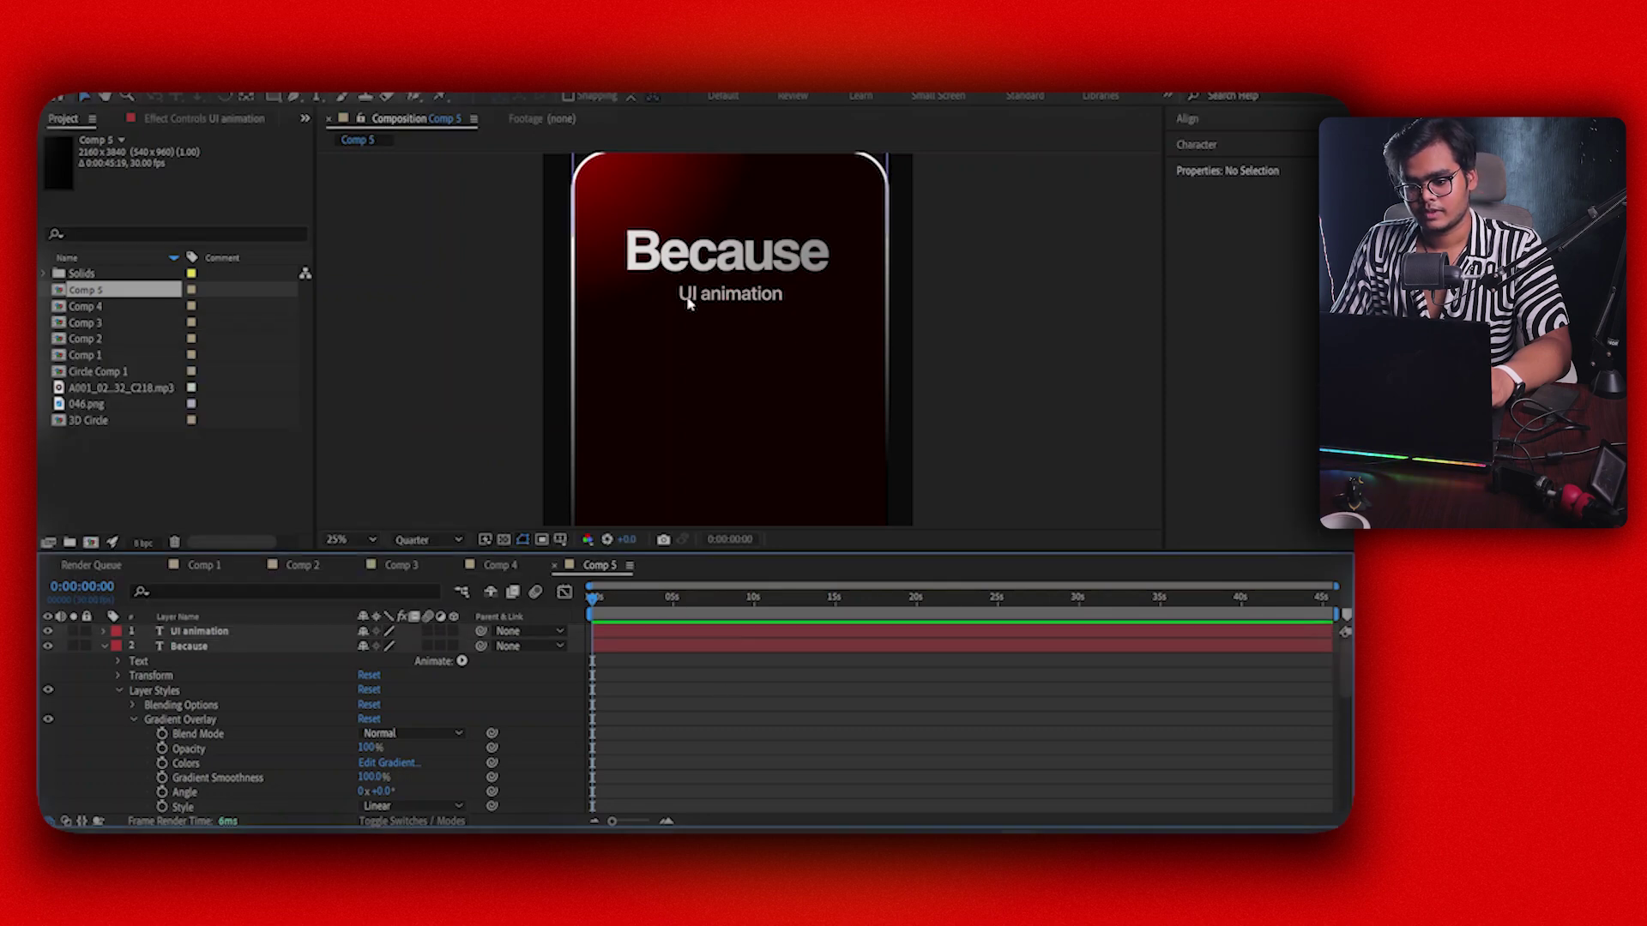
pyautogui.scroll(1, 766, 320)
pyautogui.scroll(-2, 766, 320)
pyautogui.scroll(1, 768, 321)
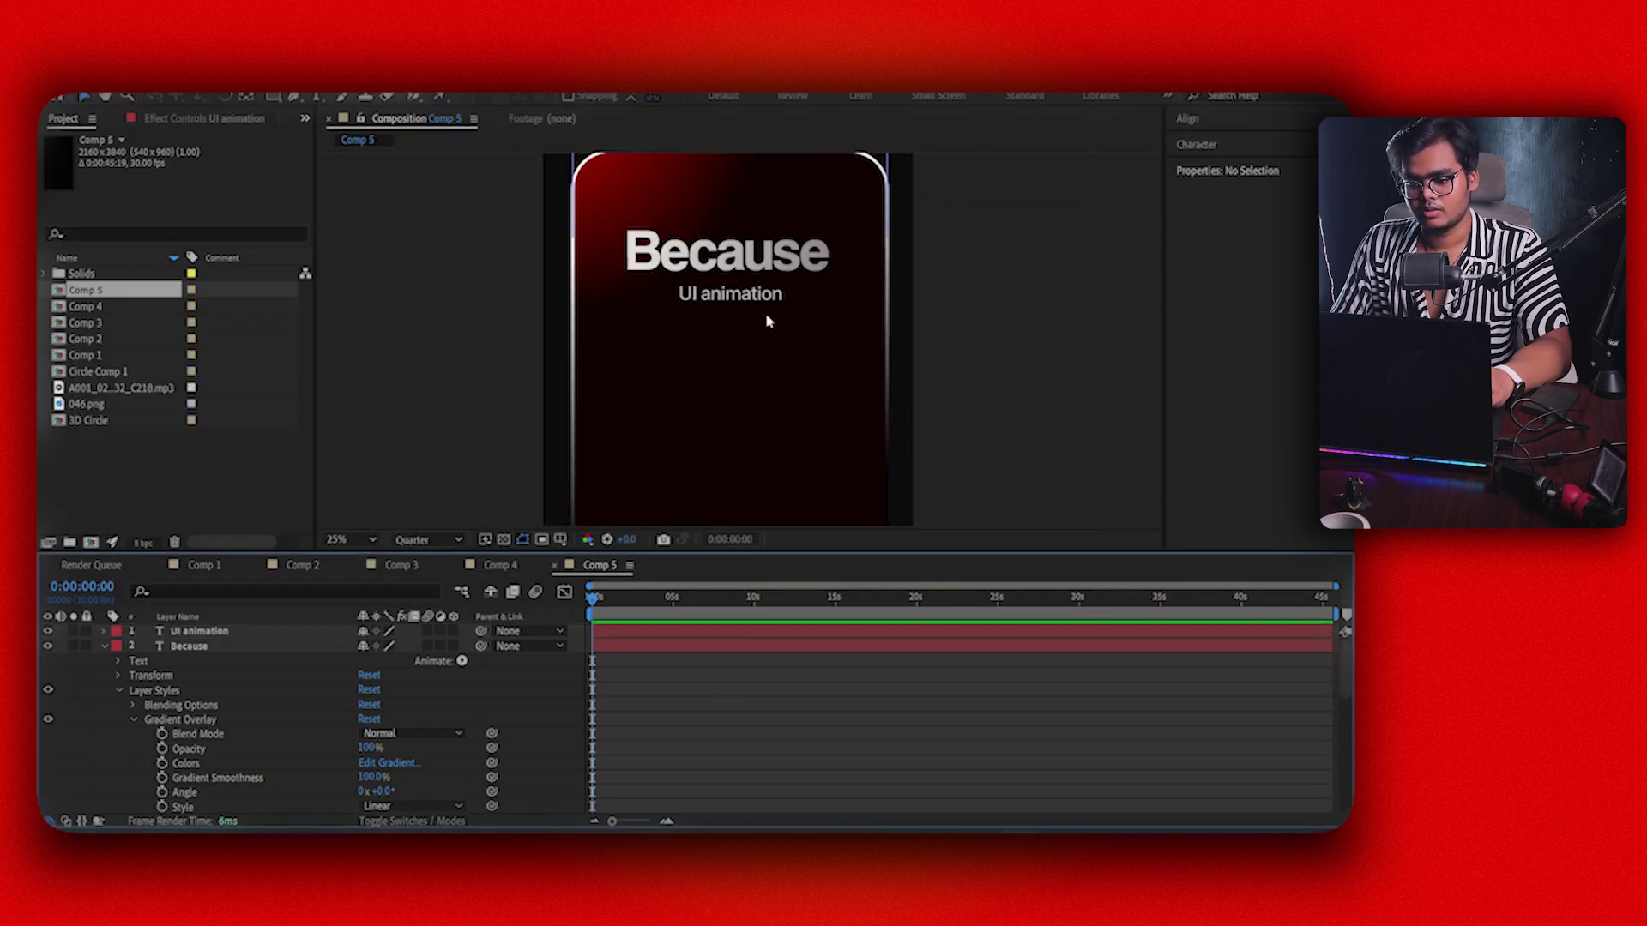
pyautogui.scroll(-2, 768, 321)
pyautogui.scroll(2, 768, 321)
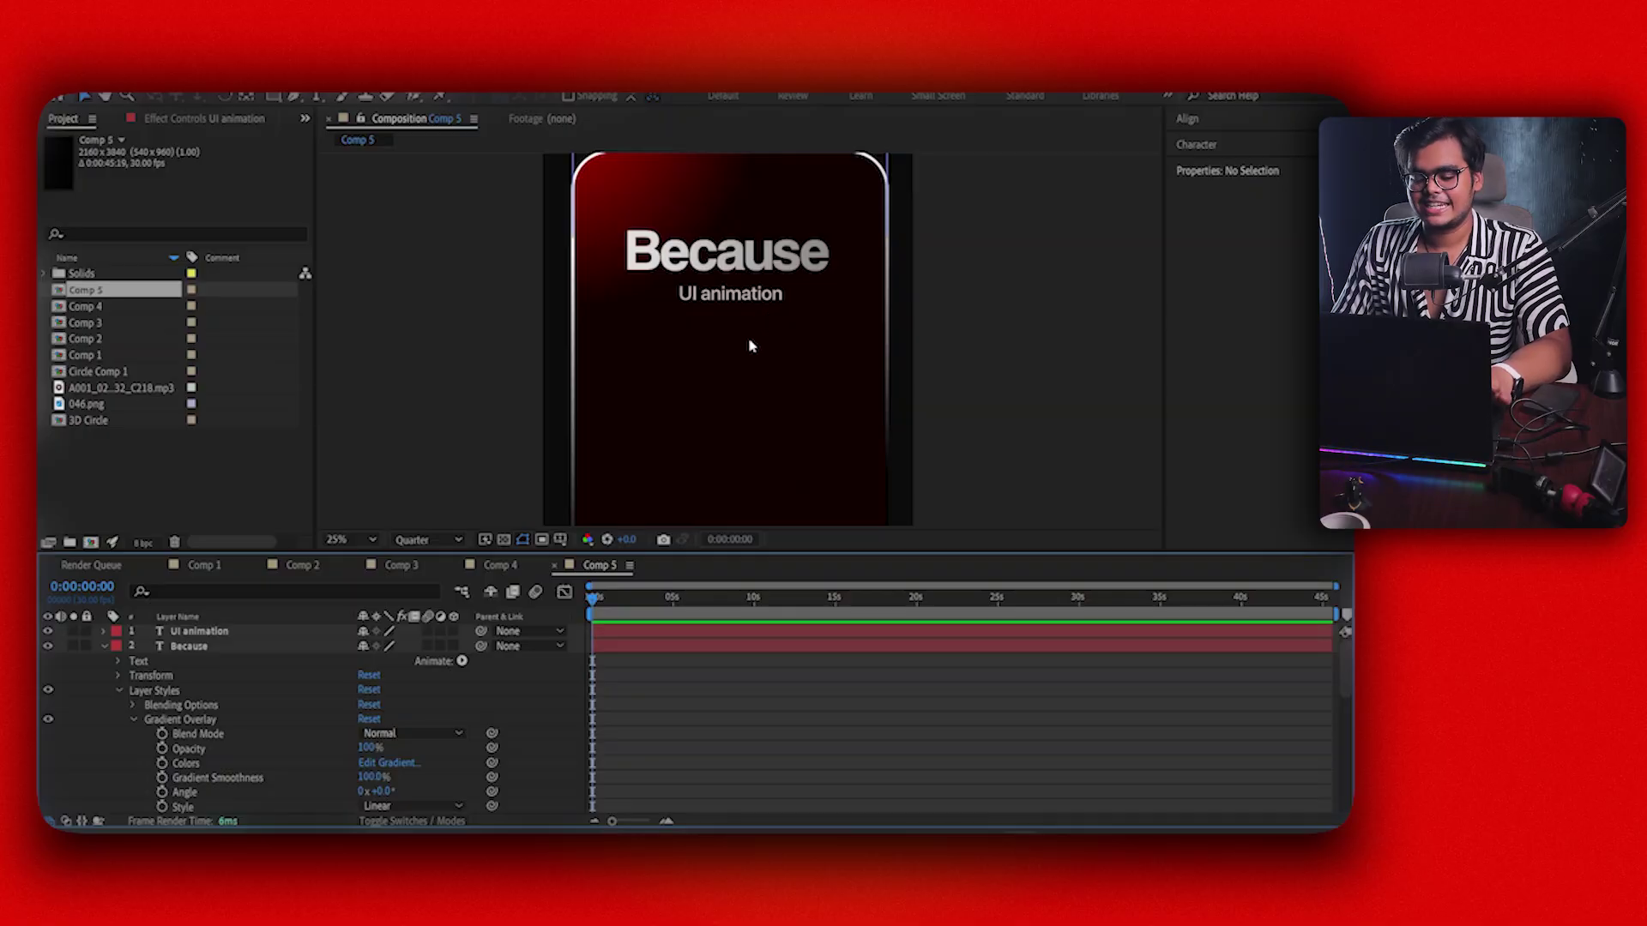
# Switch the fill for new shapes to a solid colour and set the stroke width to 0 px
pyautogui.scroll(-1, 749, 344)
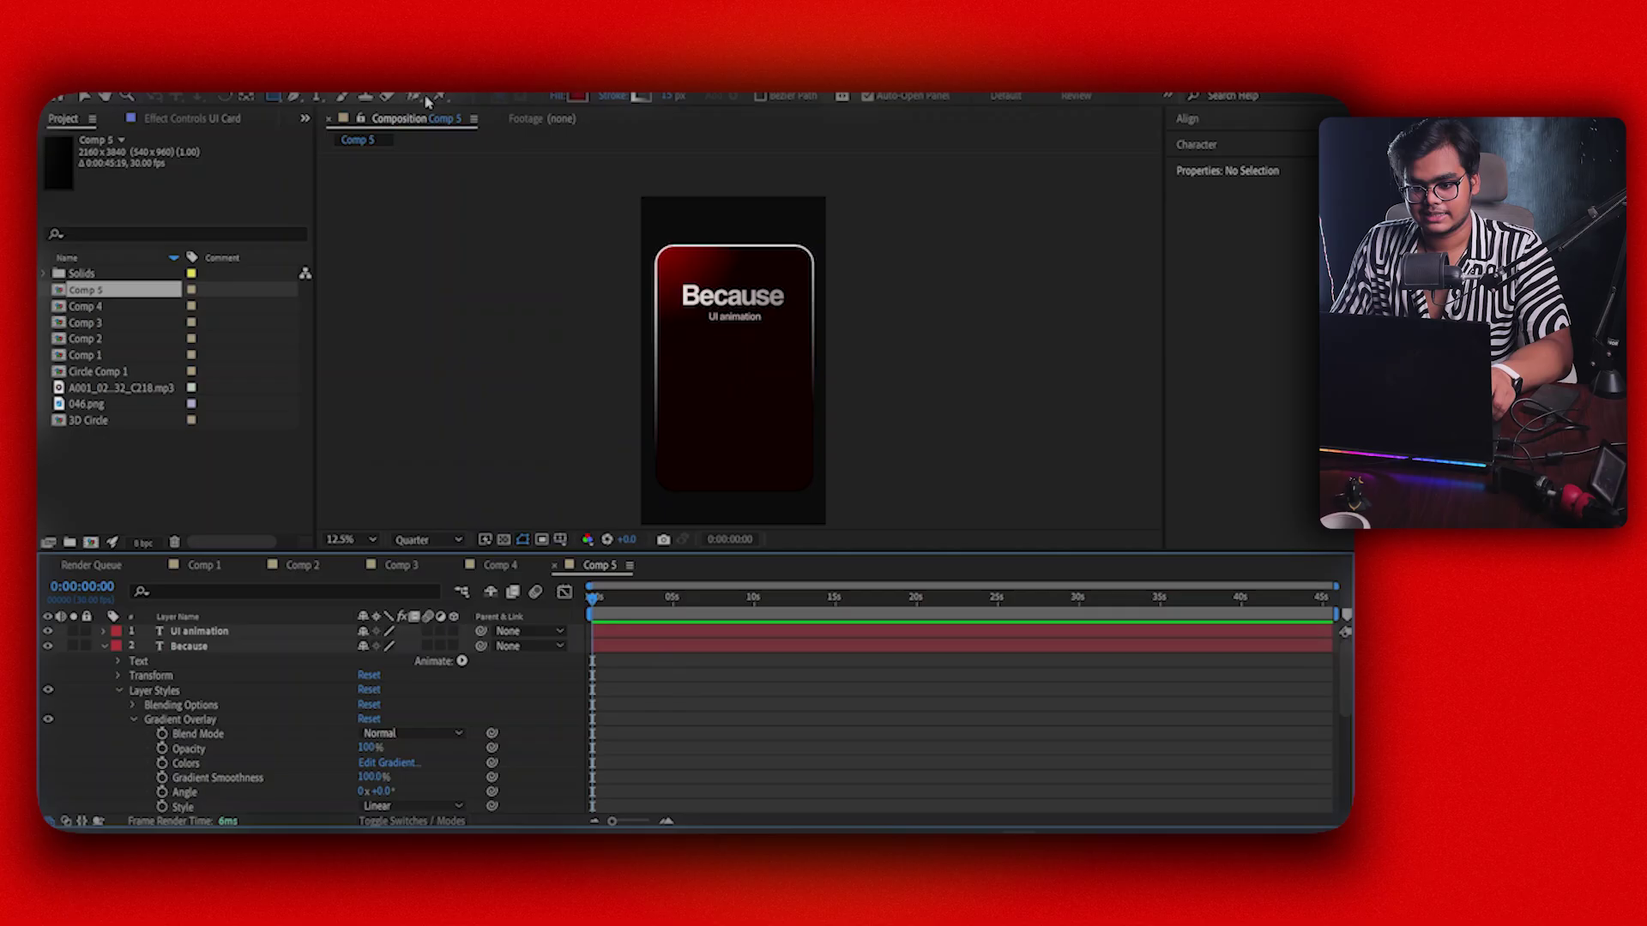
pyautogui.click(554, 99)
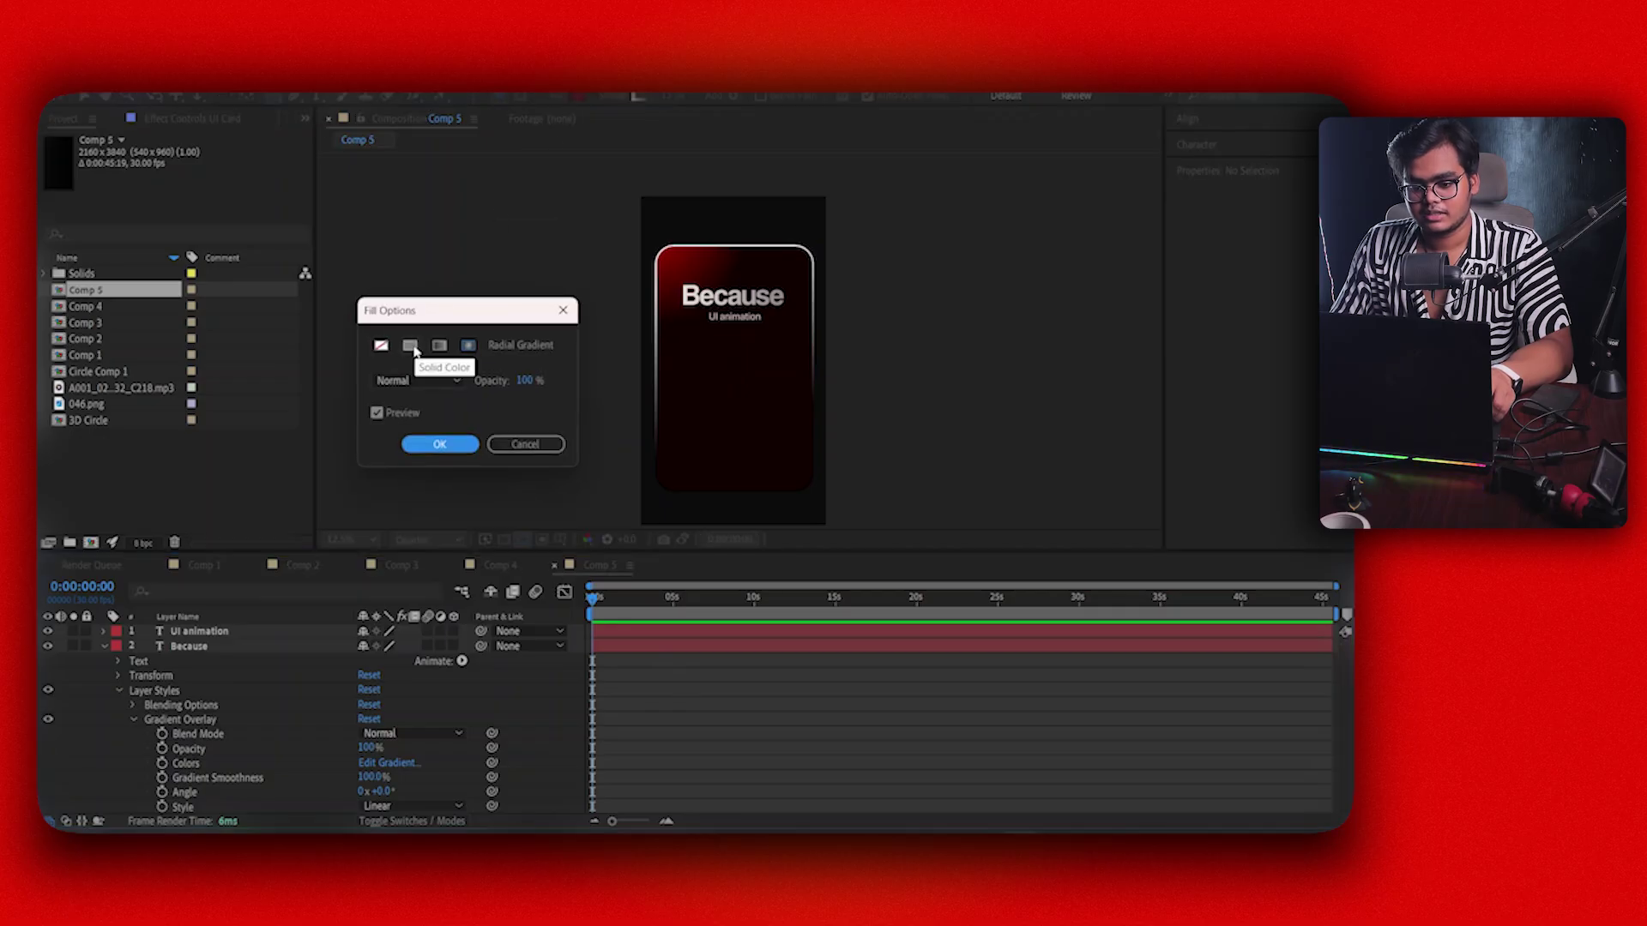
pyautogui.click(439, 444)
pyautogui.moveTo(665, 102); pyautogui.dragTo(644, 100)
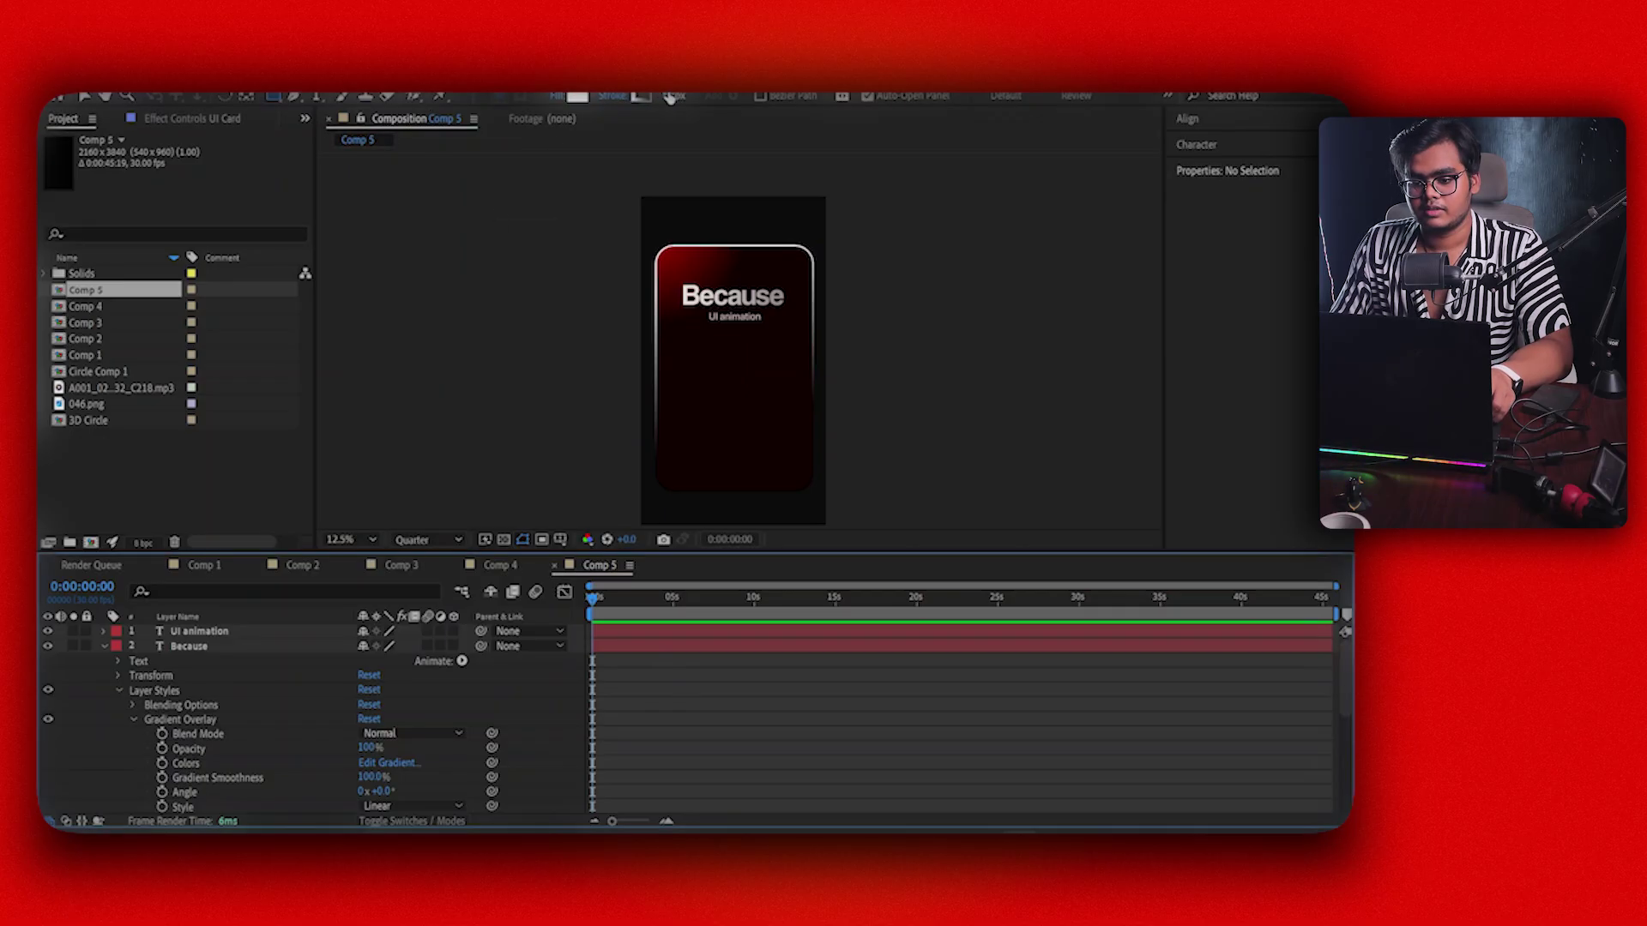
# Draw a wide rectangle about 1336 by 236 px on the card below the UI animation text
pyautogui.scroll(-2, 699, 378)
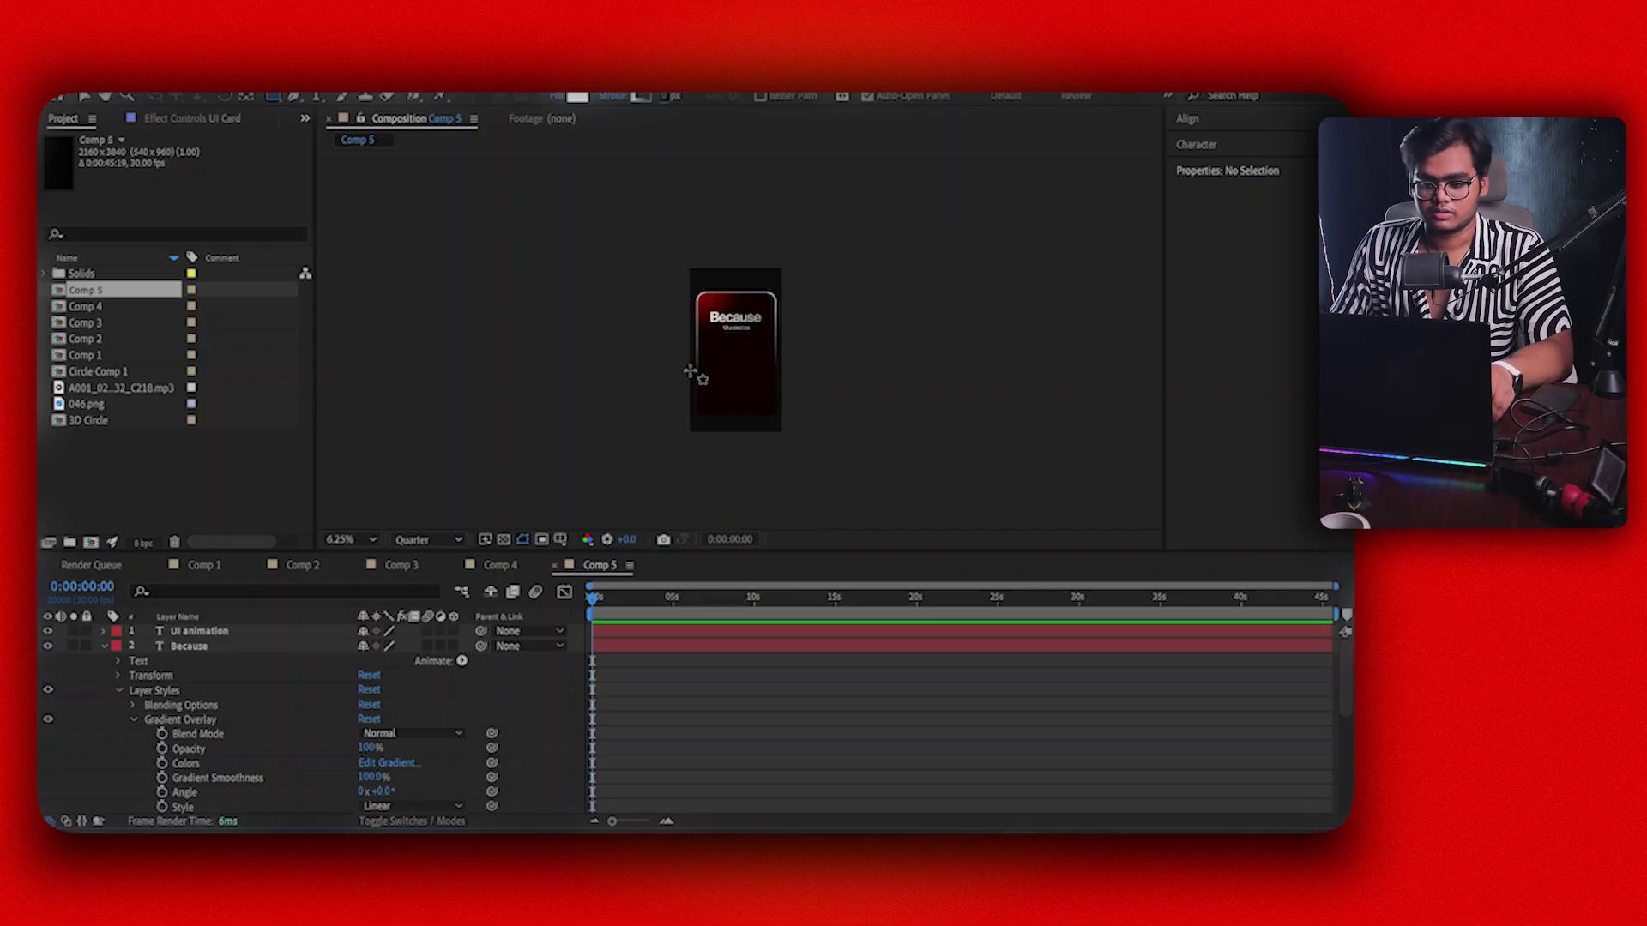
pyautogui.scroll(4, 716, 382)
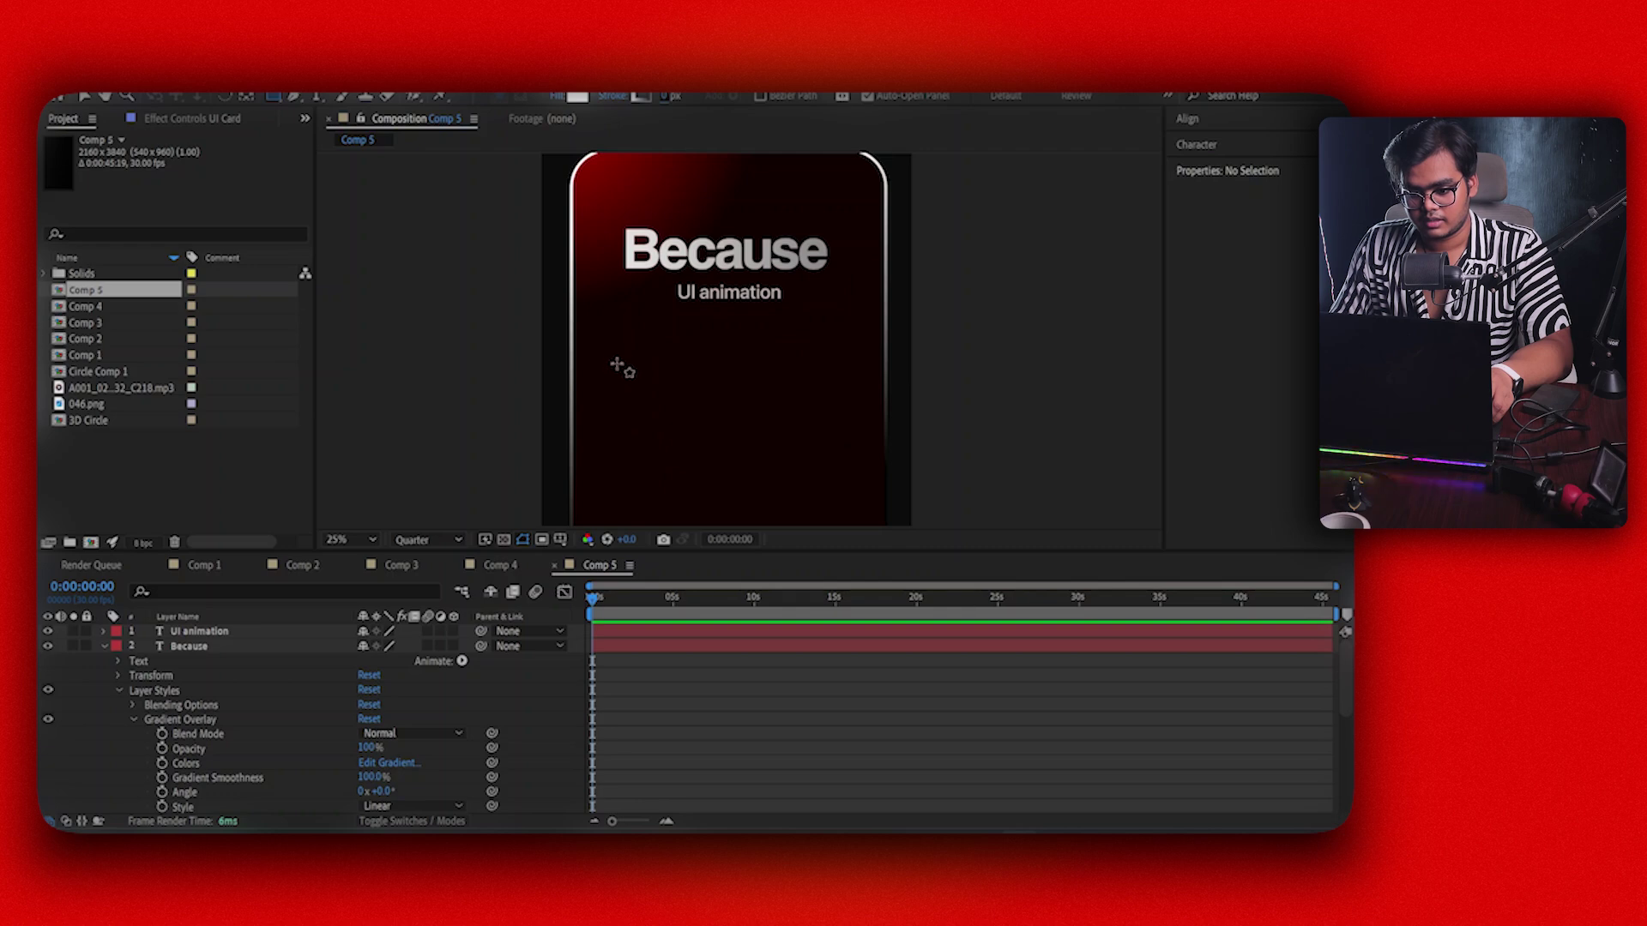
pyautogui.moveTo(617, 367); pyautogui.dragTo(853, 407)
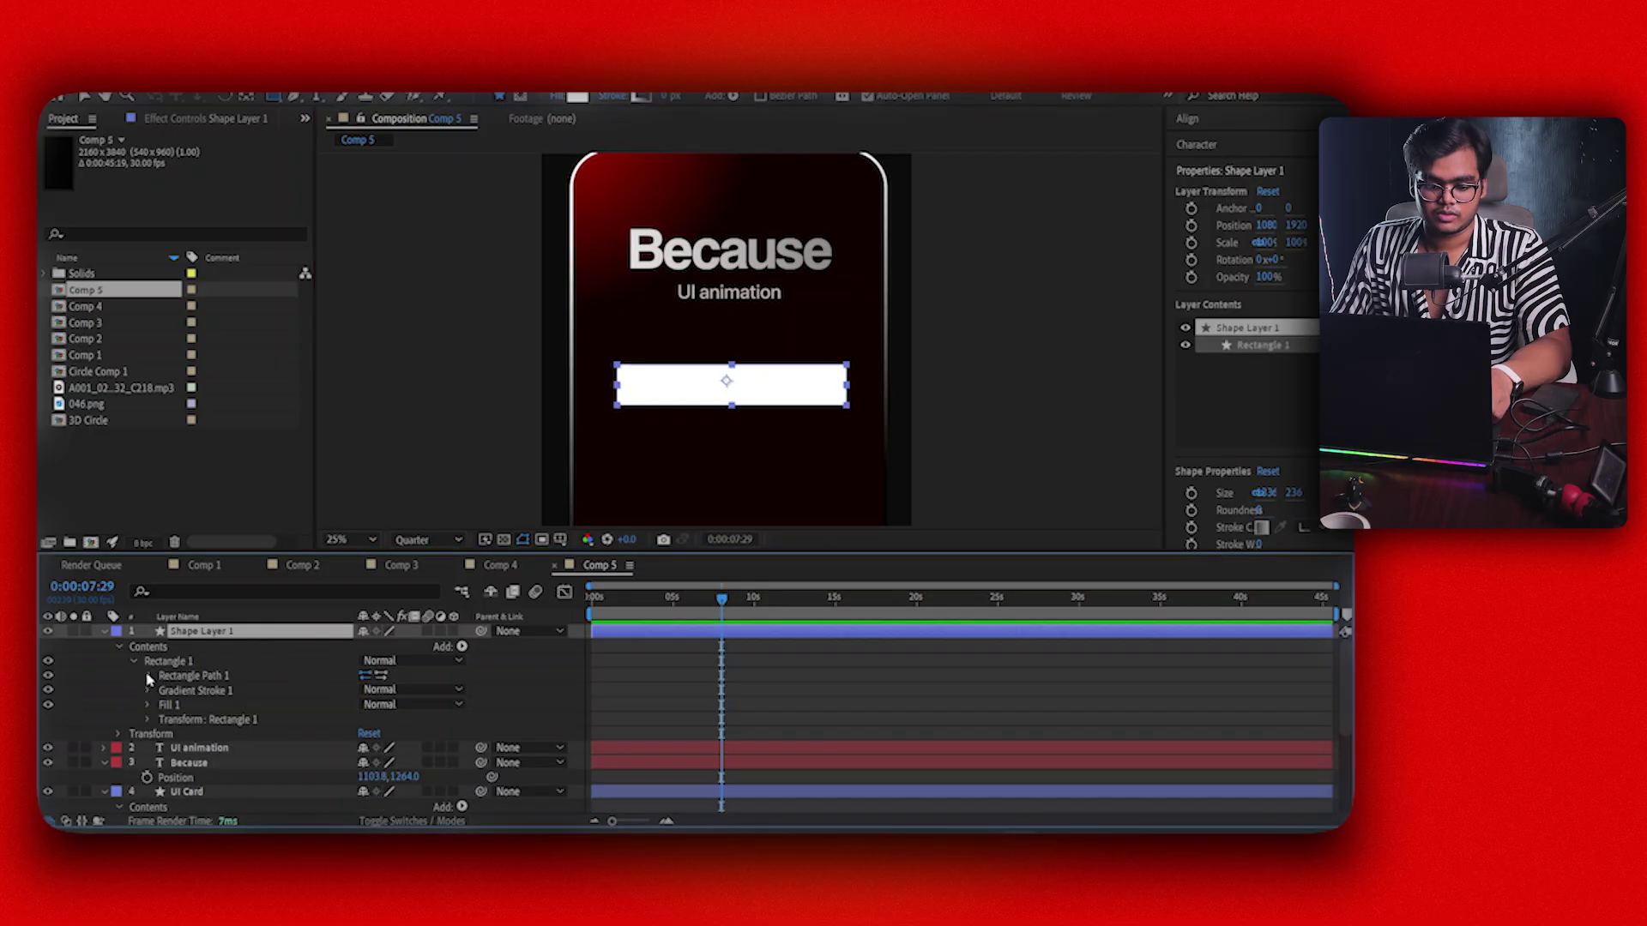
# Round the rectangle's ends into a pill shape with a Roundness of 192
pyautogui.click(148, 675)
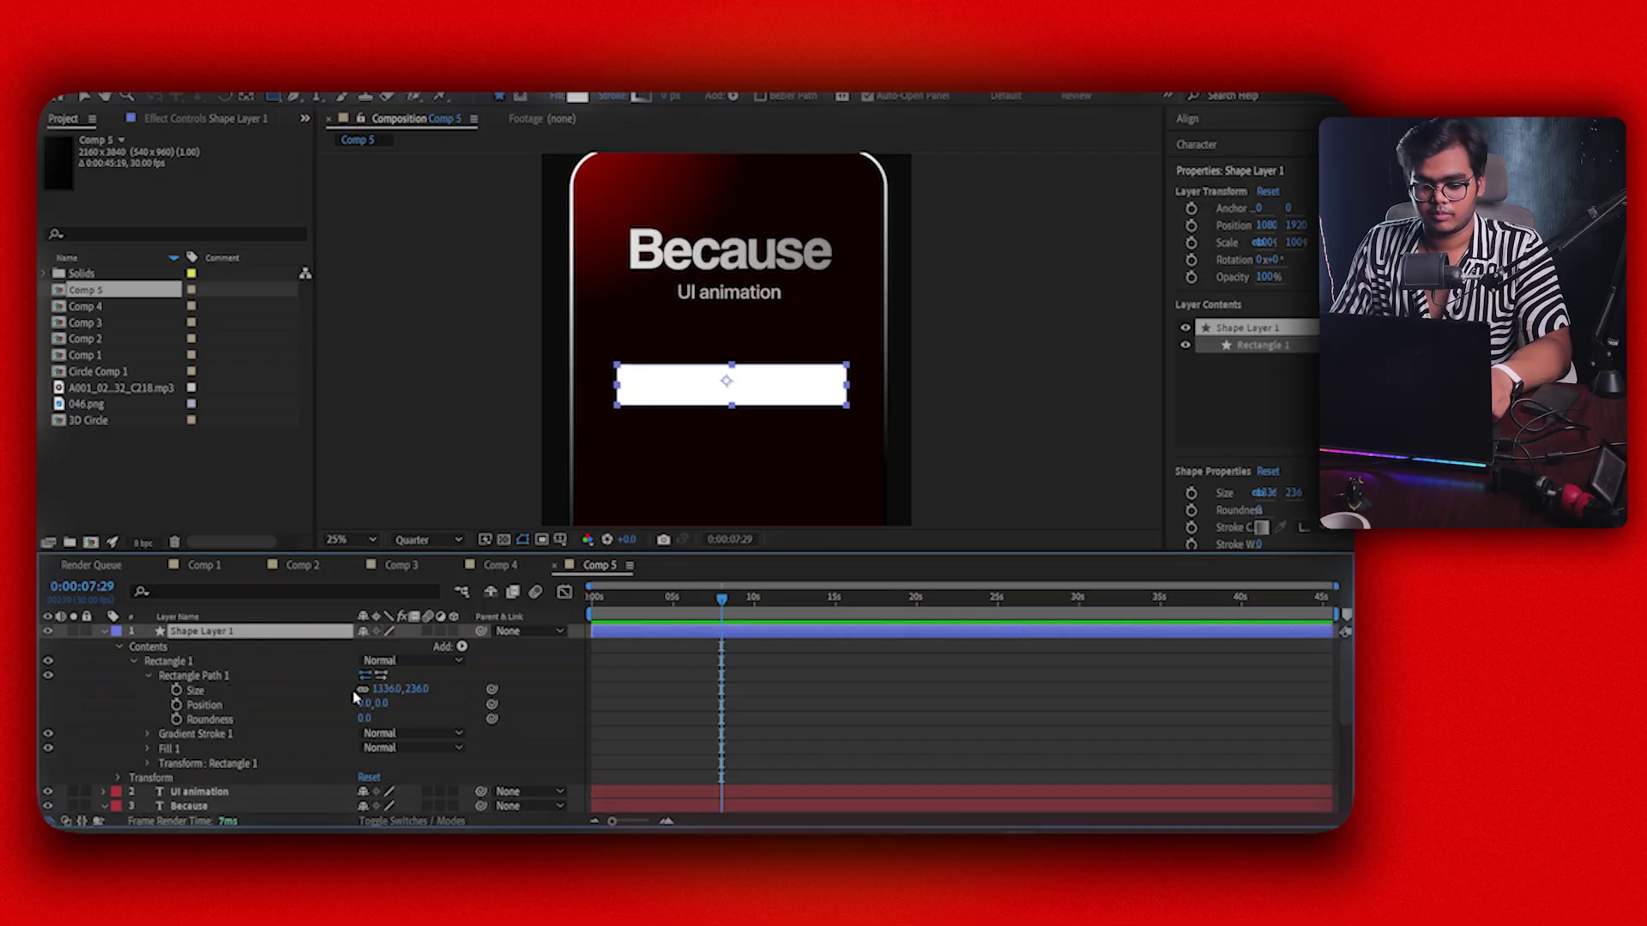
pyautogui.moveTo(364, 718); pyautogui.dragTo(506, 719)
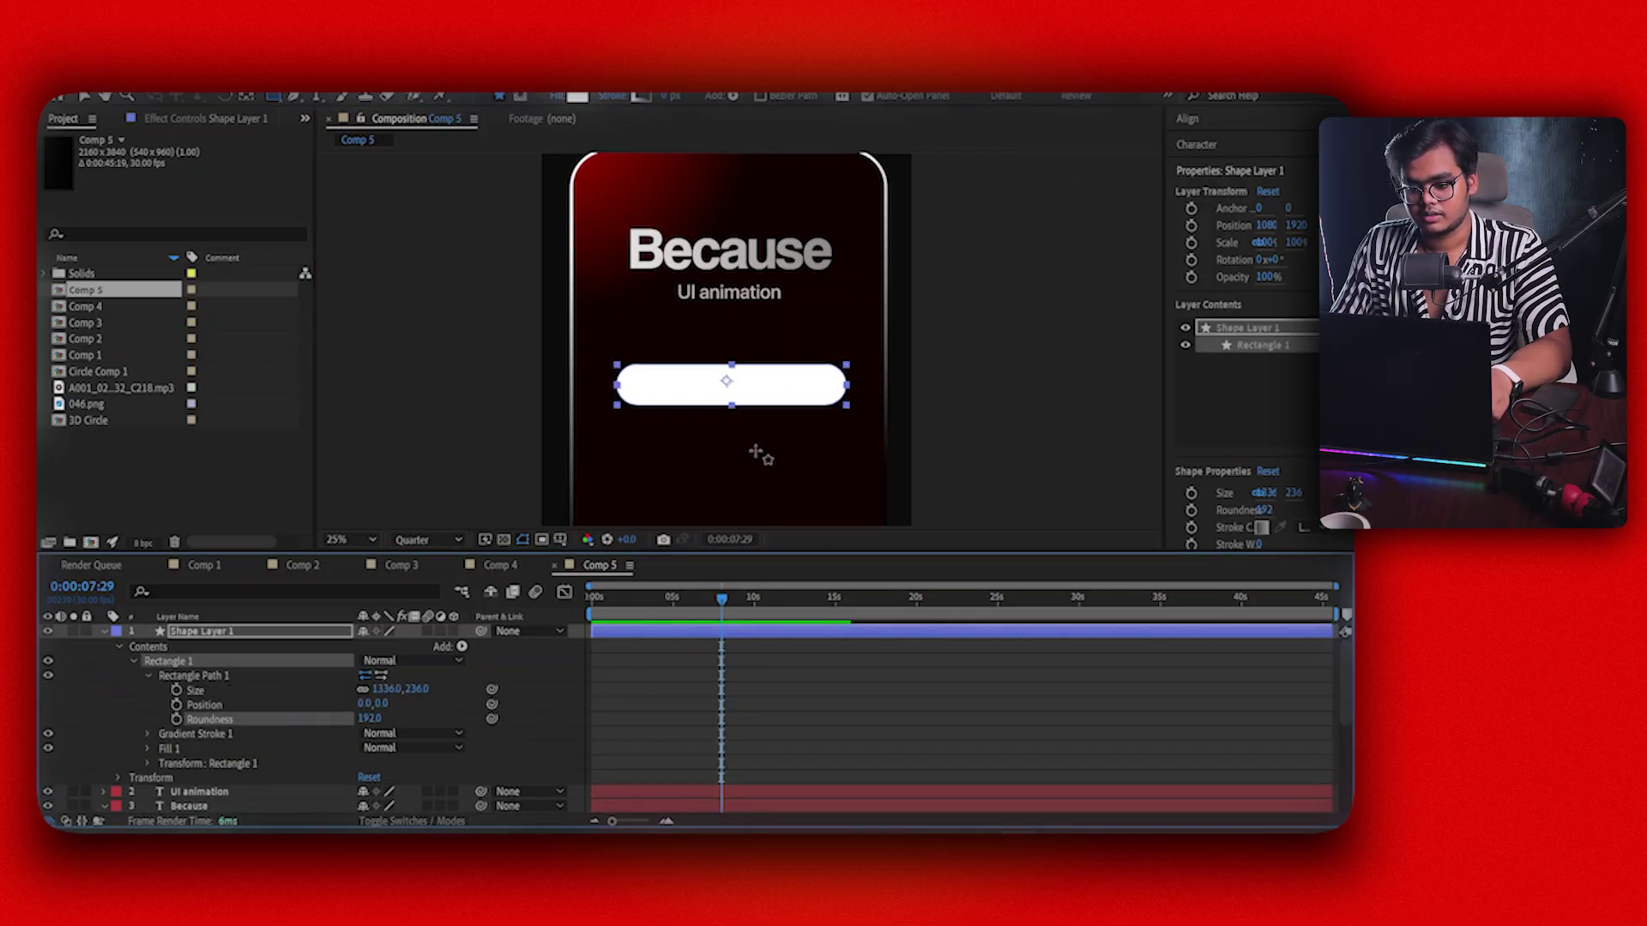
pyautogui.click(654, 736)
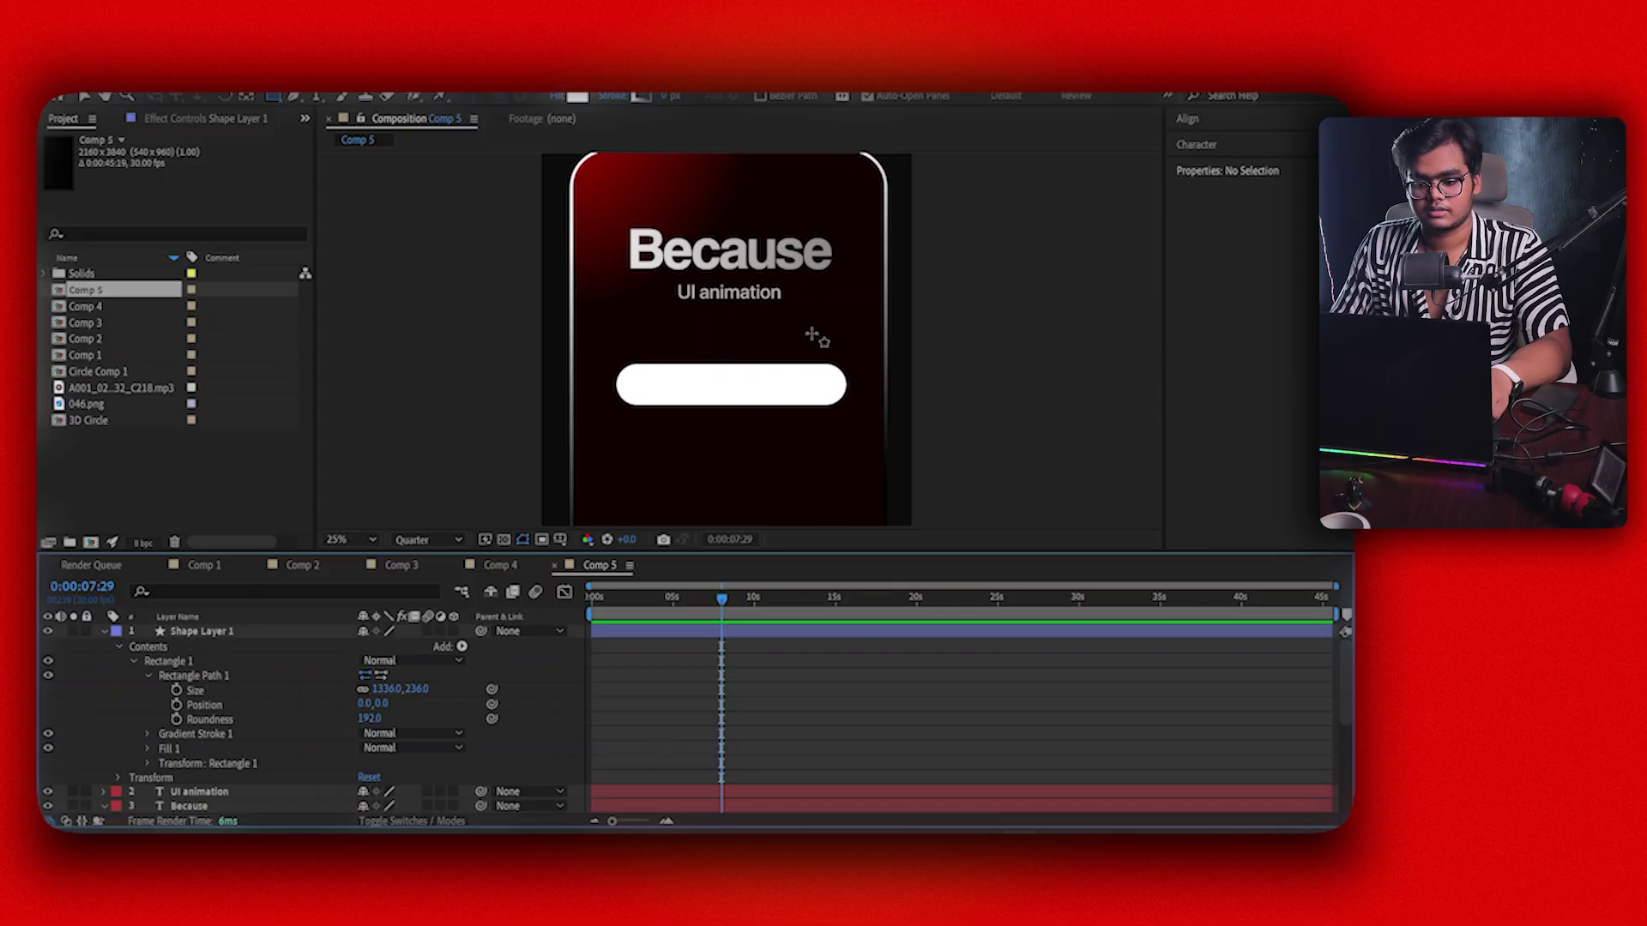
pyautogui.scroll(-1, 725, 386)
pyautogui.scroll(1, 729, 388)
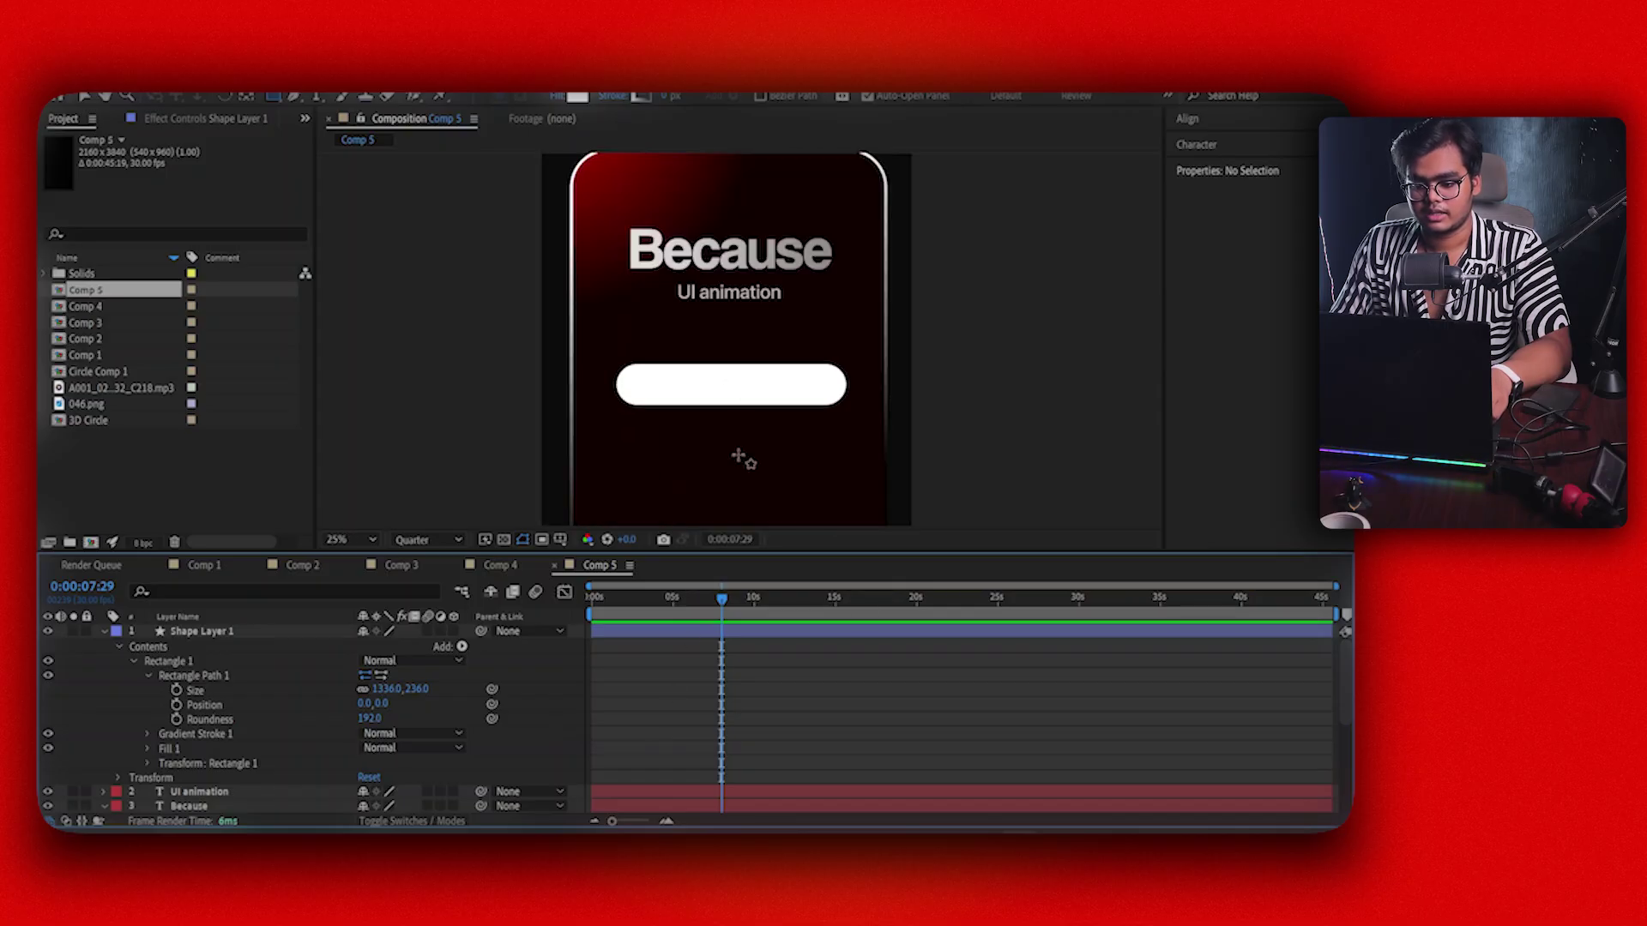
# Rename the rectangle's shape layer to Name Box1 and move its anchor point to the centre of the pill
pyautogui.click(270, 633)
pyautogui.press('Return')
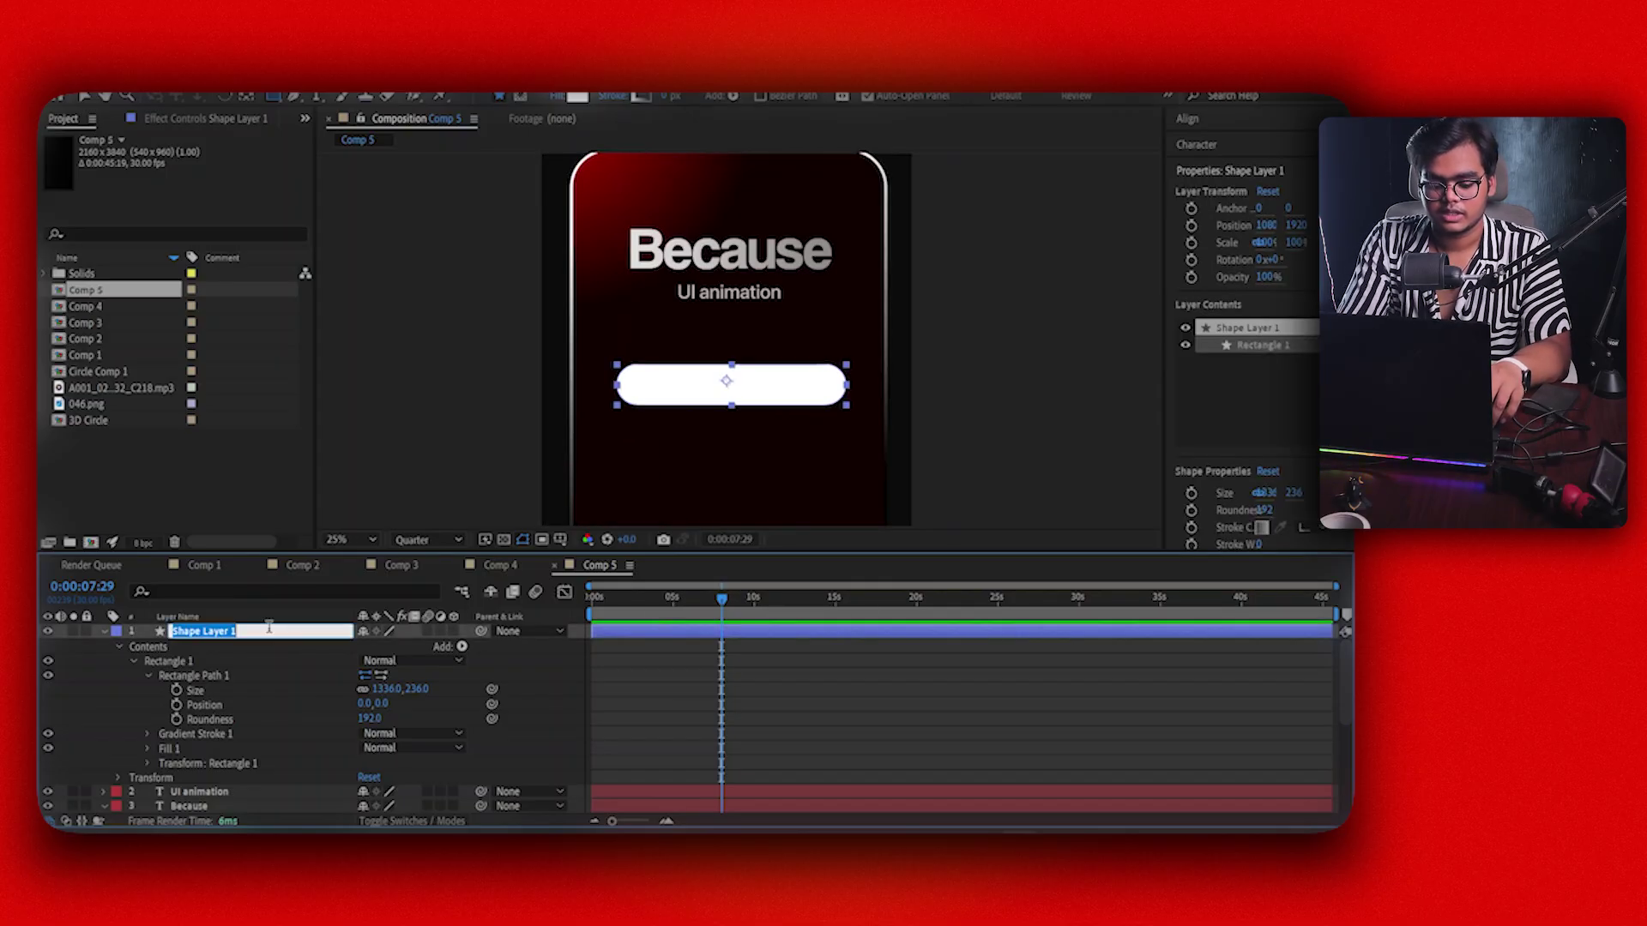
pyautogui.write('Name Box1')
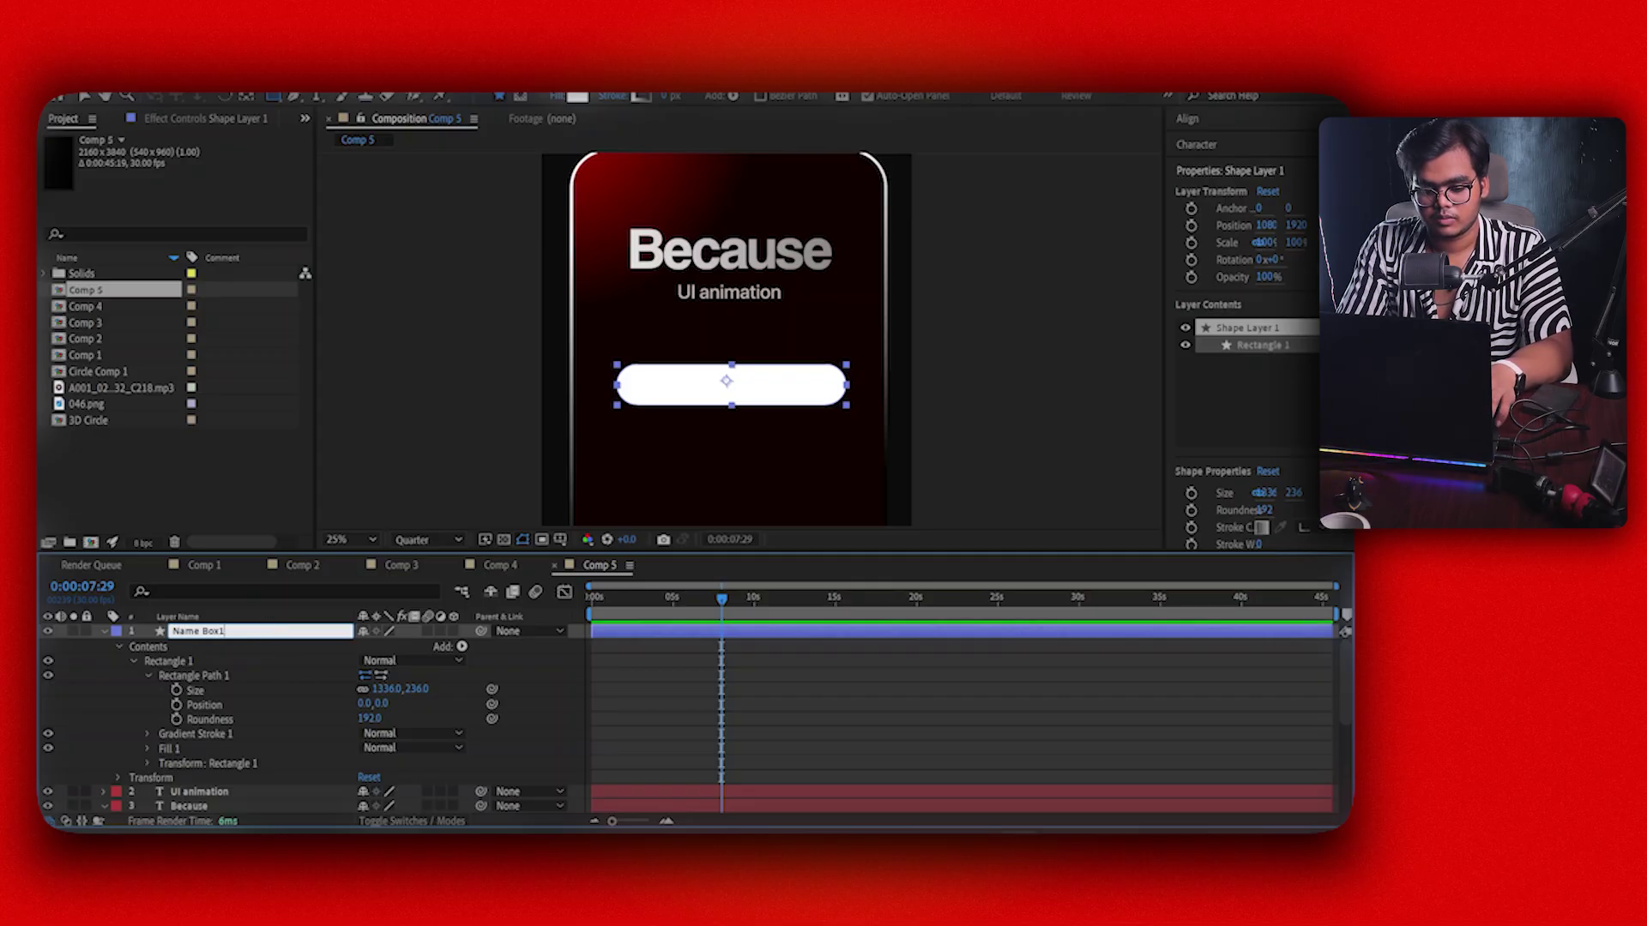
pyautogui.press('Return')
pyautogui.press('y')
pyautogui.moveTo(726, 381); pyautogui.dragTo(734, 385)
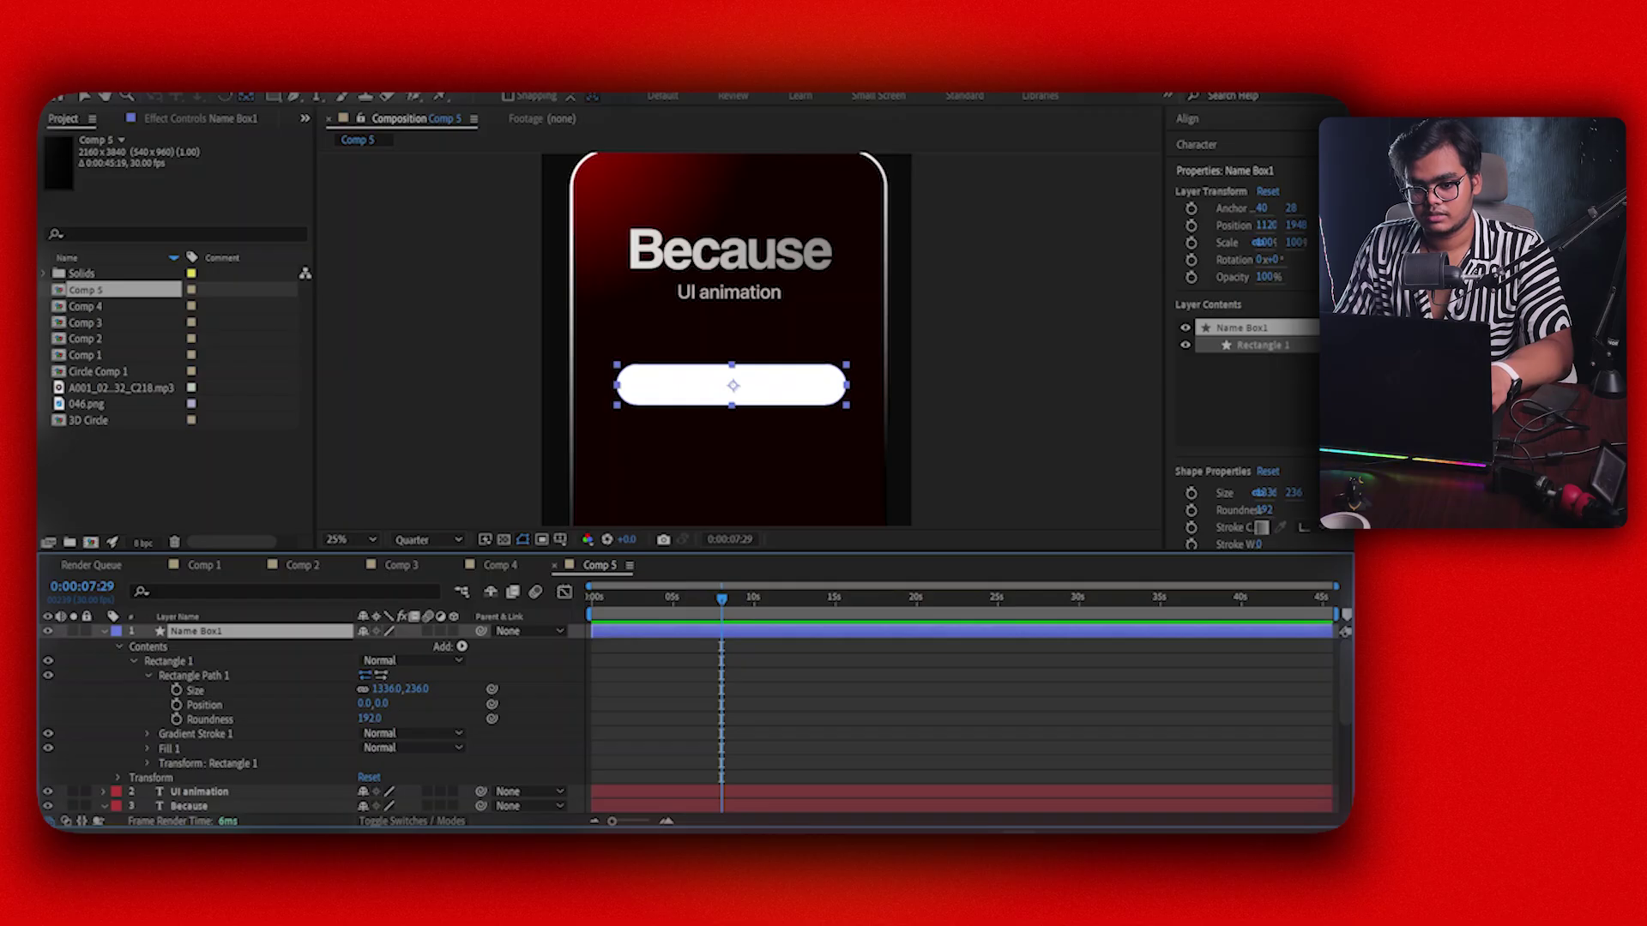
# Change the fill colour of the Name Box1 shape to dark grey 606060
pyautogui.press('v')
pyautogui.click(710, 96)
pyautogui.moveTo(96, 420); pyautogui.dragTo(39, 497)
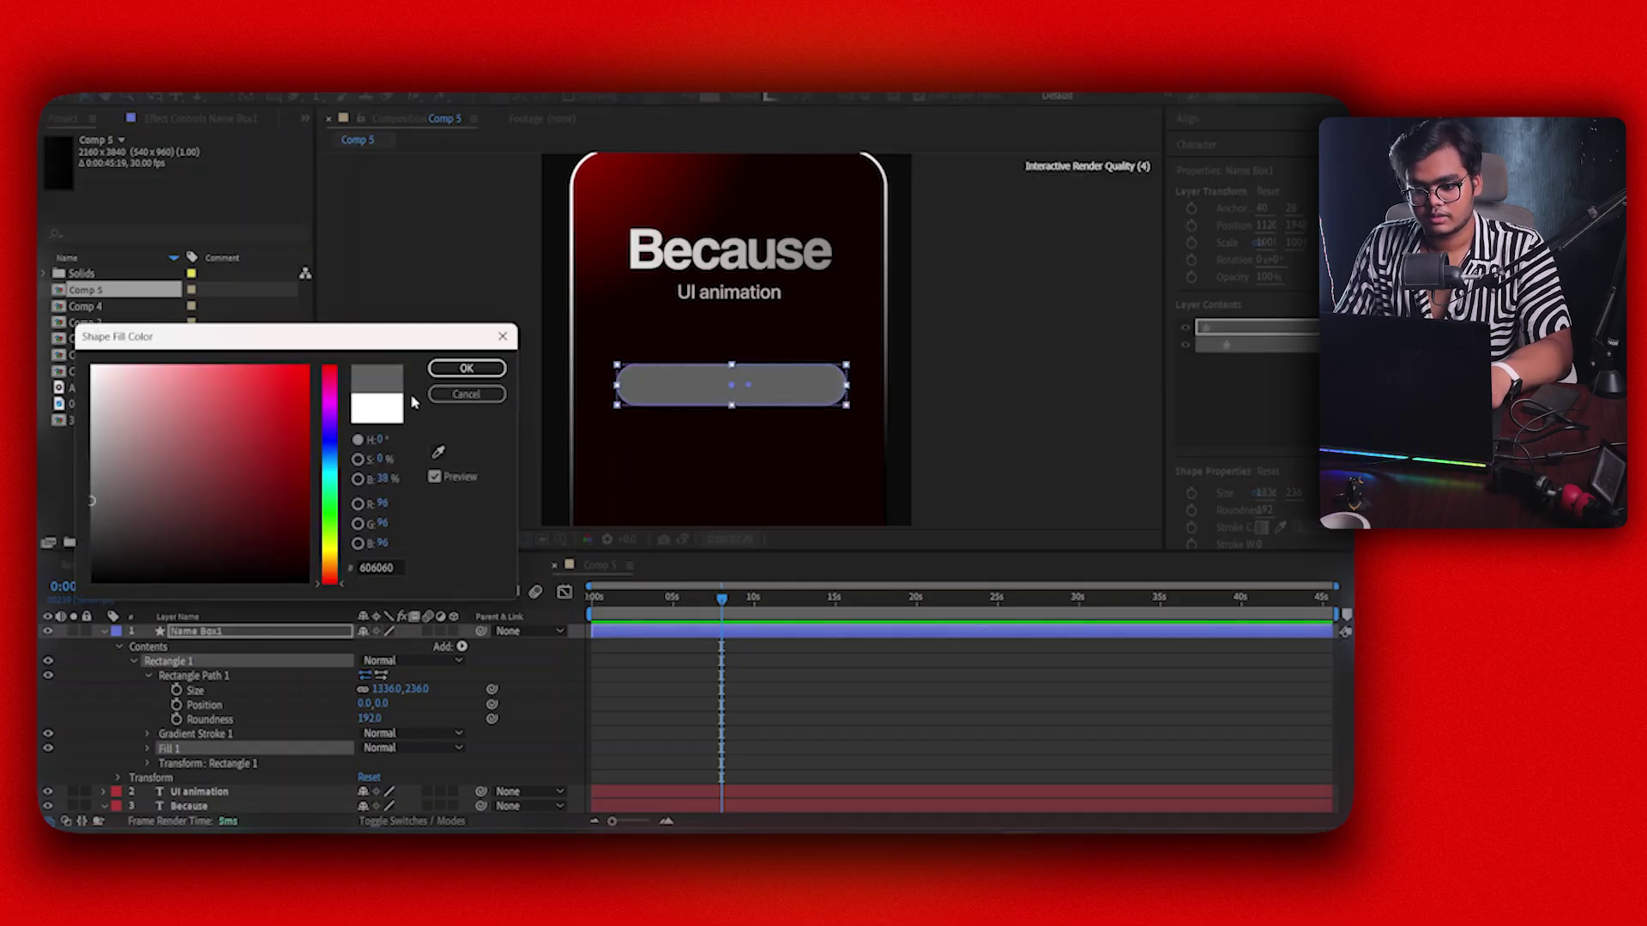
pyautogui.click(466, 368)
pyautogui.click(781, 727)
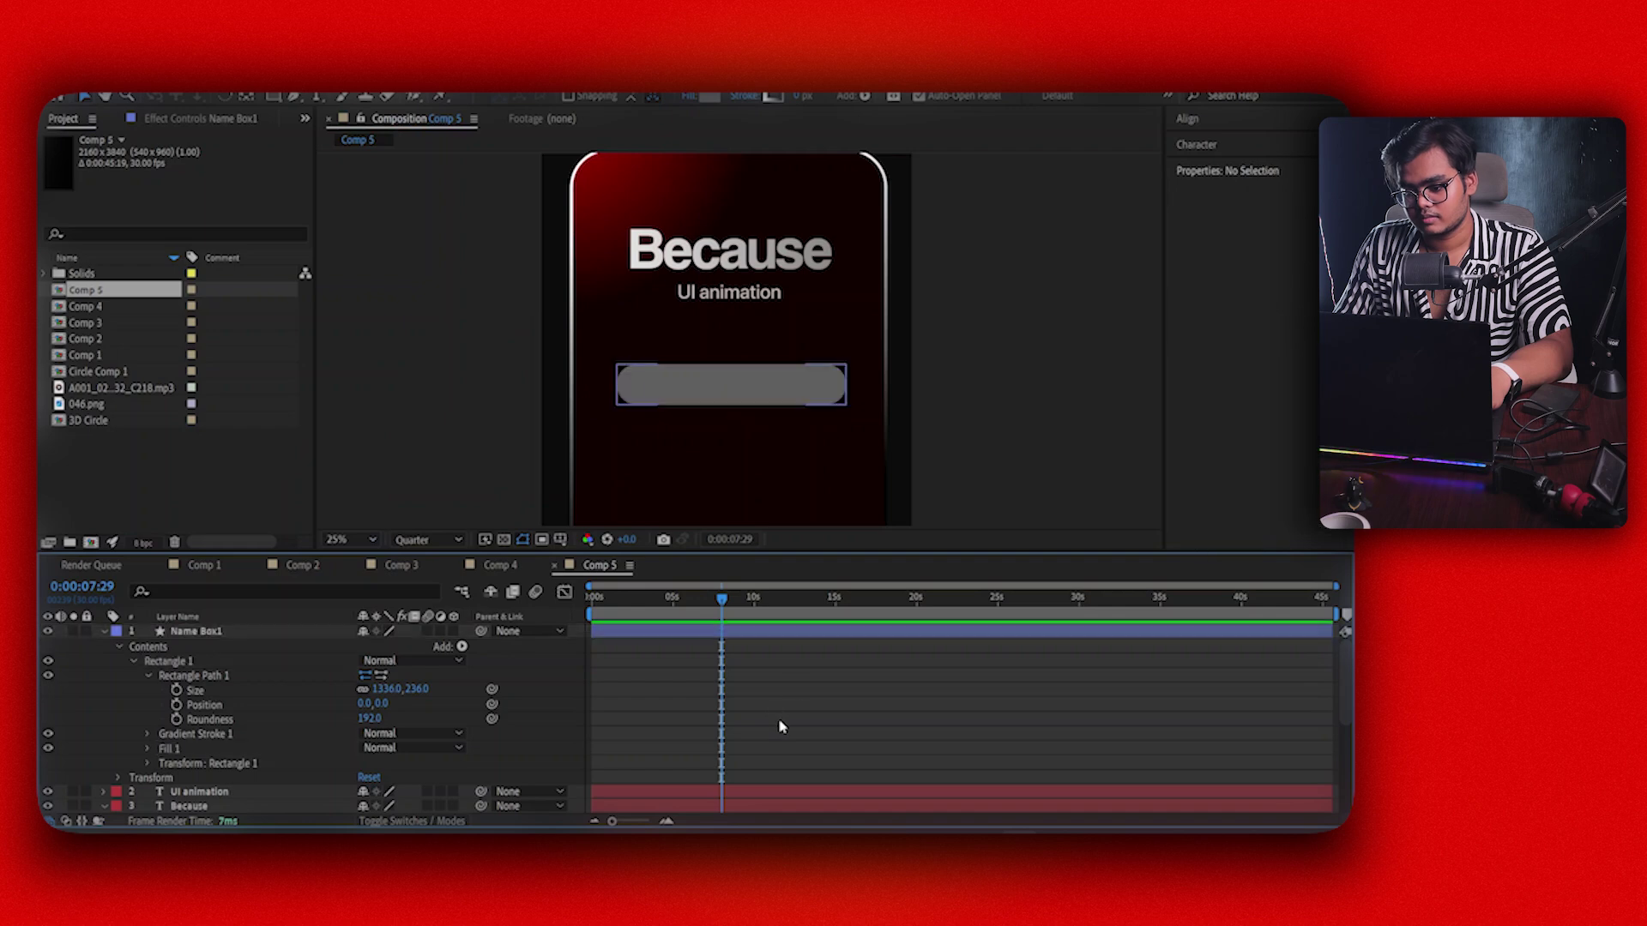
# Duplicate the Name Box1 layer and move the copy down below the original to position 1120, 2336
pyautogui.moveTo(753, 463); pyautogui.dragTo(746, 370)
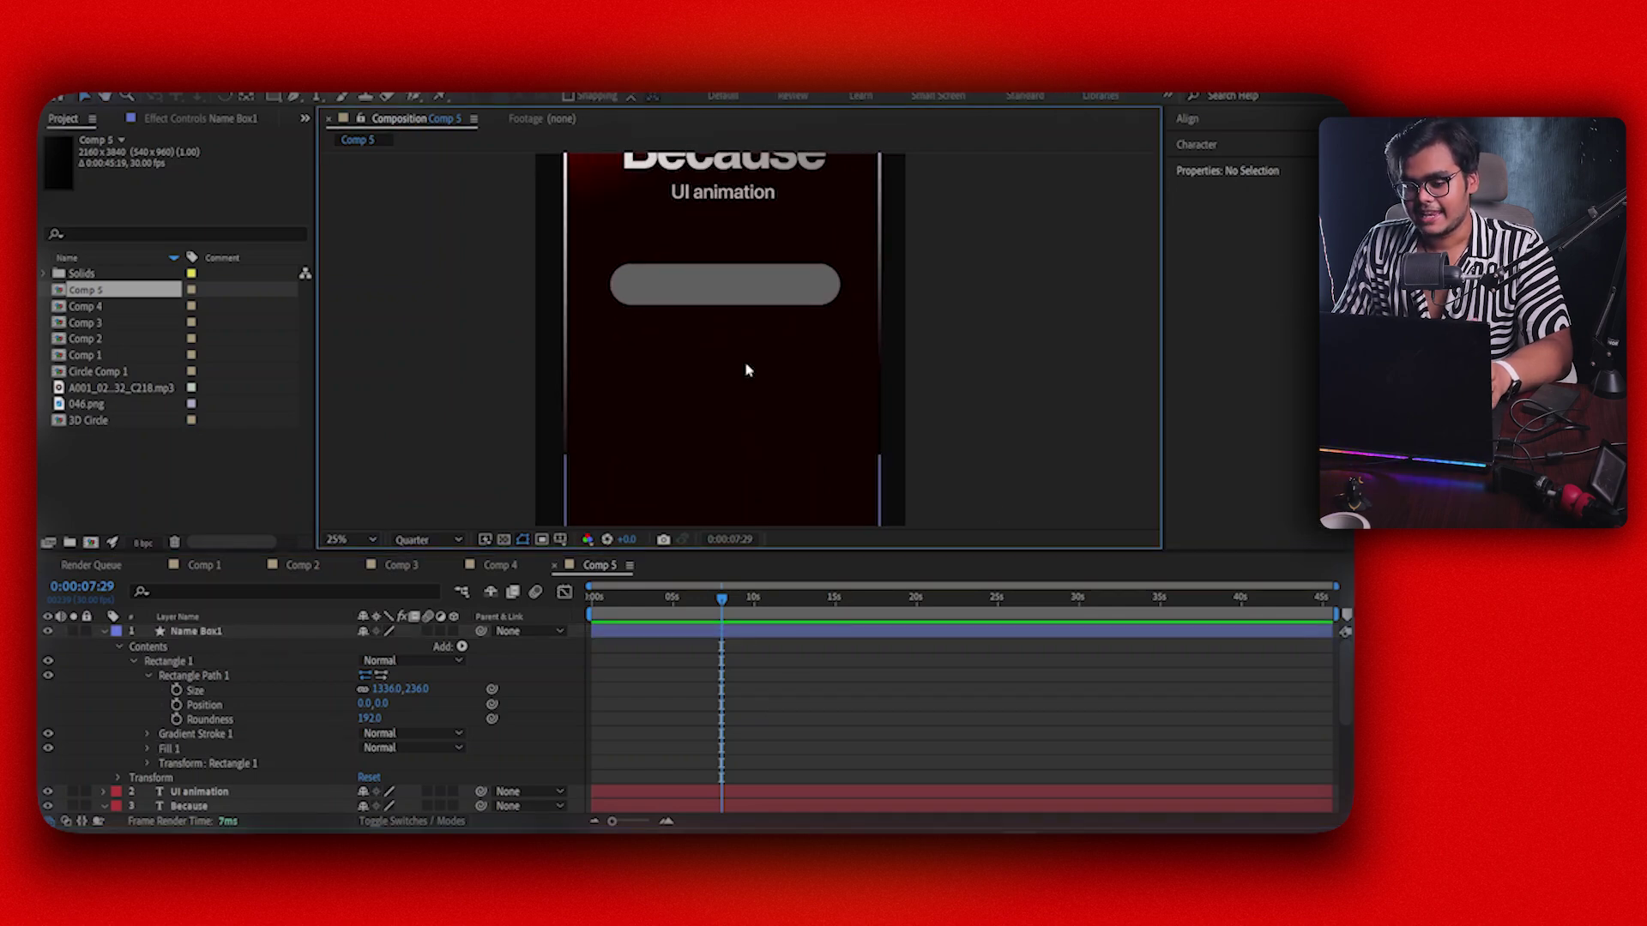
pyautogui.click(660, 633)
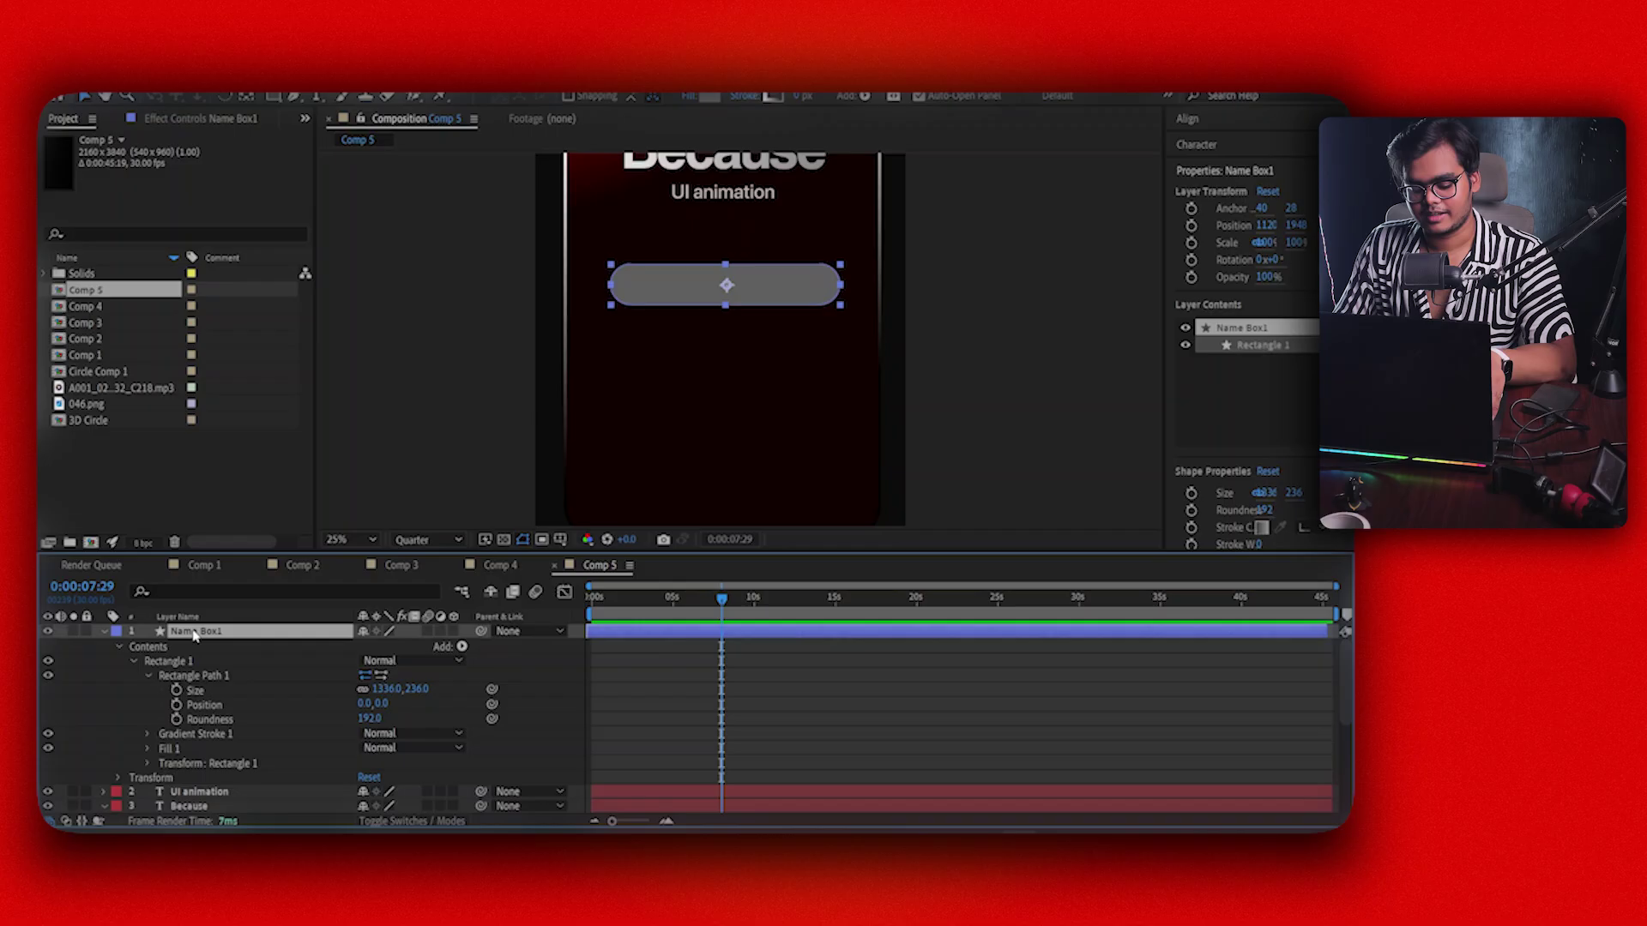
pyautogui.hotkey('ctrl', 'd')
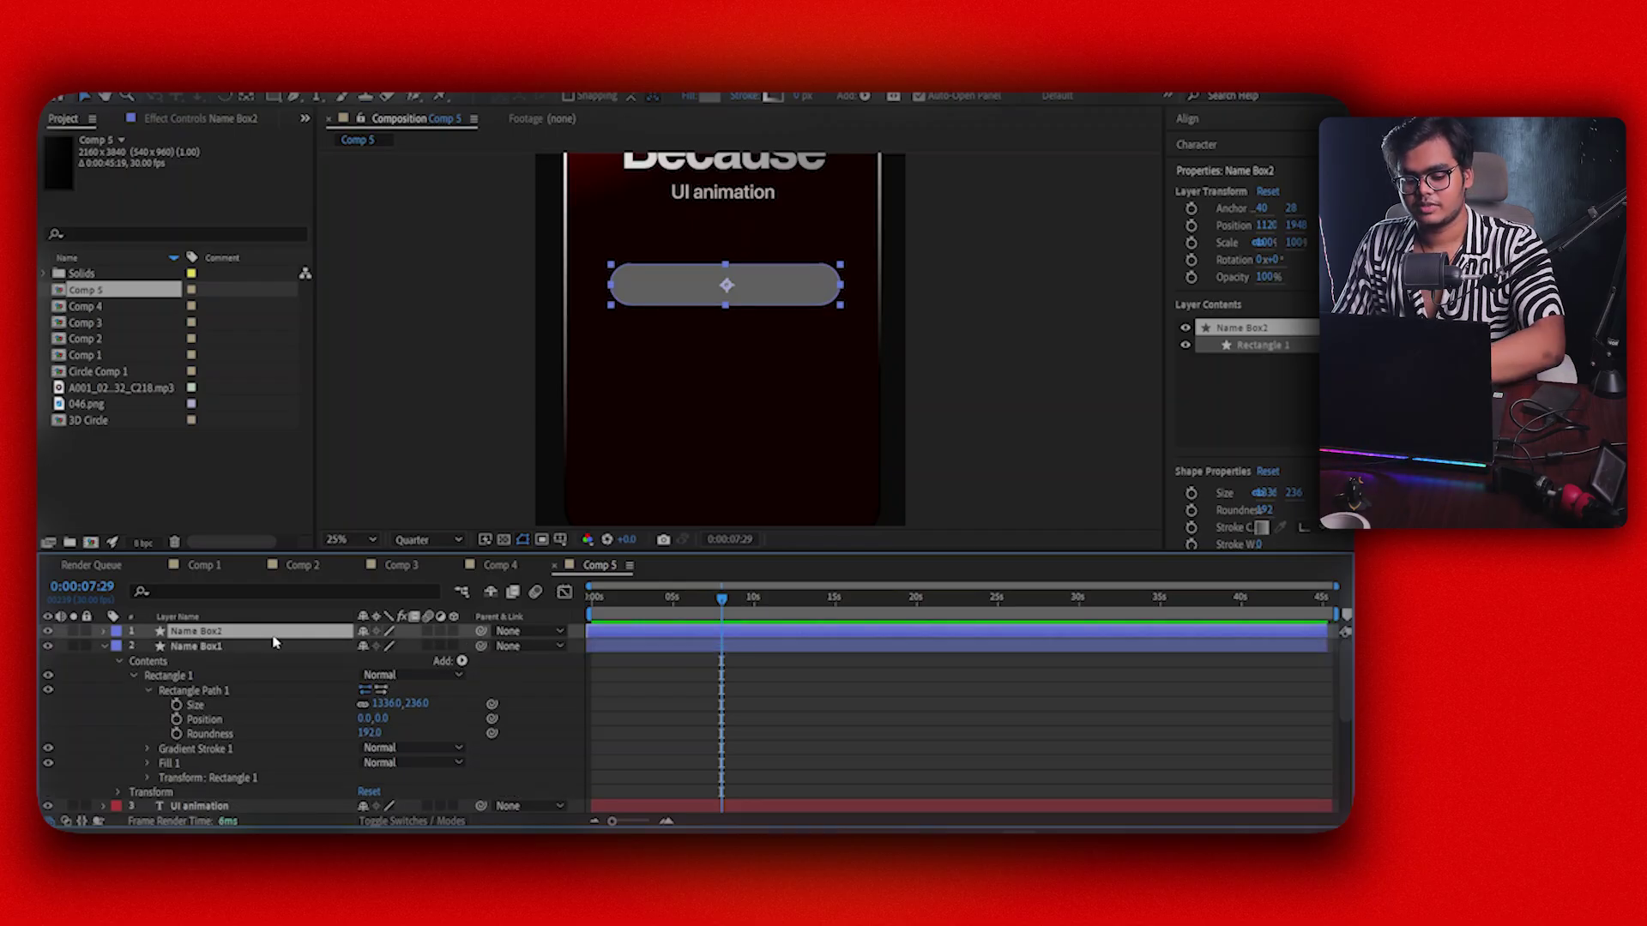
pyautogui.press('p')
pyautogui.moveTo(403, 645); pyautogui.dragTo(742, 635)
pyautogui.click(863, 714)
pyautogui.scroll(-1, 711, 301)
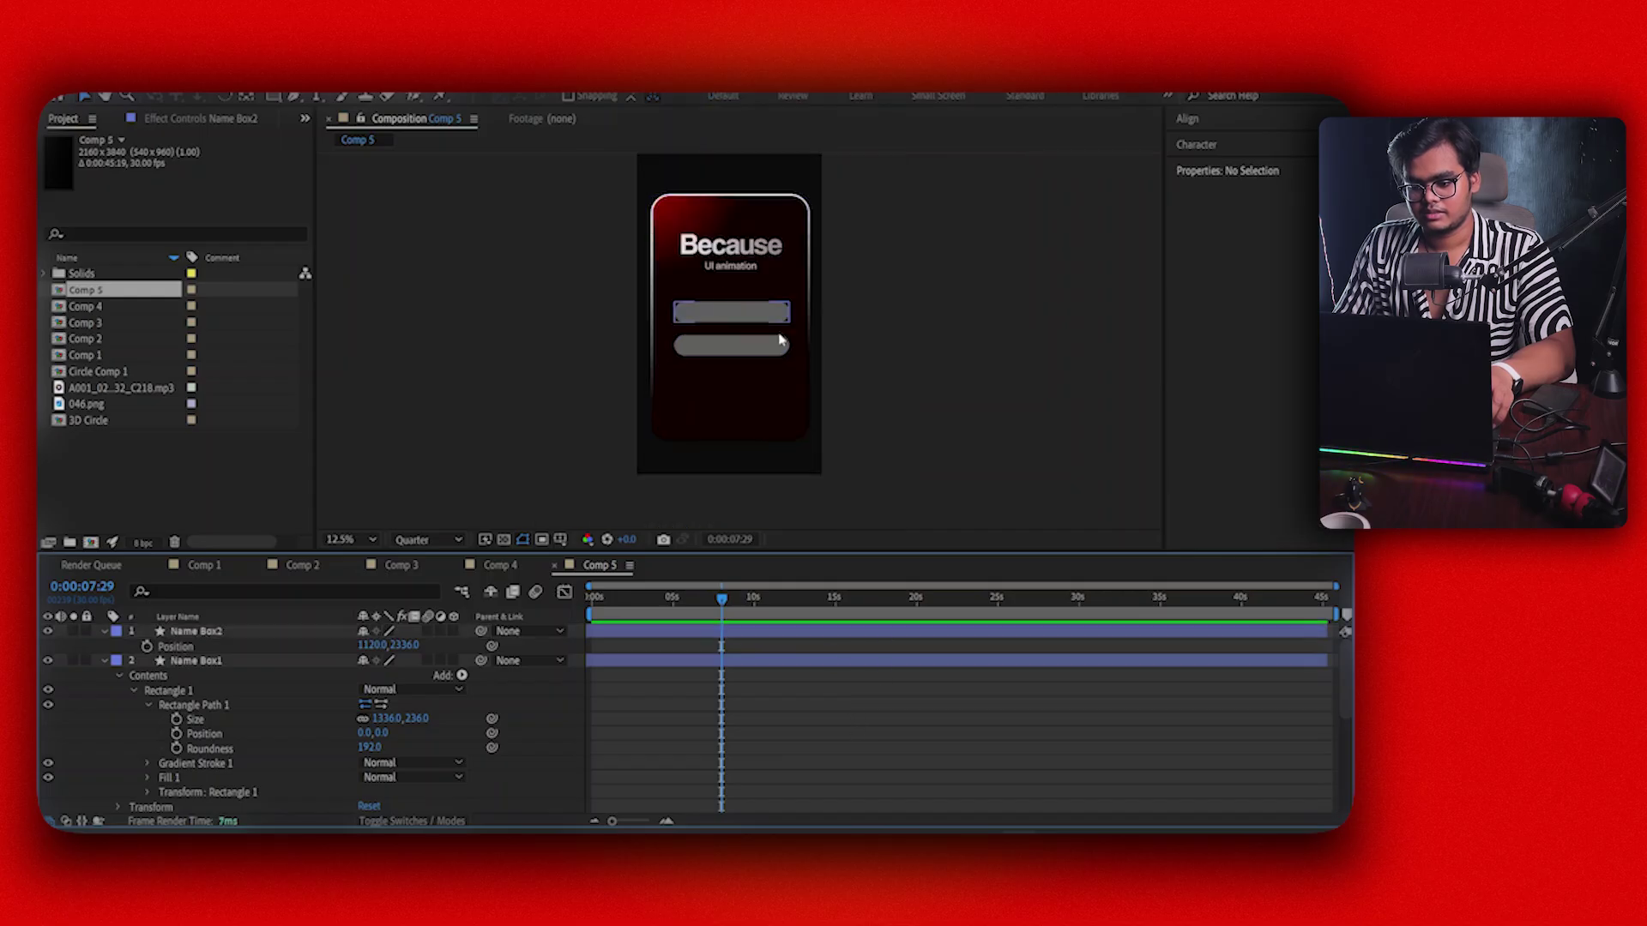
pyautogui.scroll(1, 798, 352)
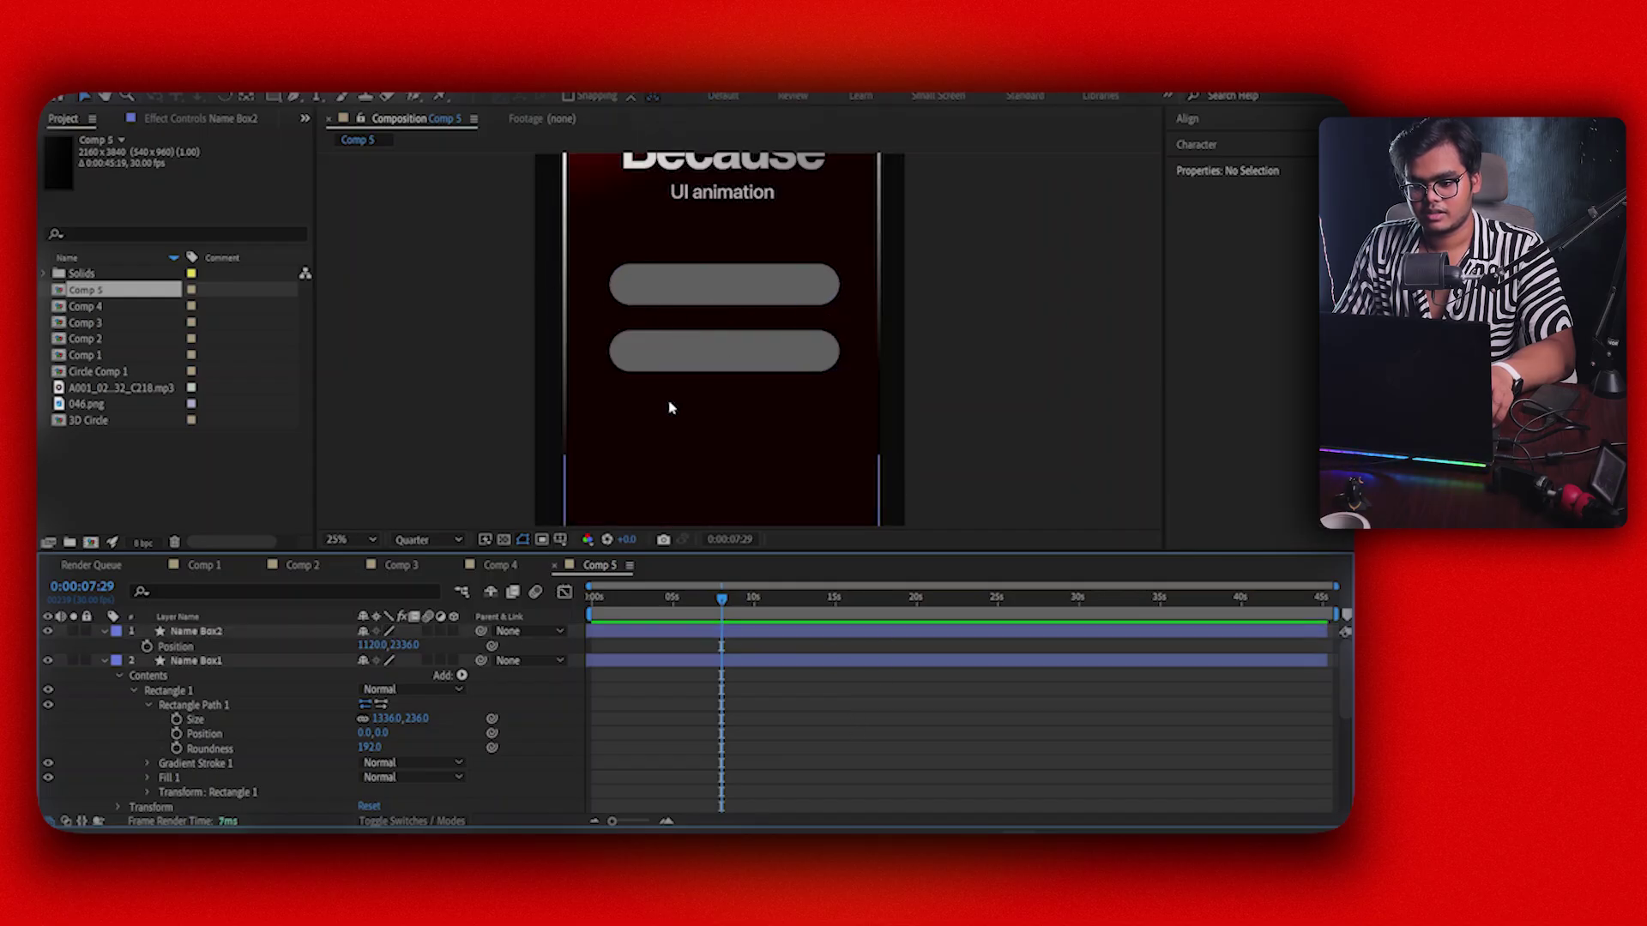
# Change the lower name box's fill to the darker grey 2F2F2F and copy that colour code
pyautogui.click(680, 635)
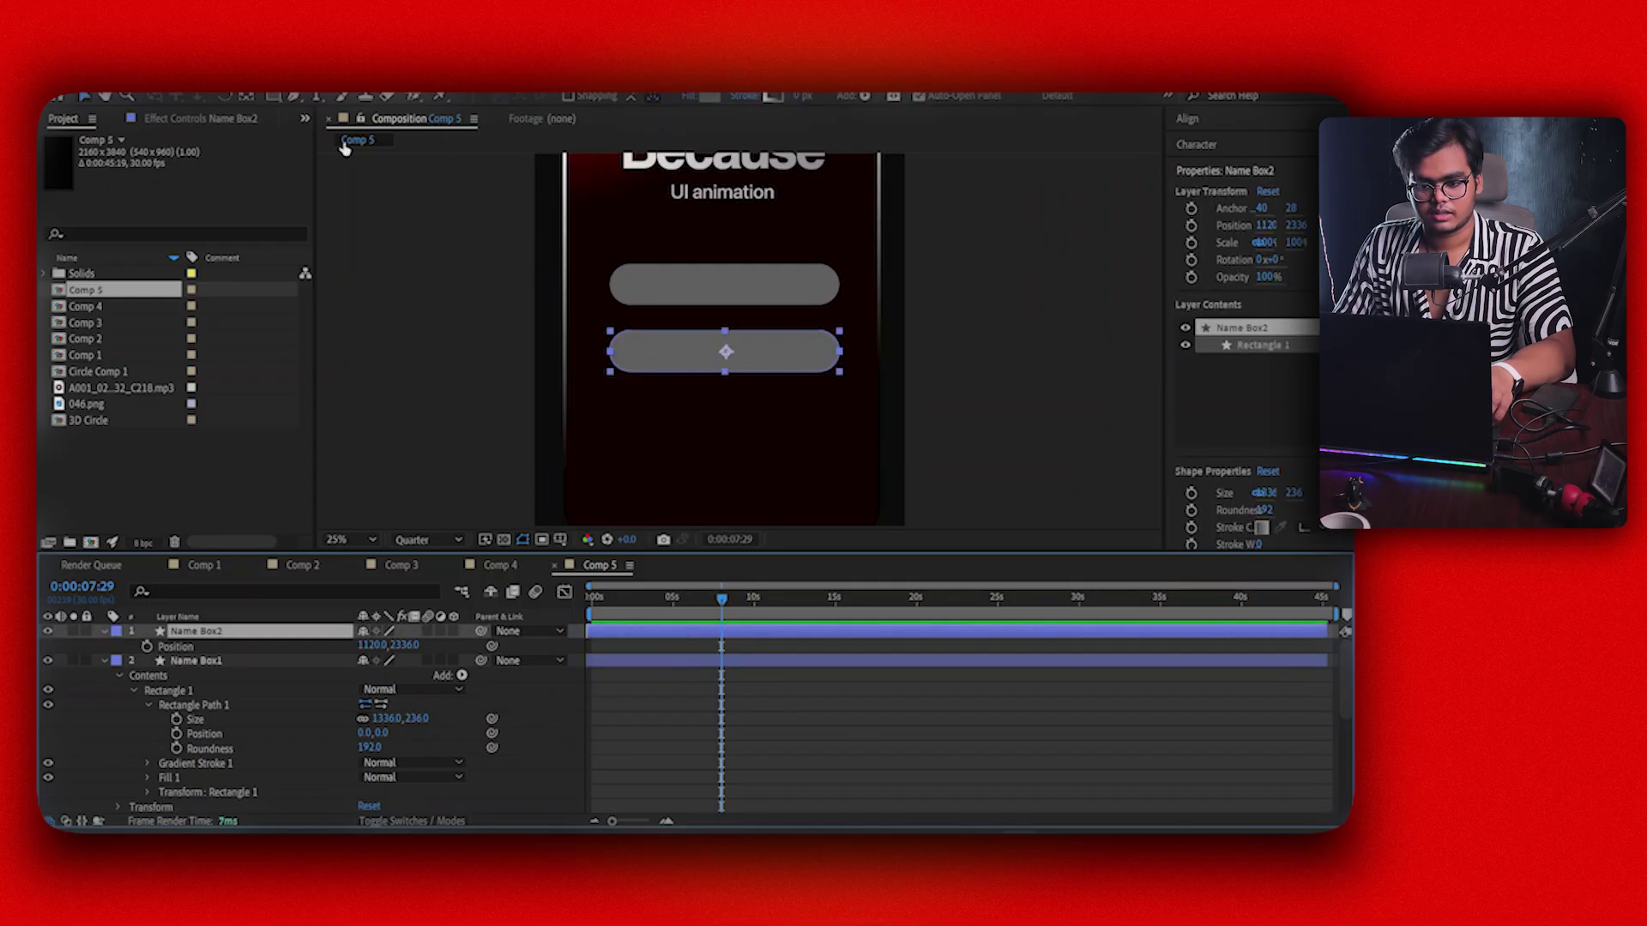
pyautogui.click(716, 97)
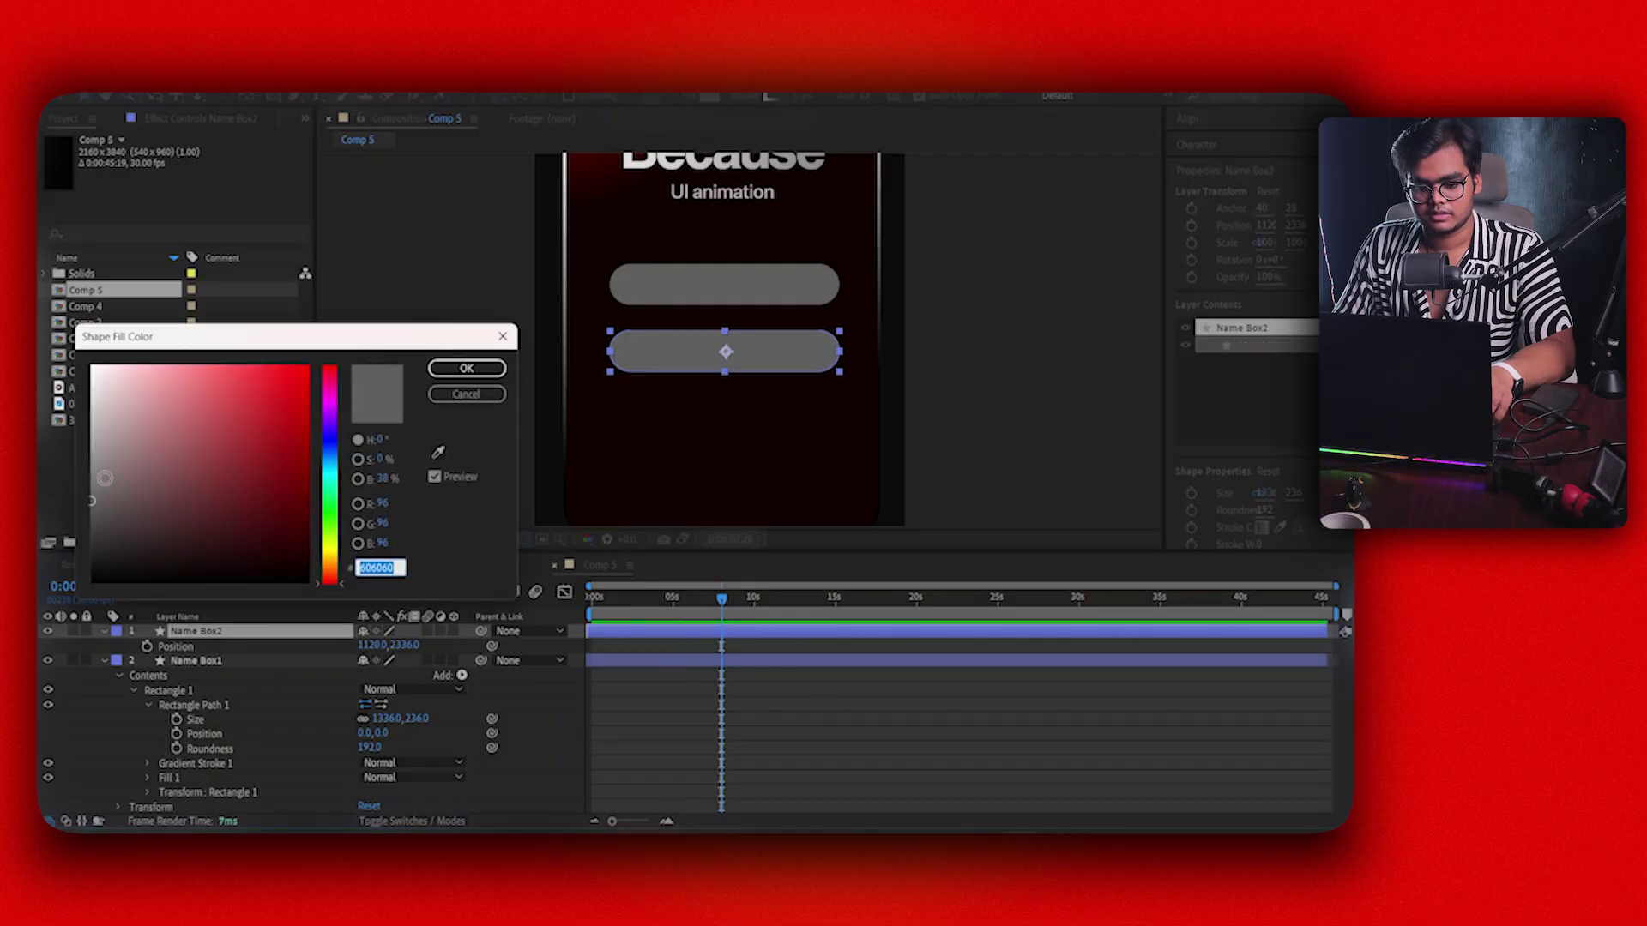
pyautogui.click(86, 532)
pyautogui.moveTo(87, 532); pyautogui.dragTo(82, 542)
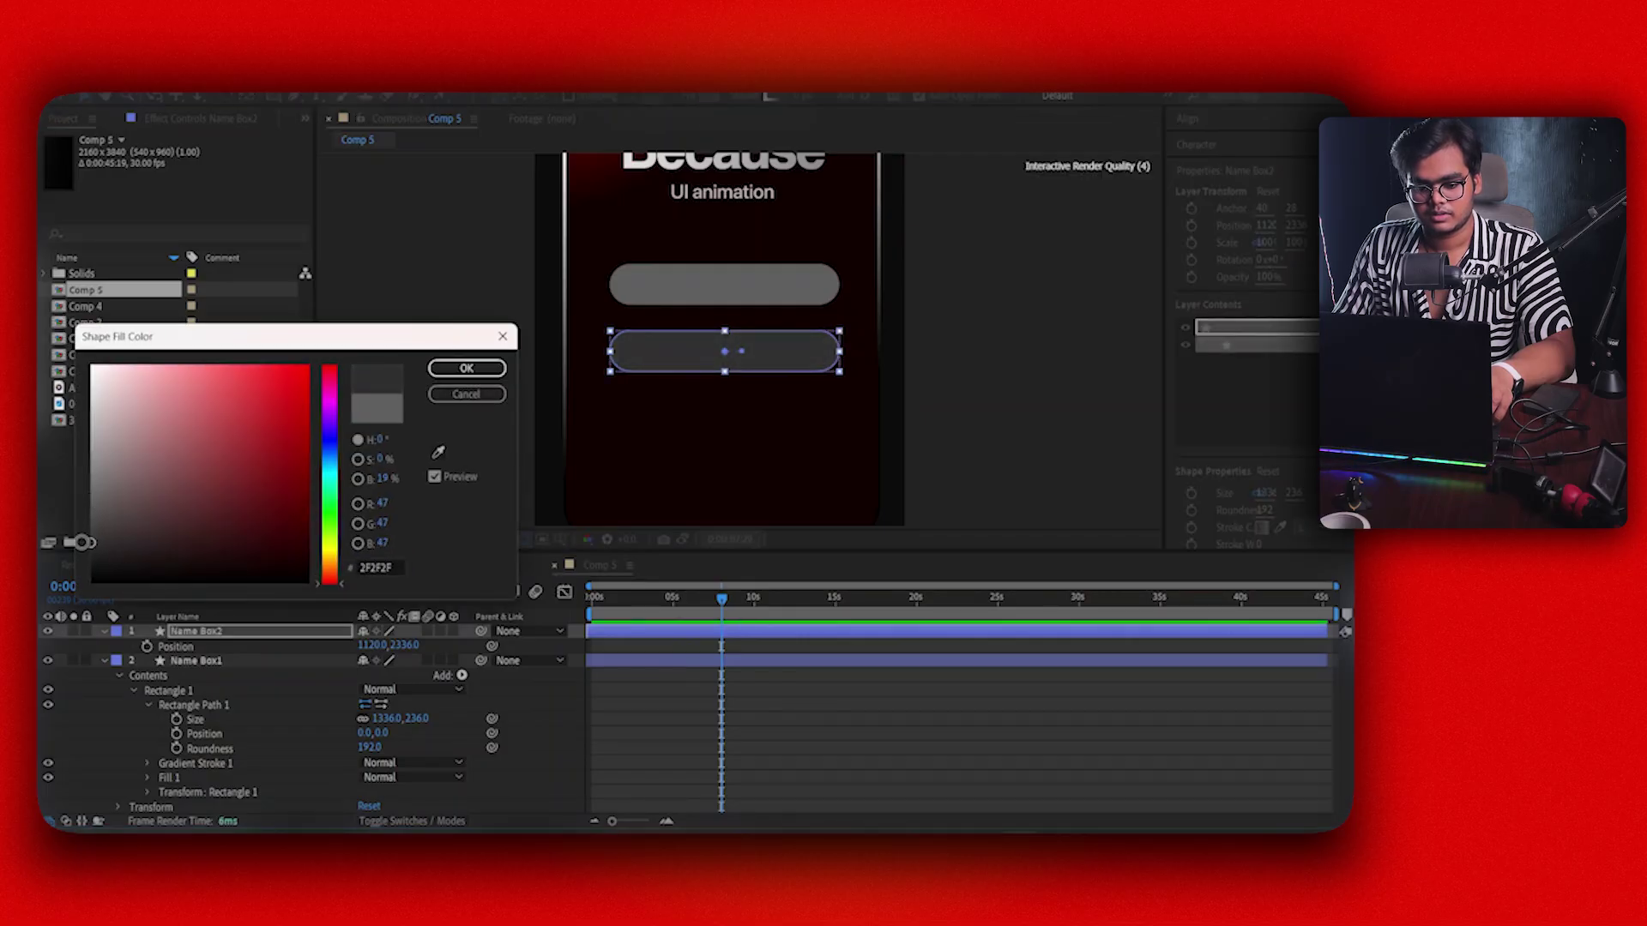
pyautogui.click(401, 565)
pyautogui.hotkey('ctrl', 'c')
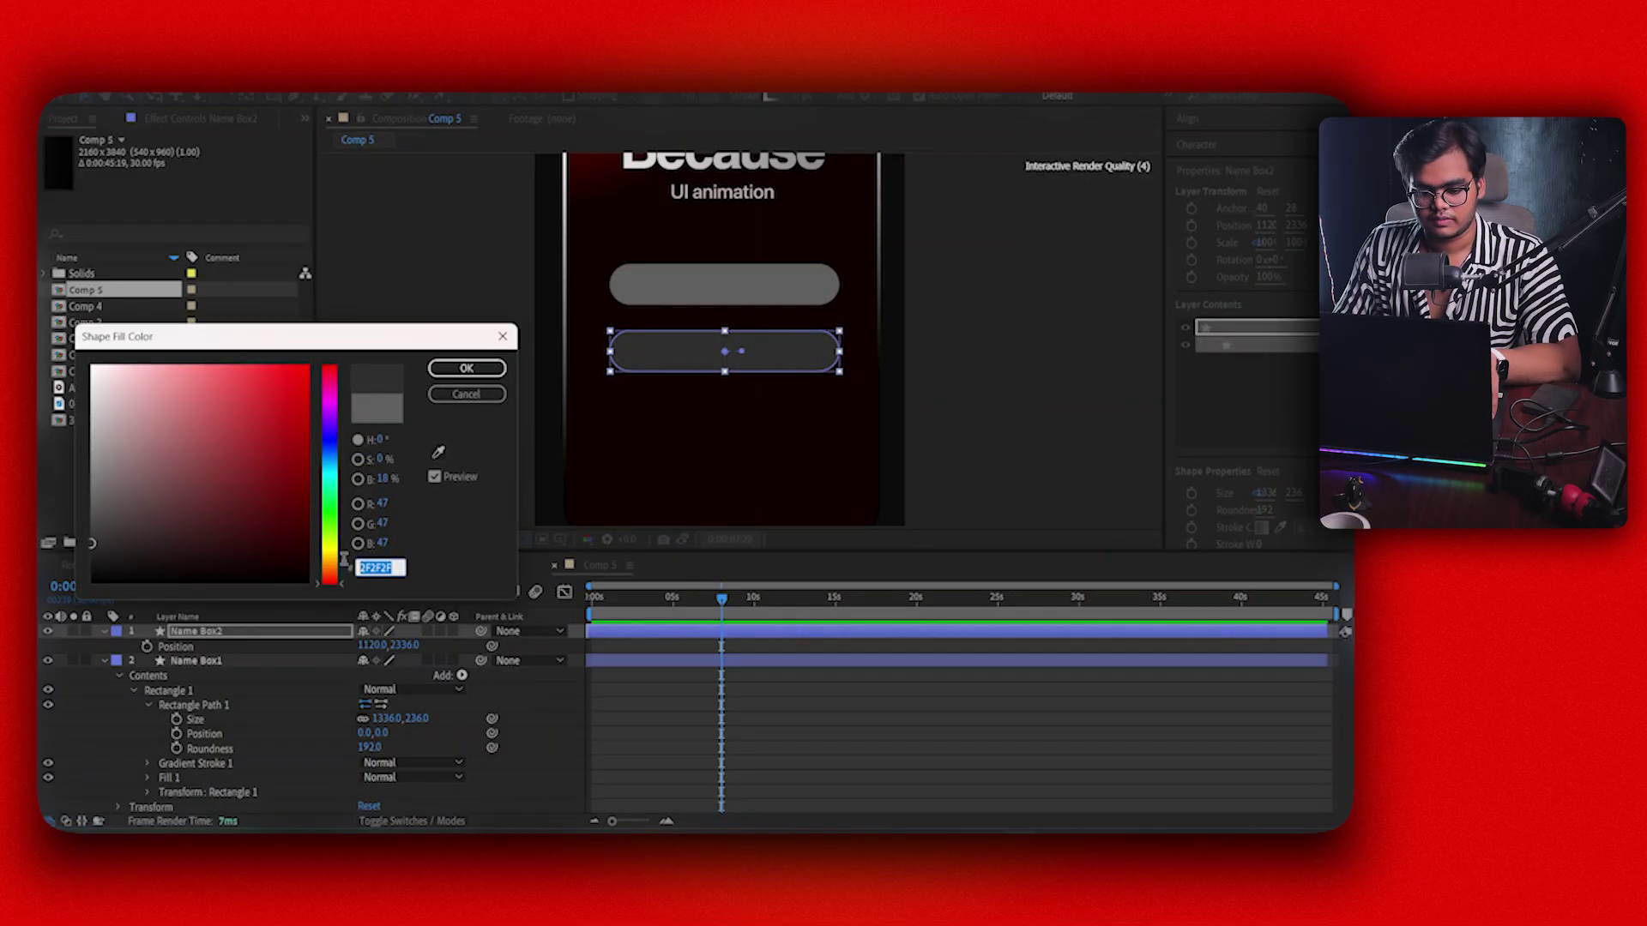
pyautogui.click(466, 369)
# Apply the copied fill colour 2F2F2F to the upper name box, Name Box1
pyautogui.click(719, 296)
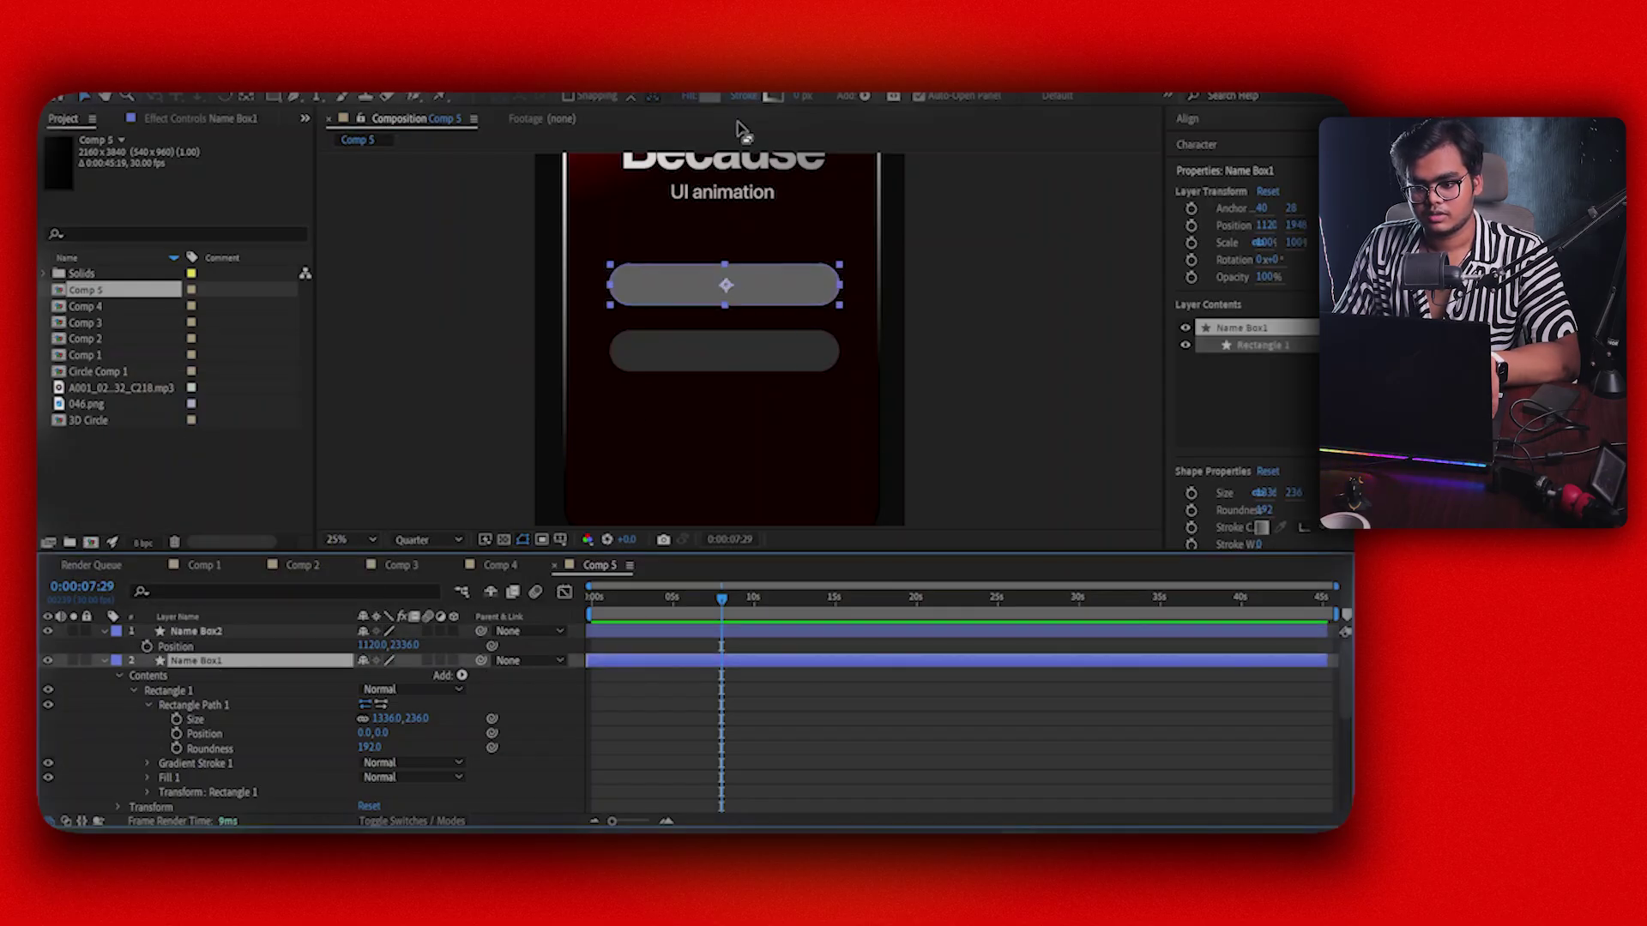
pyautogui.click(708, 99)
pyautogui.hotkey('ctrl', 'v')
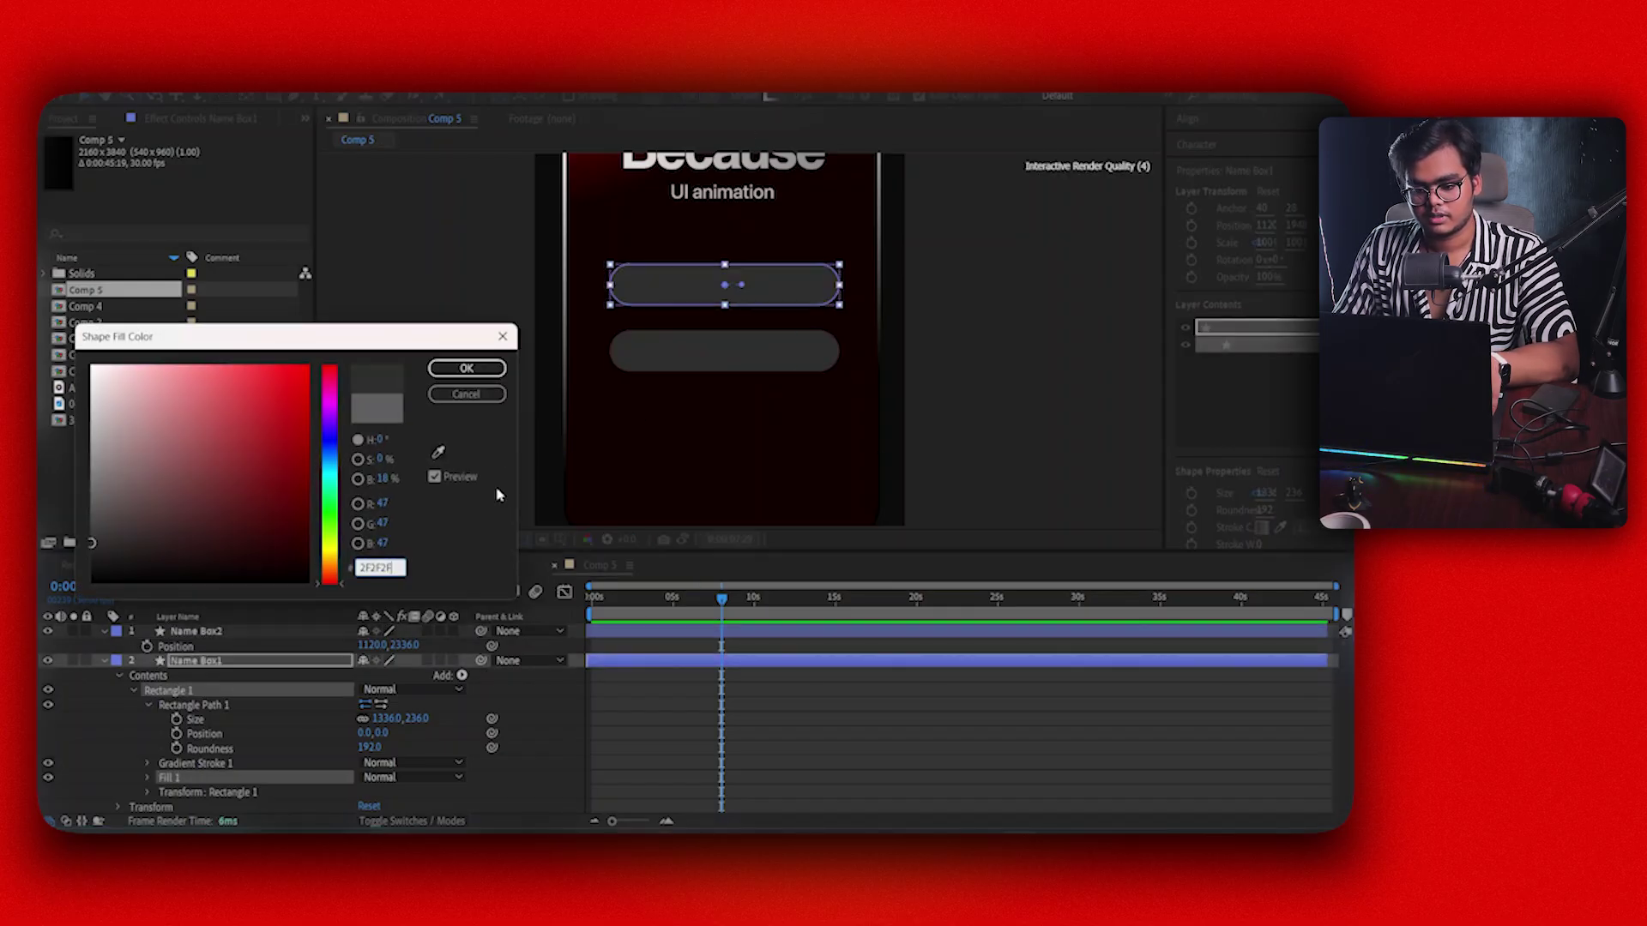
pyautogui.click(467, 369)
pyautogui.click(698, 764)
pyautogui.scroll(-1, 699, 397)
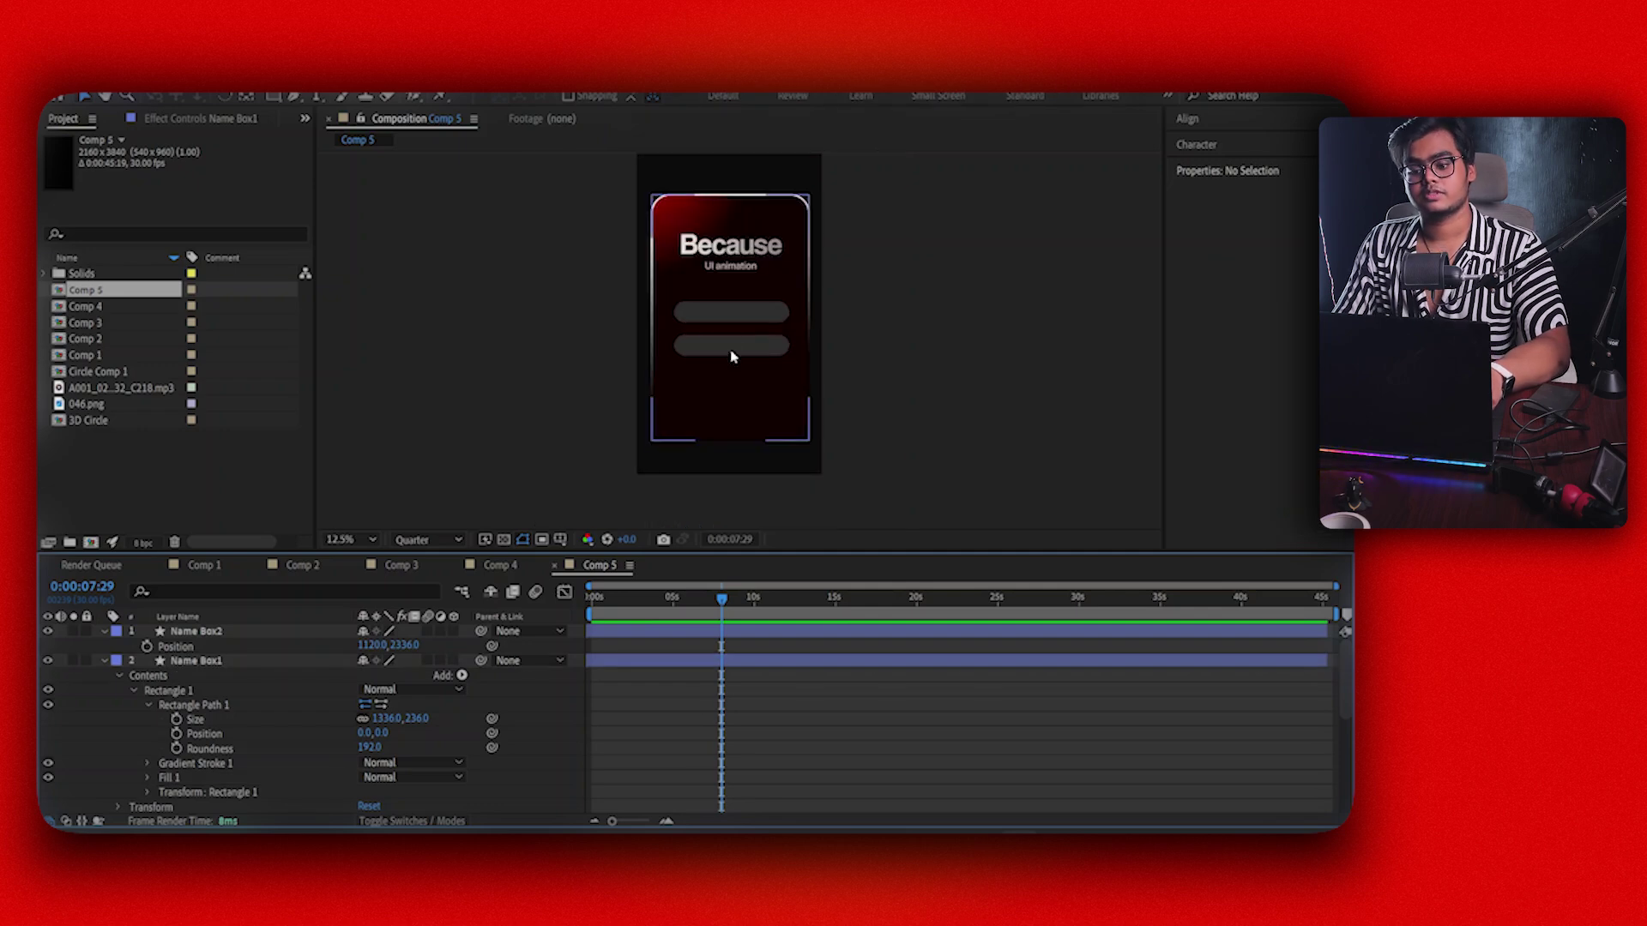
pyautogui.scroll(1, 736, 336)
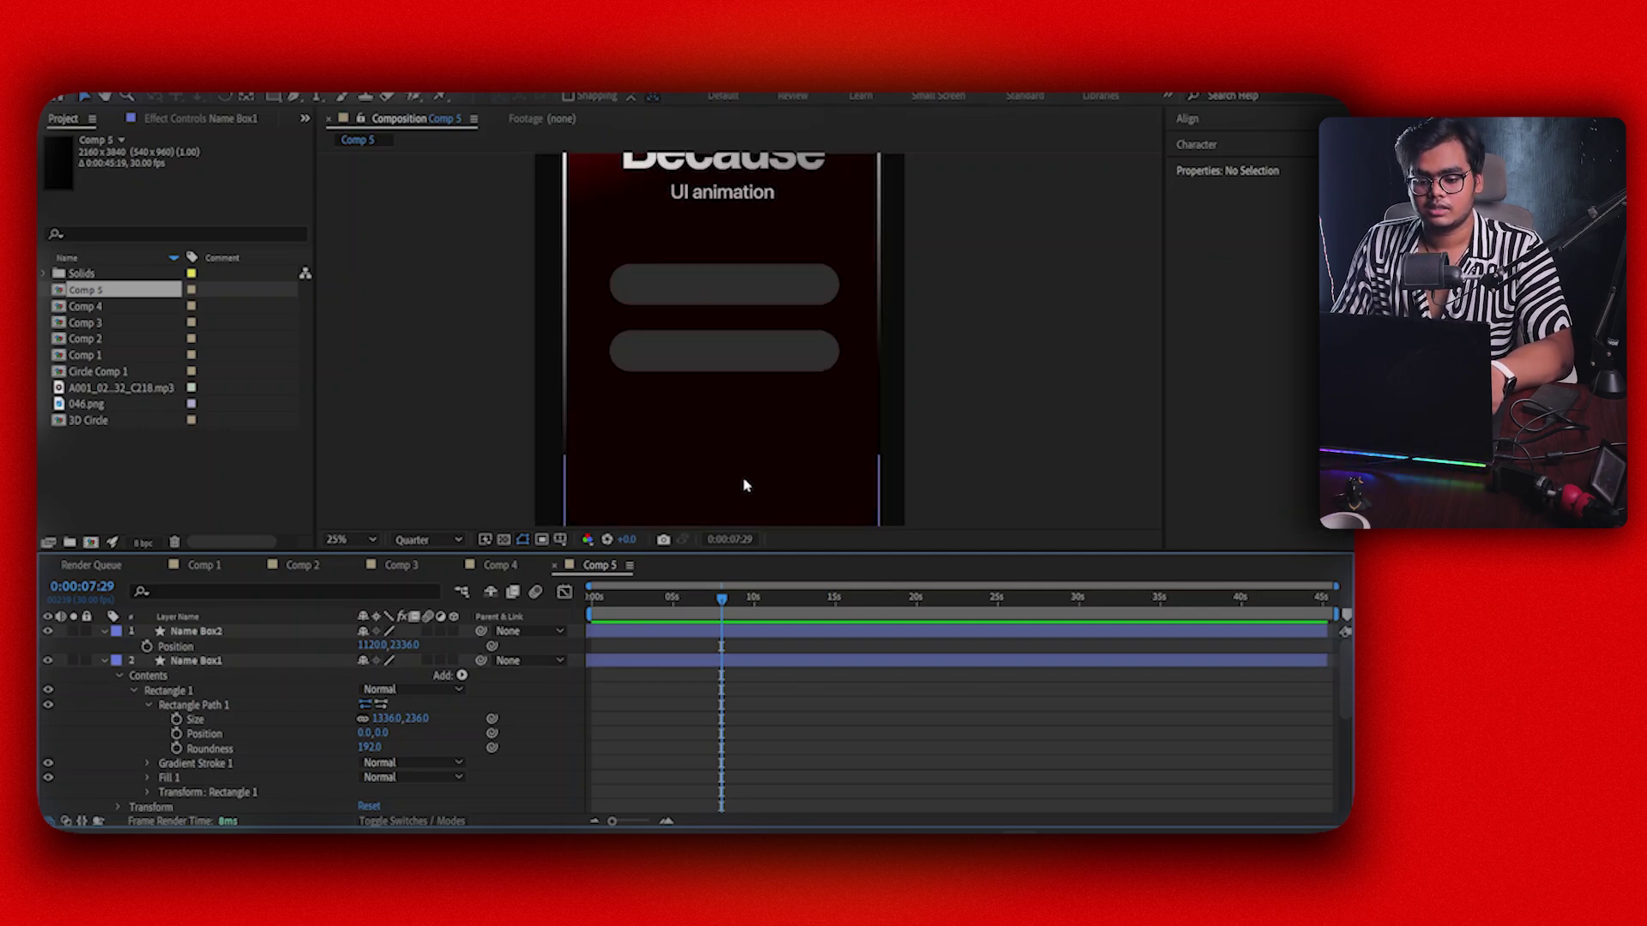
# Draw a rectangle about 792 by 344 px with a pure red FF0000 fill below the two name boxes
pyautogui.click(287, 96)
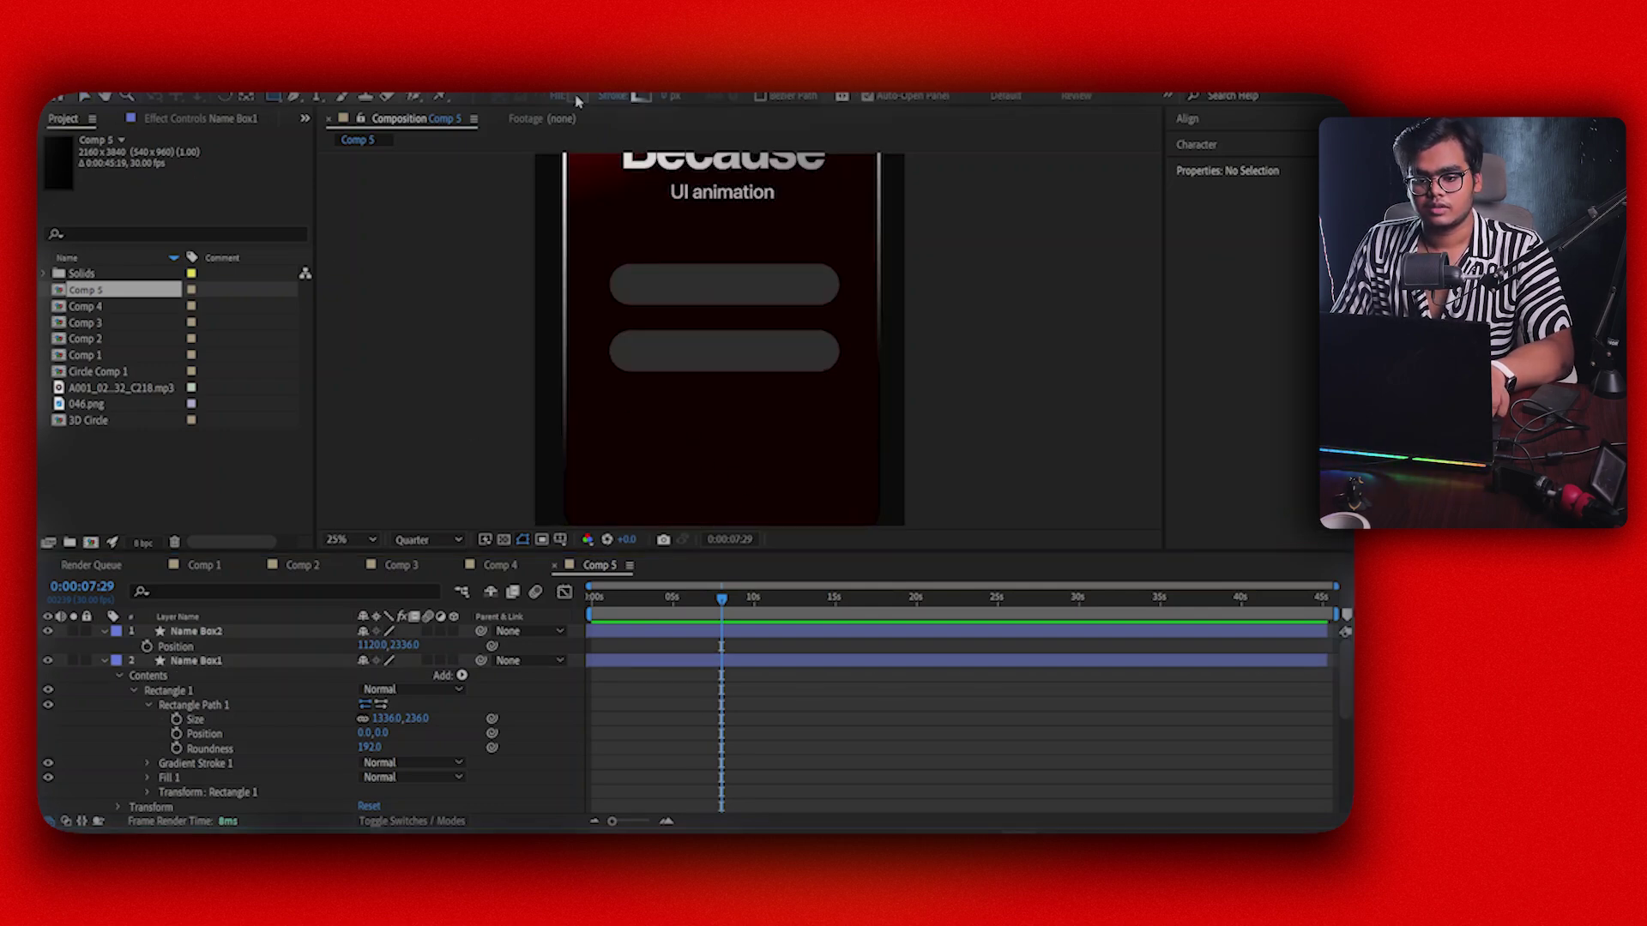
pyautogui.click(577, 97)
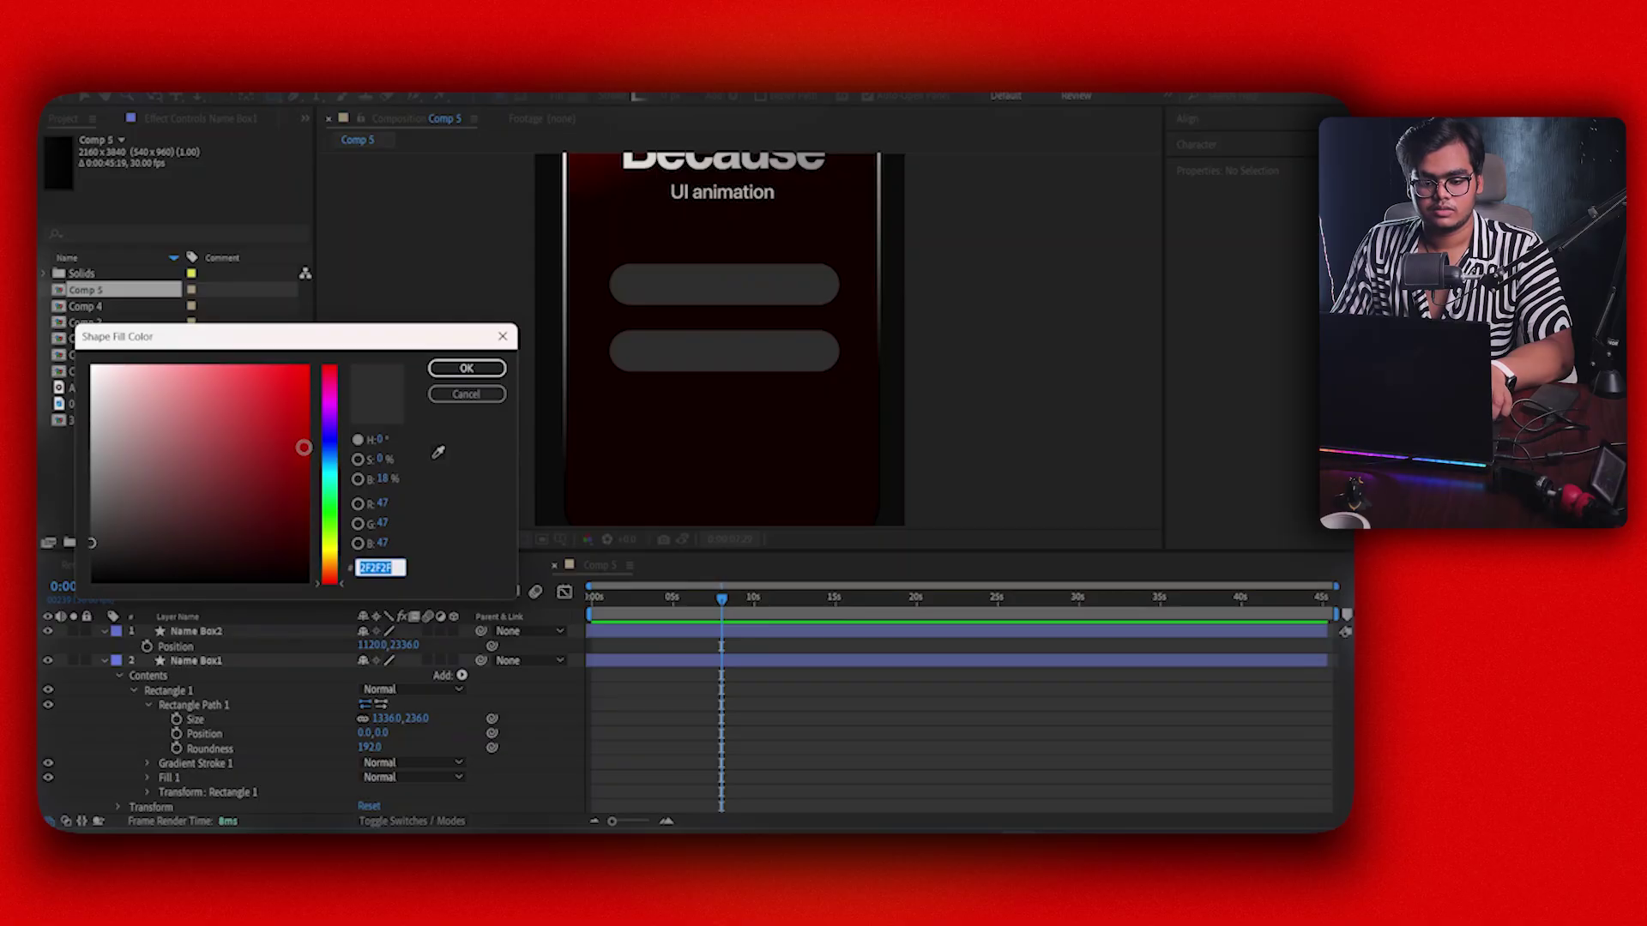
pyautogui.moveTo(303, 446); pyautogui.dragTo(404, 335)
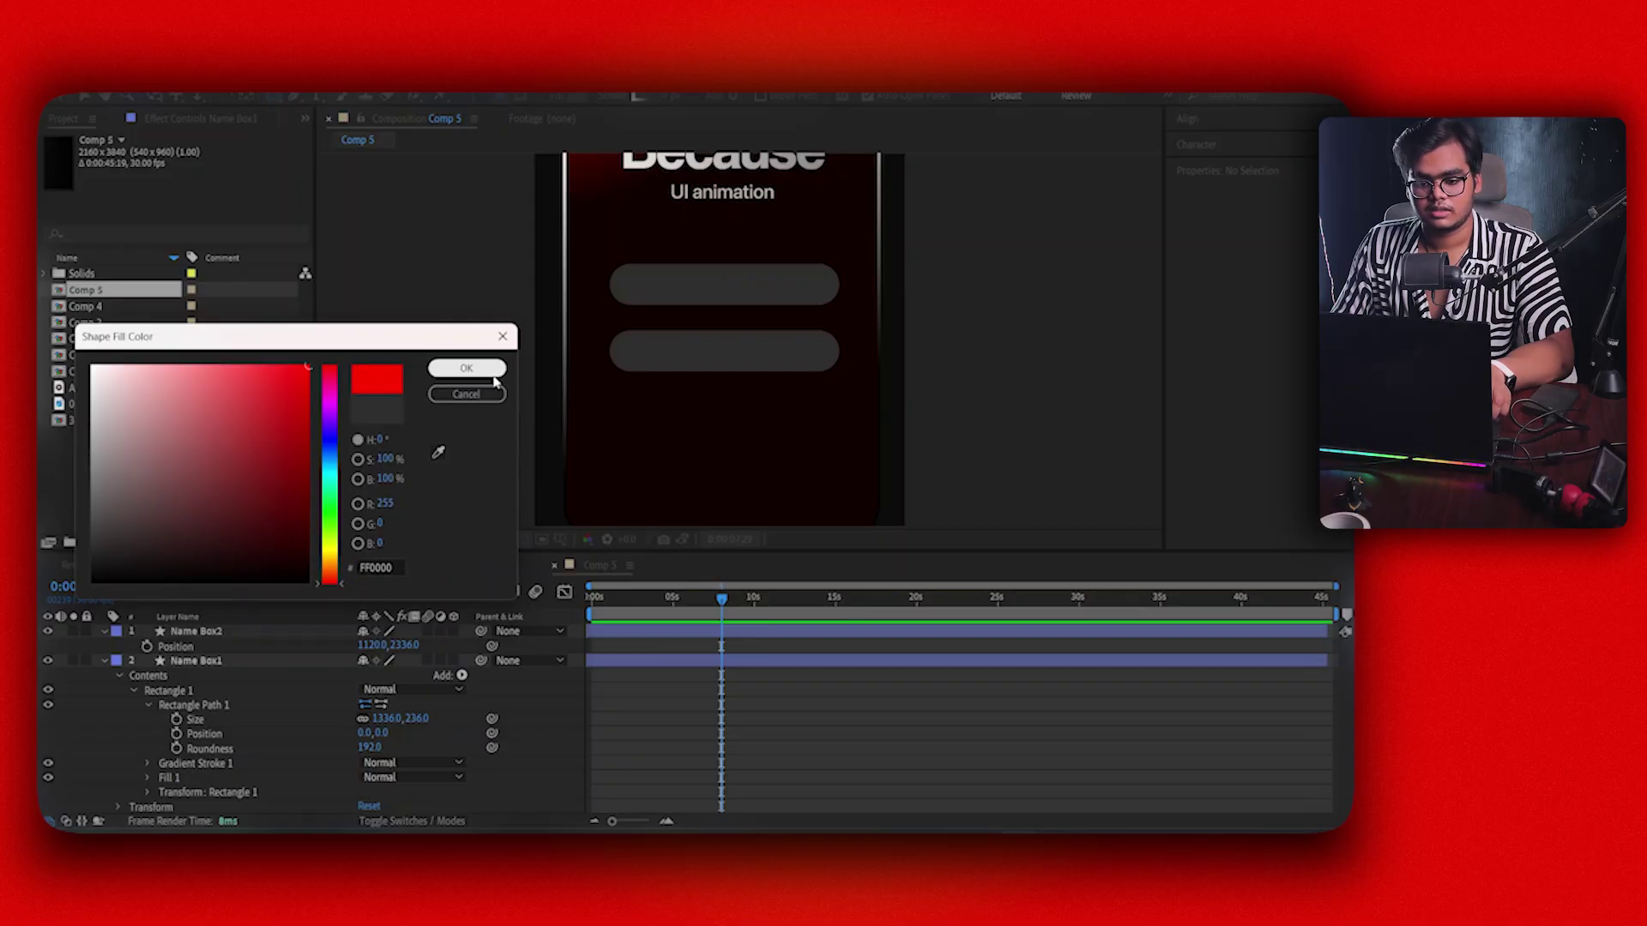
pyautogui.click(467, 368)
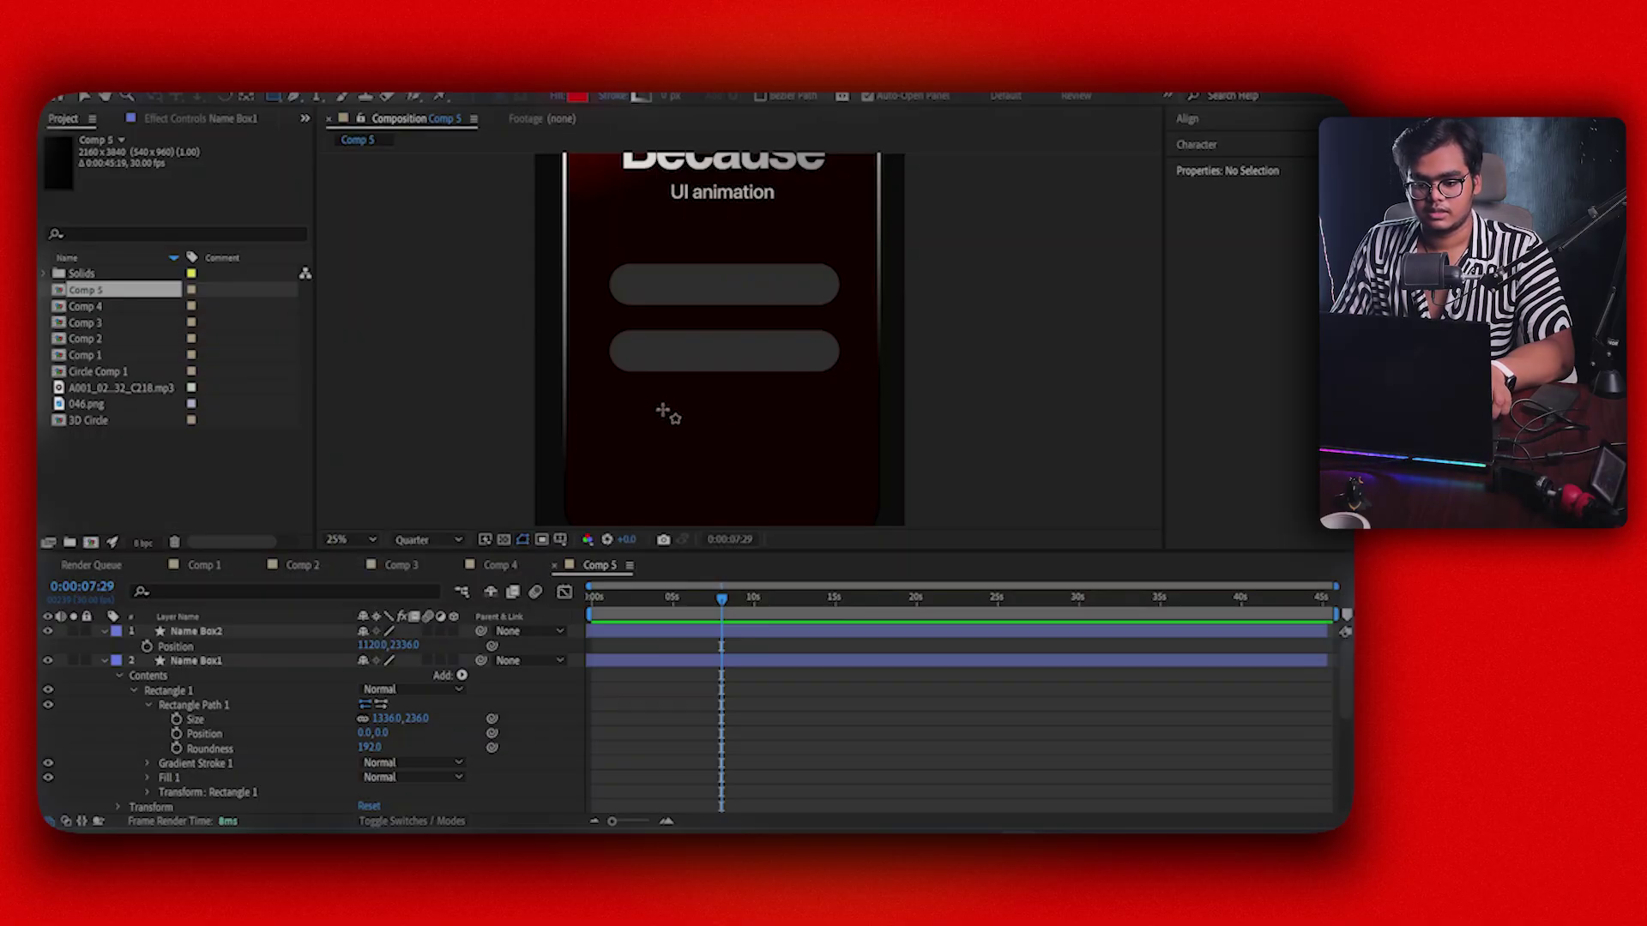
pyautogui.press(',')
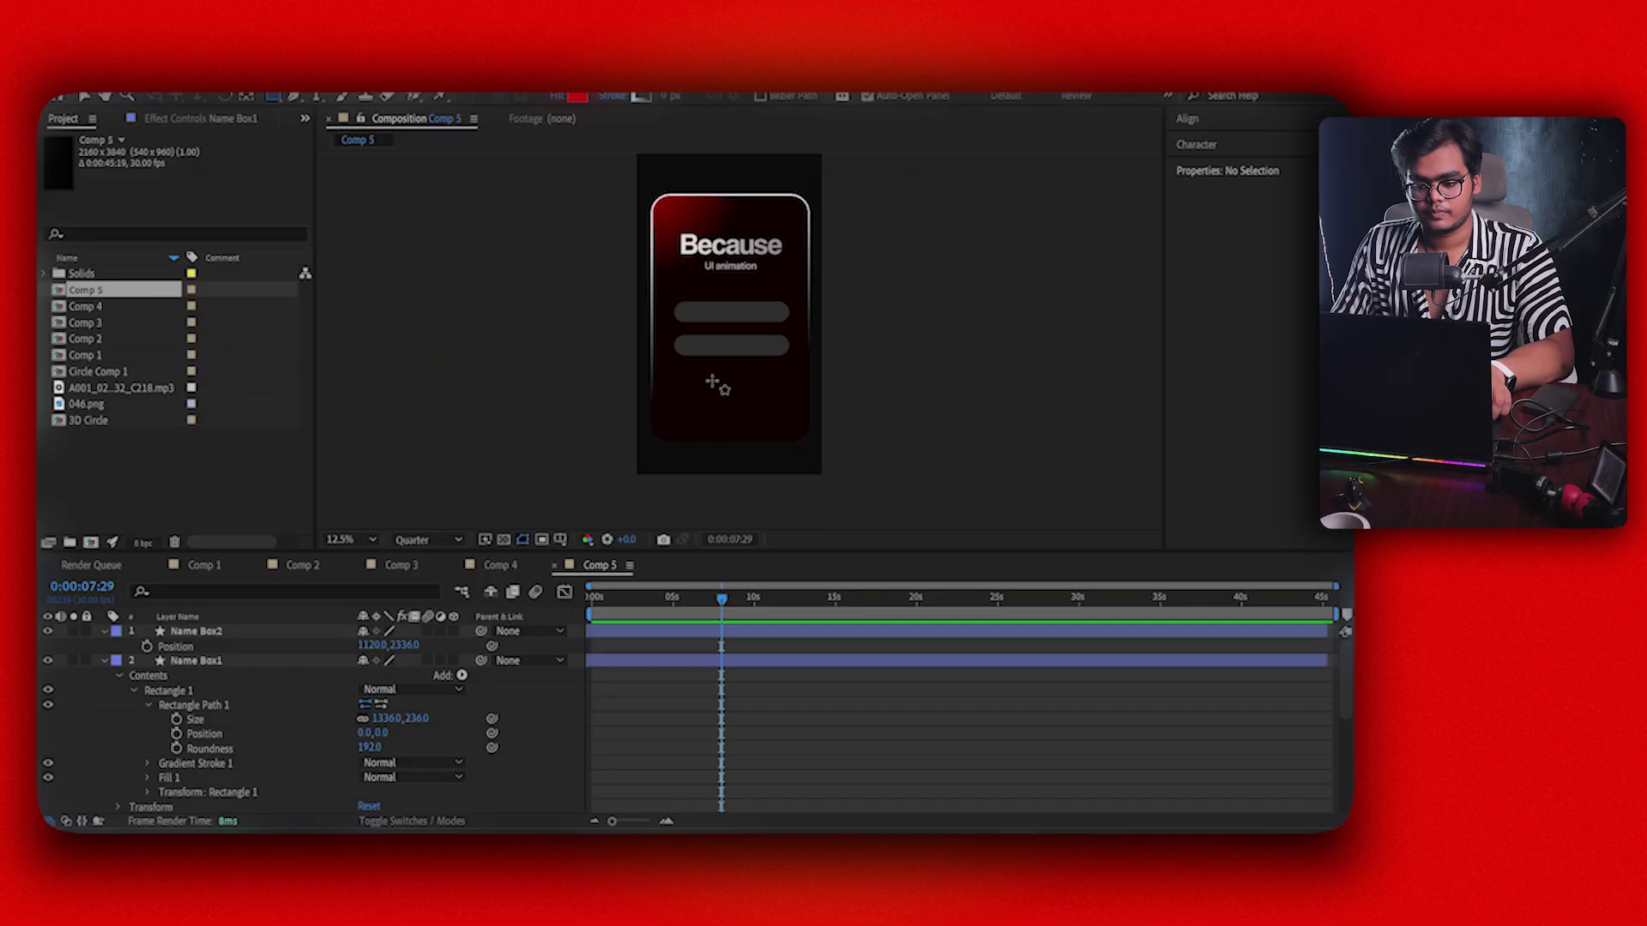
pyautogui.moveTo(699, 378); pyautogui.dragTo(767, 409)
pyautogui.press('.')
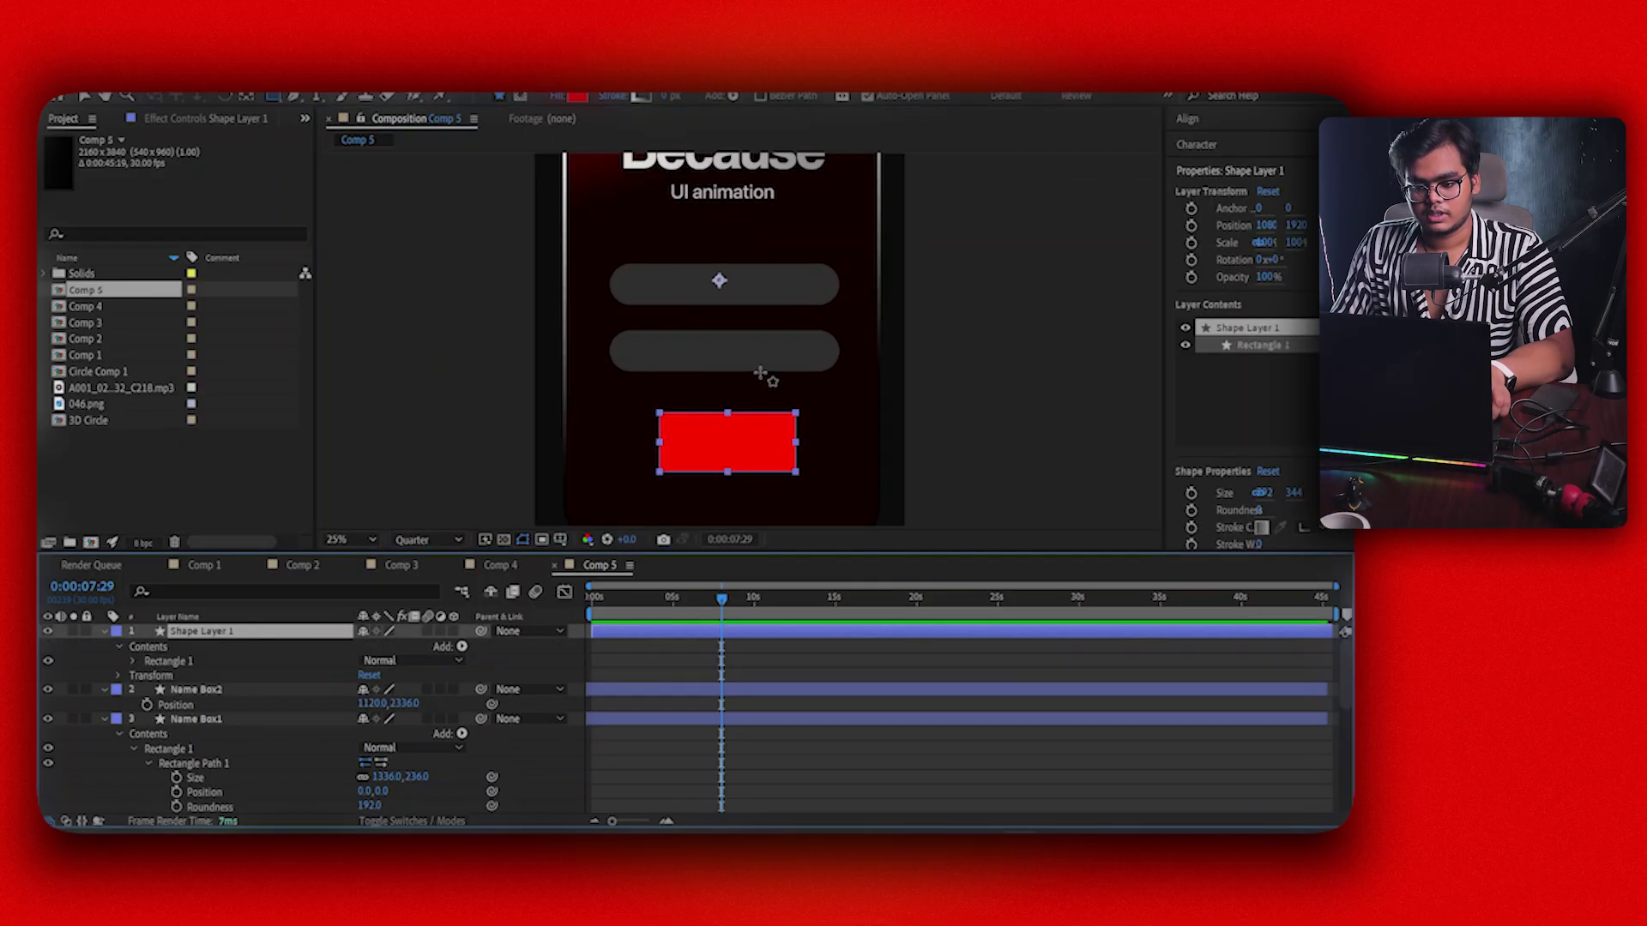
# Move the red rectangle's anchor point to its centre and round its corners with a Roundness of 90
pyautogui.click(249, 102)
pyautogui.moveTo(719, 280); pyautogui.dragTo(727, 445)
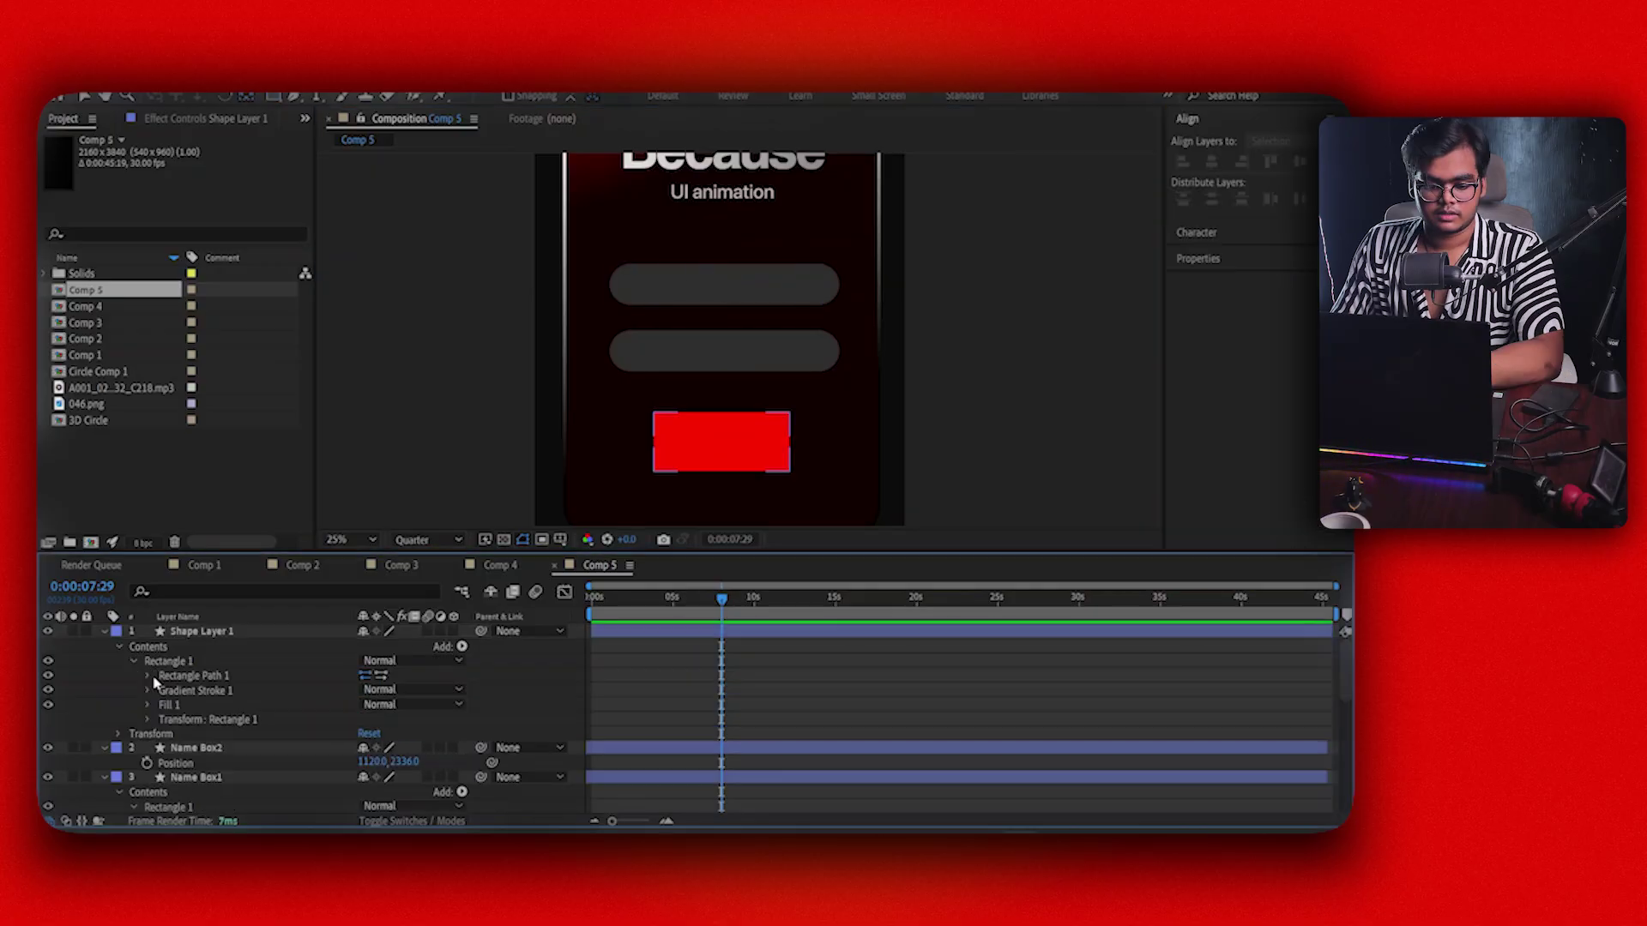
pyautogui.click(149, 677)
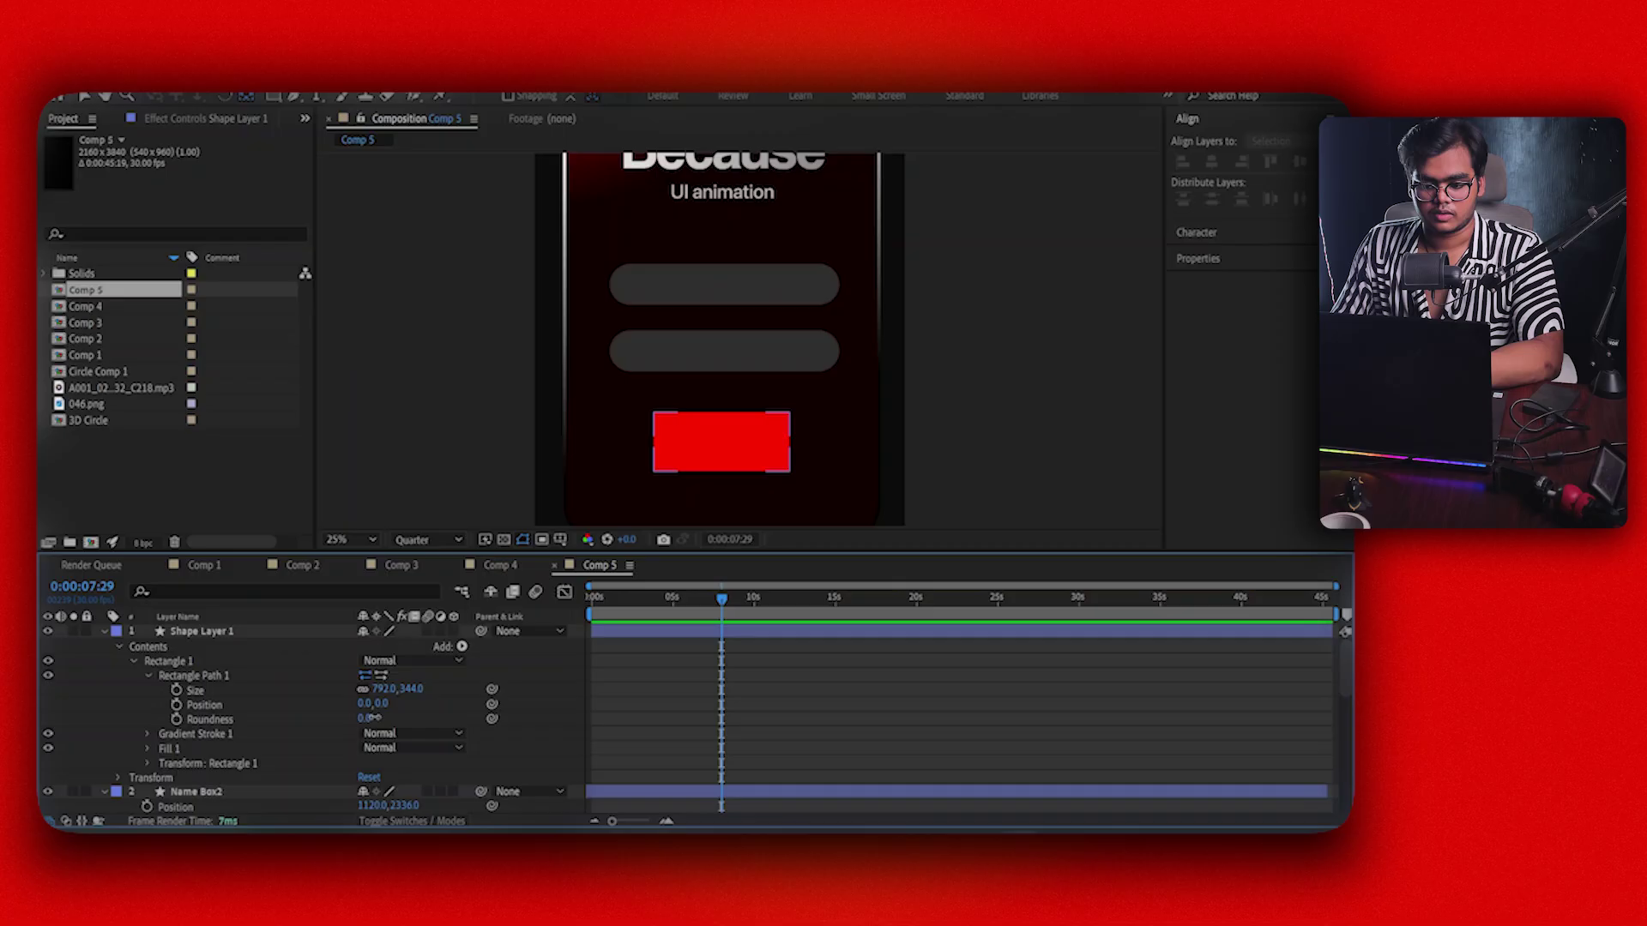
pyautogui.moveTo(371, 718); pyautogui.dragTo(516, 715)
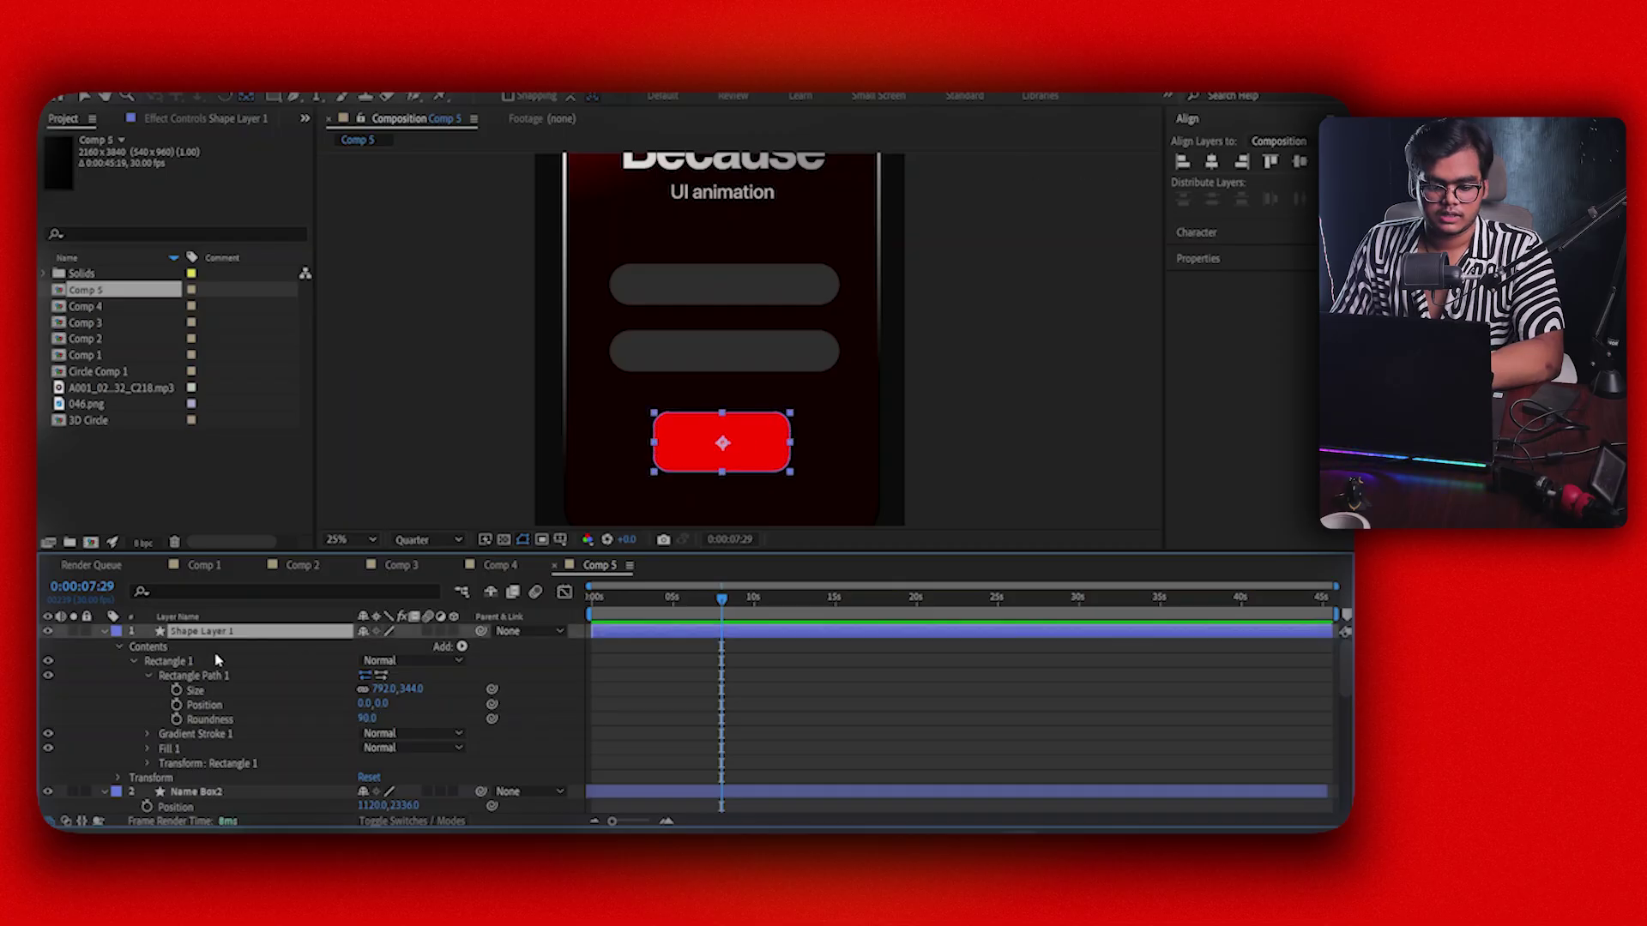
# Unlink the red rectangle's size proportions and reduce its height to 242 px
pyautogui.click(363, 690)
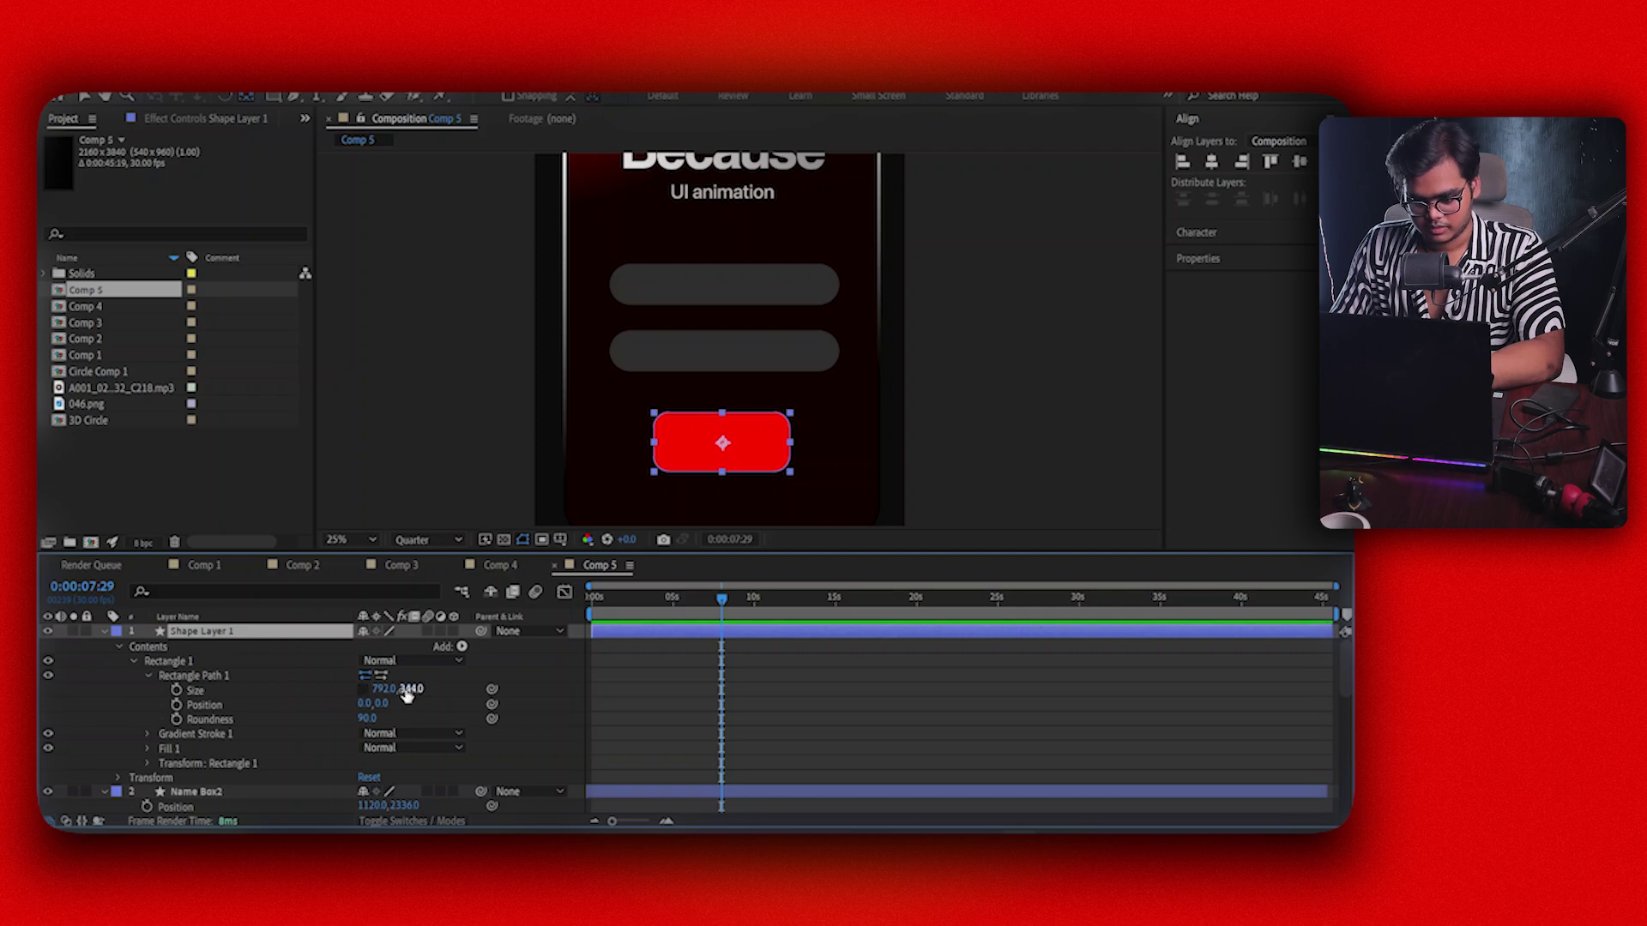
pyautogui.moveTo(408, 692); pyautogui.dragTo(378, 692)
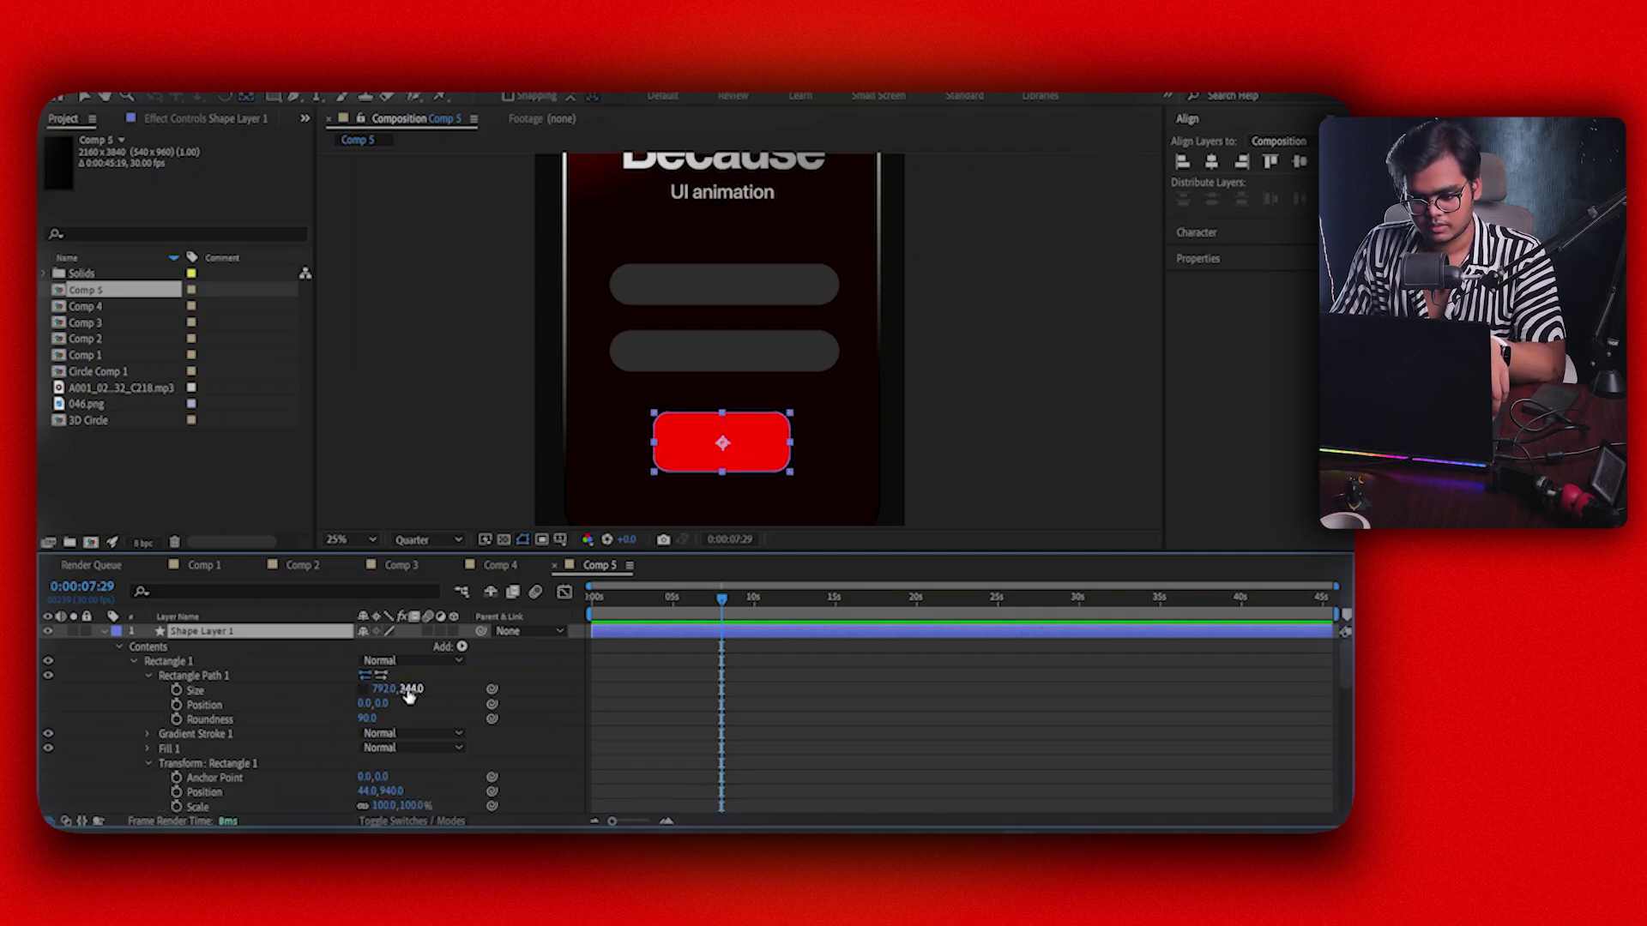
pyautogui.moveTo(409, 690); pyautogui.dragTo(347, 690)
pyautogui.click(633, 688)
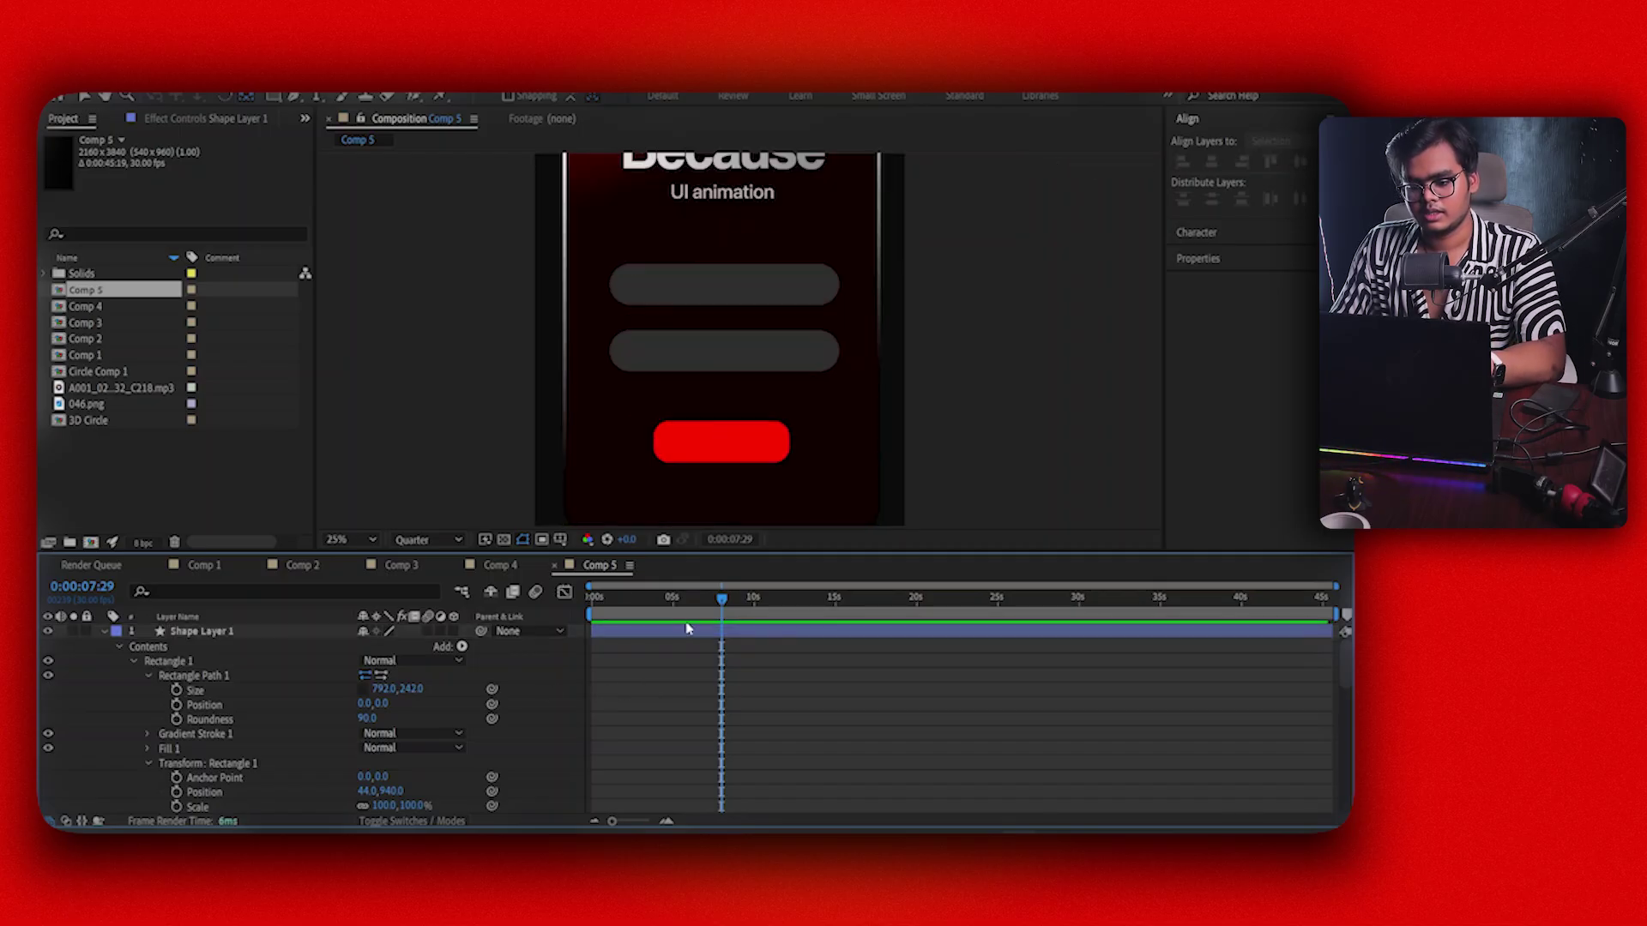
# Rename the red rectangle's shape layer to Button
pyautogui.click(686, 628)
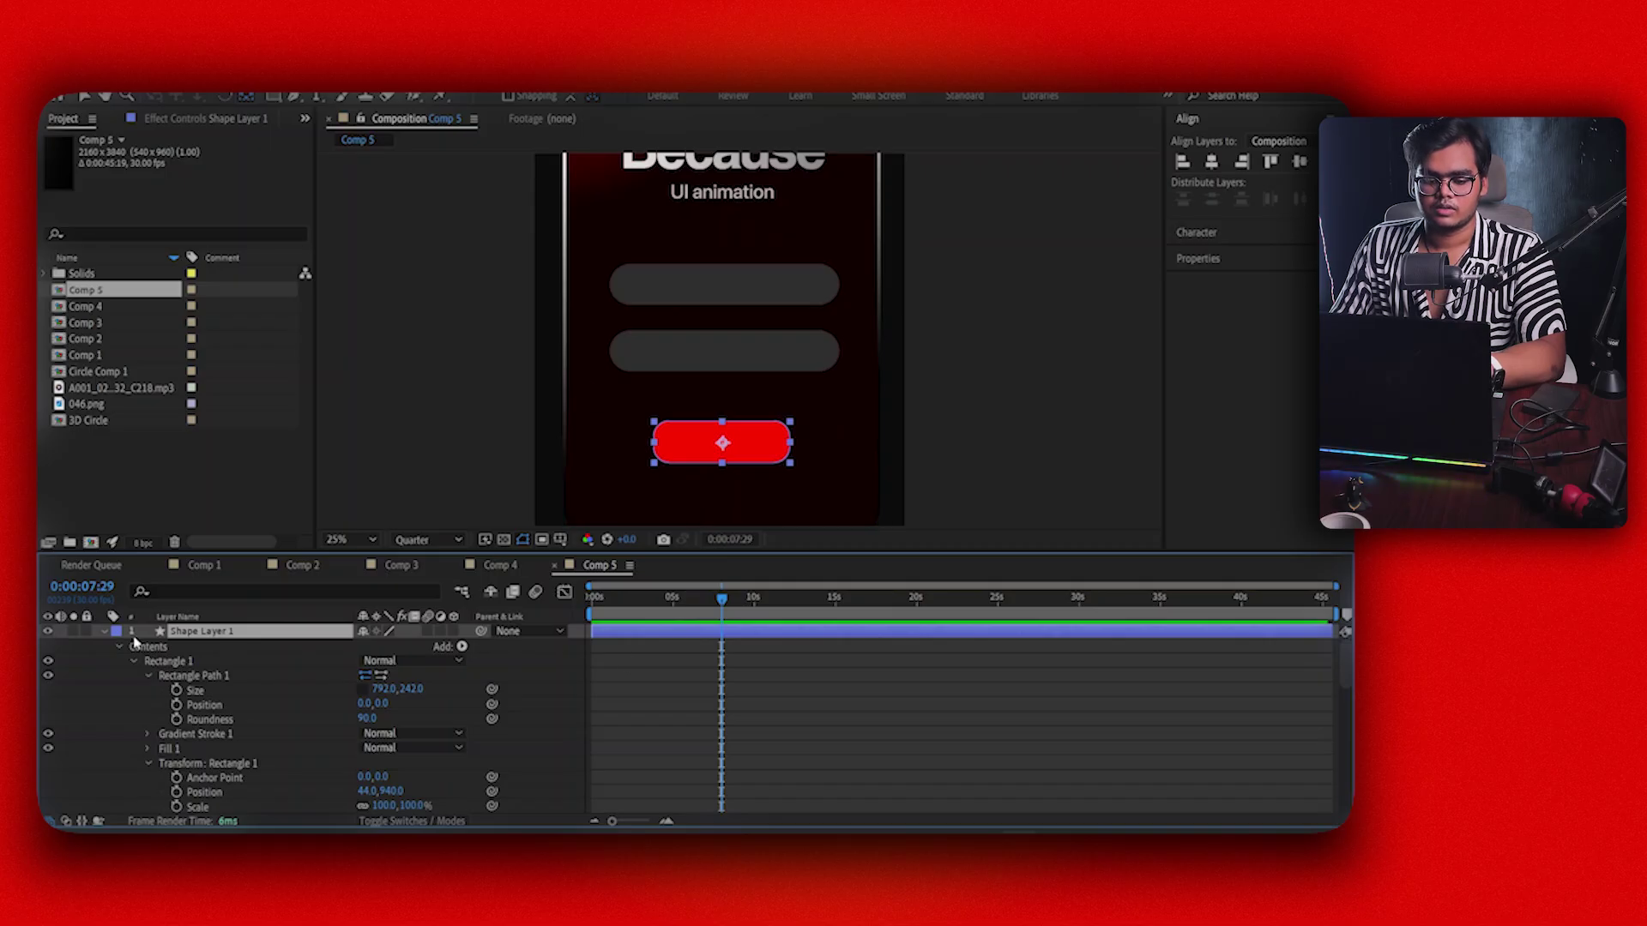
pyautogui.press('Return')
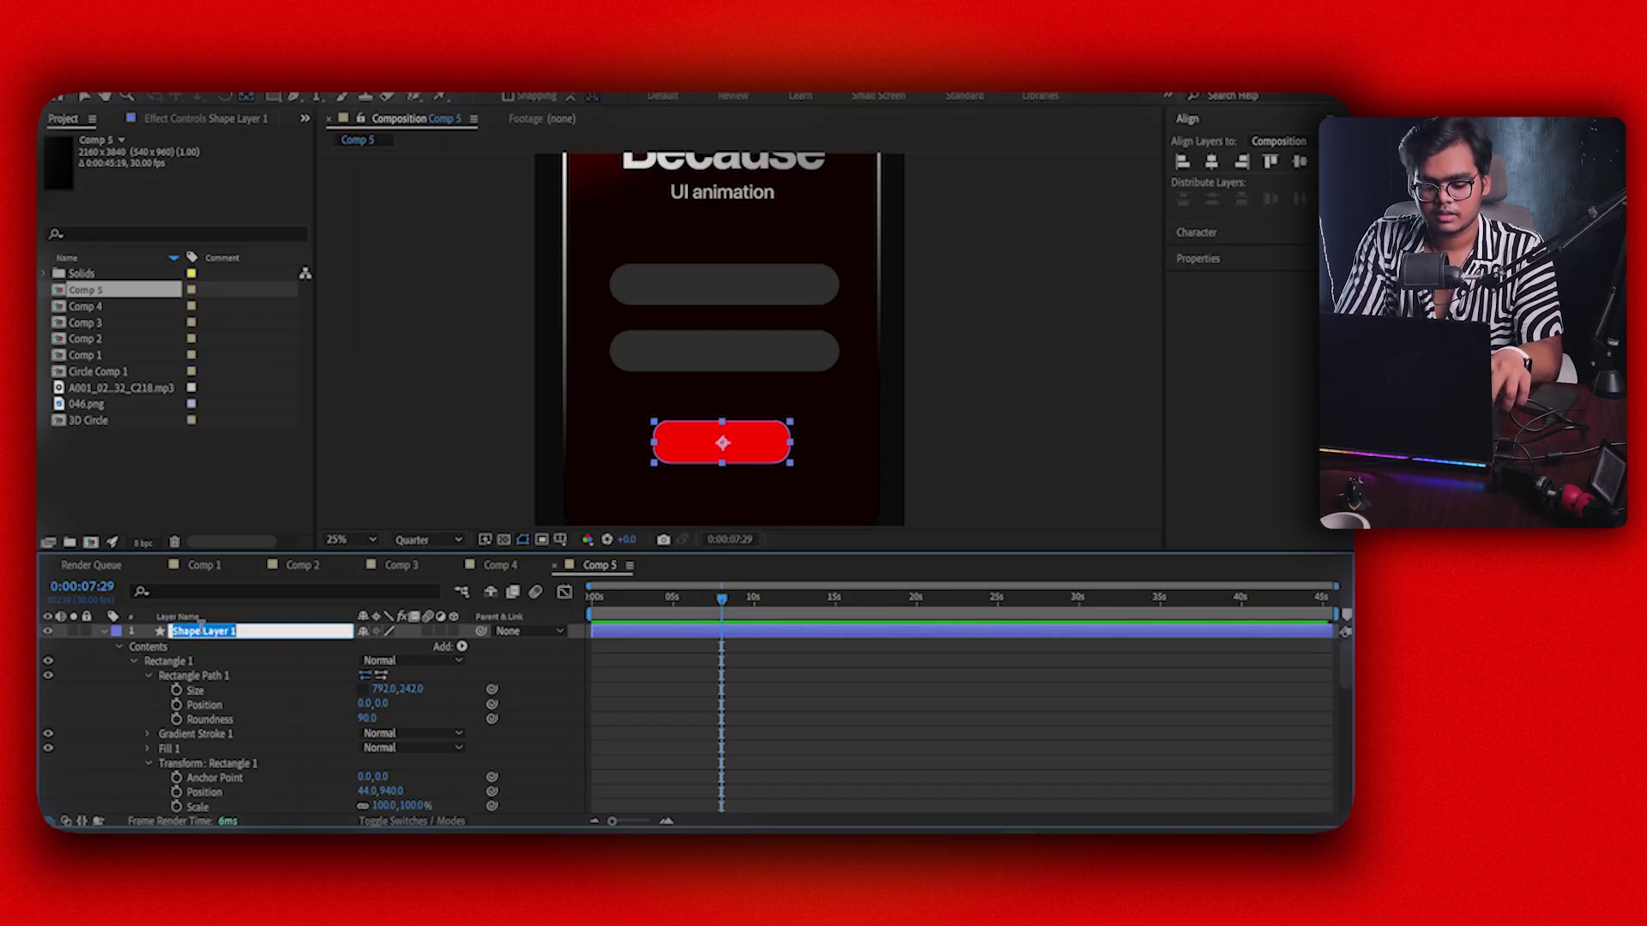
pyautogui.write('Button')
pyautogui.press('Return')
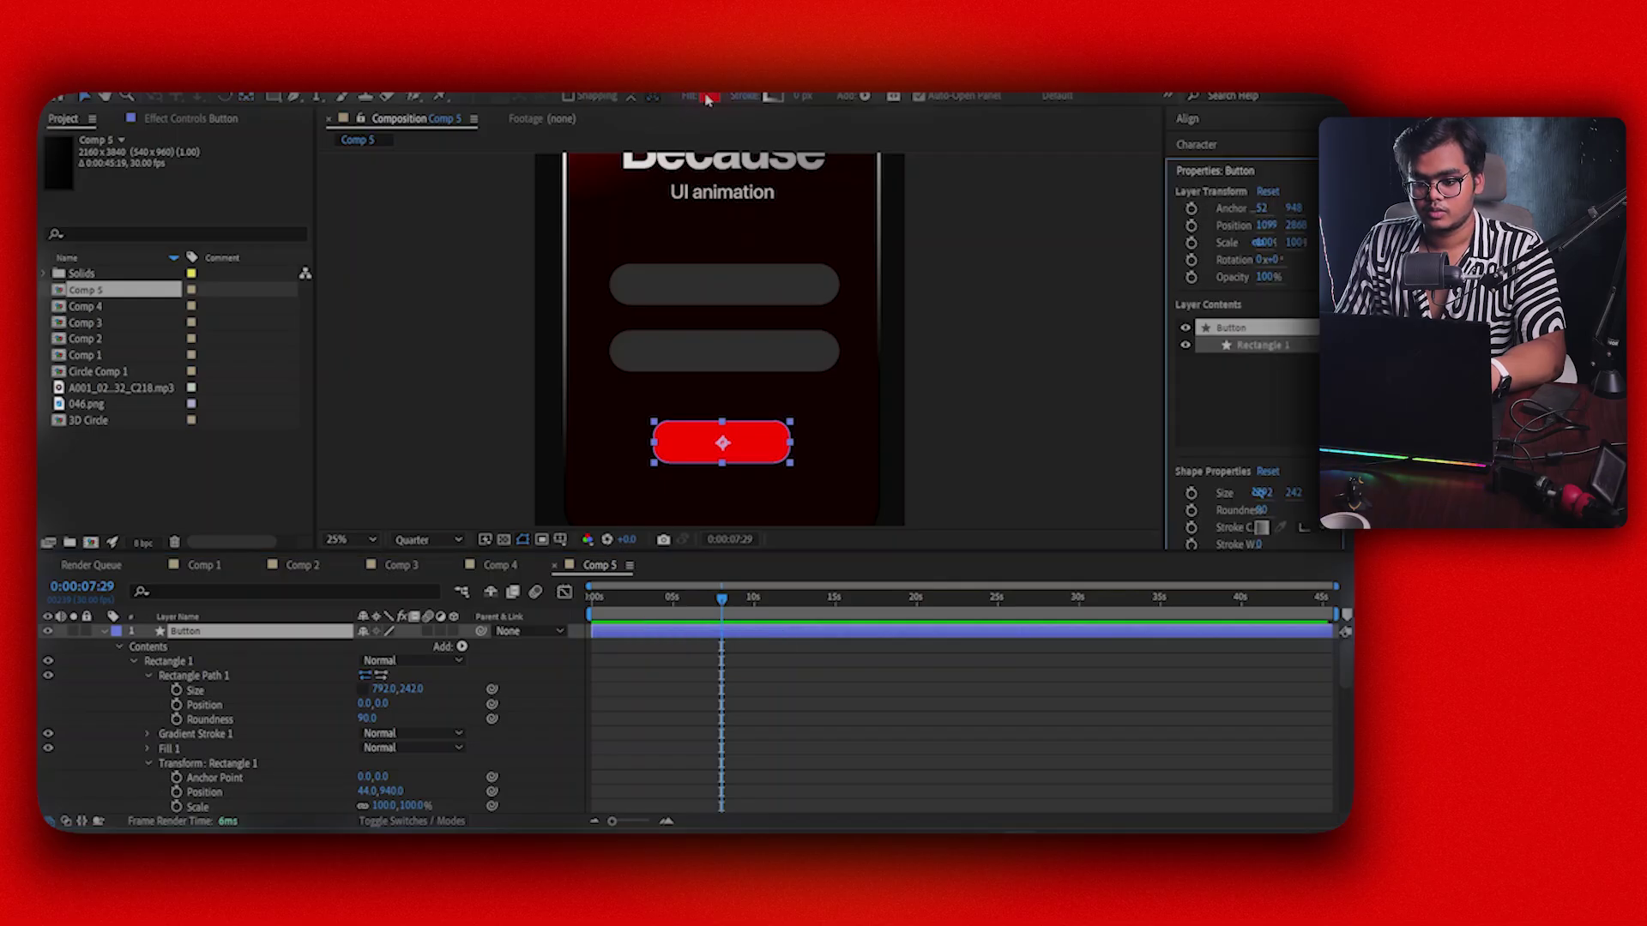
# Darken the fill colour of the Button shape to a deeper red
pyautogui.click(709, 95)
pyautogui.moveTo(309, 369); pyautogui.dragTo(319, 446)
pyautogui.moveTo(318, 446); pyautogui.dragTo(317, 439)
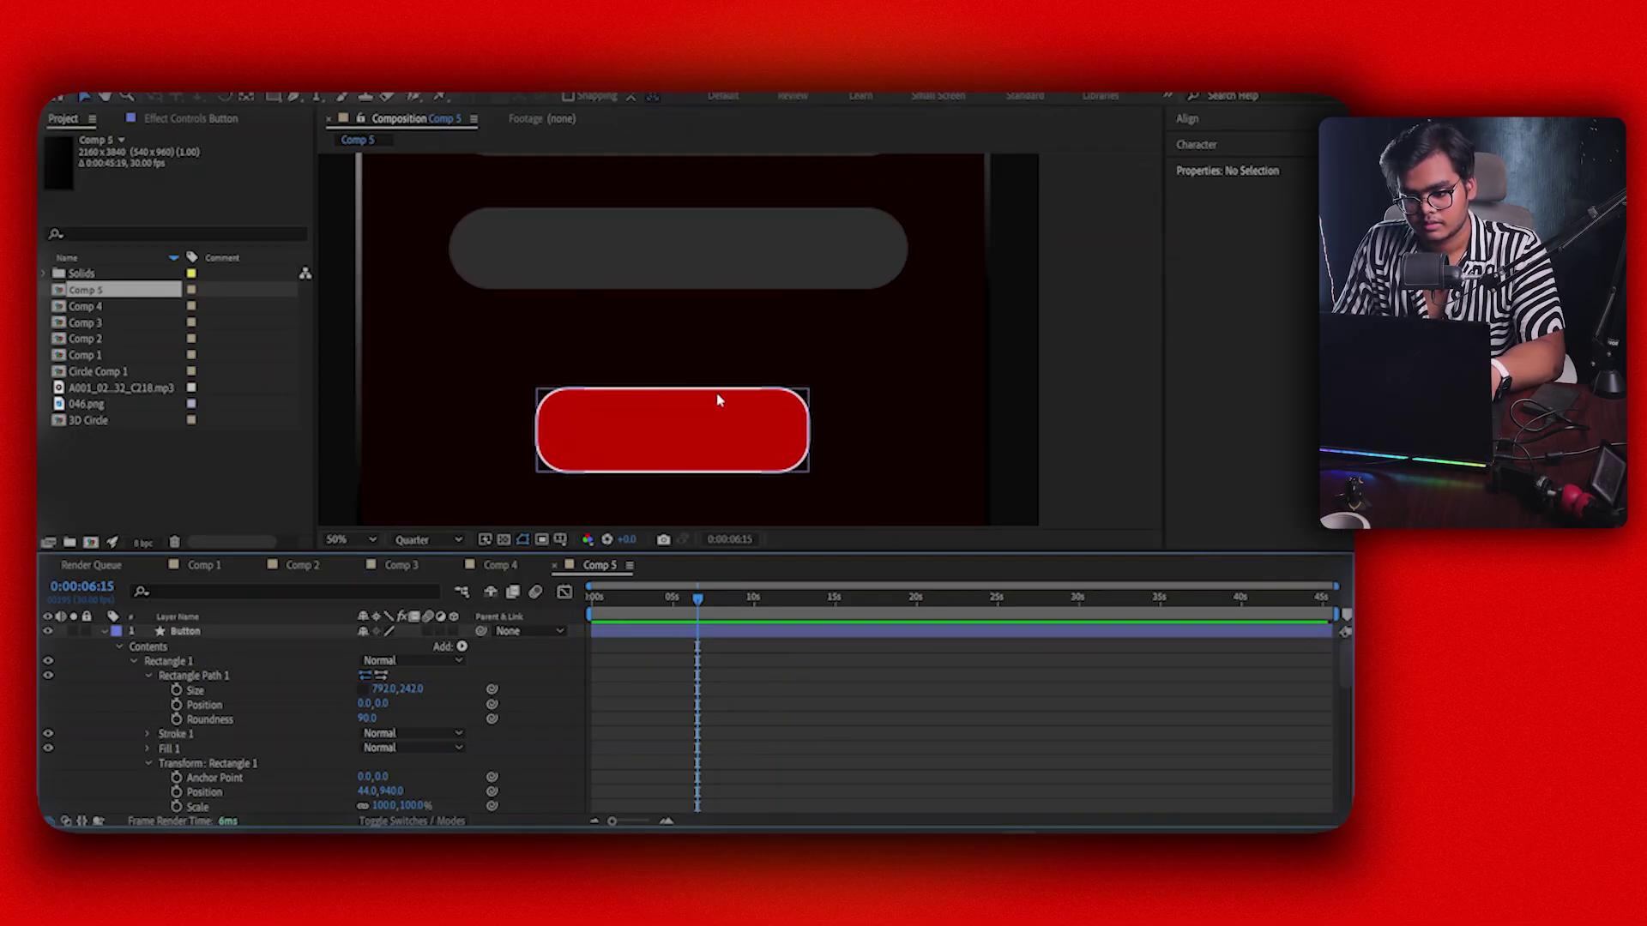
# Adjust the stroke colour of the Button shape to a slightly dimmed white
pyautogui.scroll(-2, 717, 397)
pyautogui.moveTo(732, 259); pyautogui.dragTo(790, 342)
pyautogui.click(778, 635)
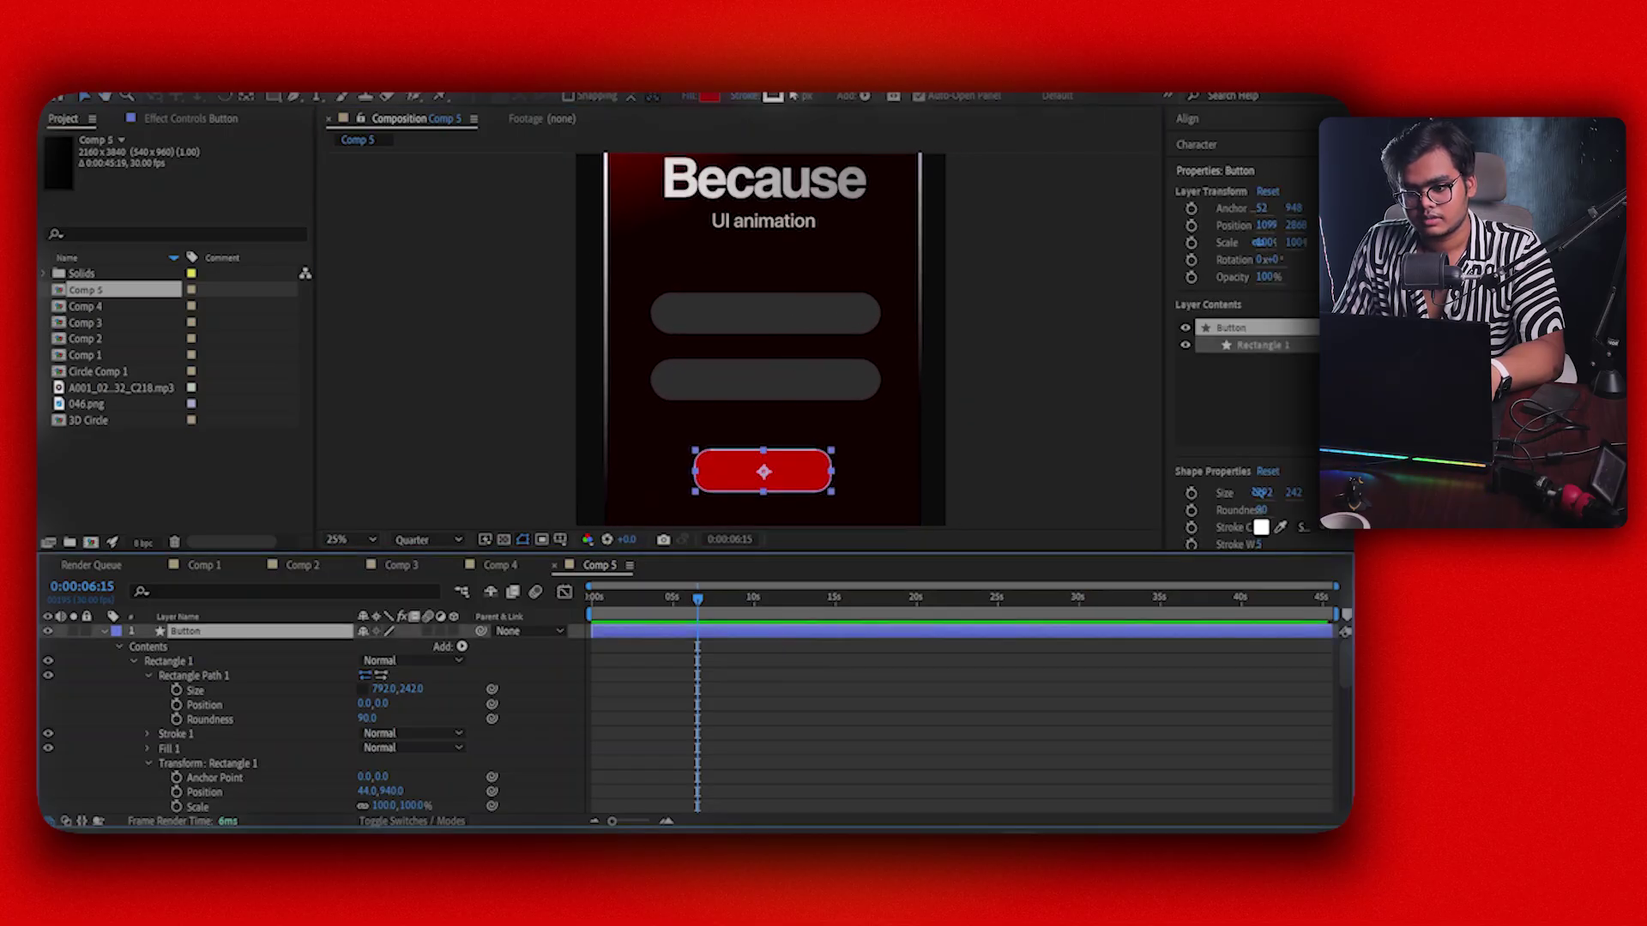
pyautogui.click(1261, 526)
pyautogui.moveTo(100, 414); pyautogui.dragTo(86, 406)
pyautogui.moveTo(810, 346)
pyautogui.mouseDown()
pyautogui.moveTo(816, 382)
pyautogui.moveTo(806, 368)
pyautogui.mouseUp()
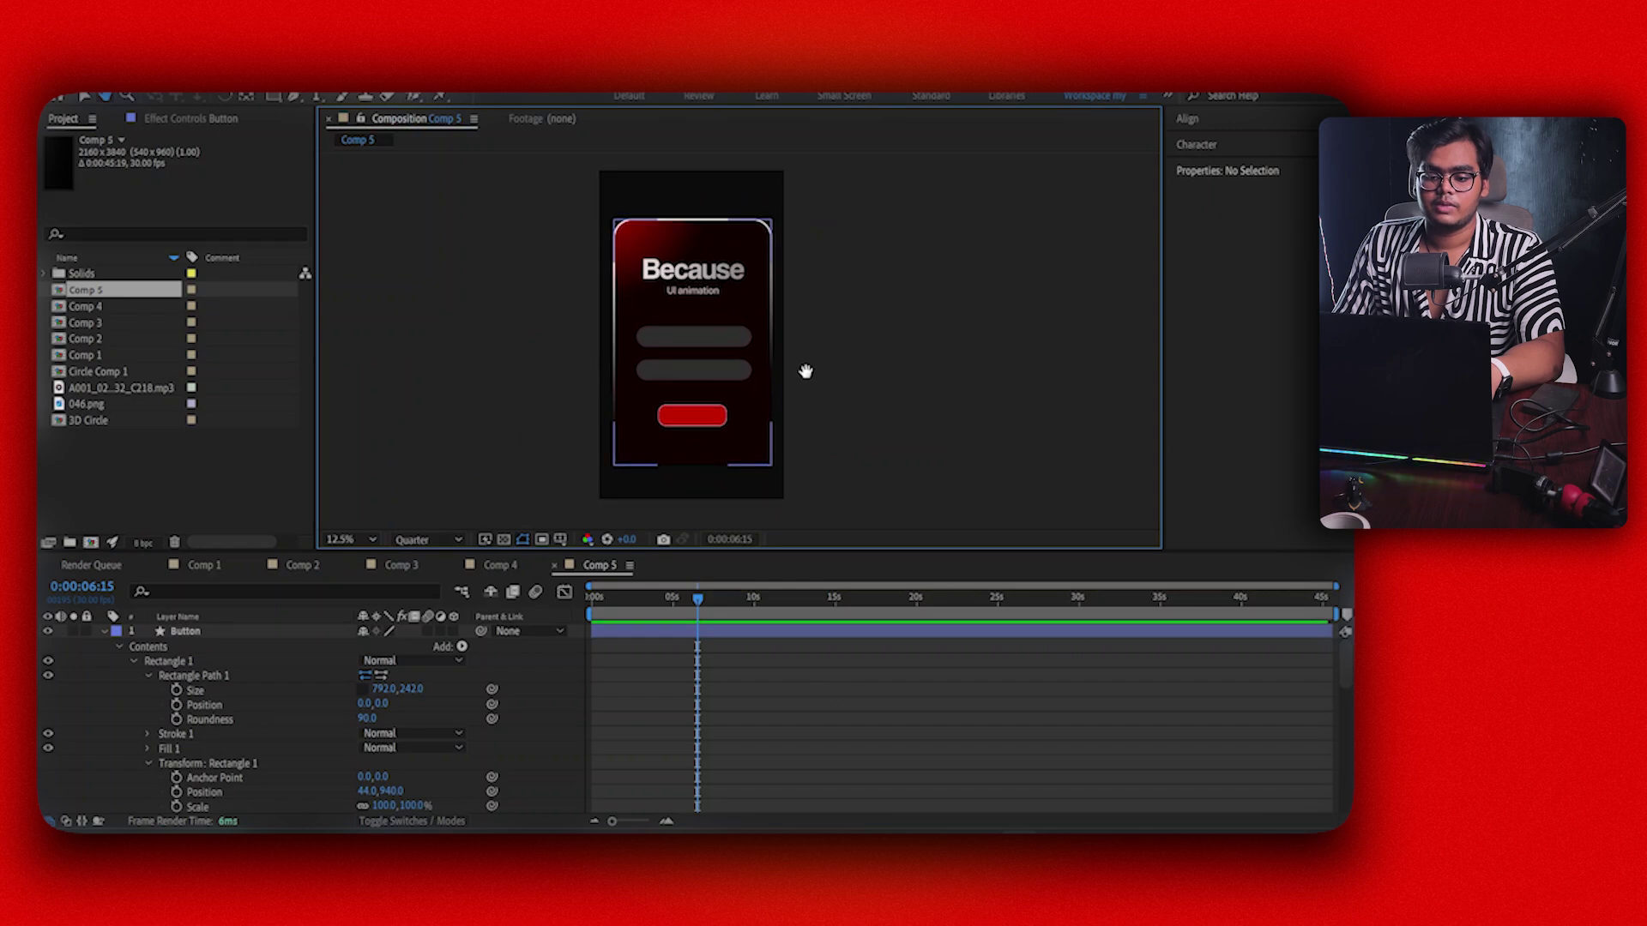
# Add a text layer reading "is the the future of" over the upper name box
pyautogui.scroll(1, 727, 375)
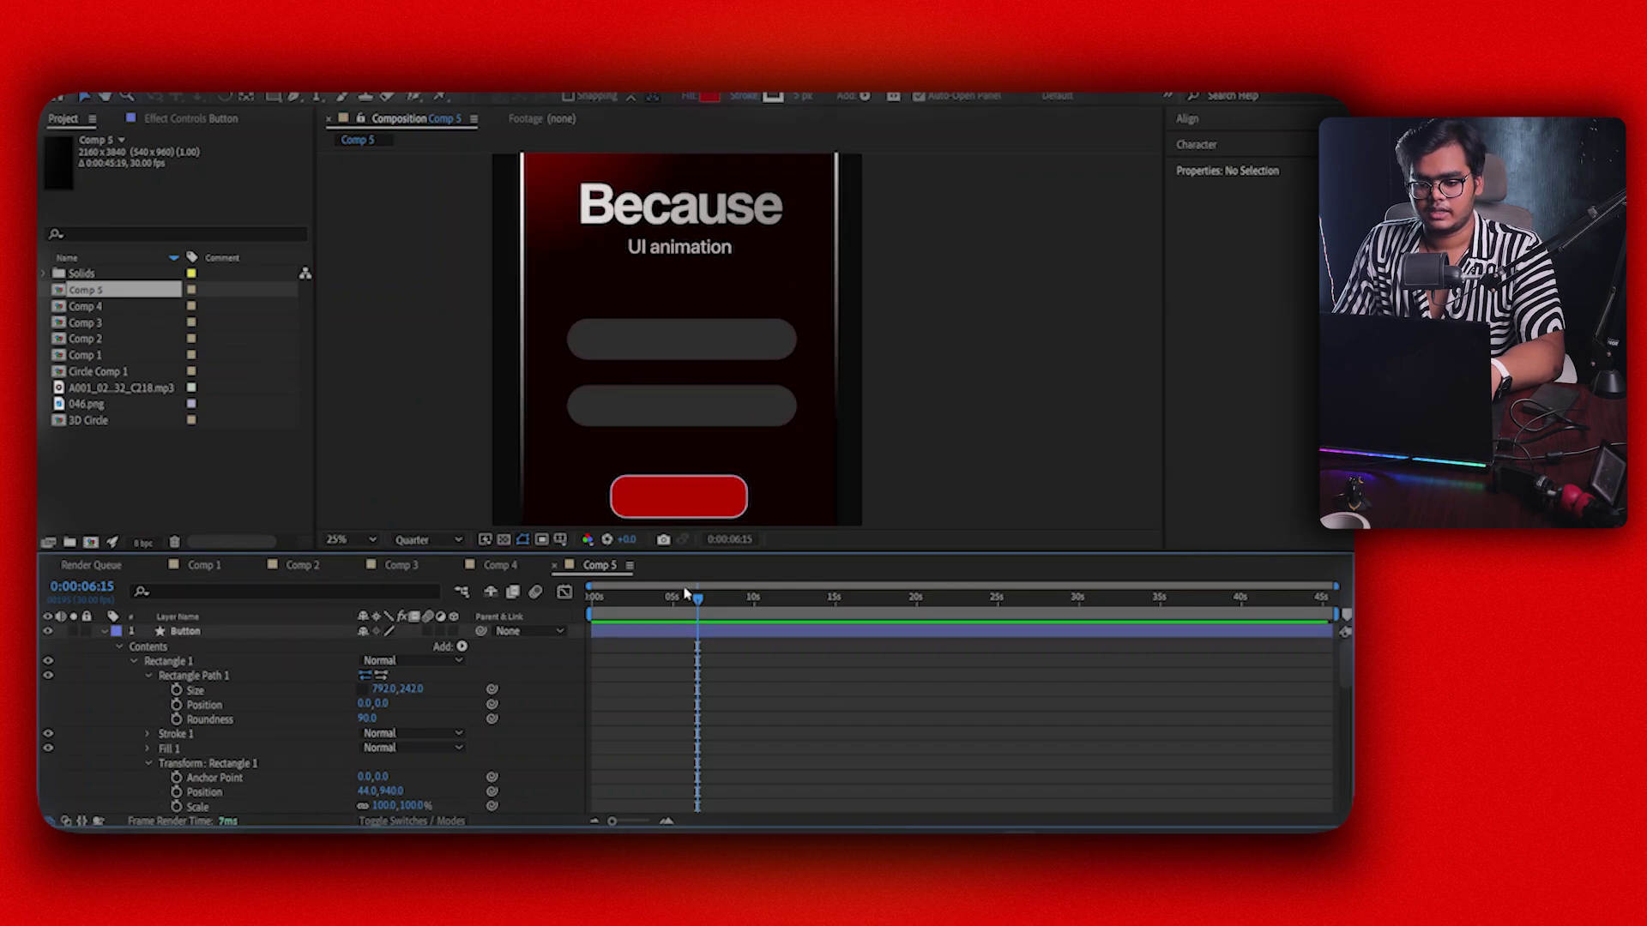
pyautogui.scroll(-1, 694, 373)
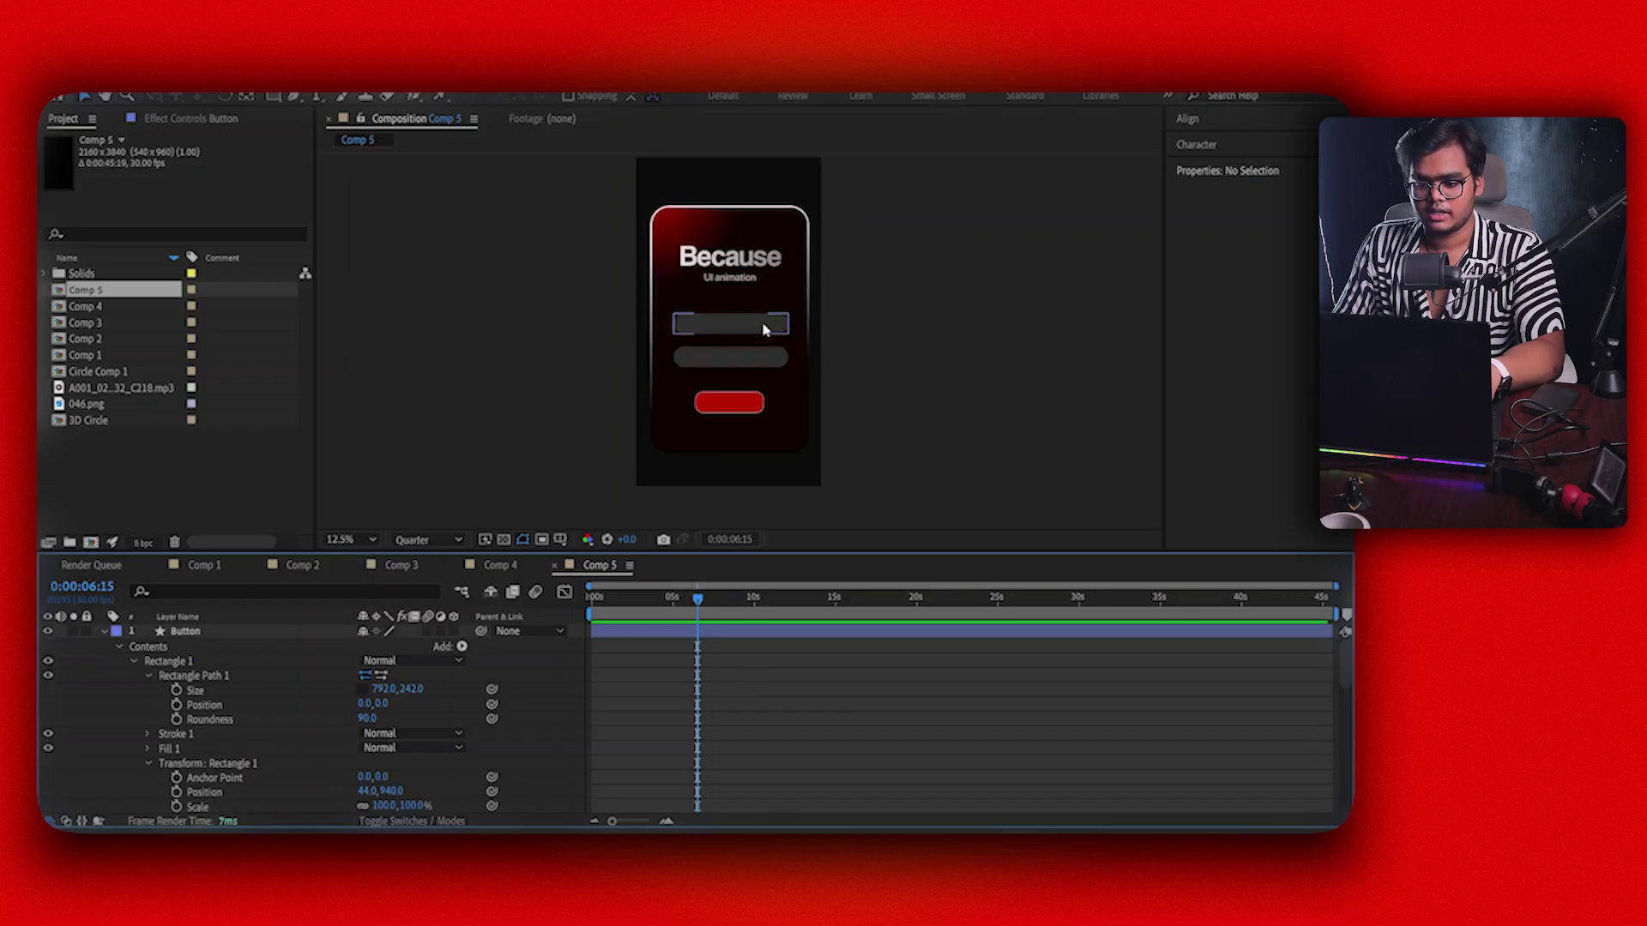
pyautogui.scroll(1, 755, 318)
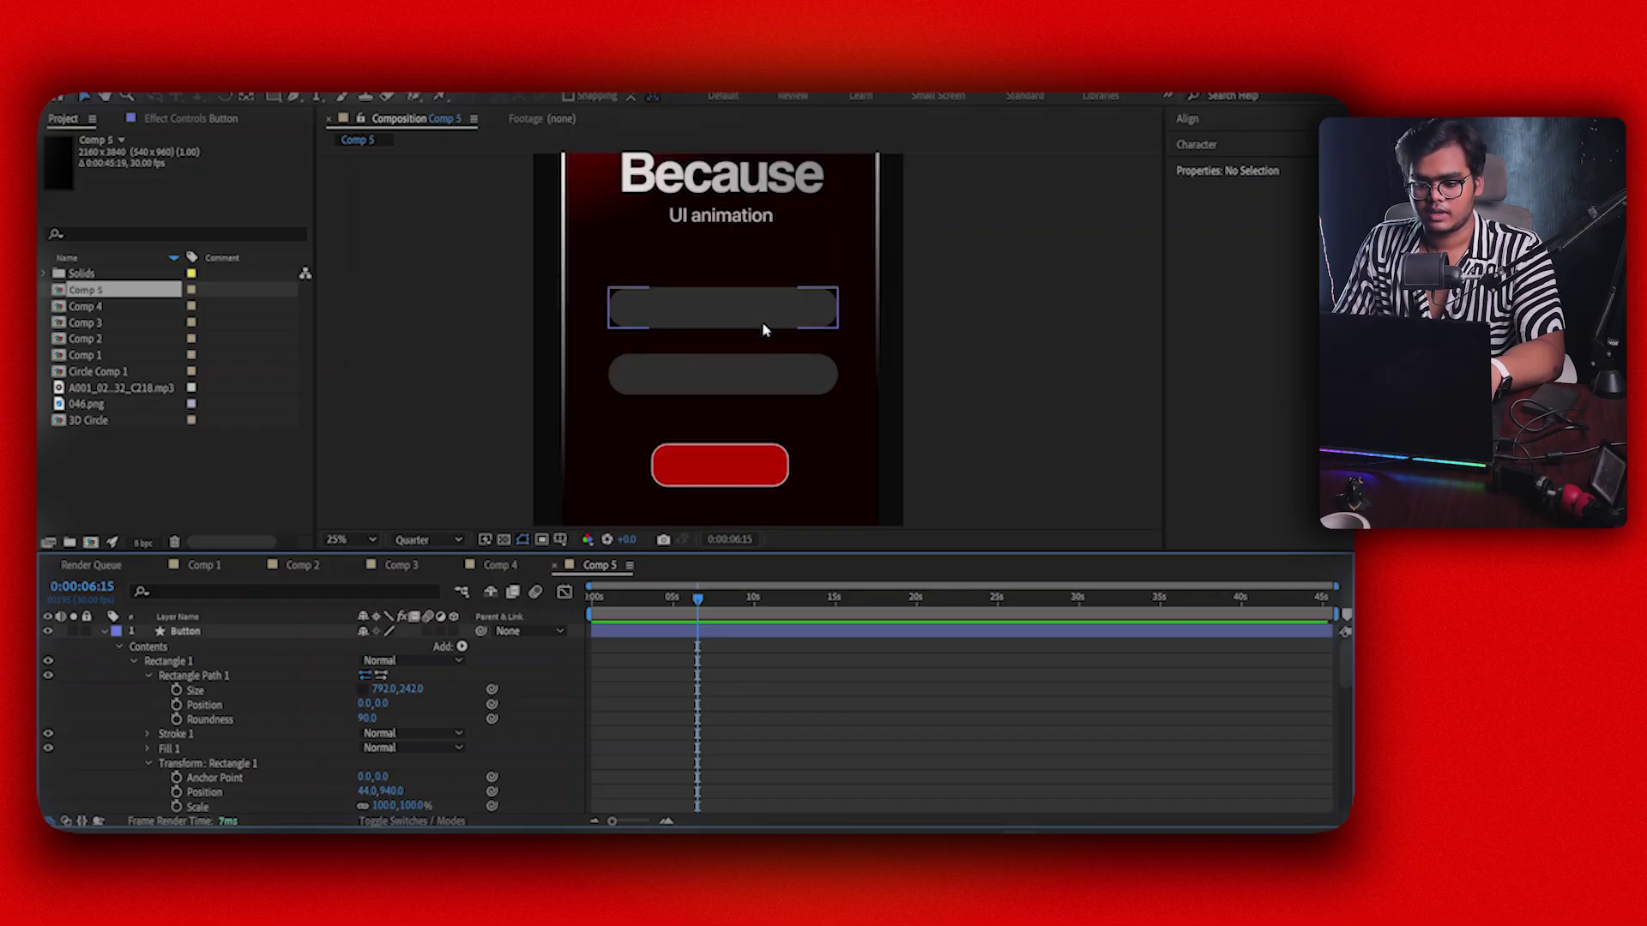
pyautogui.click(208, 632)
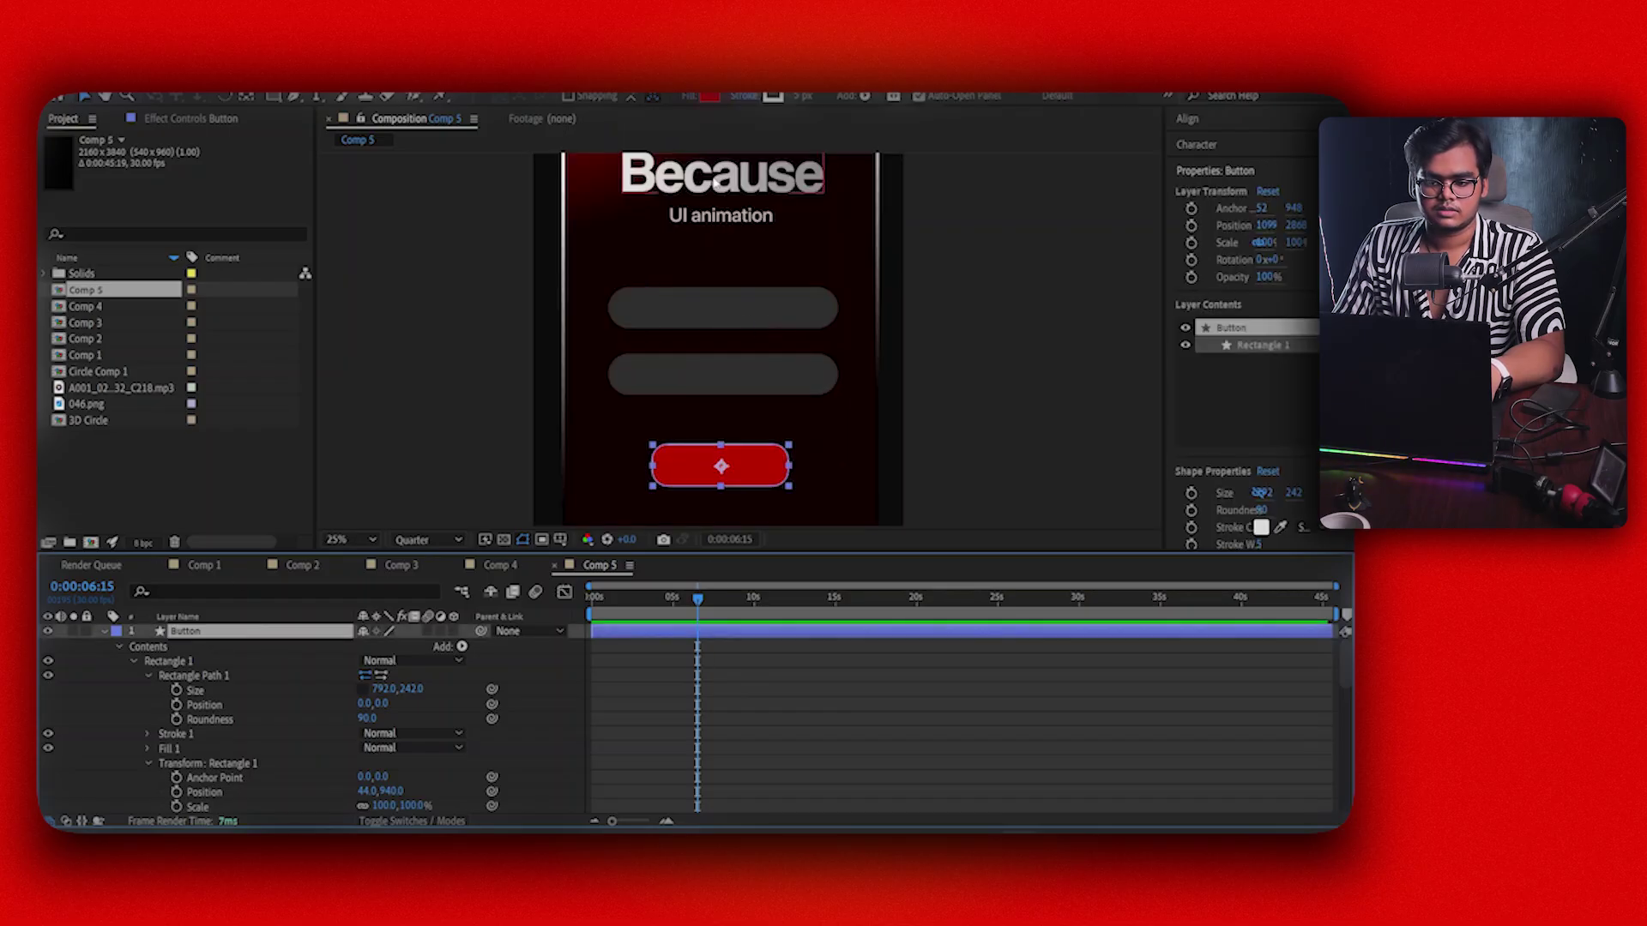
pyautogui.click(329, 95)
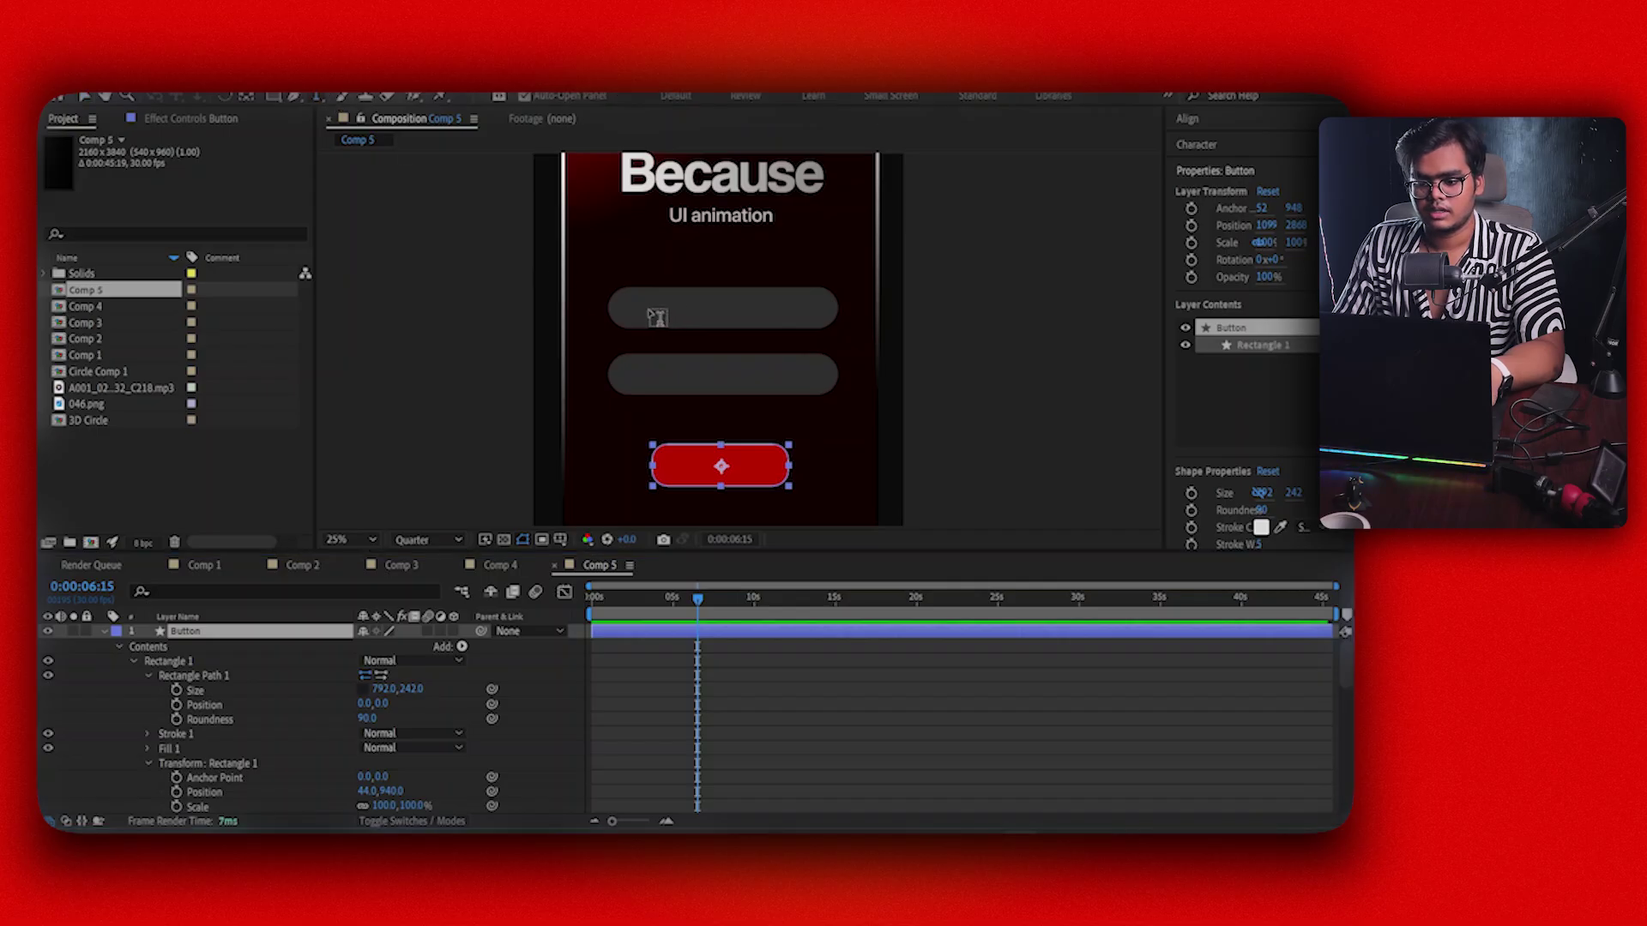
pyautogui.click(649, 312)
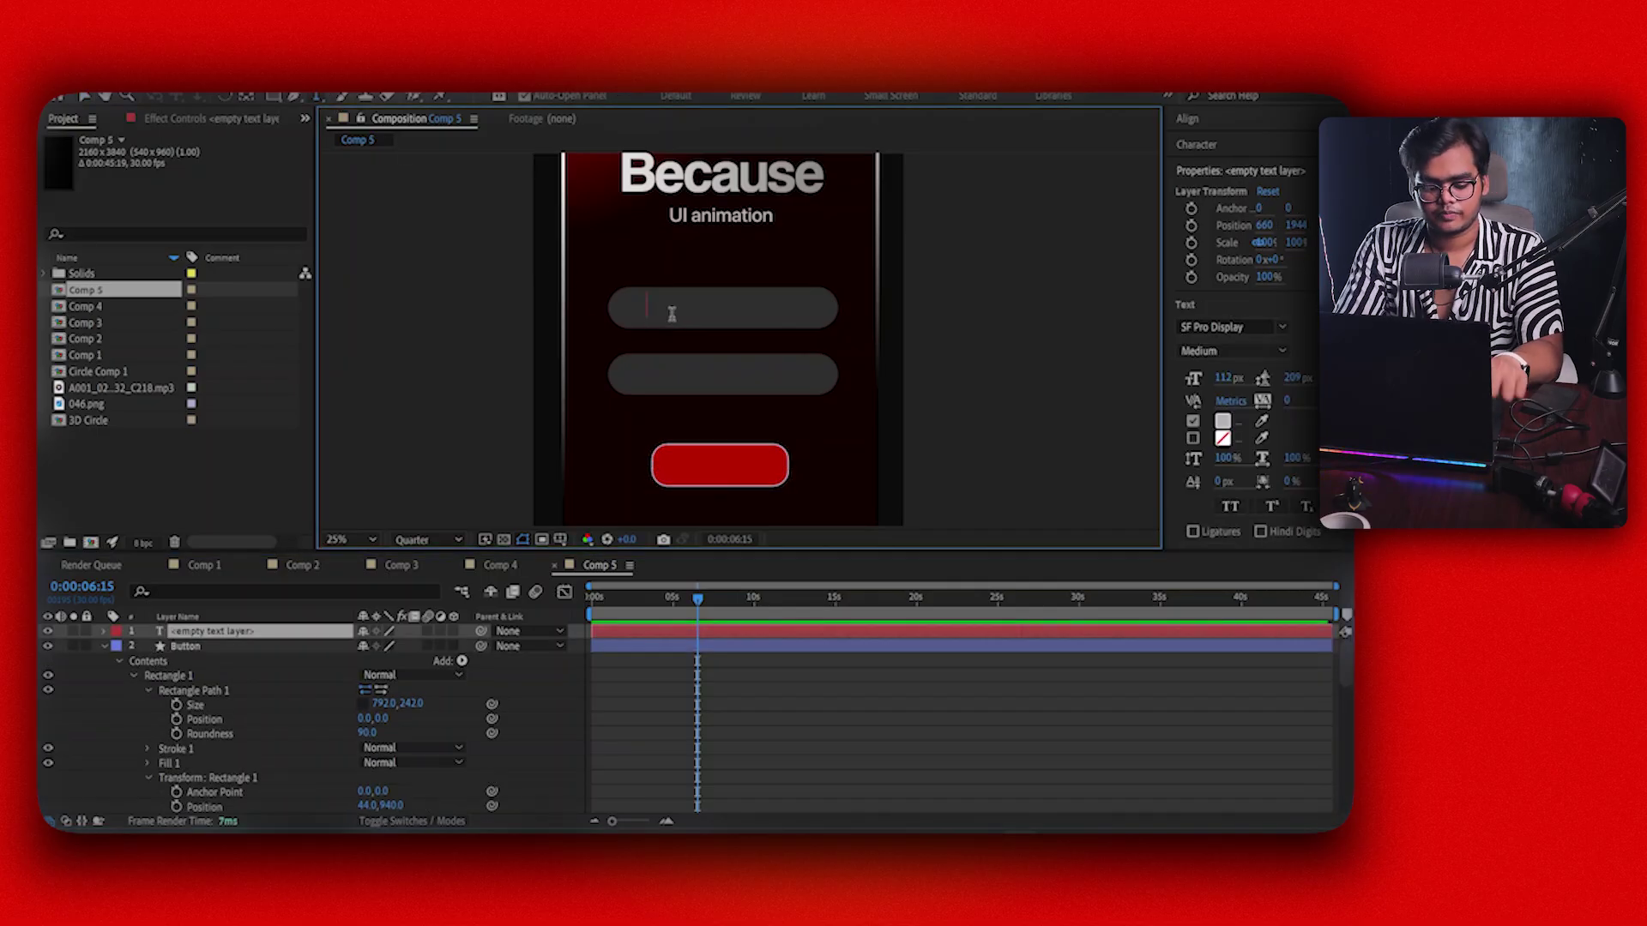
pyautogui.write('is the the future of')
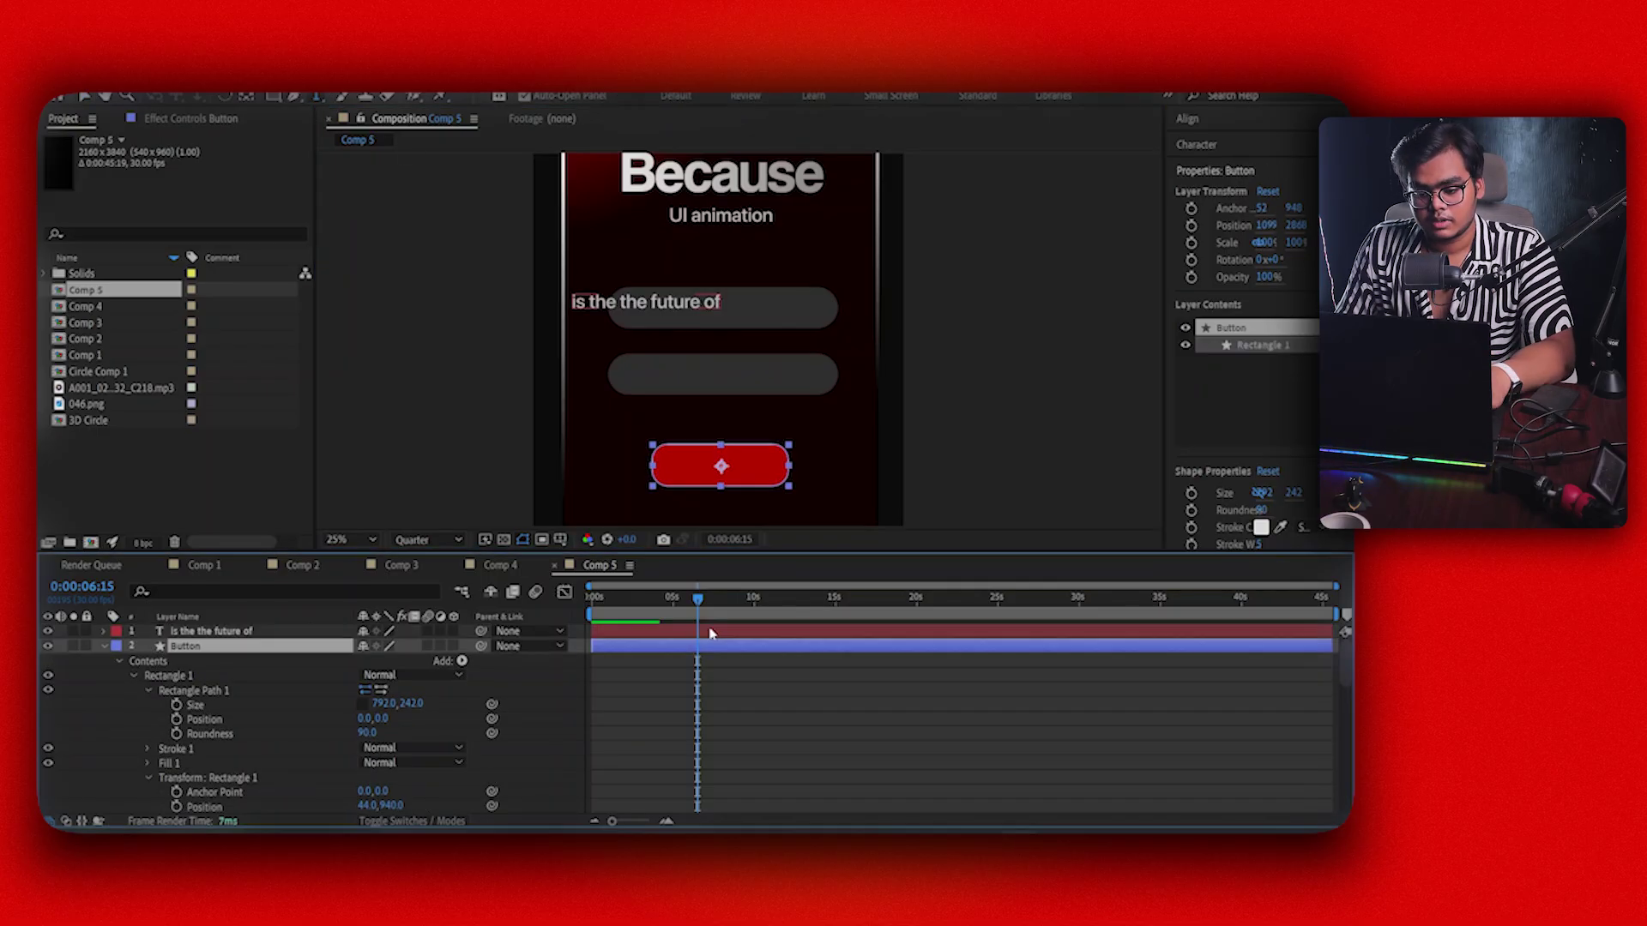
pyautogui.press('Escape')
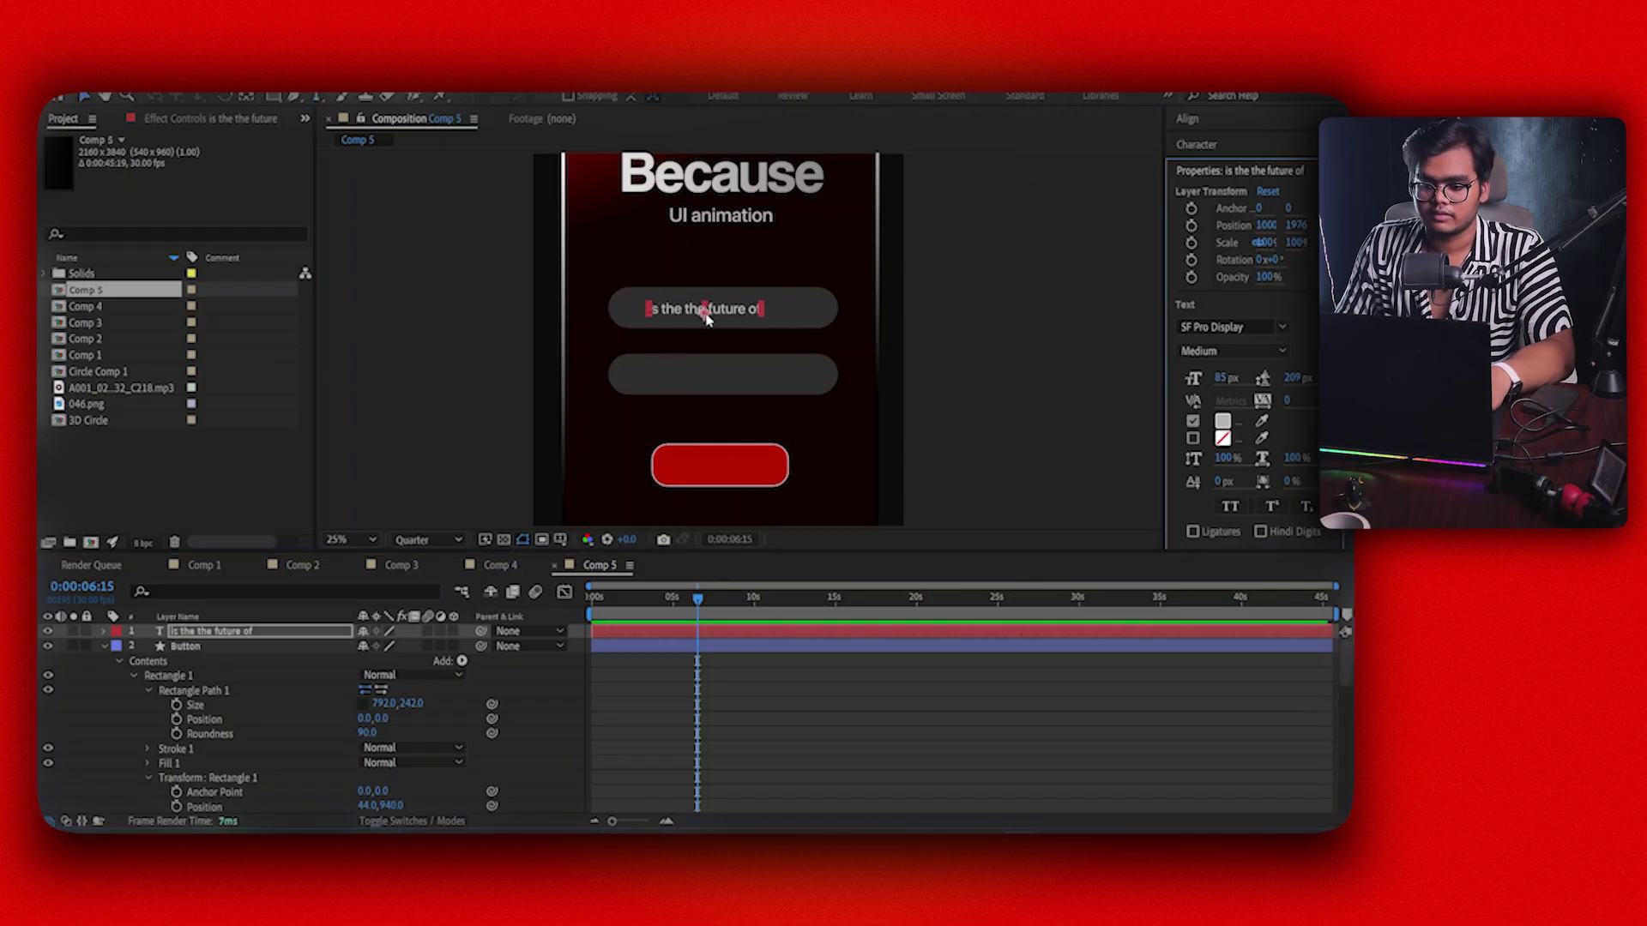
# Shift the "is the the future of" text toward the start of its name box and set its tracking to 20
pyautogui.moveTo(704, 312); pyautogui.dragTo(687, 312)
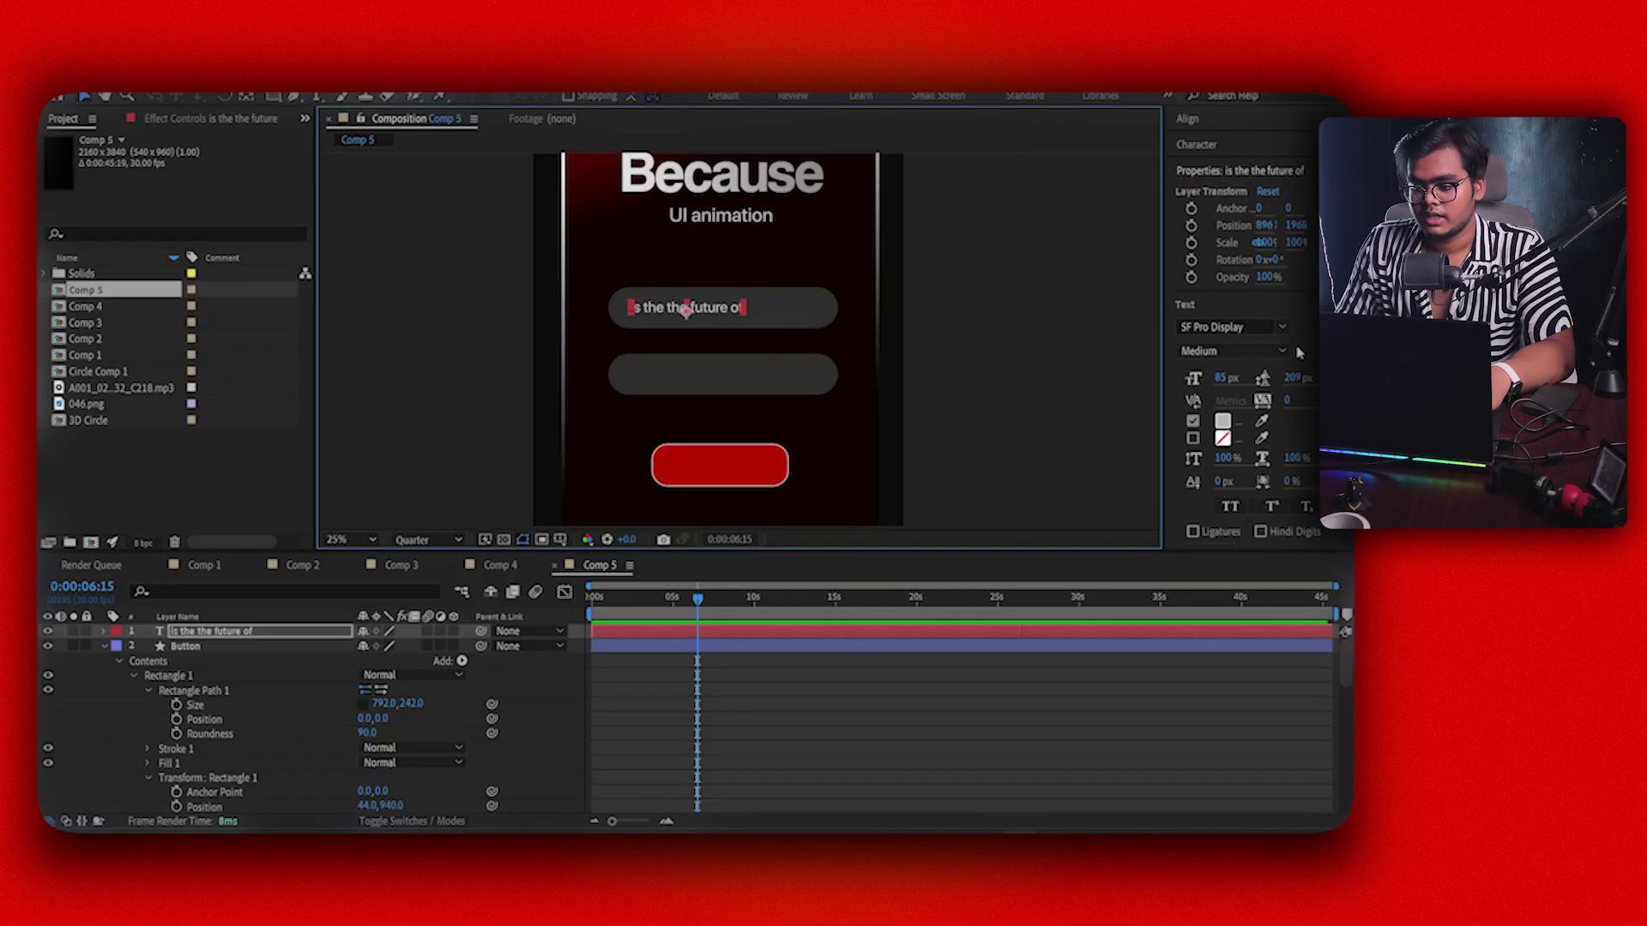
pyautogui.moveTo(1288, 402); pyautogui.dragTo(1290, 403)
pyautogui.click(1288, 403)
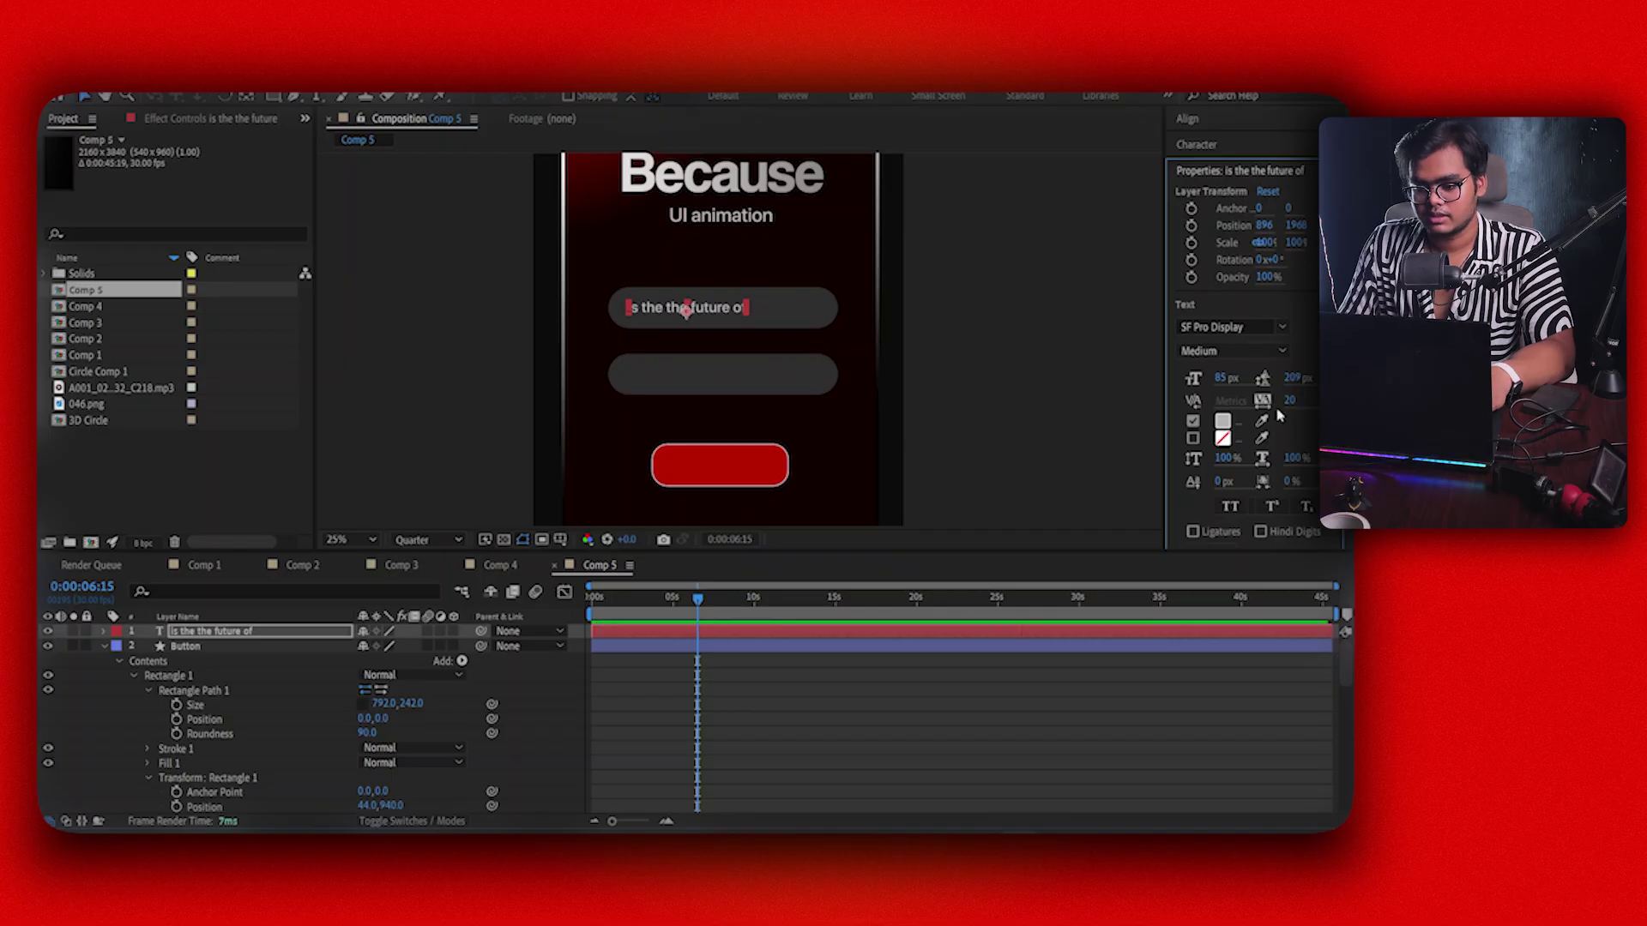
pyautogui.click(918, 719)
# Duplicate the "is the the future of" text into the lower name box and change the copy to "video editing", positioned at 800, 2351
pyautogui.click(730, 634)
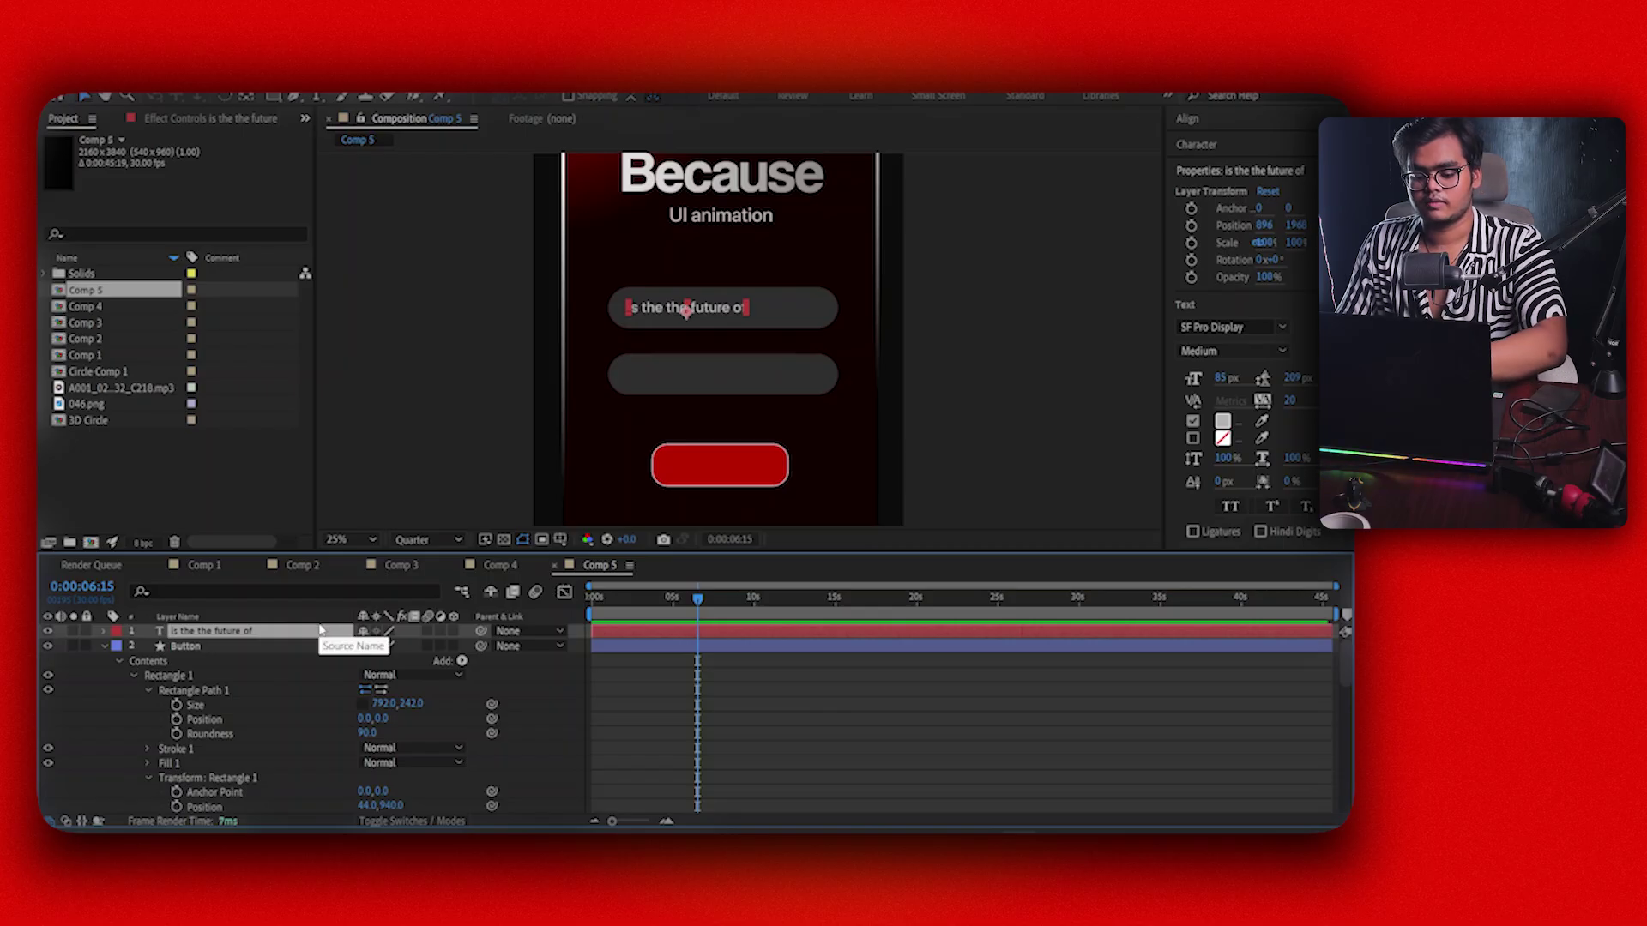
pyautogui.press('super+d')
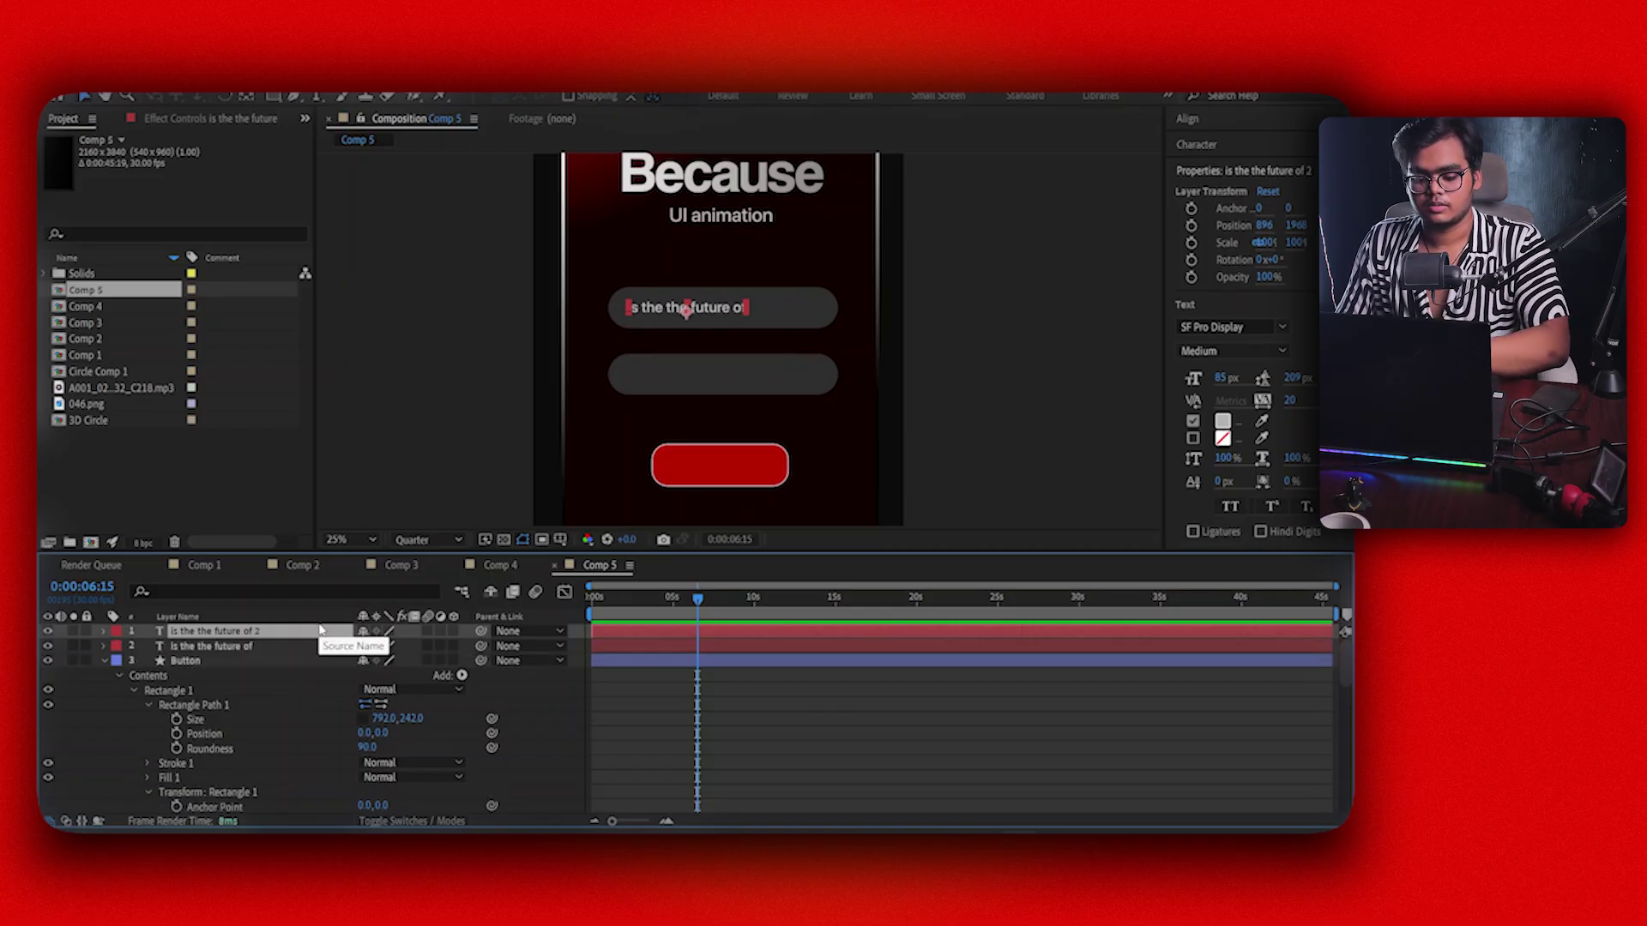
pyautogui.press('p')
pyautogui.moveTo(400, 645); pyautogui.dragTo(686, 666)
pyautogui.press('Down')
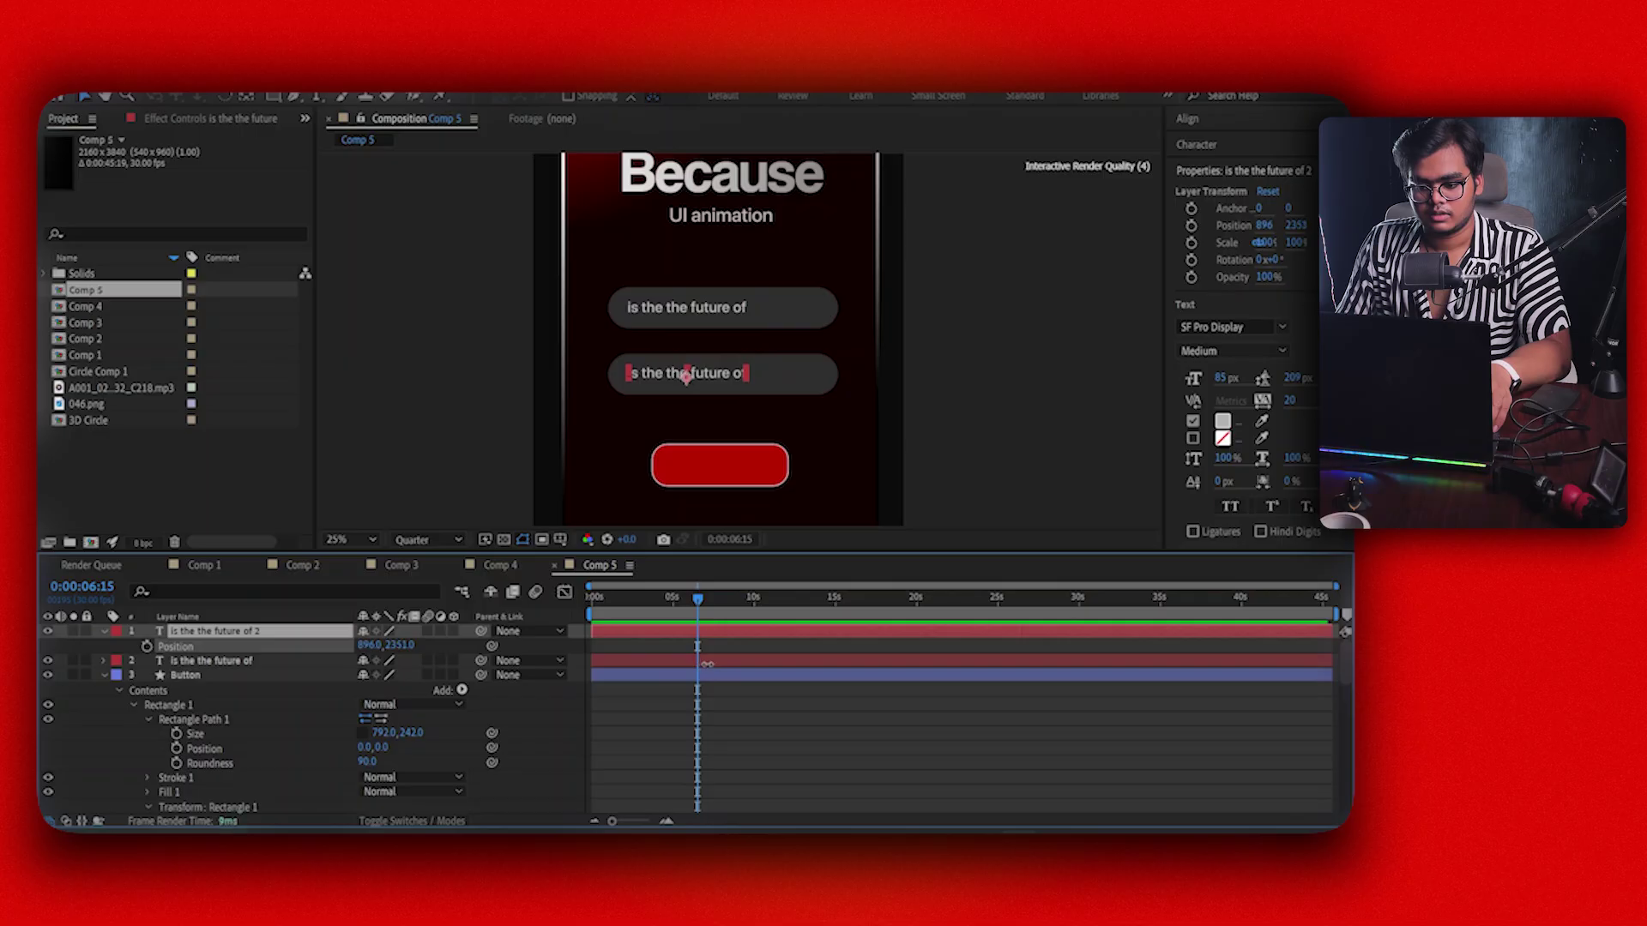
pyautogui.doubleClick(738, 372)
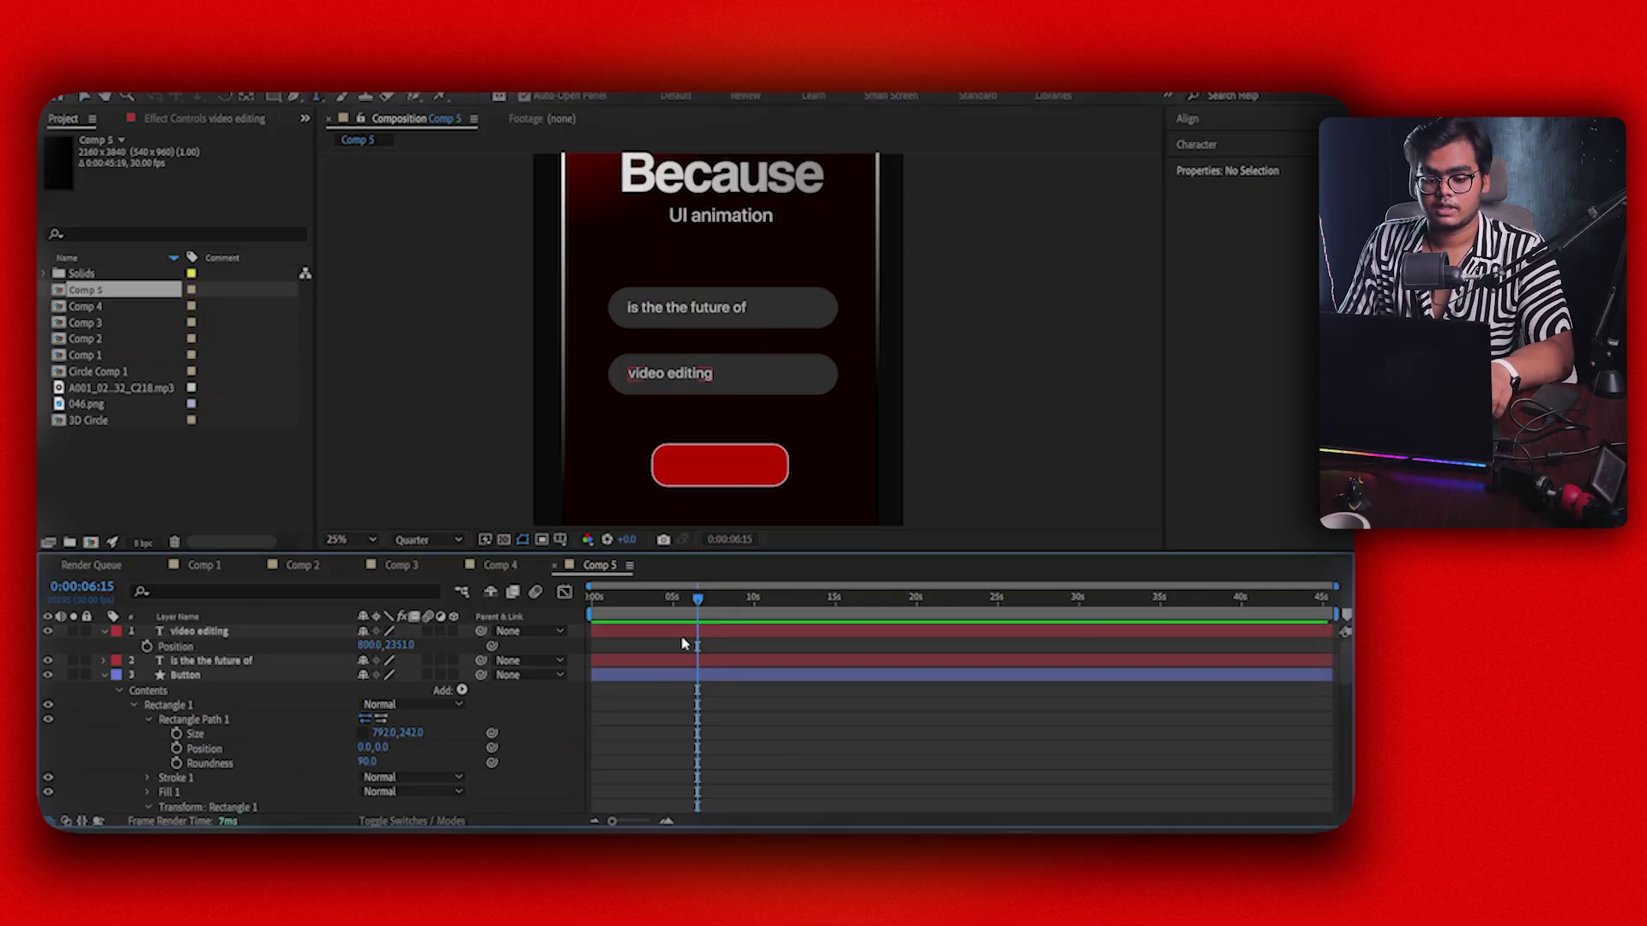
pyautogui.click(679, 633)
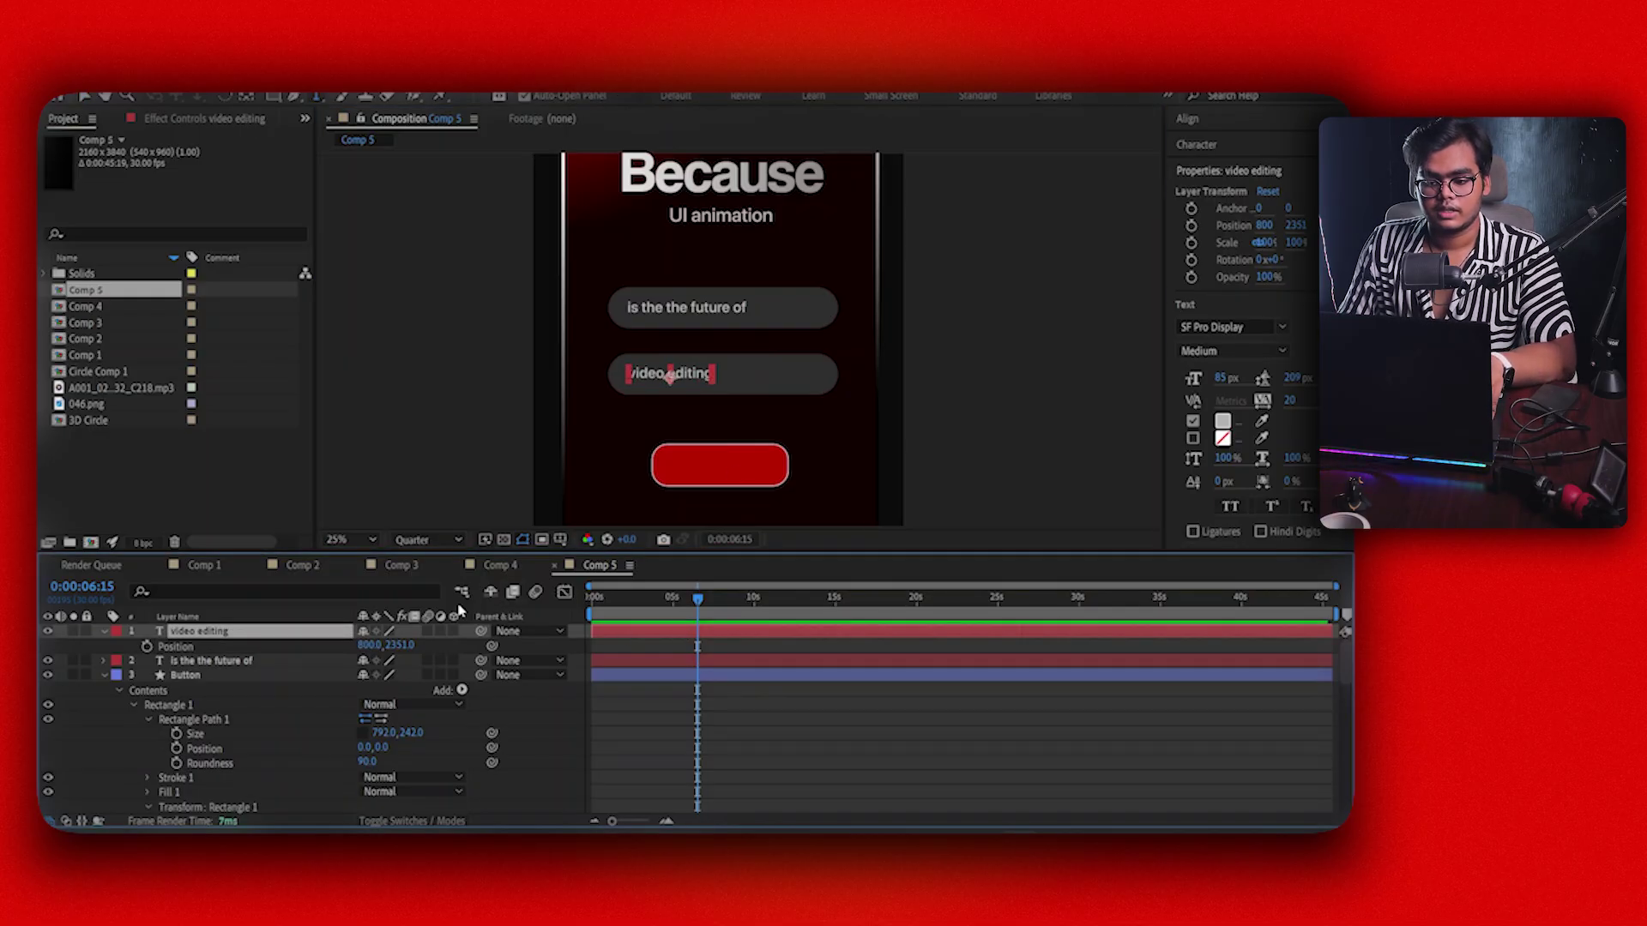
# Bring the Because 2 text layer to the front and turn it into a 175 px "YES!" label on the red button
pyautogui.scroll(-8, 240, 686)
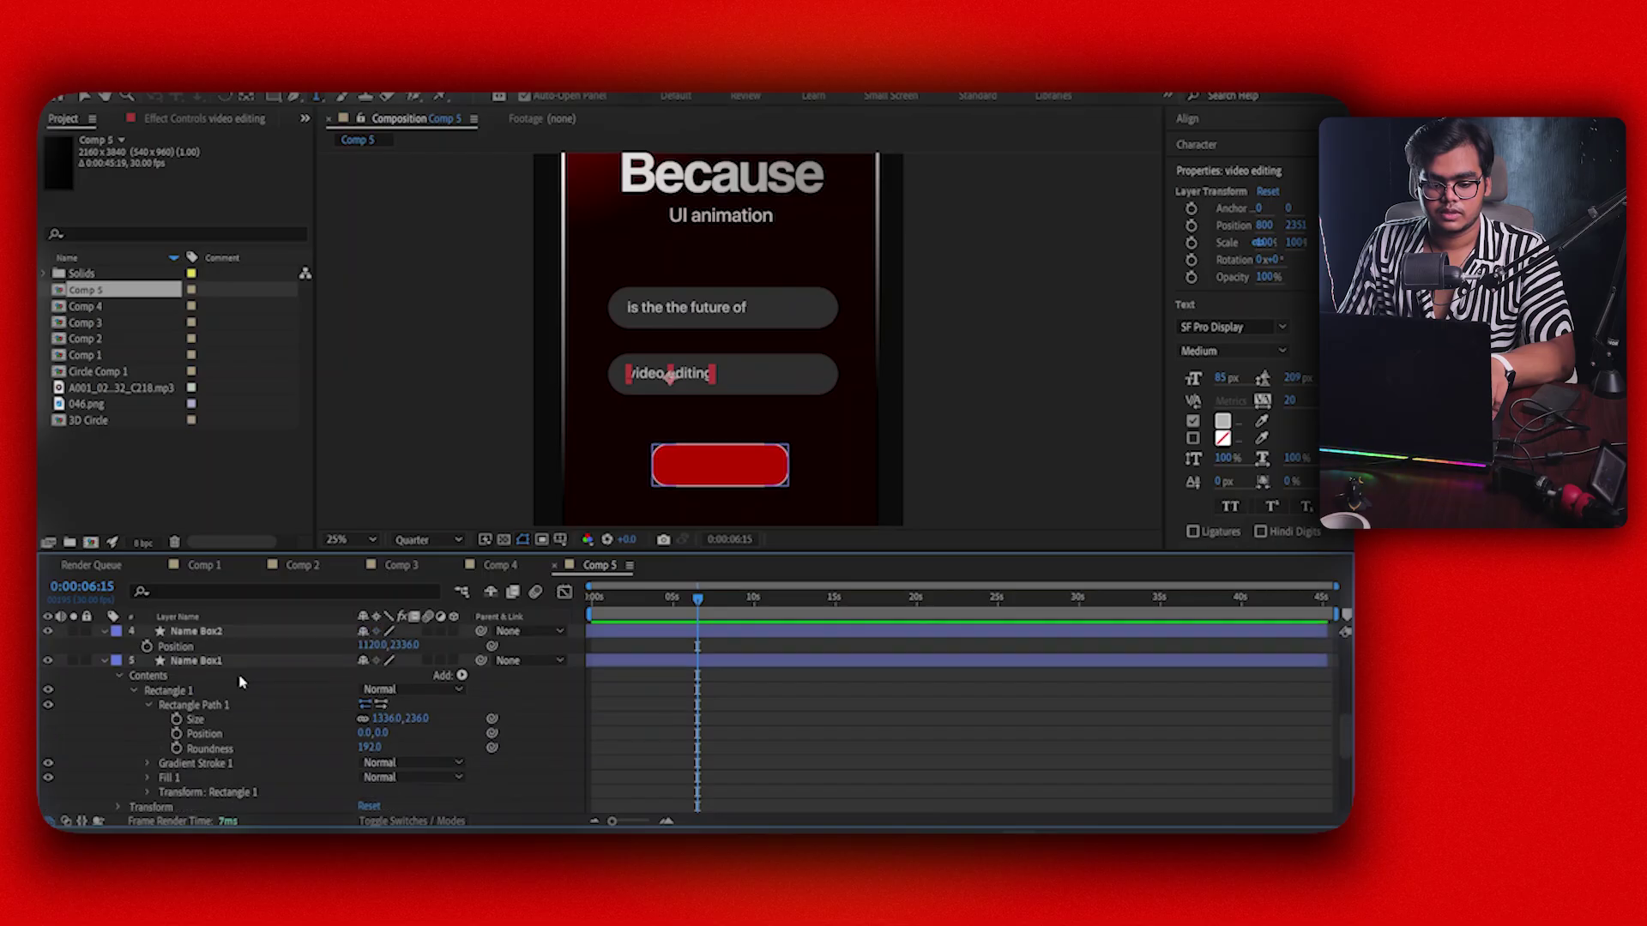
pyautogui.click(230, 796)
pyautogui.scroll(8, 230, 771)
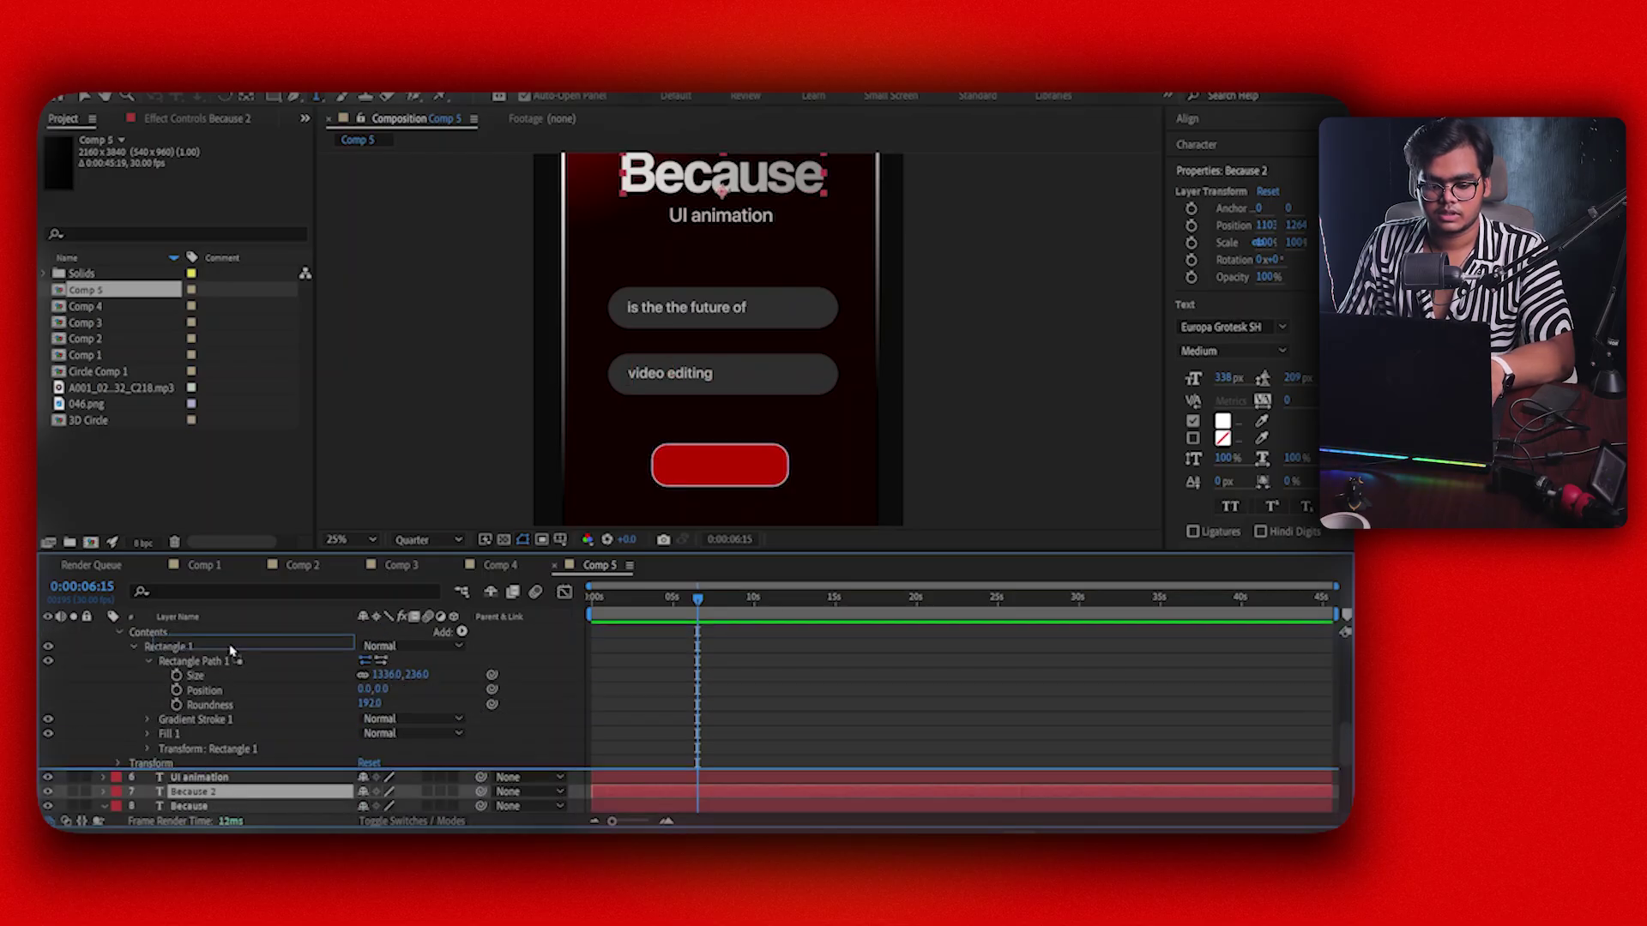
pyautogui.hotkey('ctrl', 'shift', ']')
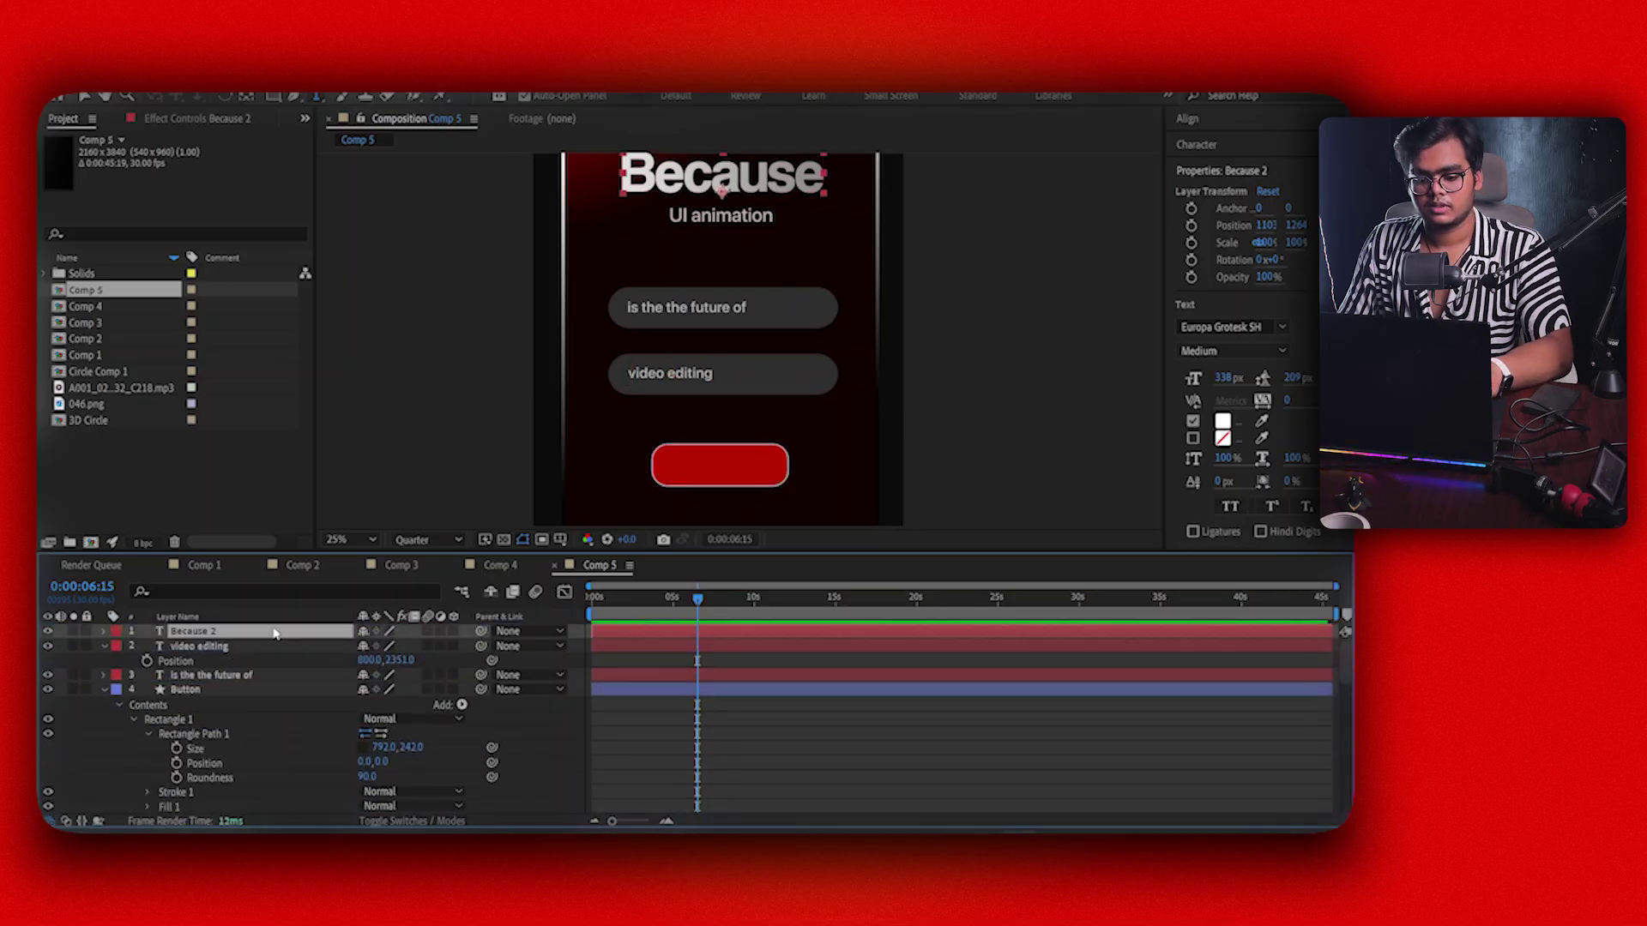
pyautogui.press('p')
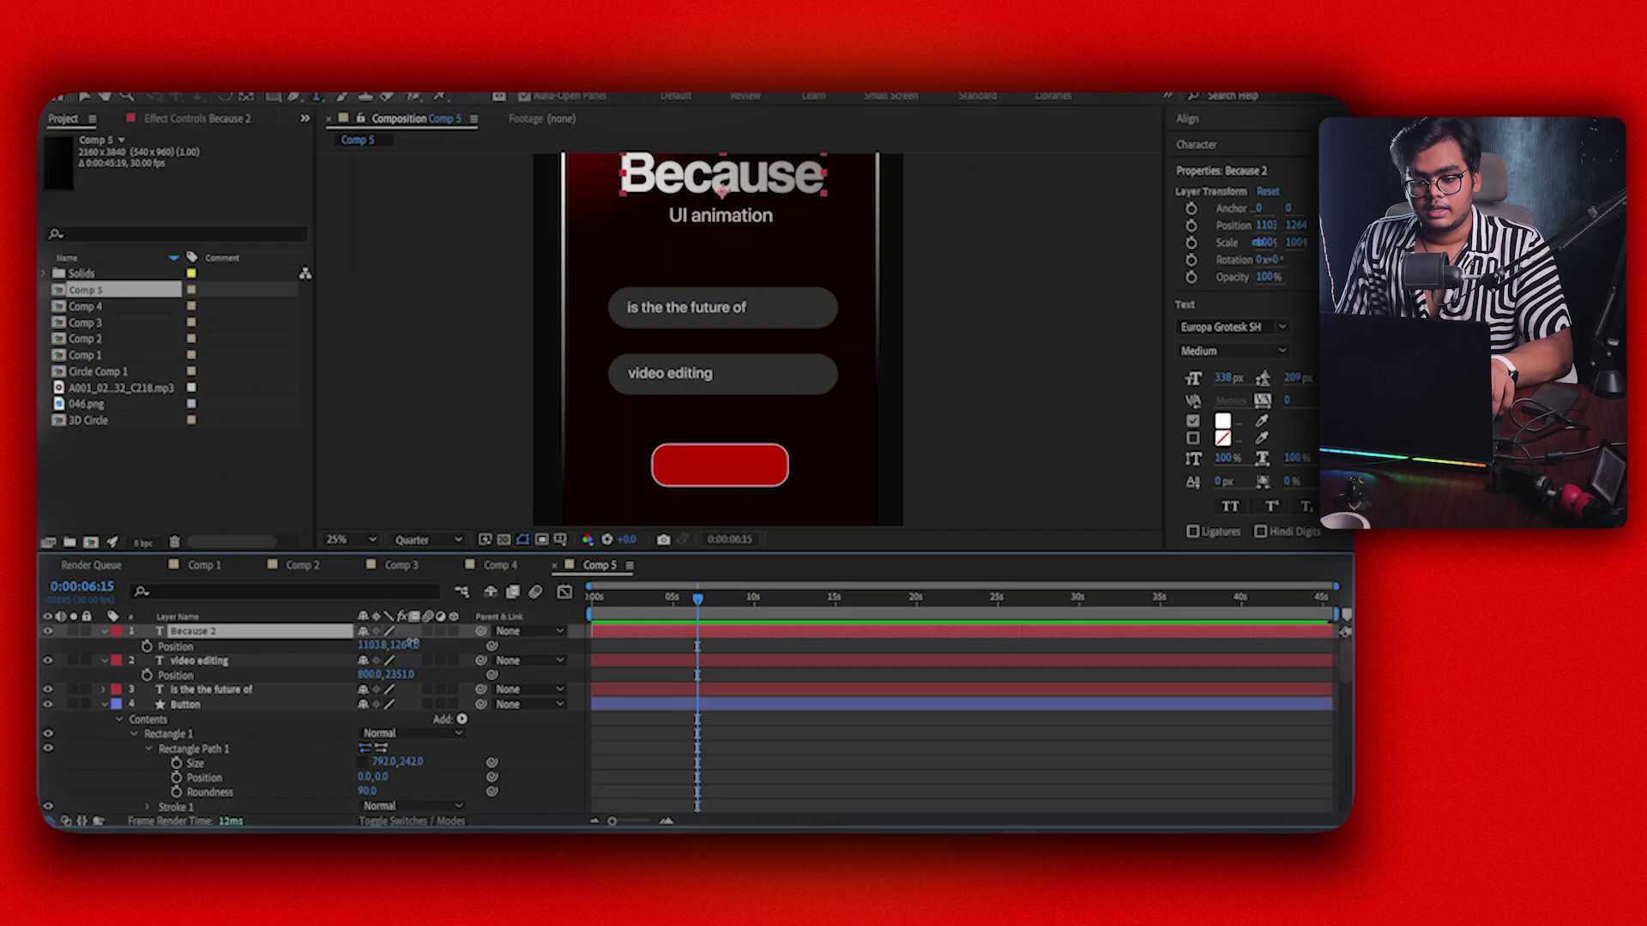
pyautogui.moveTo(410, 645); pyautogui.dragTo(559, 645)
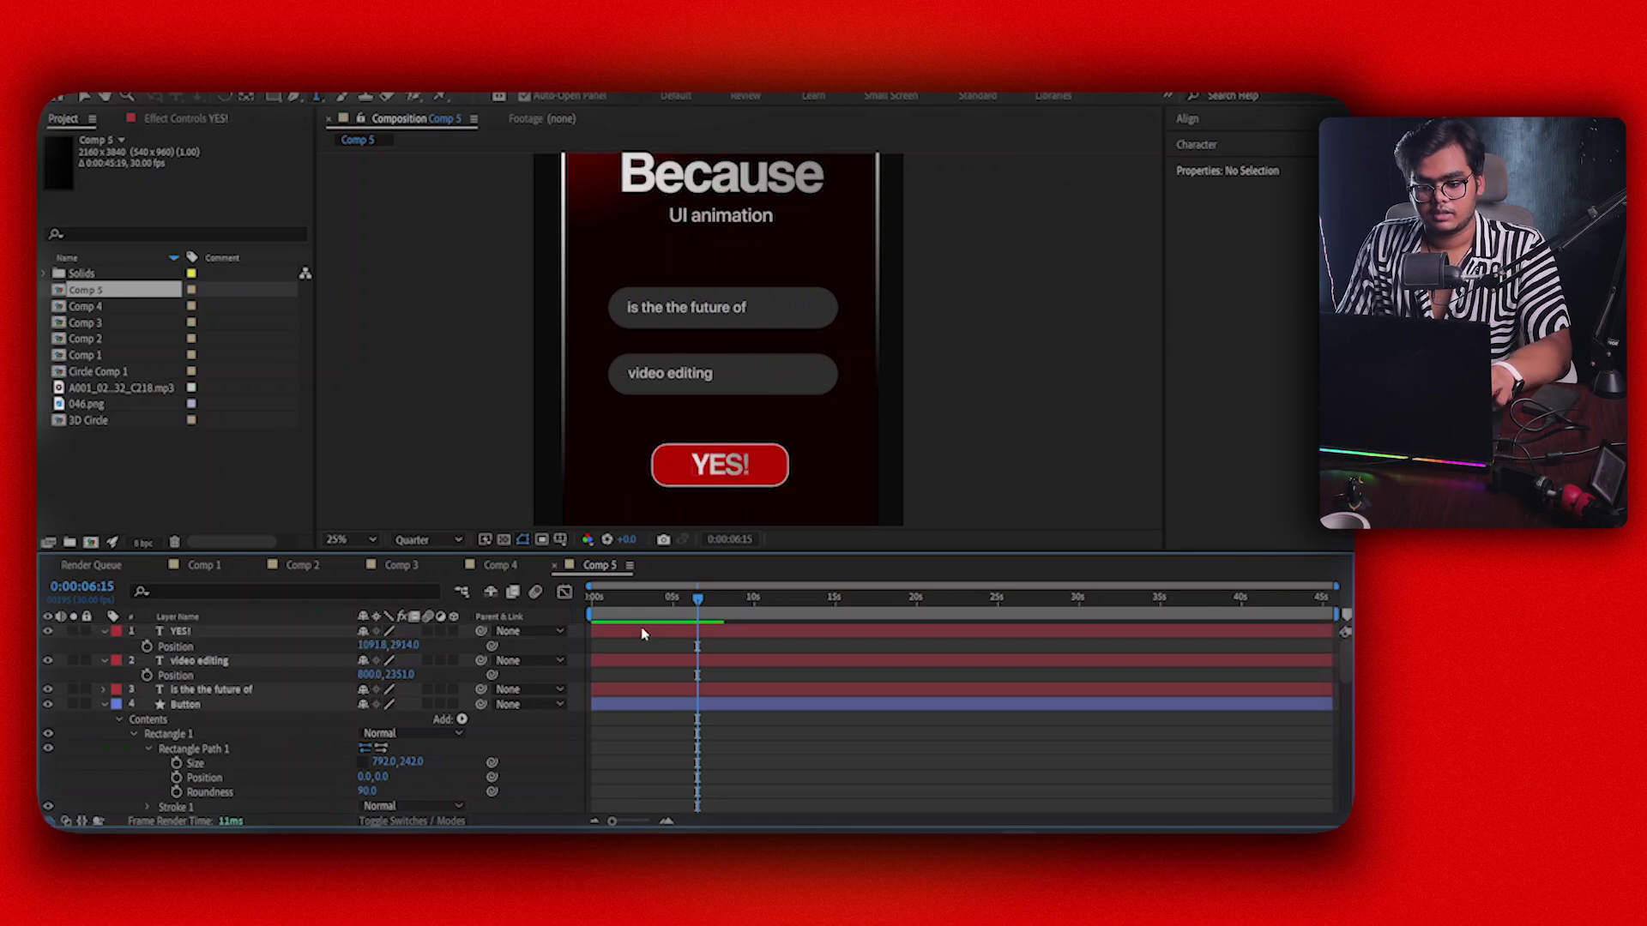
pyautogui.click(640, 635)
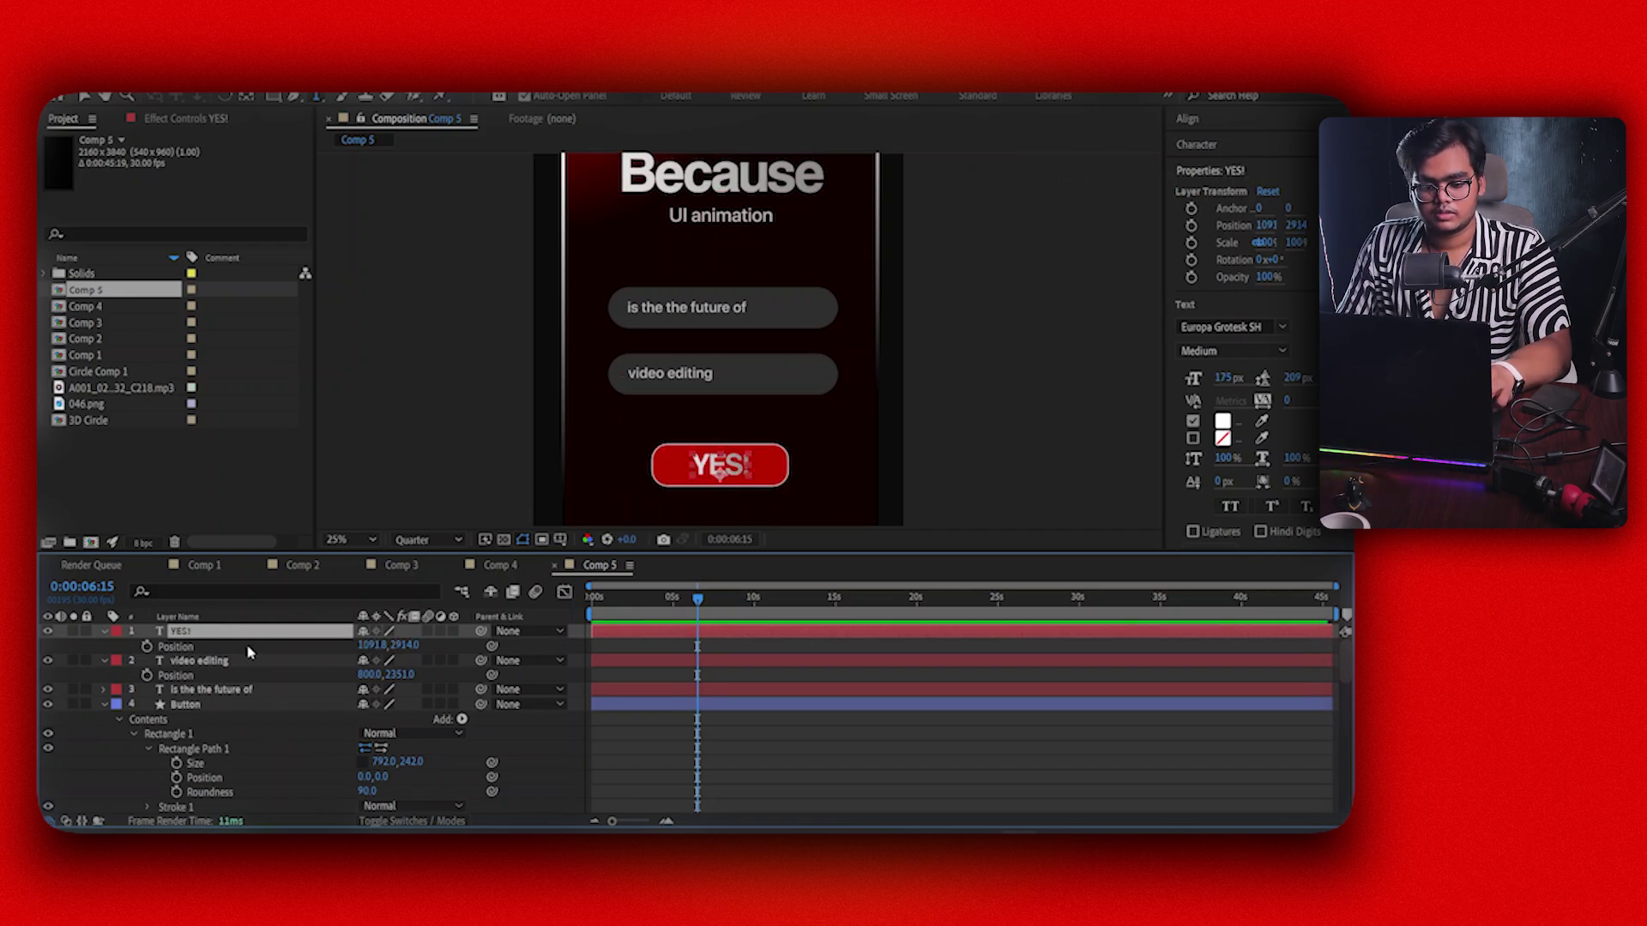
# Delete the Gradient Overlay layer style from the YES! text layer
pyautogui.click(109, 635)
pyautogui.click(109, 635)
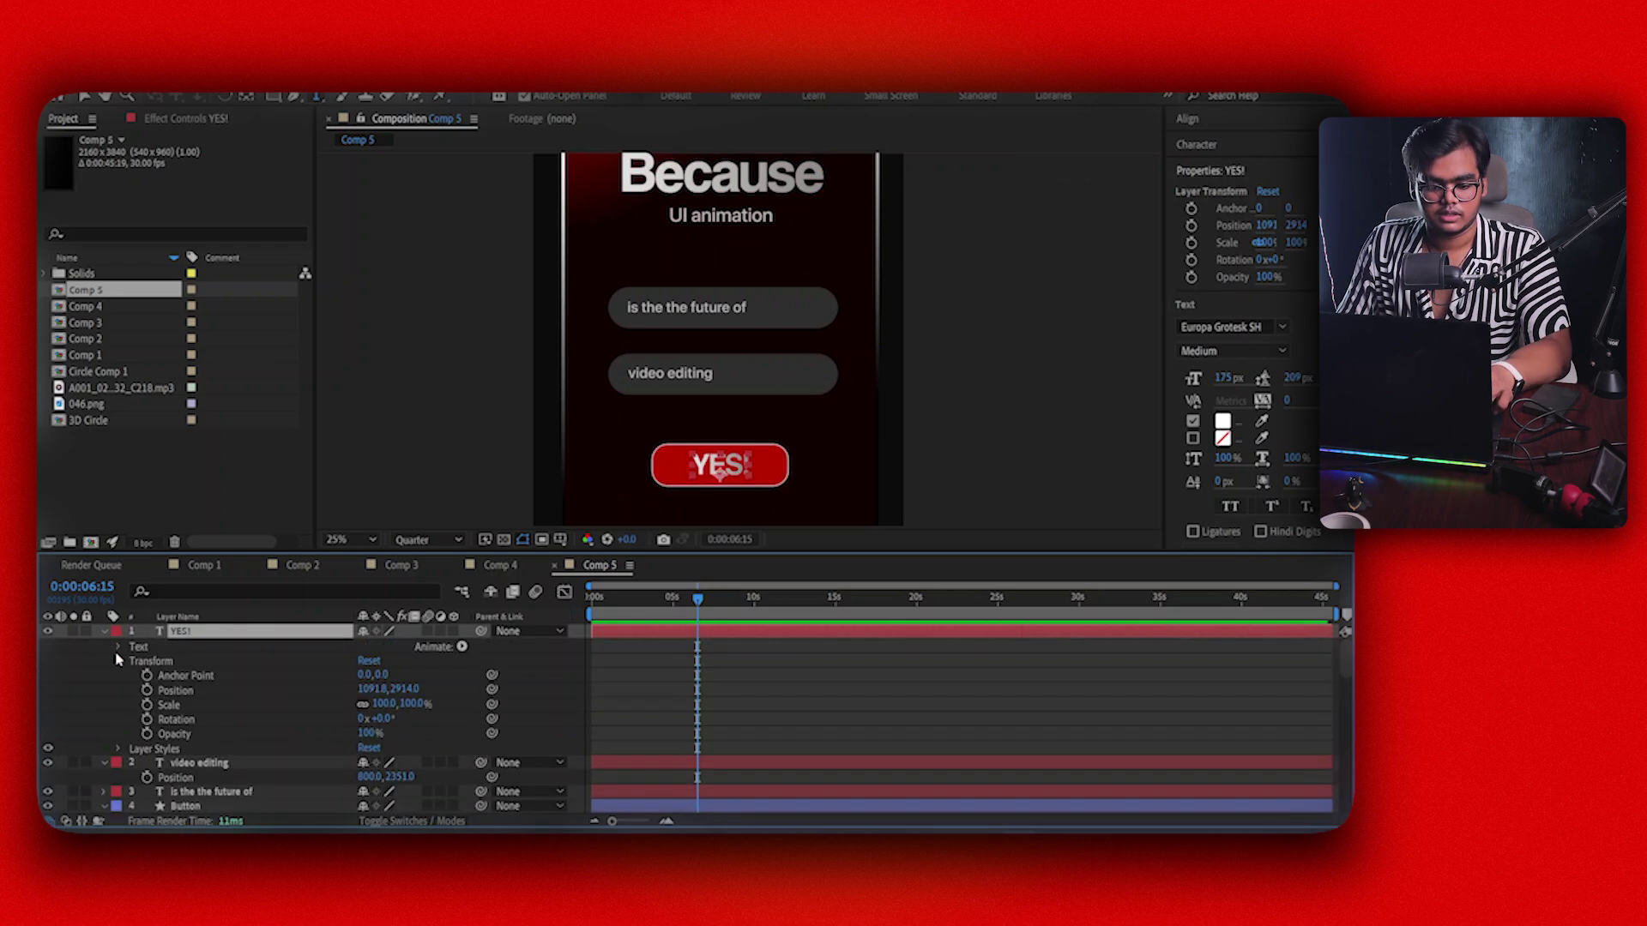
pyautogui.click(119, 649)
pyautogui.click(119, 649)
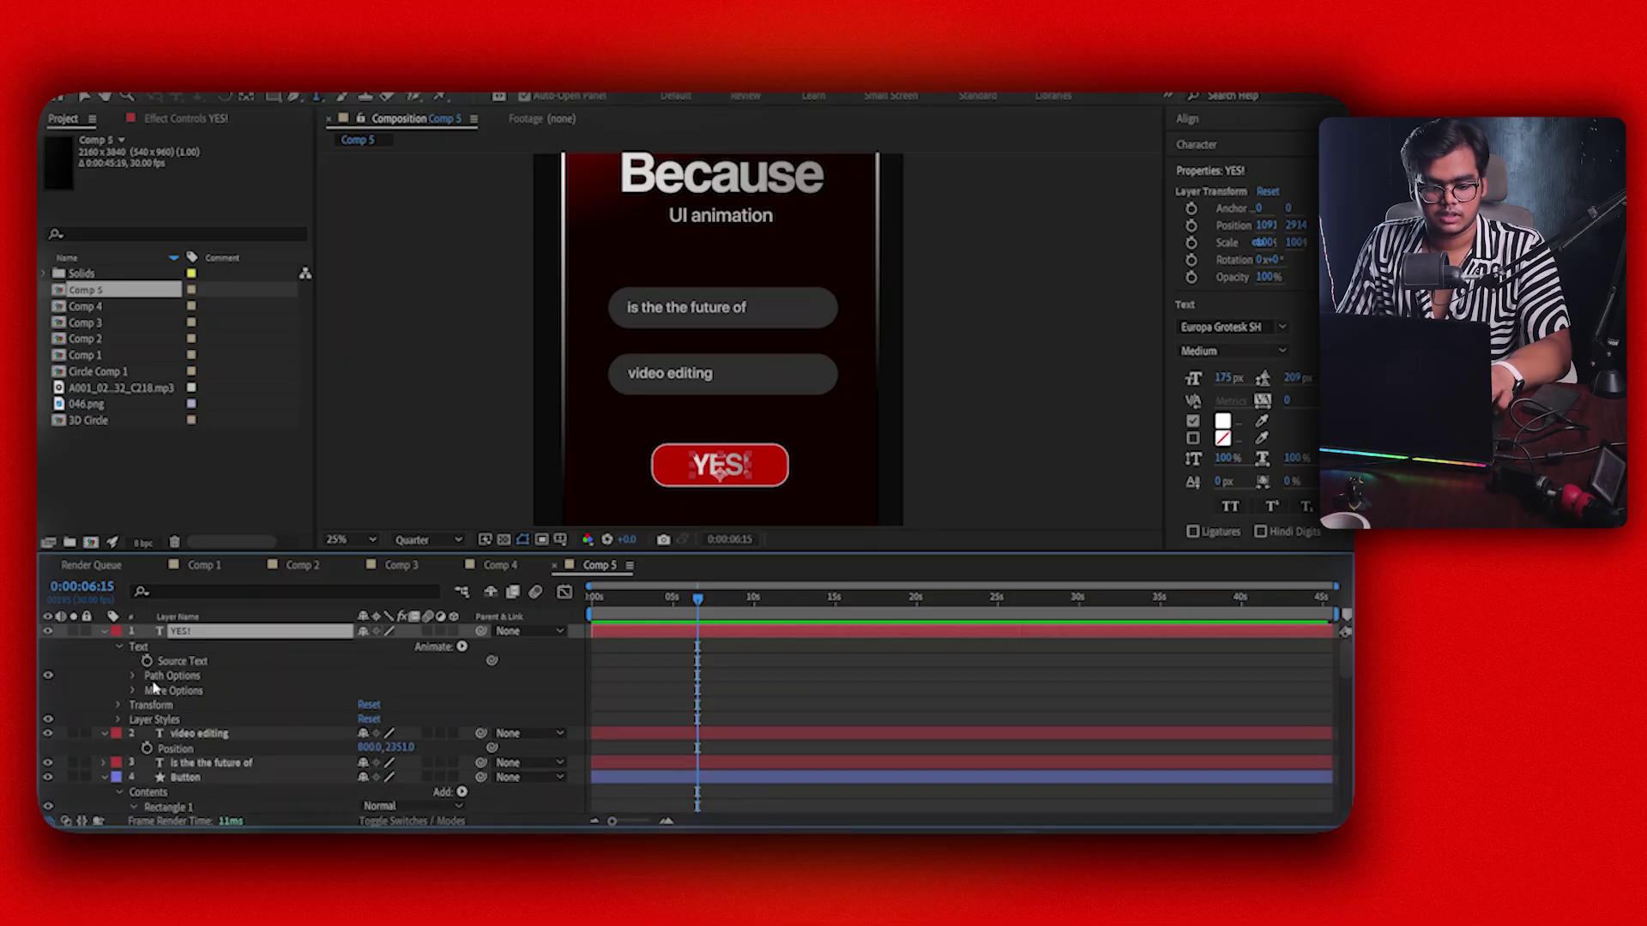
pyautogui.click(119, 649)
pyautogui.click(119, 676)
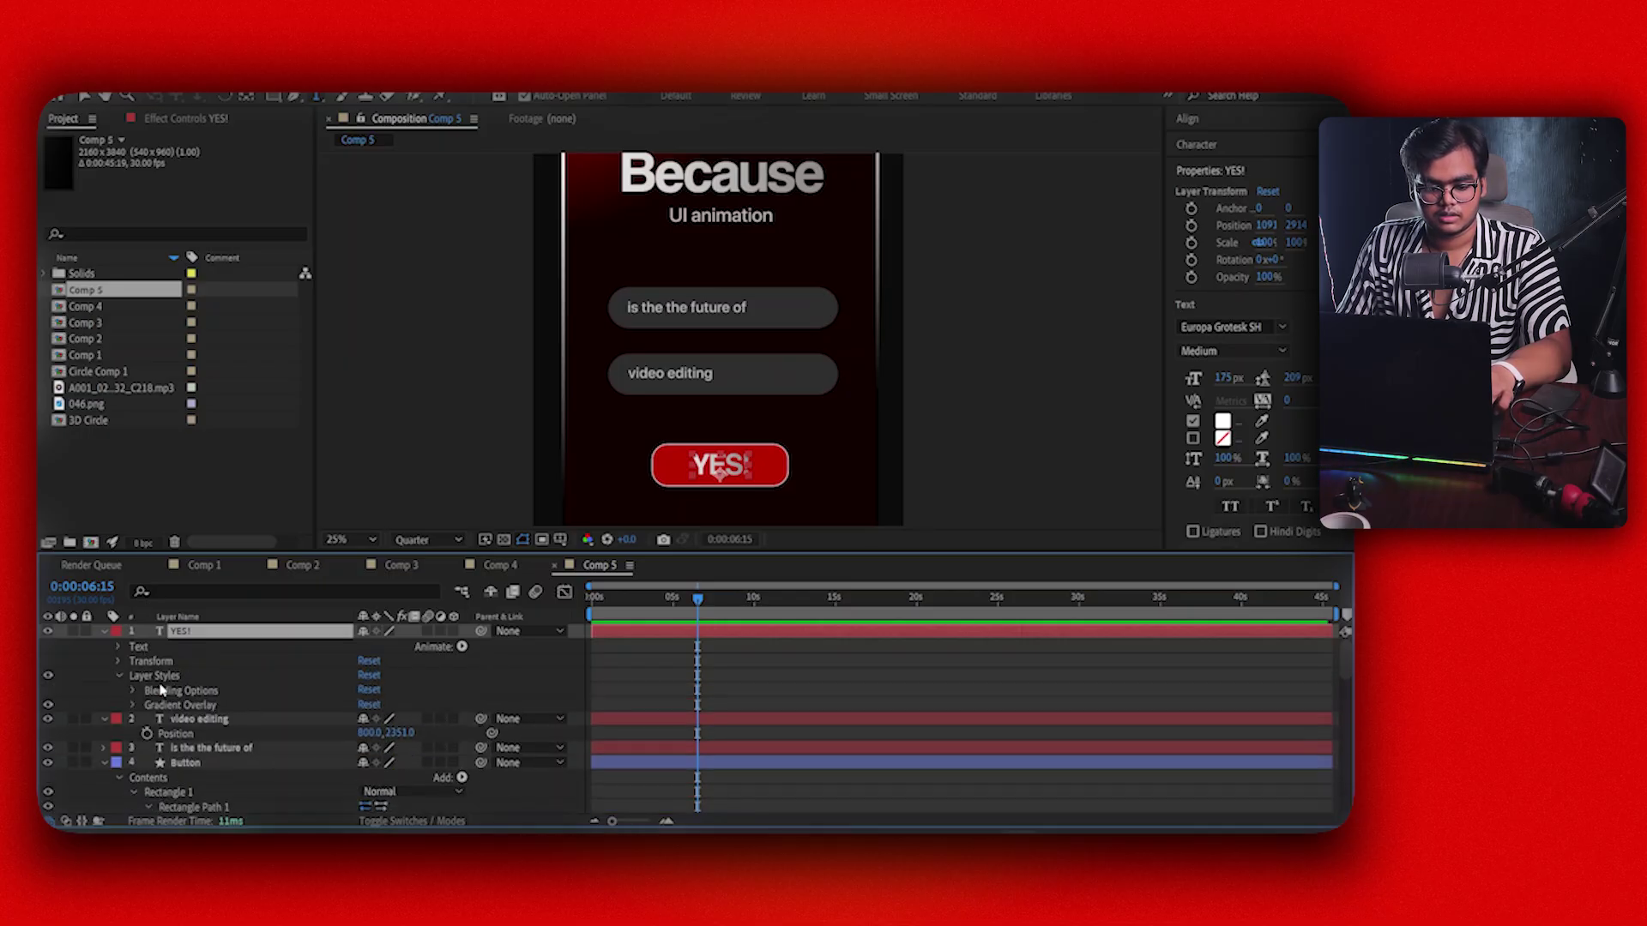
pyautogui.click(172, 705)
pyautogui.press('Delete')
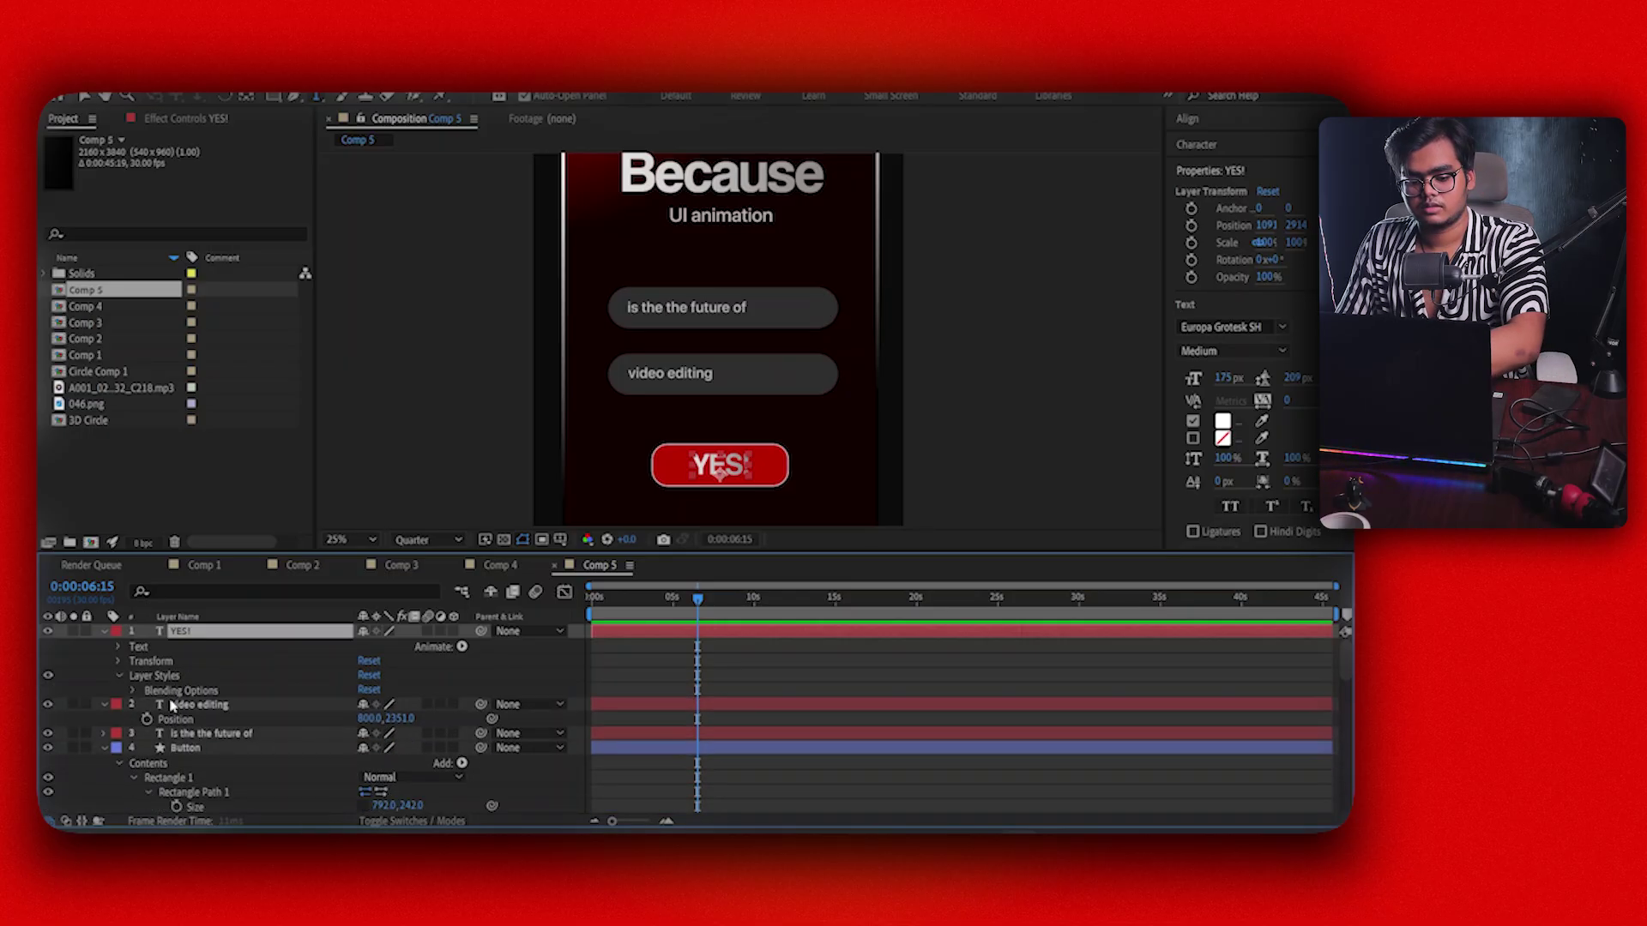
# Set the fill colour of the YES! text to light grey D5D5D5
pyautogui.click(691, 677)
pyautogui.click(699, 633)
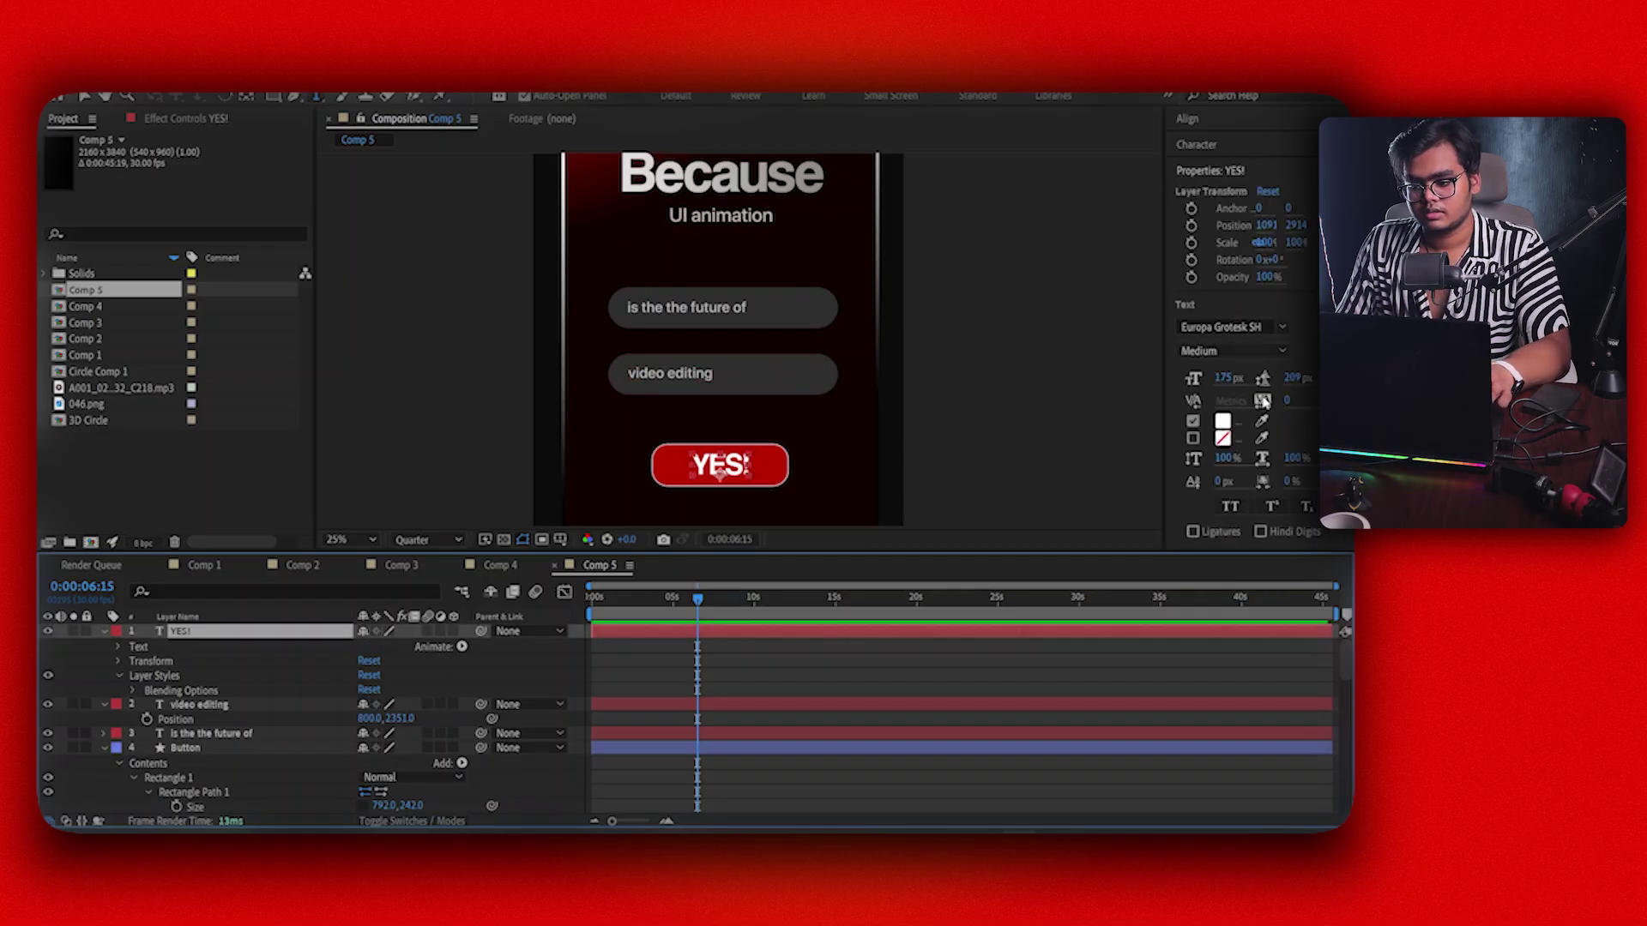
pyautogui.click(1223, 421)
pyautogui.click(86, 400)
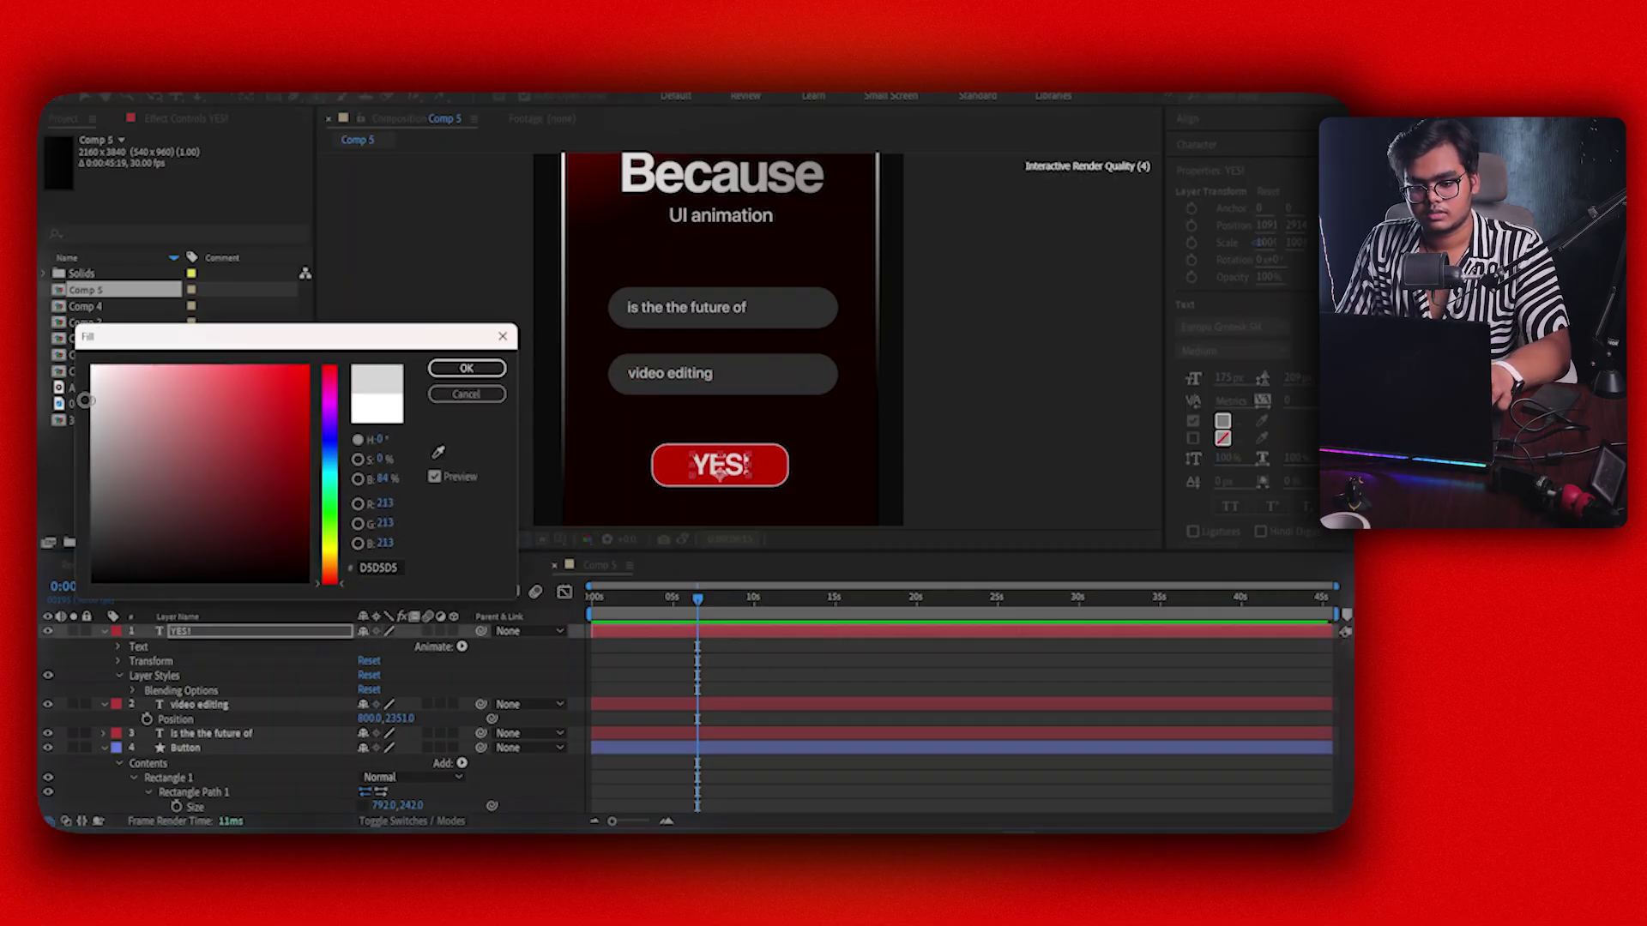
pyautogui.click(466, 368)
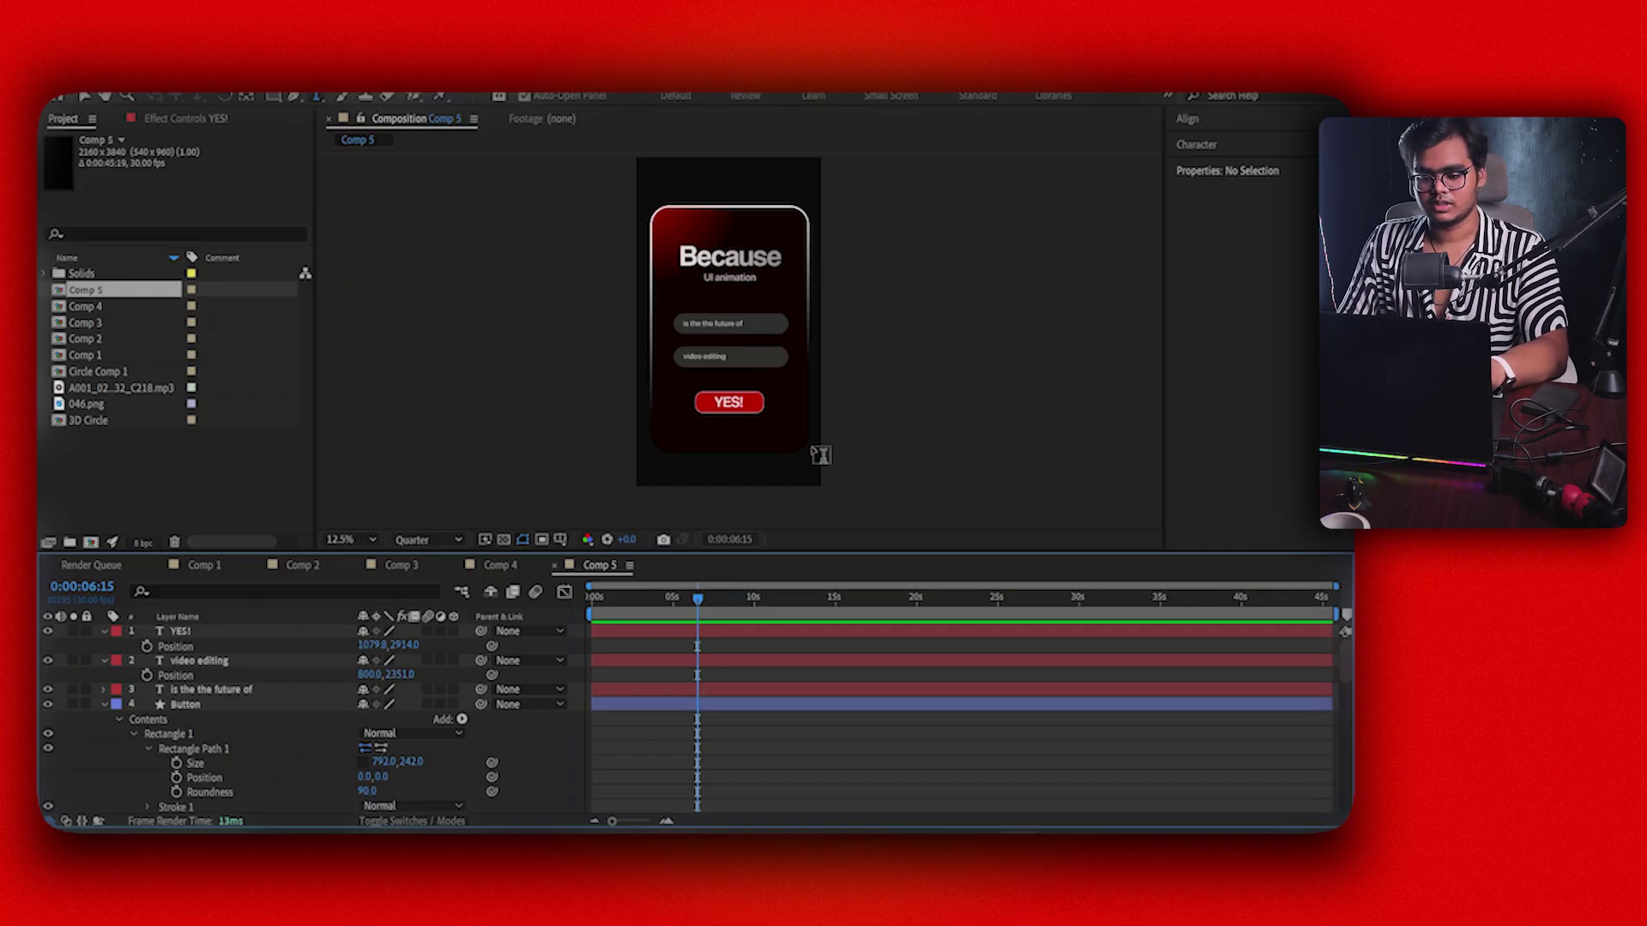
# Collapse the expanded properties of all layers in the composition's layer list
pyautogui.click(105, 657)
pyautogui.click(104, 631)
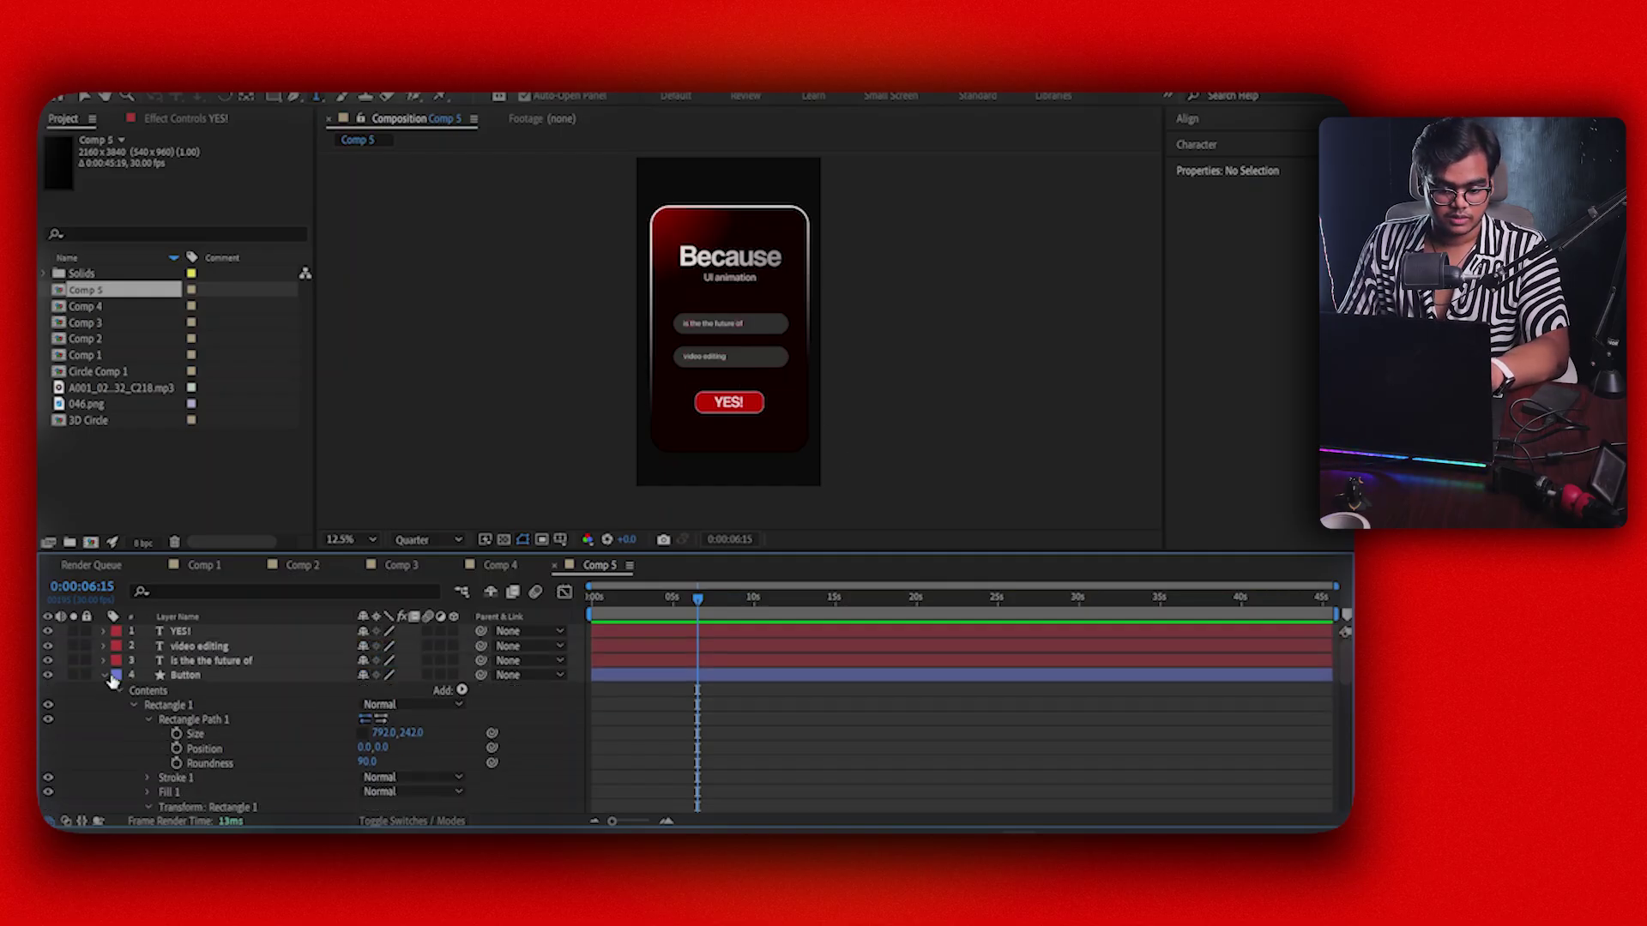
pyautogui.click(104, 675)
pyautogui.click(103, 690)
pyautogui.click(104, 704)
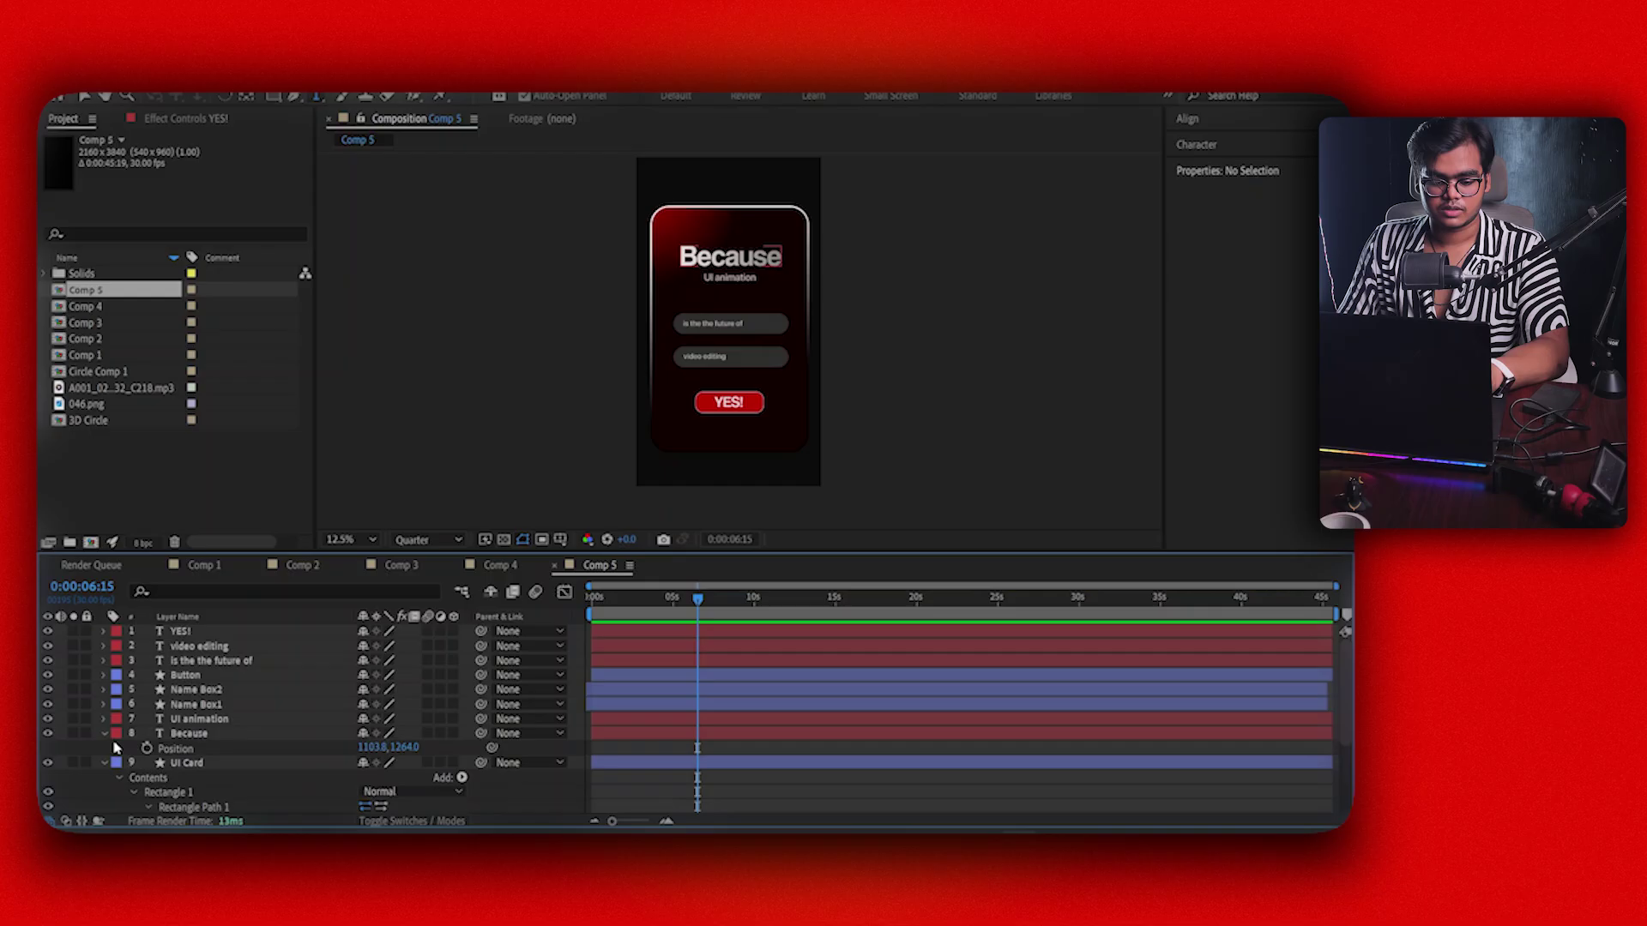
pyautogui.click(104, 733)
pyautogui.click(104, 748)
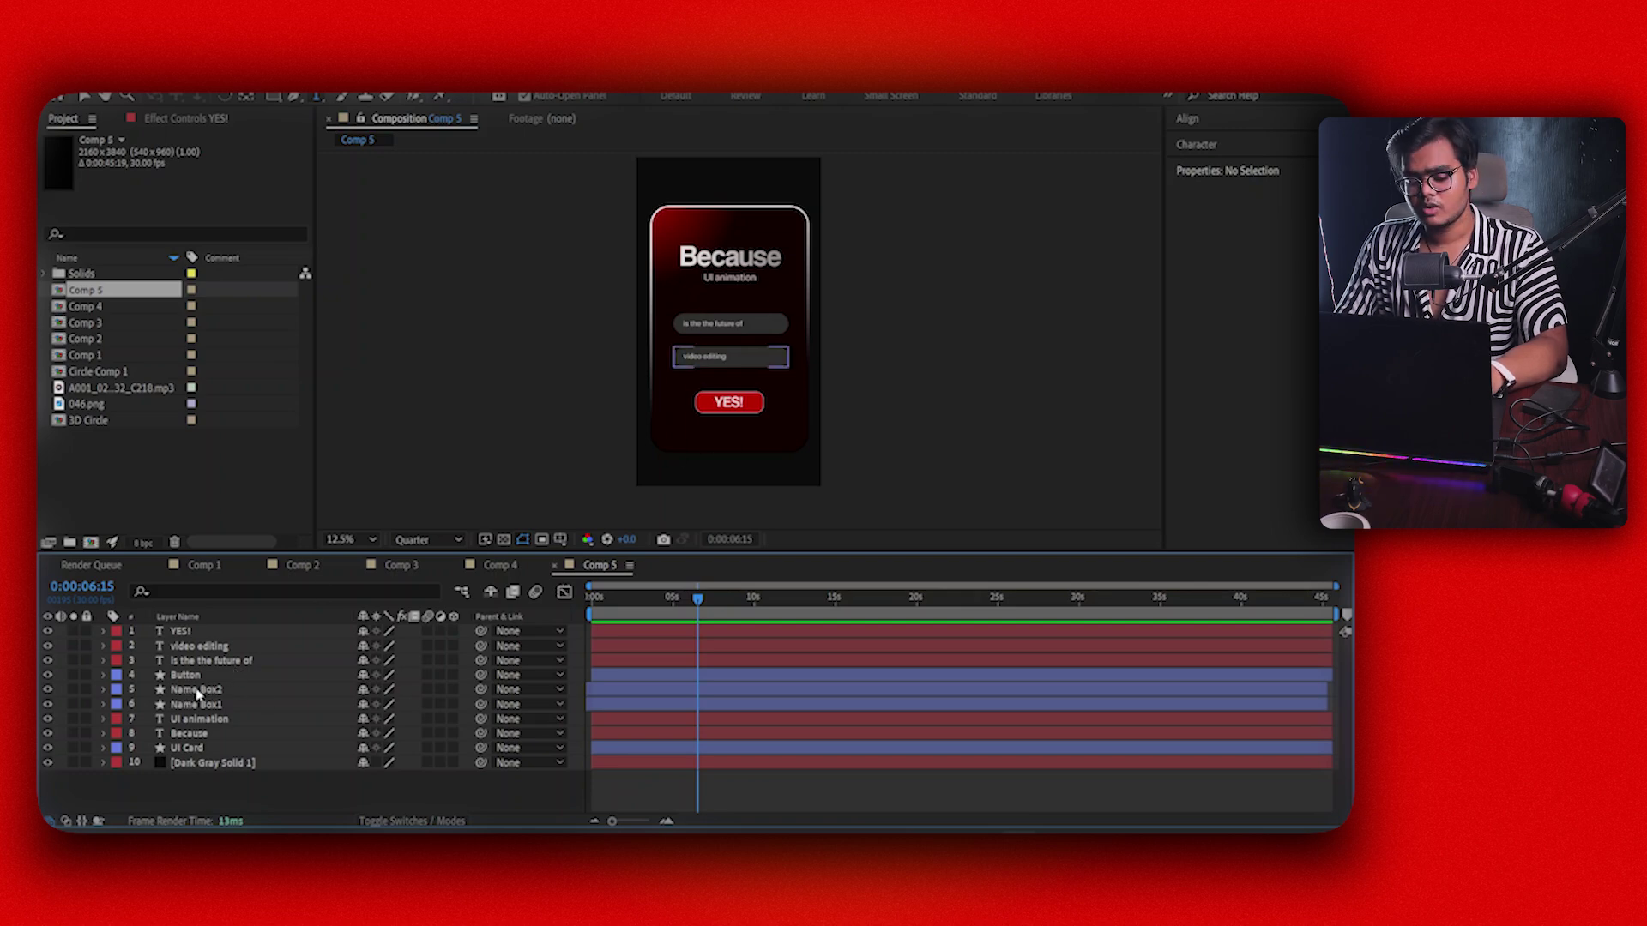
# Keyframe Name Box2's position to rise from 1120, 3066 at 0:00:05:02 to 1120, 2336 at 0:00:06:15
pyautogui.click(196, 691)
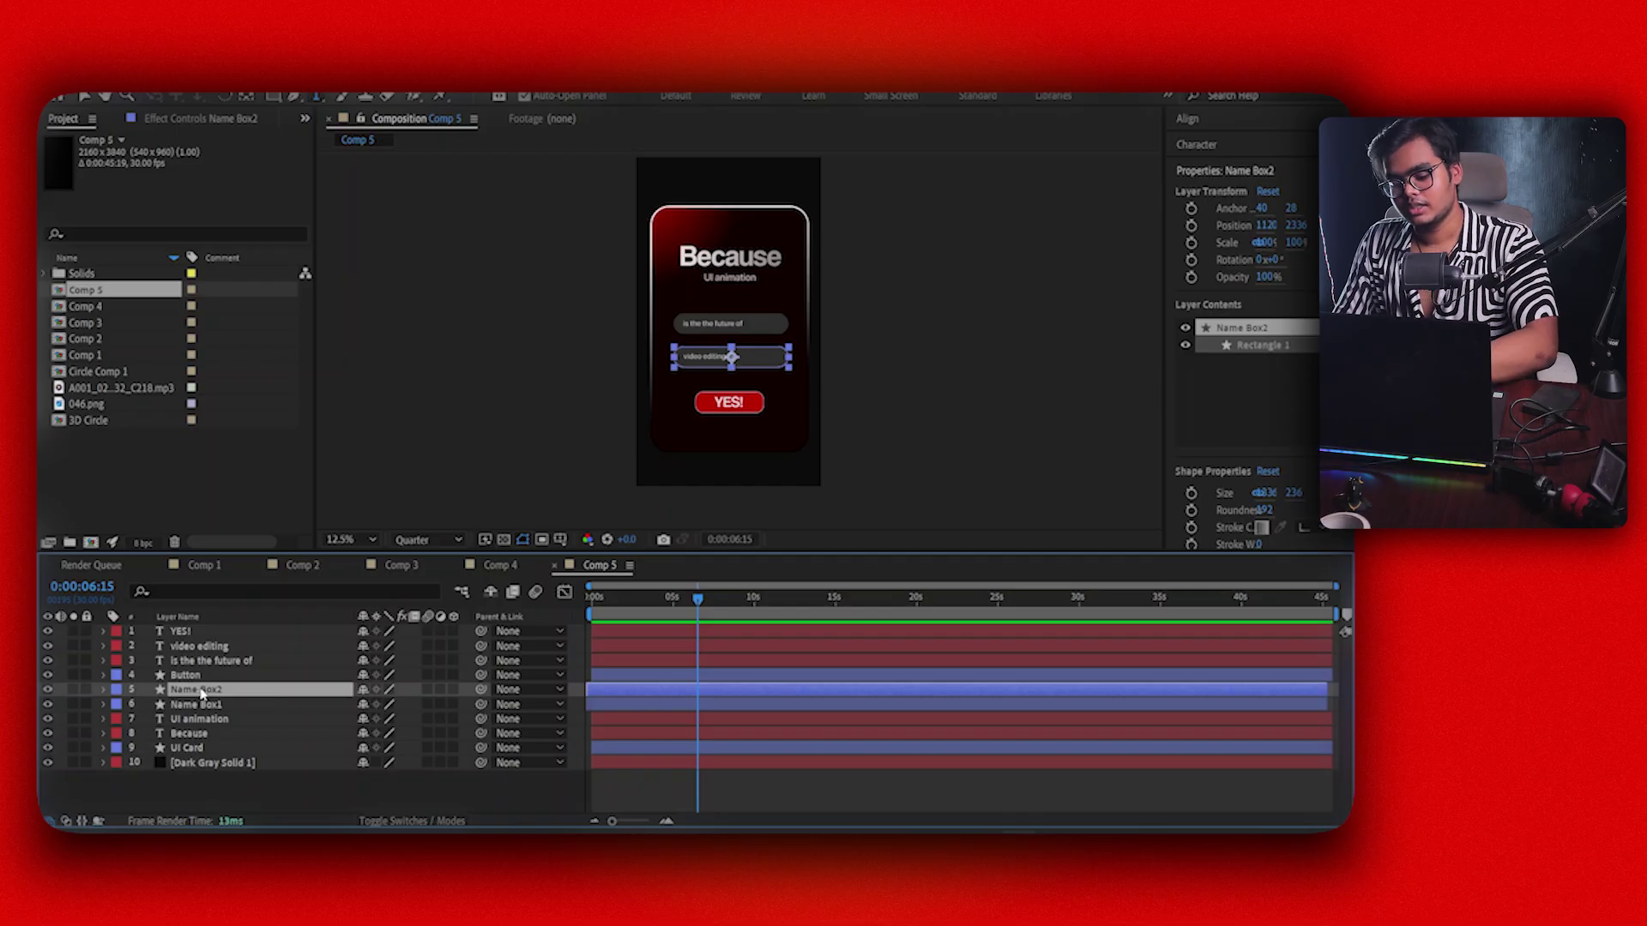
pyautogui.press('p')
pyautogui.click(147, 704)
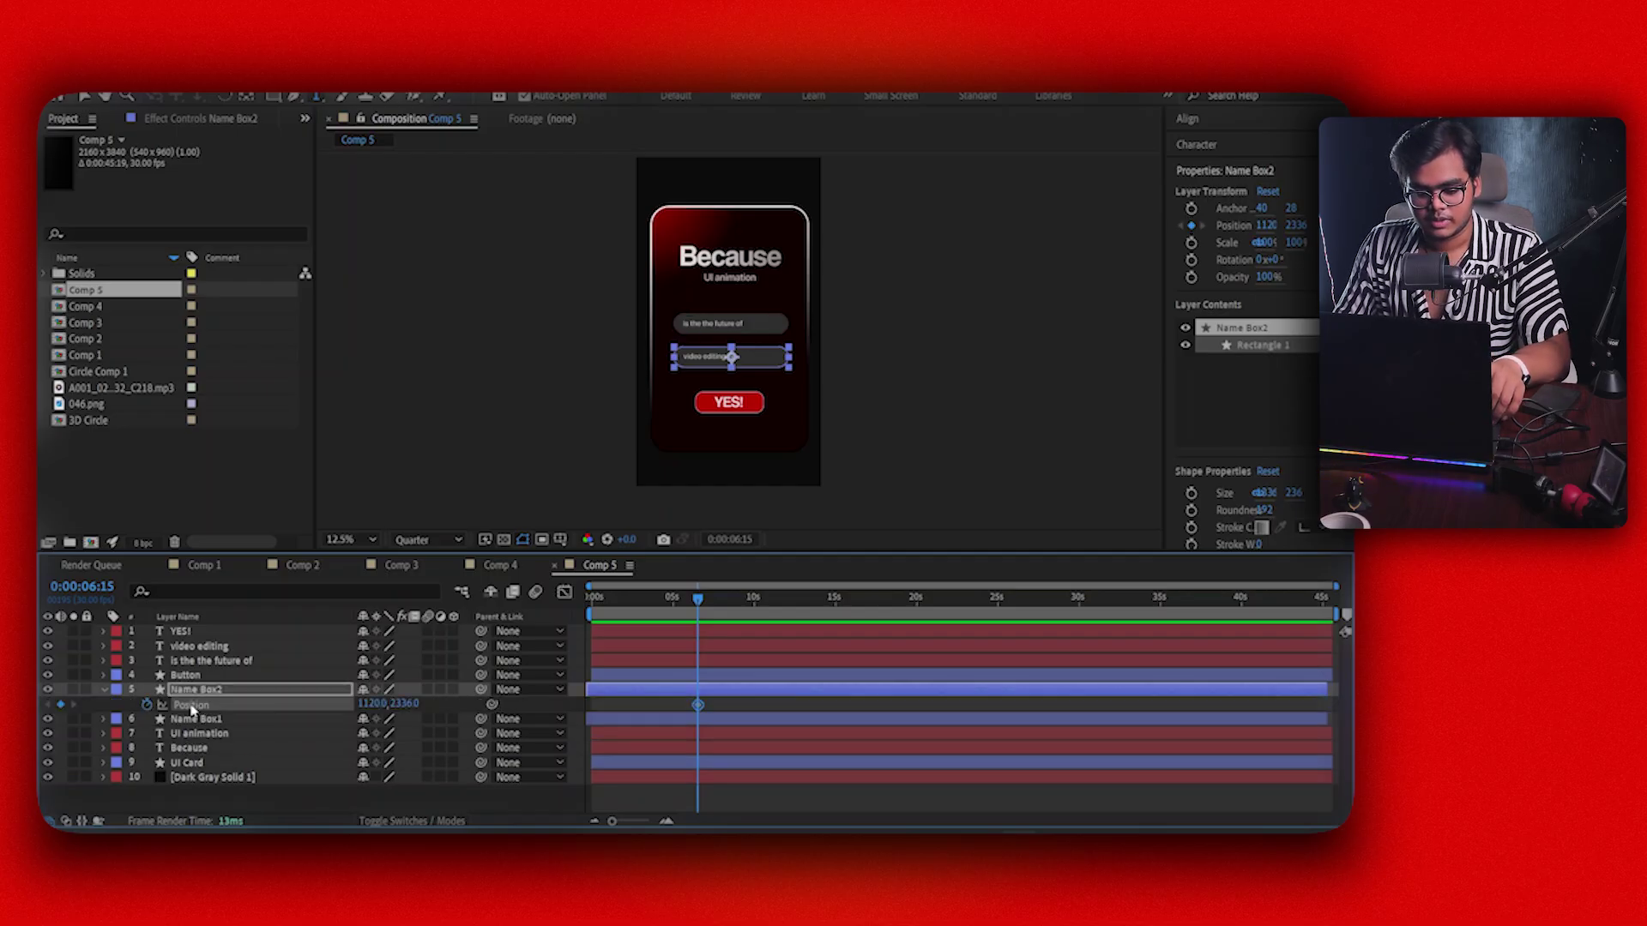
pyautogui.moveTo(694, 599); pyautogui.dragTo(674, 601)
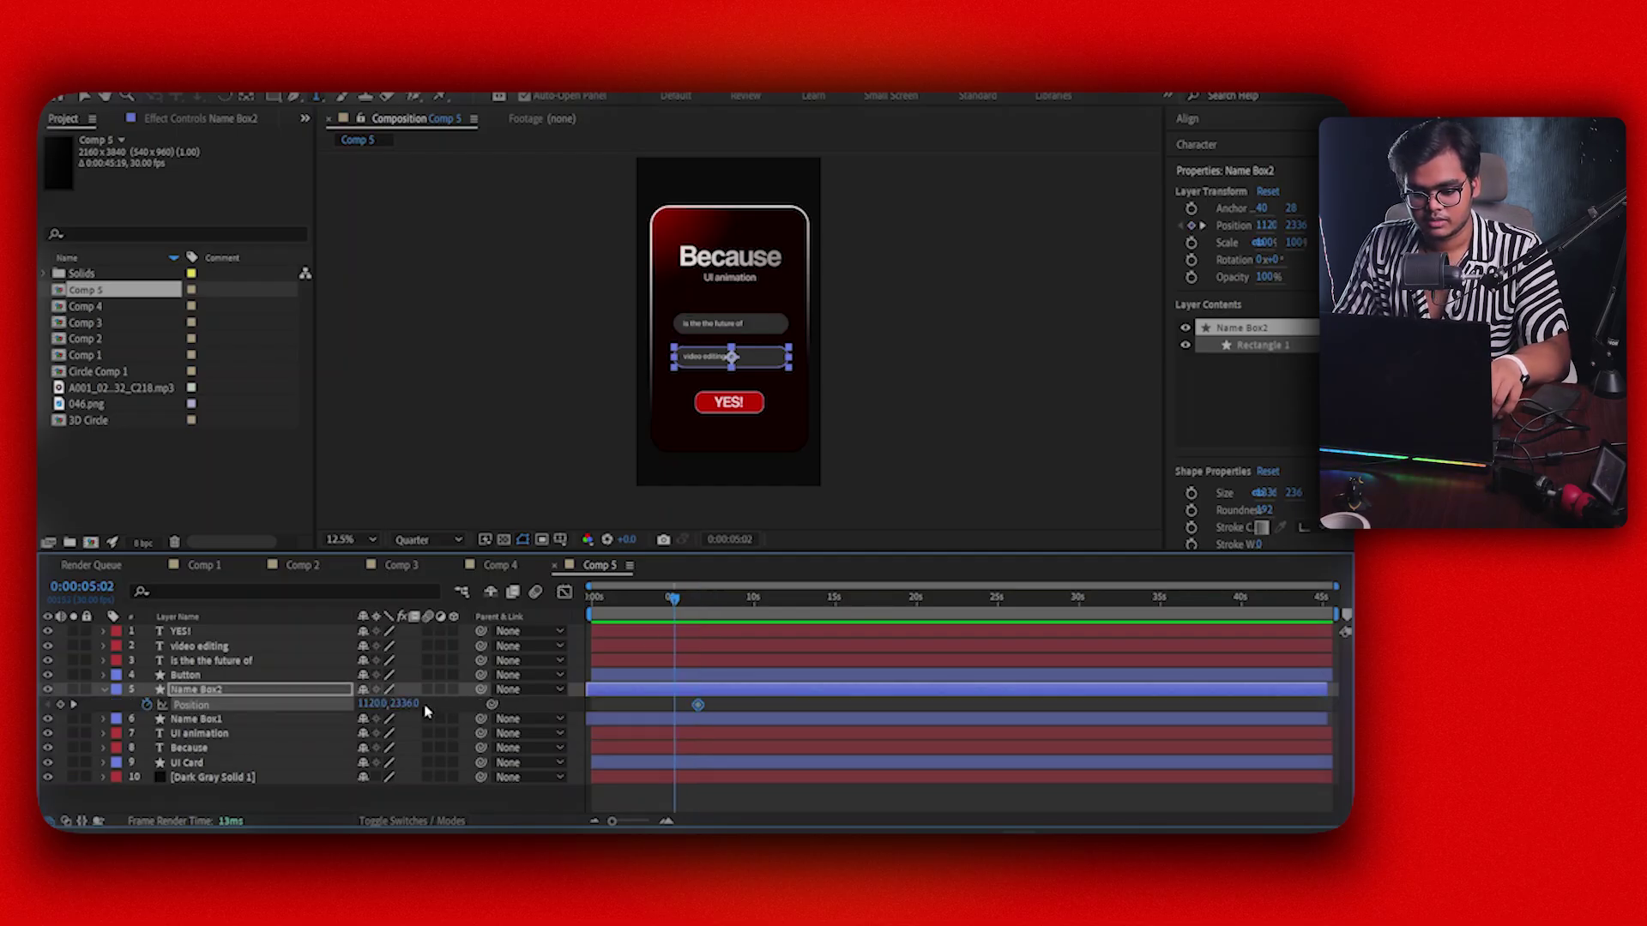
pyautogui.moveTo(409, 704); pyautogui.dragTo(470, 705)
pyautogui.click(733, 698)
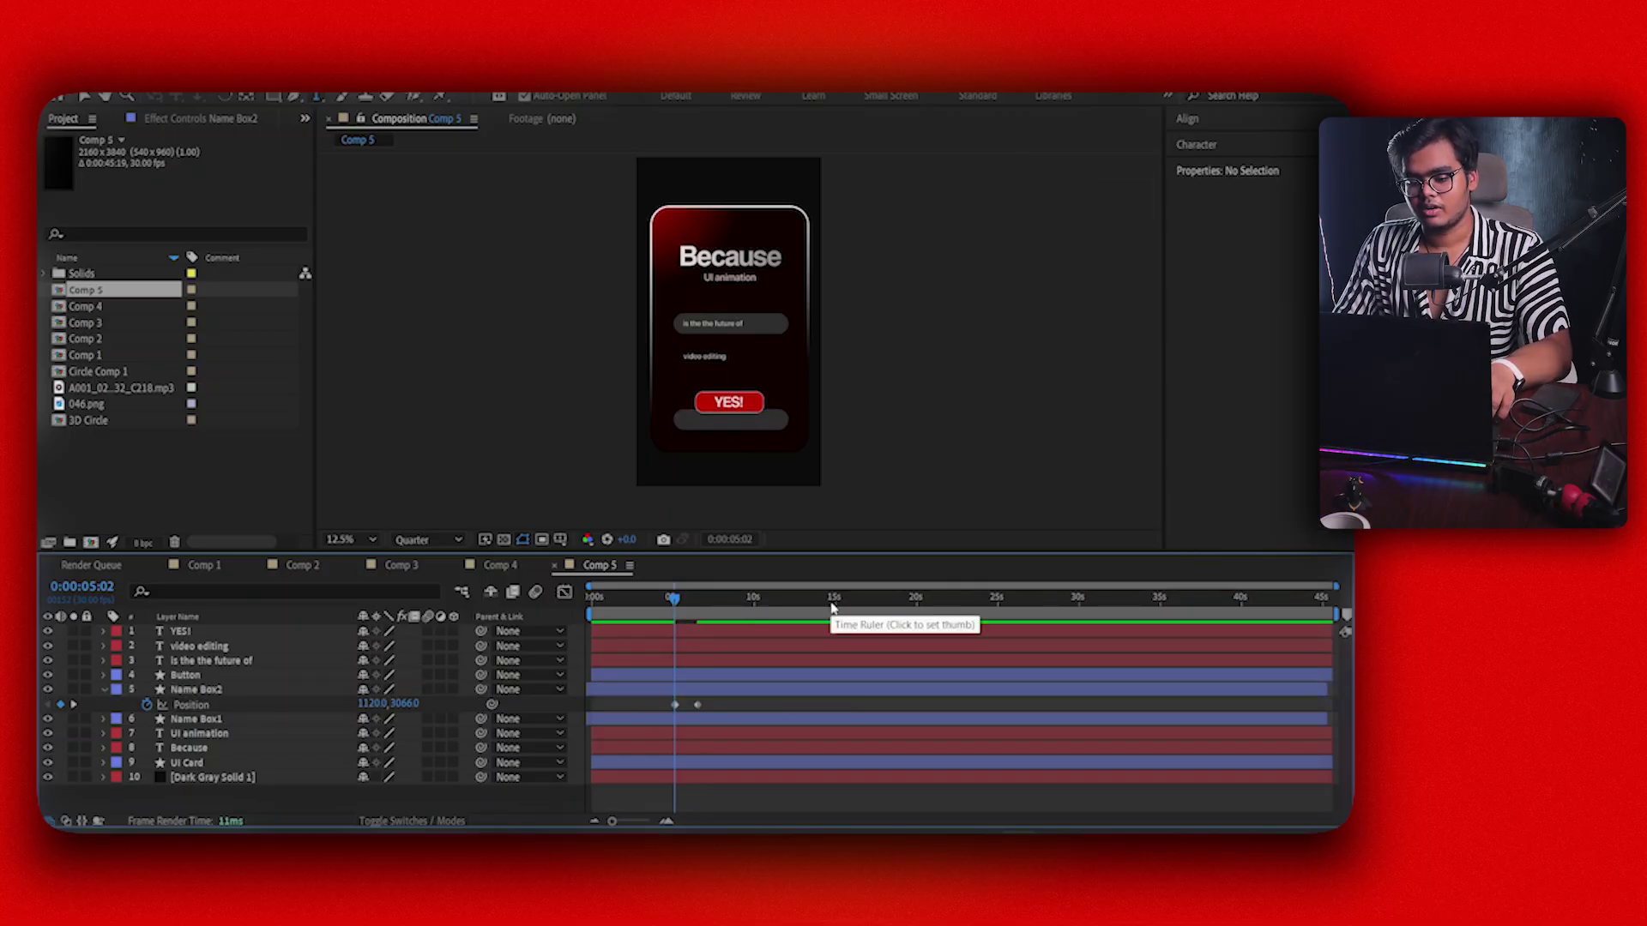
# Play back Name Box2's position animation and check its two keyframes
pyautogui.press('space')
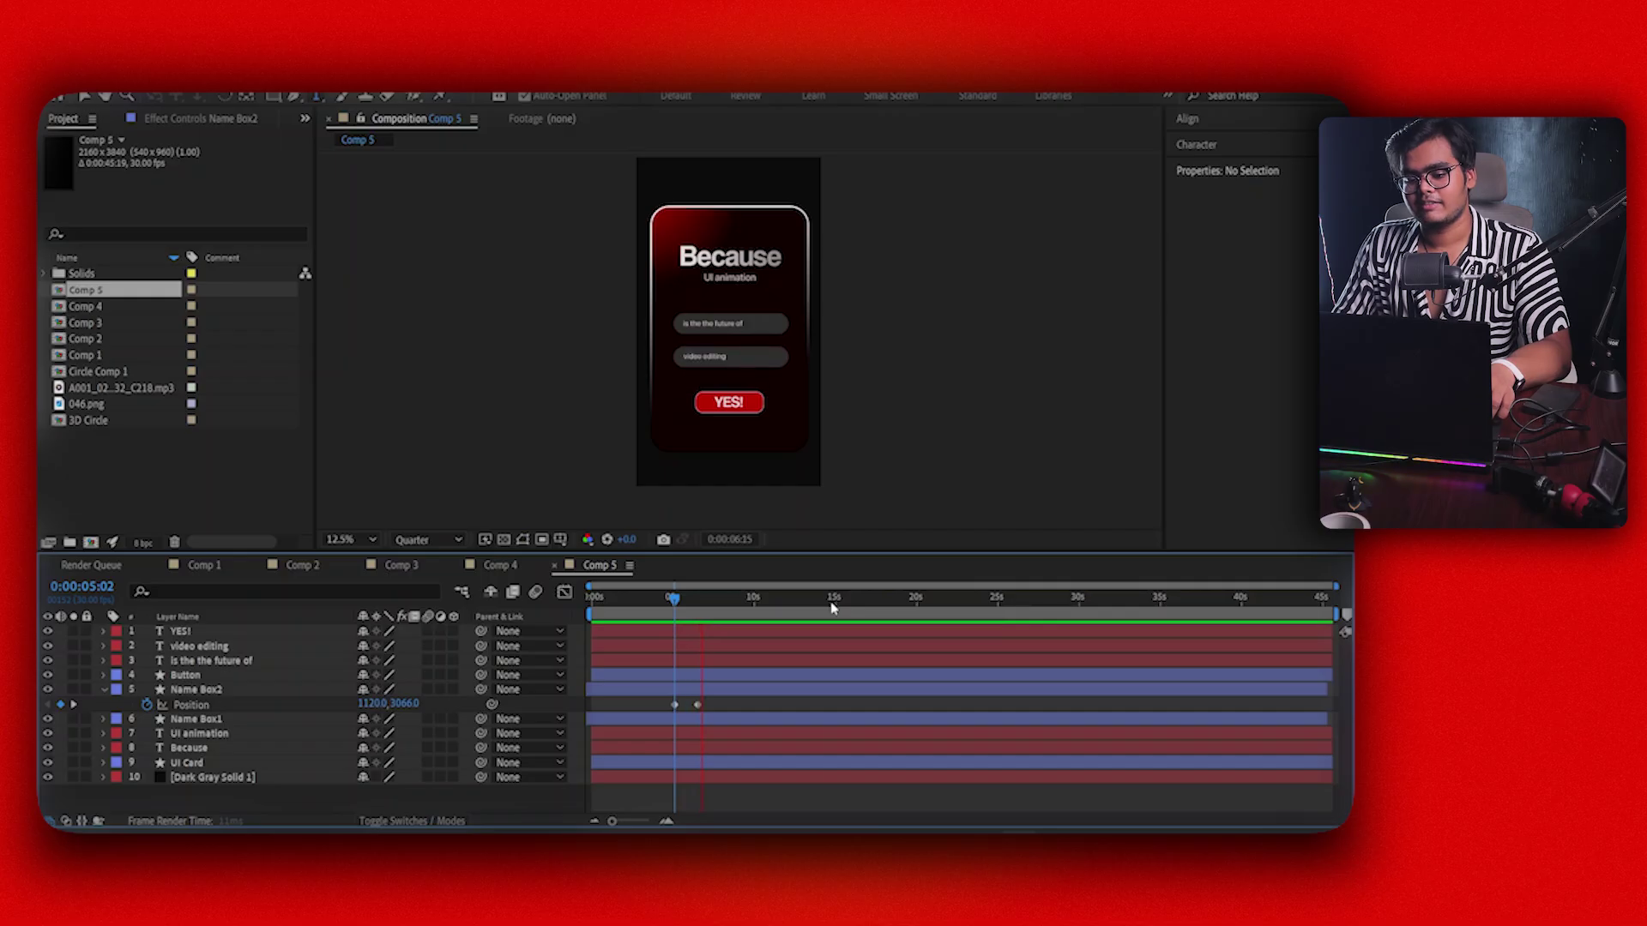
pyautogui.press('space')
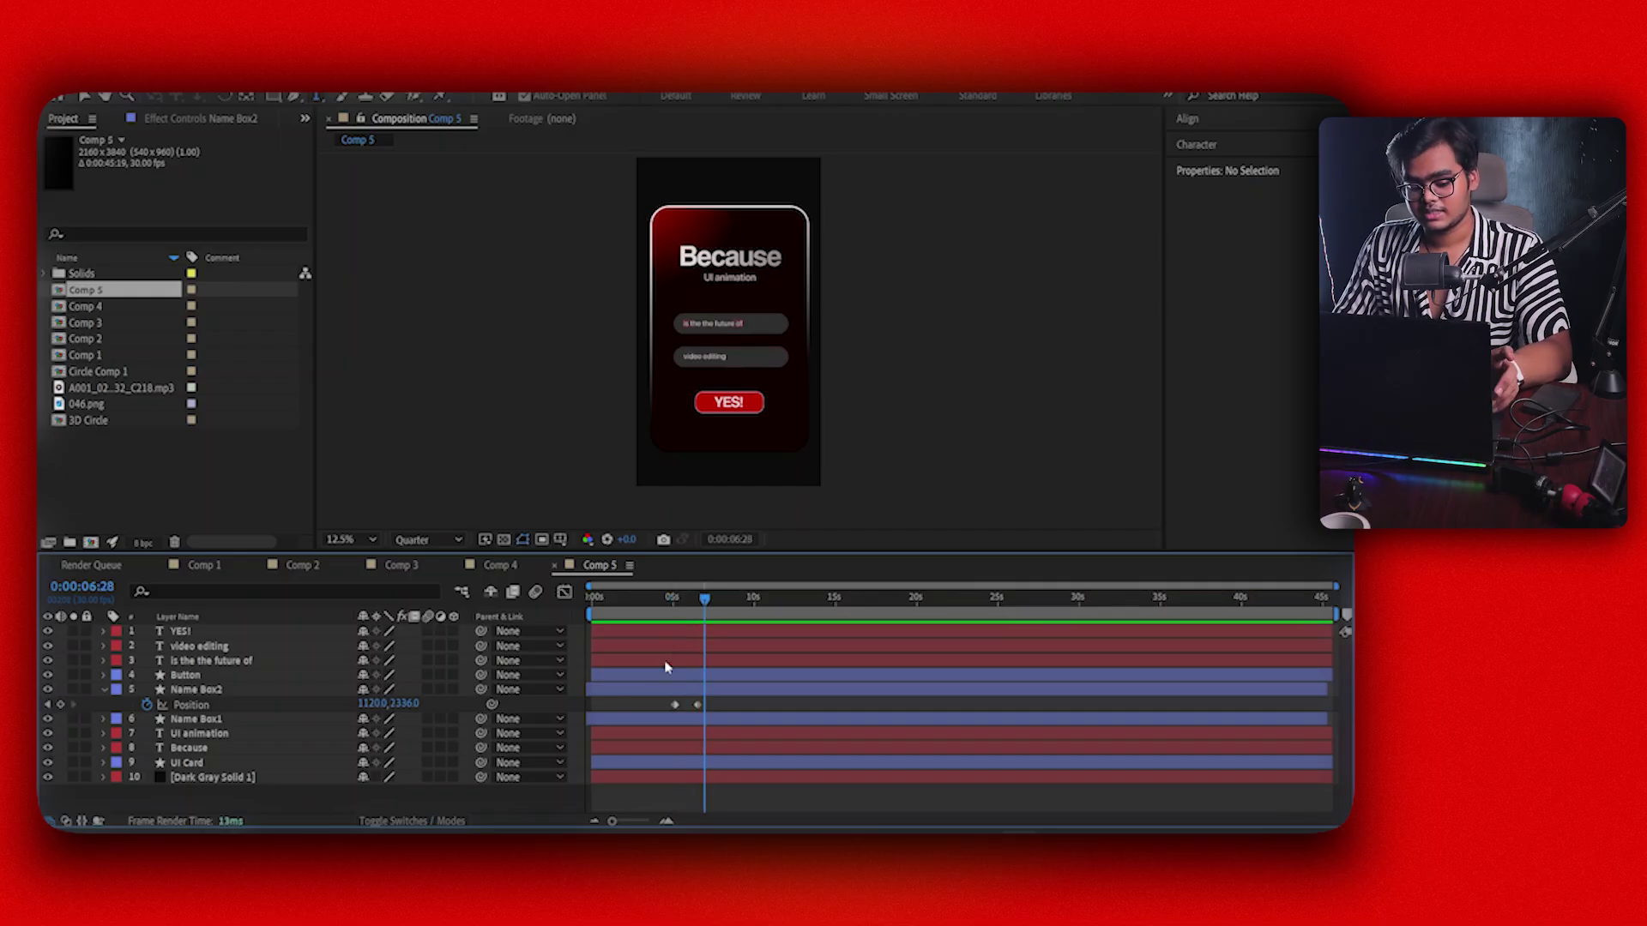
pyautogui.moveTo(717, 698); pyautogui.dragTo(669, 715)
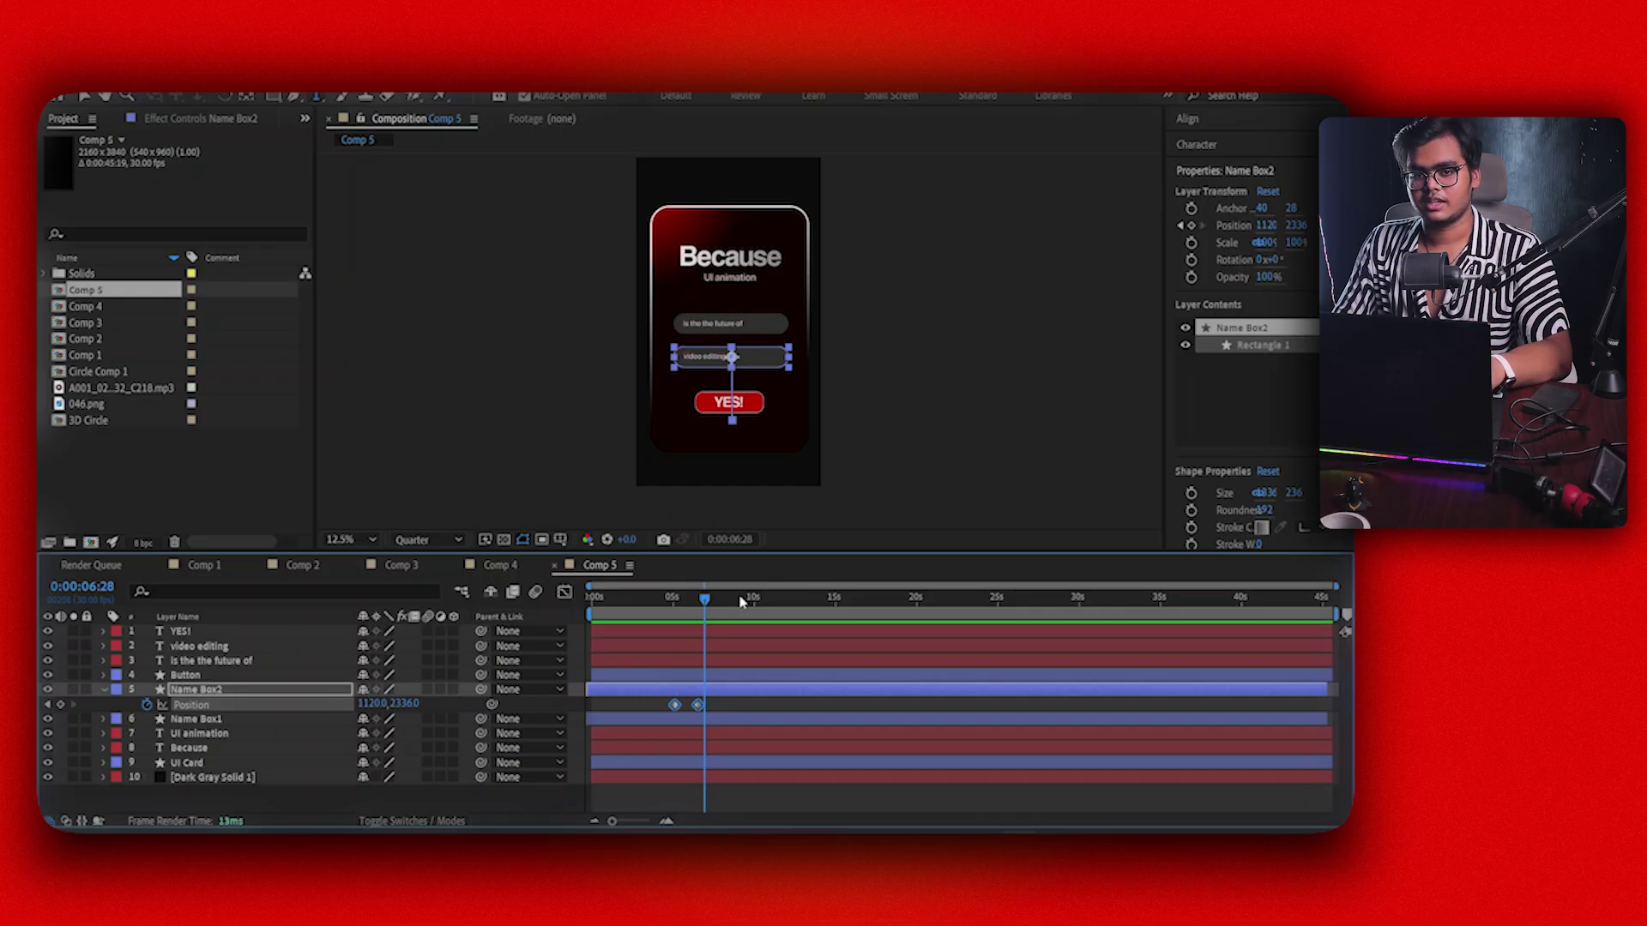
pyautogui.click(653, 708)
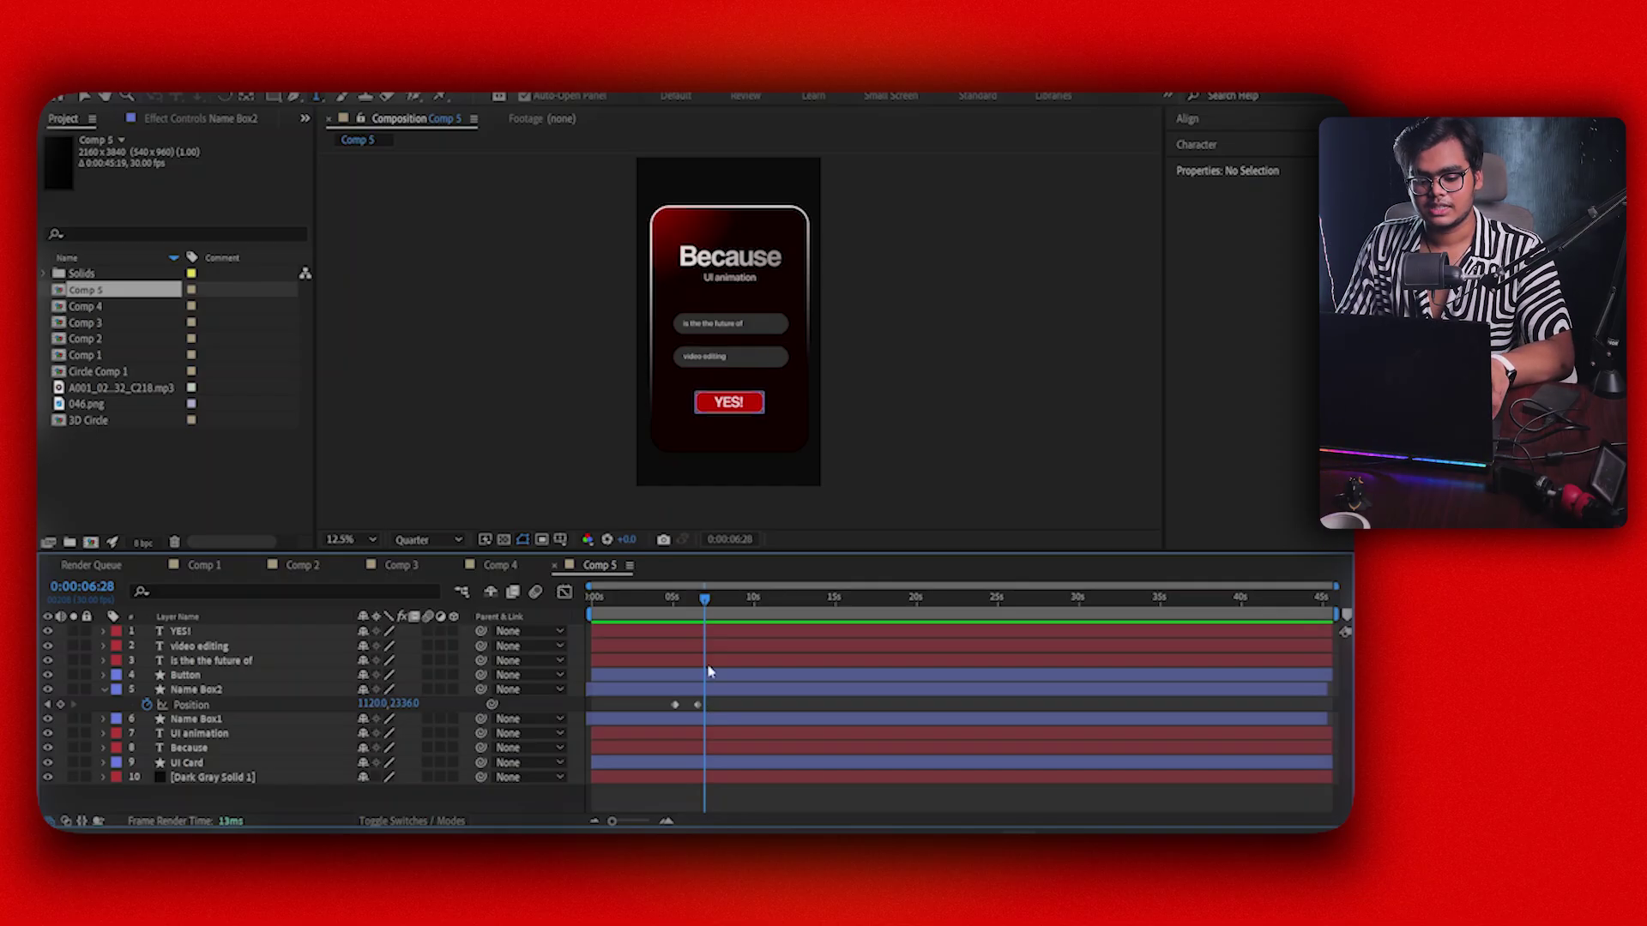
# Undo Name Box2's position keyframes
pyautogui.click(710, 598)
pyautogui.click(430, 685)
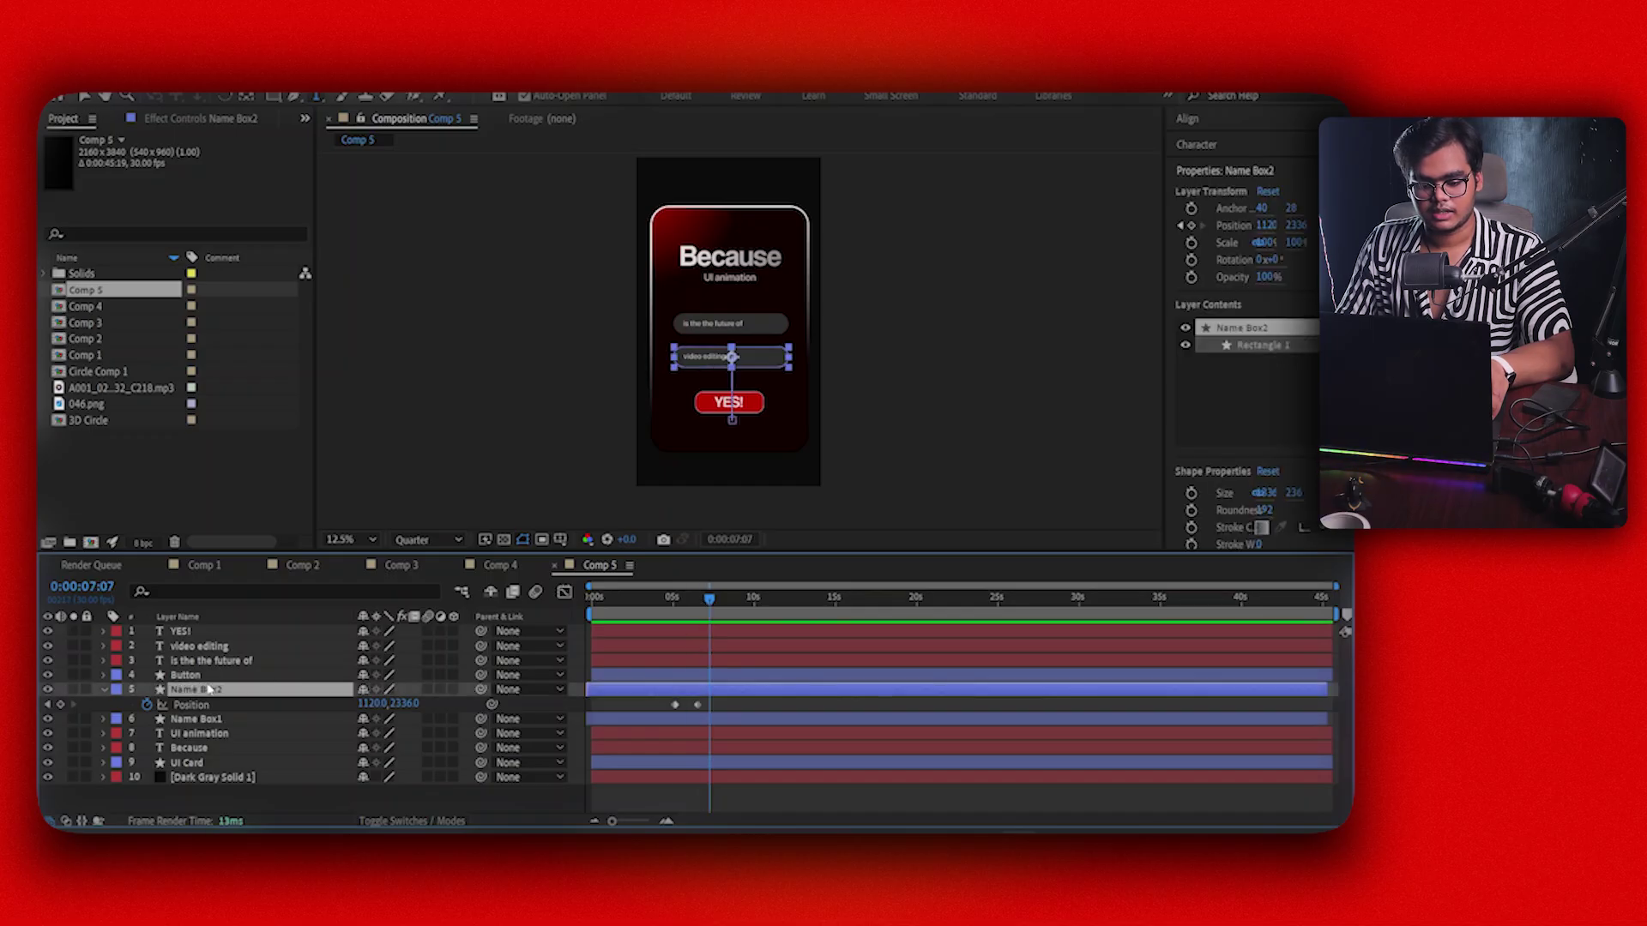
pyautogui.hotkey('ctrl', 'z')
pyautogui.hotkey('ctrl', 'z')
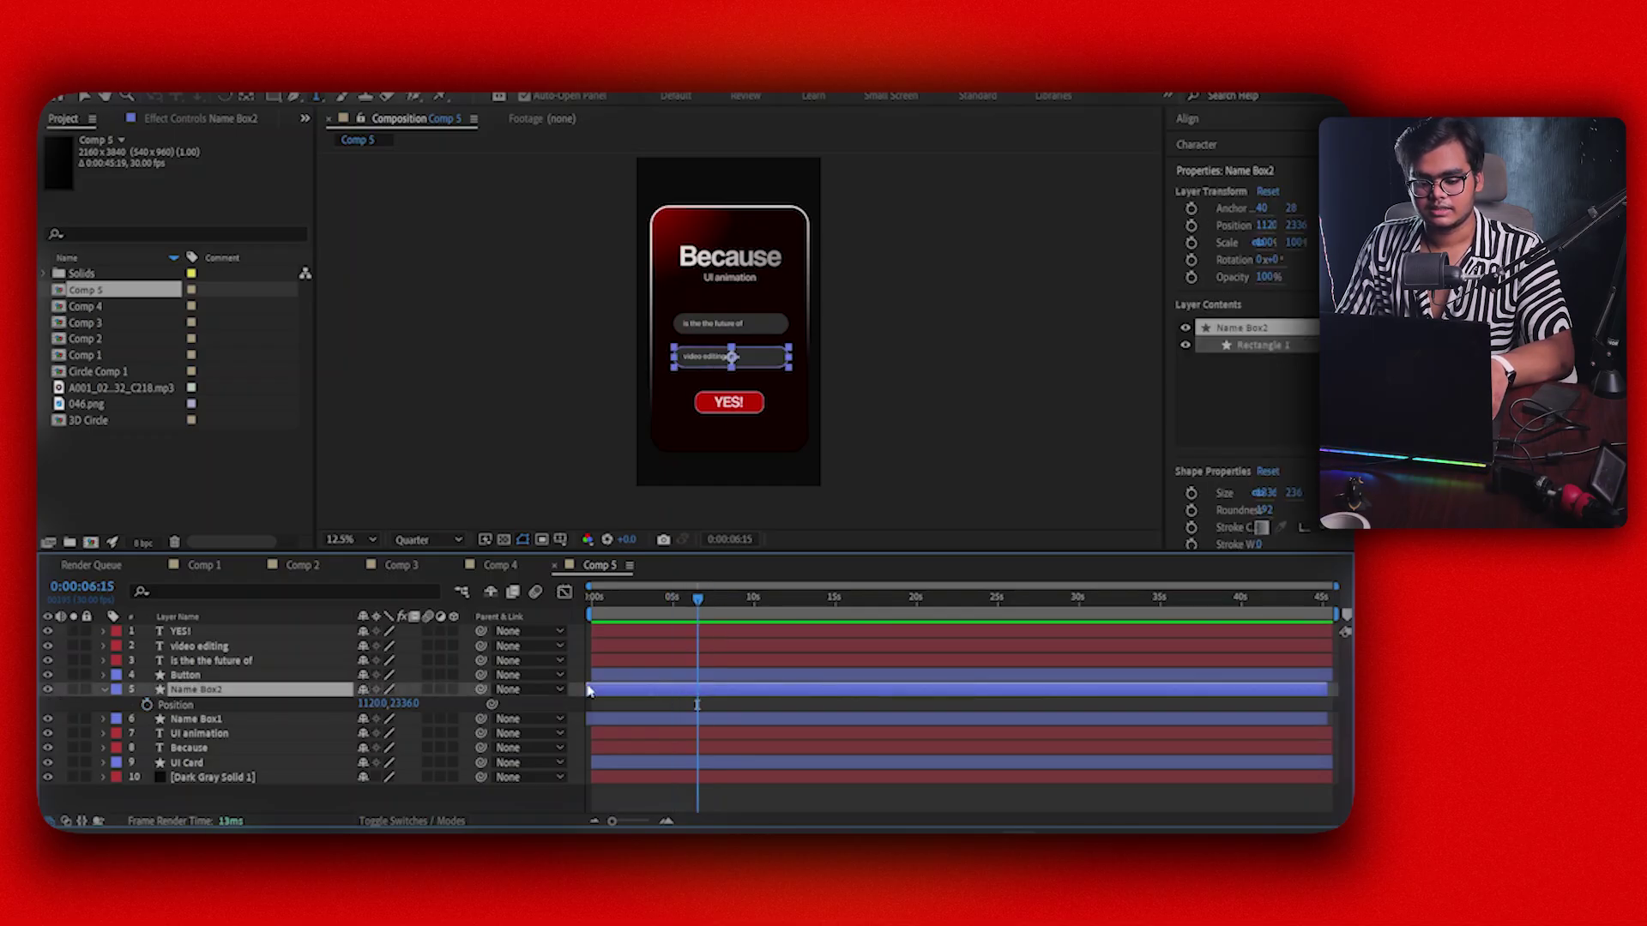
# Place the video editing text layer directly above Name Box2 in the layer order and parent it to Name Box2
pyautogui.moveTo(698, 598); pyautogui.dragTo(672, 598)
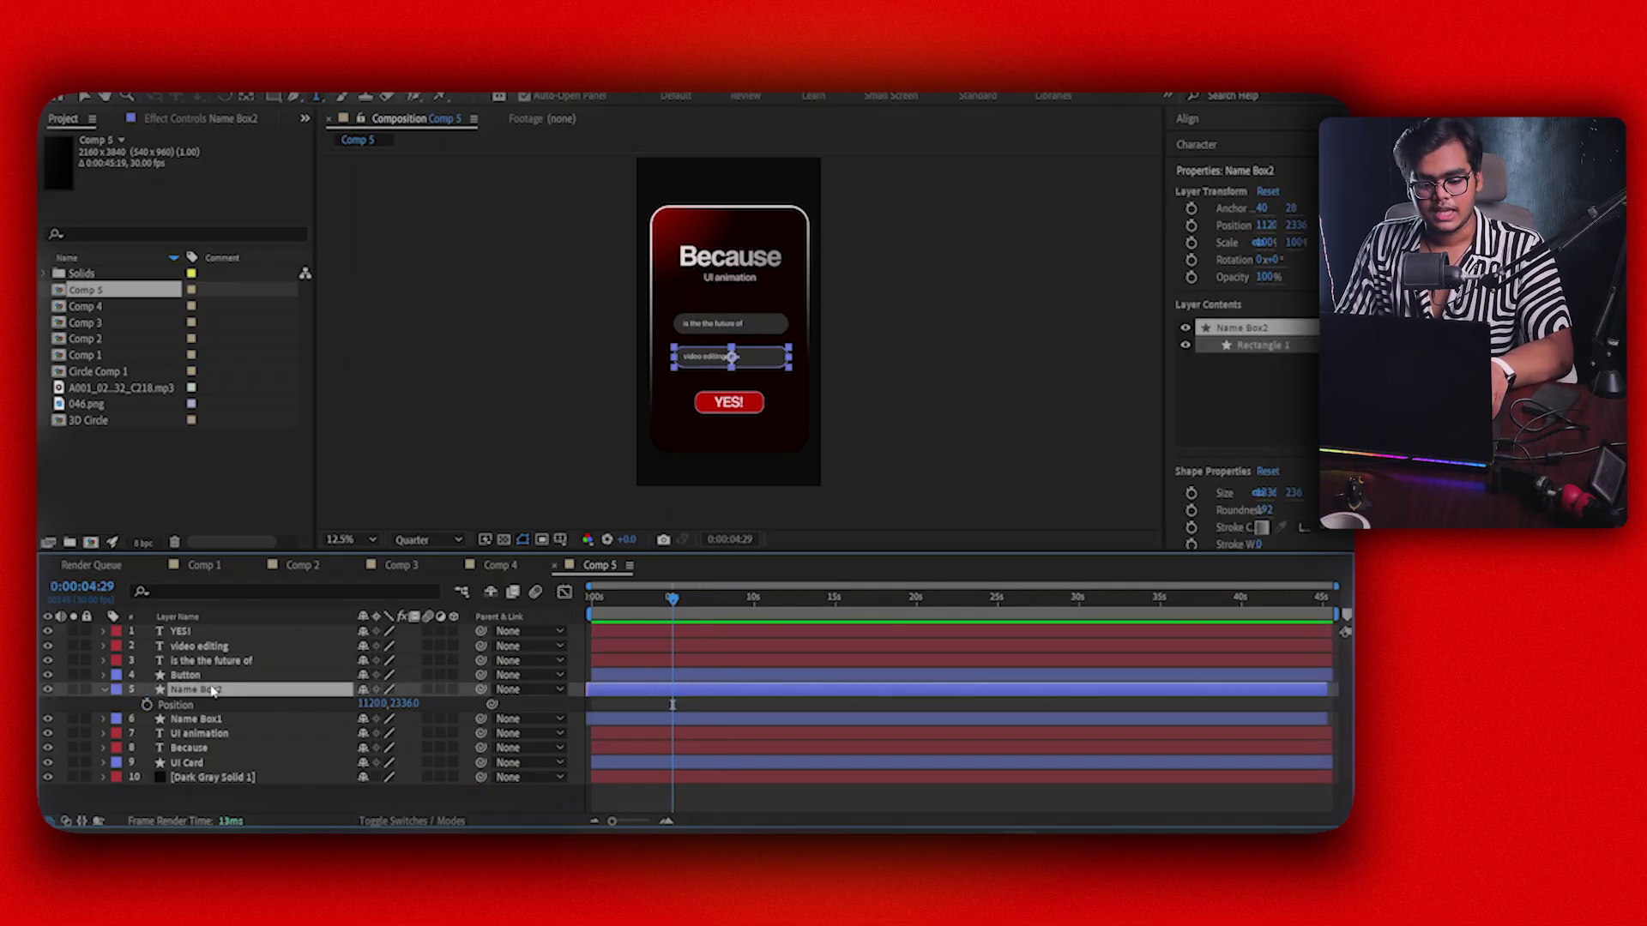
pyautogui.moveTo(199, 646); pyautogui.dragTo(210, 677)
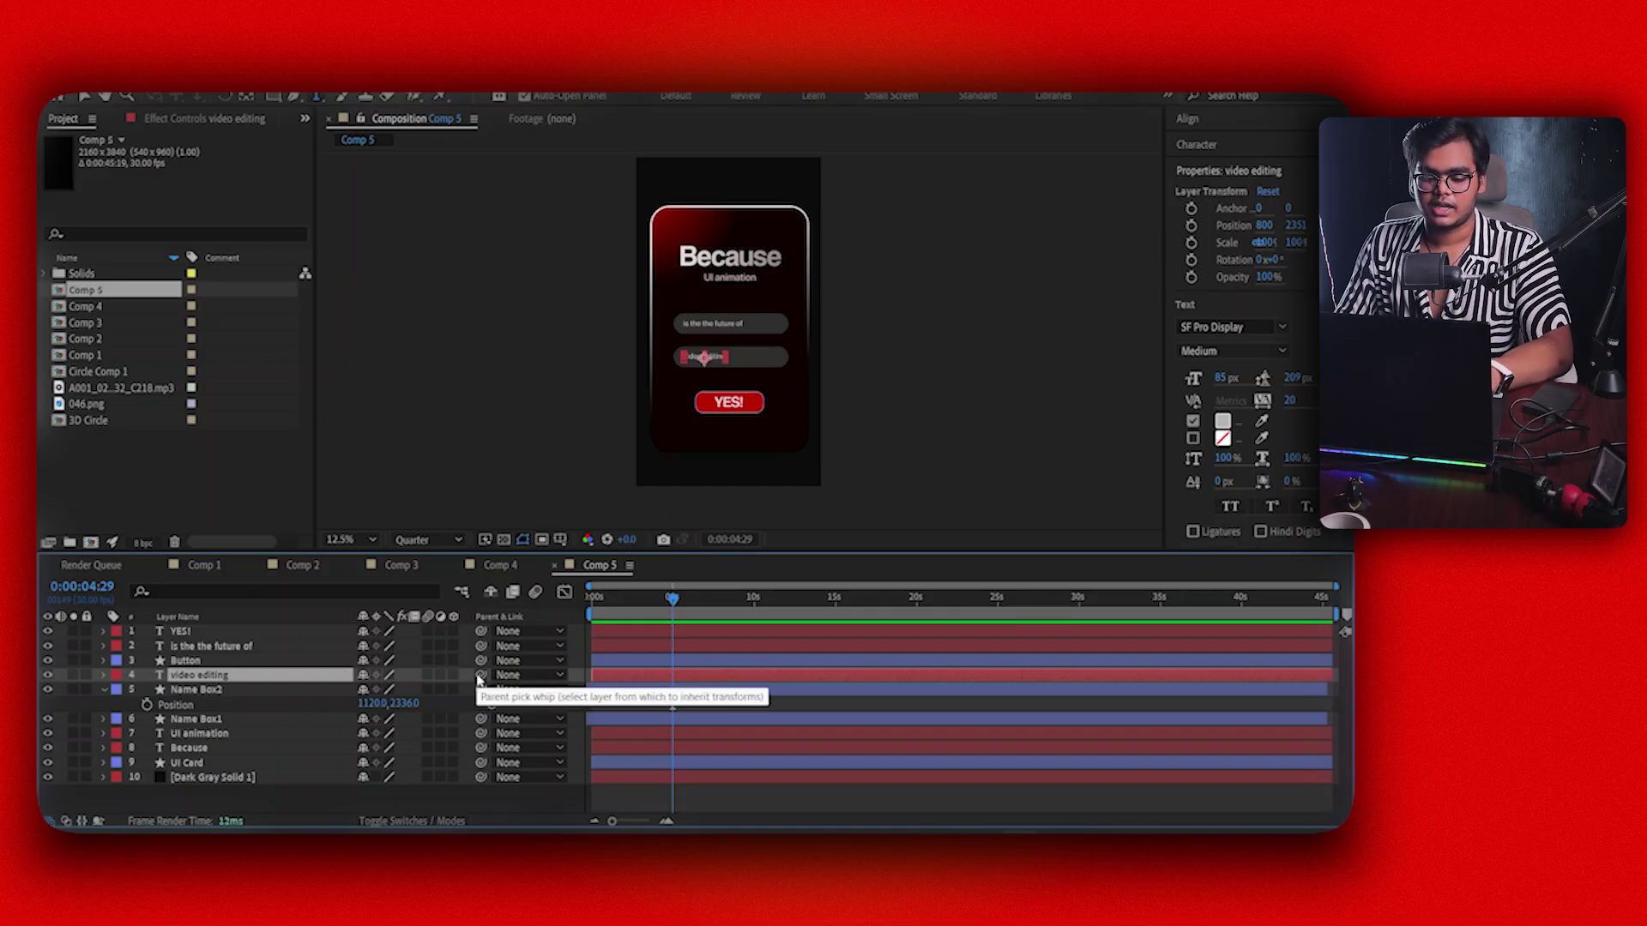
pyautogui.moveTo(479, 678); pyautogui.dragTo(216, 696)
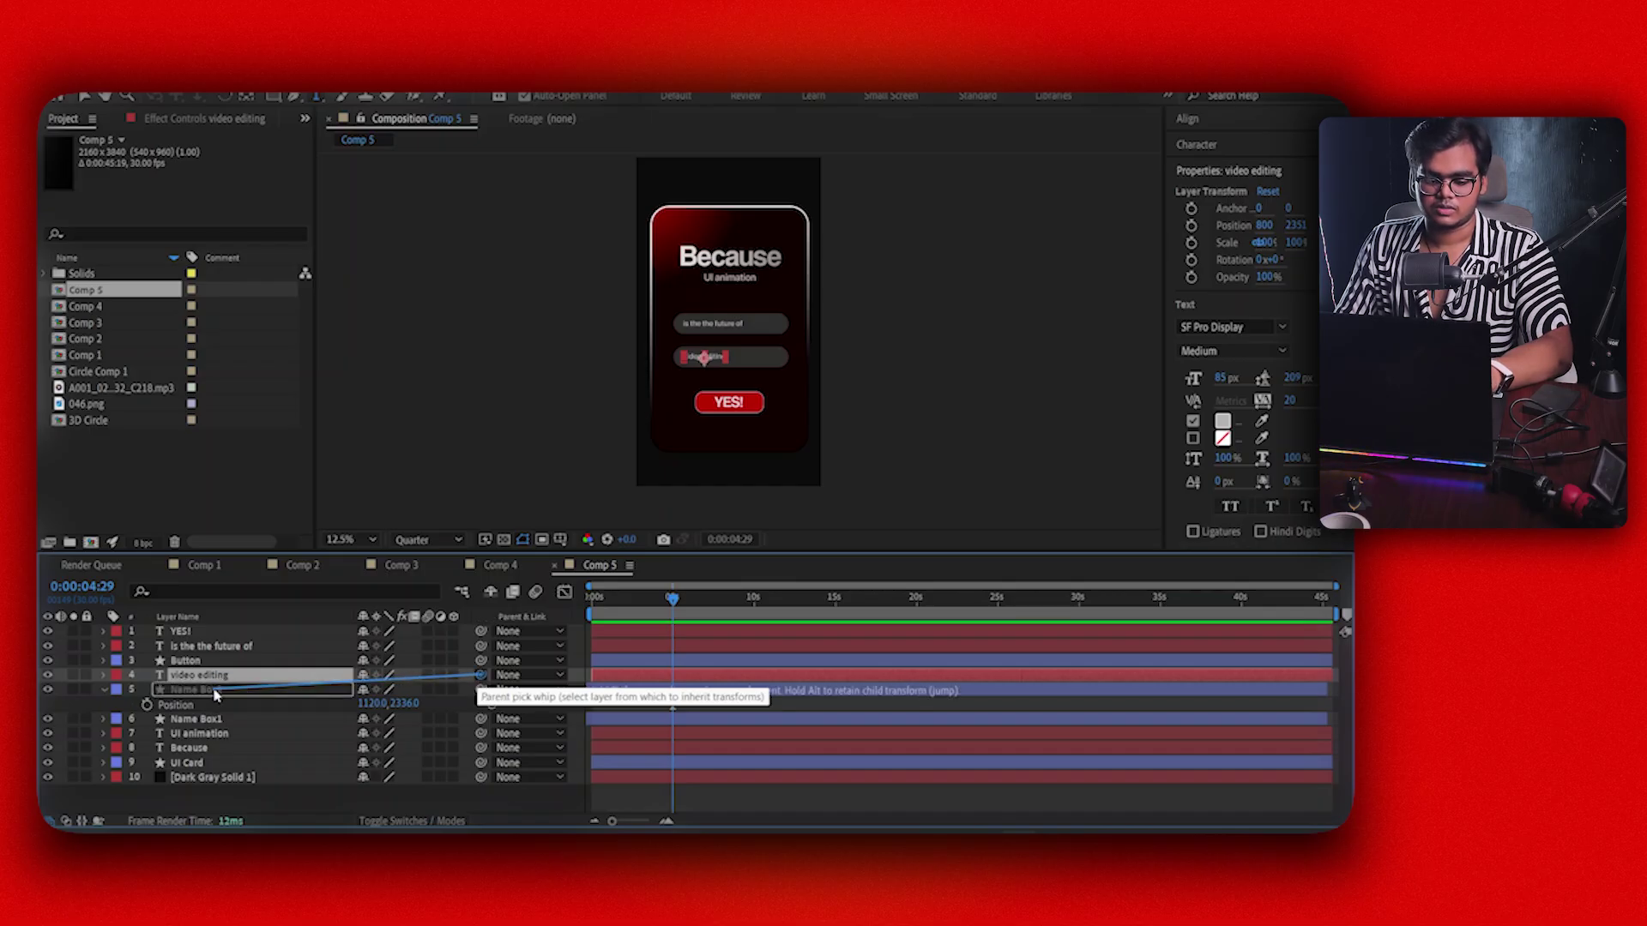
pyautogui.moveTo(215, 696); pyautogui.dragTo(215, 696)
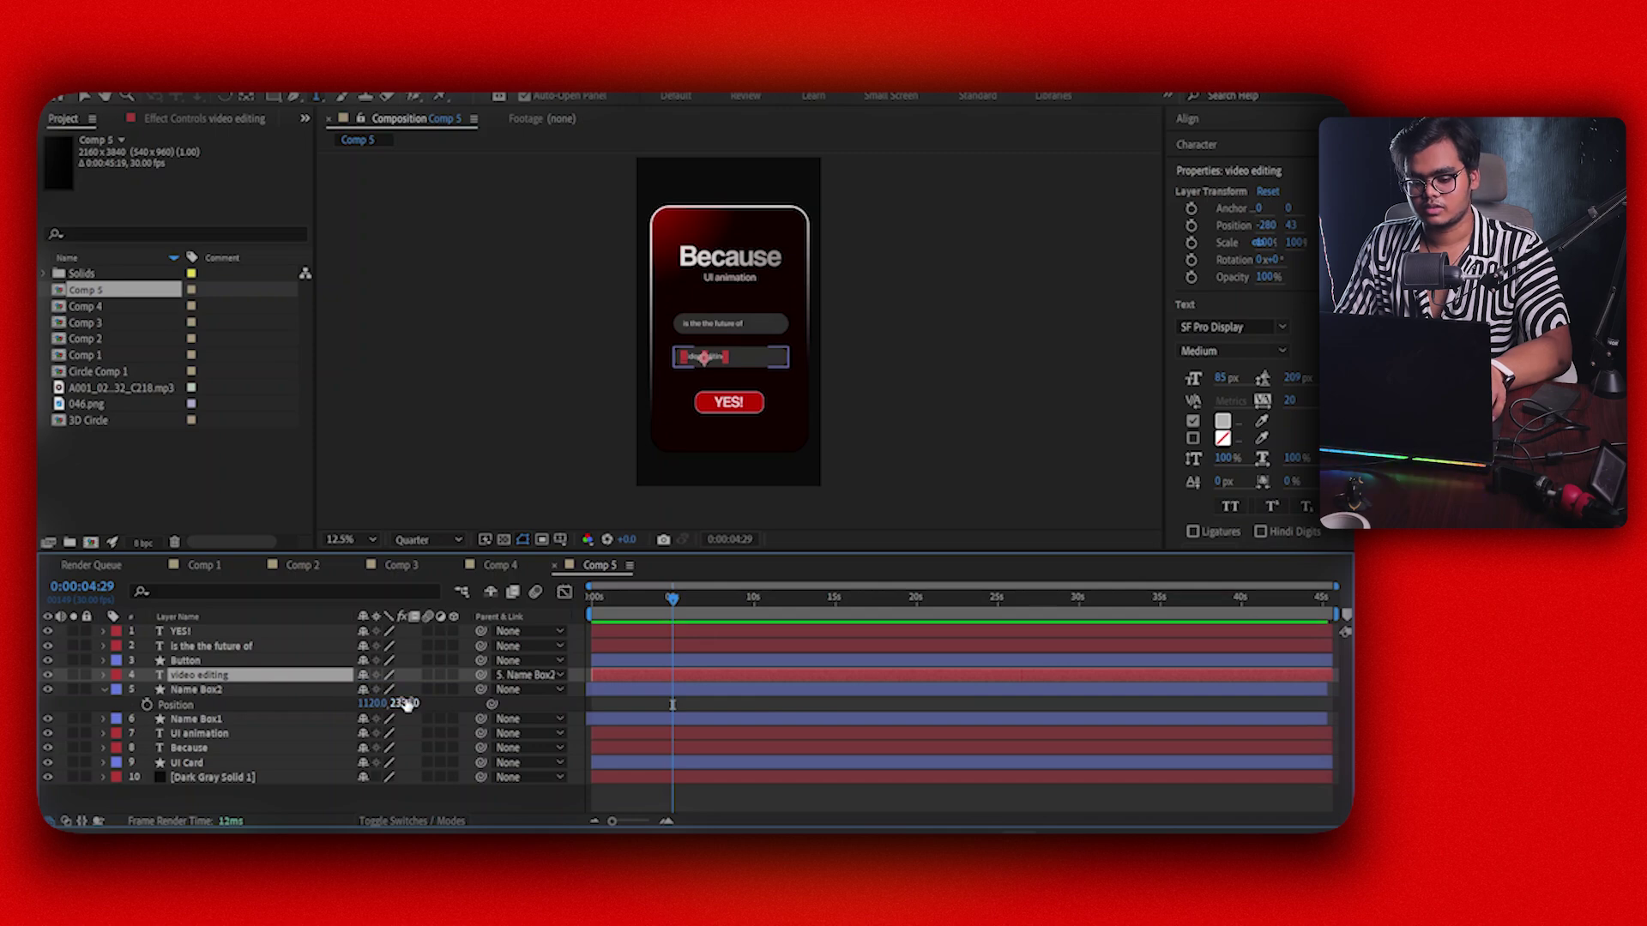
# Test the parenting by keyframing Name Box2's position from 1083, 2706 at 0:00:04:02 to 1083, 2336 at 0:00:04:29 and playing it back
pyautogui.click(254, 704)
pyautogui.moveTo(361, 703)
pyautogui.mouseDown()
pyautogui.moveTo(446, 704)
pyautogui.moveTo(364, 705)
pyautogui.mouseUp()
pyautogui.scroll(1, 690, 378)
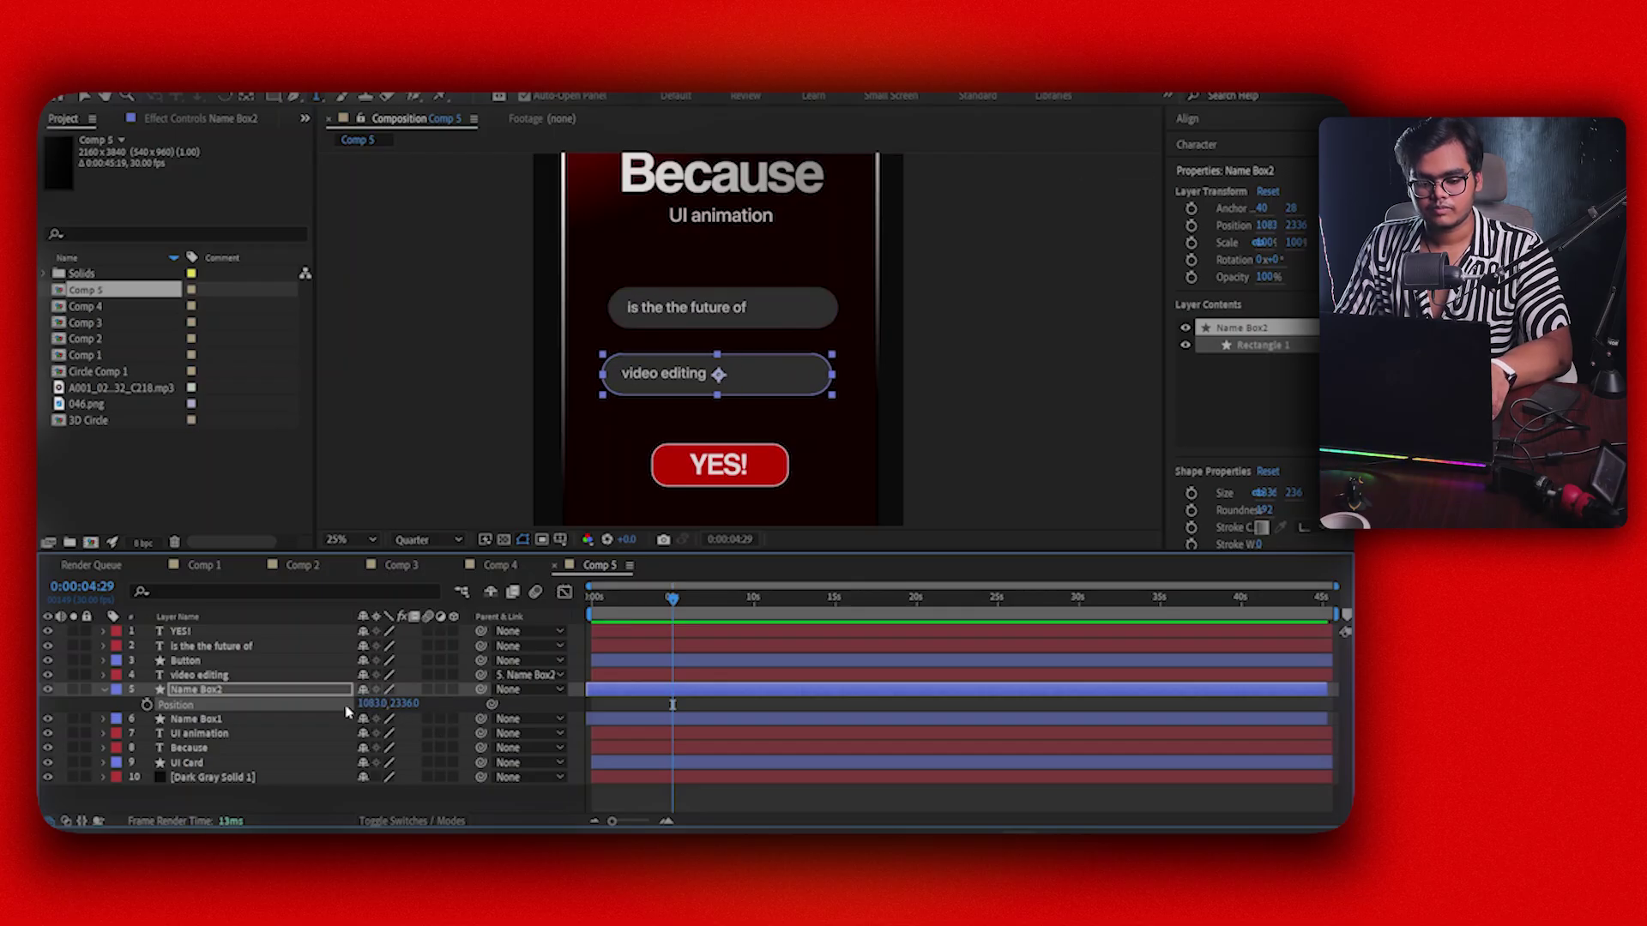
pyautogui.click(147, 704)
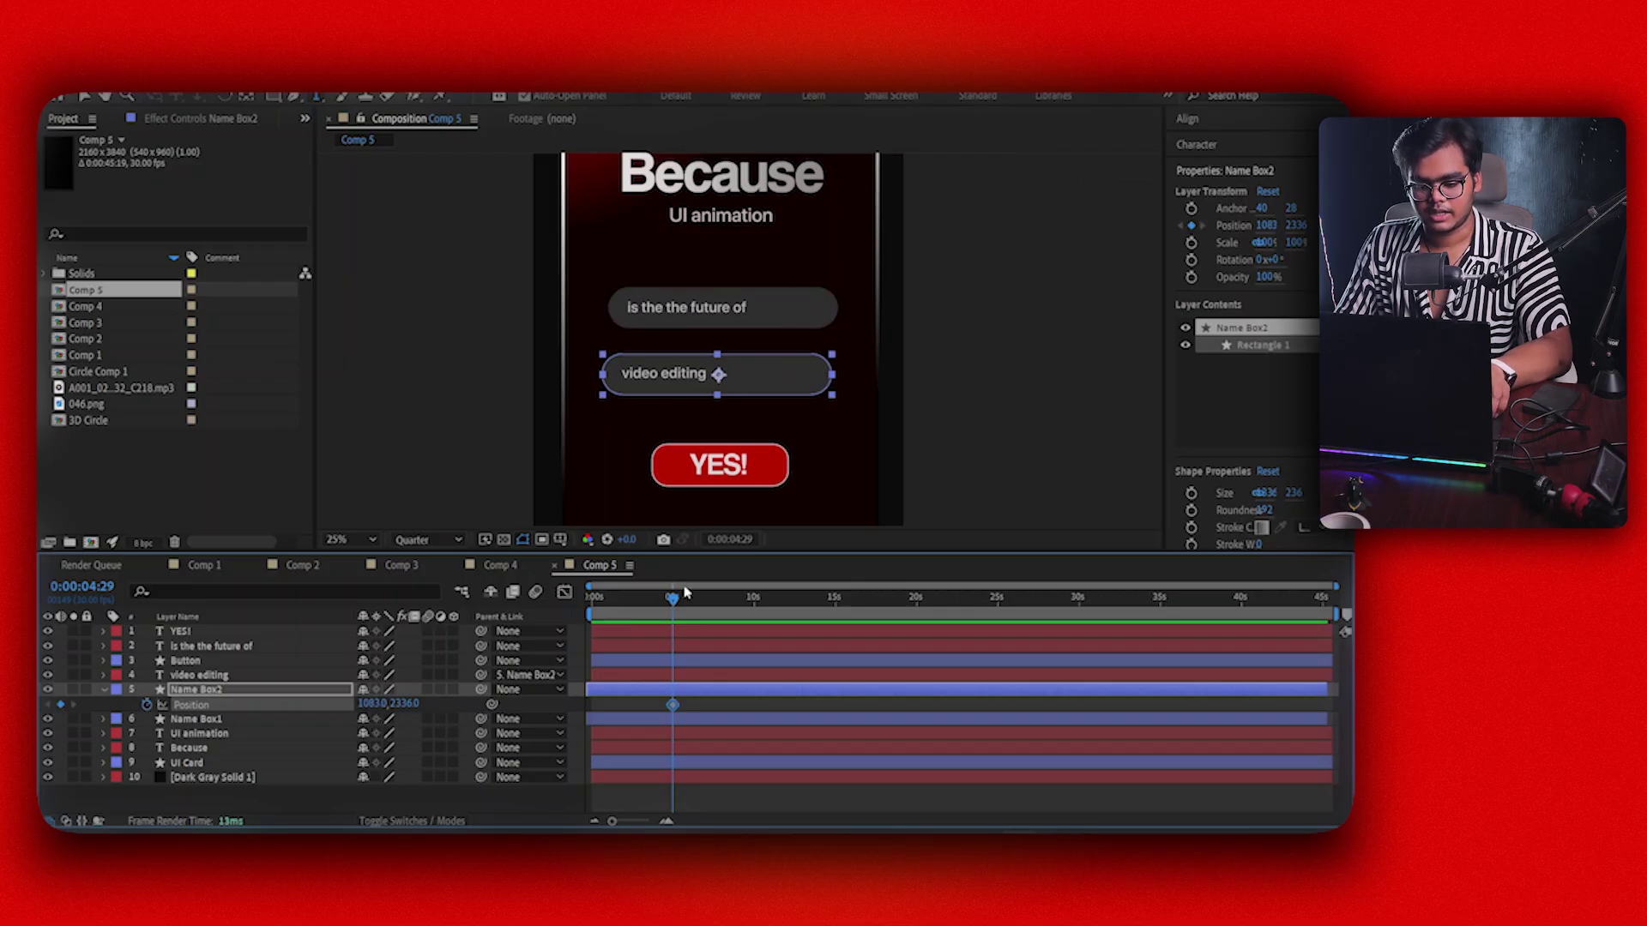
pyautogui.click(682, 597)
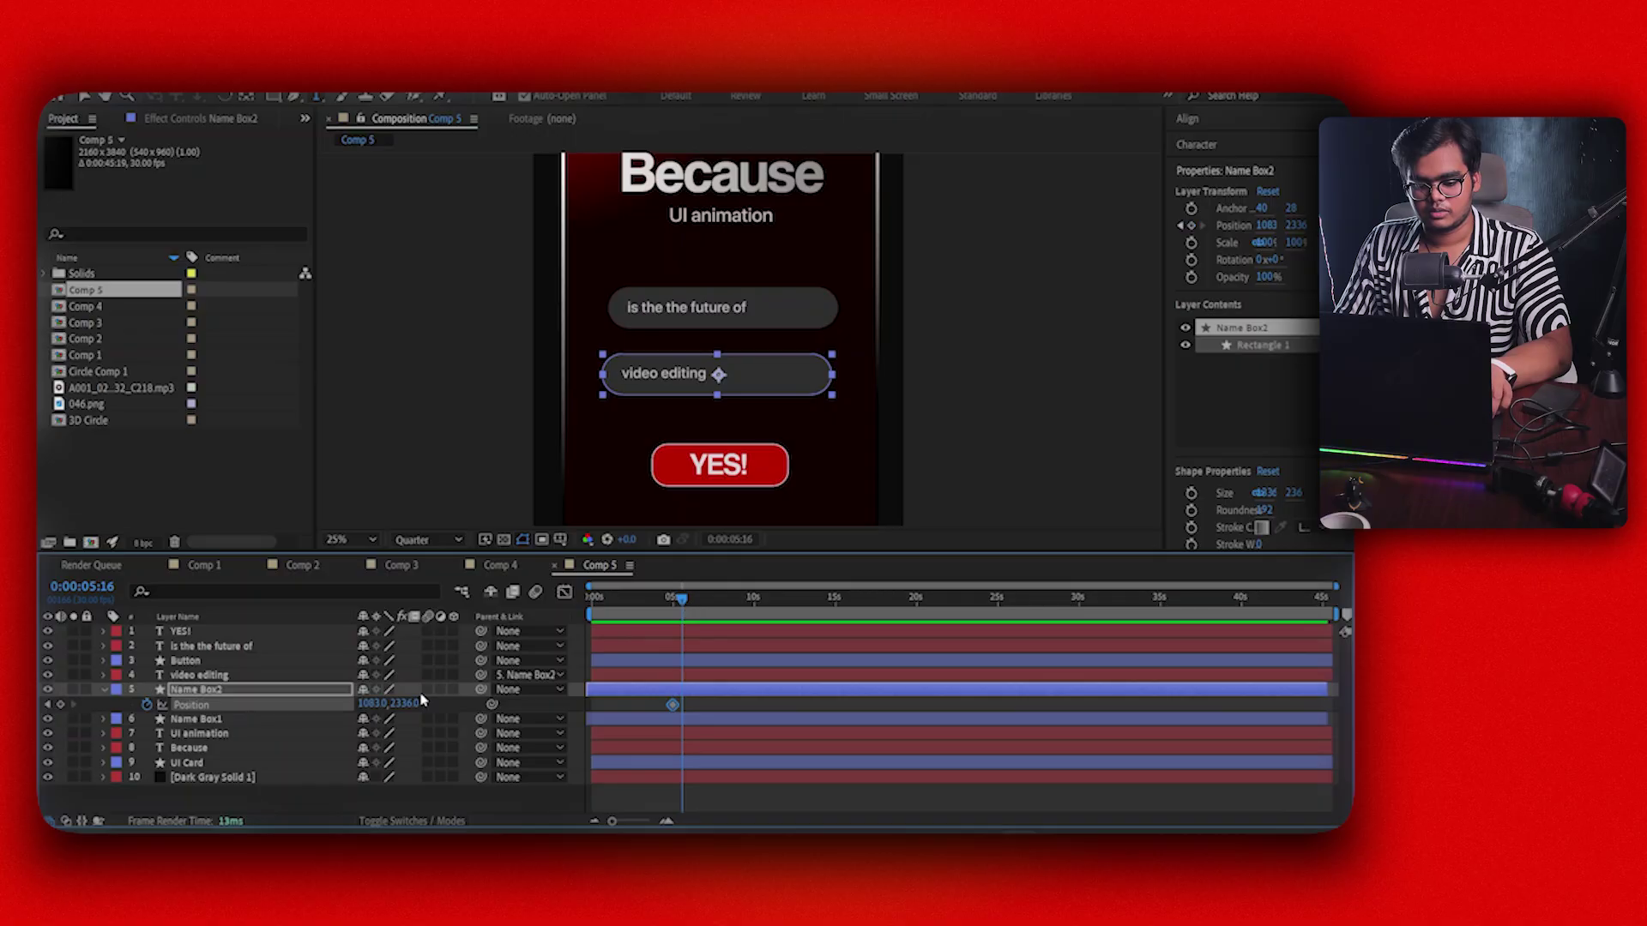
pyautogui.moveTo(407, 703); pyautogui.dragTo(481, 703)
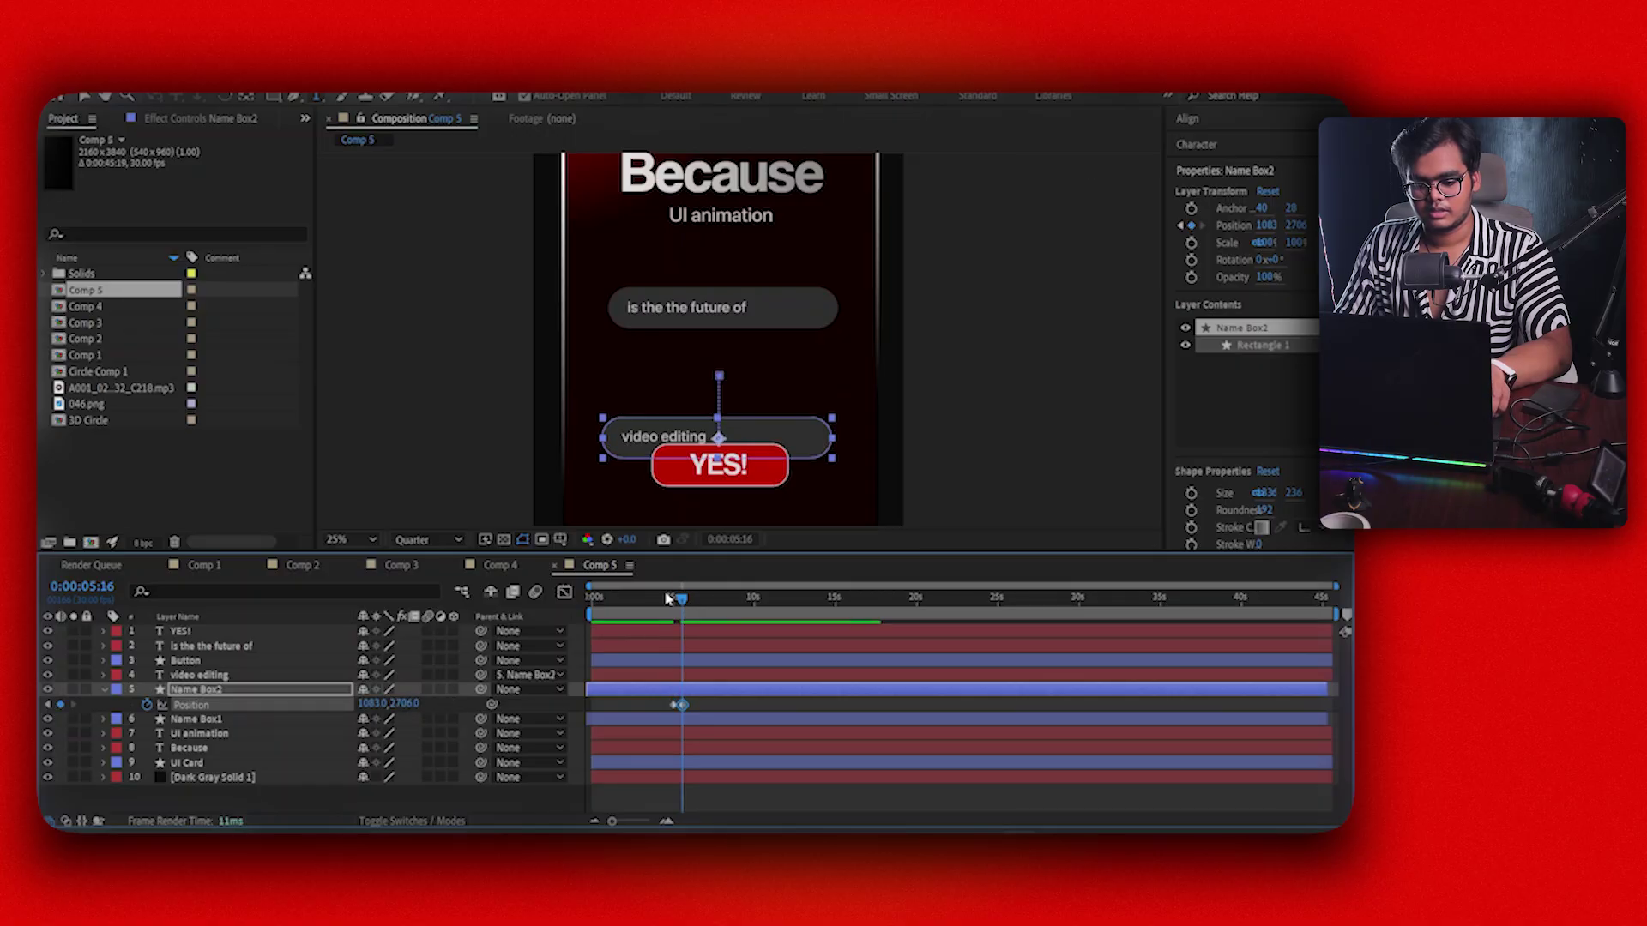
pyautogui.moveTo(681, 704); pyautogui.dragTo(659, 704)
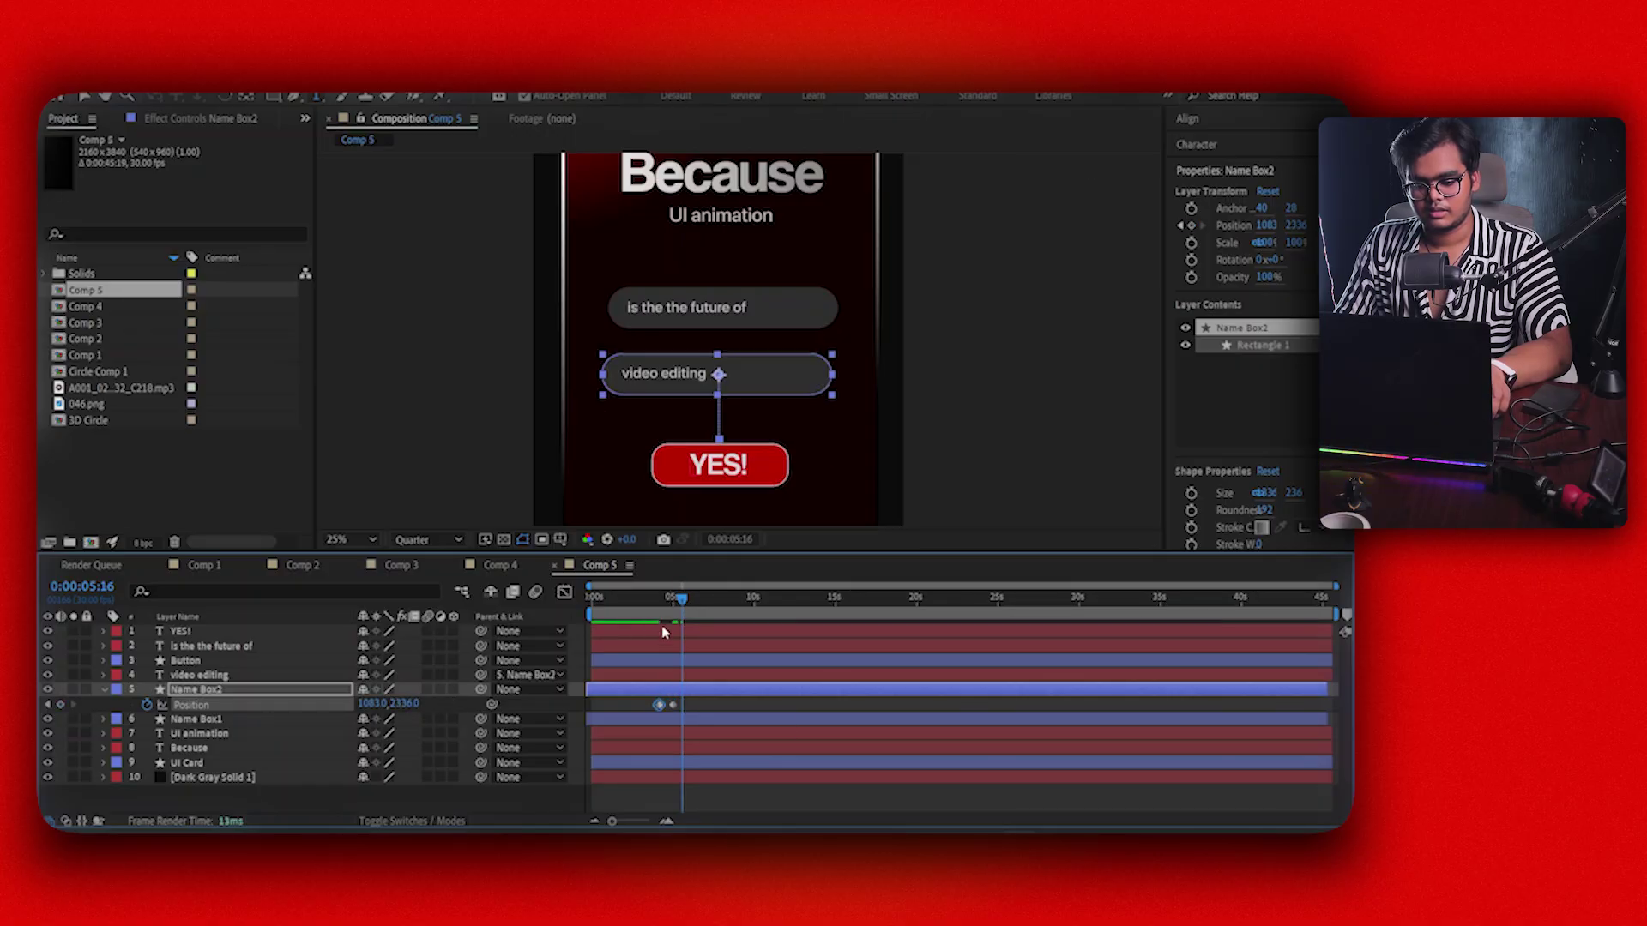
pyautogui.click(658, 599)
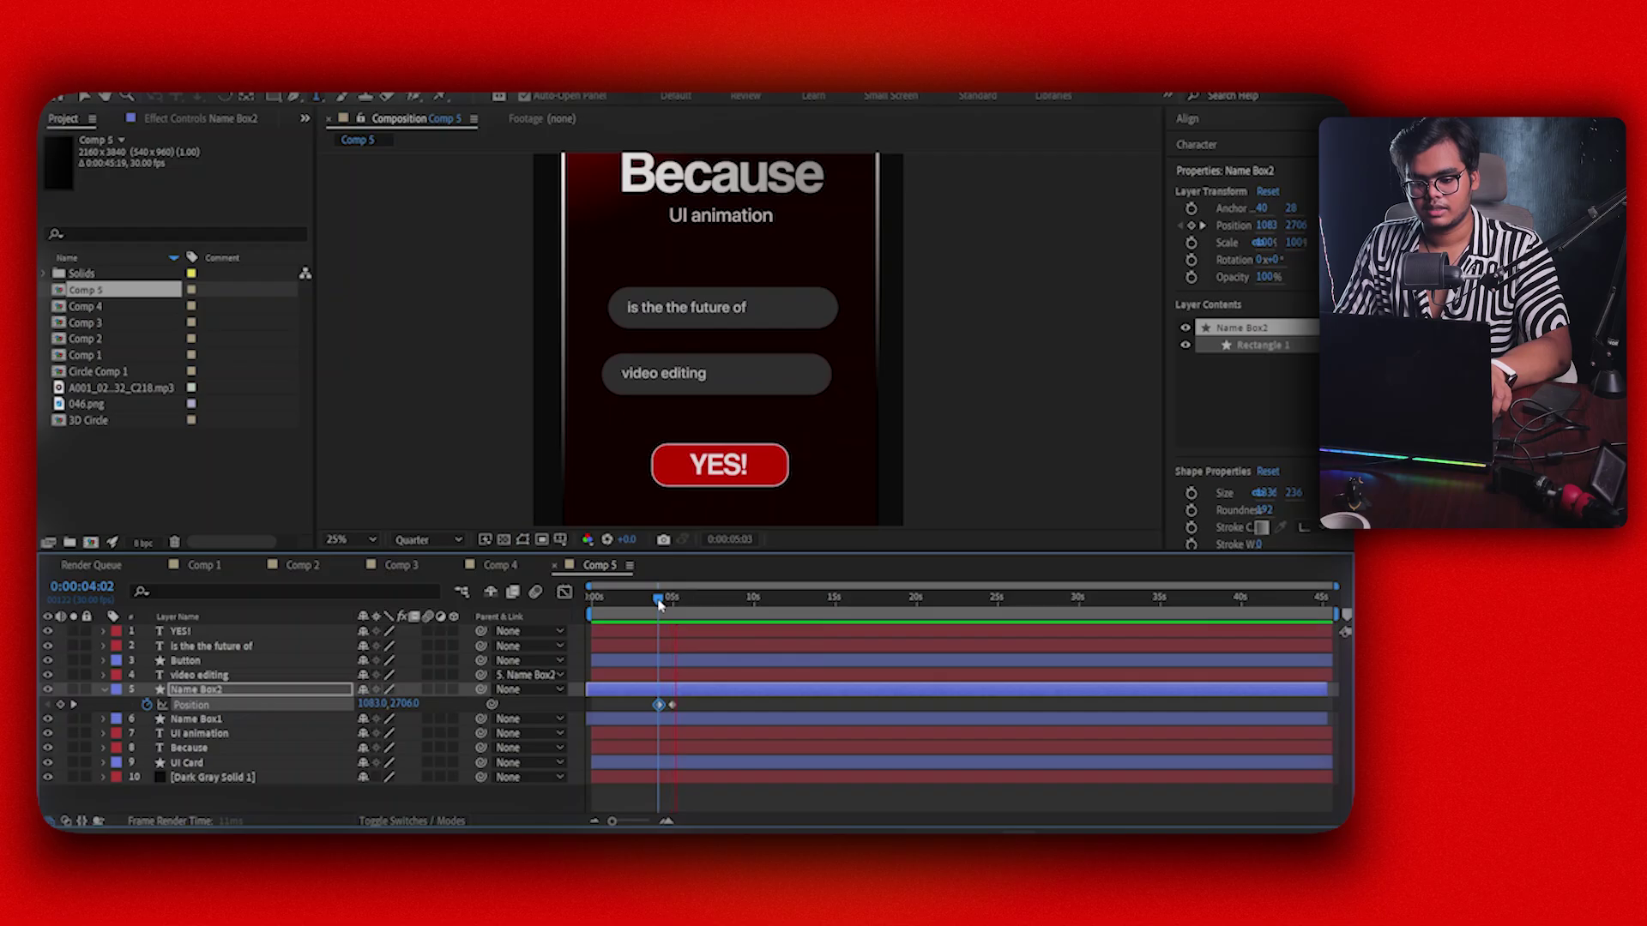
pyautogui.moveTo(658, 599); pyautogui.dragTo(679, 598)
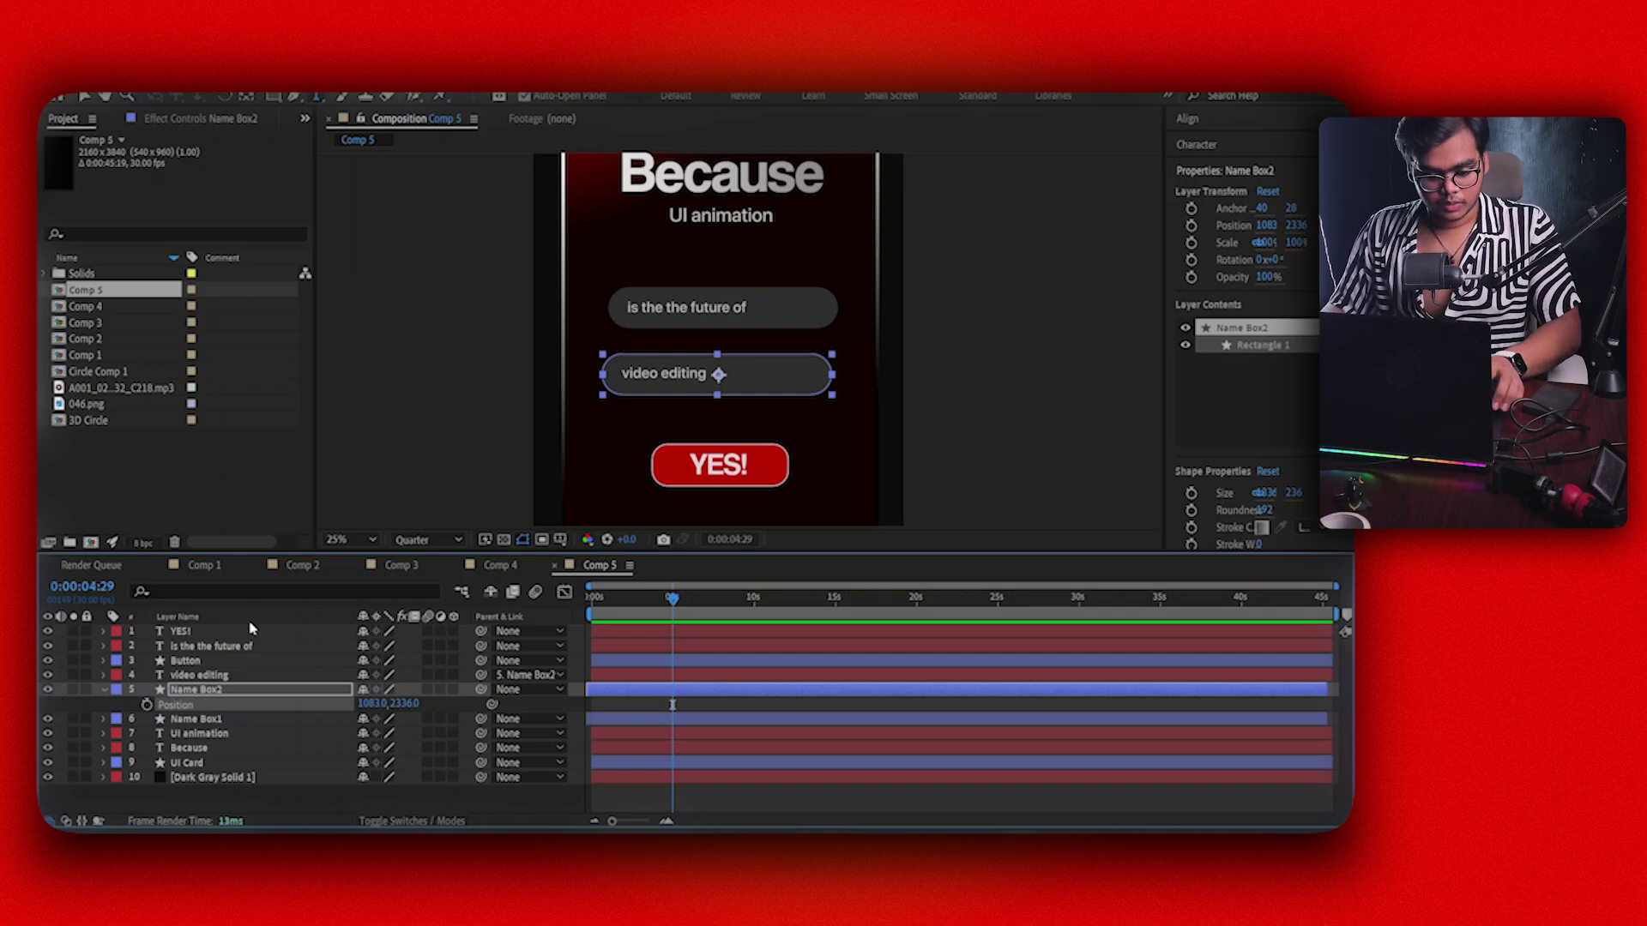
# Move the "is the the future of" text layer directly above Name Box1 in the layer order
pyautogui.click(248, 619)
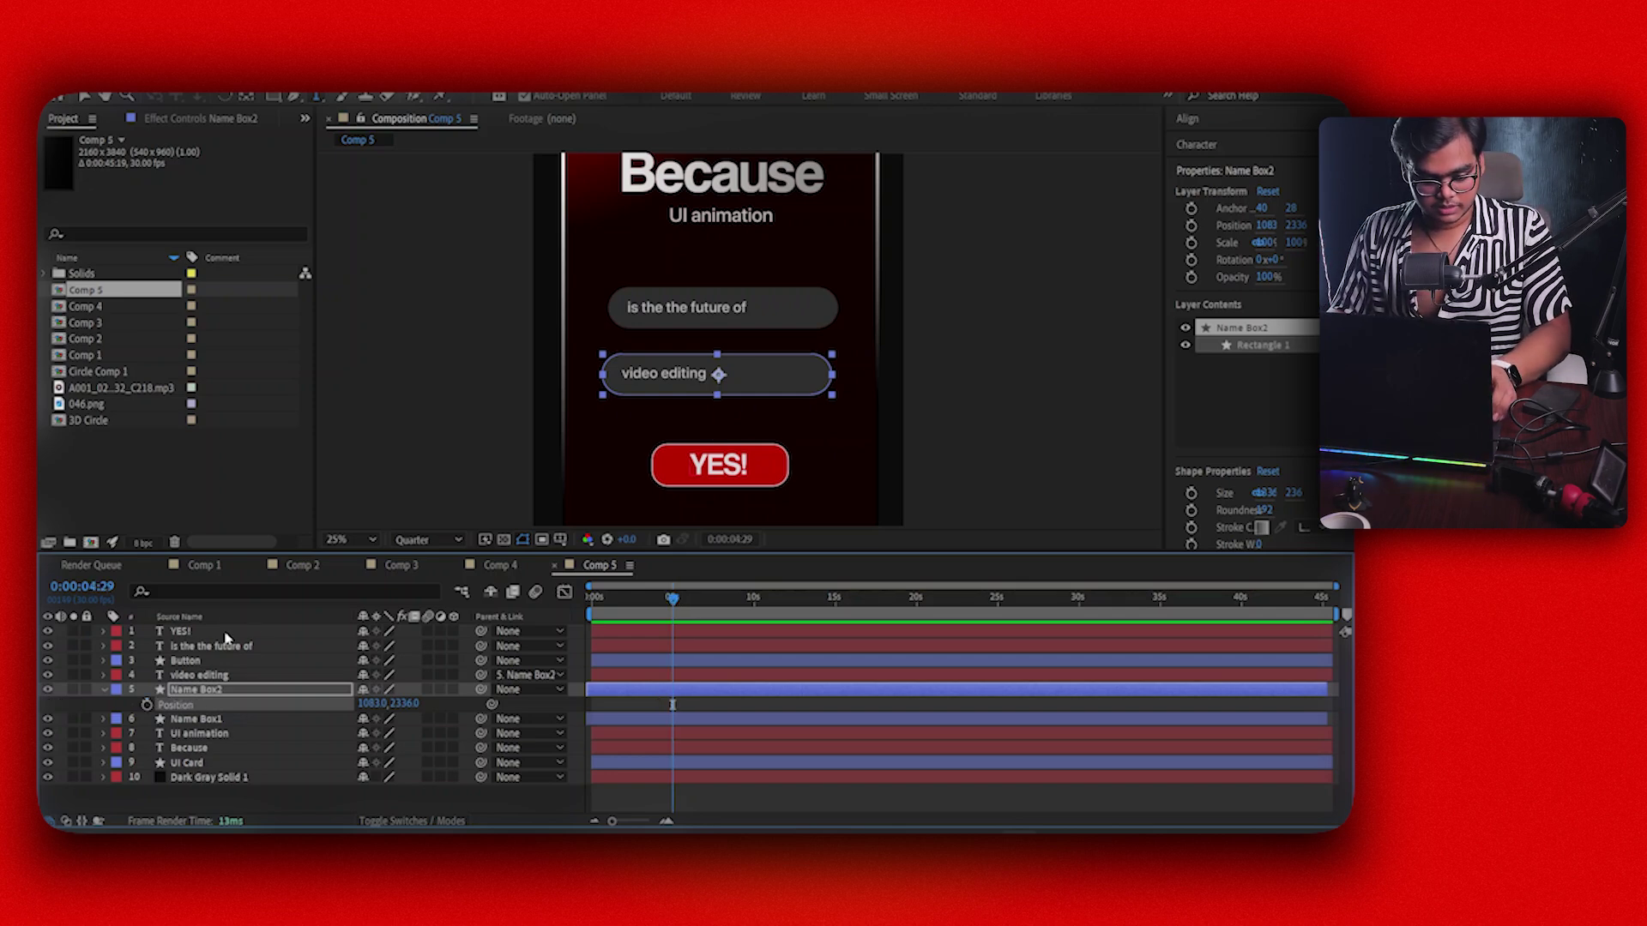
pyautogui.click(225, 633)
pyautogui.moveTo(226, 633); pyautogui.dragTo(221, 705)
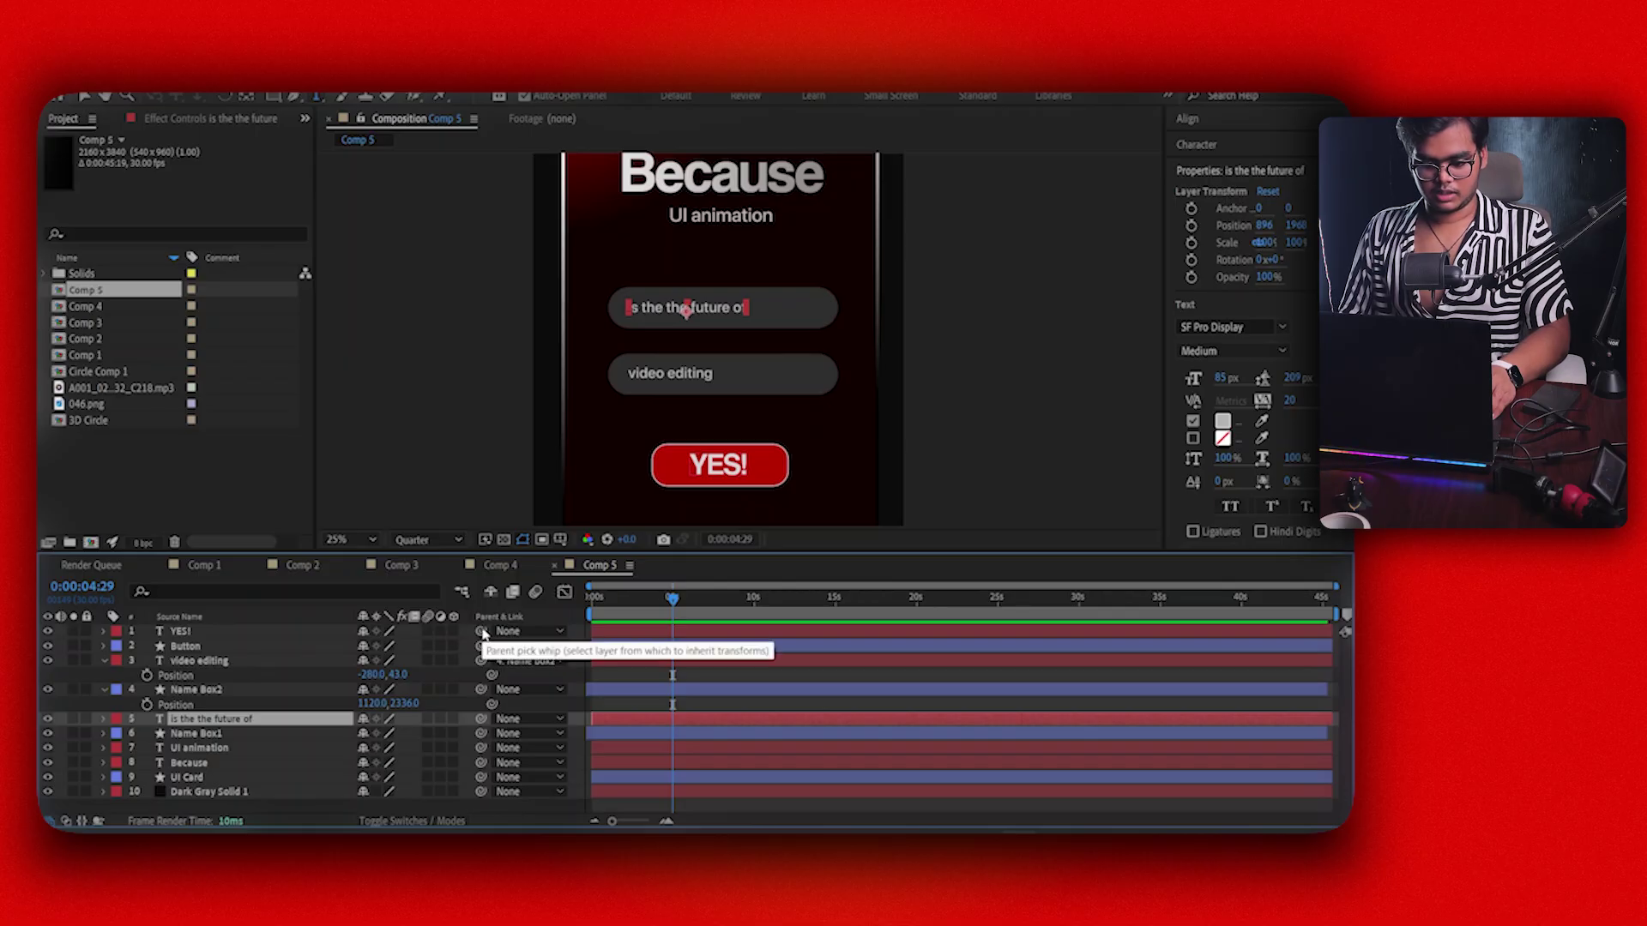
# Parent each label to its shape: YES! to Button, video editing to Name Box2 and "is the the future of" to Name Box1
pyautogui.moveTo(483, 633); pyautogui.dragTo(288, 651)
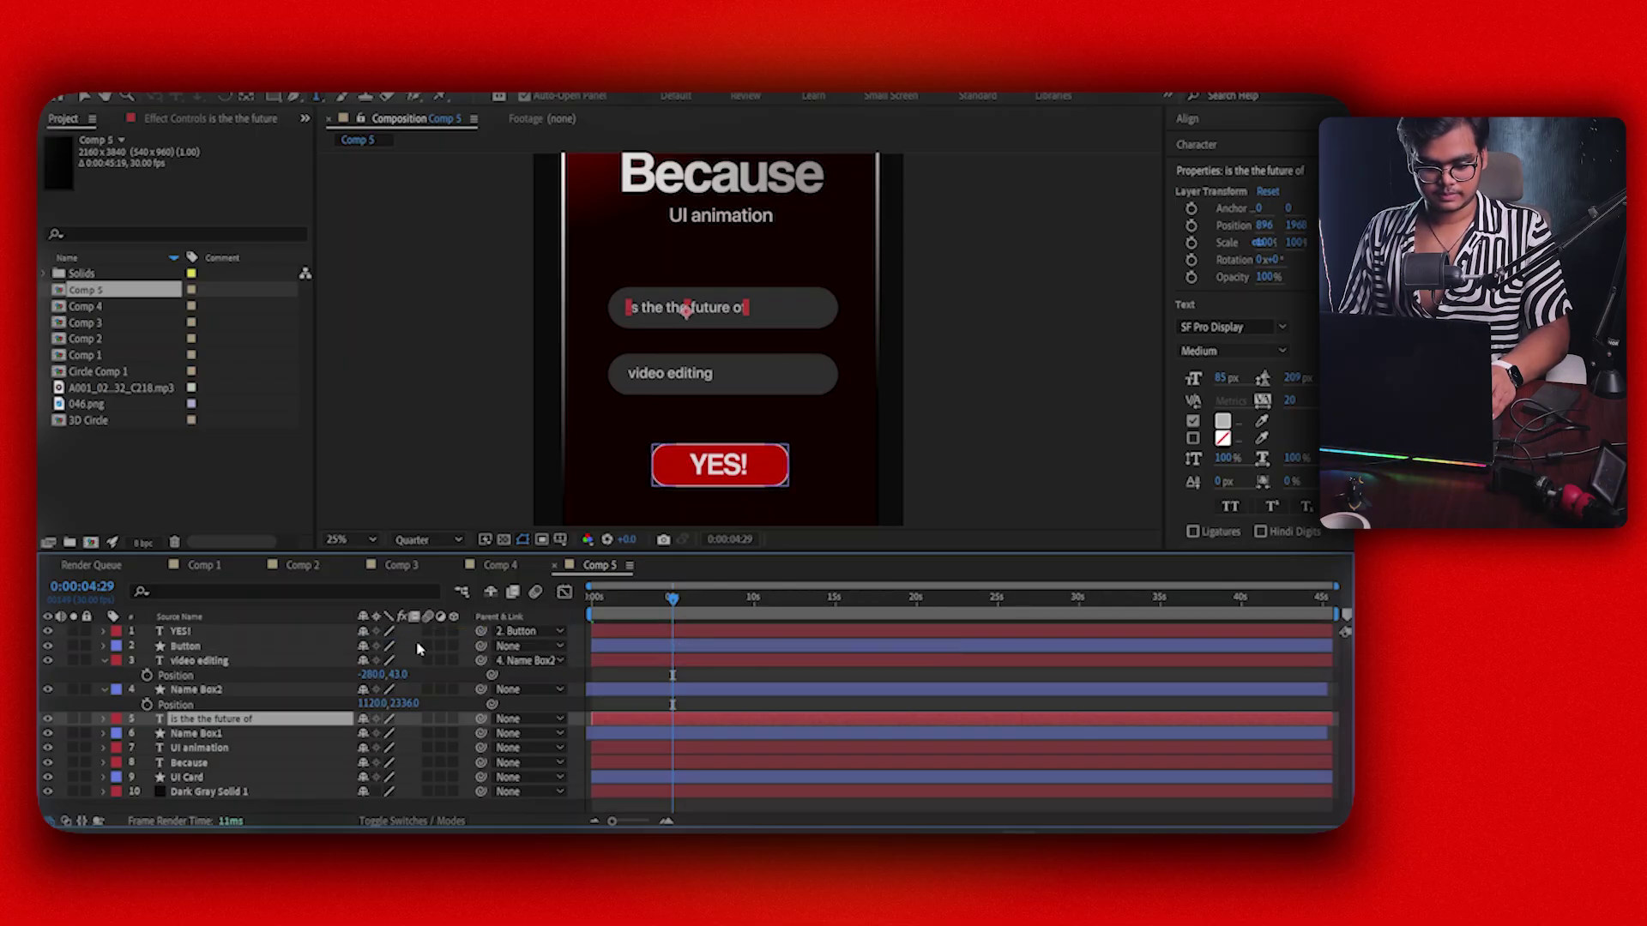
pyautogui.moveTo(483, 664); pyautogui.dragTo(307, 691)
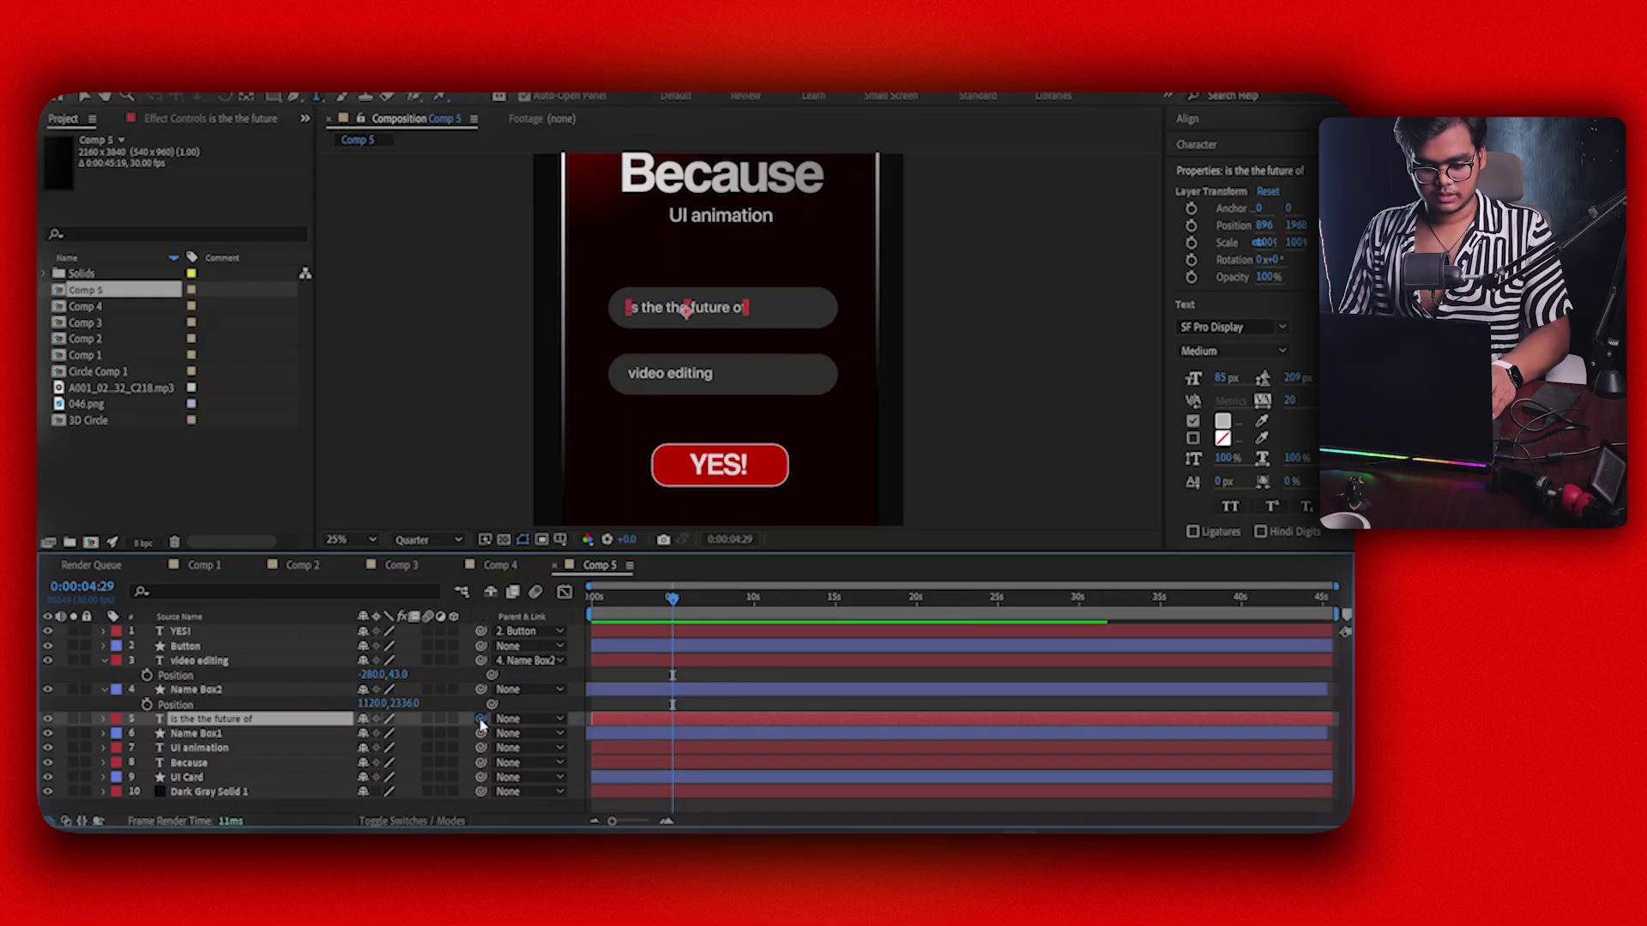
pyautogui.moveTo(481, 719); pyautogui.dragTo(337, 737)
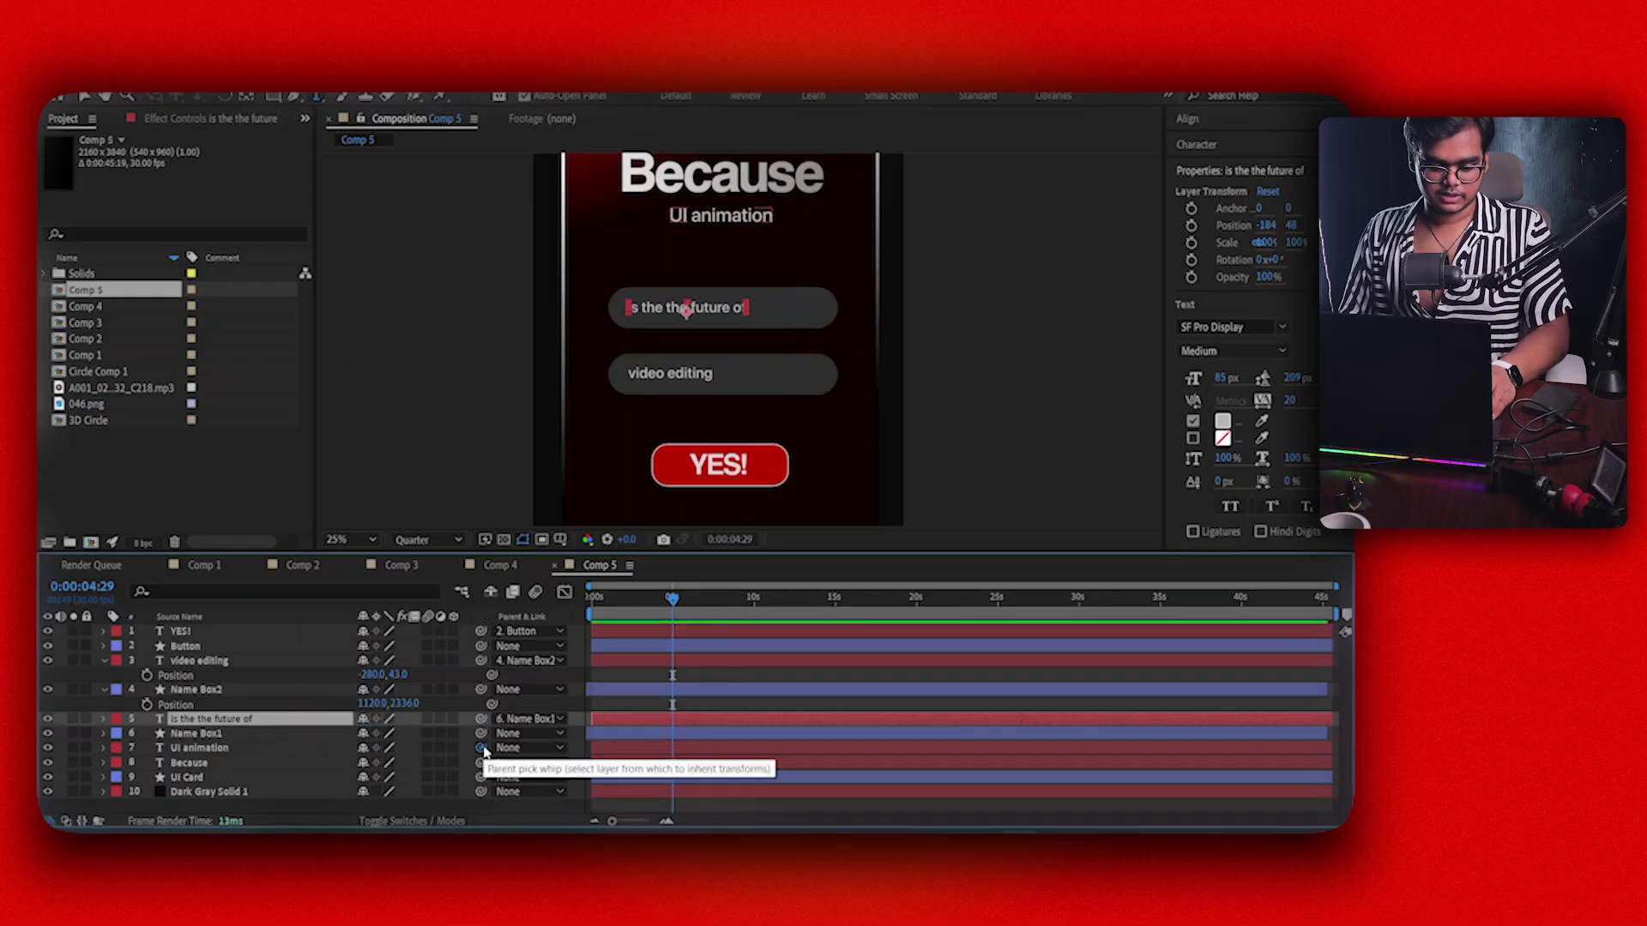
# Parent the UI animation, Because, Name Box1, Button and Name Box2 layers to UI Card
pyautogui.moveTo(485, 752); pyautogui.dragTo(257, 780)
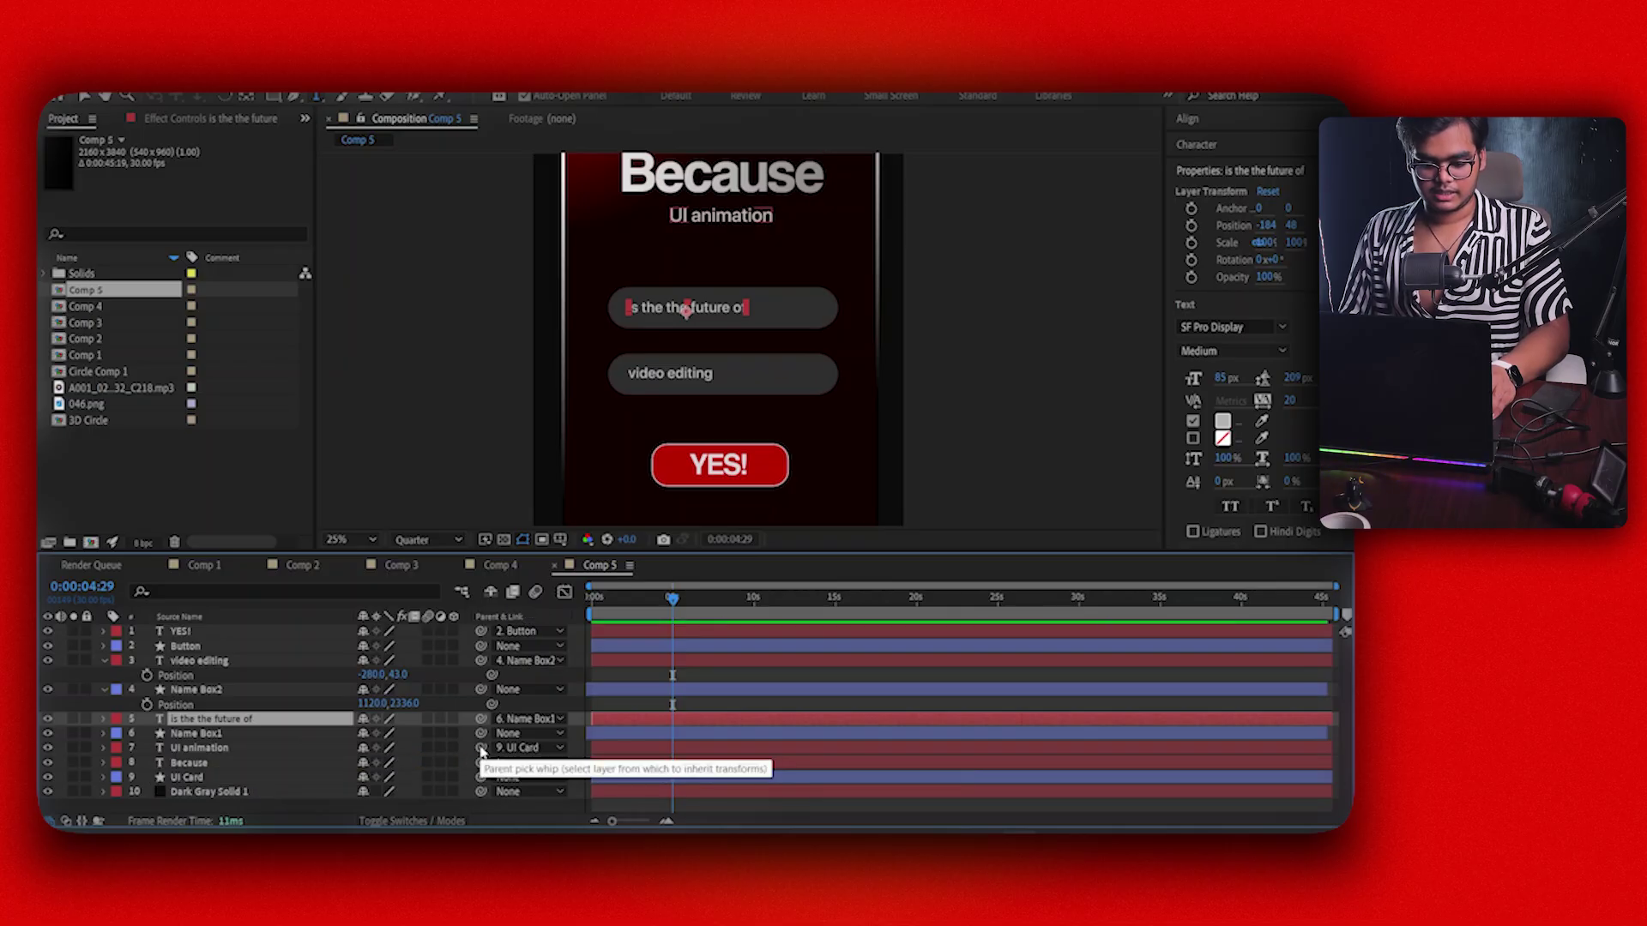
pyautogui.moveTo(481, 763); pyautogui.dragTo(274, 777)
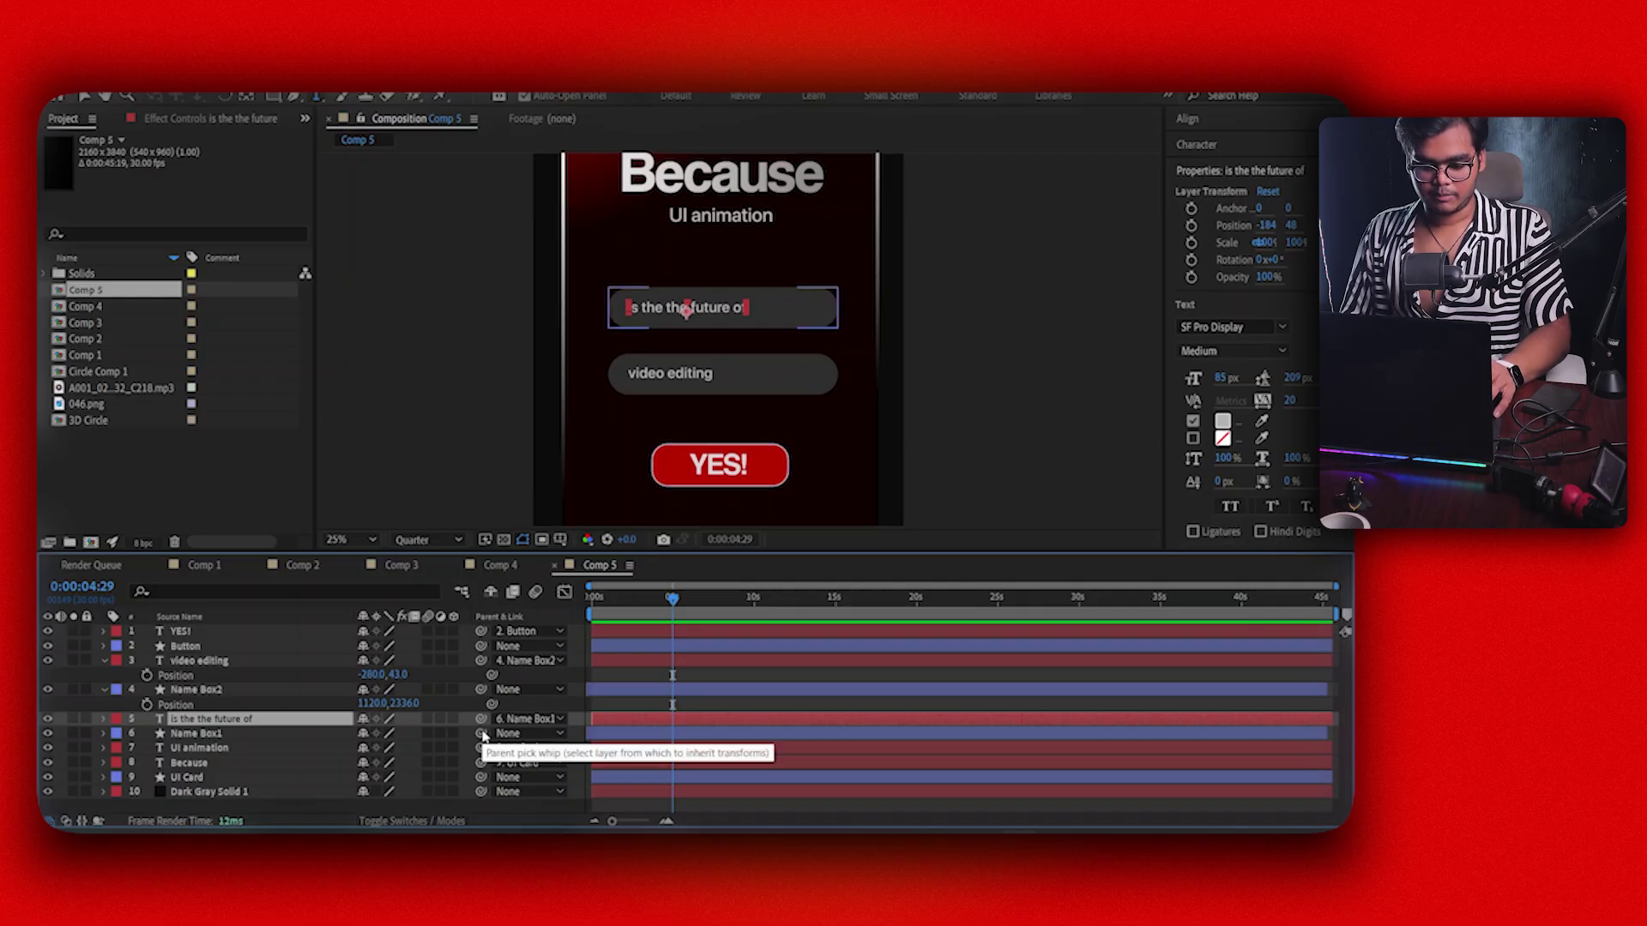
pyautogui.moveTo(483, 735); pyautogui.dragTo(242, 783)
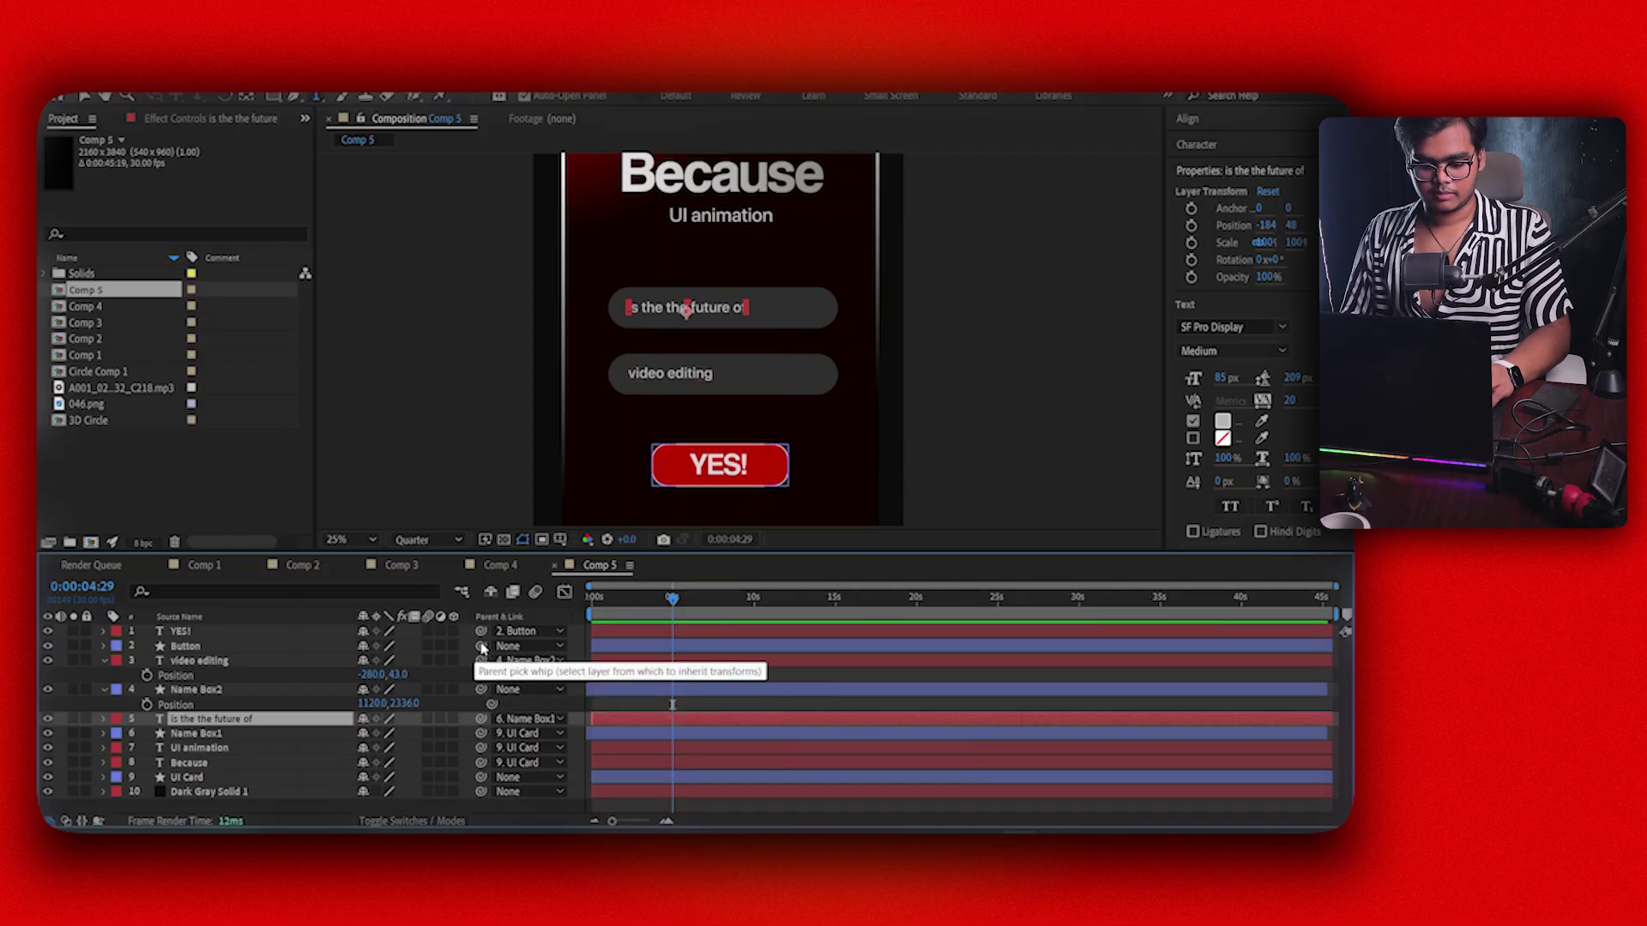
pyautogui.moveTo(482, 650); pyautogui.dragTo(245, 782)
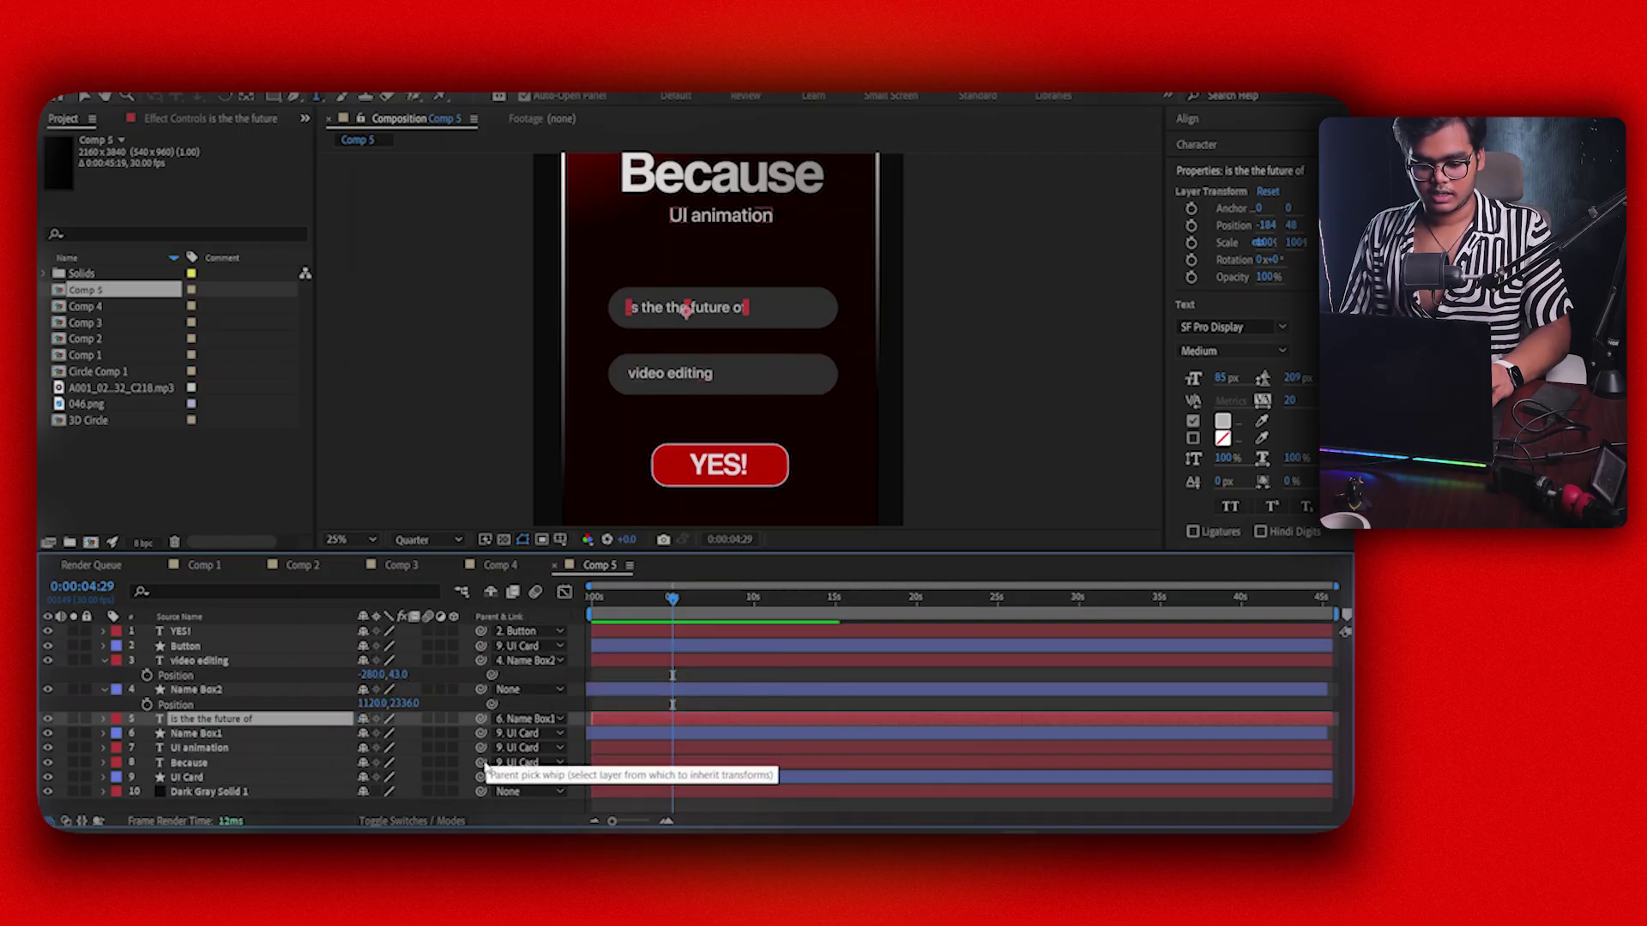
pyautogui.moveTo(481, 689); pyautogui.dragTo(227, 781)
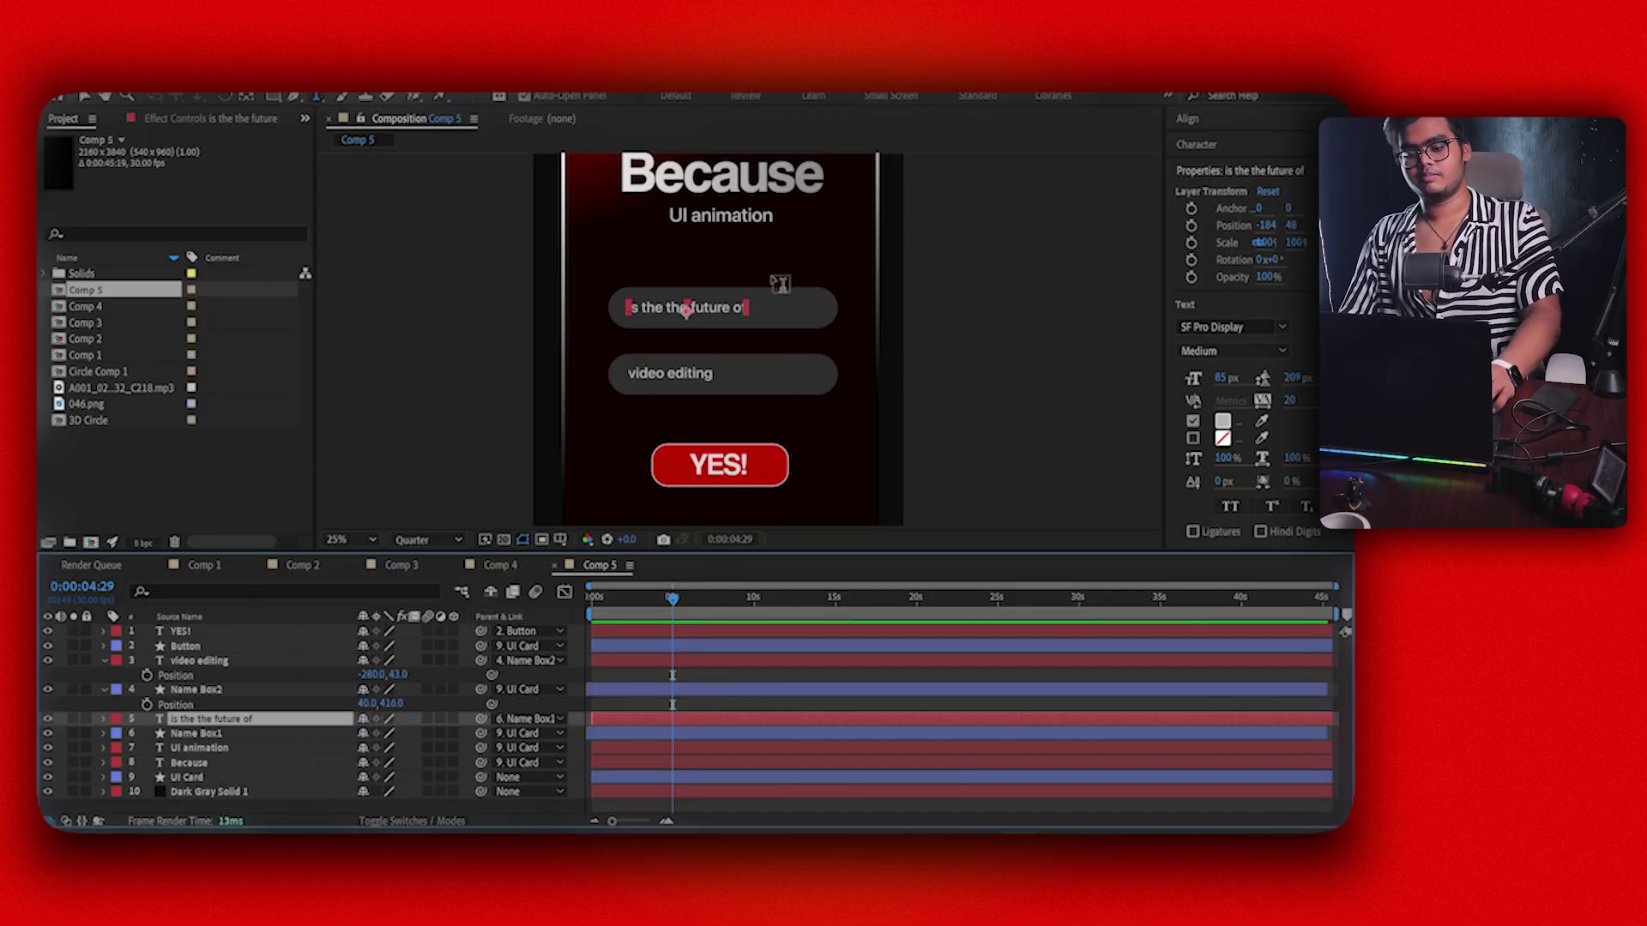
# Test the card's parenting by lowering UI Card to position 1096, 2117, and undo the move
pyautogui.scroll(-1, 780, 283)
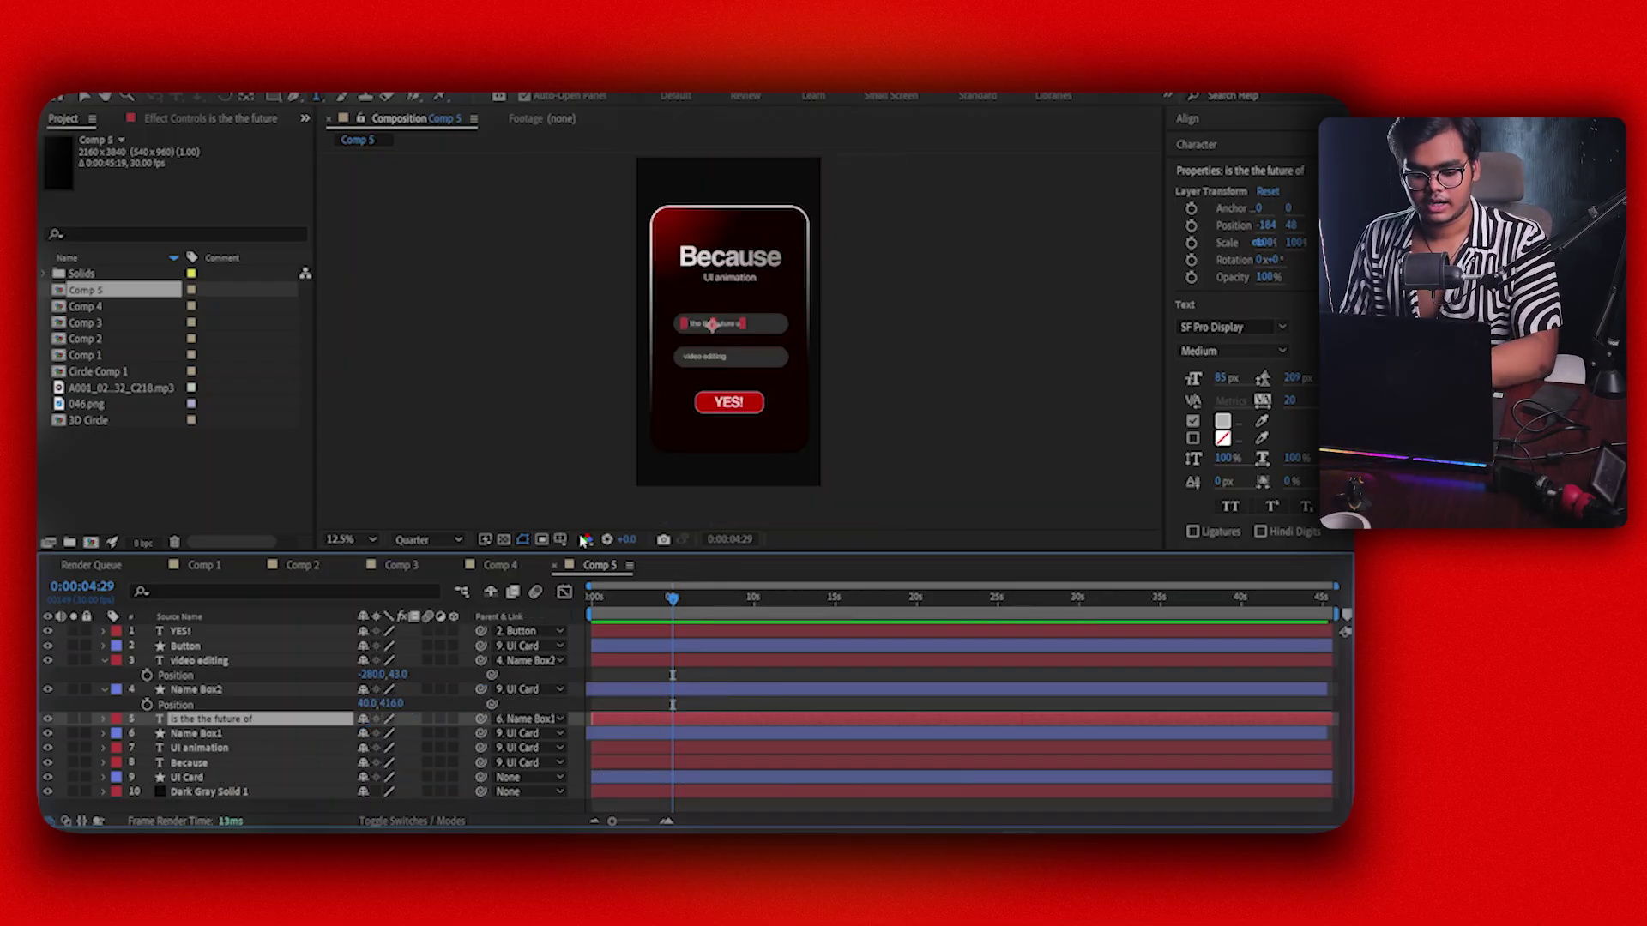
pyautogui.click(276, 777)
pyautogui.press('p')
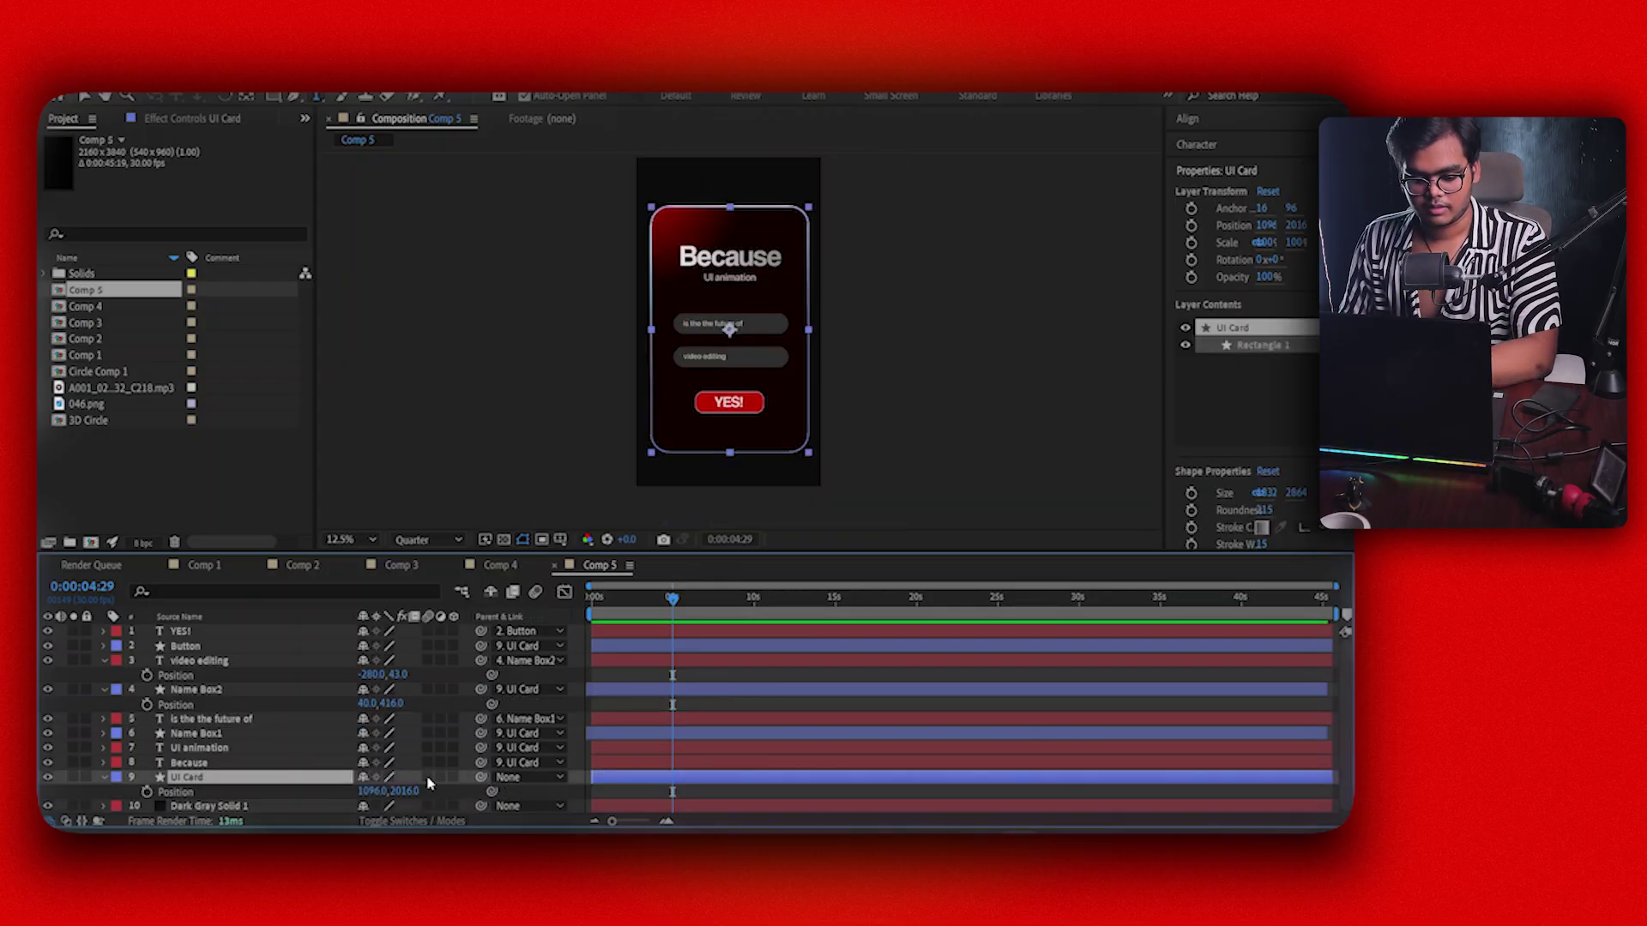
pyautogui.moveTo(405, 791); pyautogui.dragTo(553, 730)
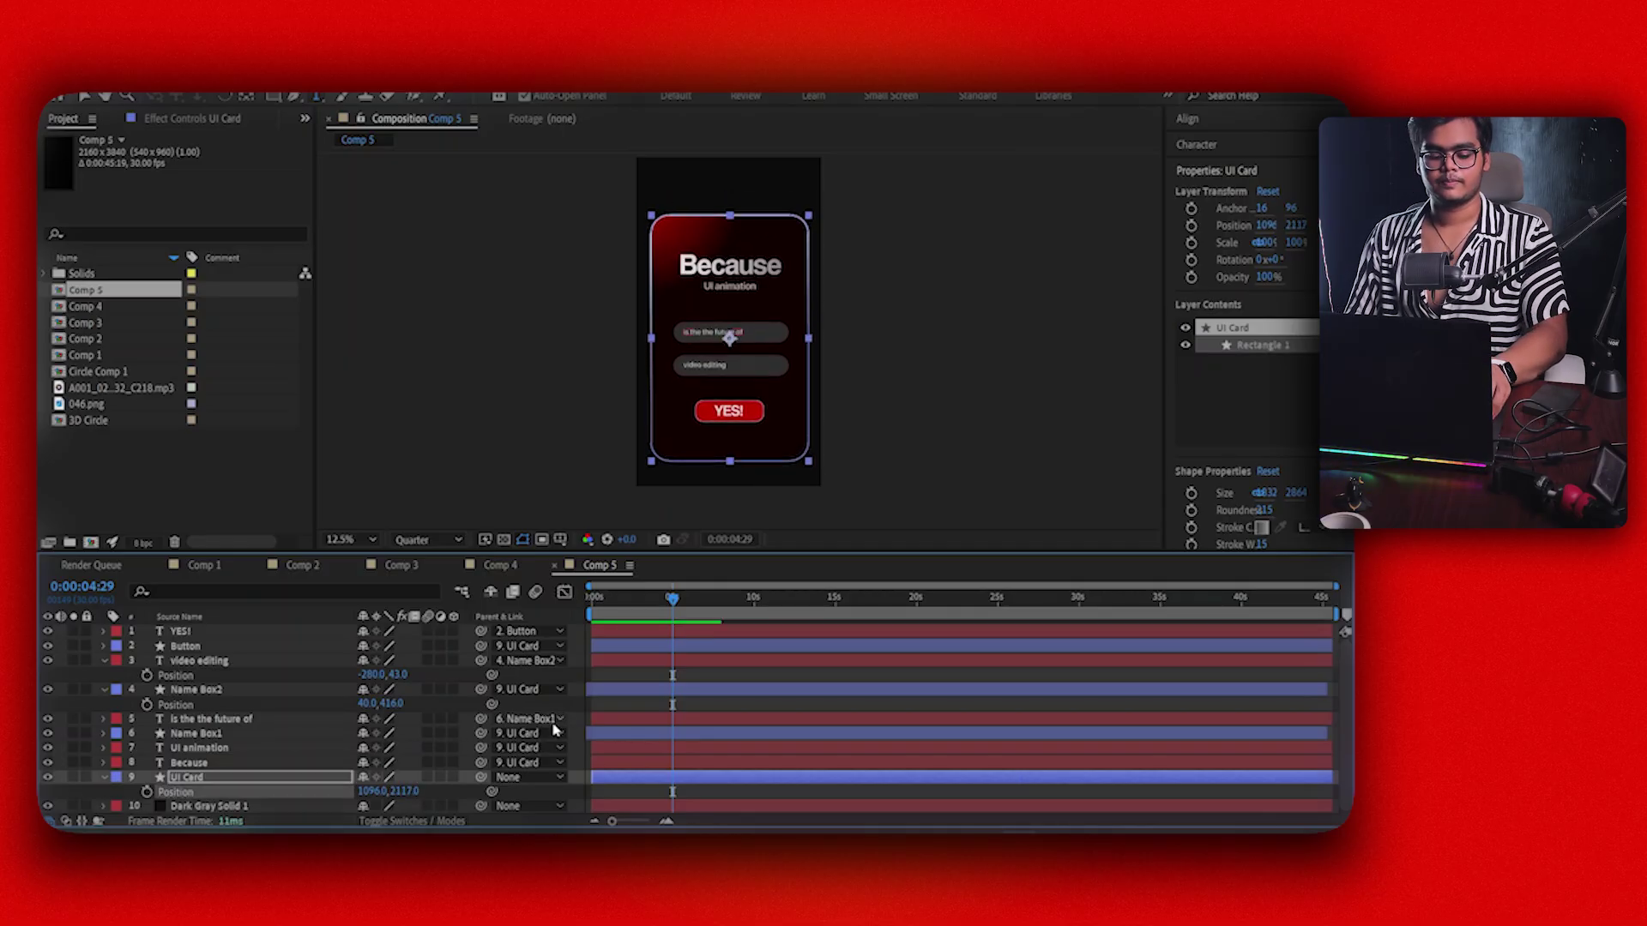
pyautogui.hotkey('ctrl', 'z')
pyautogui.click(626, 794)
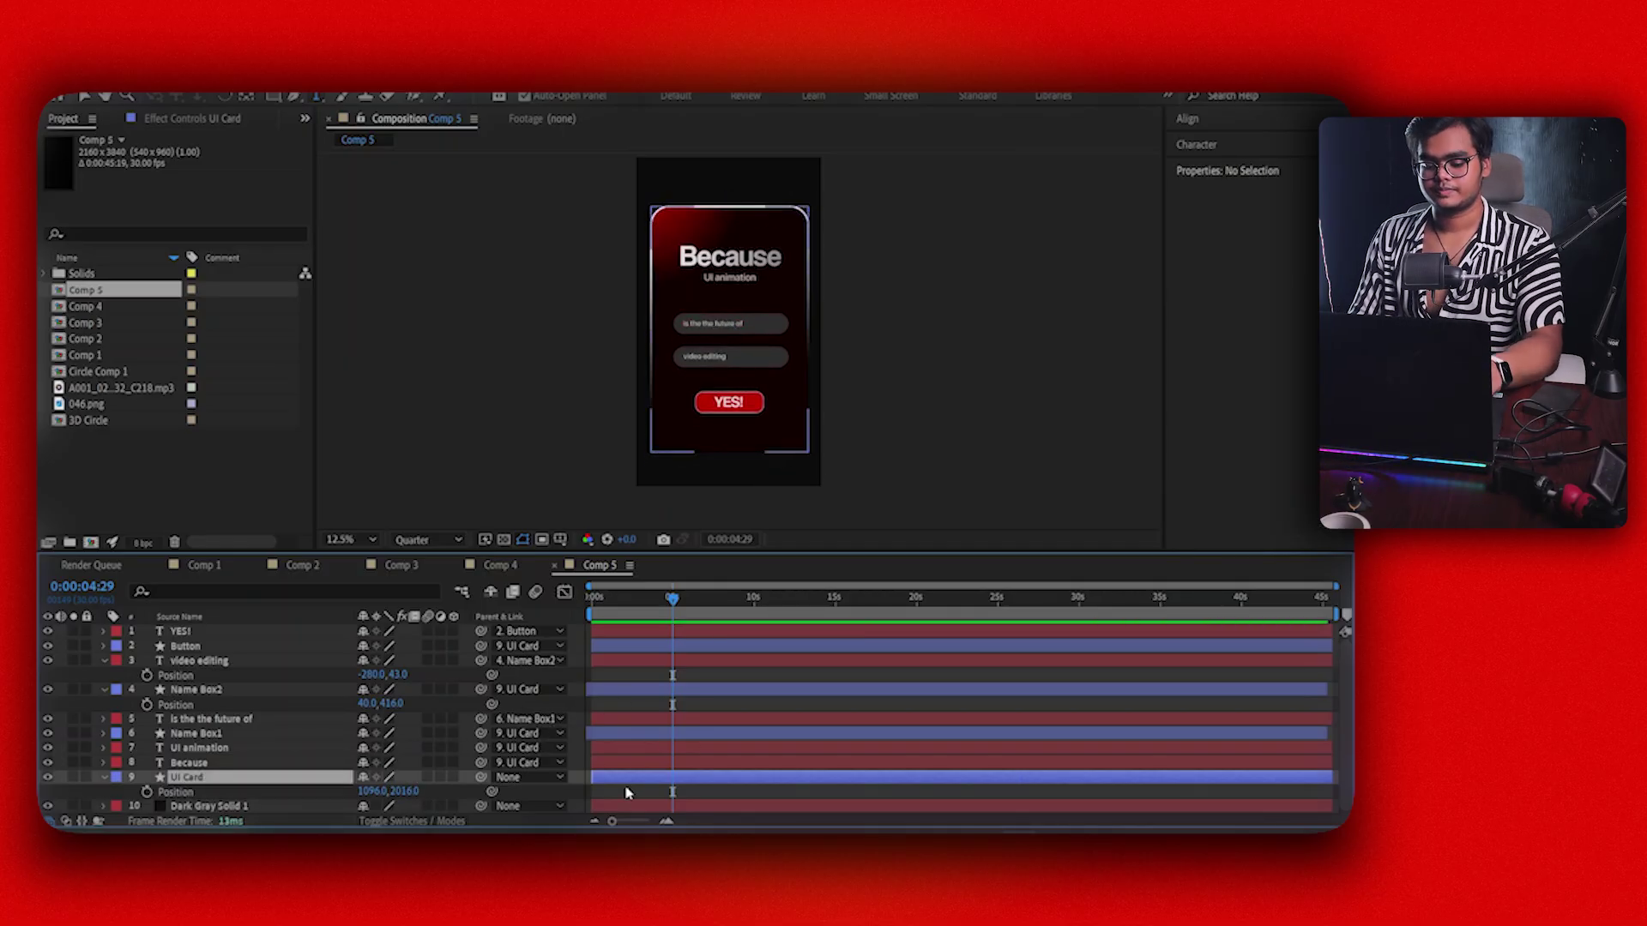
# Keyframe UI Card's Position from 1096, 5456 at 0:00:00:00 to 1096, 2016 at 0:00:00:27 and preview the slide-in
pyautogui.moveTo(641, 602); pyautogui.dragTo(592, 598)
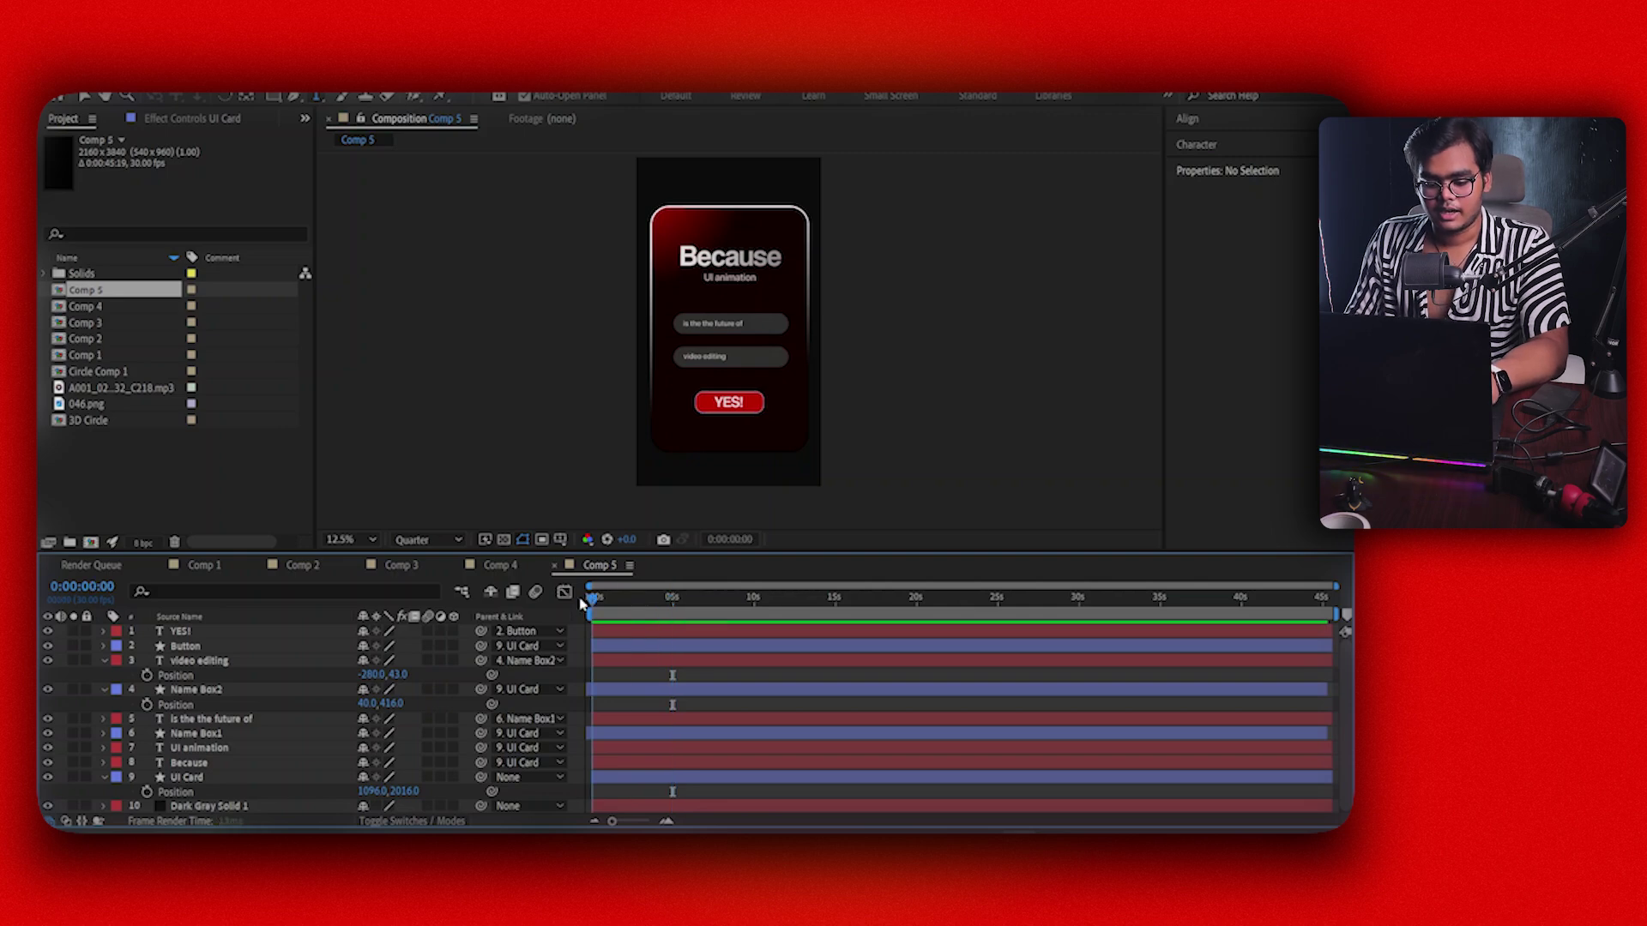
pyautogui.click(147, 793)
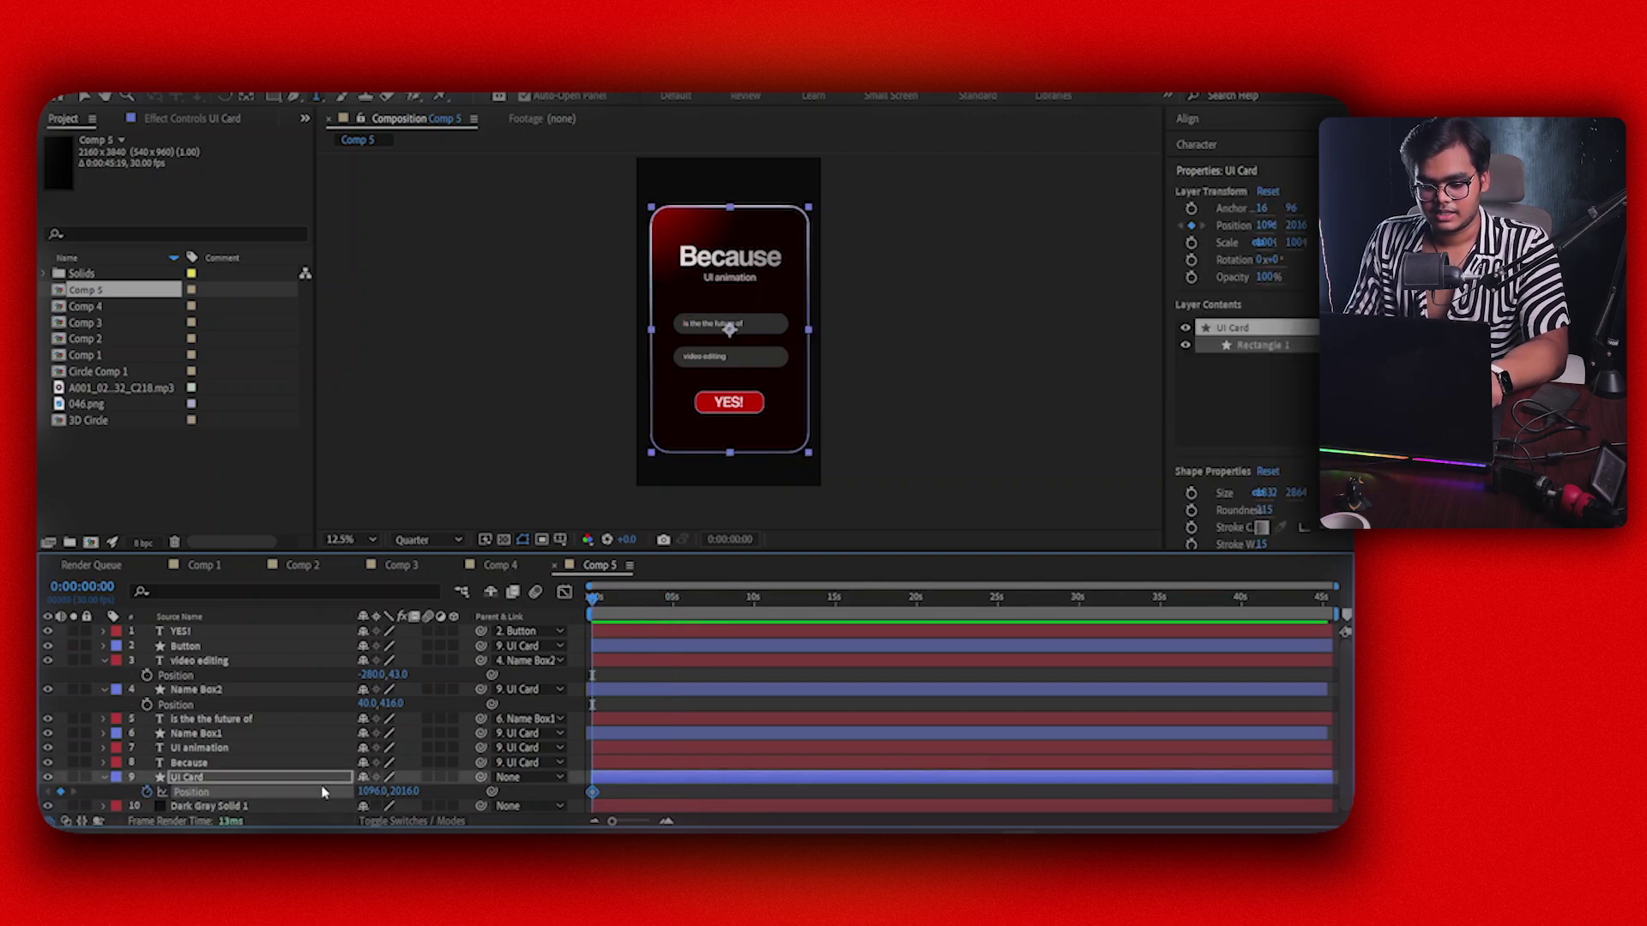
pyautogui.moveTo(597, 598); pyautogui.dragTo(609, 600)
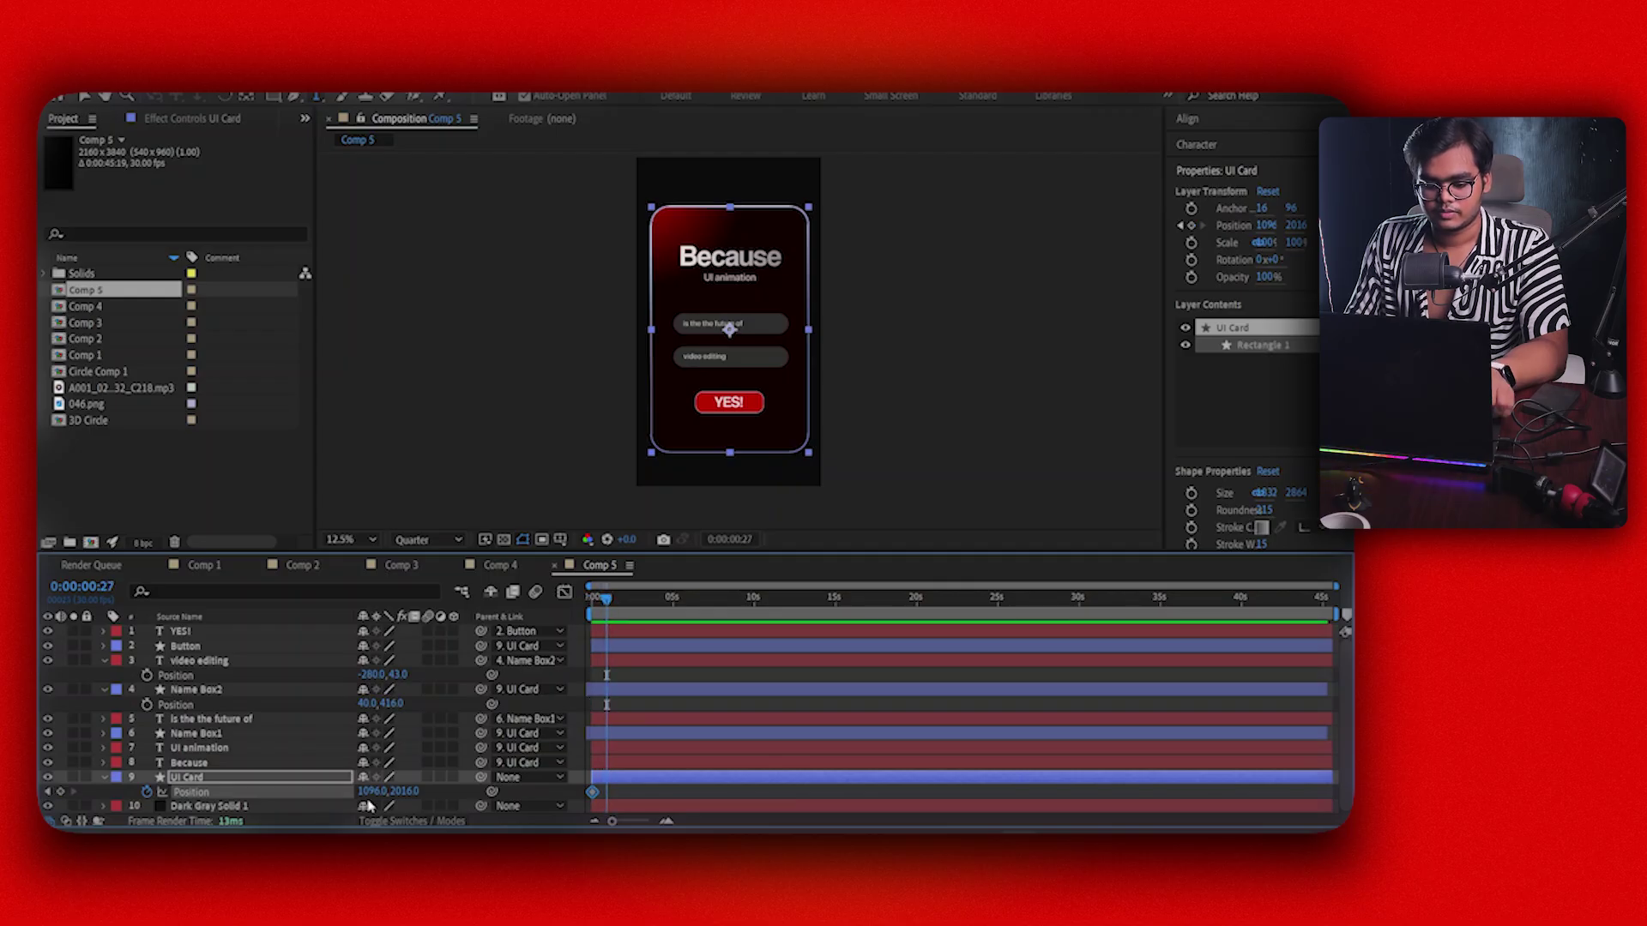
pyautogui.click(60, 792)
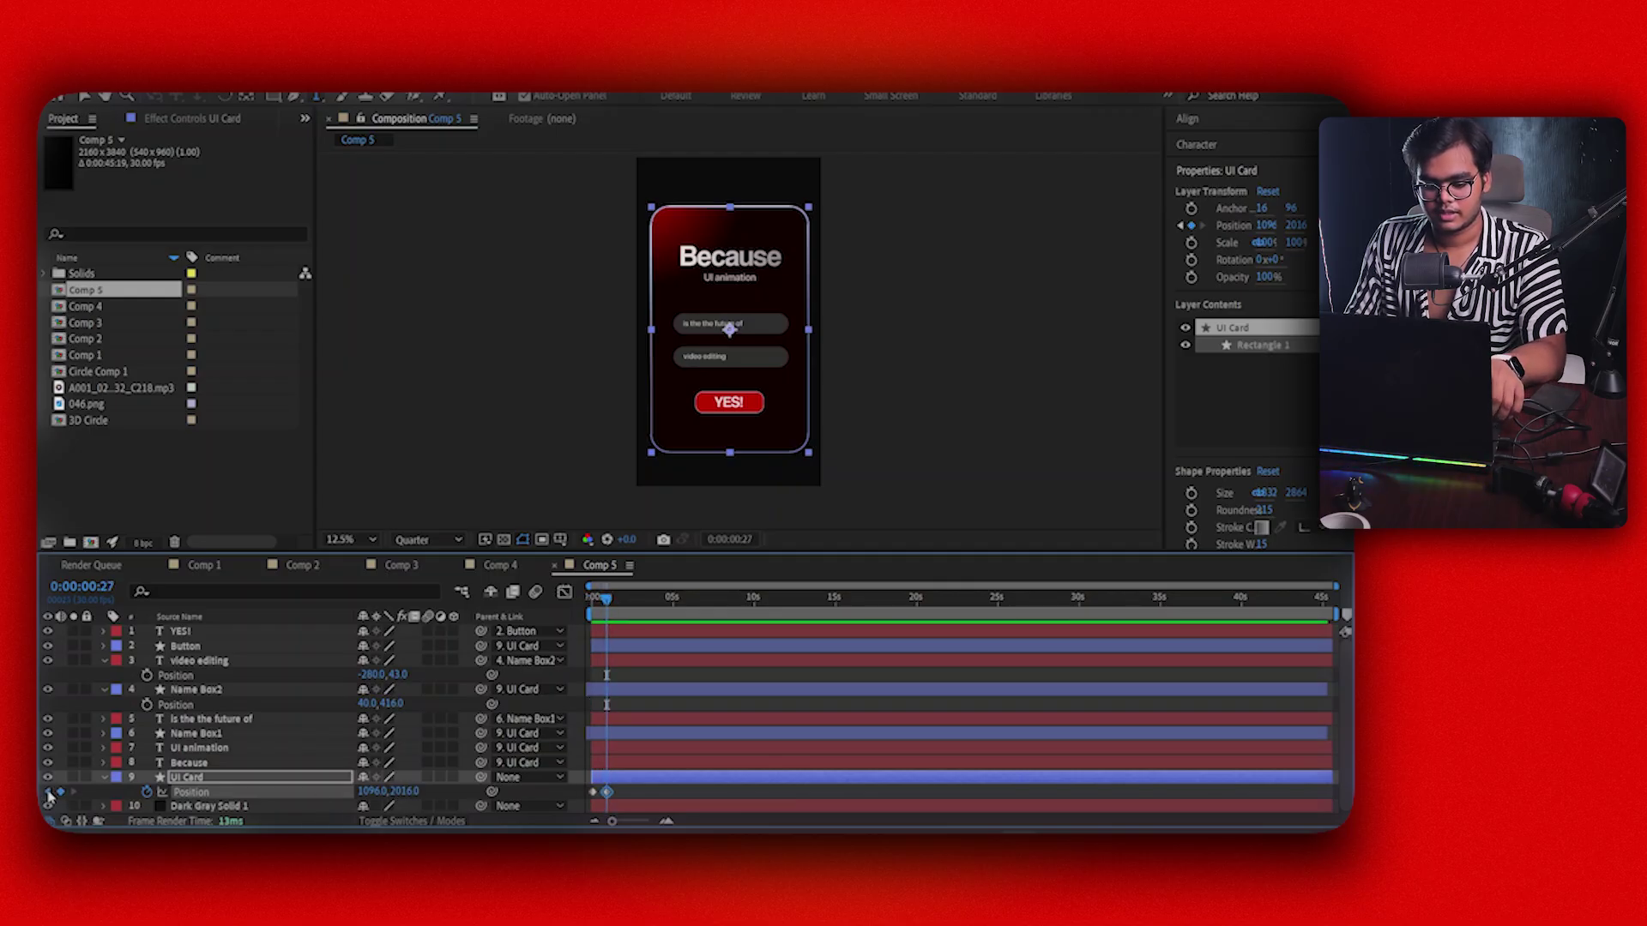
pyautogui.click(48, 791)
pyautogui.moveTo(405, 793); pyautogui.dragTo(692, 806)
pyautogui.click(657, 794)
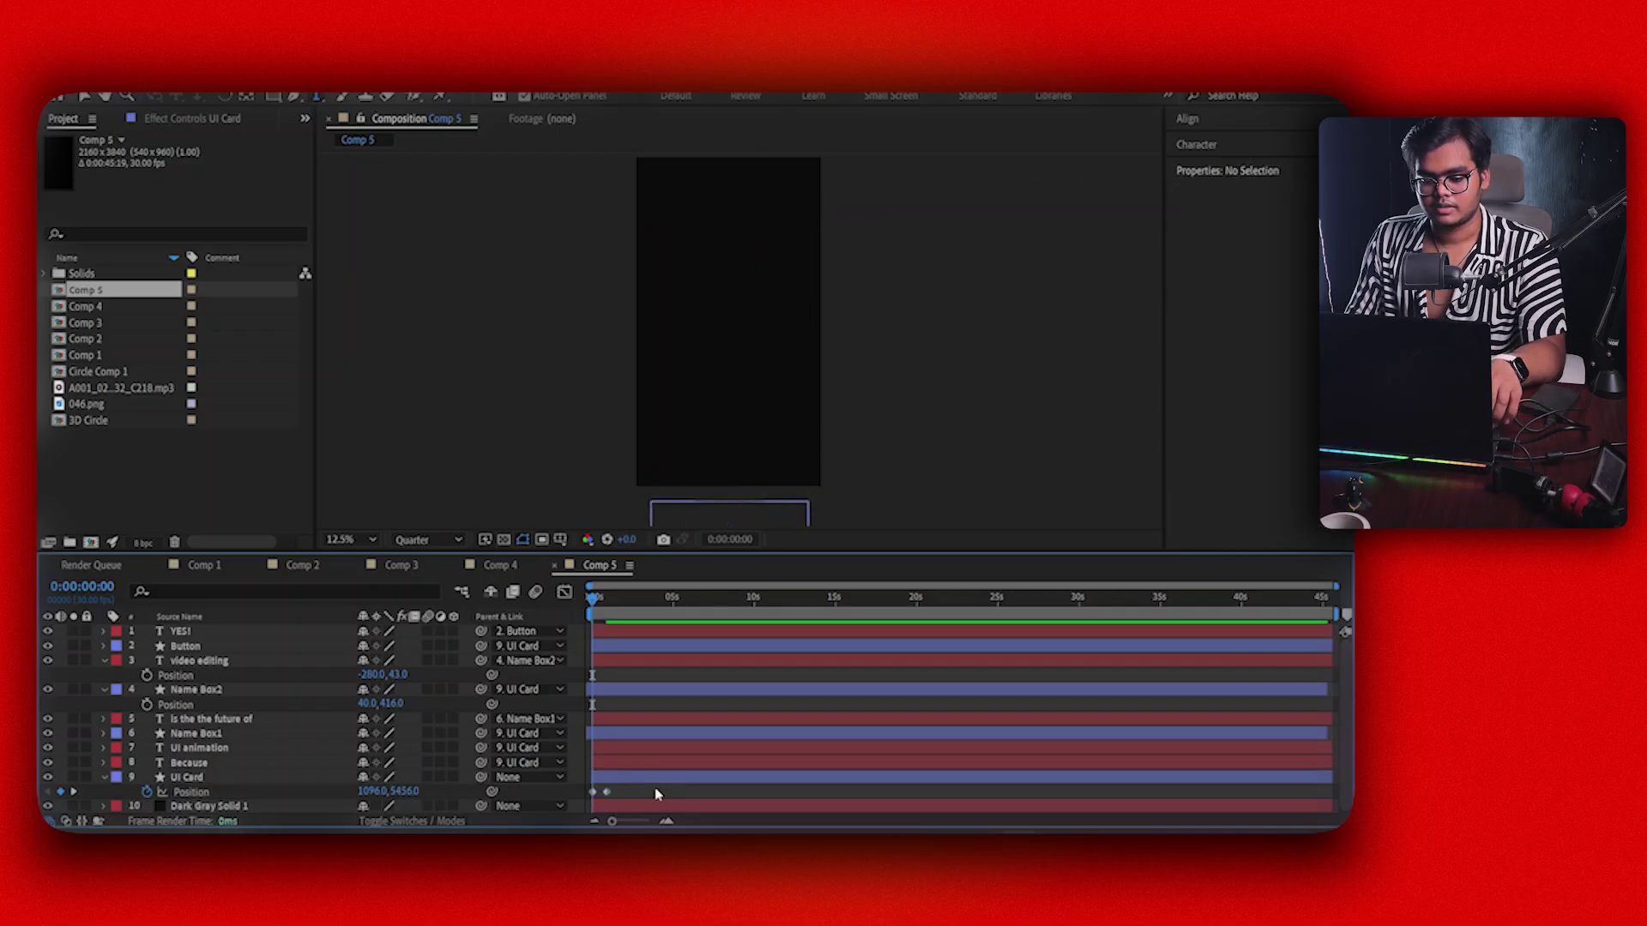
pyautogui.press('space')
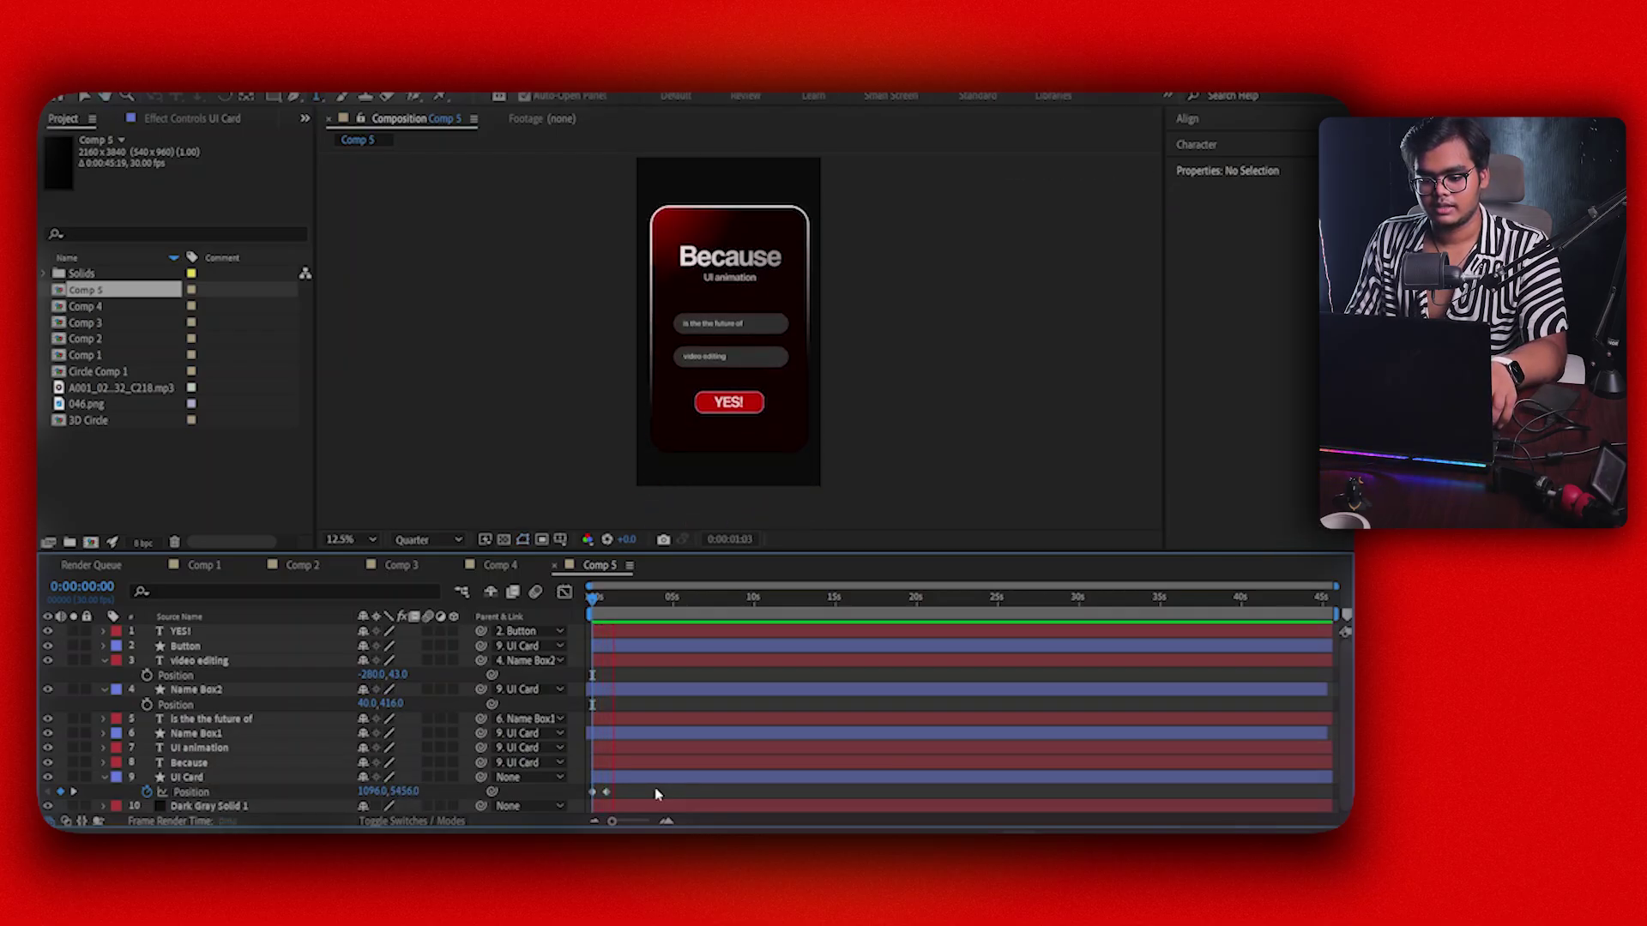
# Shorten the composition's duration to 0:00:10:19
pyautogui.click(668, 821)
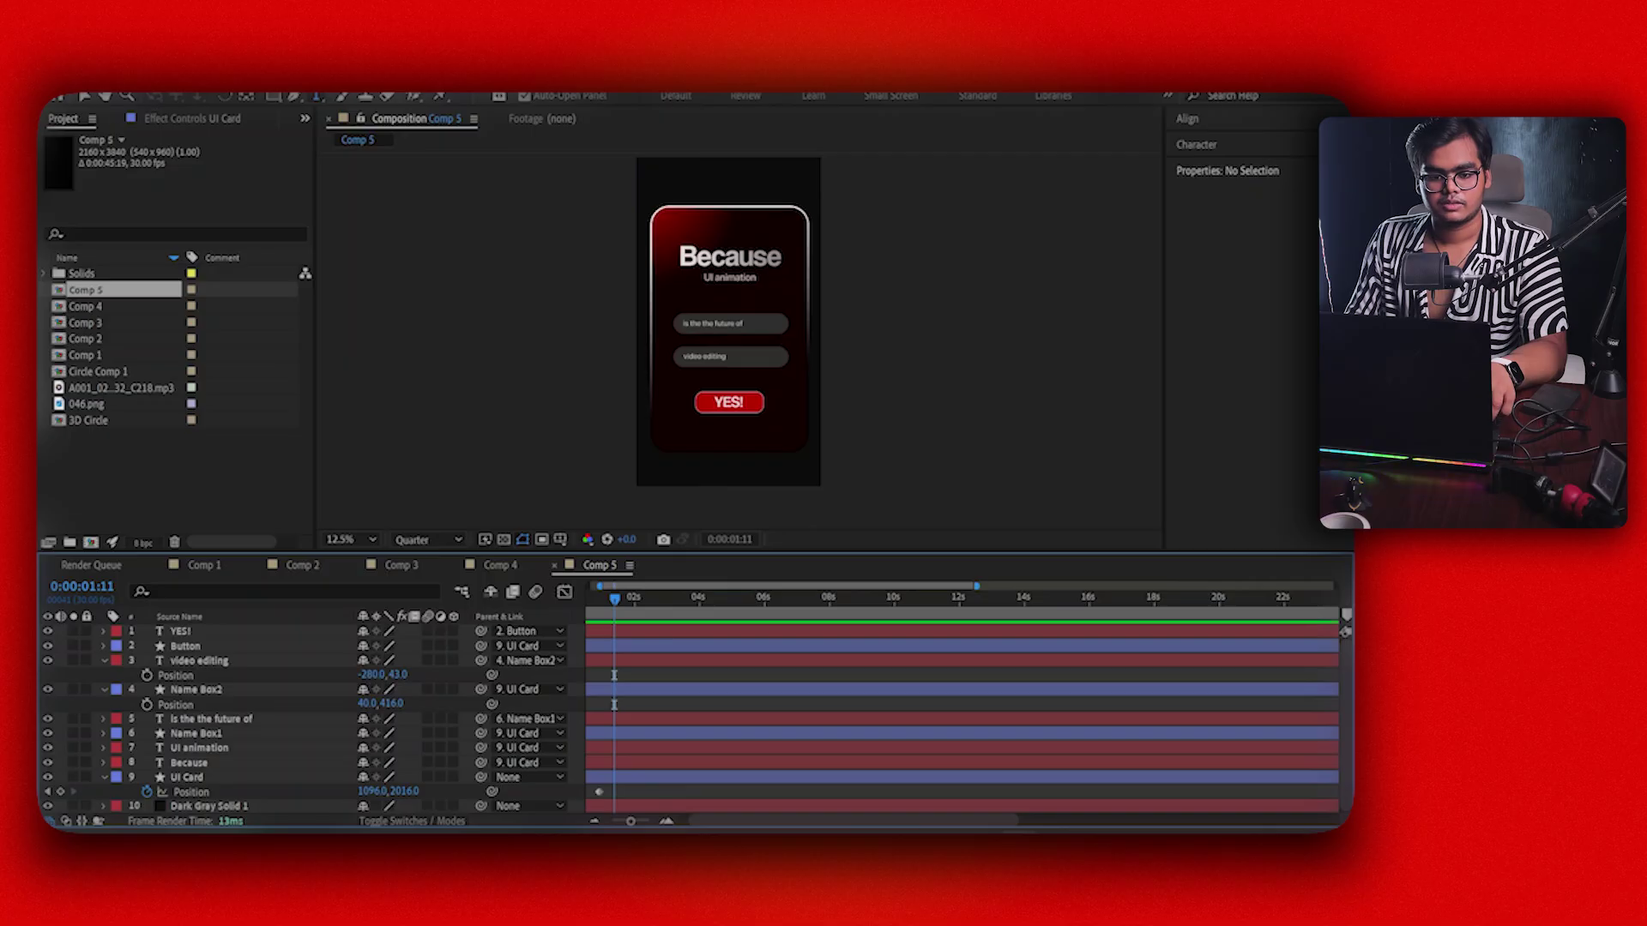
pyautogui.click(128, 81)
pyautogui.click(165, 123)
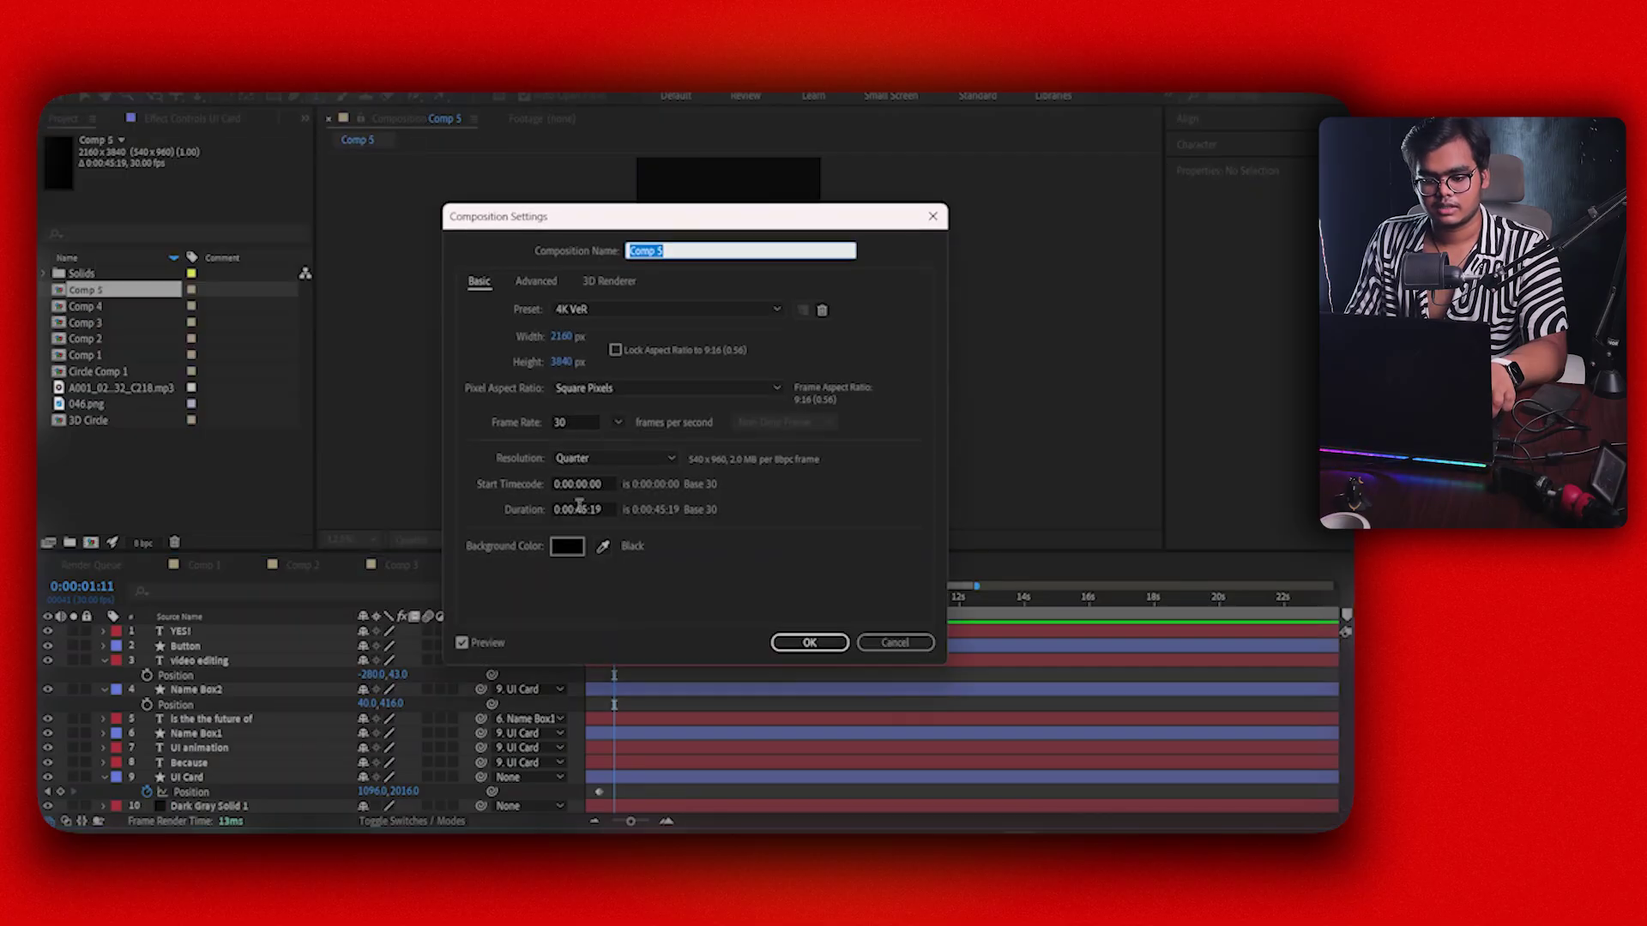
pyautogui.click(584, 509)
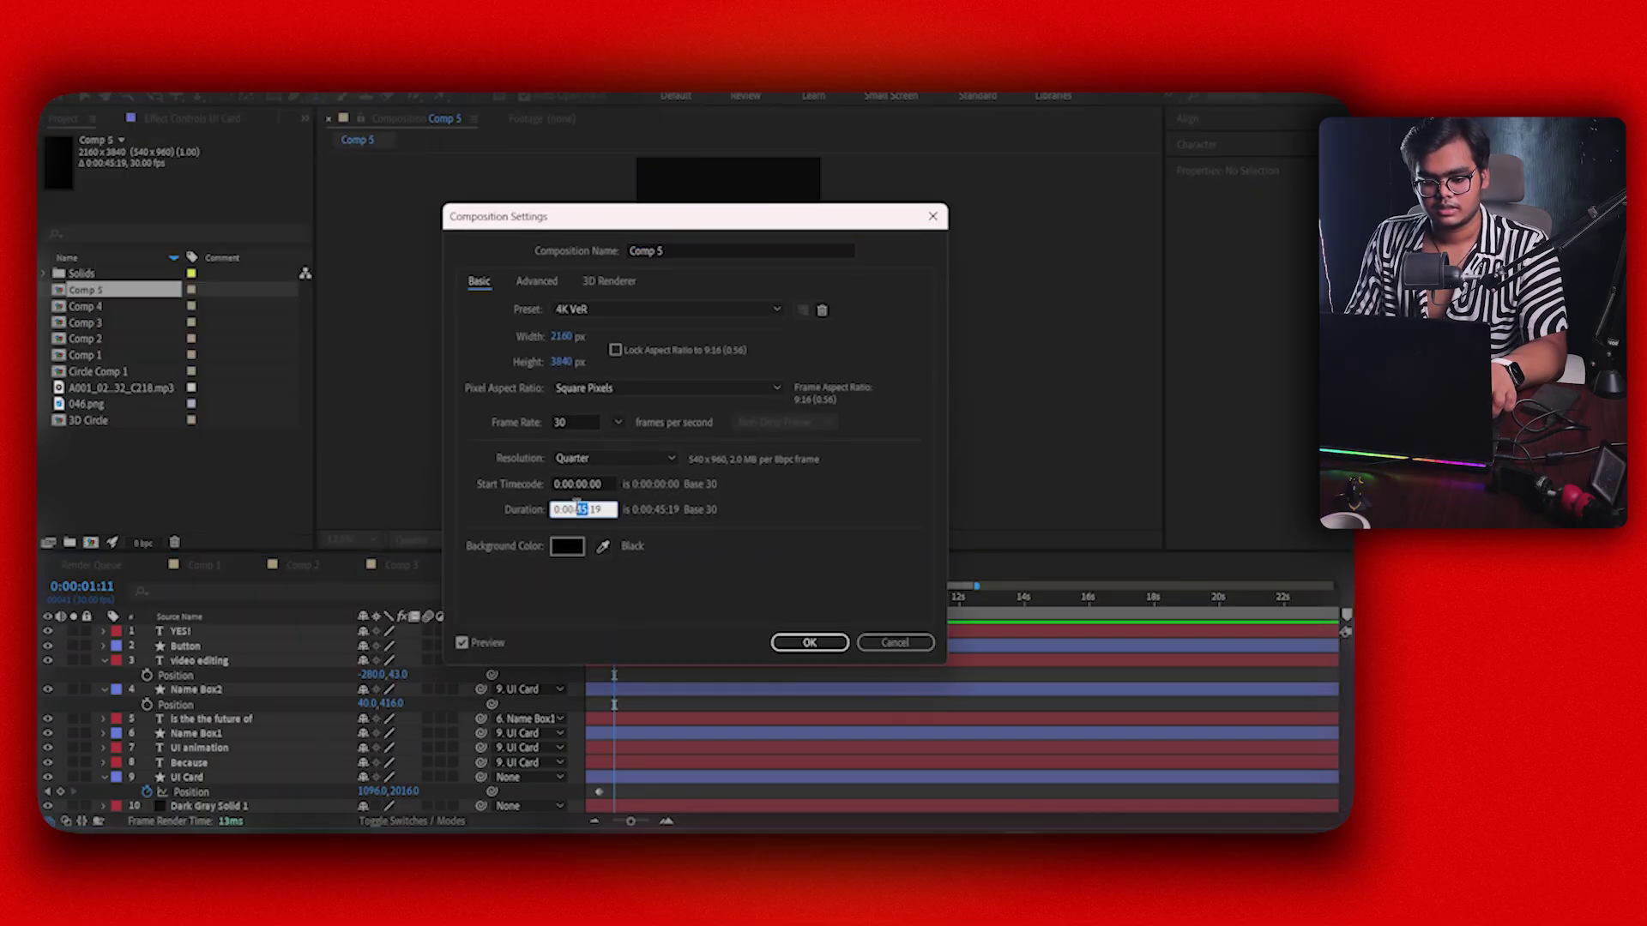
pyautogui.press('Return')
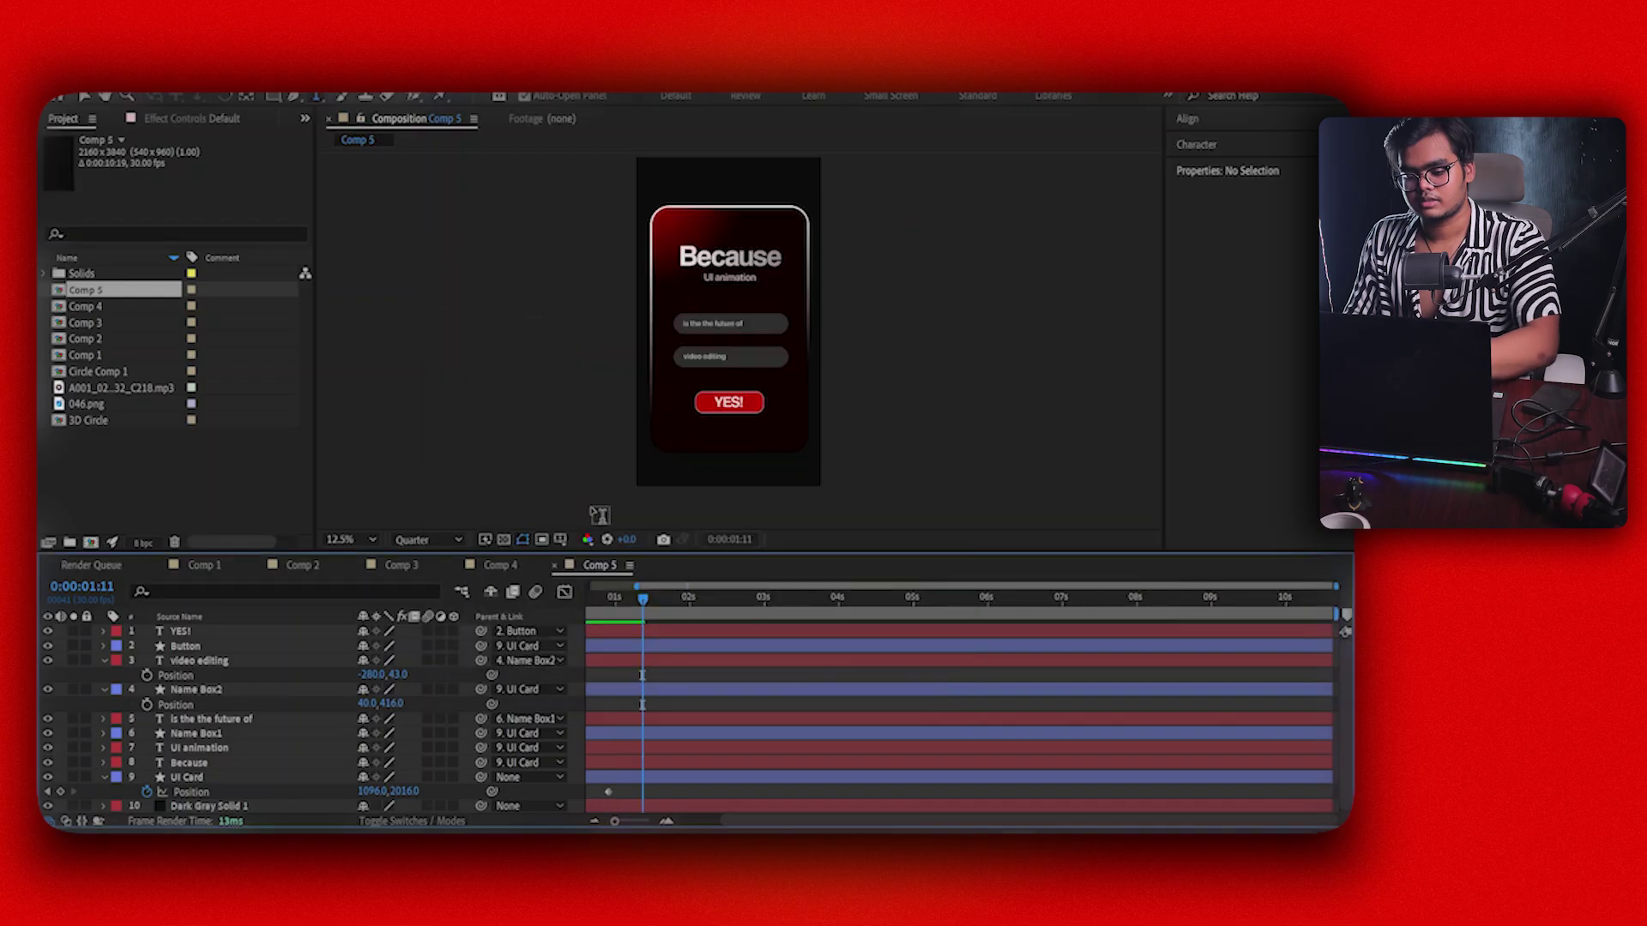
# Apply Easy Ease to both of UI Card's Position keyframes and preview the motion
pyautogui.press('Home')
pyautogui.moveTo(663, 793); pyautogui.dragTo(564, 798)
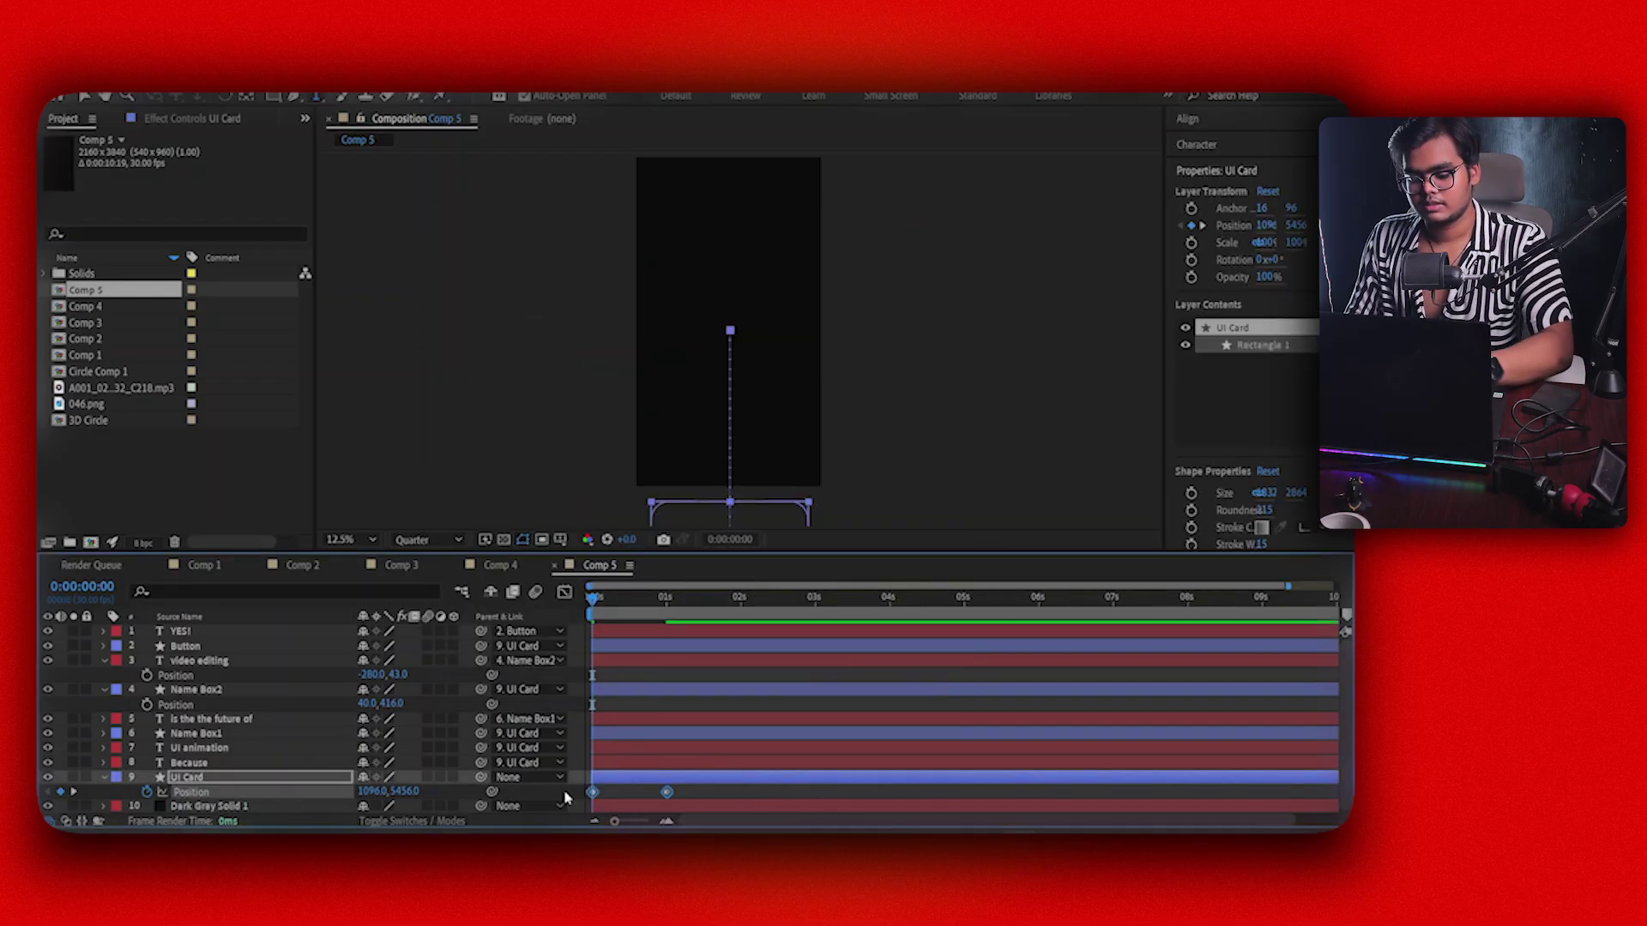
pyautogui.press('F9')
pyautogui.click(694, 794)
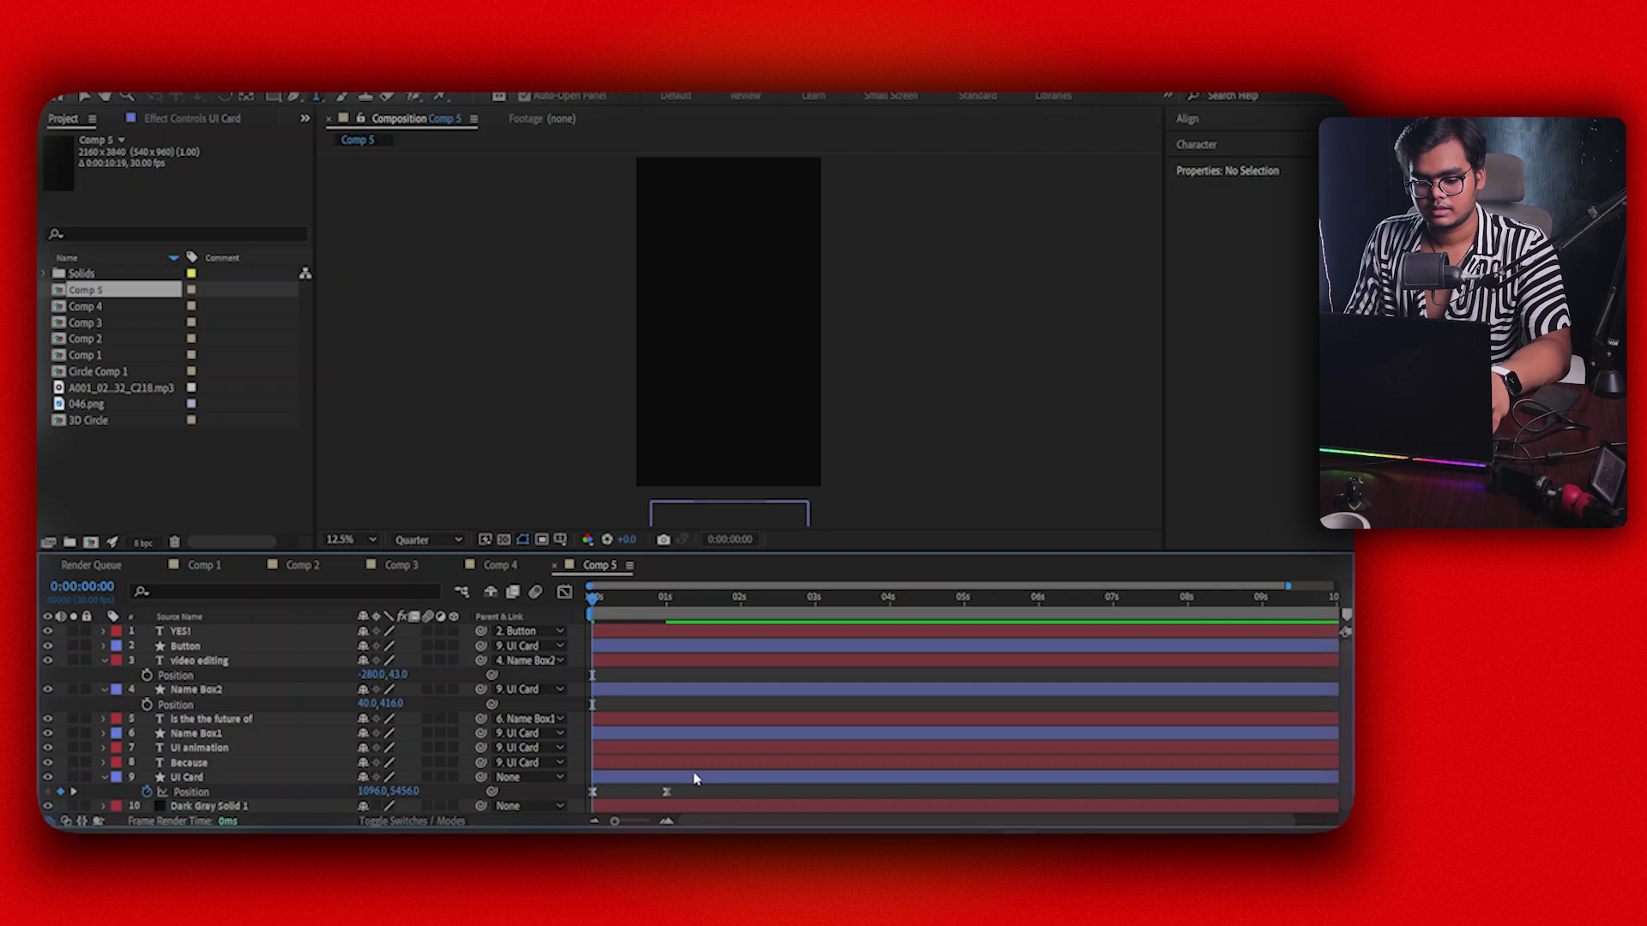
pyautogui.press('space')
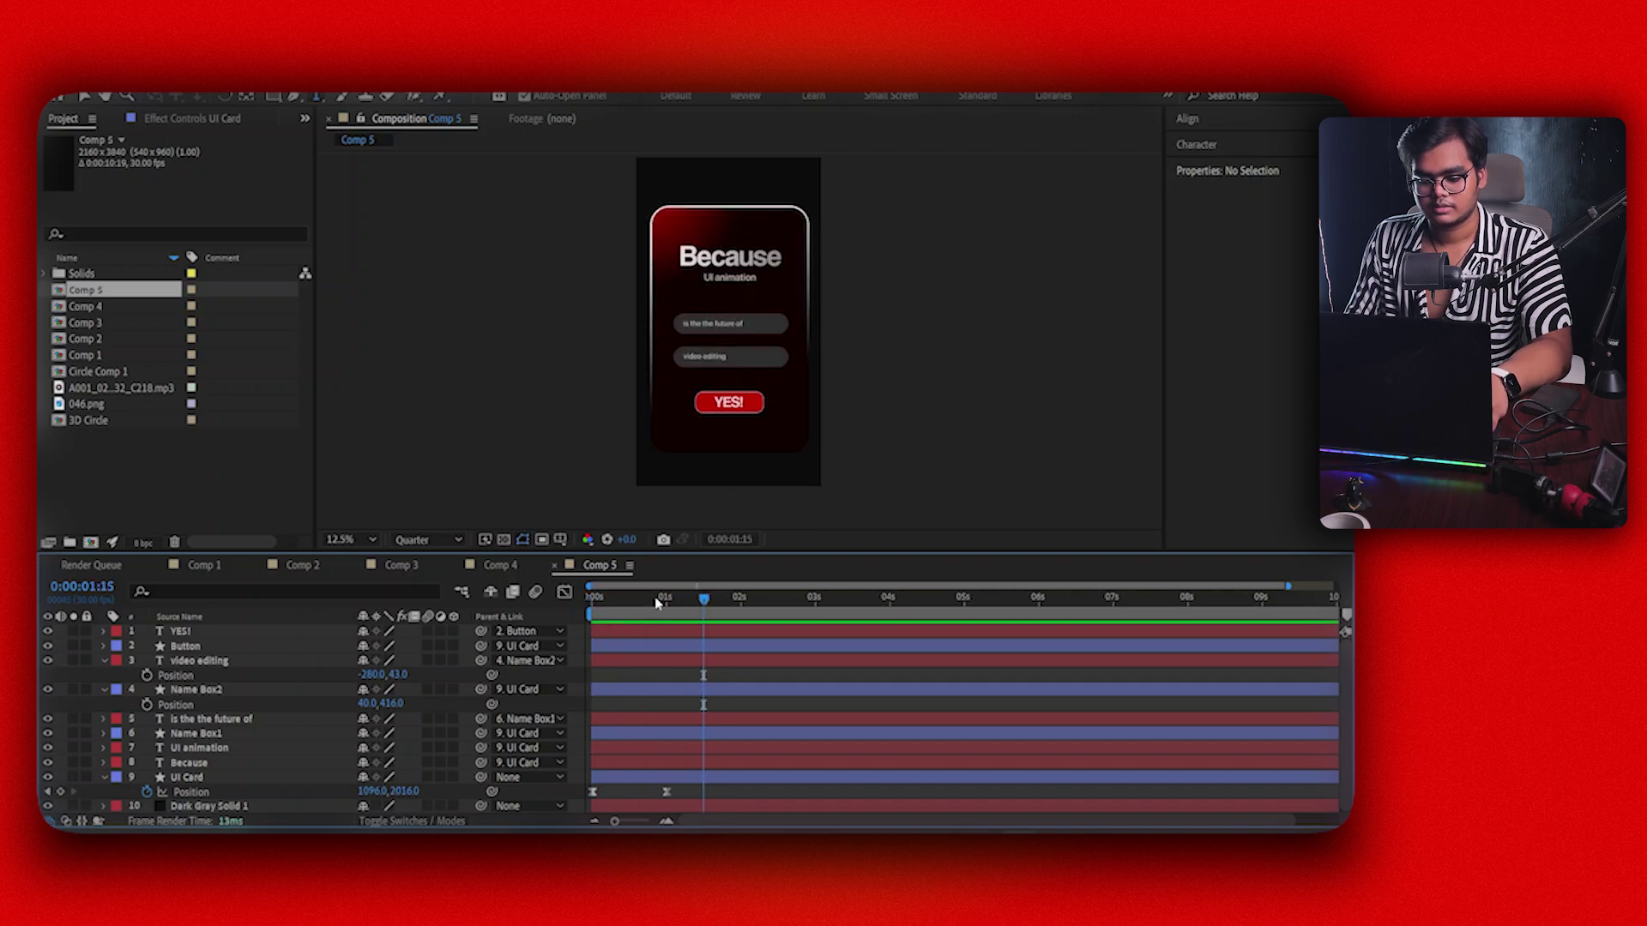
# Check the easing of UI Card's Position keyframes in the Graph Editor and play back the card's entrance
pyautogui.moveTo(688, 789); pyautogui.dragTo(582, 800)
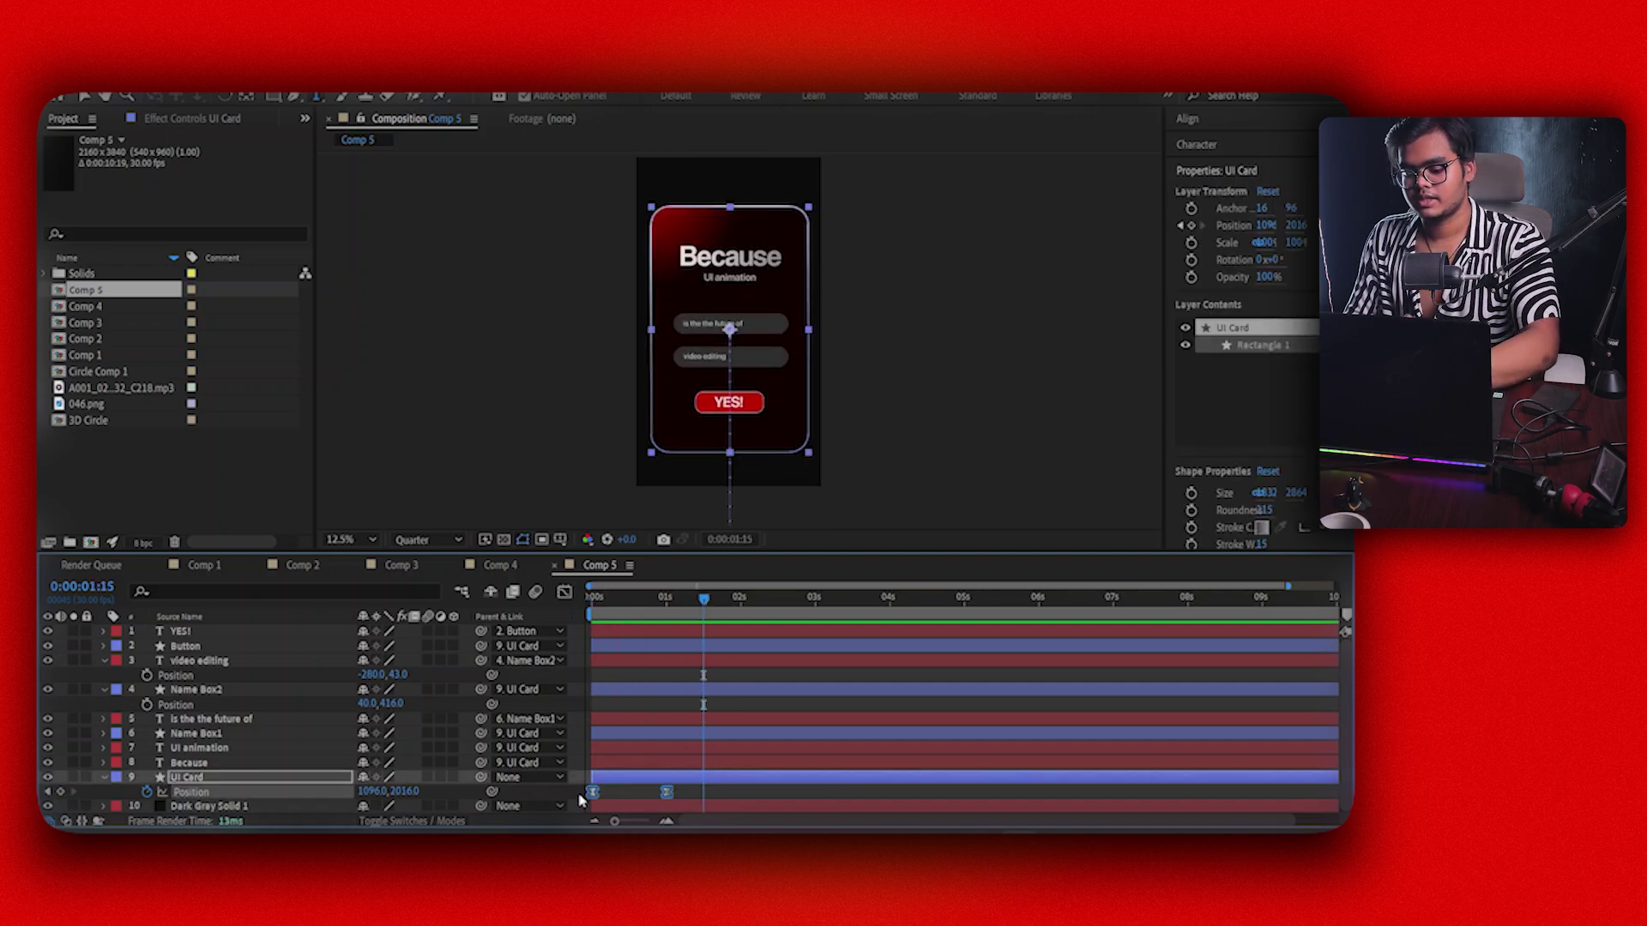
pyautogui.moveTo(633, 594); pyautogui.dragTo(573, 598)
pyautogui.press('space')
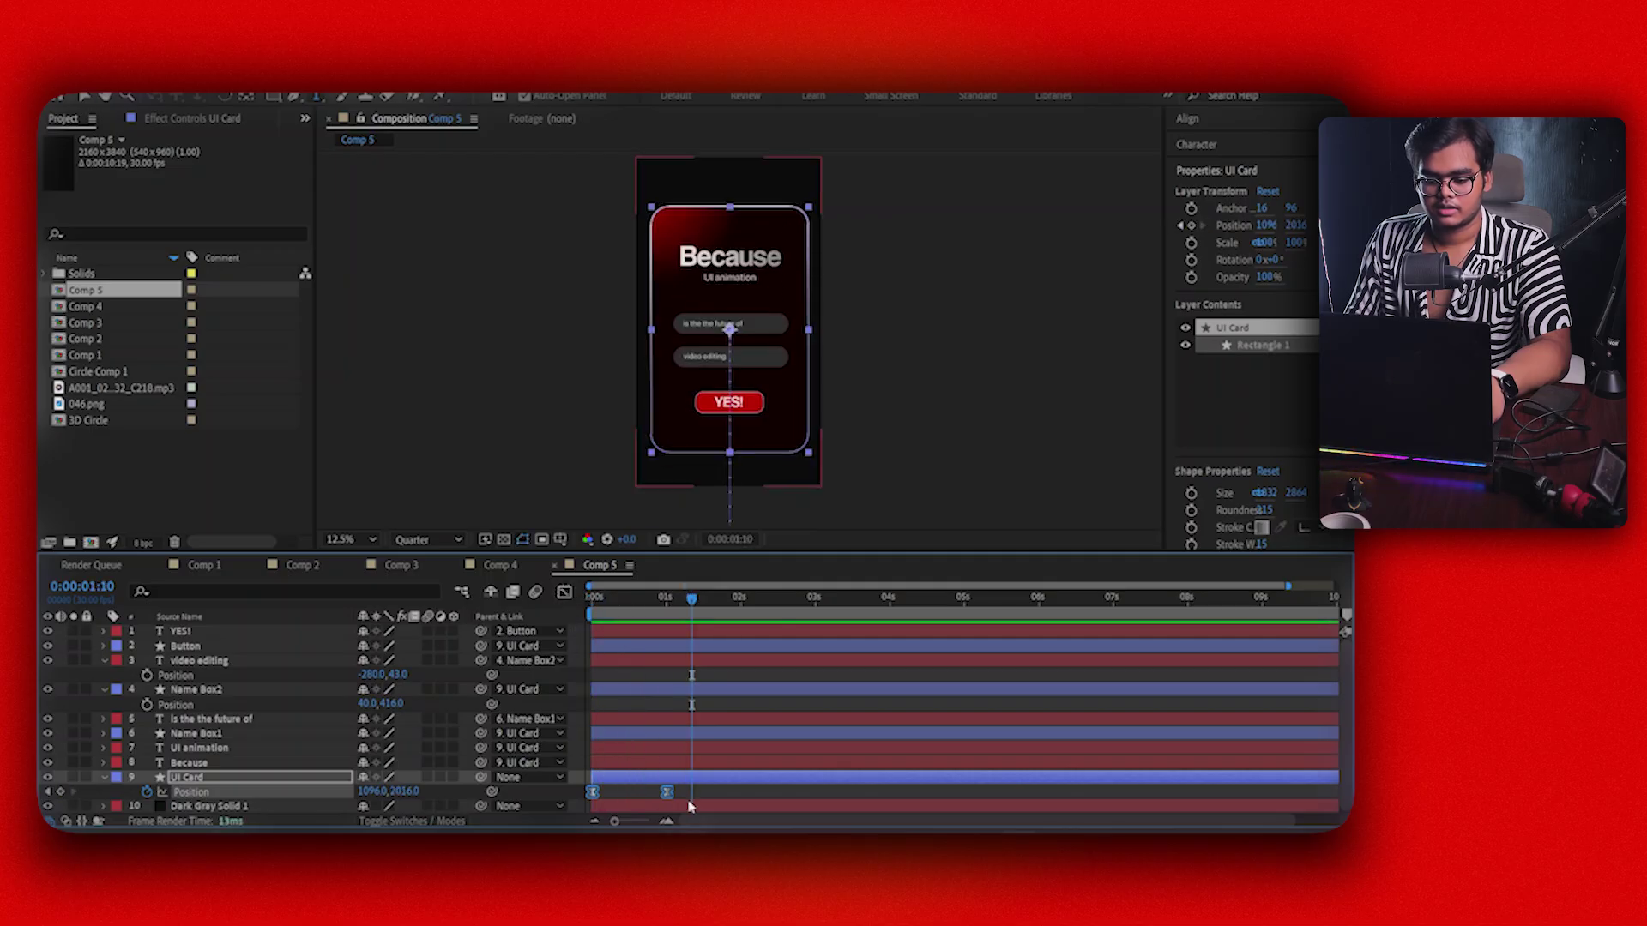
pyautogui.click(688, 795)
pyautogui.moveTo(688, 793); pyautogui.dragTo(628, 776)
pyautogui.click(564, 592)
pyautogui.click(565, 591)
pyautogui.press('space')
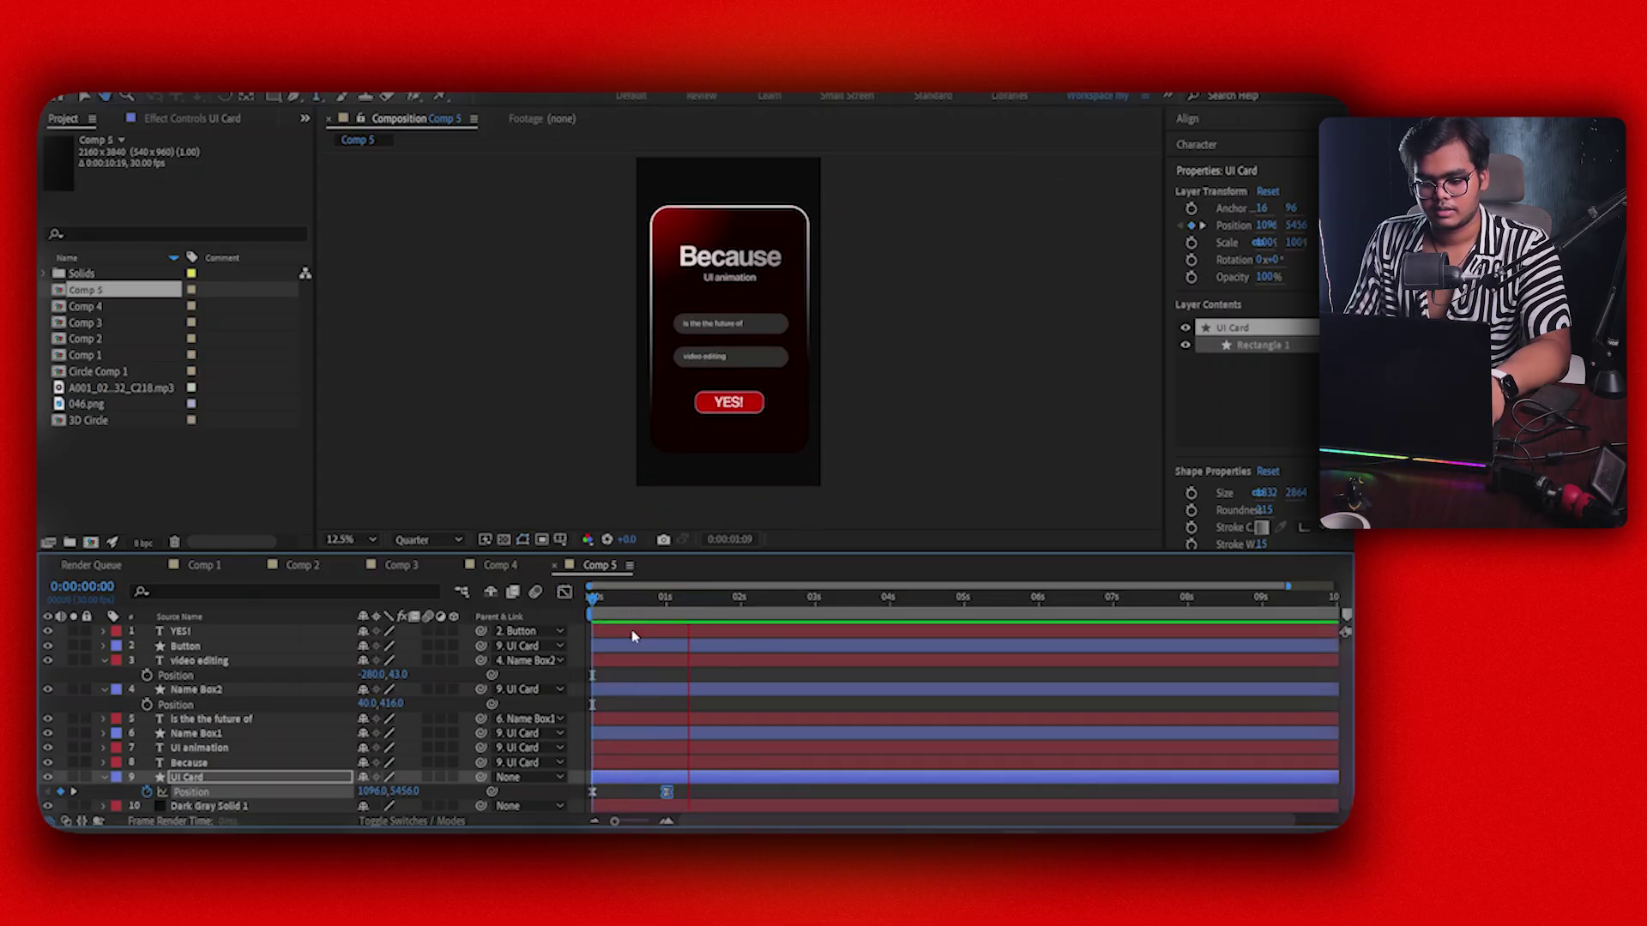
pyautogui.press('space')
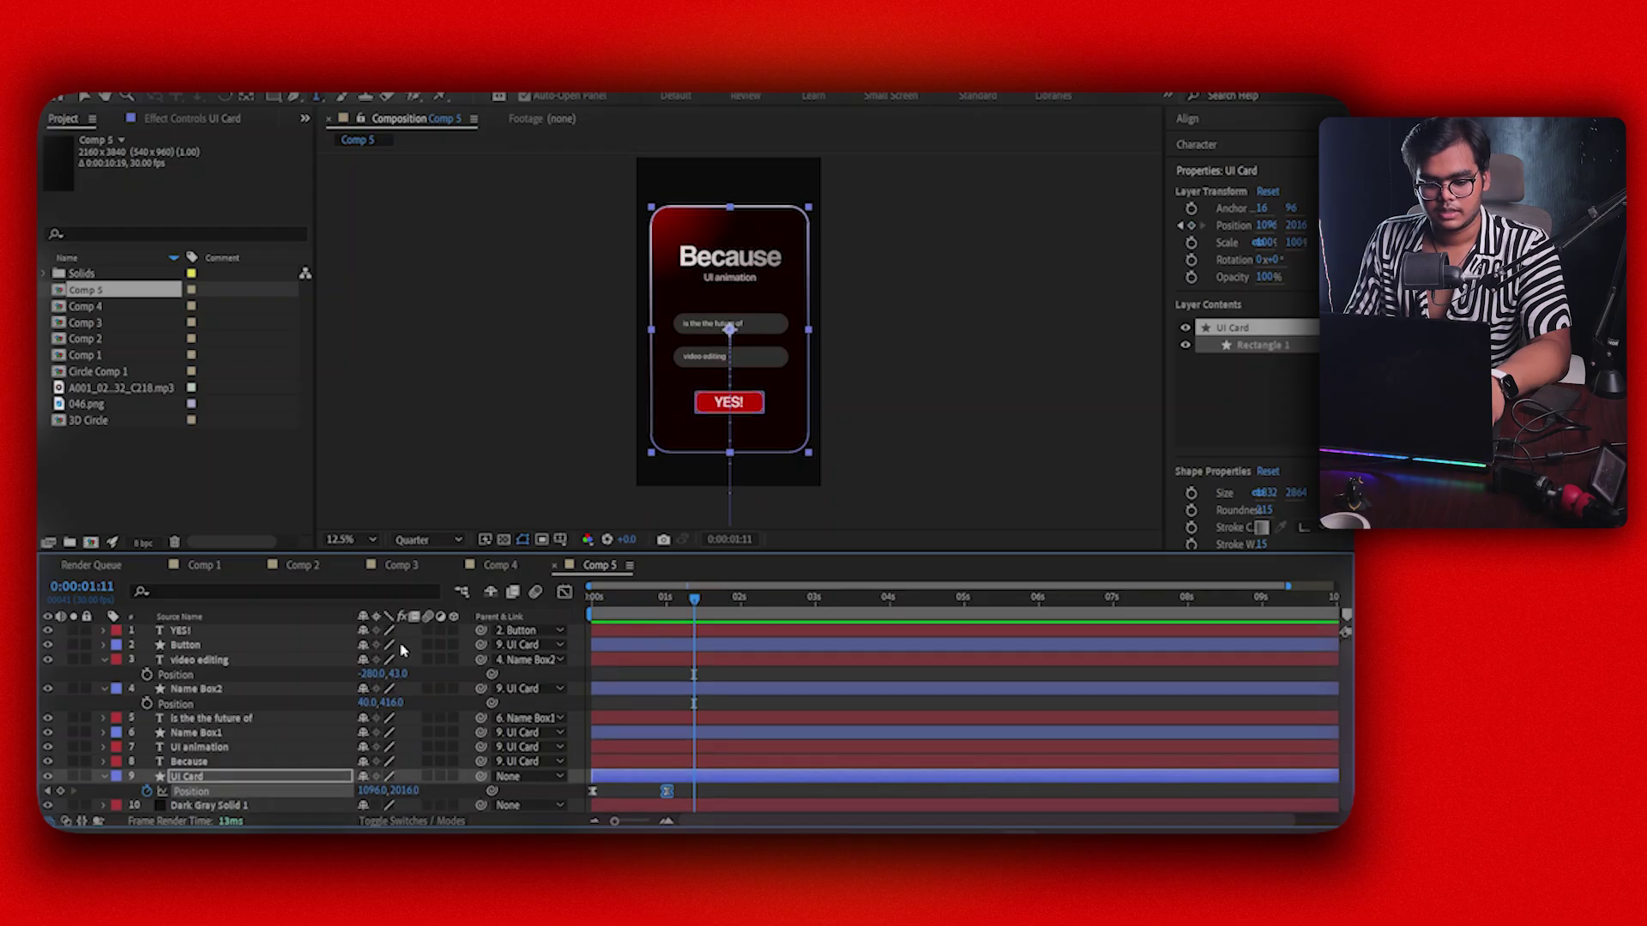
# Enable motion blur for the composition and for every layer from YES! through UI Card, and preview the result
pyautogui.click(314, 632)
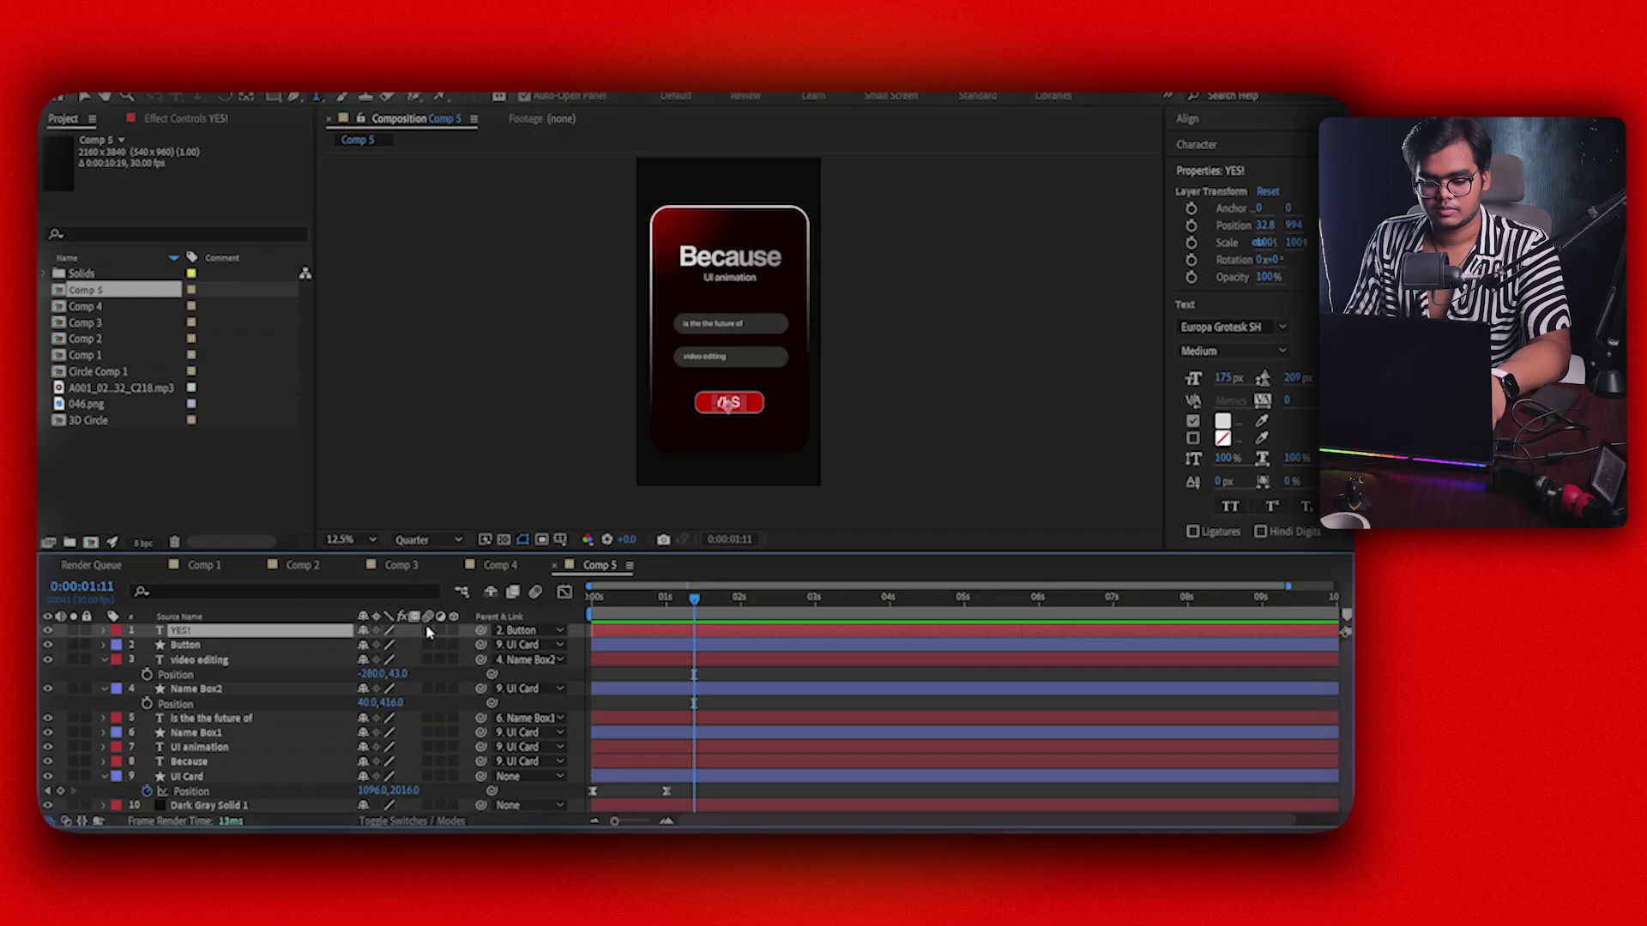
pyautogui.moveTo(428, 631); pyautogui.dragTo(428, 646)
pyautogui.moveTo(433, 727); pyautogui.dragTo(435, 793)
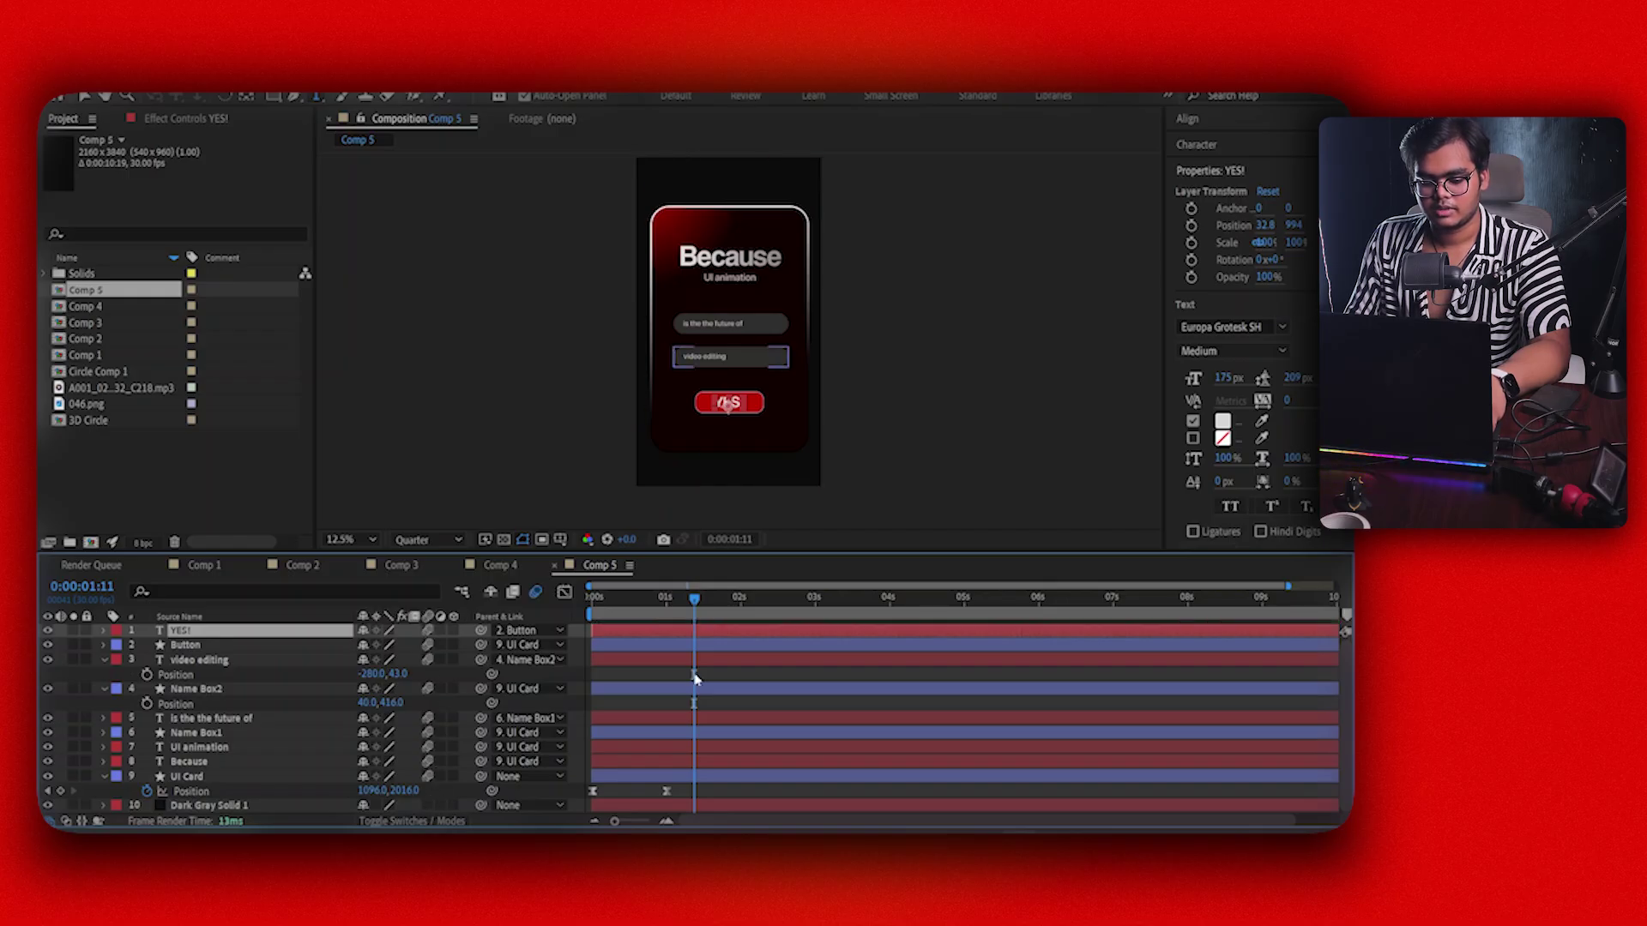
pyautogui.press('Home')
pyautogui.press('space')
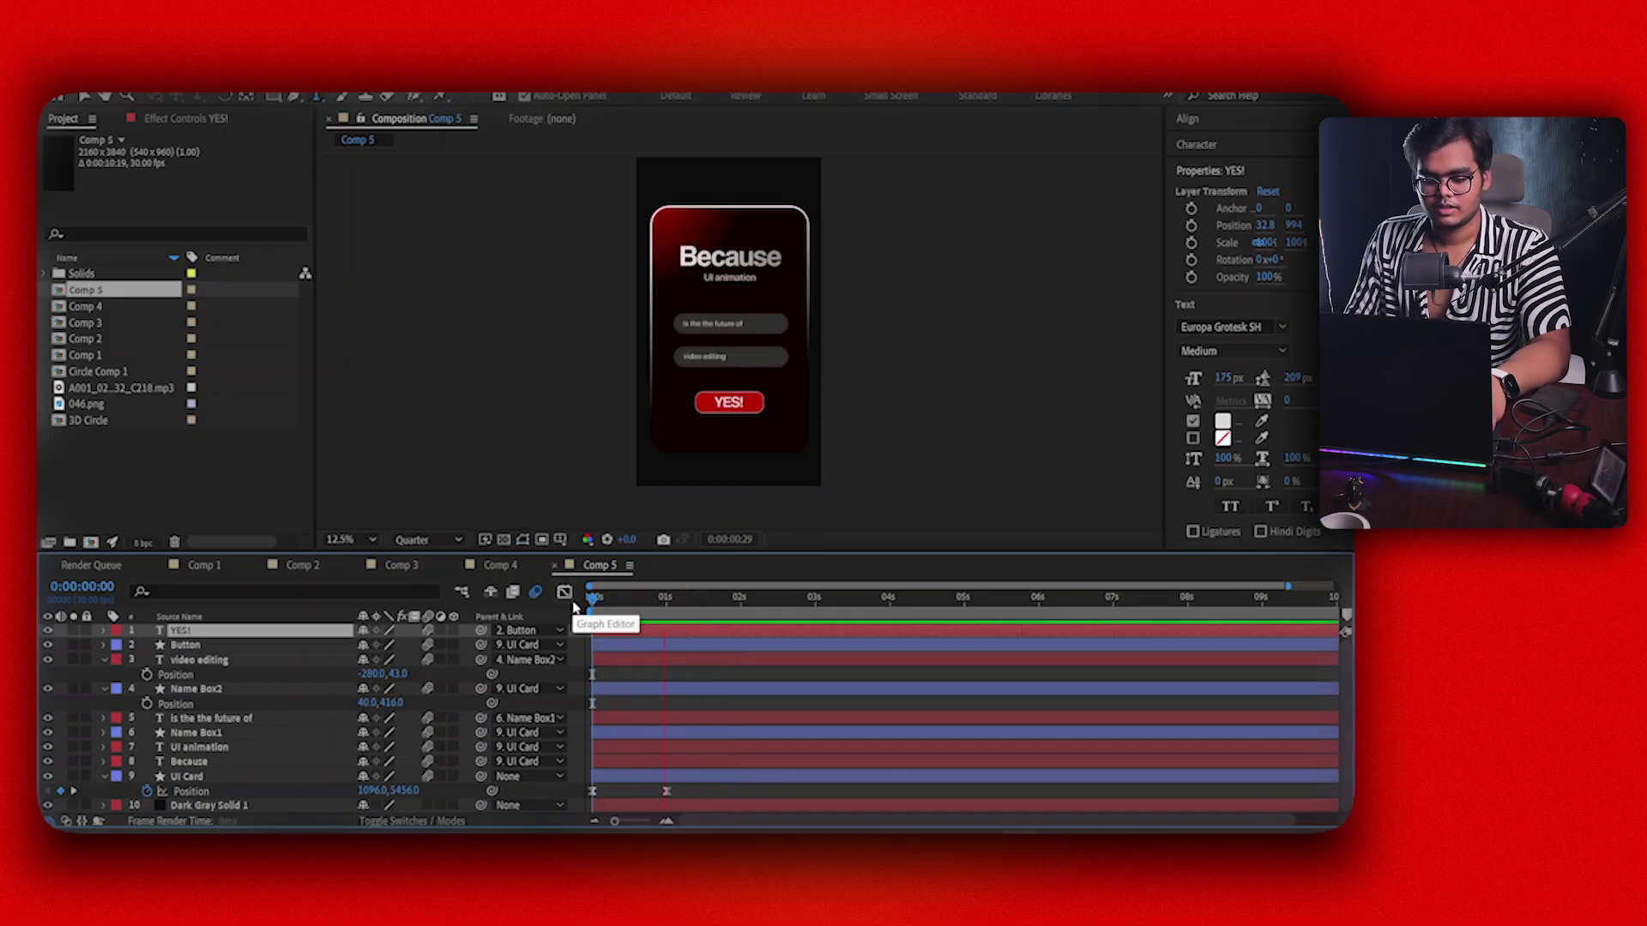
# Apply the CC Light Sweep effect to the UI Card layer
pyautogui.click(226, 776)
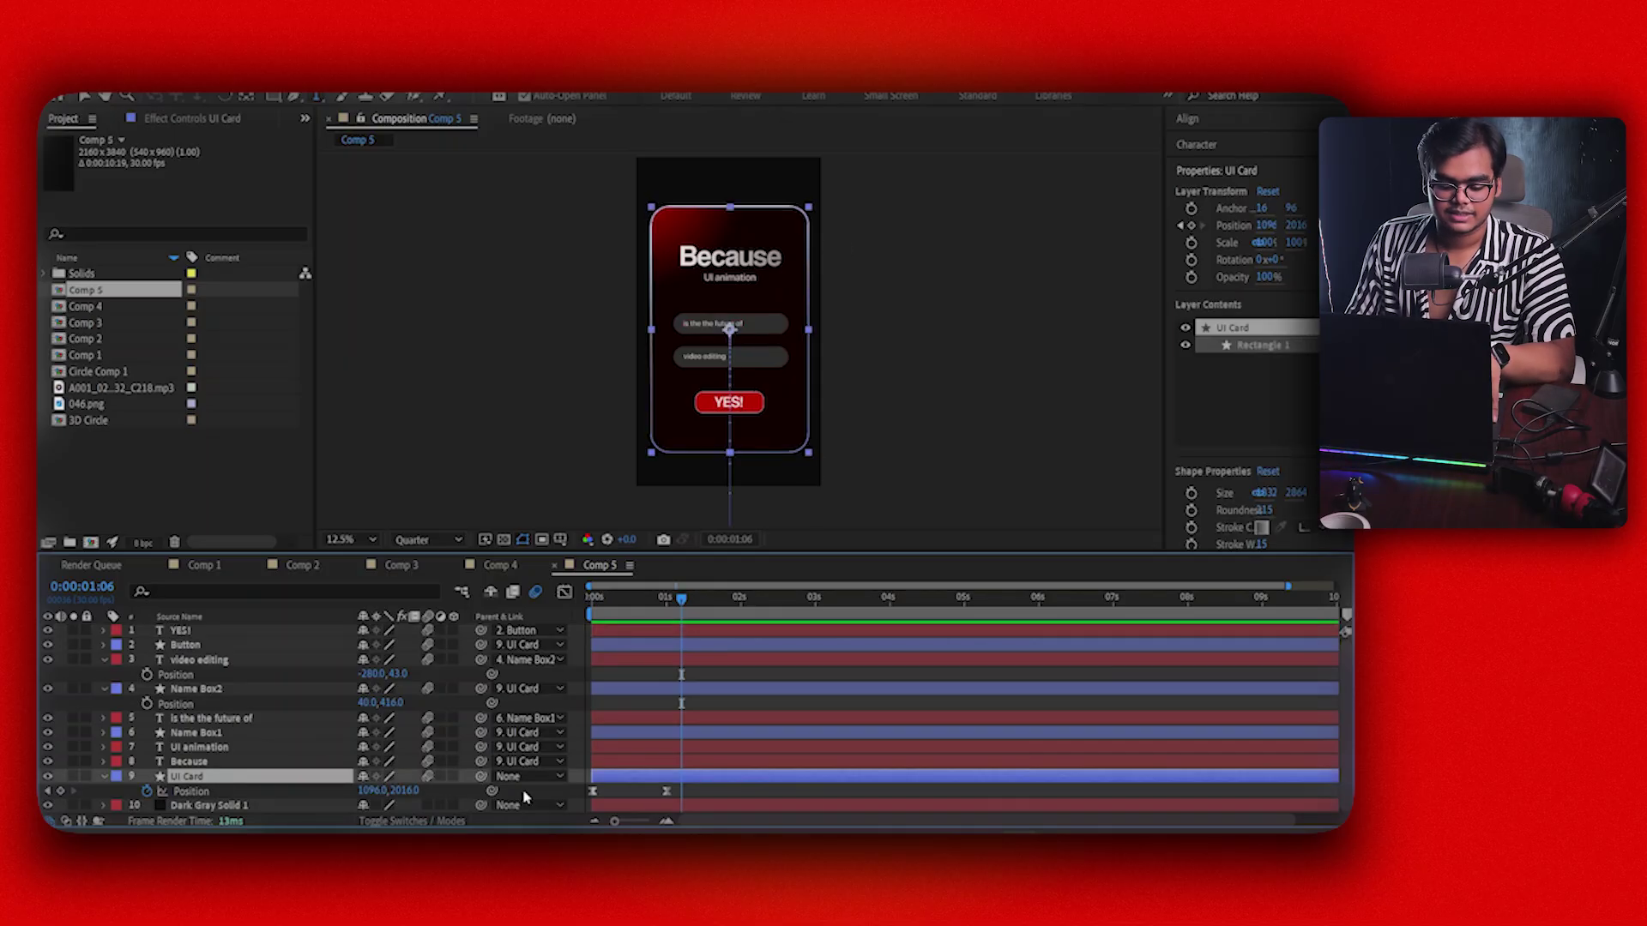
pyautogui.press('v')
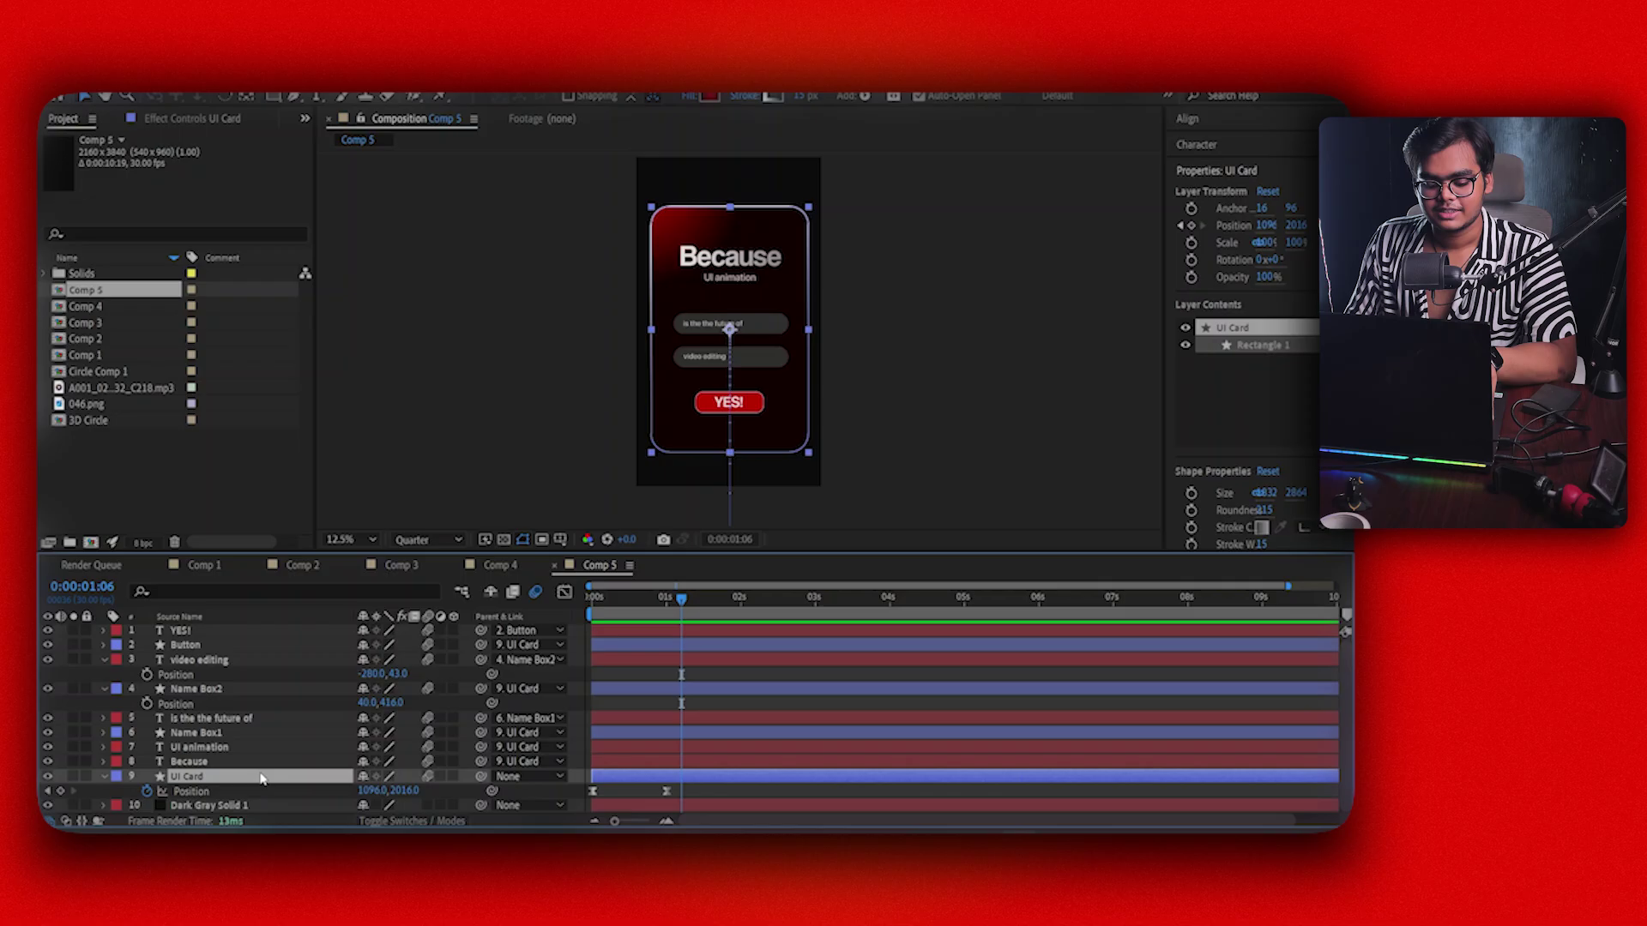
pyautogui.hotkey('ctrl', 'space')
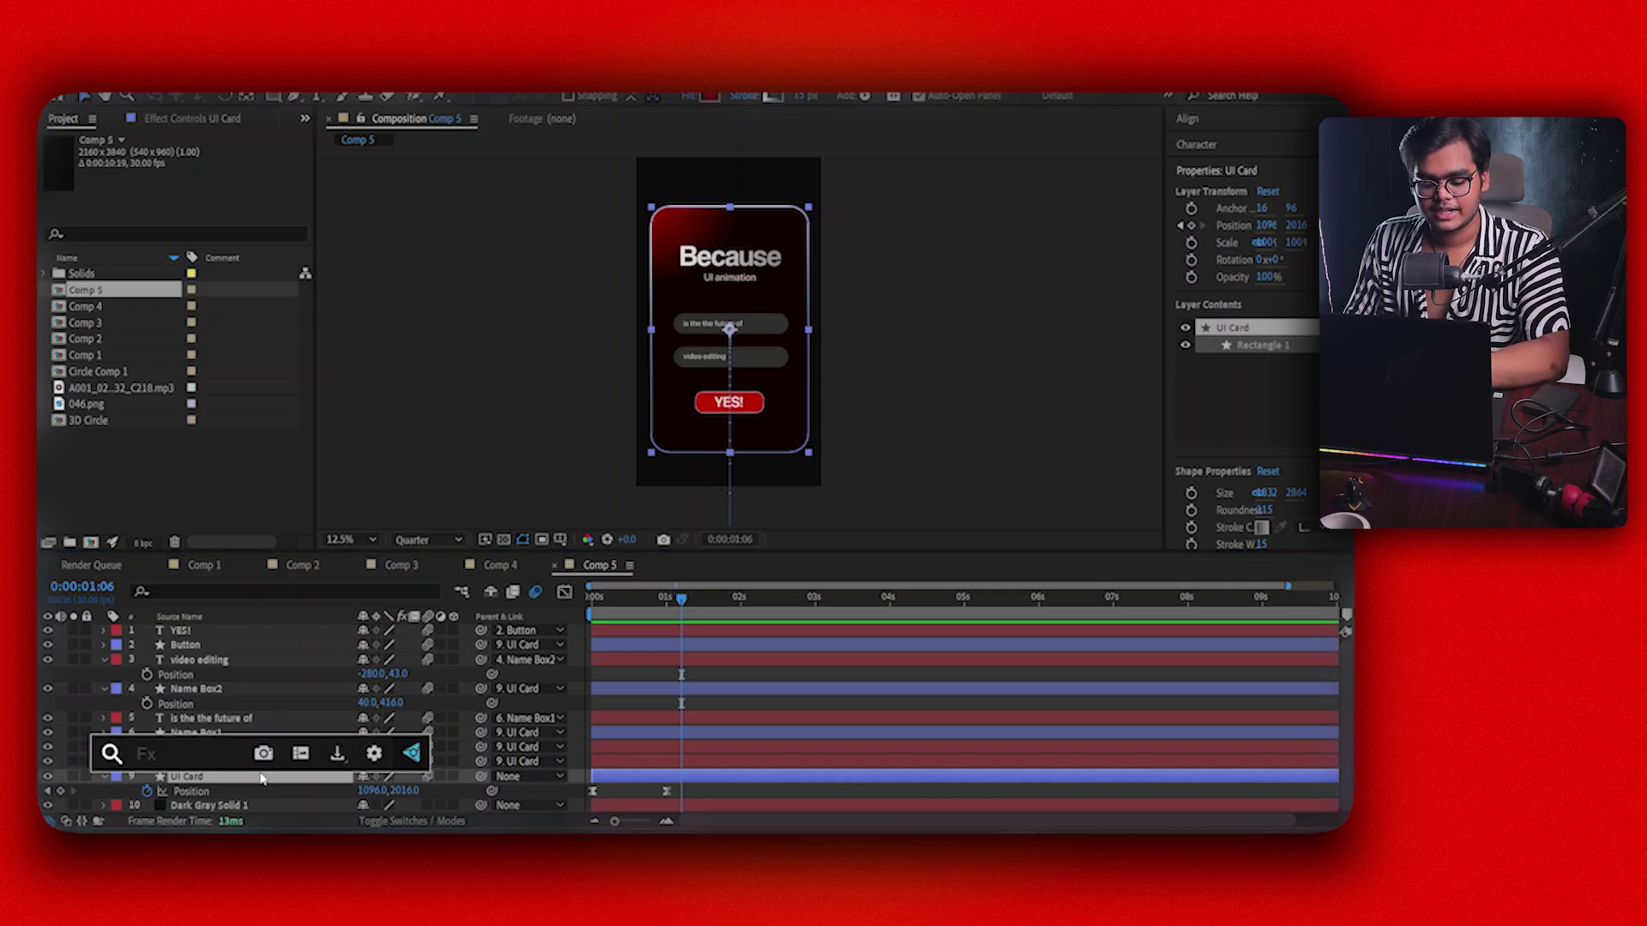
pyautogui.write('ligh')
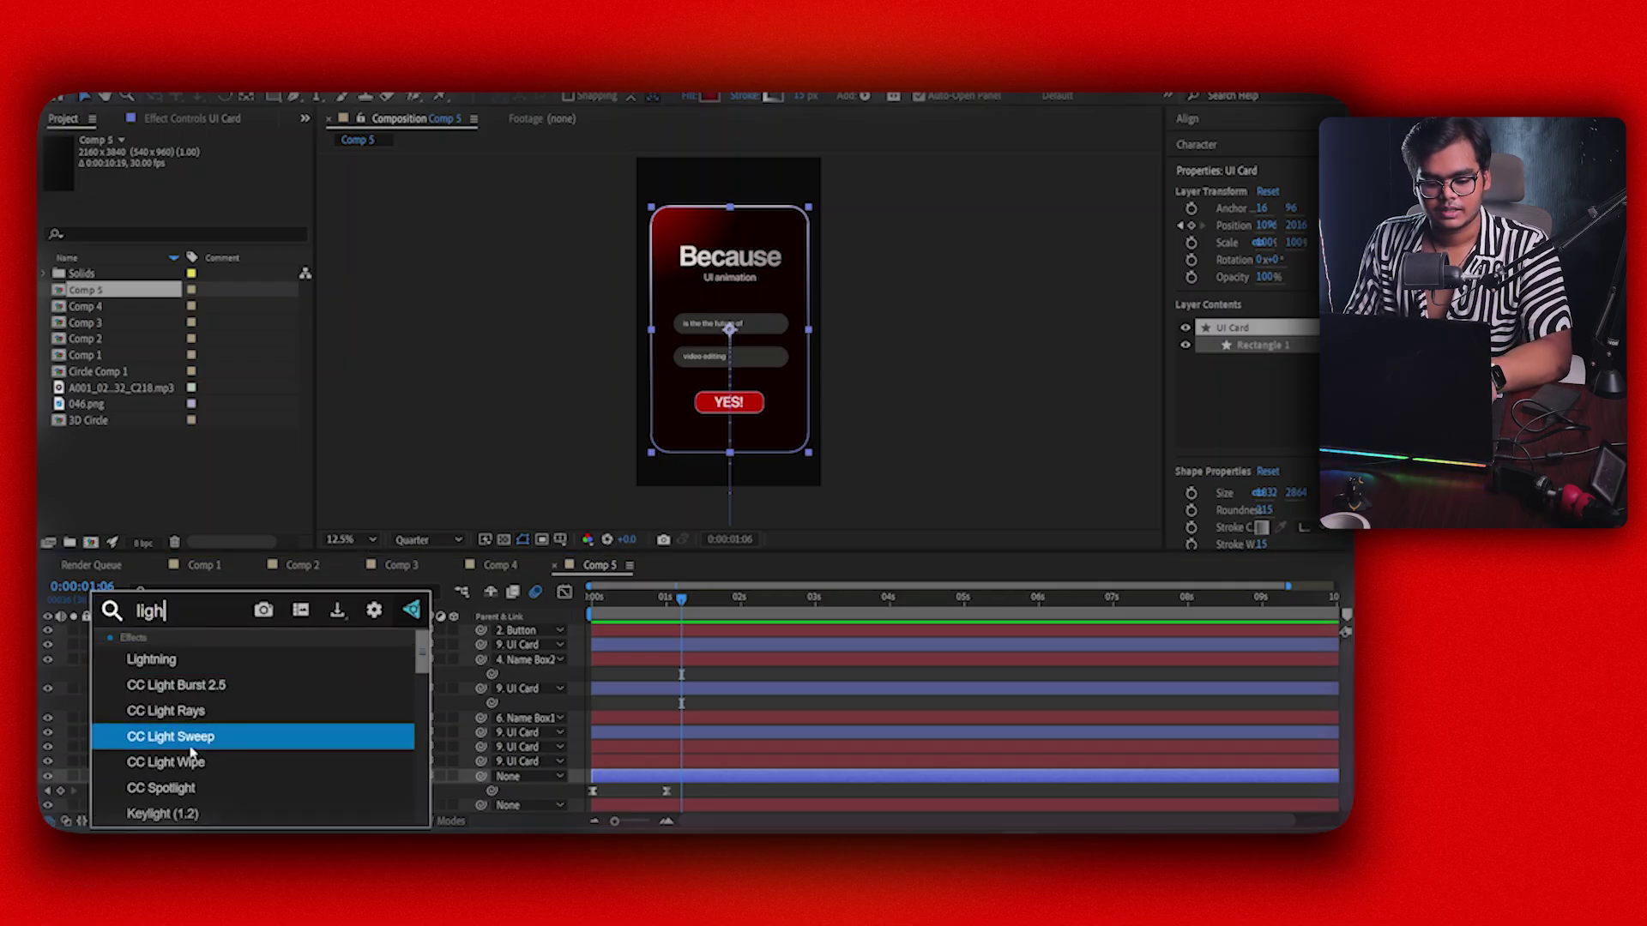
pyautogui.click(192, 743)
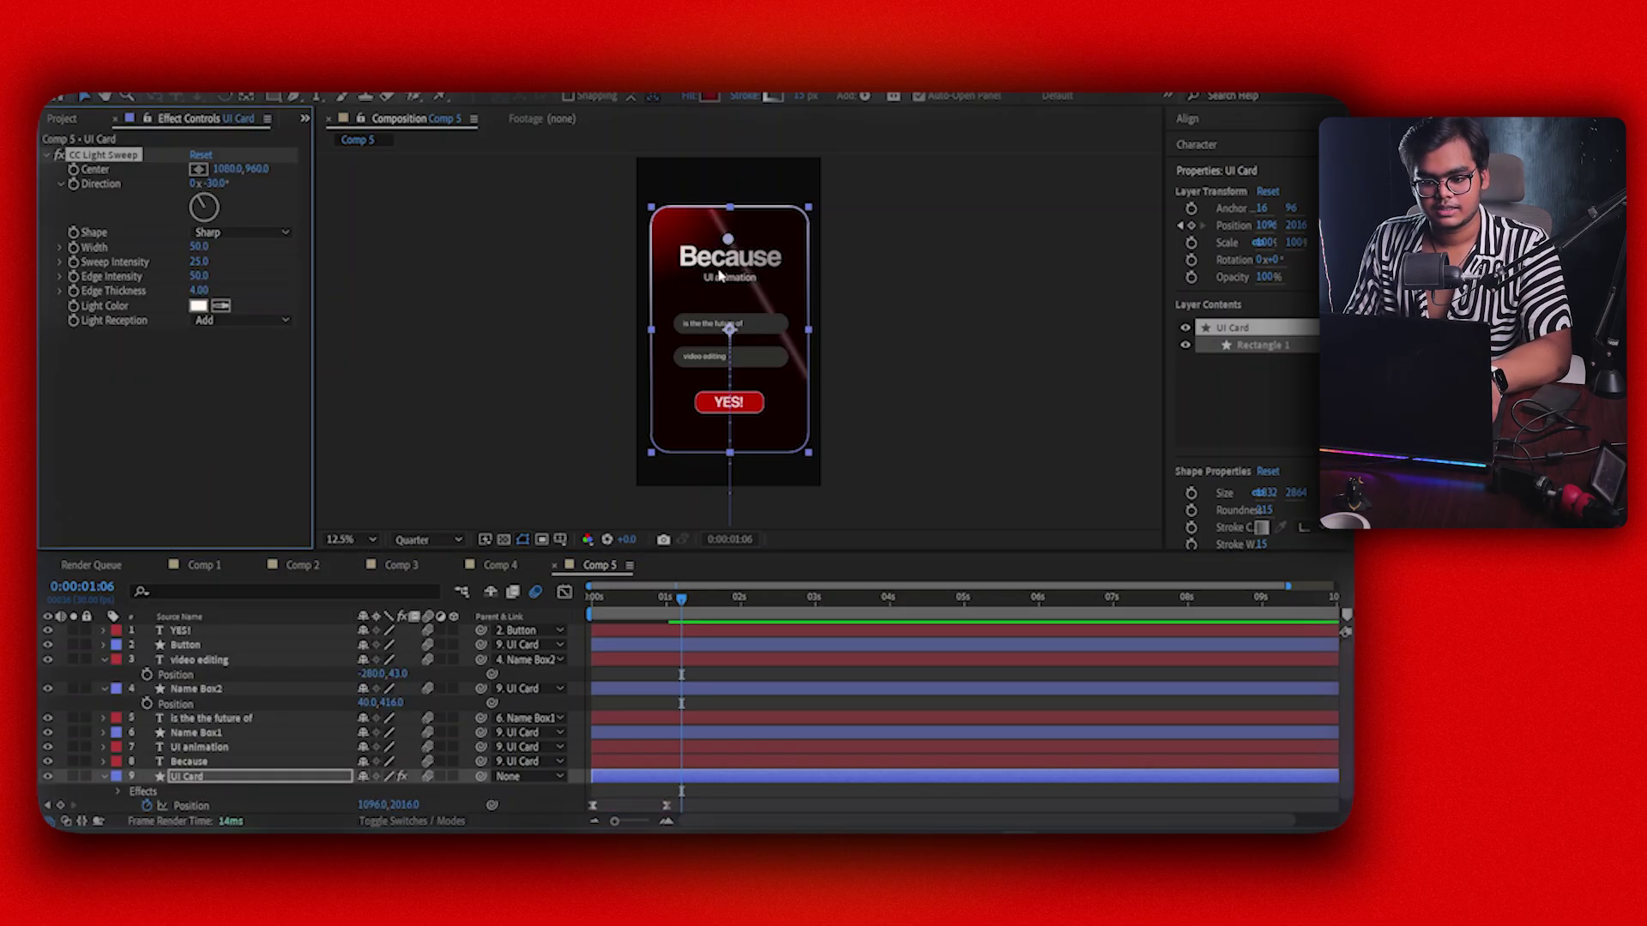
# Set the light sweep to direction -157°, Smooth shape, width 212, sweep intensity 22, edge intensity 117, edge thickness 6.5 and center 1776, 608
pyautogui.moveTo(201, 203)
pyautogui.mouseDown()
pyautogui.moveTo(216, 239)
pyautogui.moveTo(204, 233)
pyautogui.mouseUp()
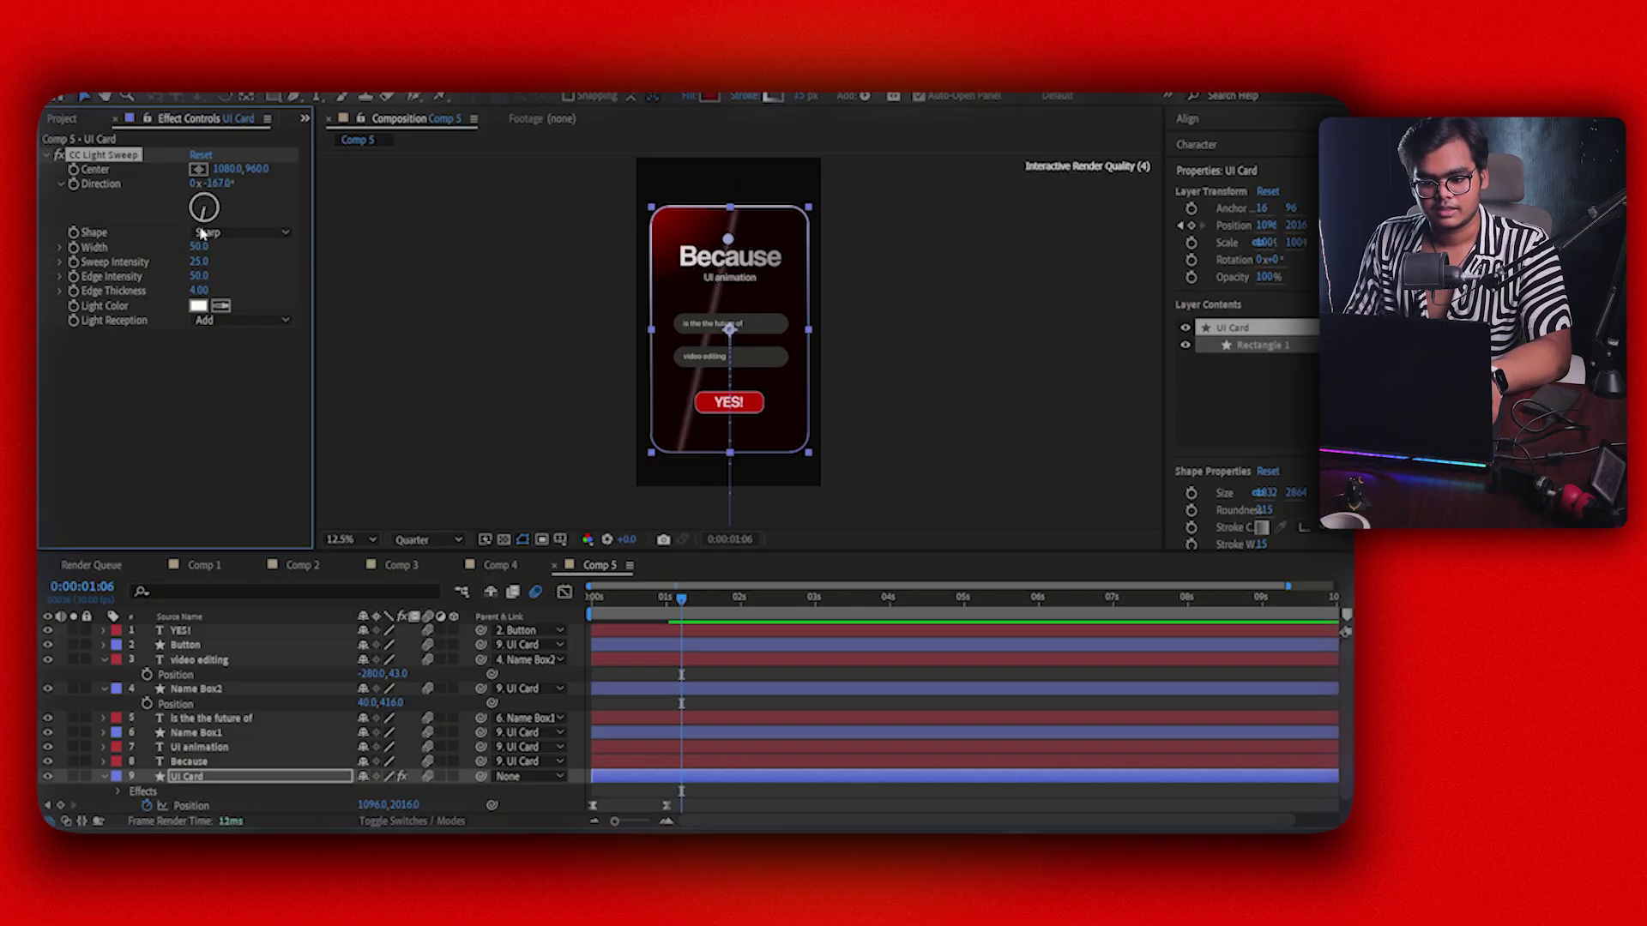
pyautogui.click(242, 232)
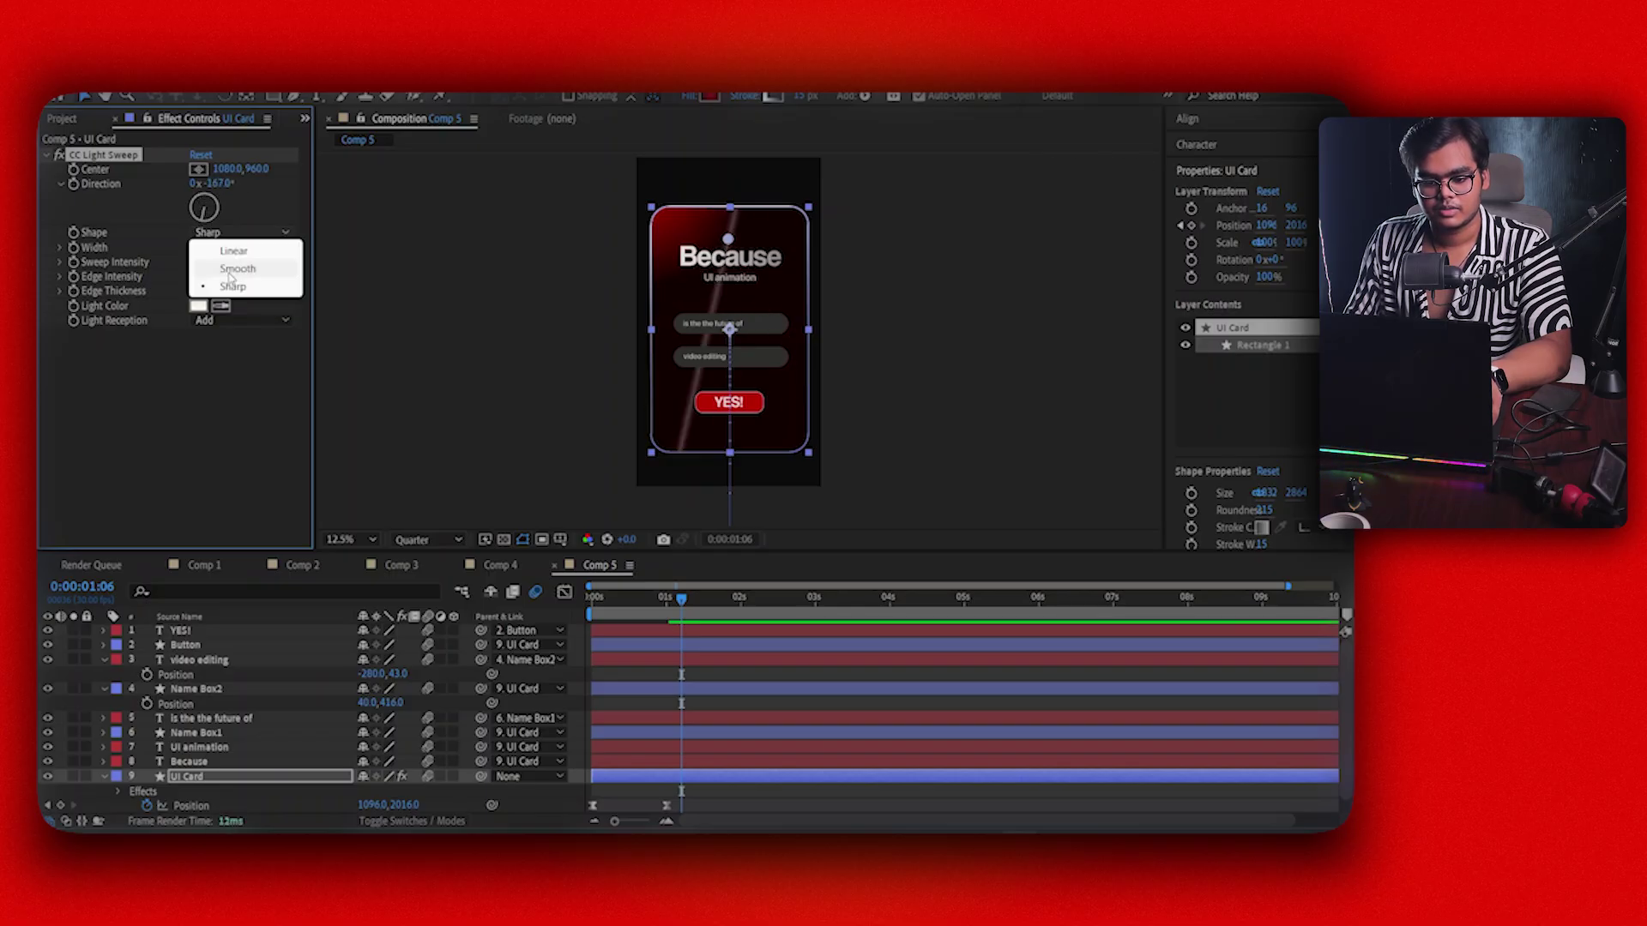
pyautogui.click(234, 270)
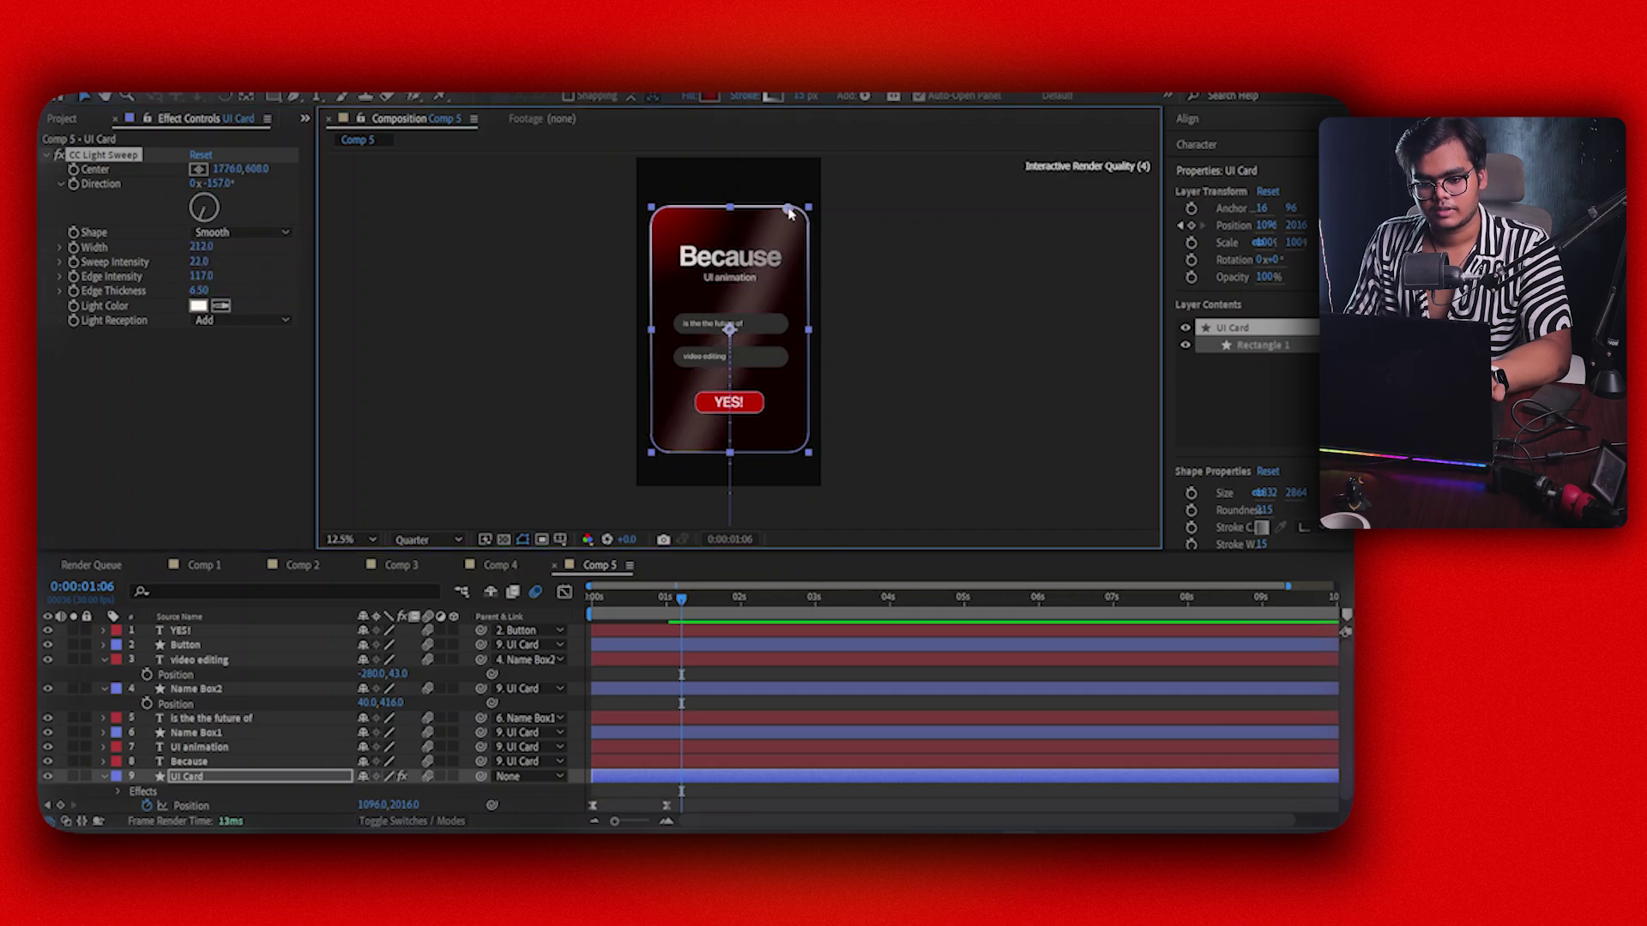
pyautogui.click(196, 310)
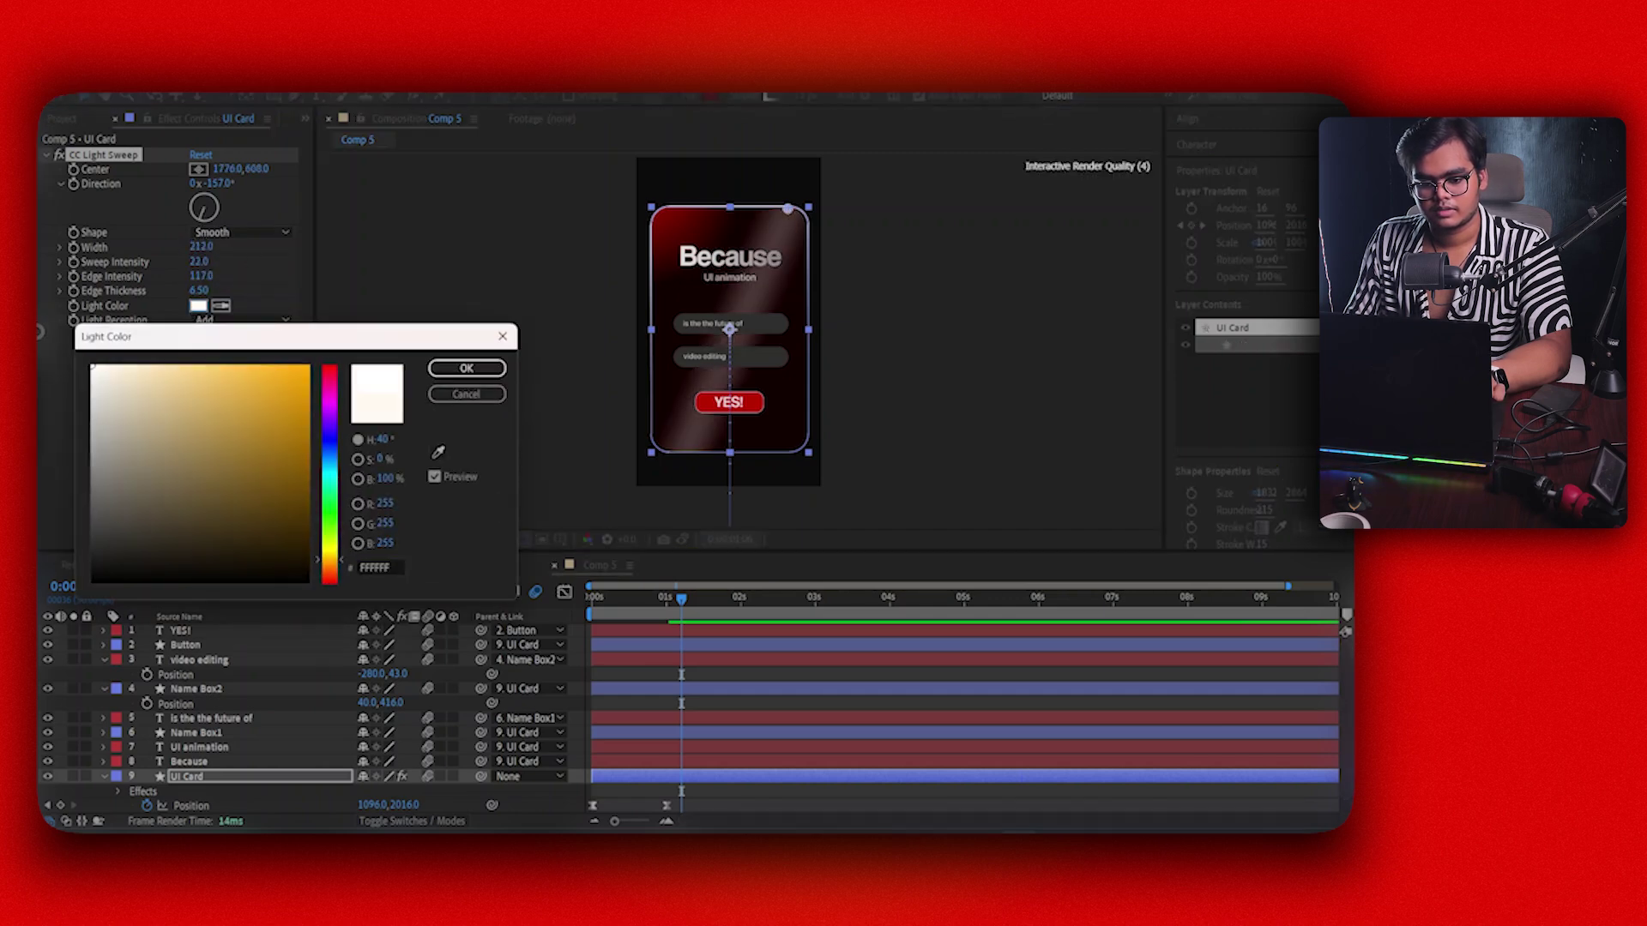
pyautogui.click(467, 367)
pyautogui.click(642, 676)
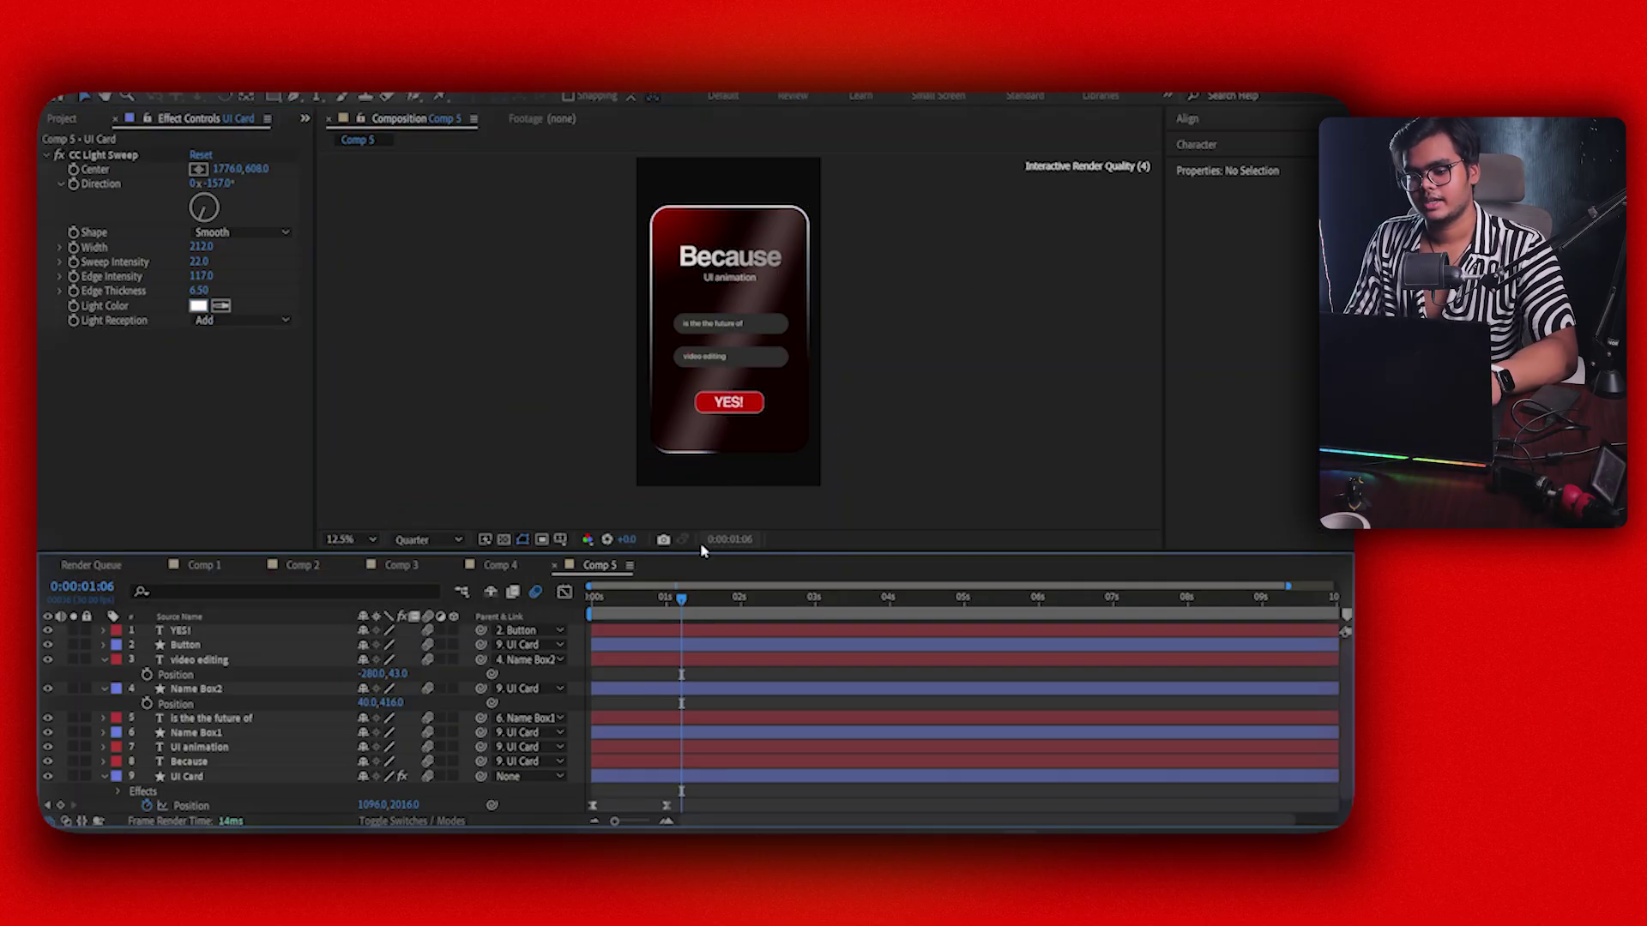
# With the playhead at 0:00:01:01, duplicate the UI Card layer and bring the copy to the top of the layer stack
pyautogui.moveTo(677, 601)
pyautogui.mouseDown()
pyautogui.moveTo(590, 608)
pyautogui.moveTo(717, 614)
pyautogui.moveTo(565, 610)
pyautogui.moveTo(662, 626)
pyautogui.mouseUp()
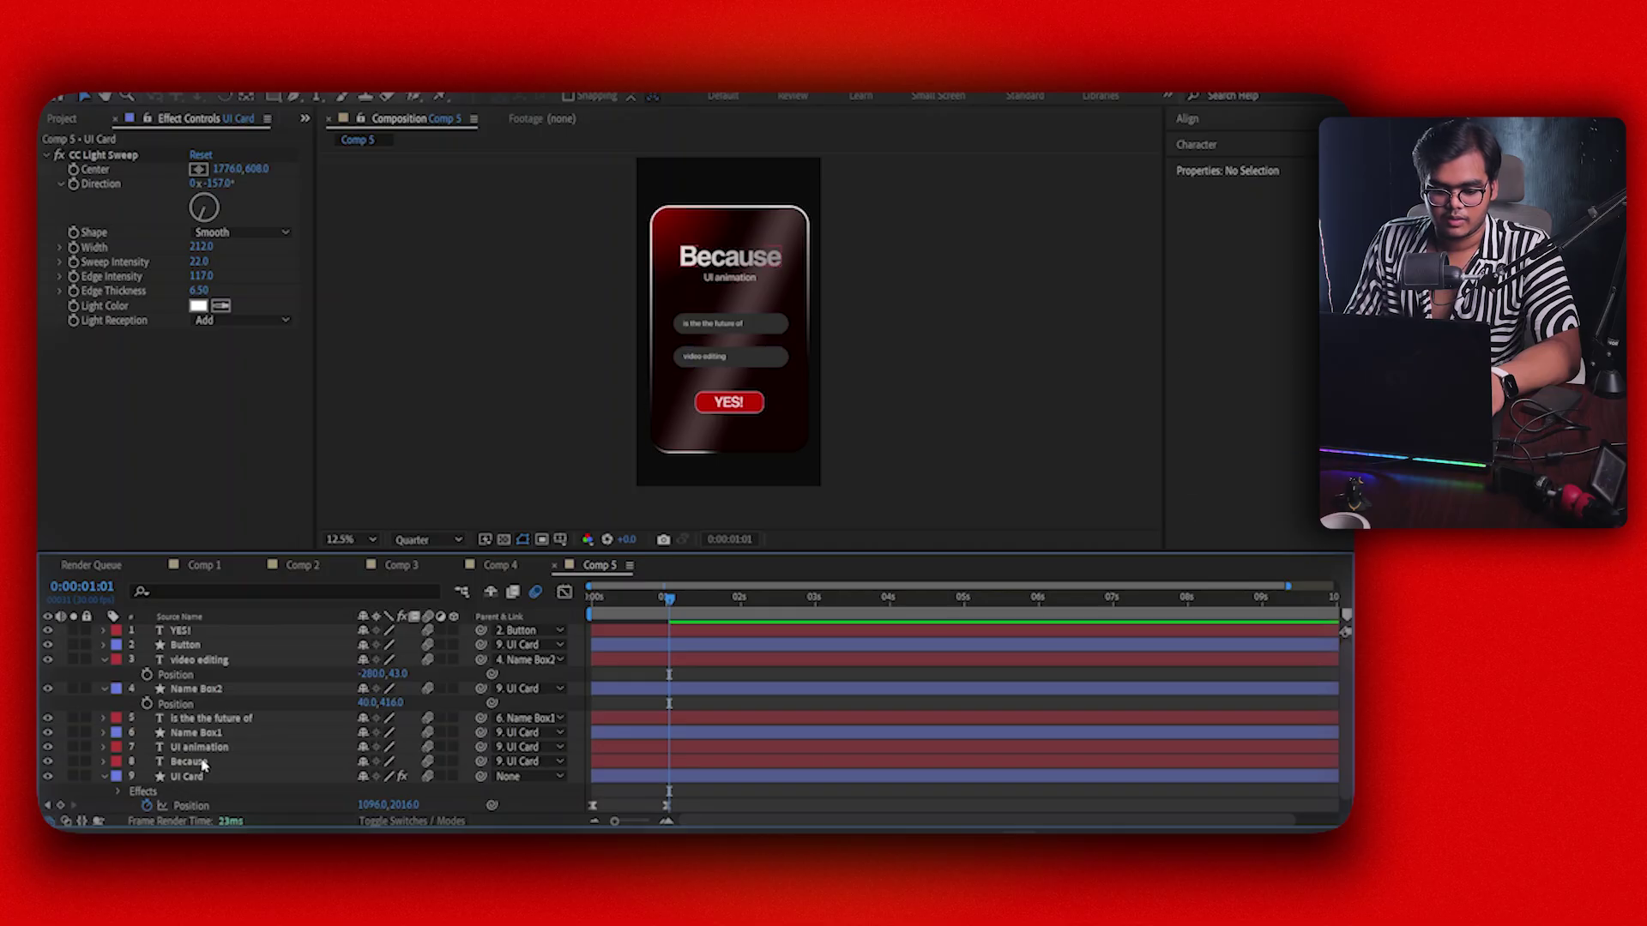
pyautogui.click(770, 254)
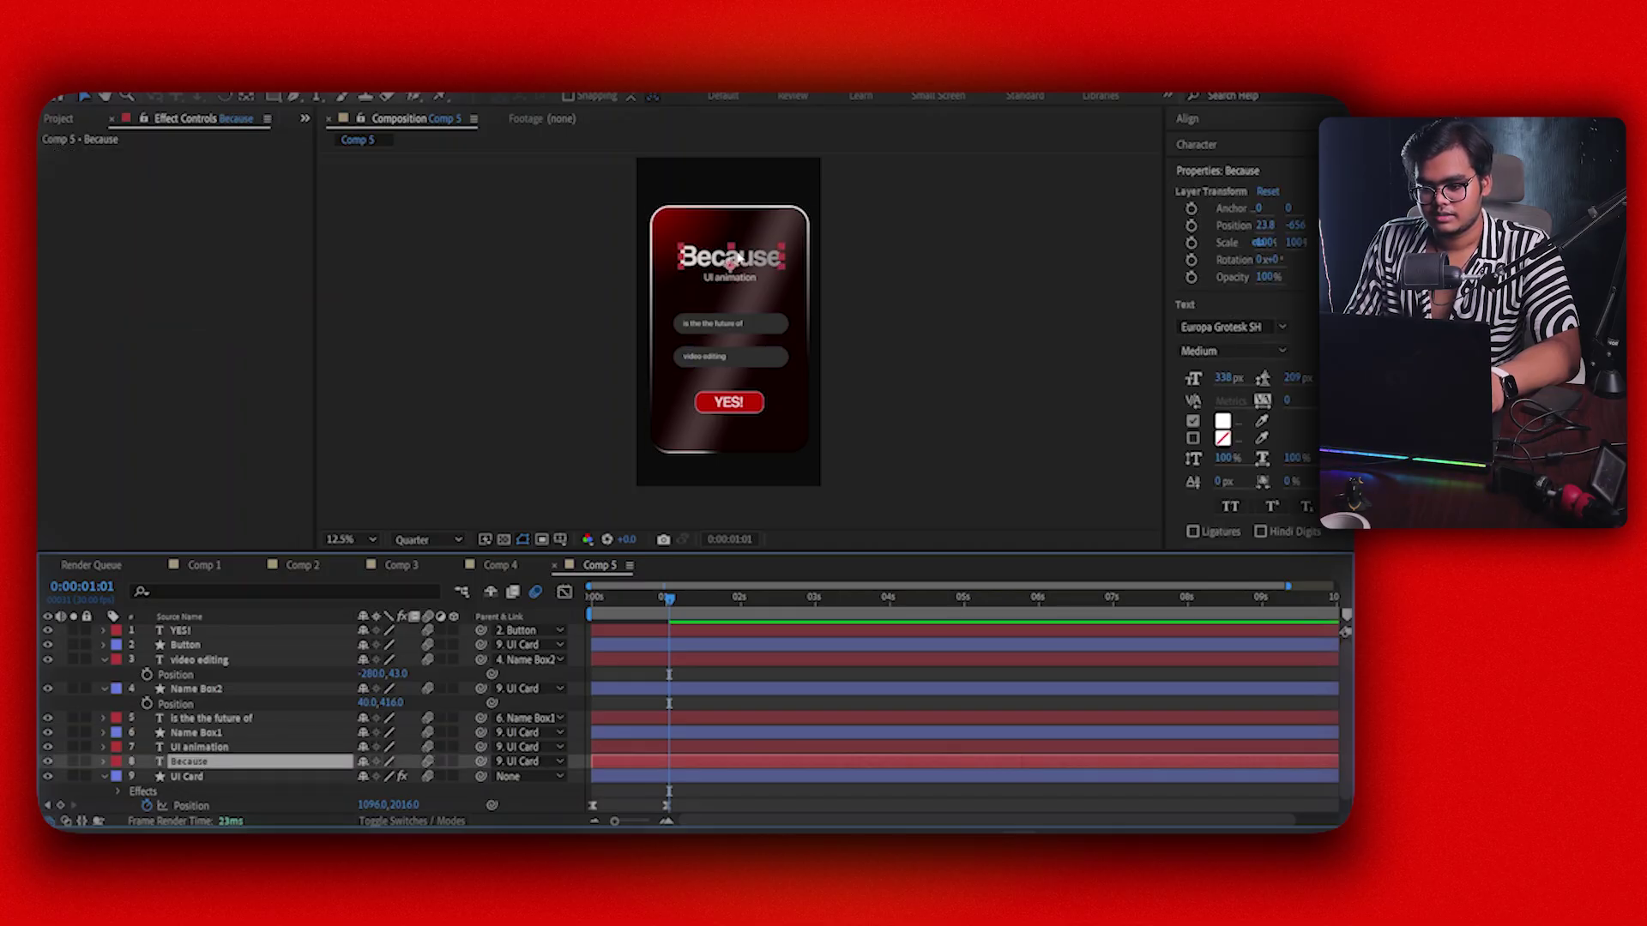
pyautogui.scroll(-1, 656, 639)
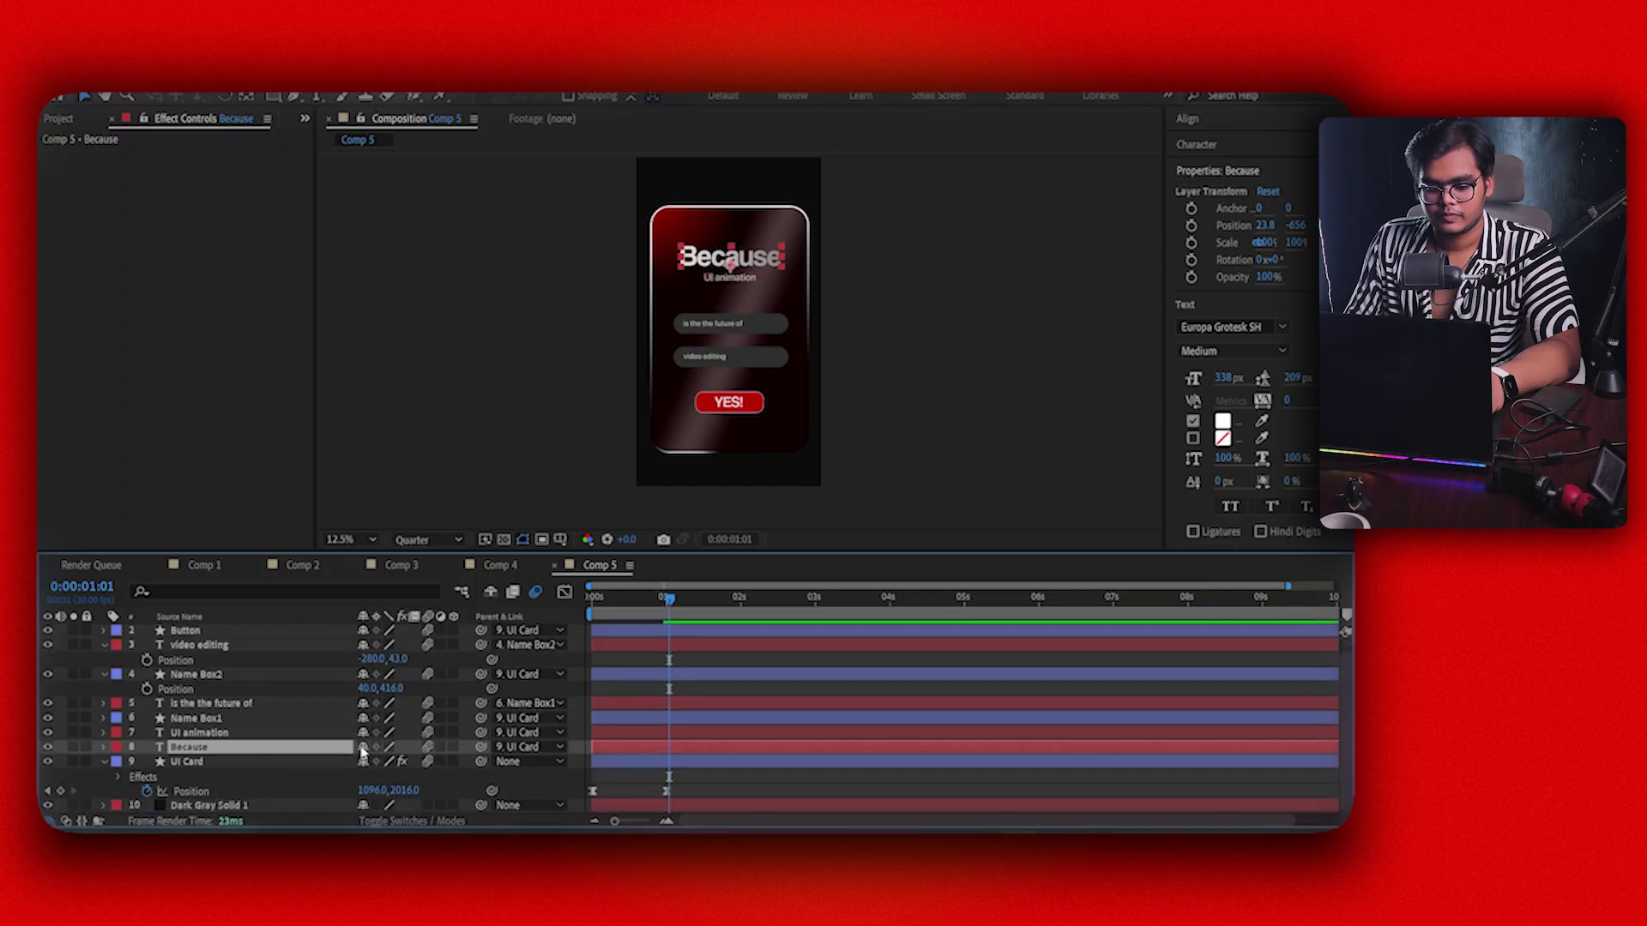
pyautogui.click(254, 761)
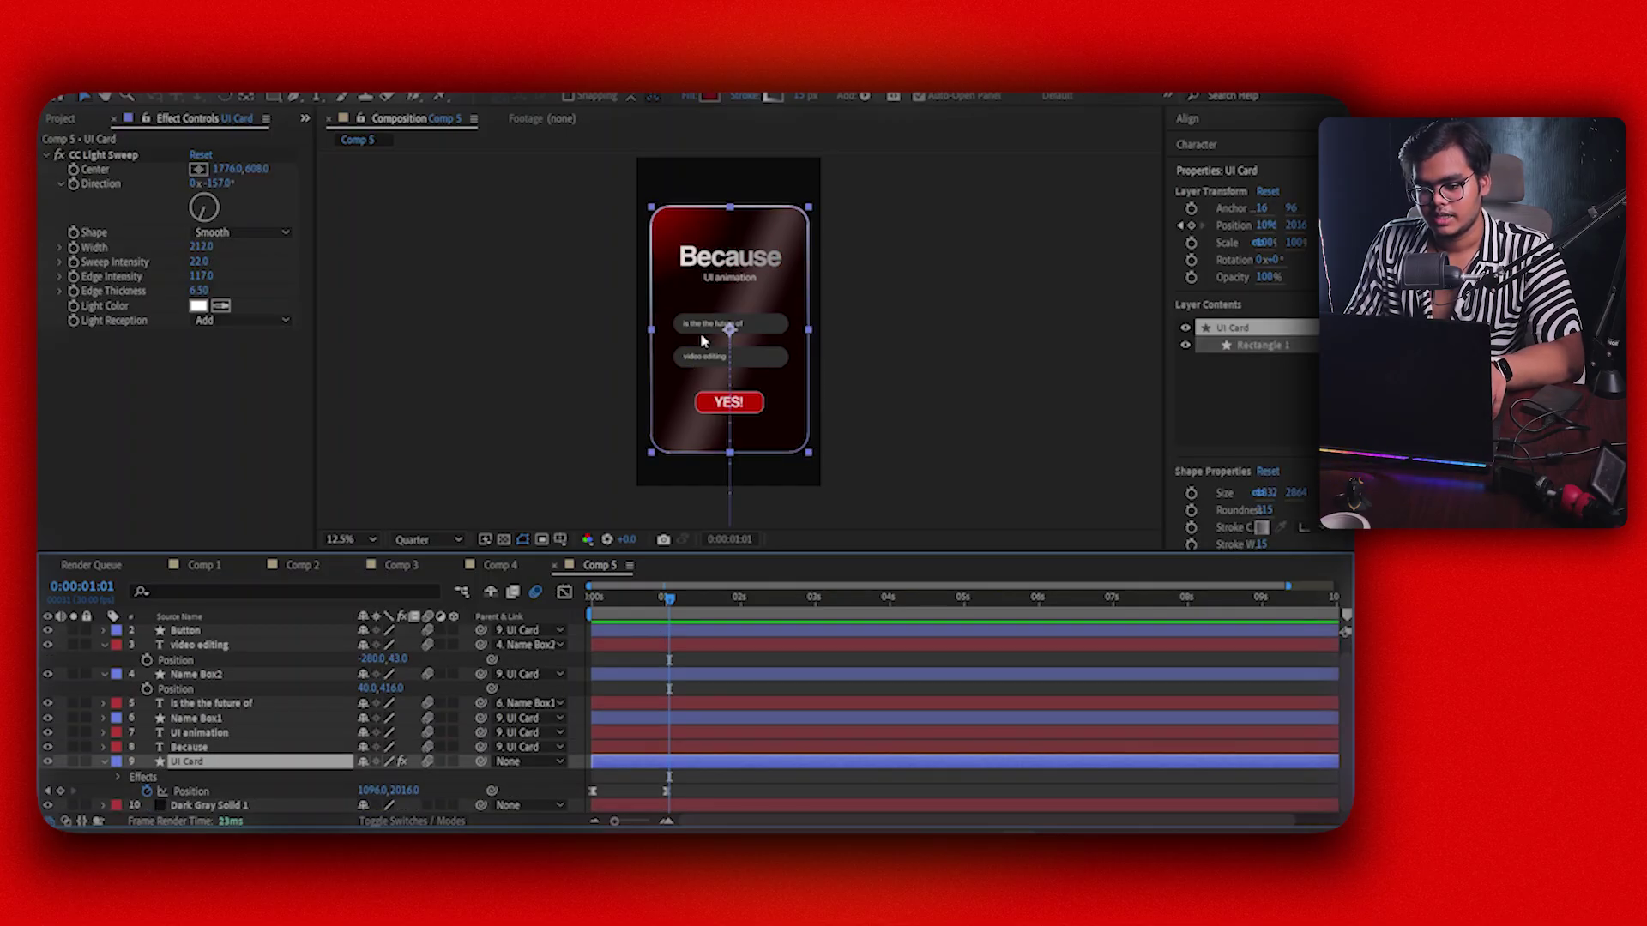
pyautogui.scroll(4, 686, 328)
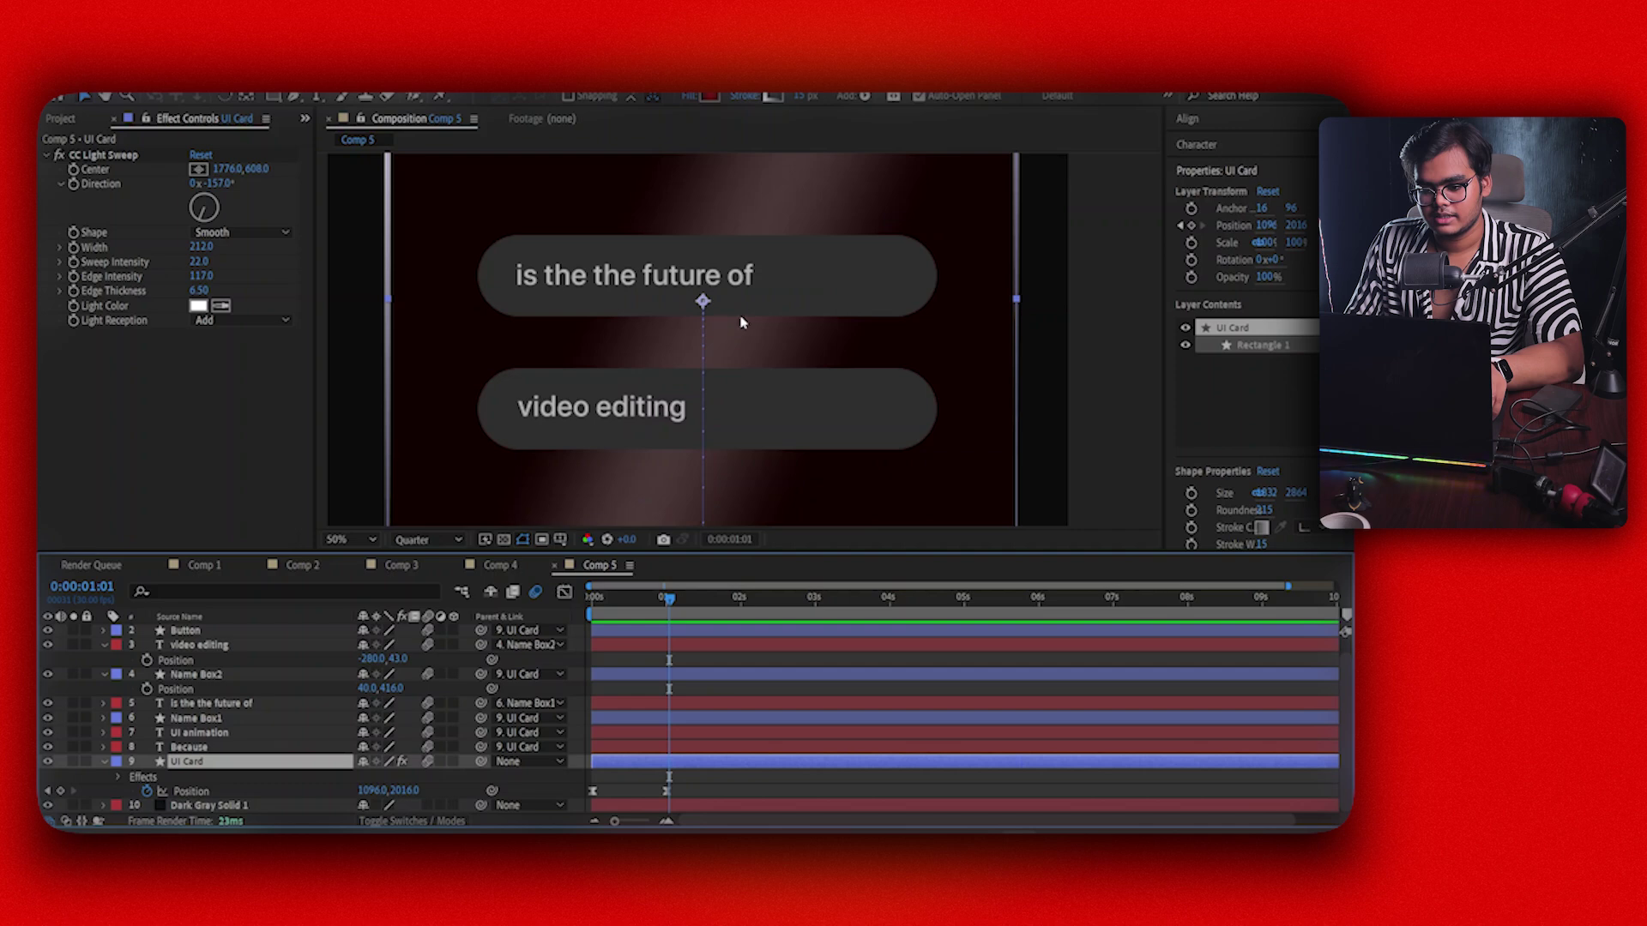
pyautogui.scroll(-2, 743, 323)
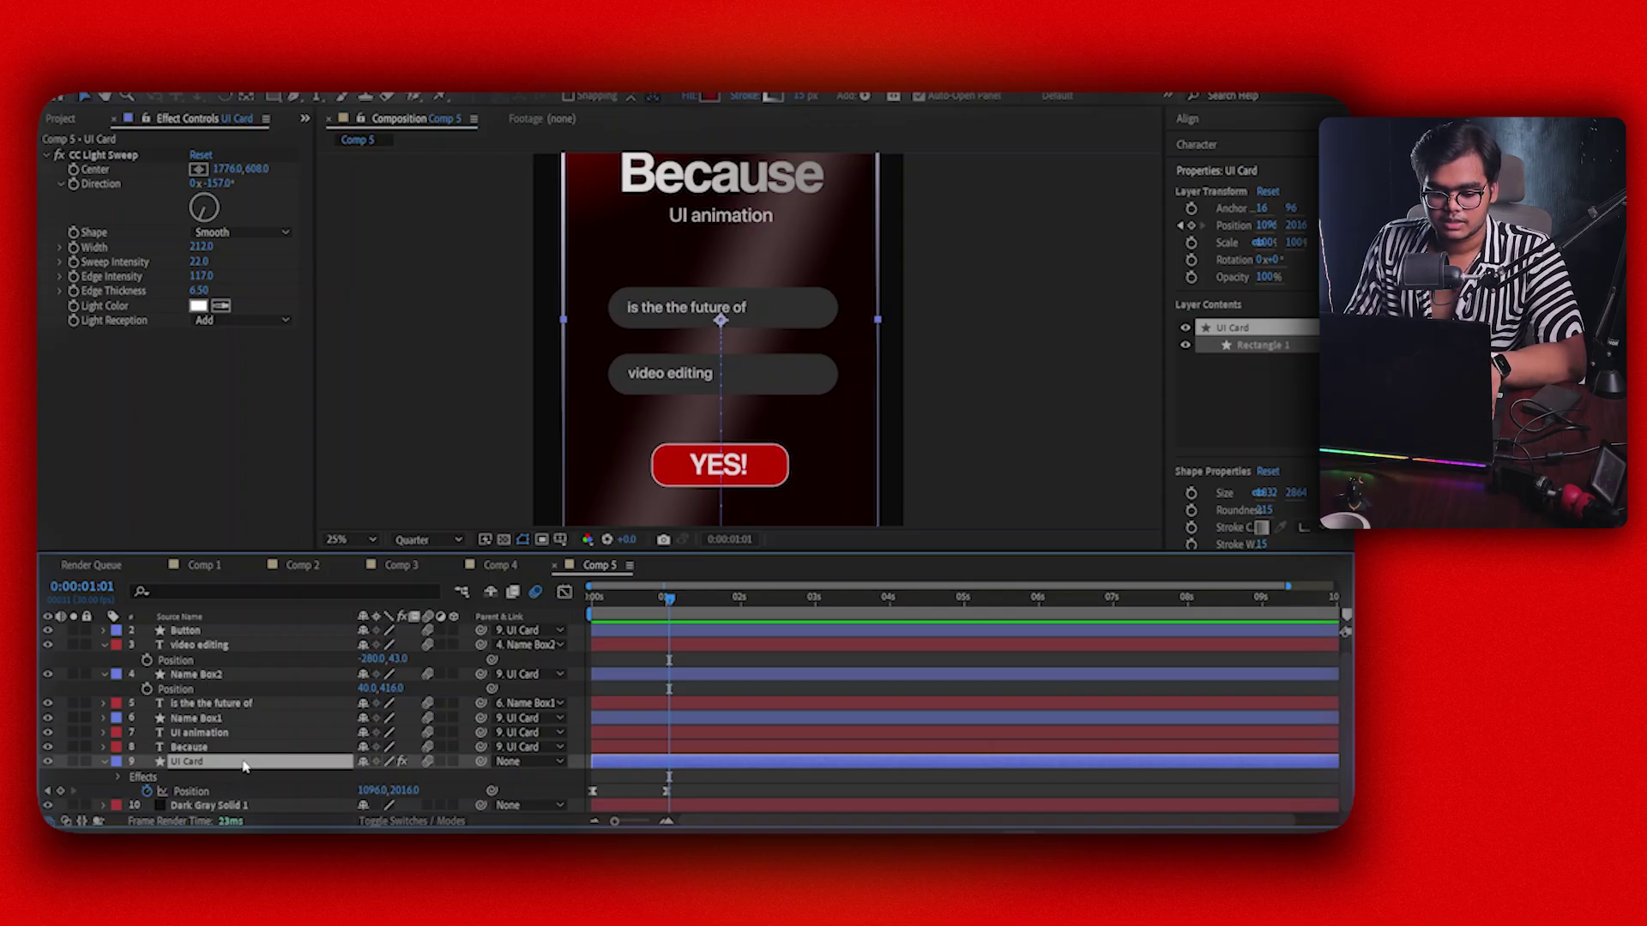
pyautogui.hotkey('ctrl', 'd')
pyautogui.scroll(1, 250, 633)
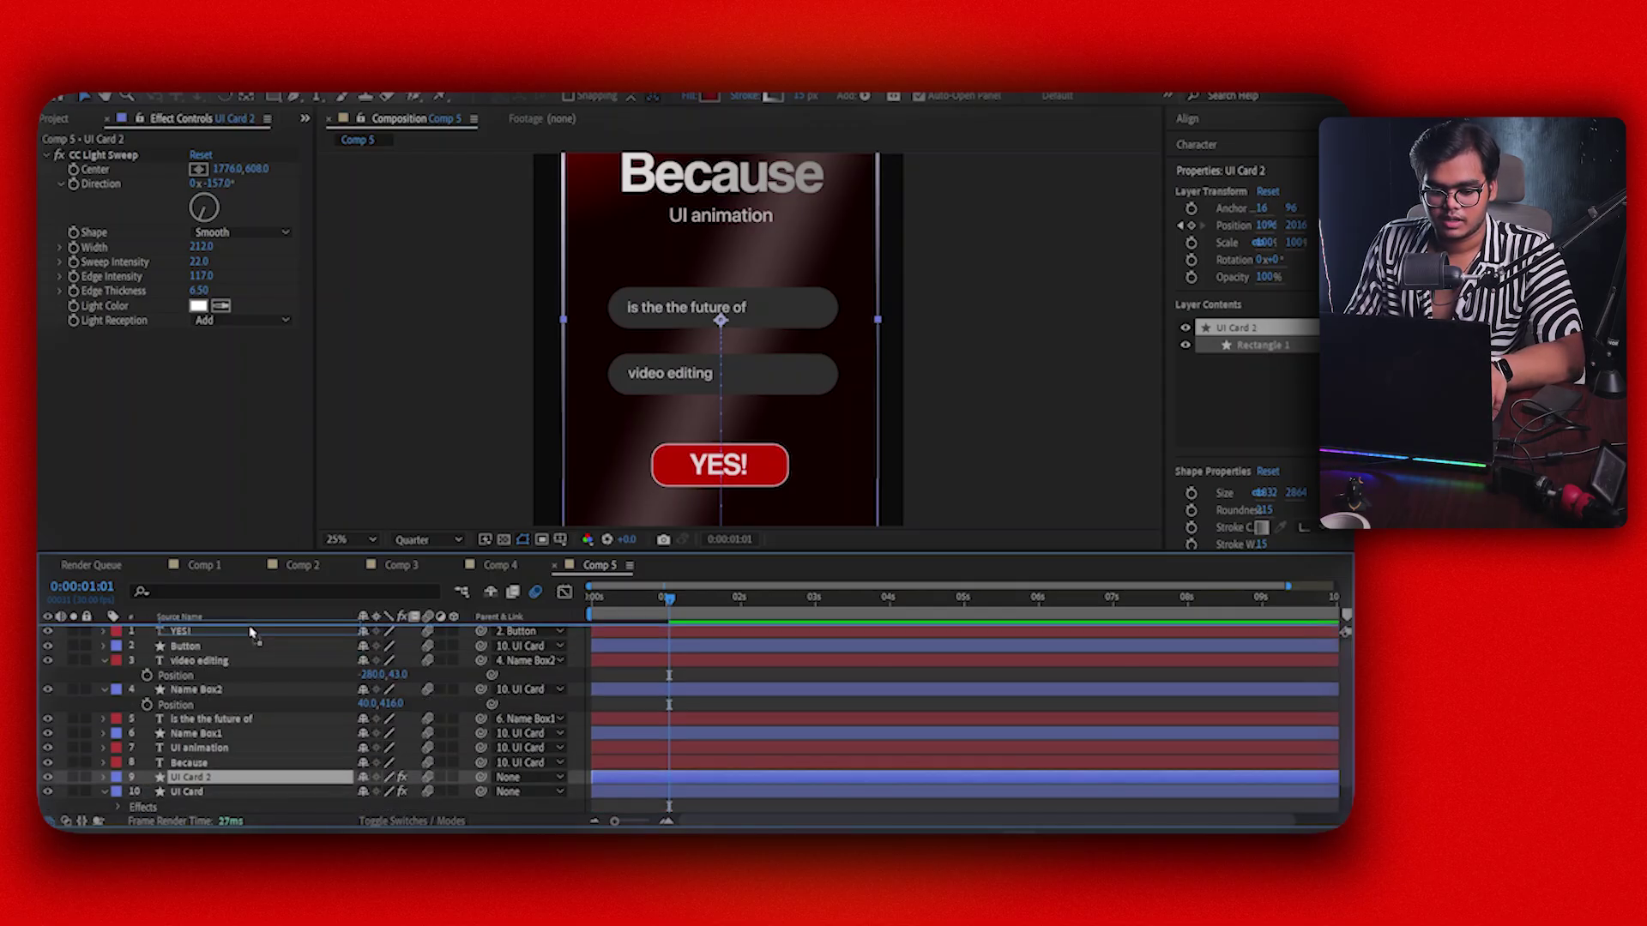
pyautogui.hotkey('ctrl', 'shift', ']')
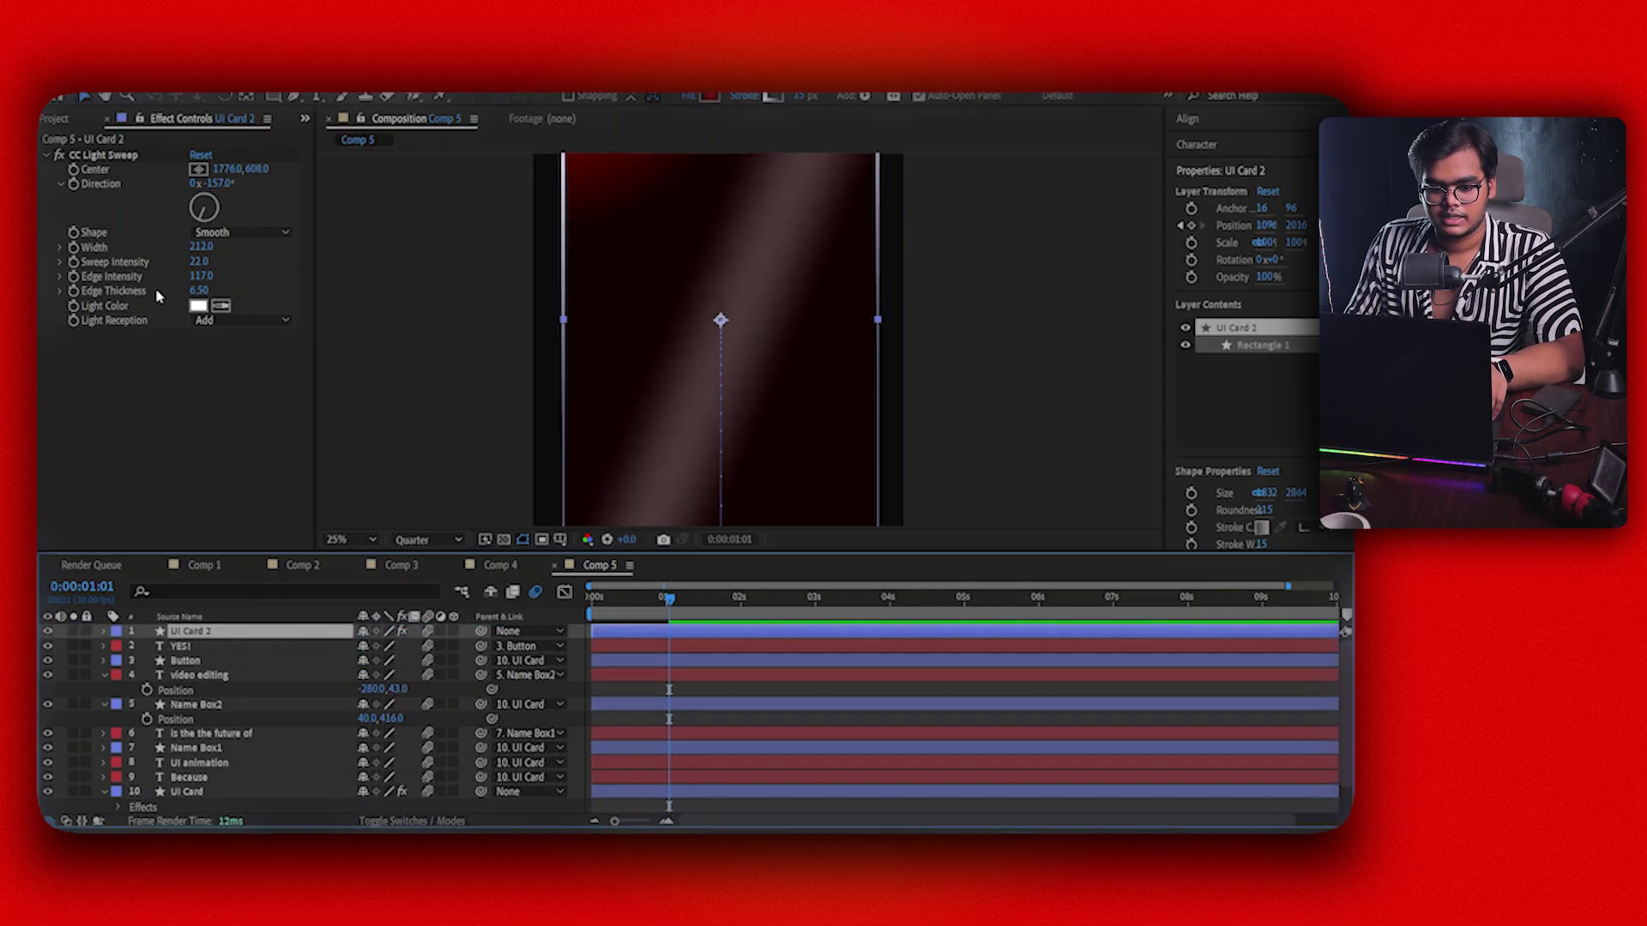
# Set the Light Reception of the duplicated card's CC Light Sweep to Cutout and inspect the sweep over the text boxes
pyautogui.click(207, 321)
pyautogui.click(224, 373)
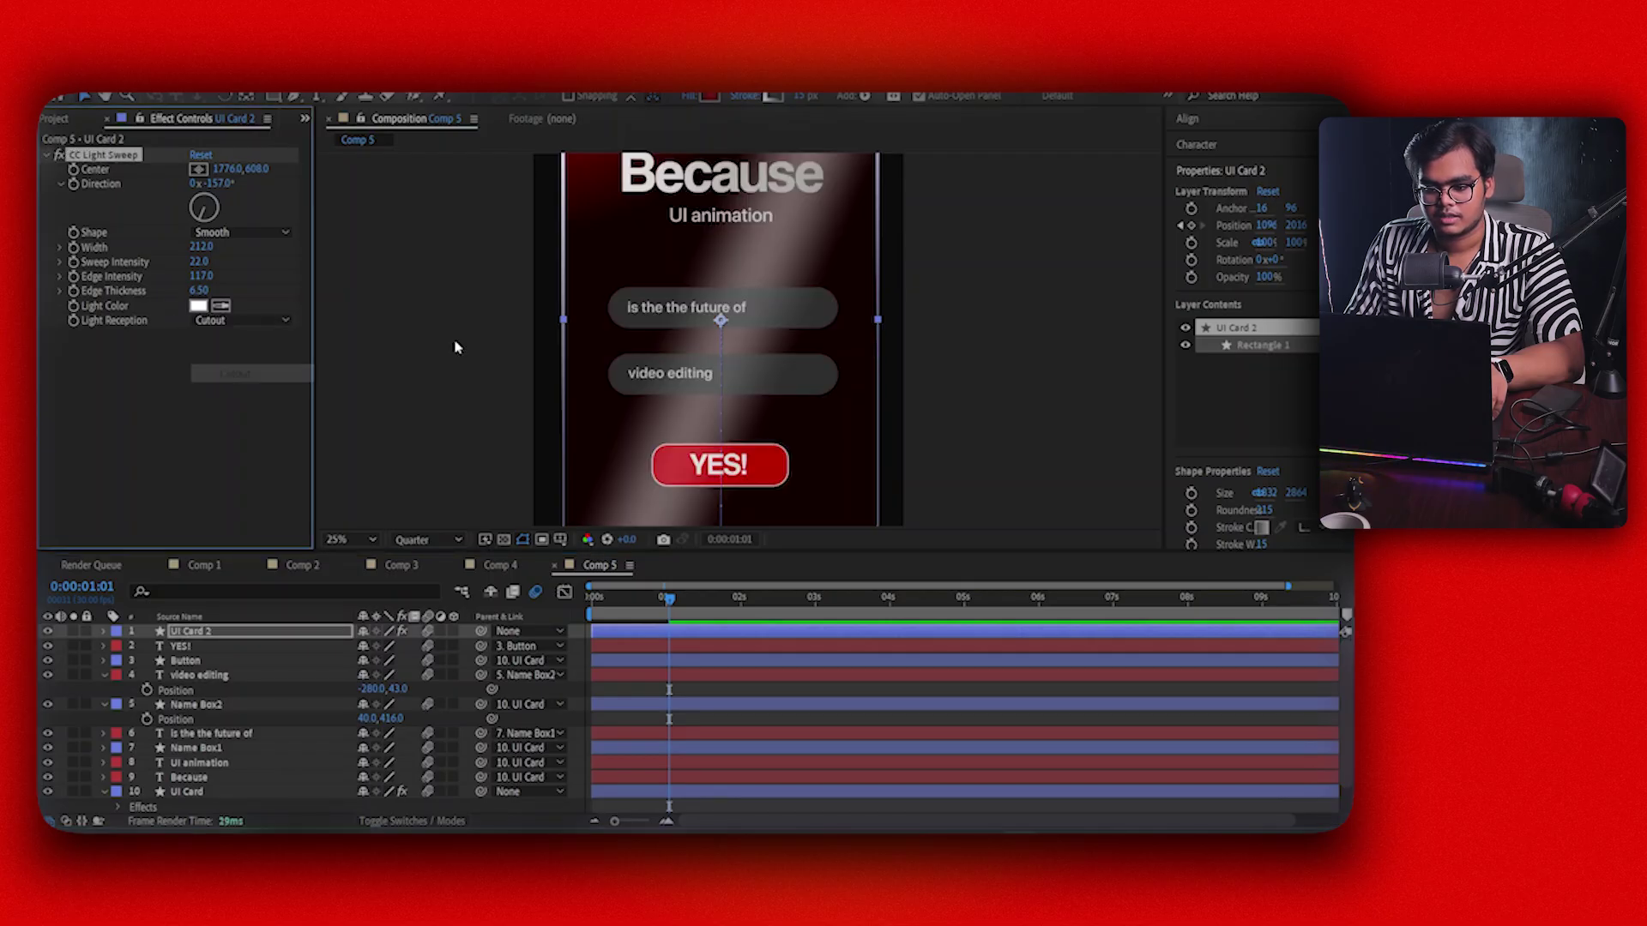
pyautogui.press('.')
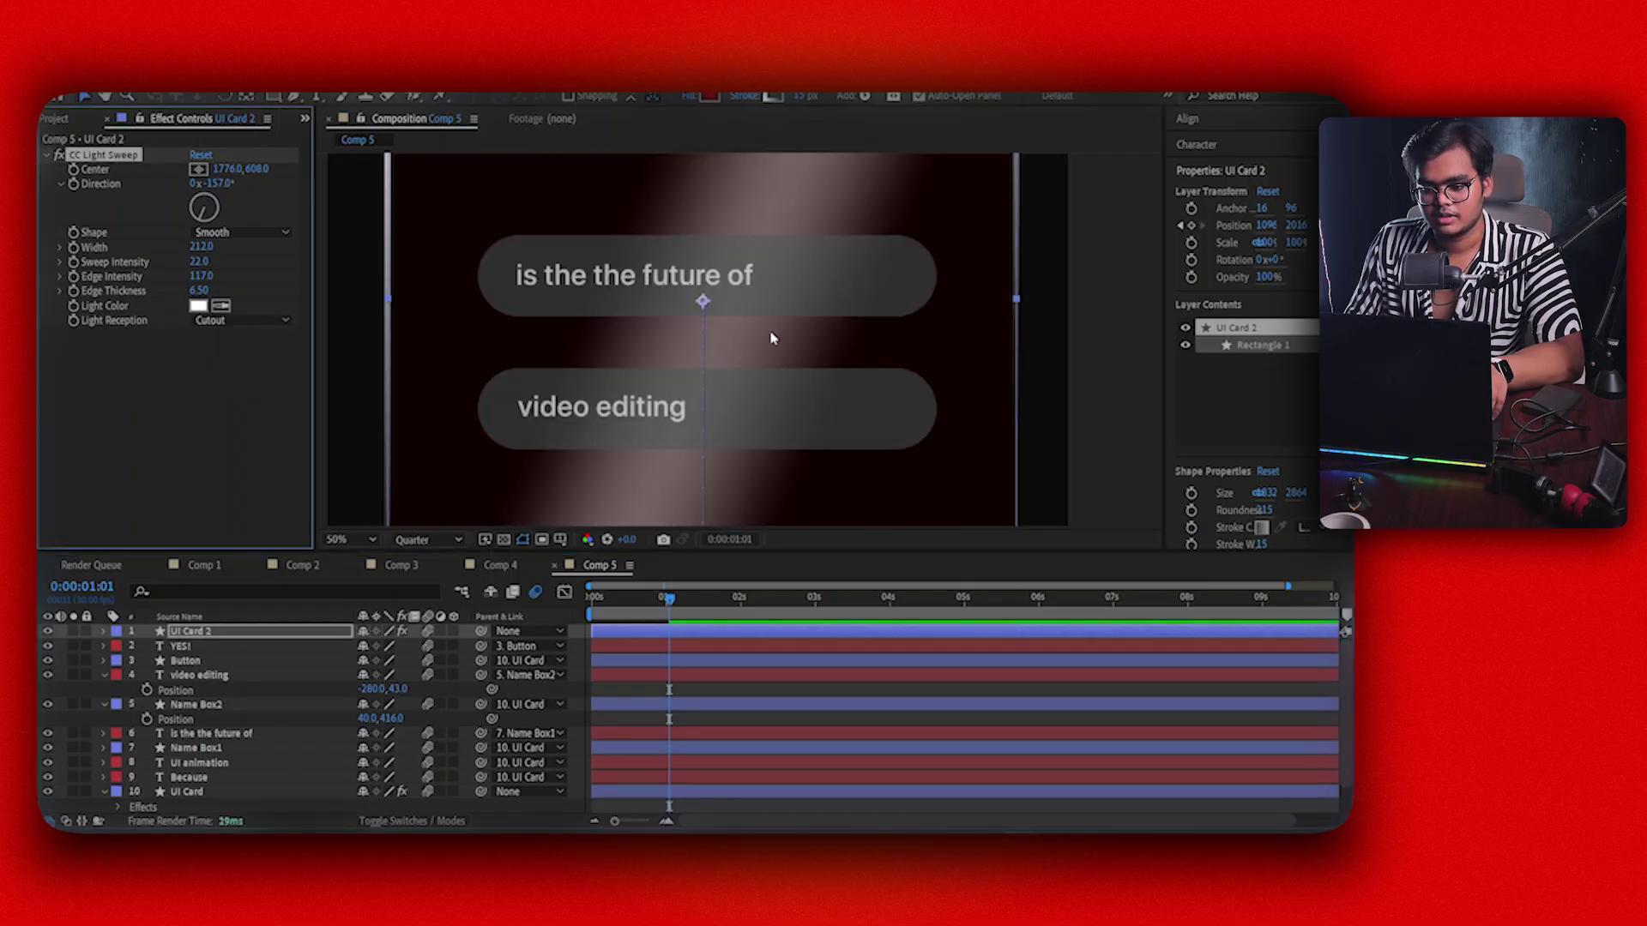
pyautogui.press(',')
pyautogui.press(',')
pyautogui.press(',')
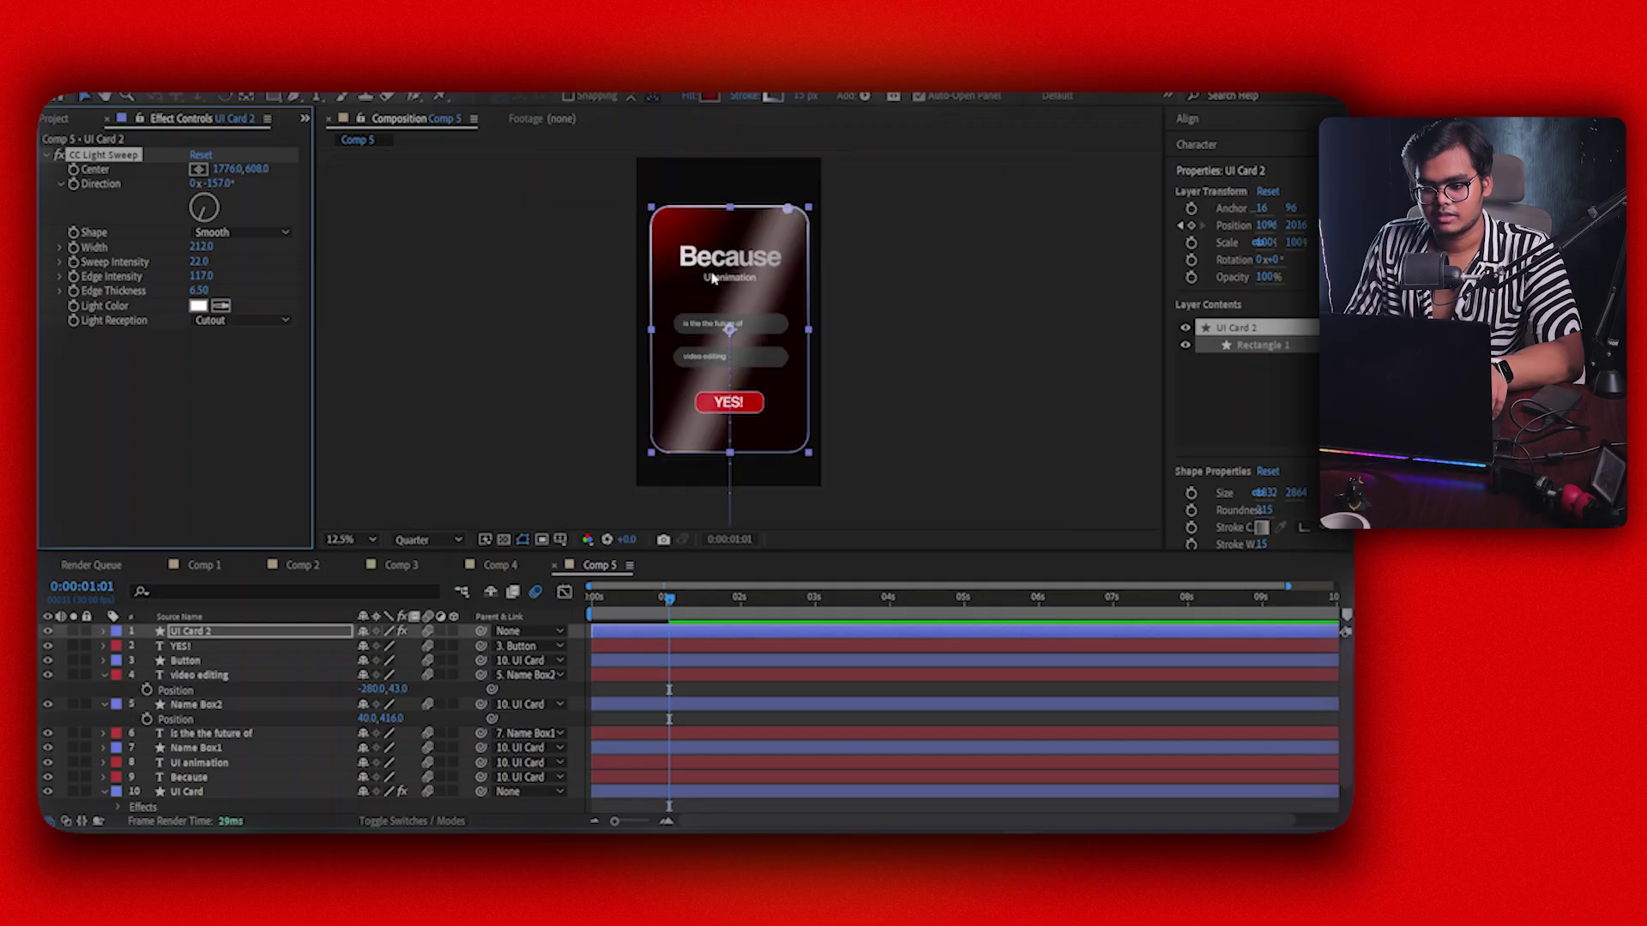
# Remove the CC Light Sweep effect from the original UI Card layer
pyautogui.scroll(-2, 295, 606)
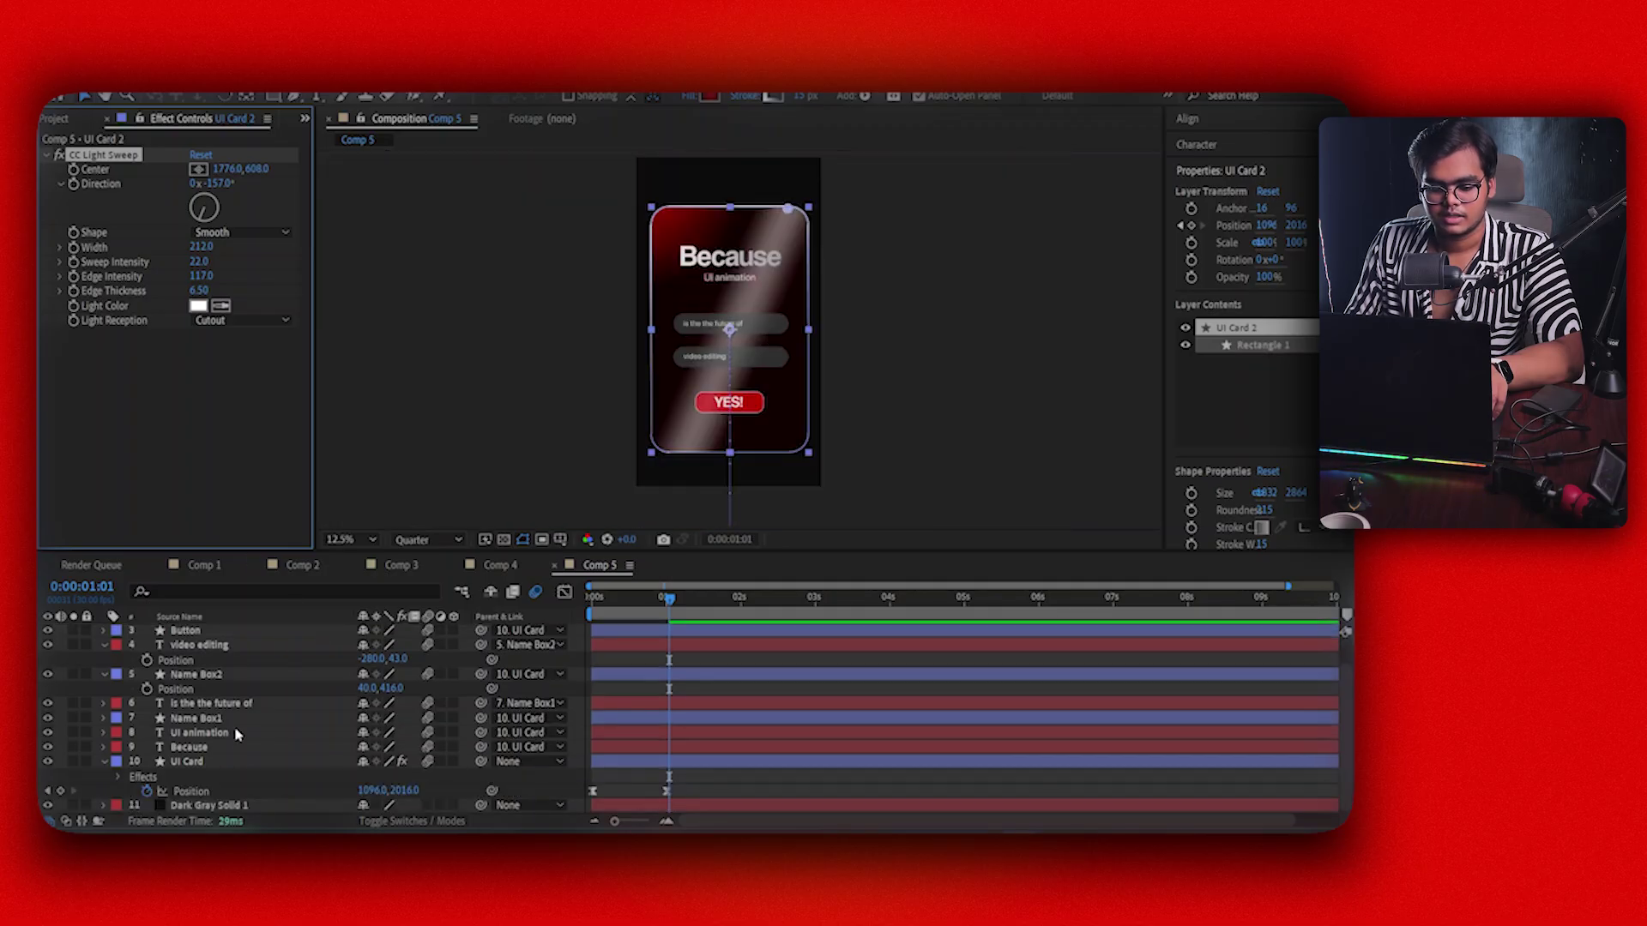
pyautogui.click(239, 766)
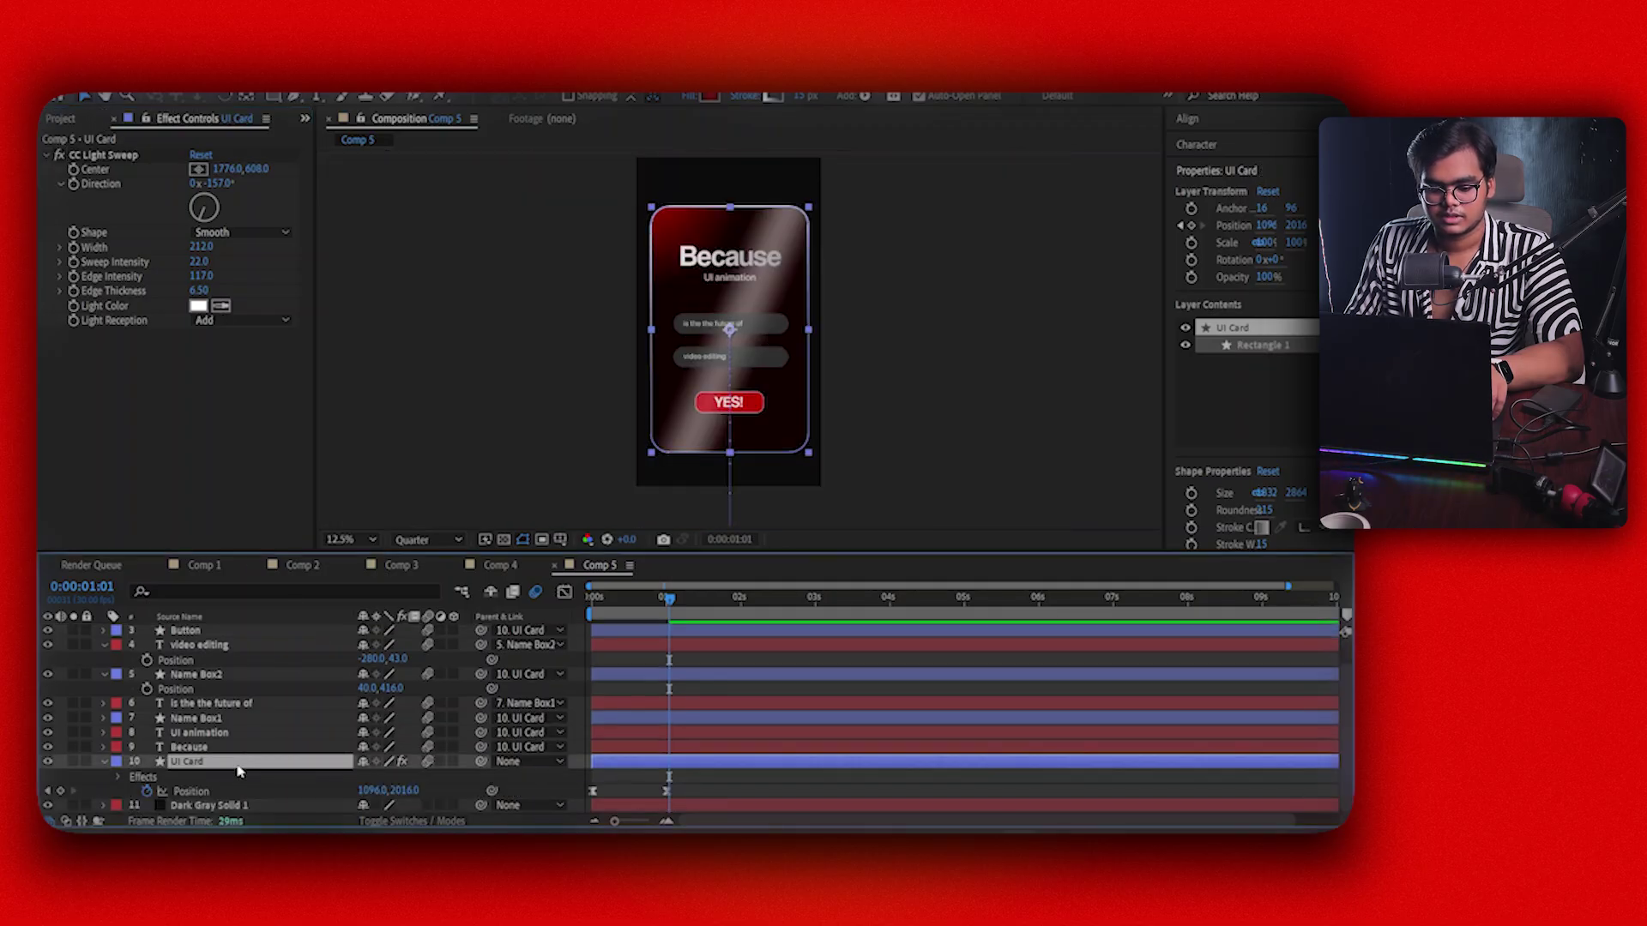
pyautogui.click(121, 154)
pyautogui.press('Delete')
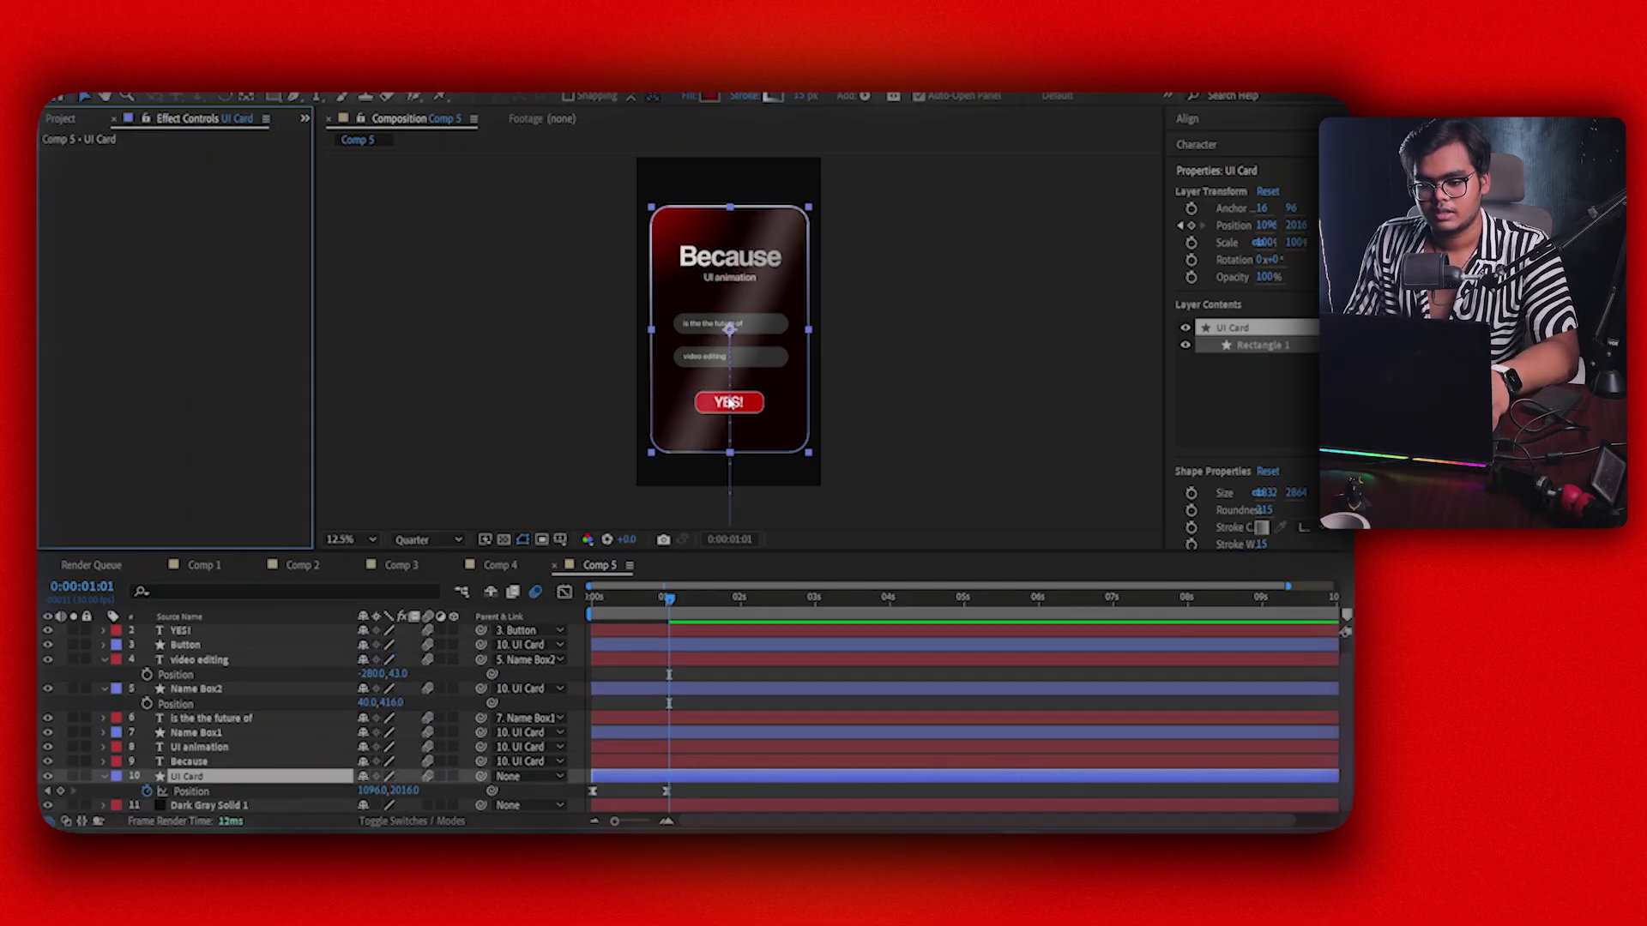
pyautogui.scroll(2, 720, 300)
pyautogui.scroll(-1, 719, 291)
pyautogui.scroll(-1, 720, 296)
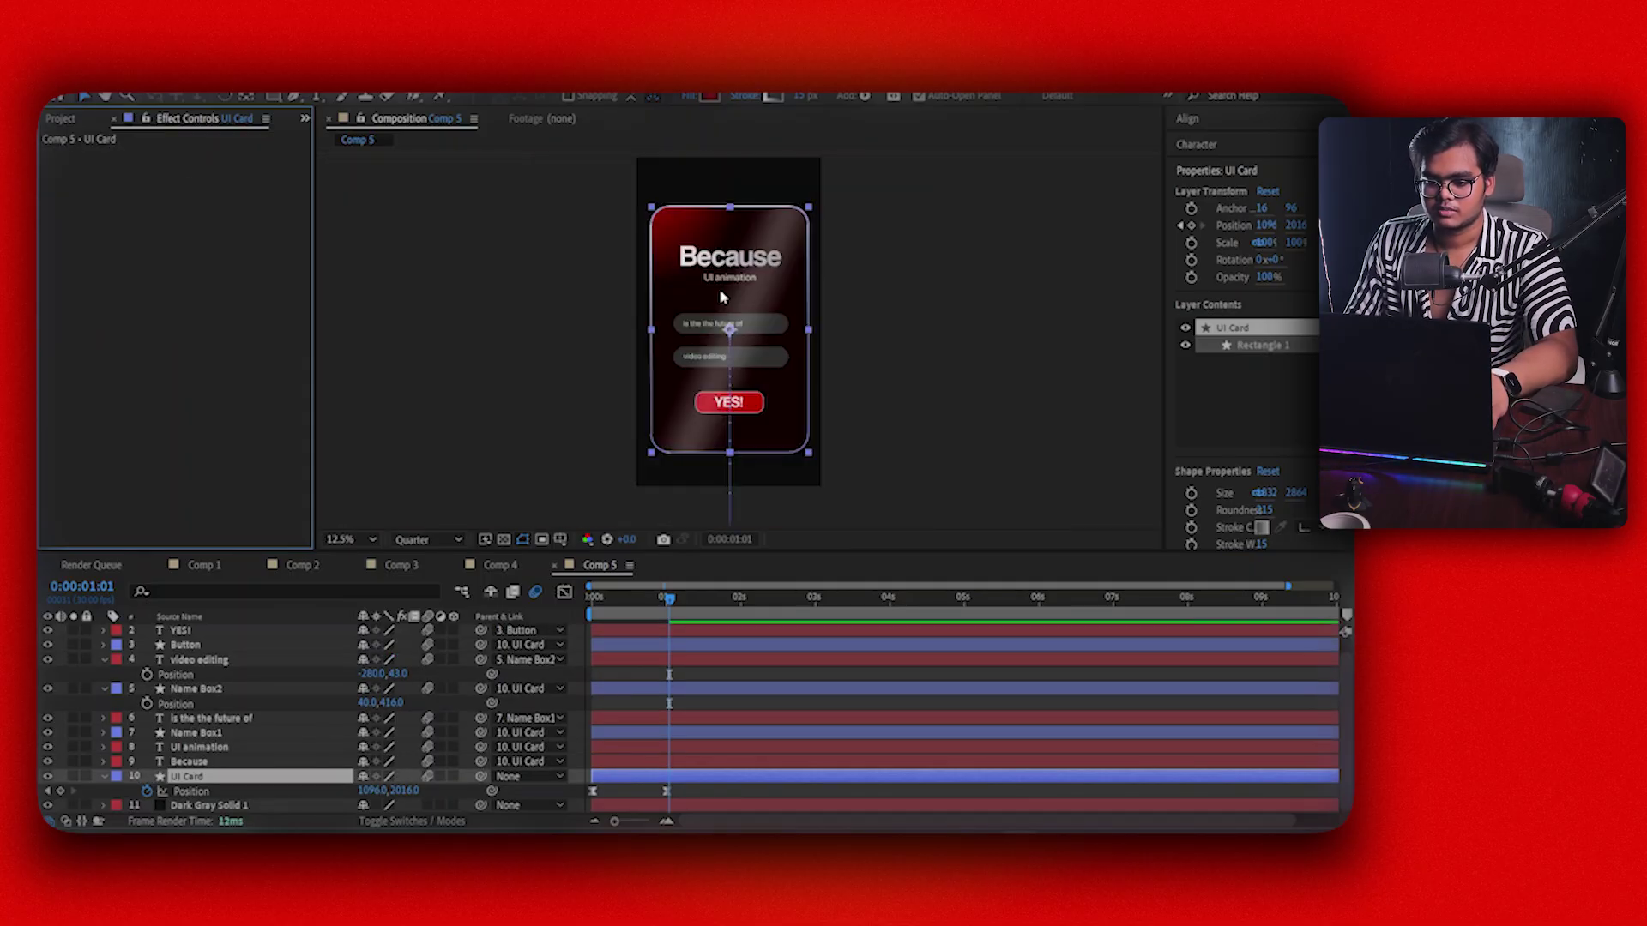
# Add a Position text animator to the Because layer
pyautogui.click(309, 762)
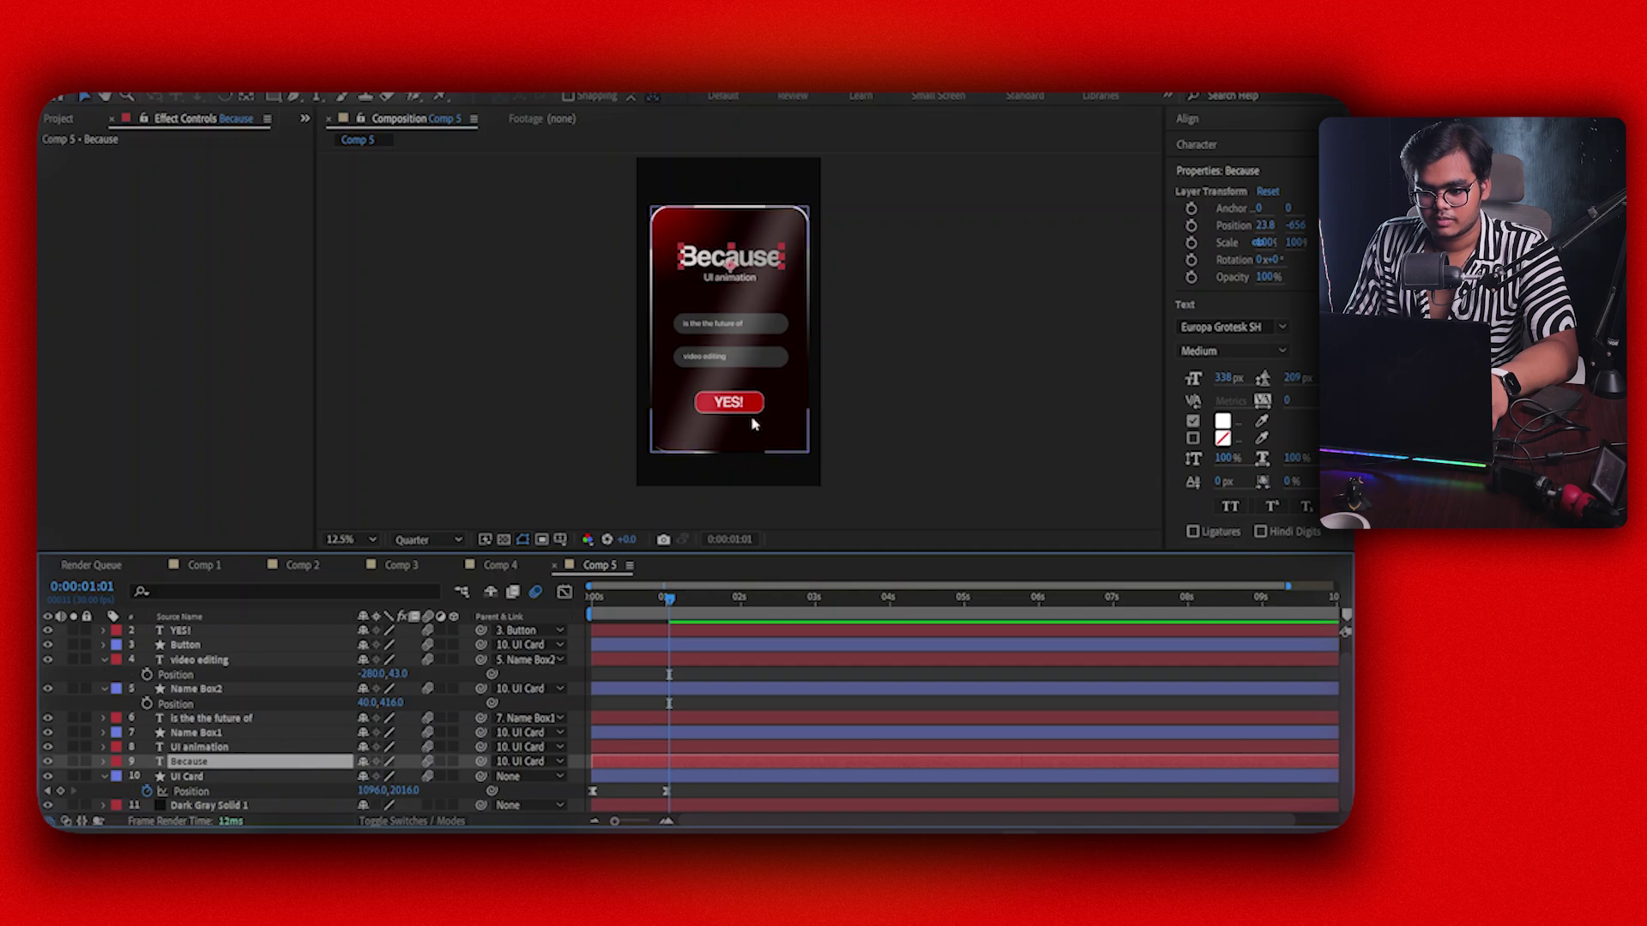
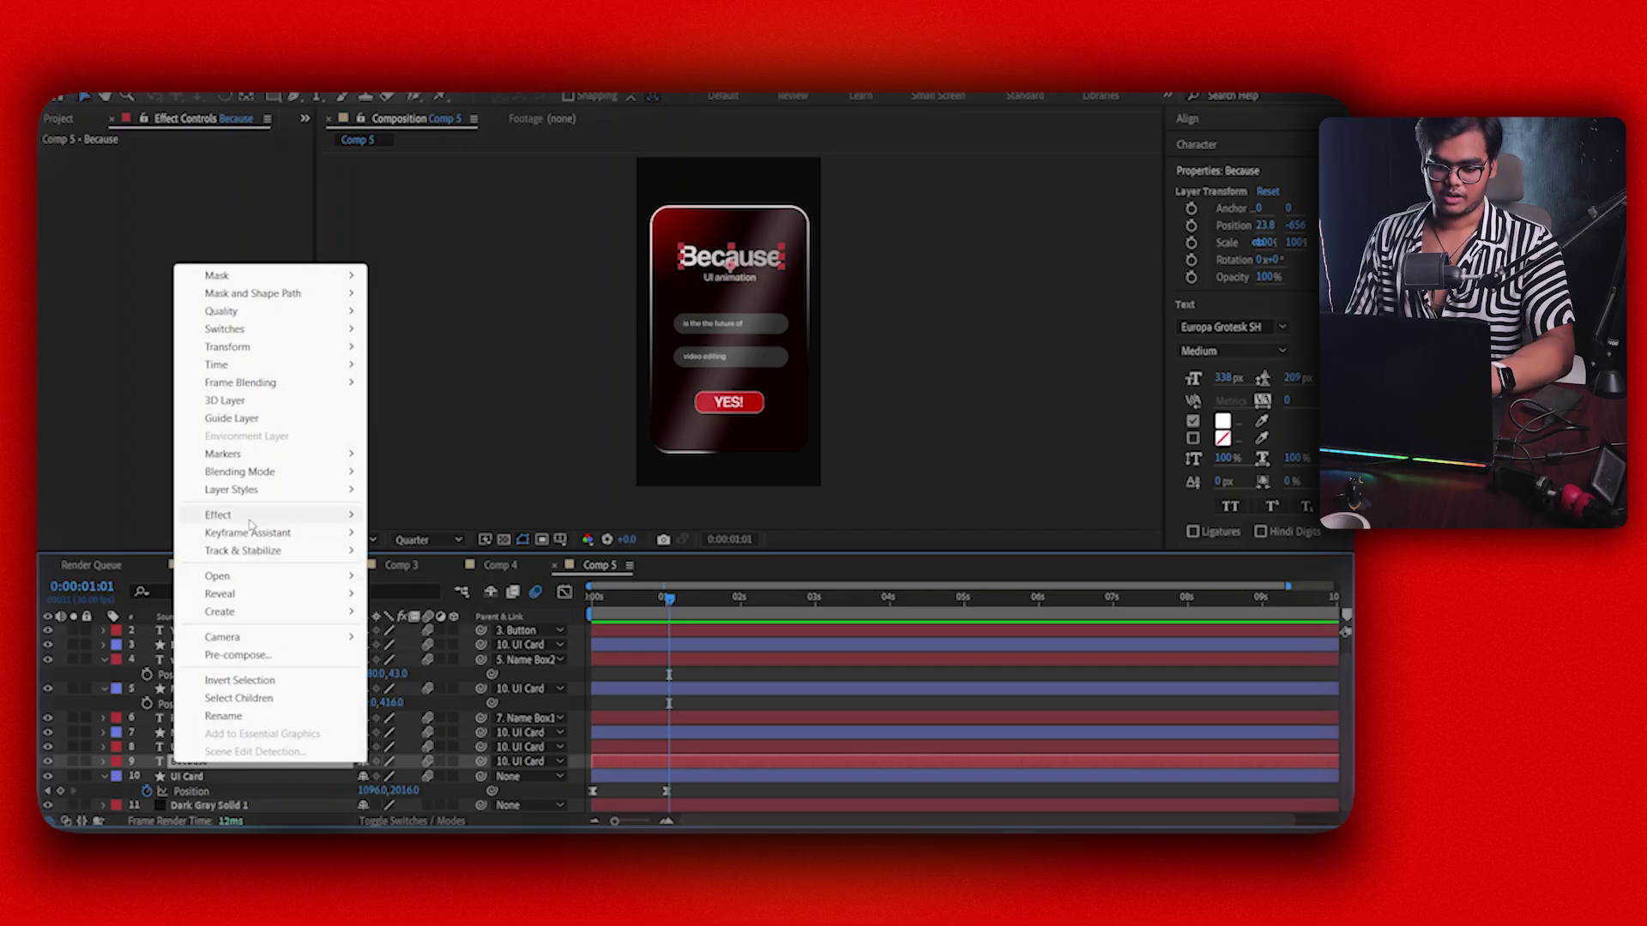
pyautogui.moveTo(248, 523)
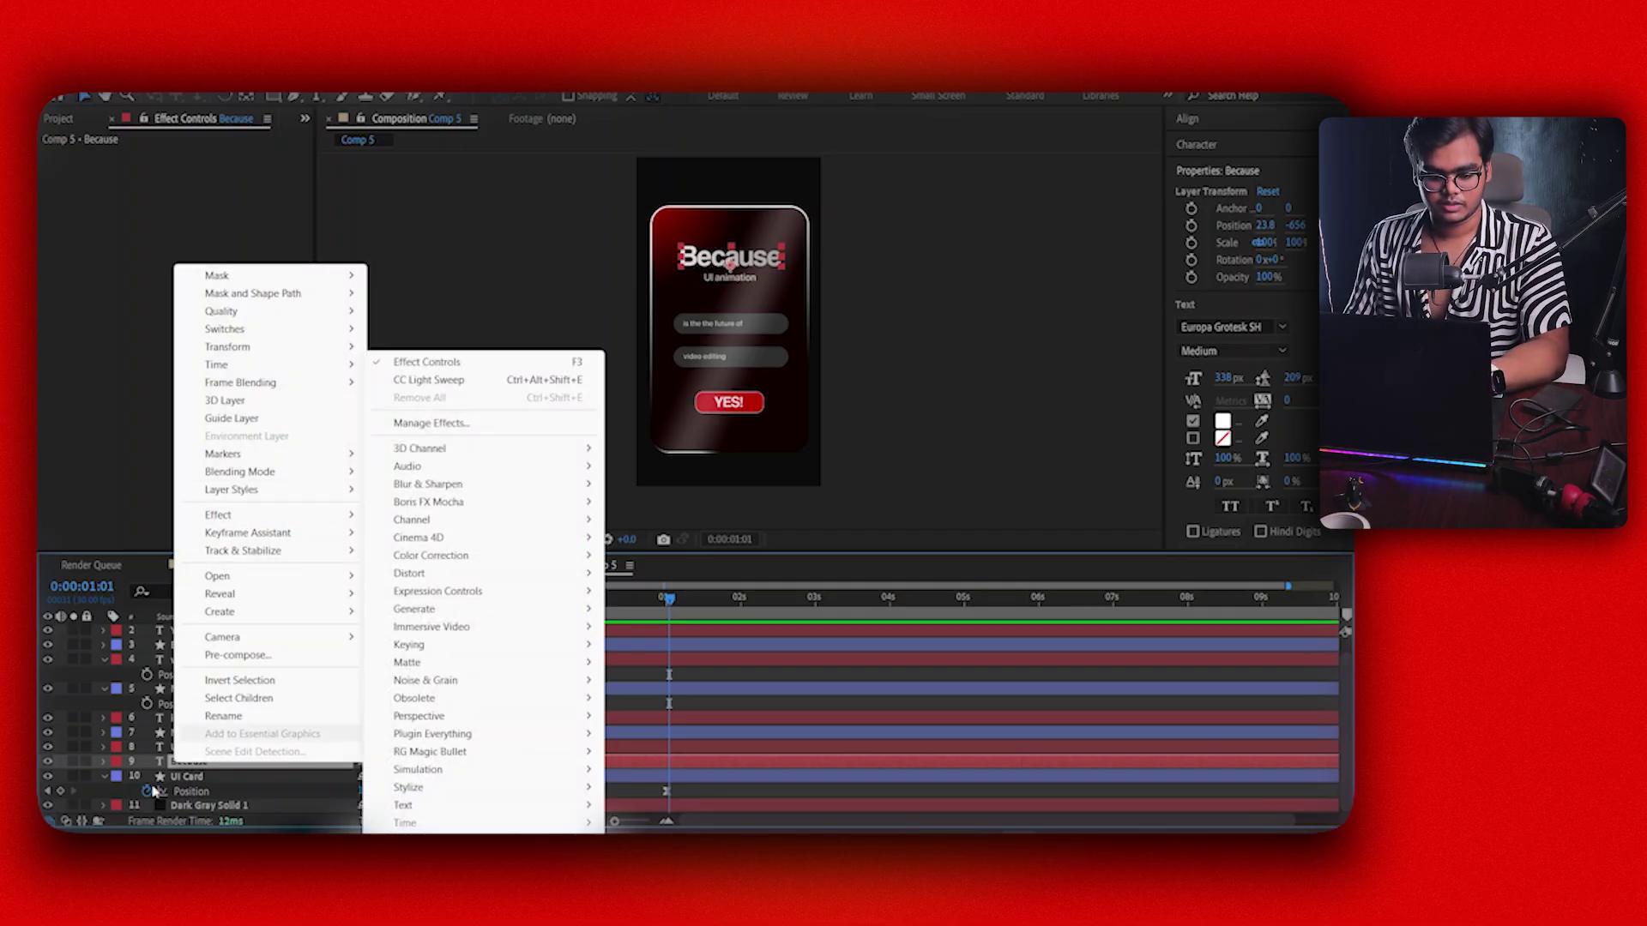
pyautogui.click(104, 763)
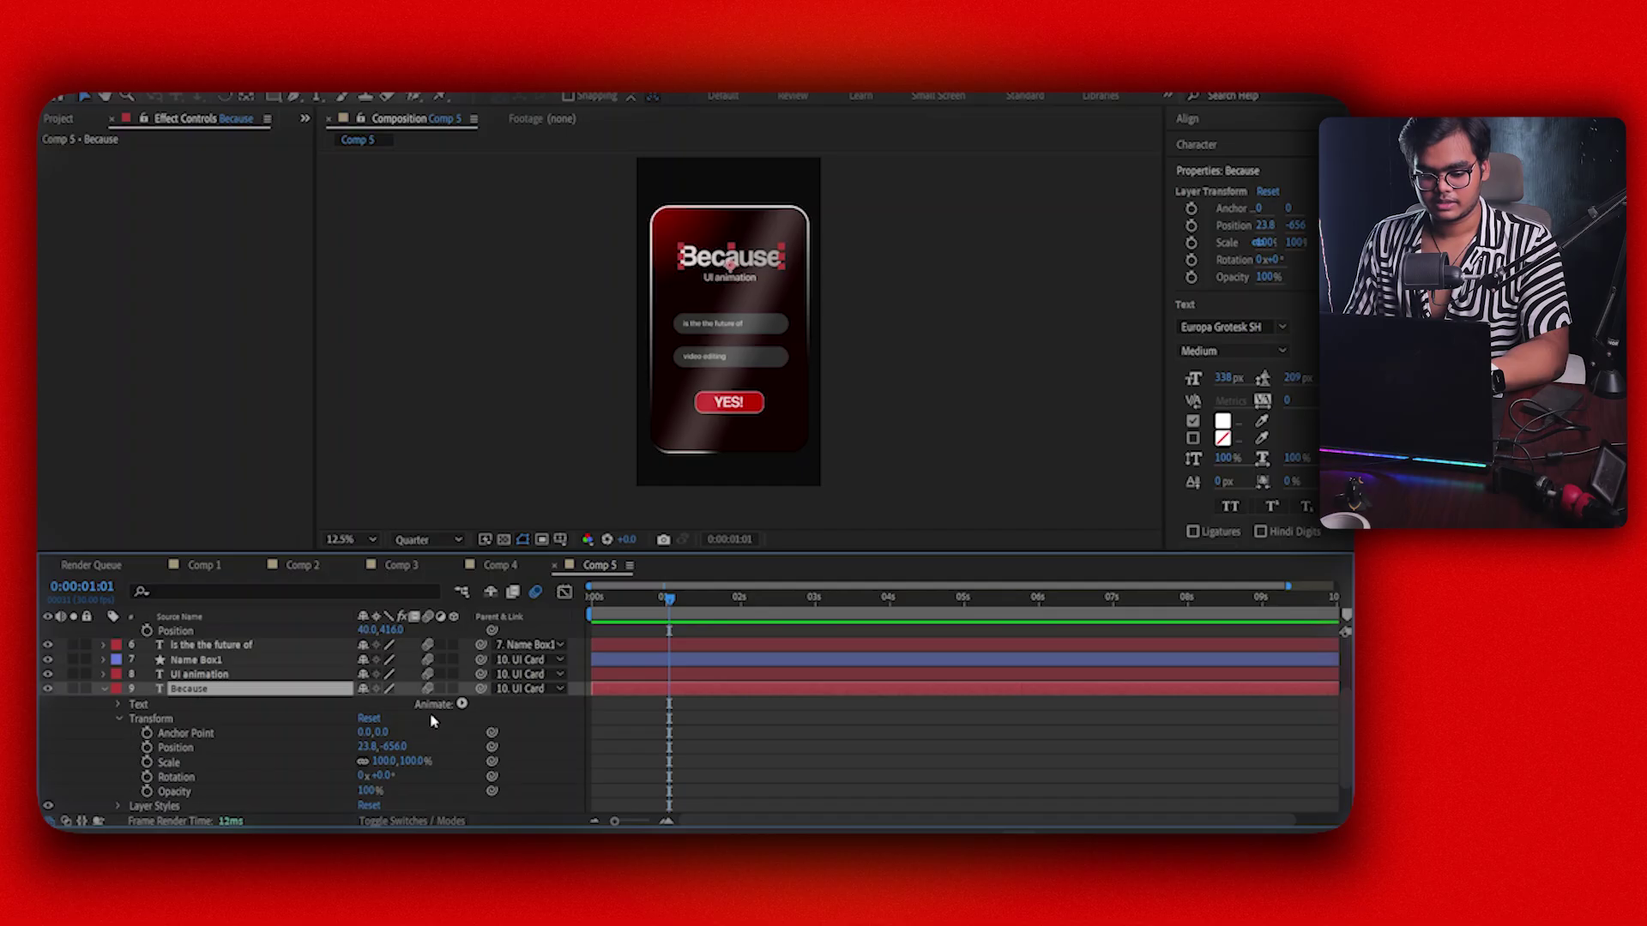
pyautogui.click(456, 713)
pyautogui.click(461, 704)
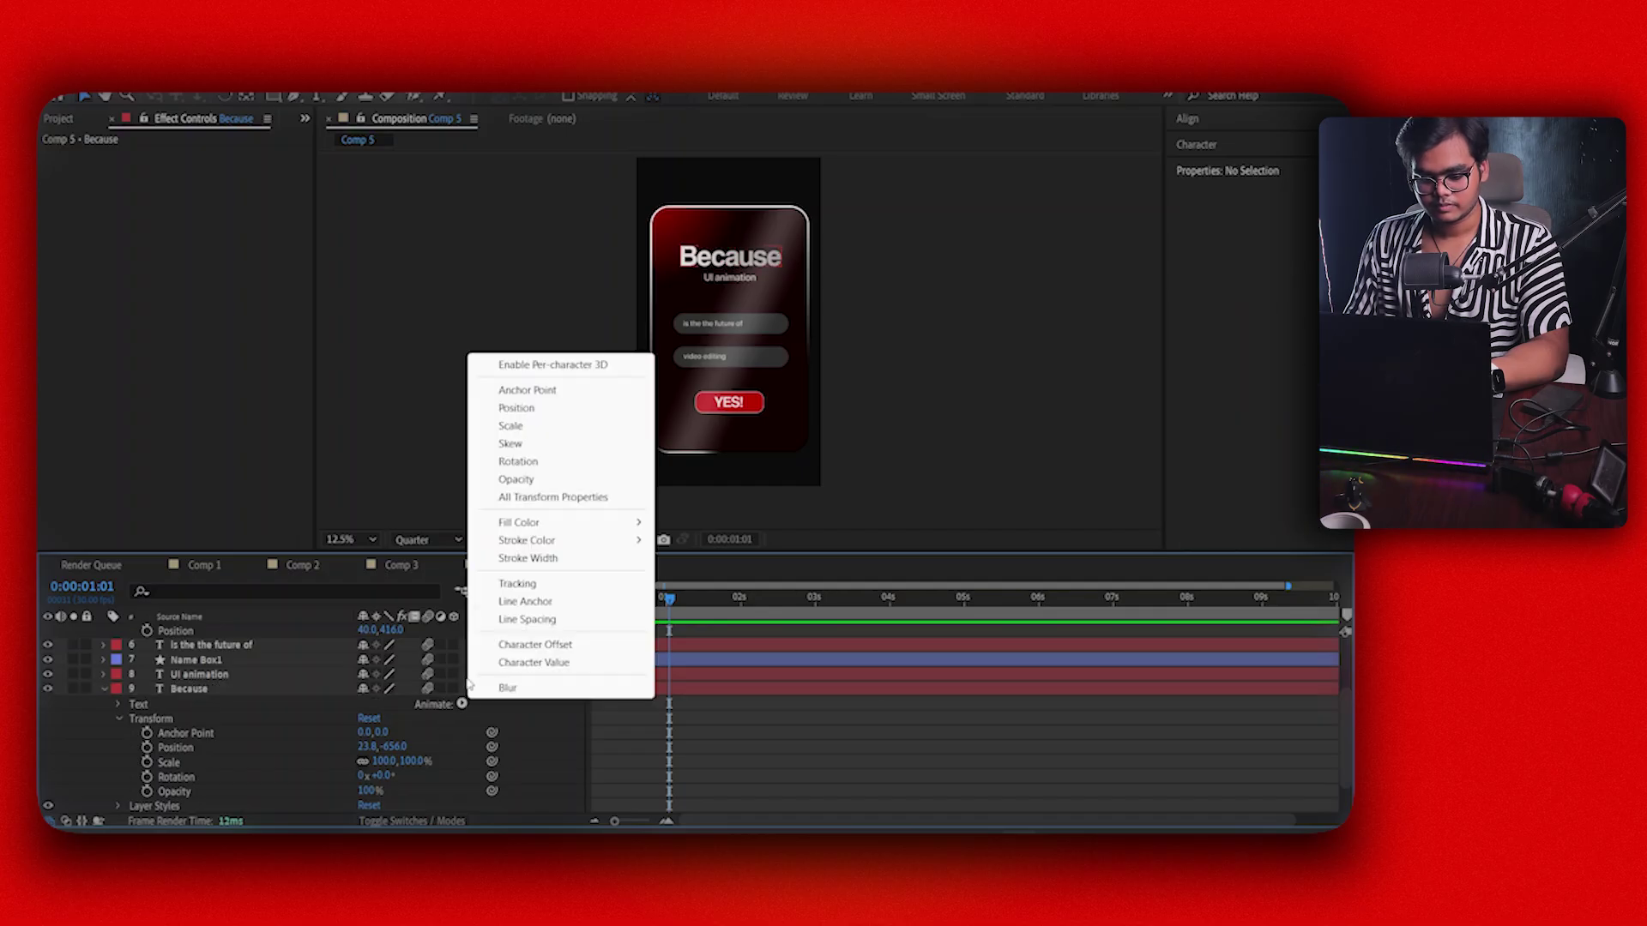
pyautogui.click(515, 409)
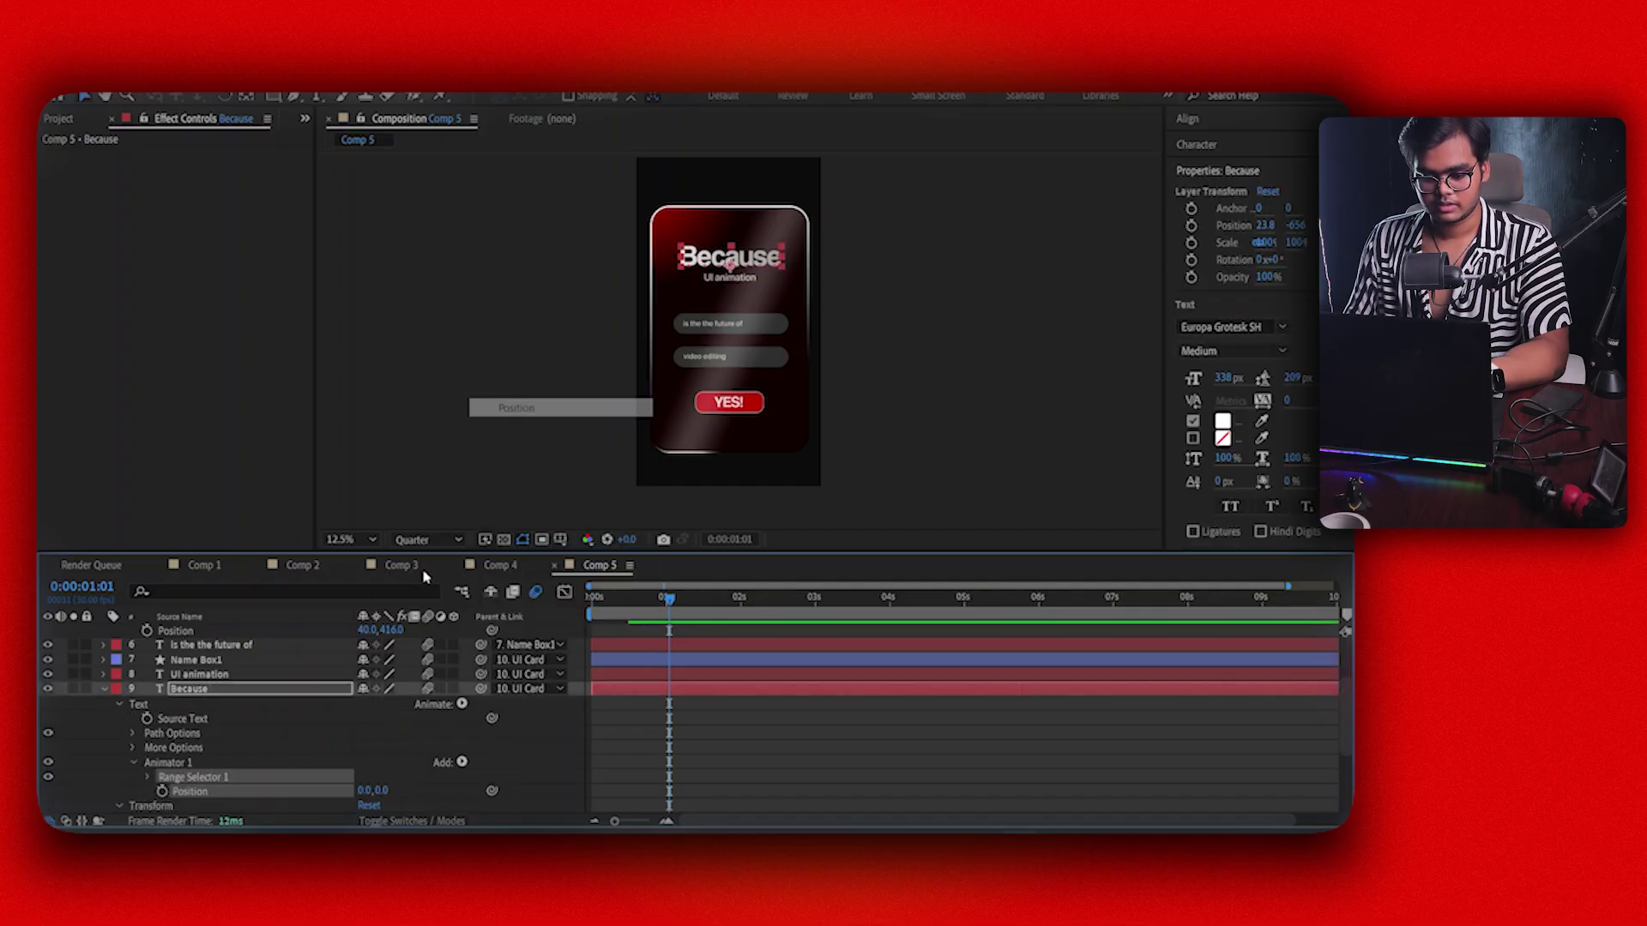
# Add the Opacity property to the Because layer's text animator
pyautogui.scroll(-3, 167, 727)
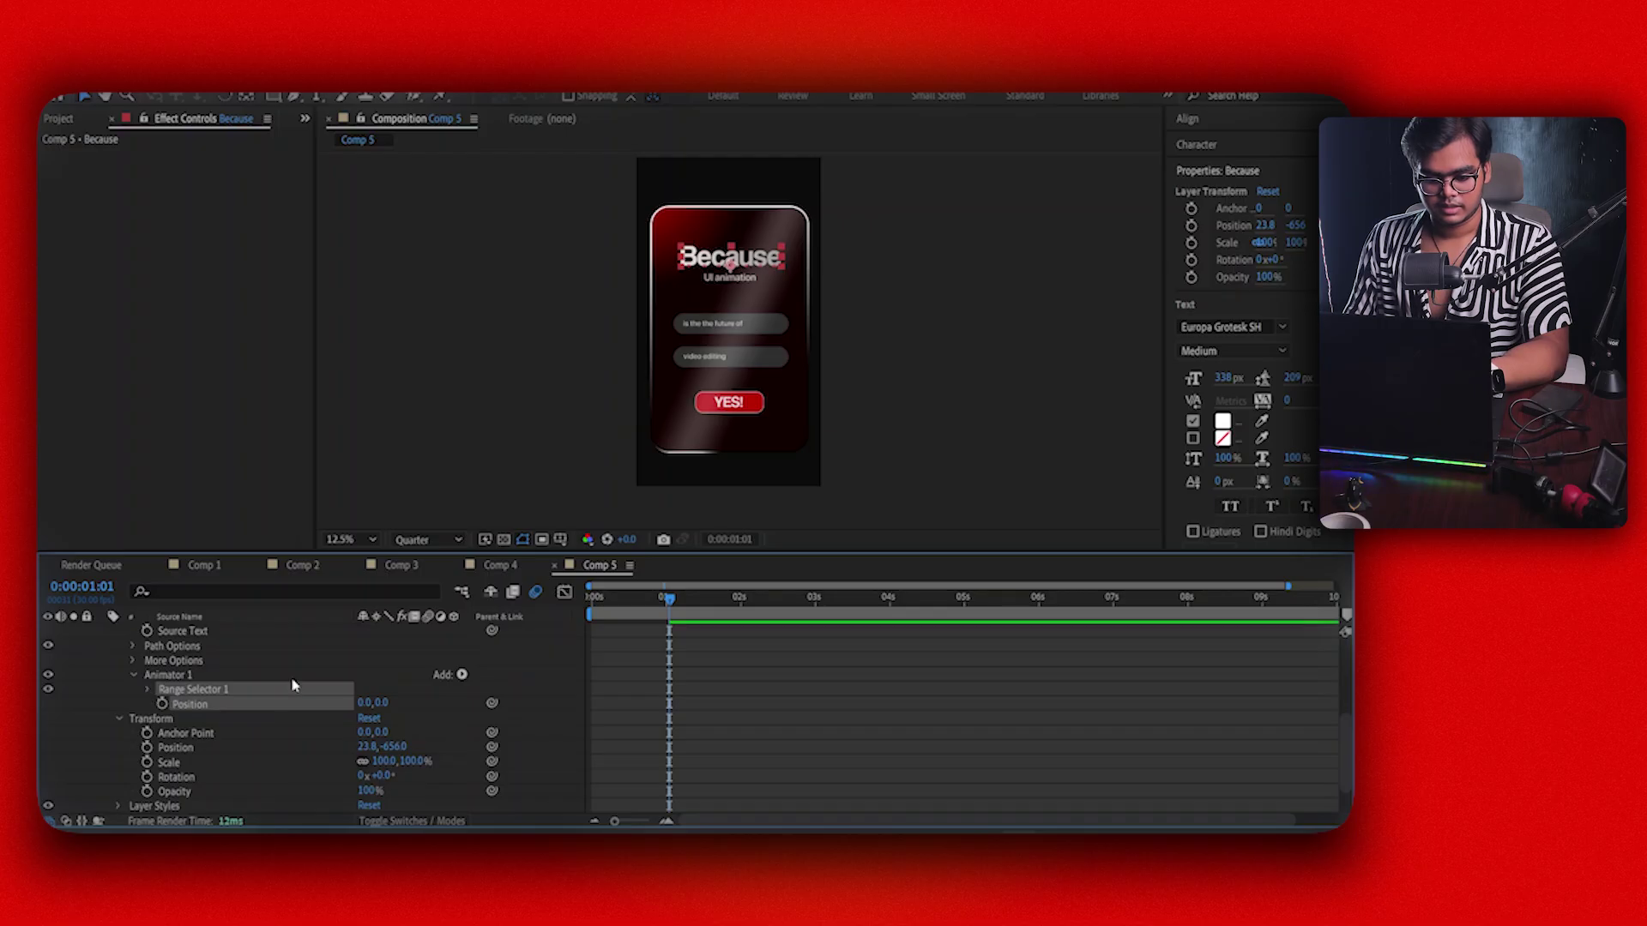
pyautogui.click(461, 675)
pyautogui.moveTo(507, 680)
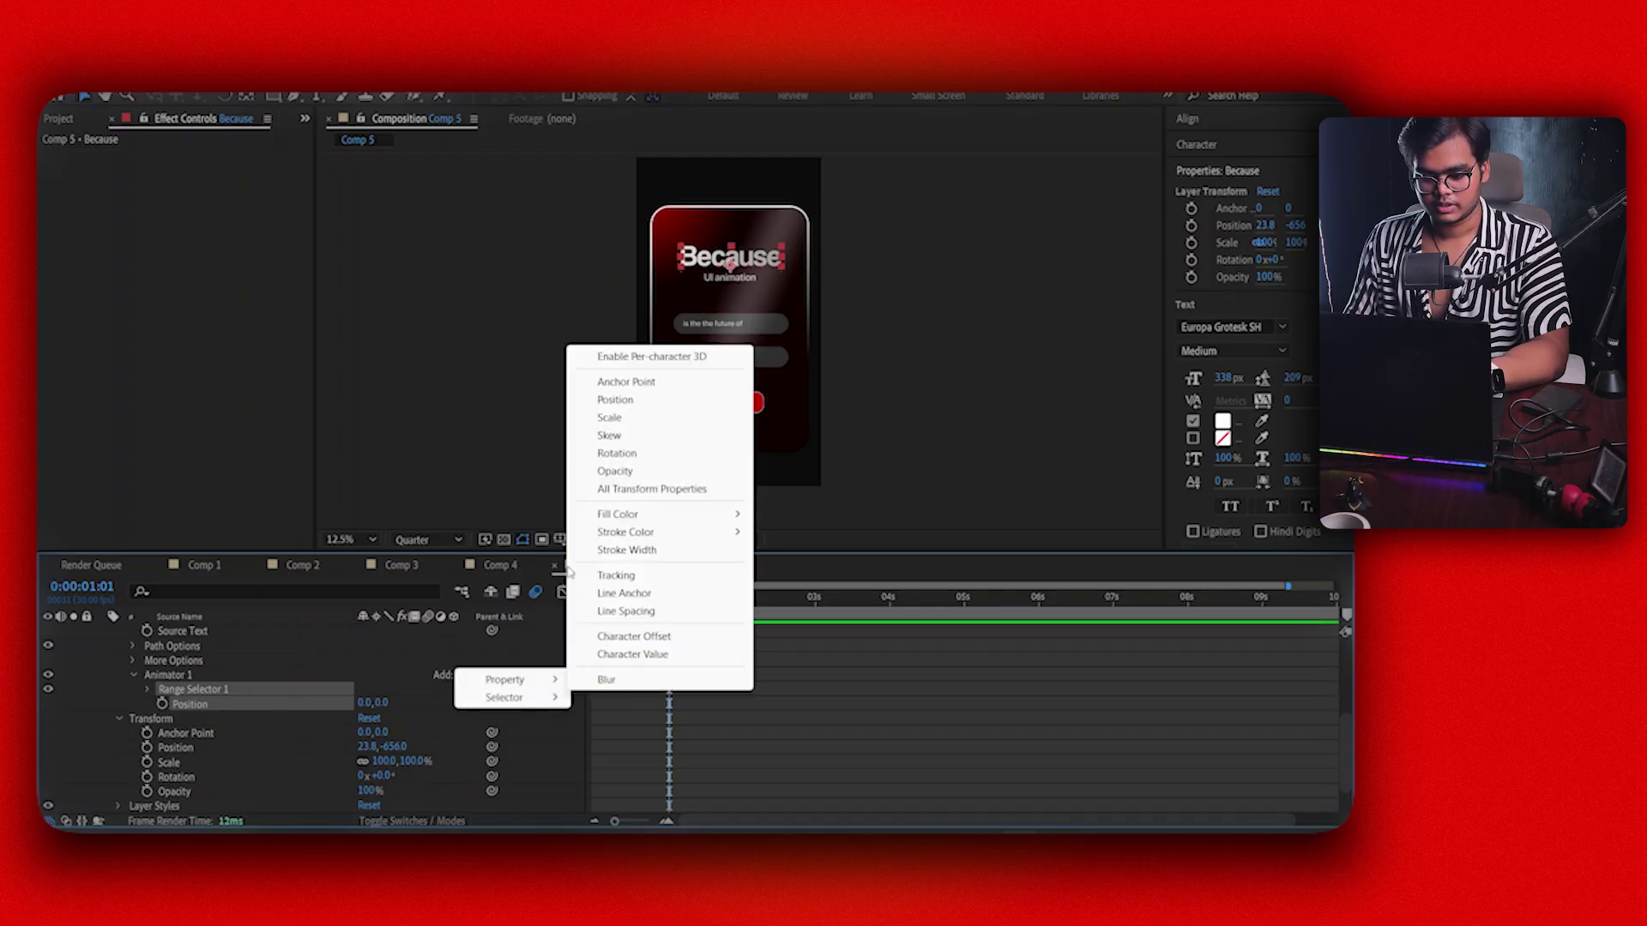
pyautogui.click(614, 471)
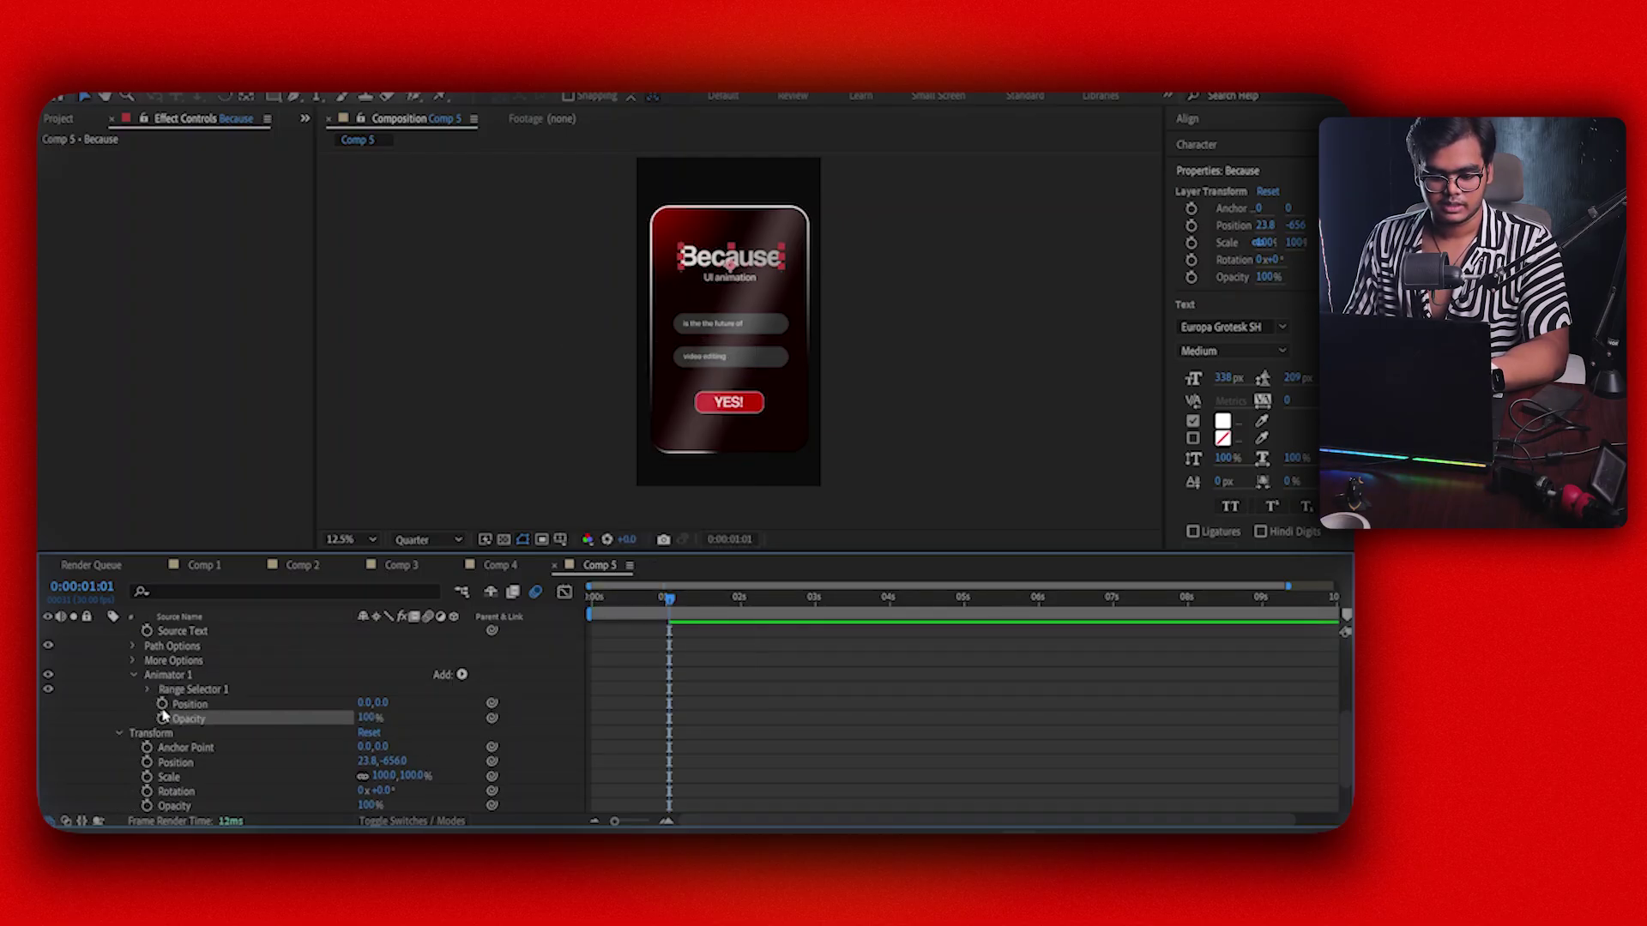
# Set the text animator's Position to 0, 179 and its Opacity to 0%
pyautogui.click(118, 733)
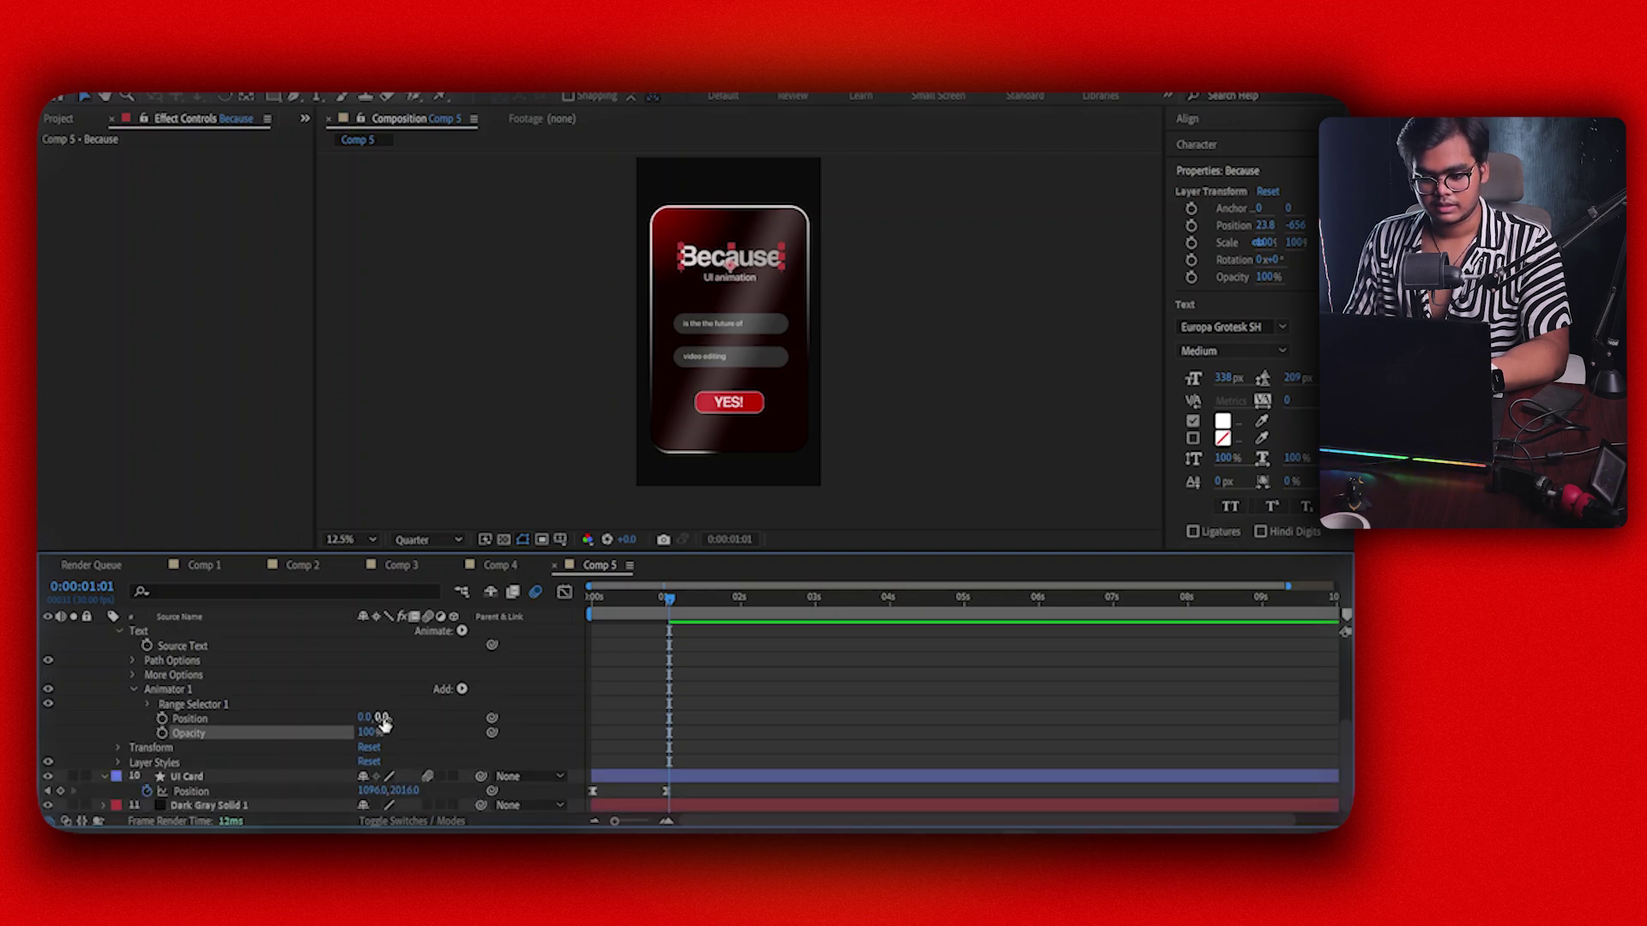
pyautogui.moveTo(381, 718); pyautogui.dragTo(549, 710)
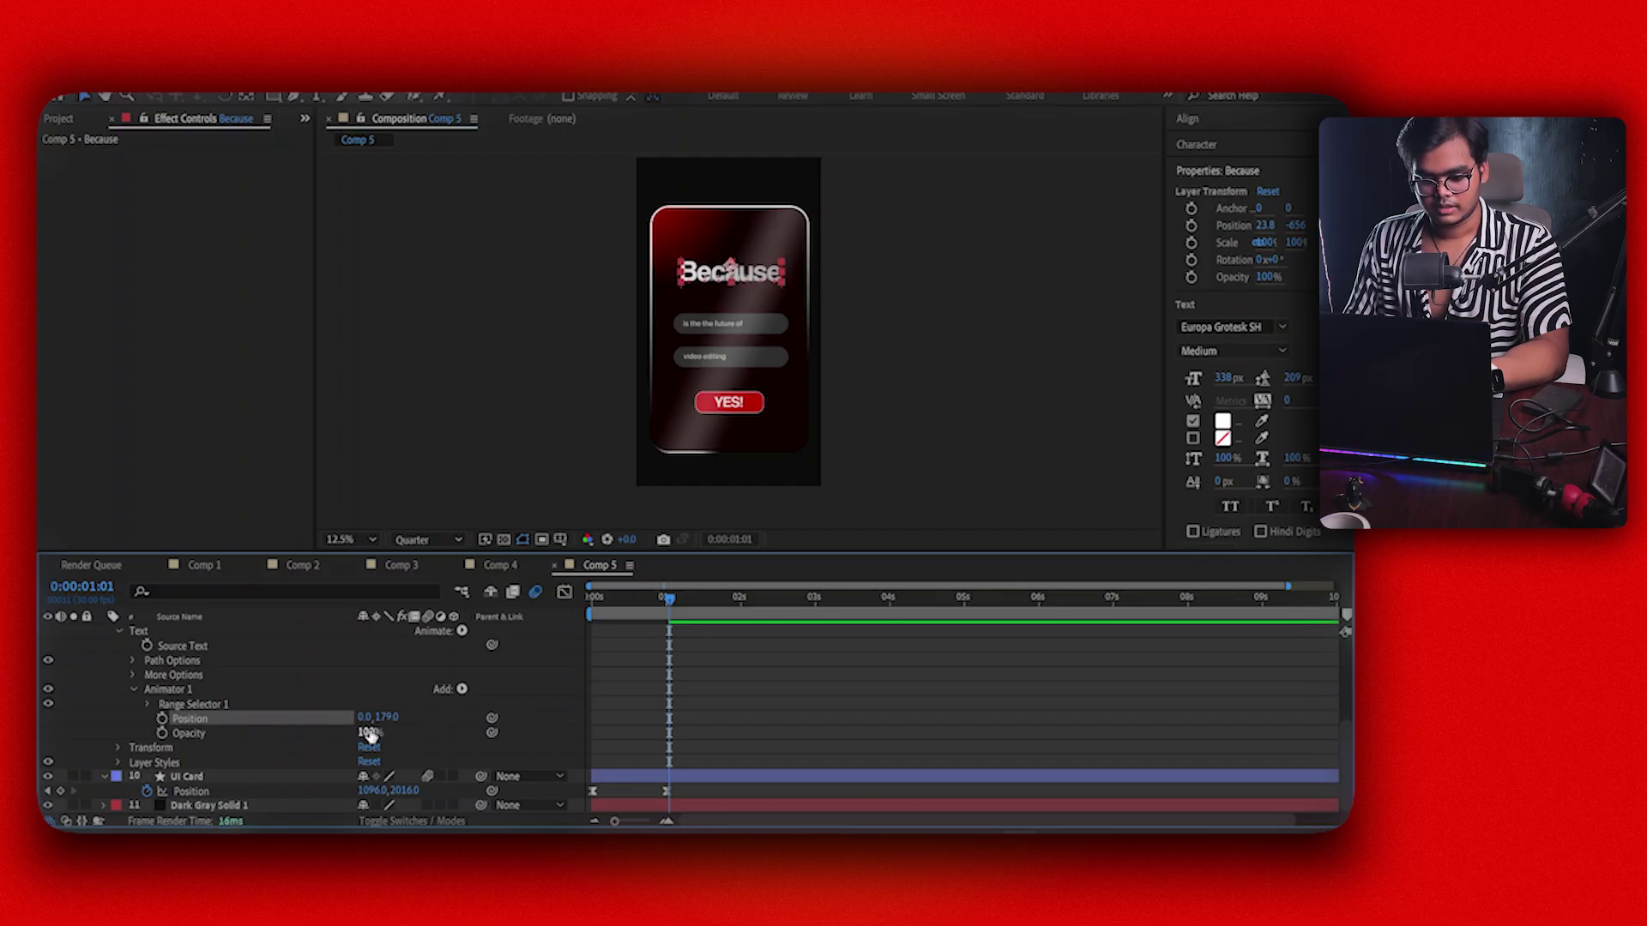
pyautogui.moveTo(358, 736); pyautogui.dragTo(171, 729)
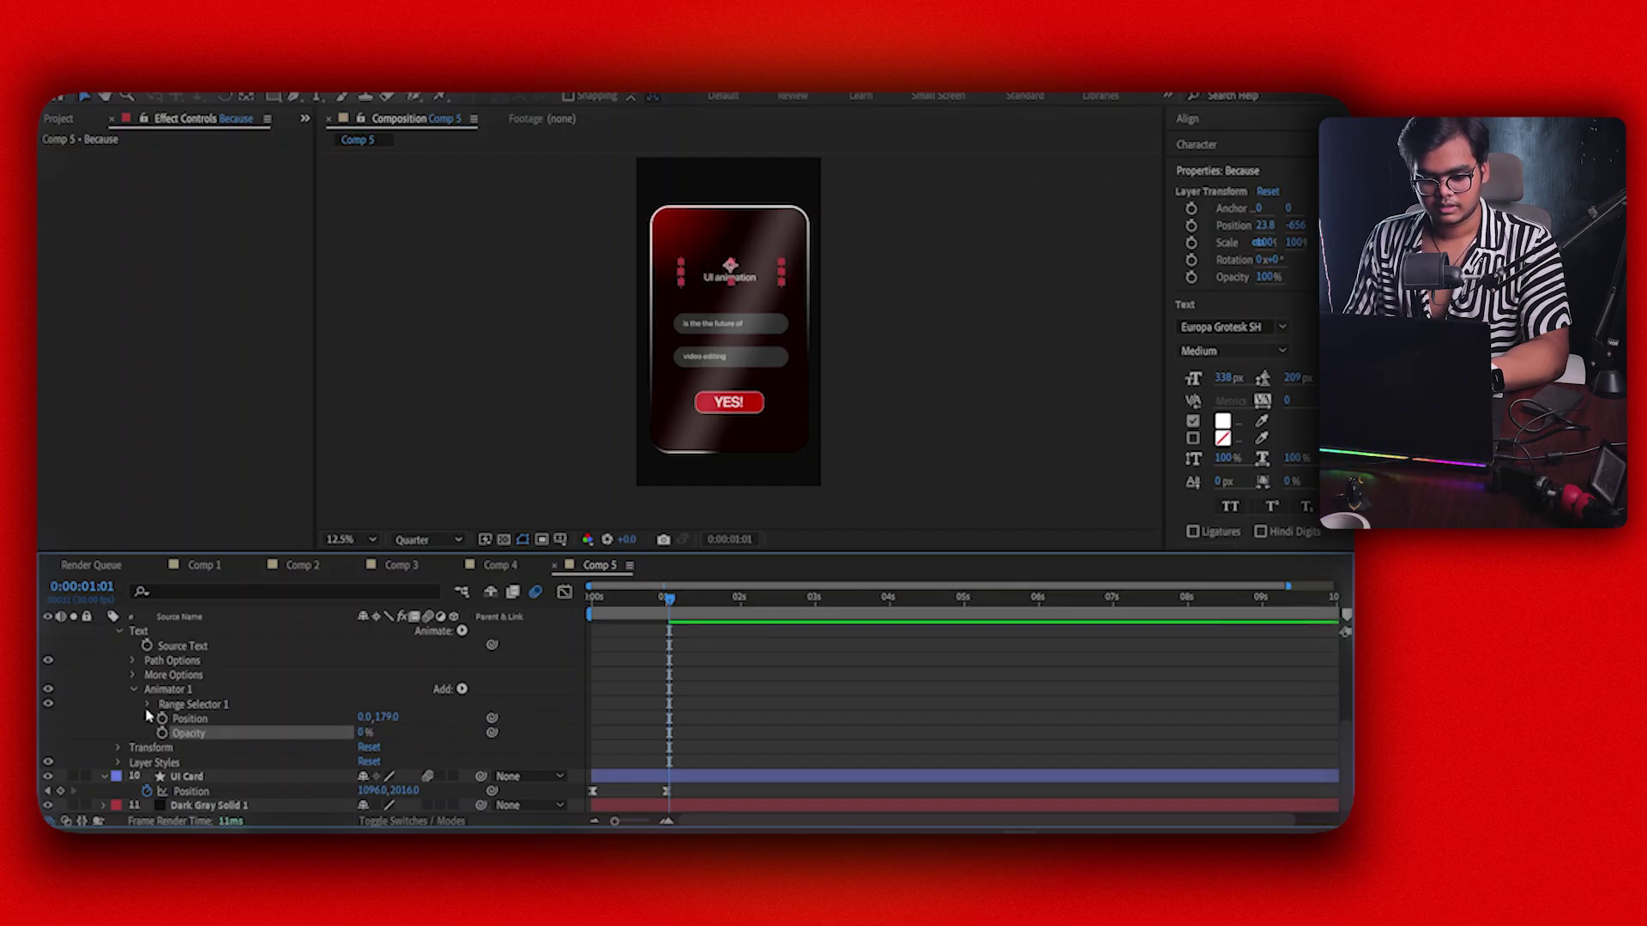
# Examine the range selector's Advanced settings and its Based On options for the Because text animator
pyautogui.click(149, 705)
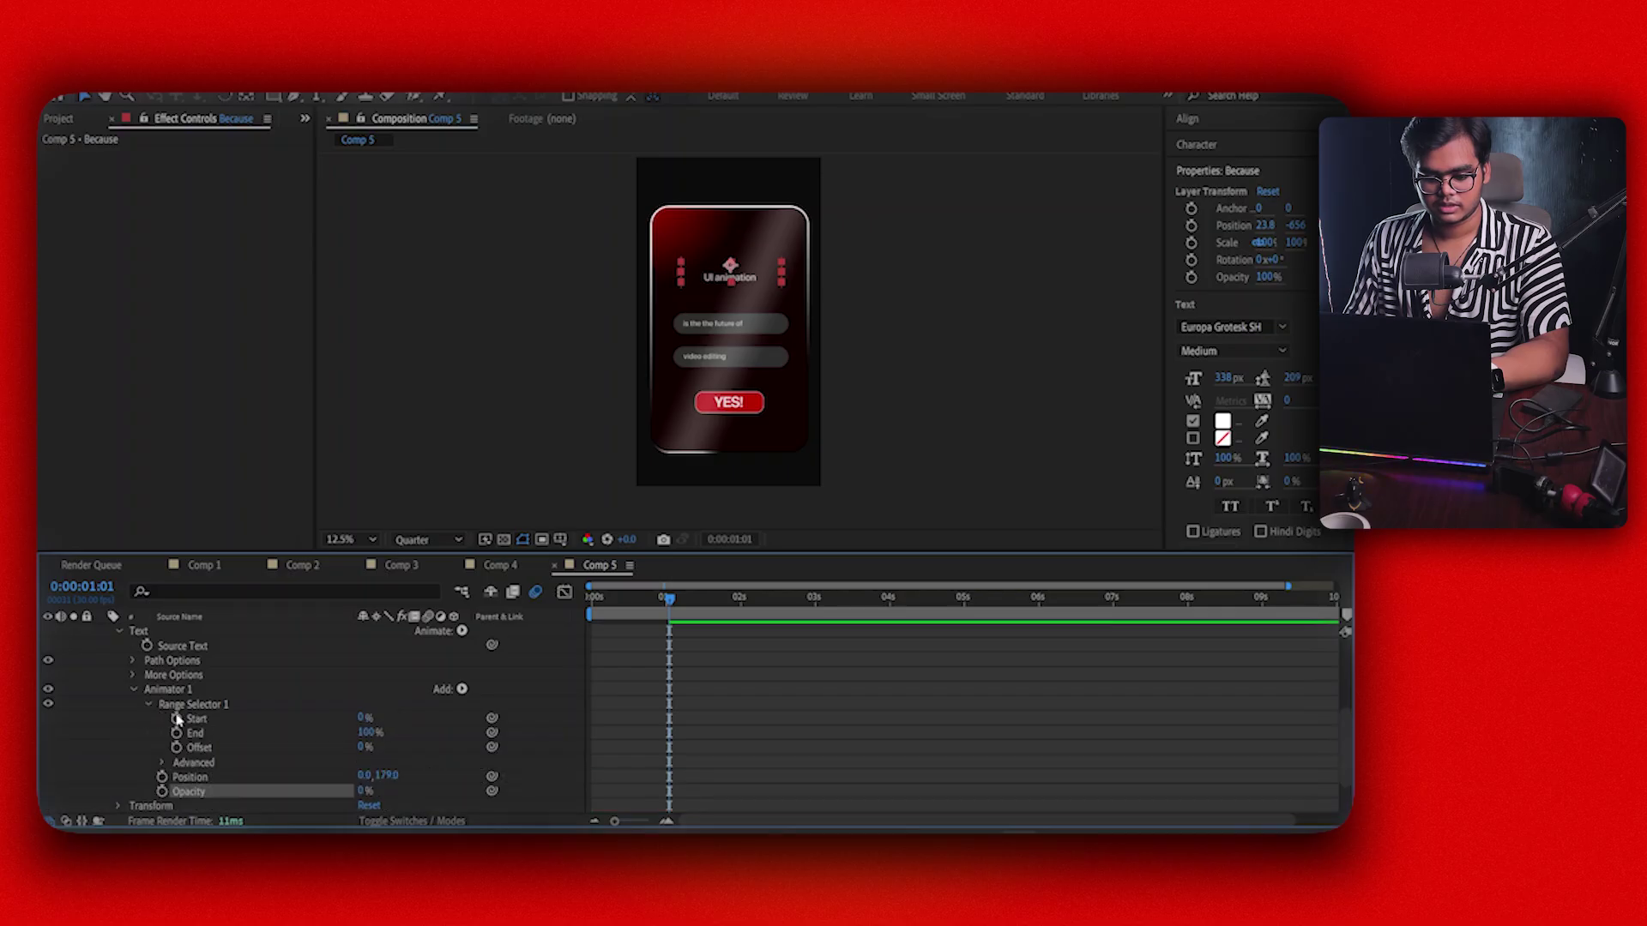
pyautogui.click(161, 763)
pyautogui.scroll(-2, 163, 767)
pyautogui.scroll(-1, 268, 718)
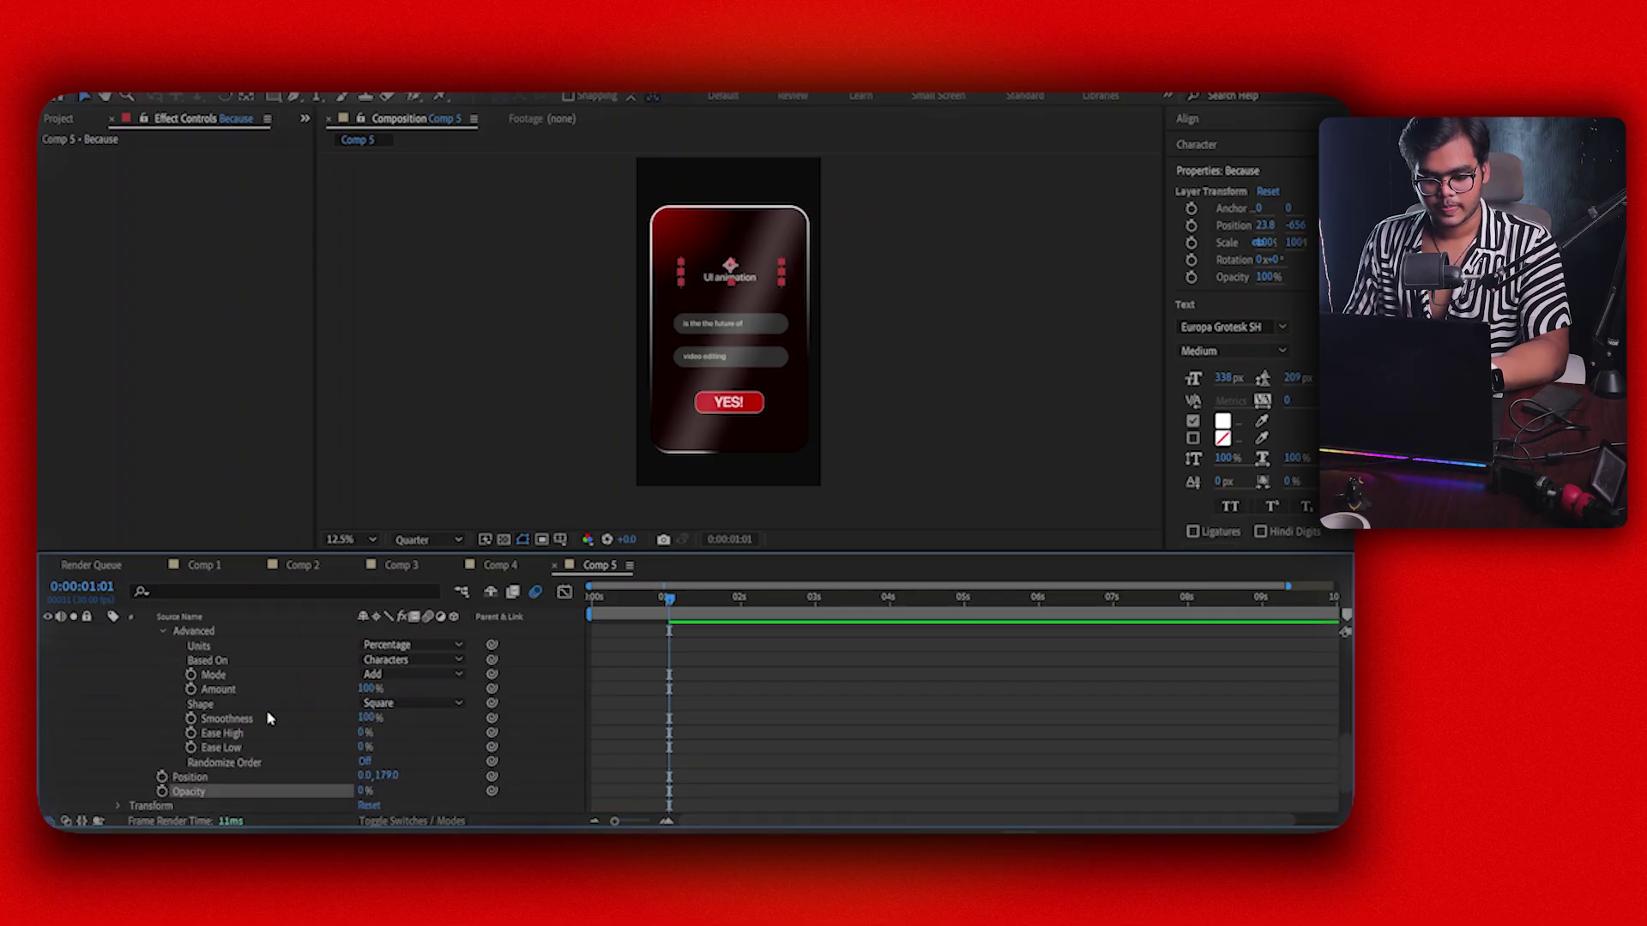
pyautogui.click(412, 662)
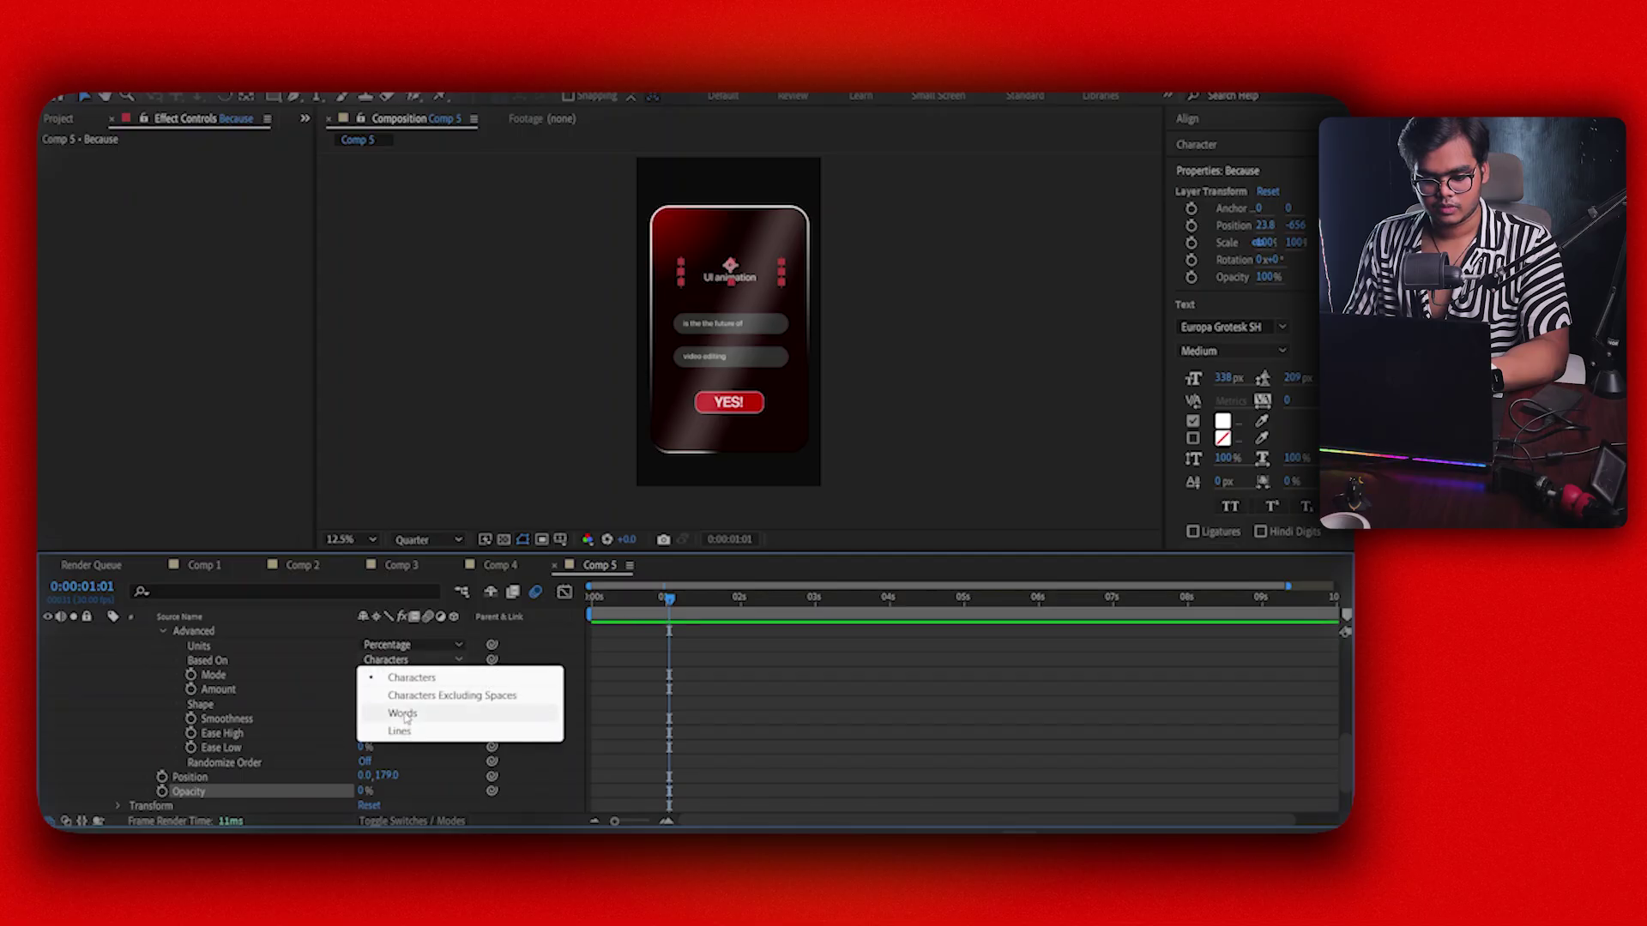
pyautogui.click(275, 676)
pyautogui.scroll(3, 307, 689)
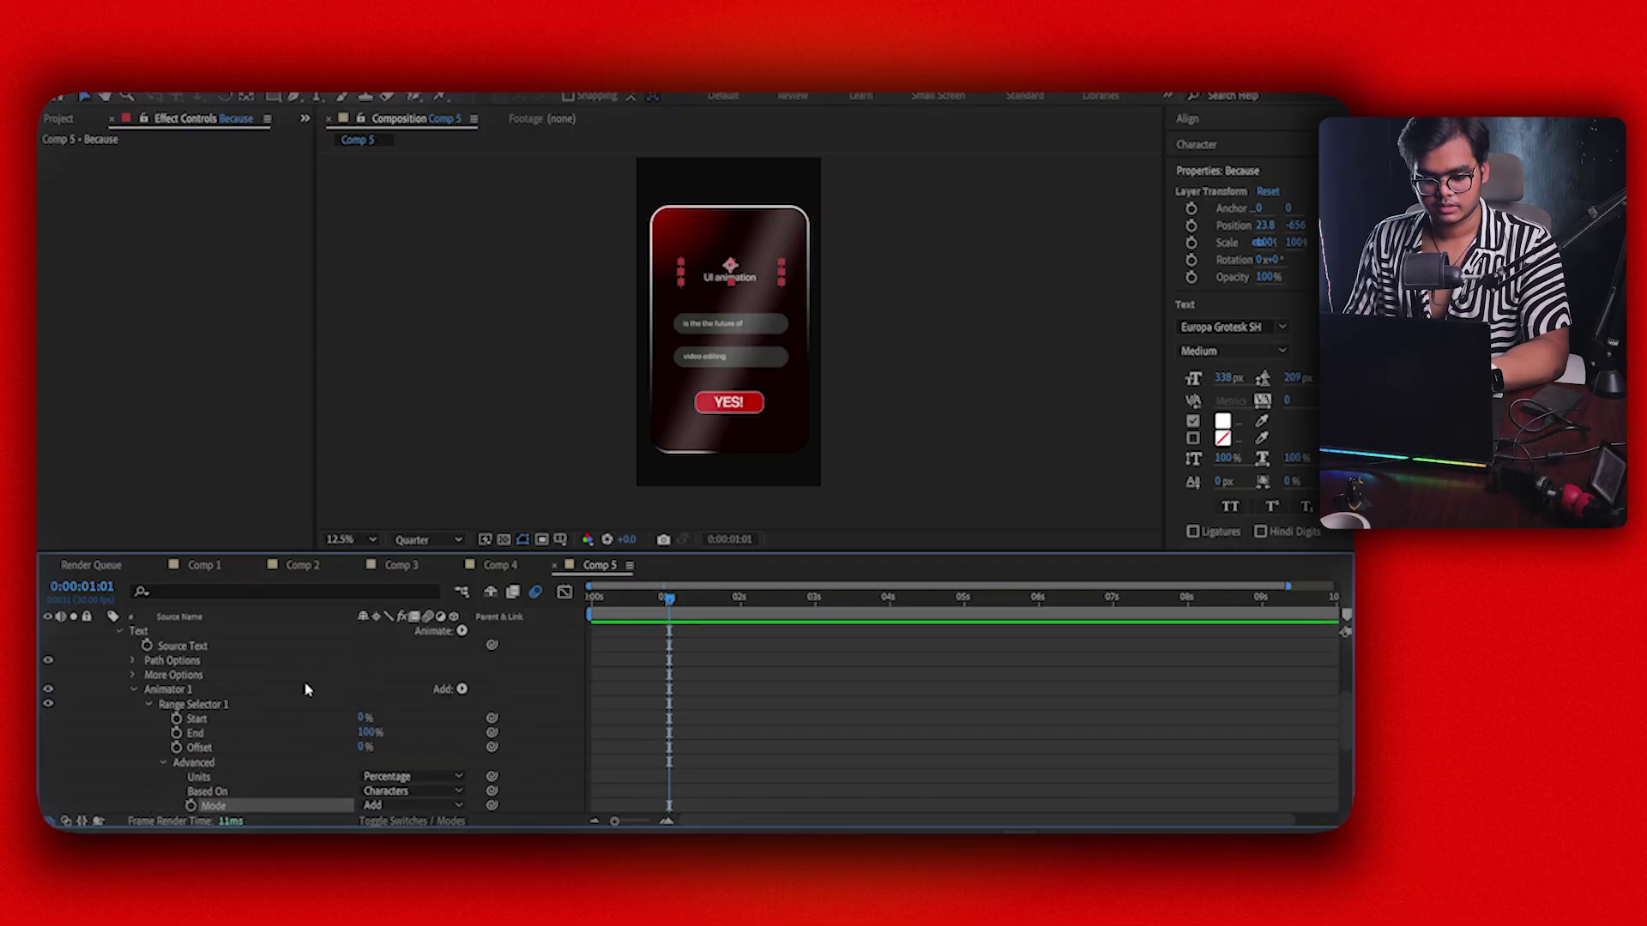
# Try a range selector Offset of 100% on the Because text, and undo it
pyautogui.scroll(-1, 317, 701)
pyautogui.moveTo(363, 703); pyautogui.dragTo(466, 703)
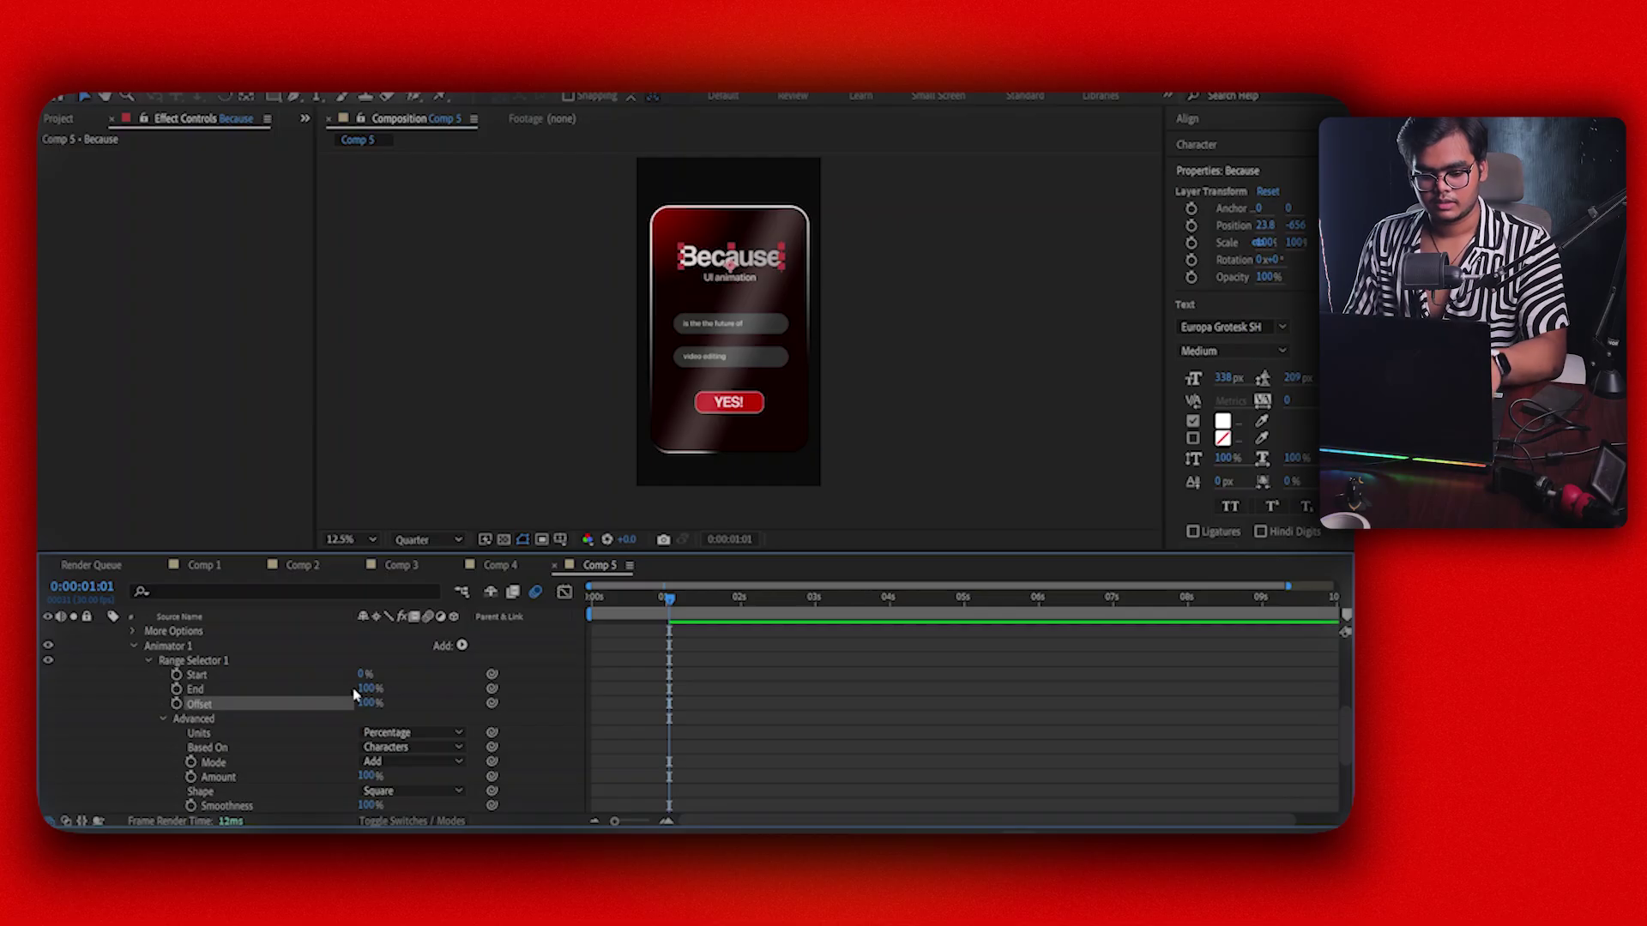
pyautogui.hotkey('ctrl', 'z')
pyautogui.scroll(-2, 356, 697)
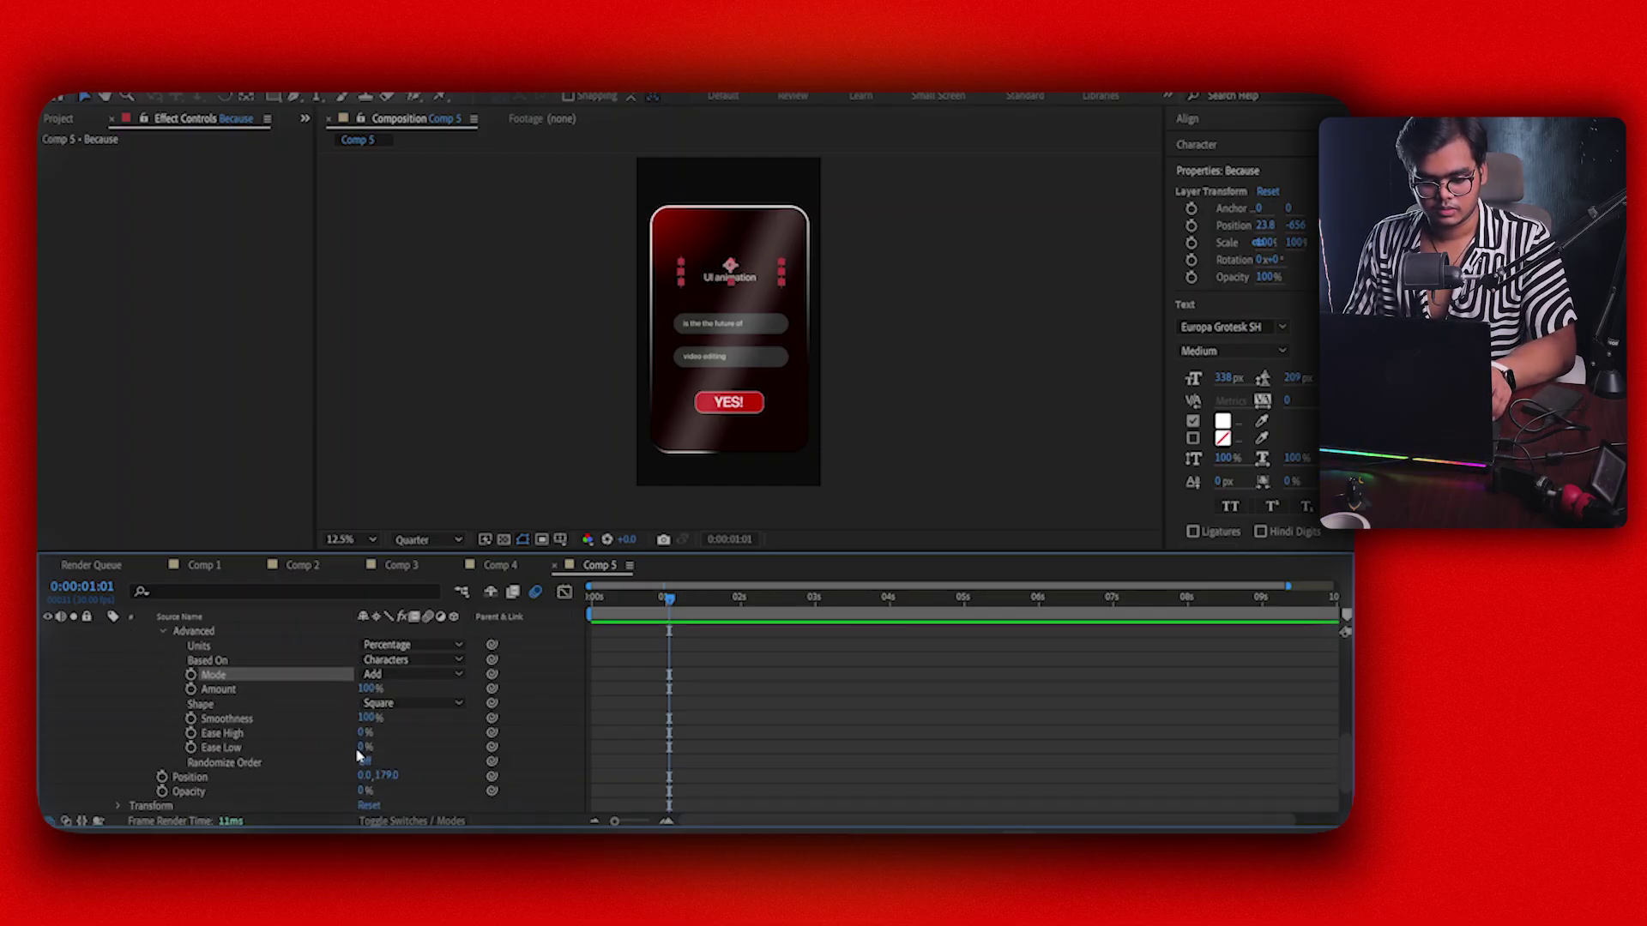
# Start keyframing the range selector's Offset at 0% at 0:00:01:01 on the Because layer
pyautogui.scroll(4, 290, 725)
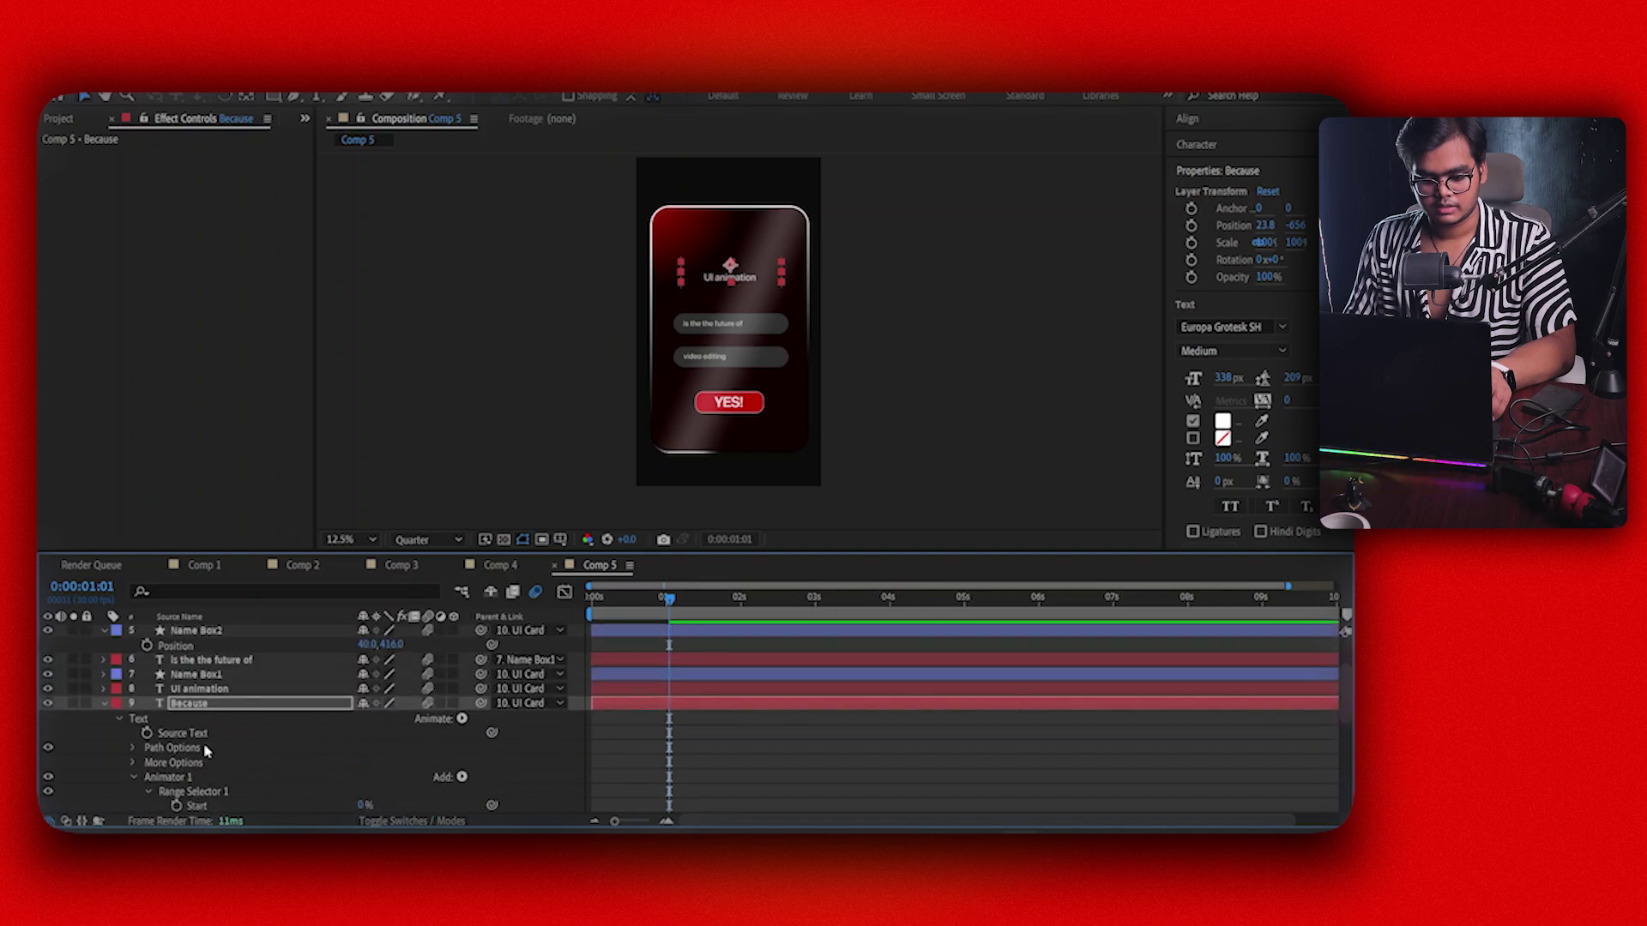
pyautogui.scroll(-2, 206, 751)
pyautogui.click(176, 747)
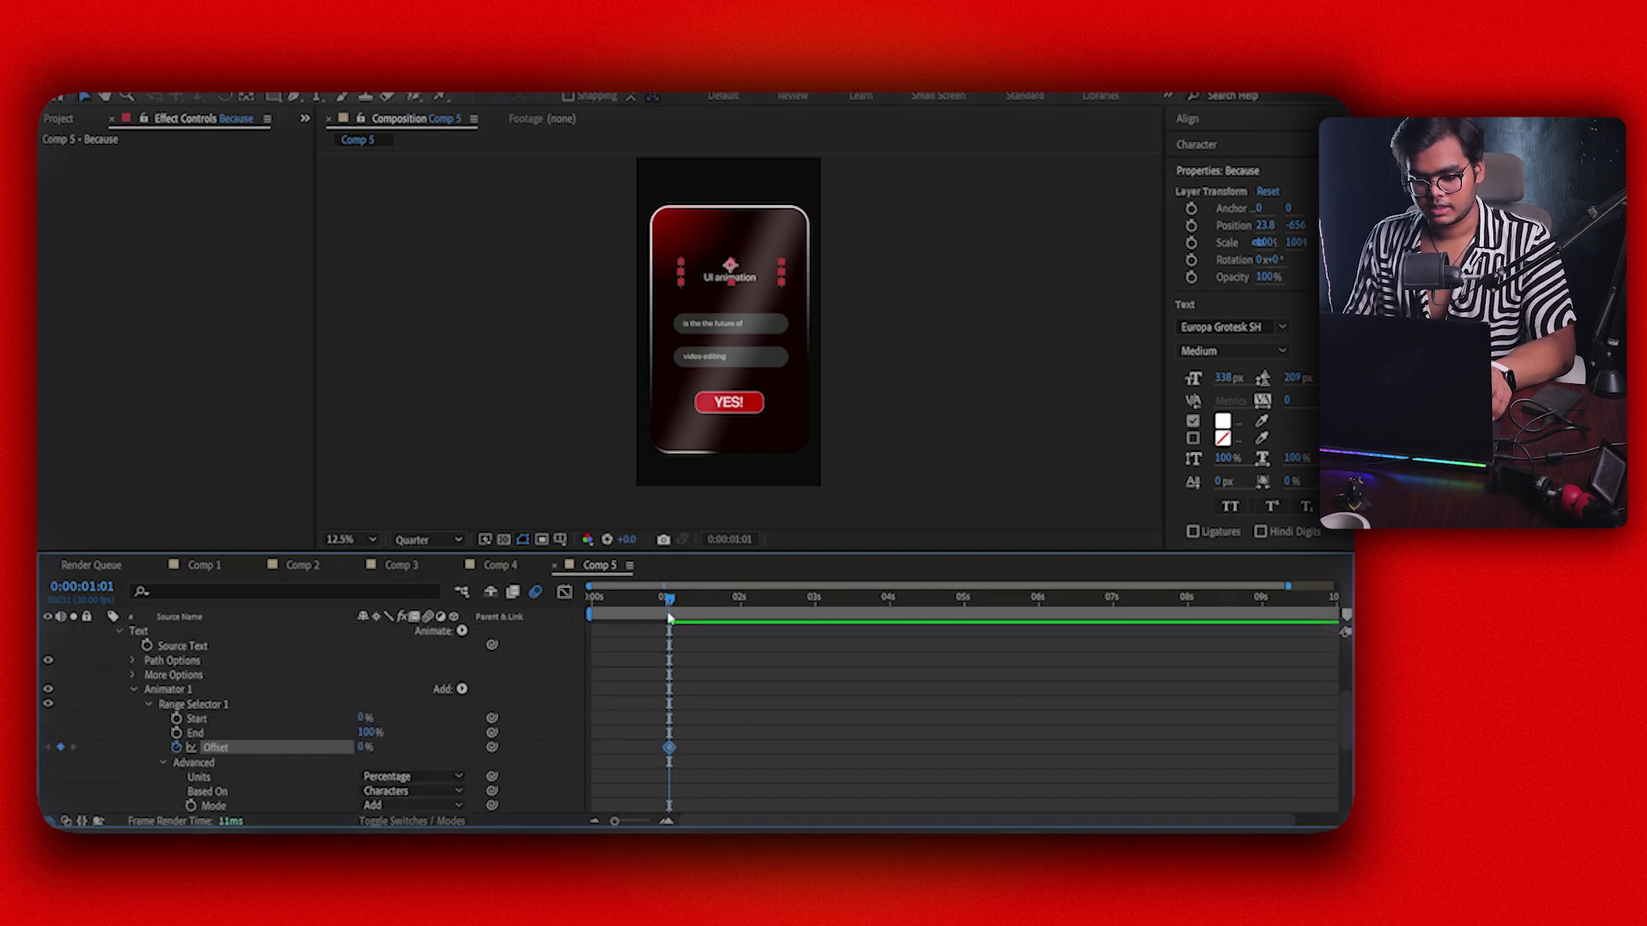
# Keyframe the Because range selector's Offset at 100% at 0:00:01:06 and preview the text reveal
pyautogui.moveTo(673, 603); pyautogui.dragTo(682, 600)
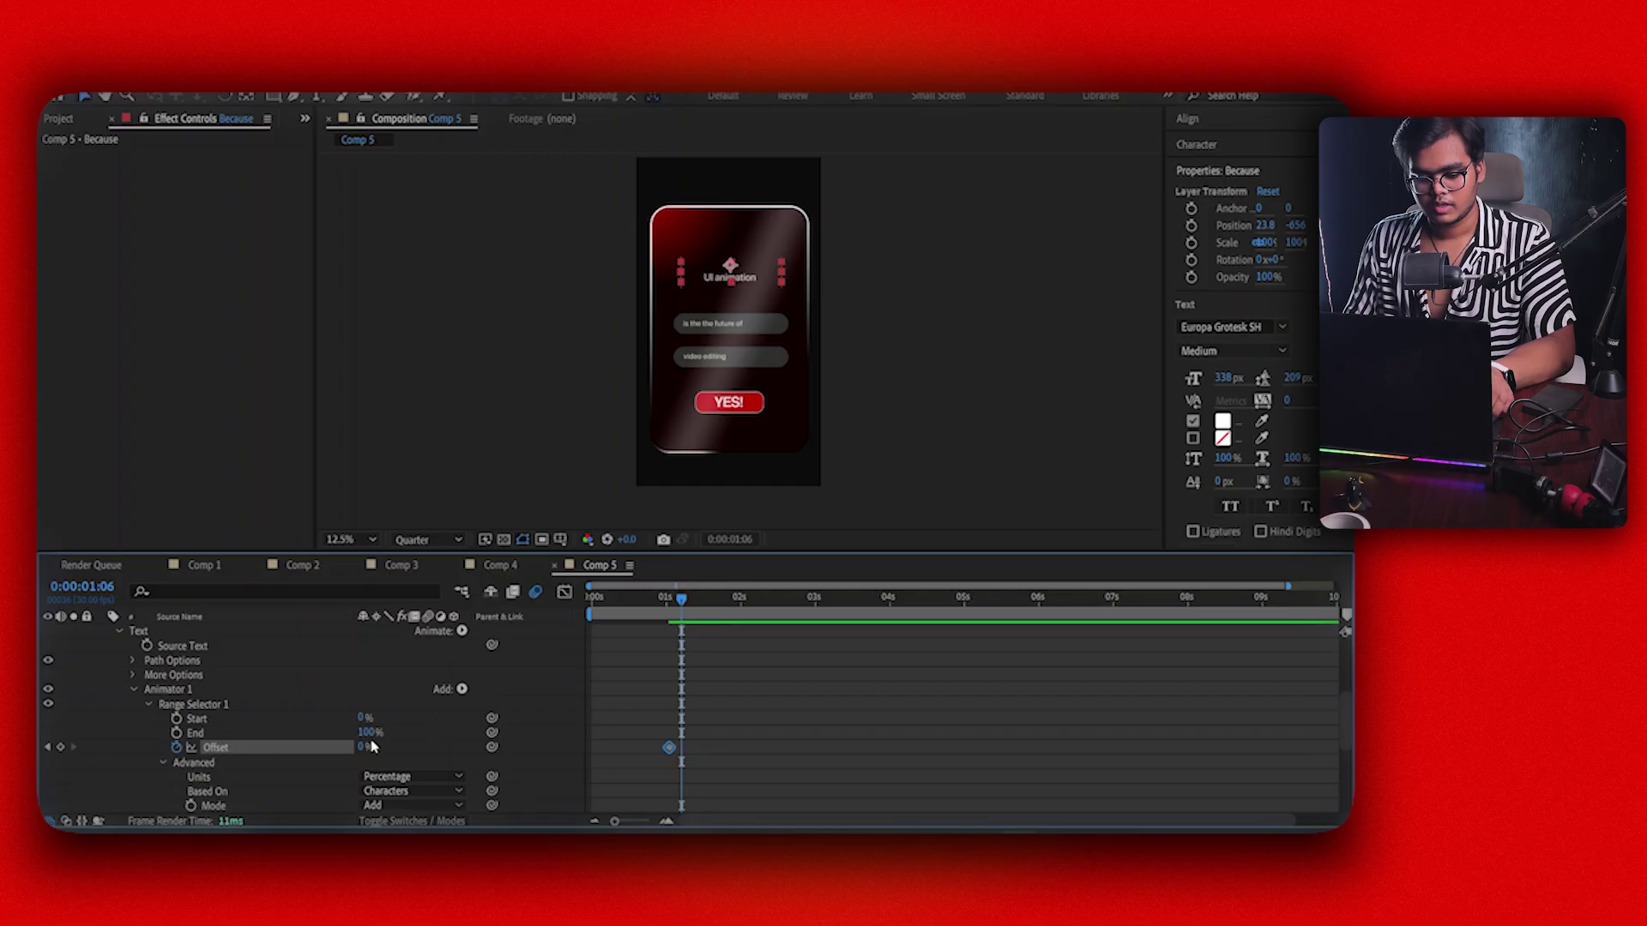
pyautogui.moveTo(365, 748); pyautogui.dragTo(512, 741)
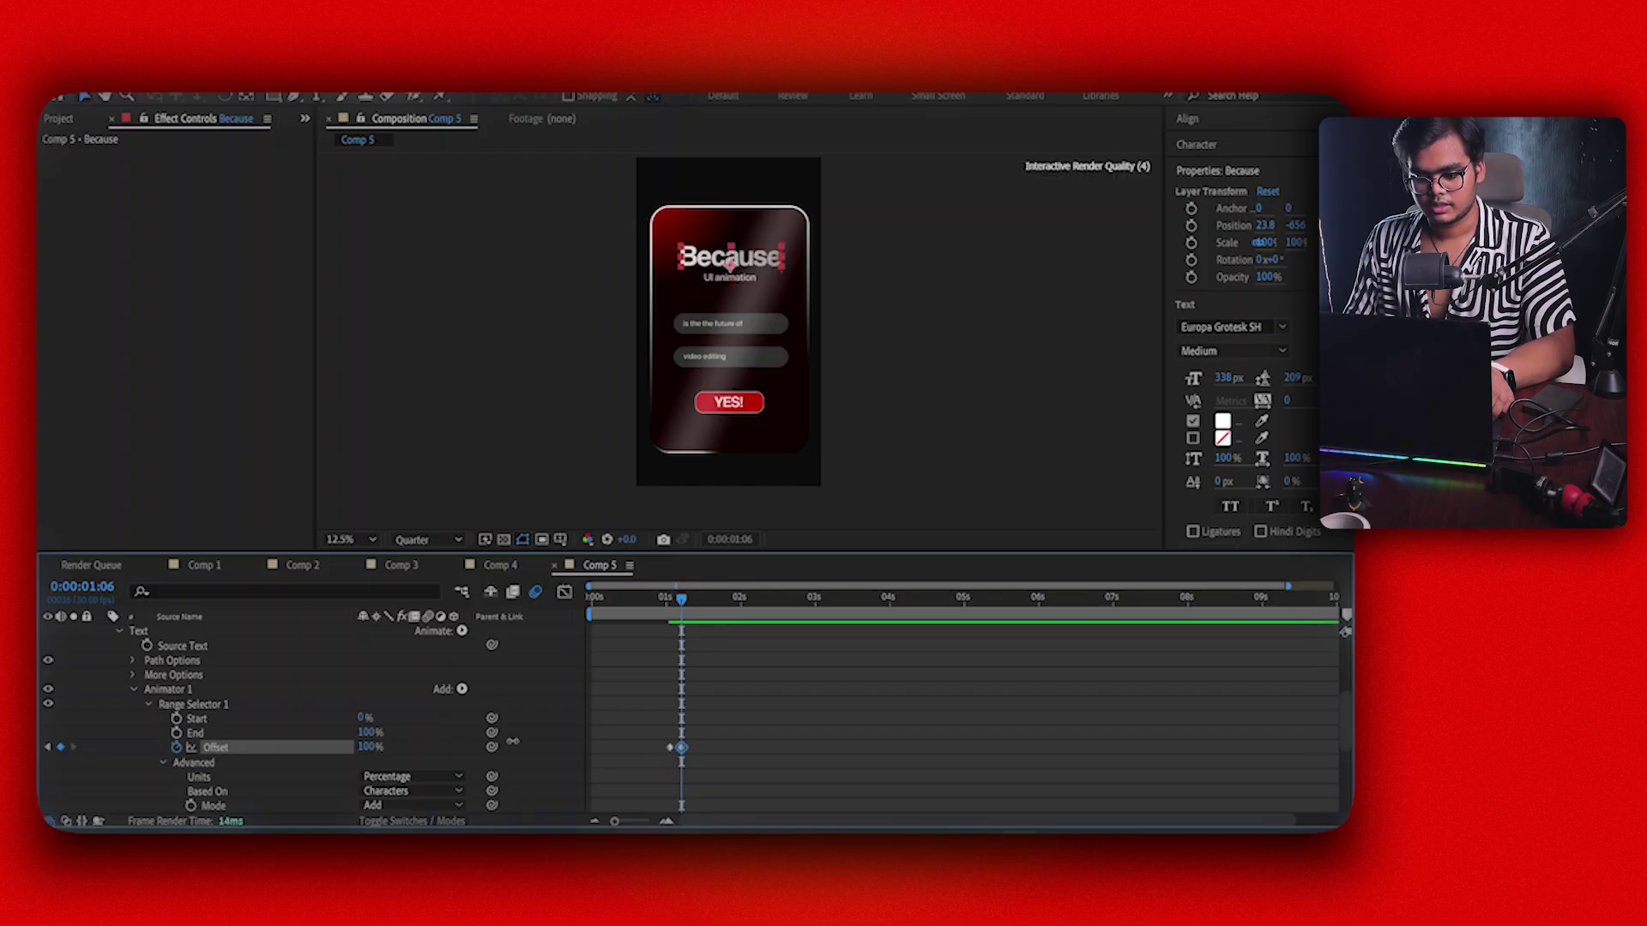
pyautogui.click(706, 700)
pyautogui.moveTo(681, 598); pyautogui.dragTo(659, 598)
pyautogui.press('space')
pyautogui.click(657, 597)
pyautogui.press('space')
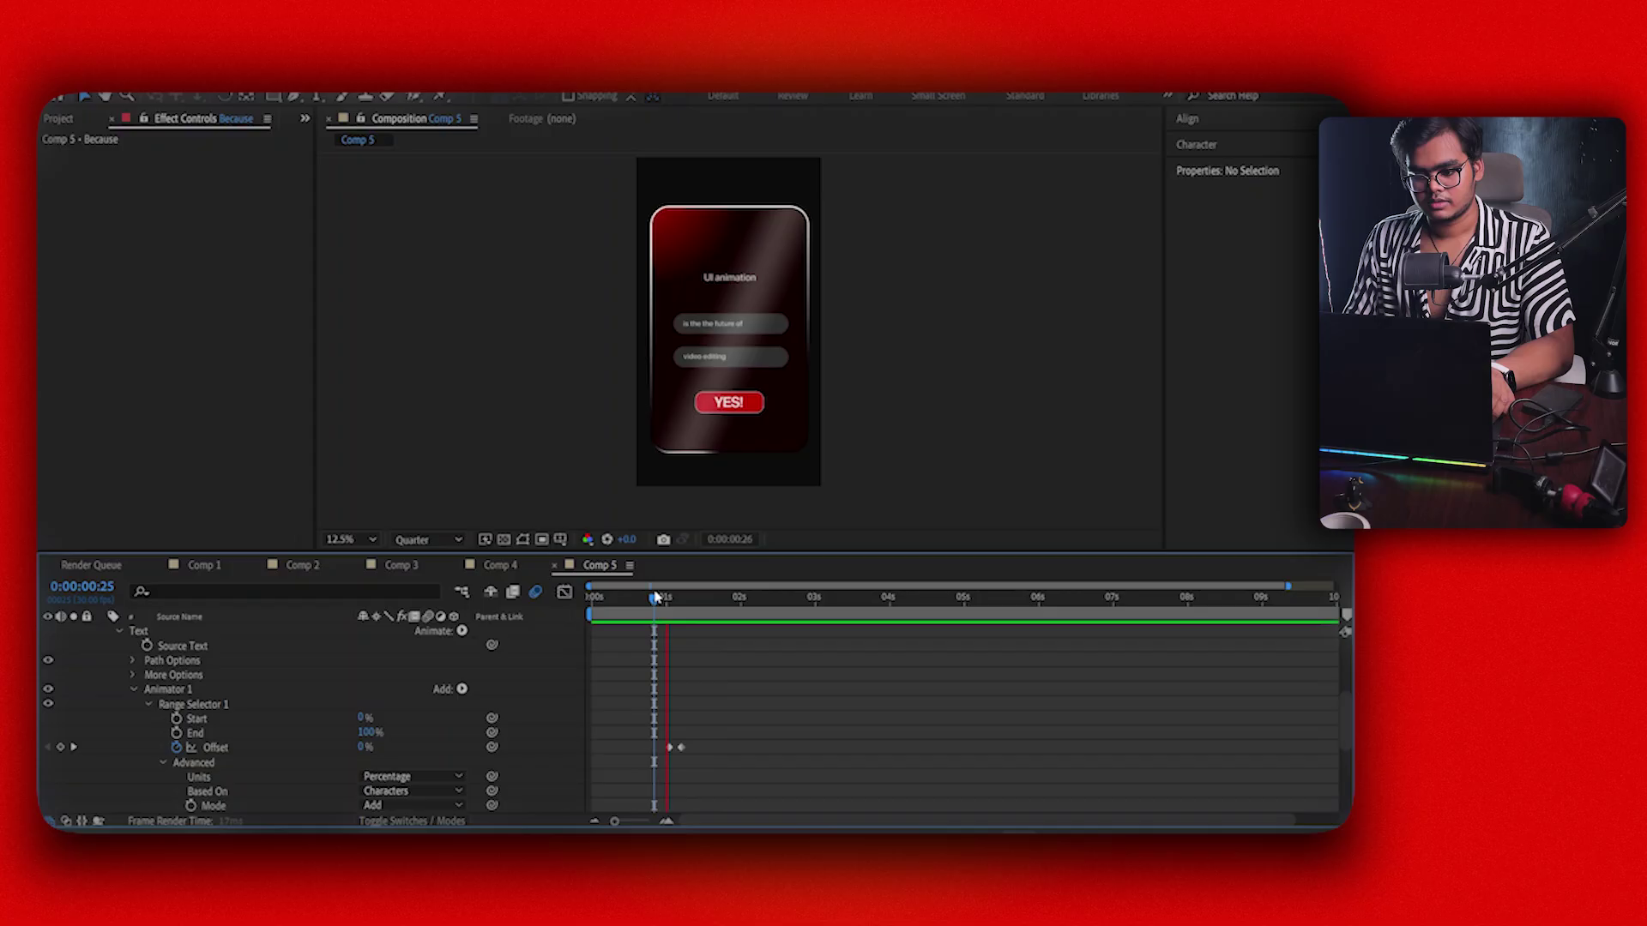
# Spread the Because layer's two Offset keyframes further apart, with the first at 0:00:00:27, and preview the slower reveal
pyautogui.moveTo(681, 747); pyautogui.dragTo(696, 744)
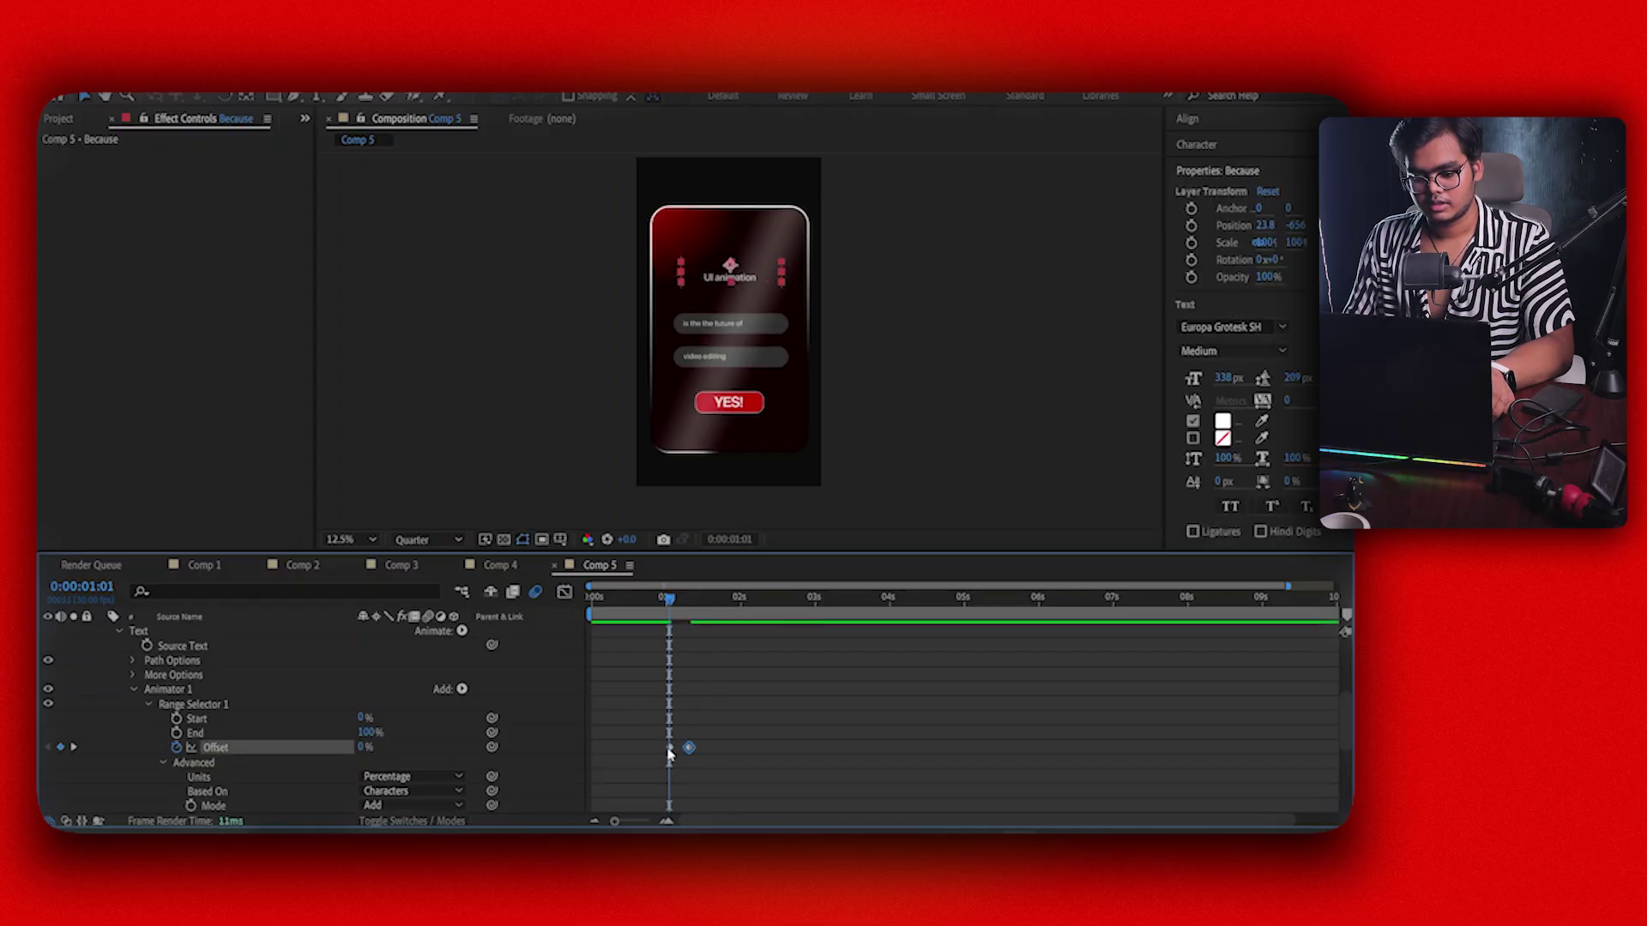
pyautogui.click(654, 632)
pyautogui.click(652, 597)
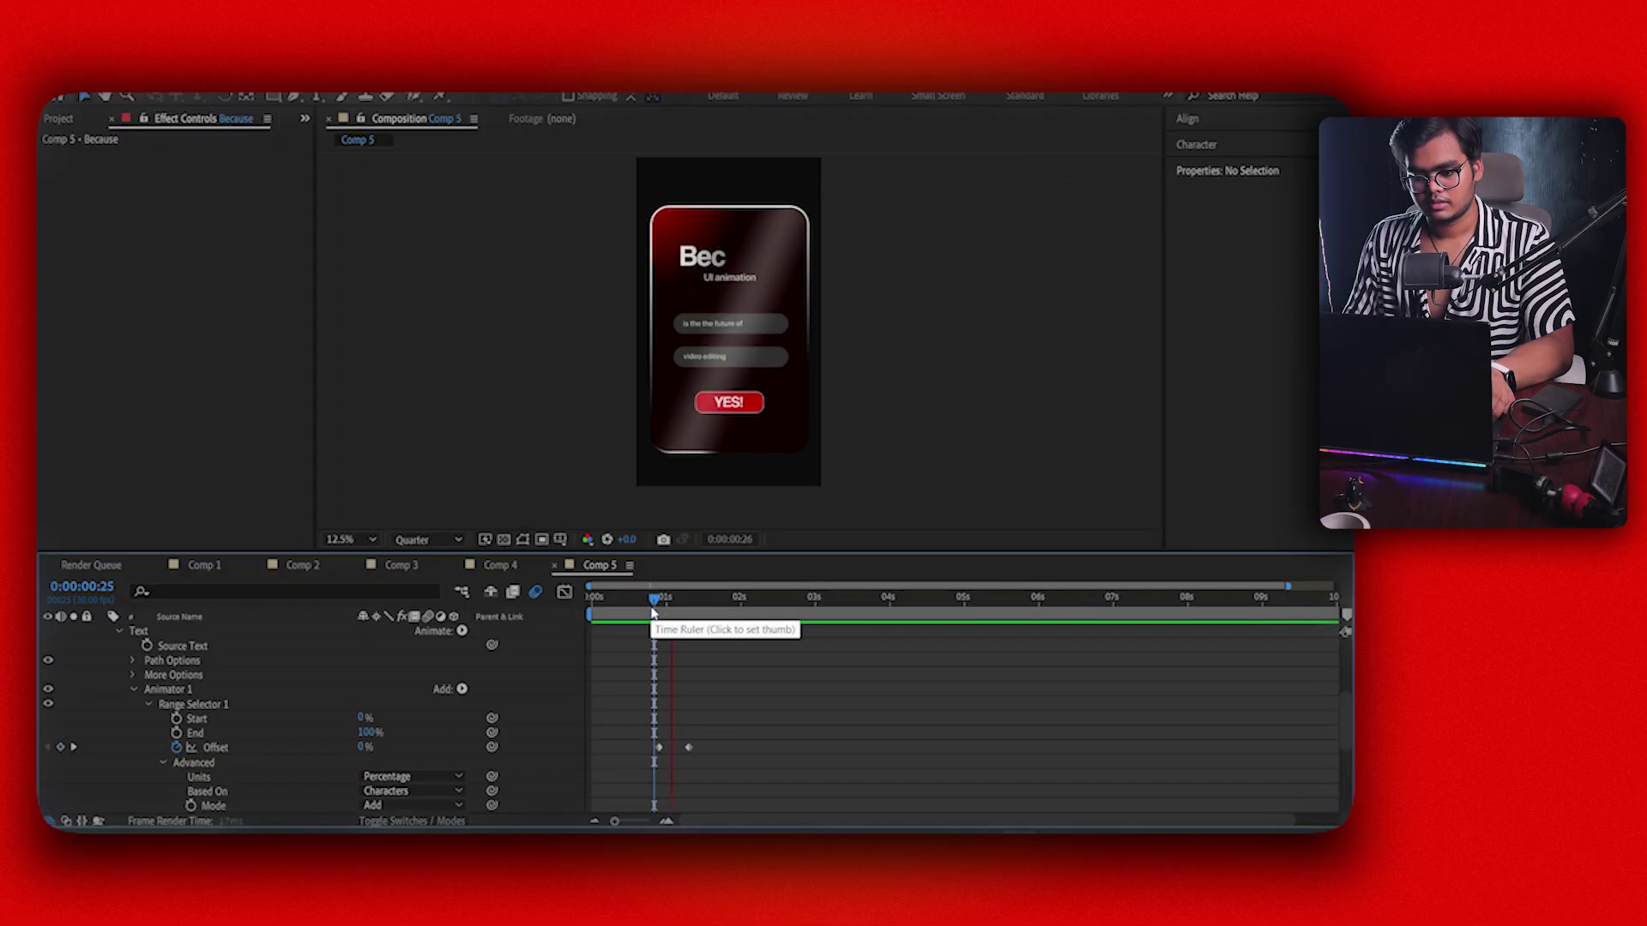
pyautogui.press('space')
pyautogui.moveTo(655, 610); pyautogui.dragTo(661, 628)
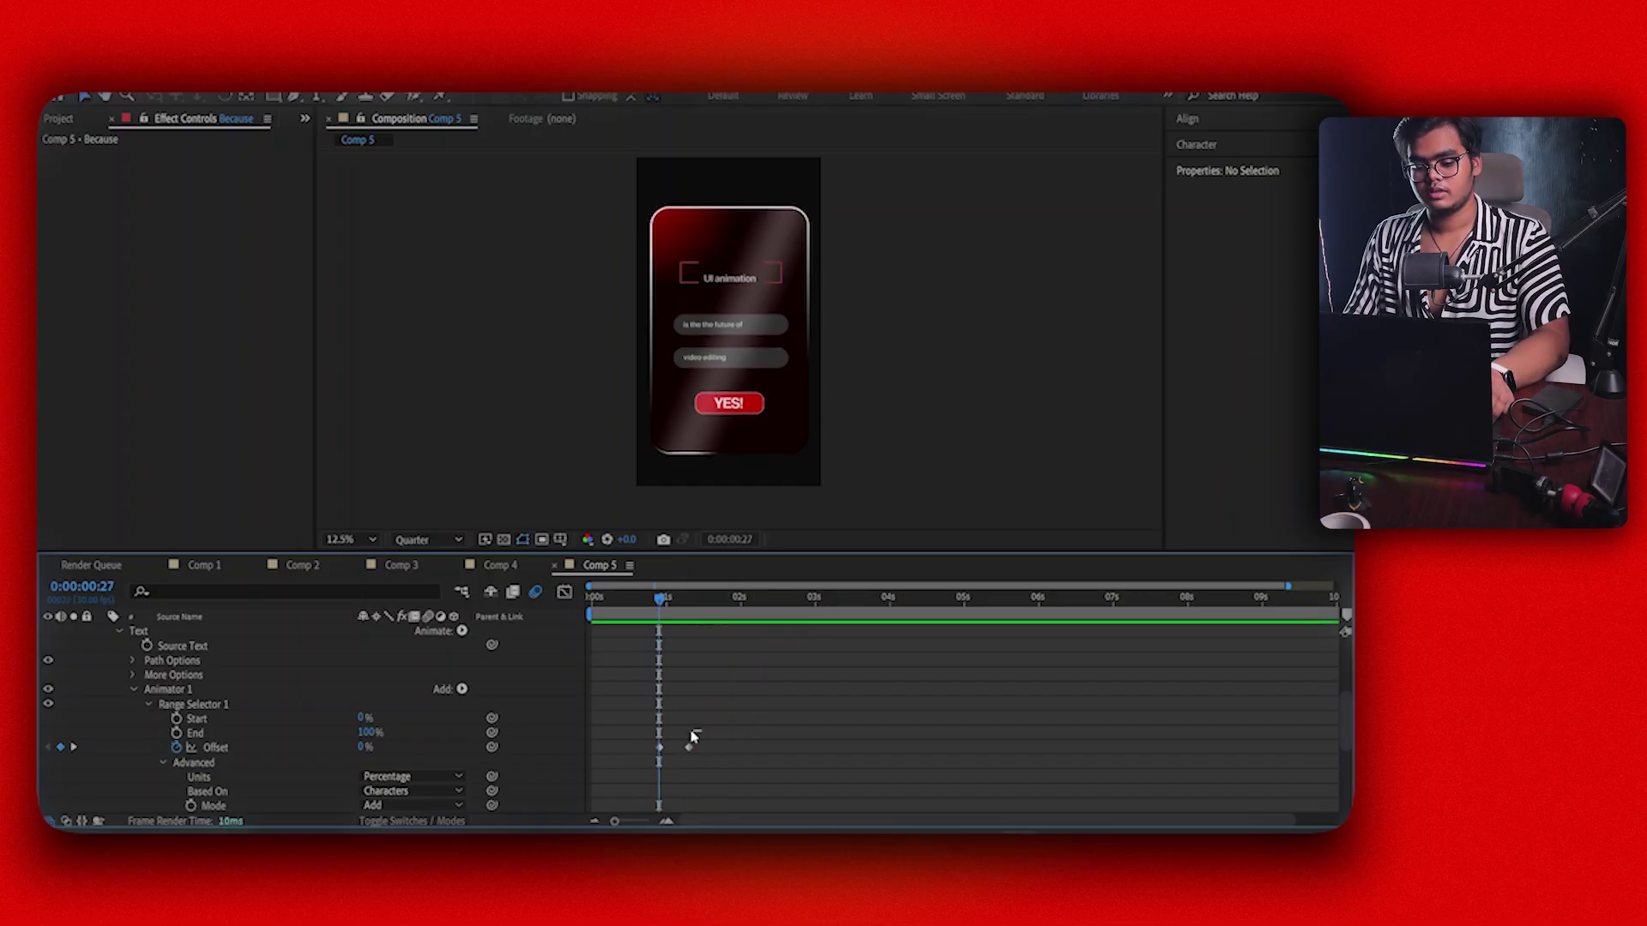
# Apply Easy Ease to both Offset keyframes of the Because layer and play back the reveal
pyautogui.moveTo(691, 731); pyautogui.dragTo(646, 762)
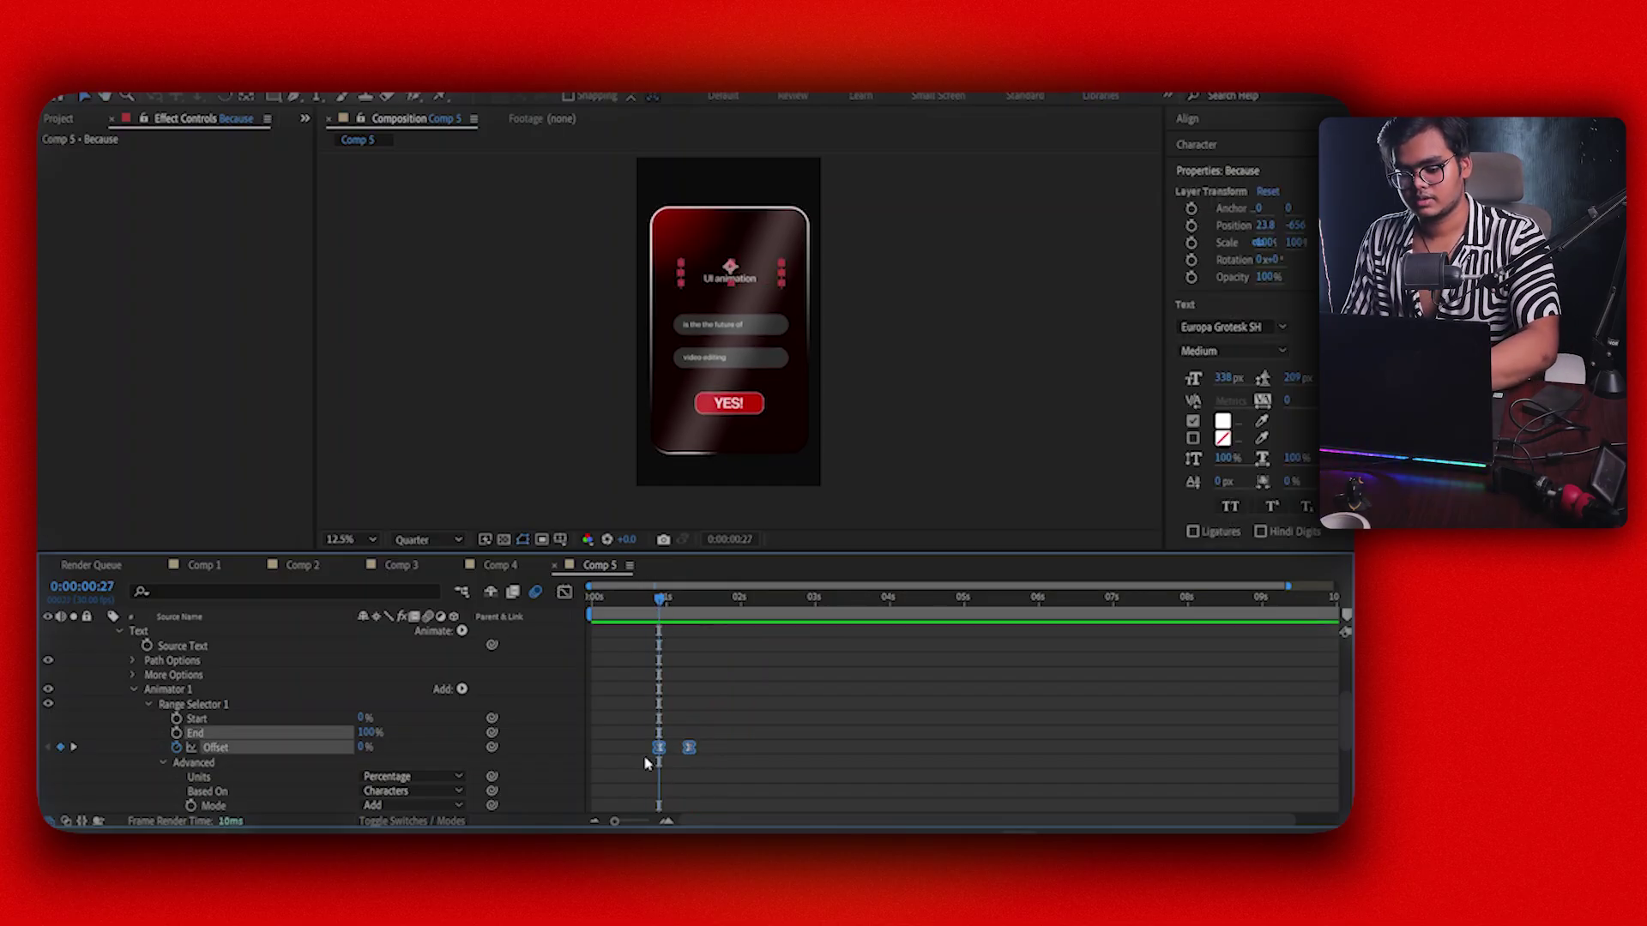
pyautogui.click(645, 759)
pyautogui.press('space')
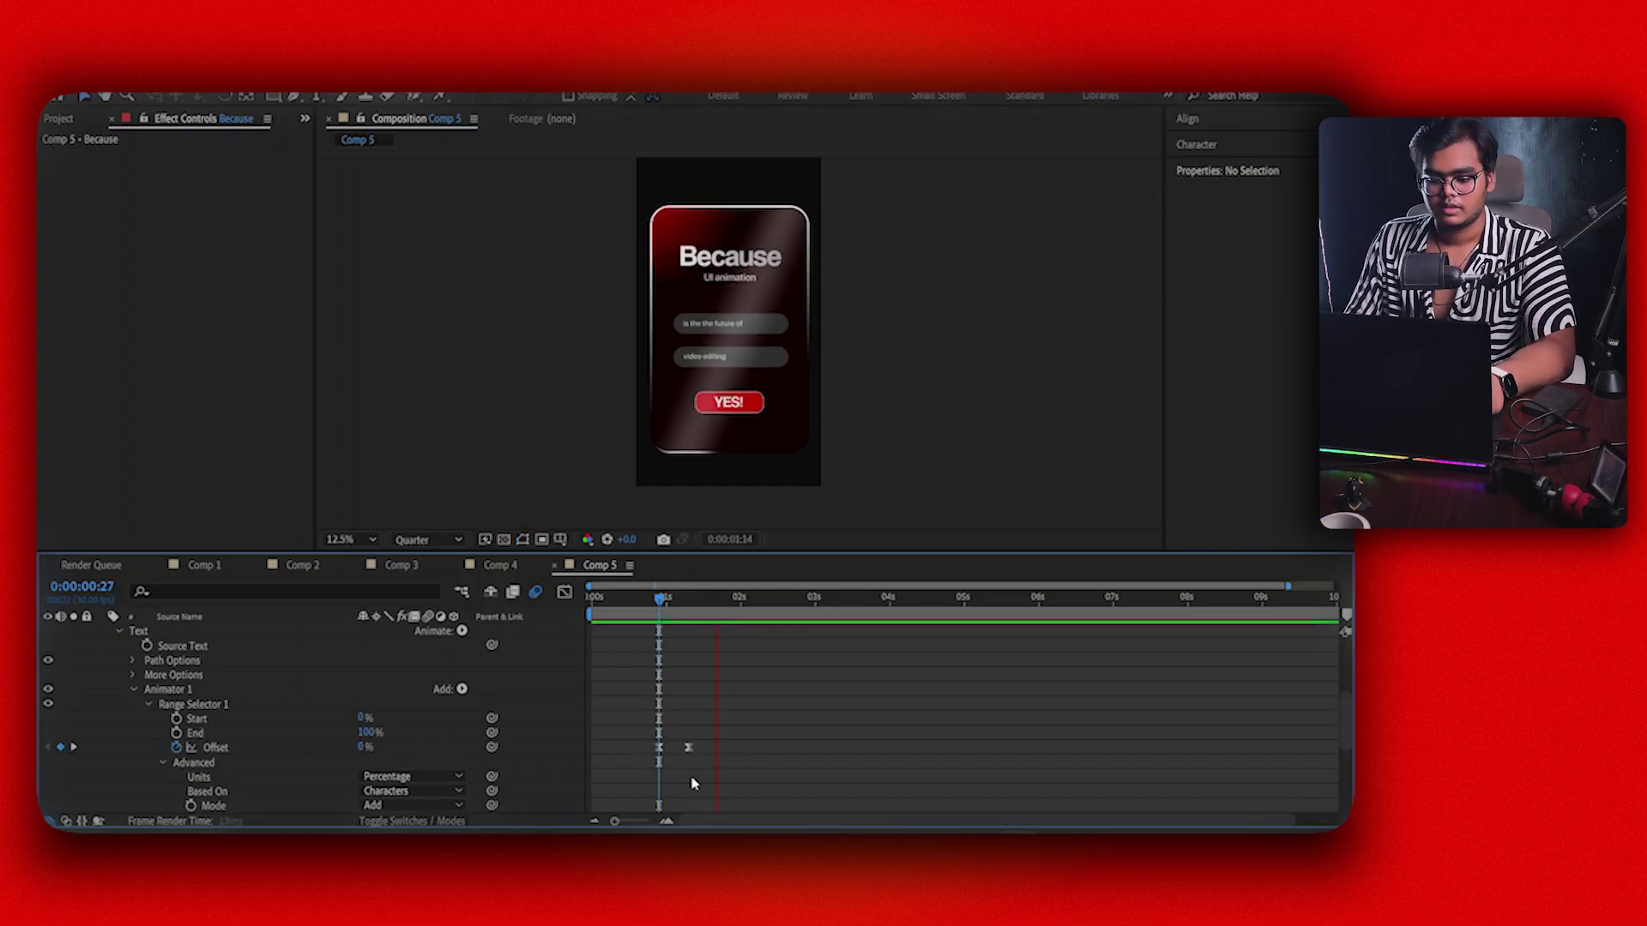
pyautogui.press('space')
# Shape the Because Offset speed graph into an early steep peak with a long ease-out, and preview it
pyautogui.moveTo(712, 741); pyautogui.dragTo(682, 784)
pyautogui.click(565, 592)
pyautogui.click(680, 777)
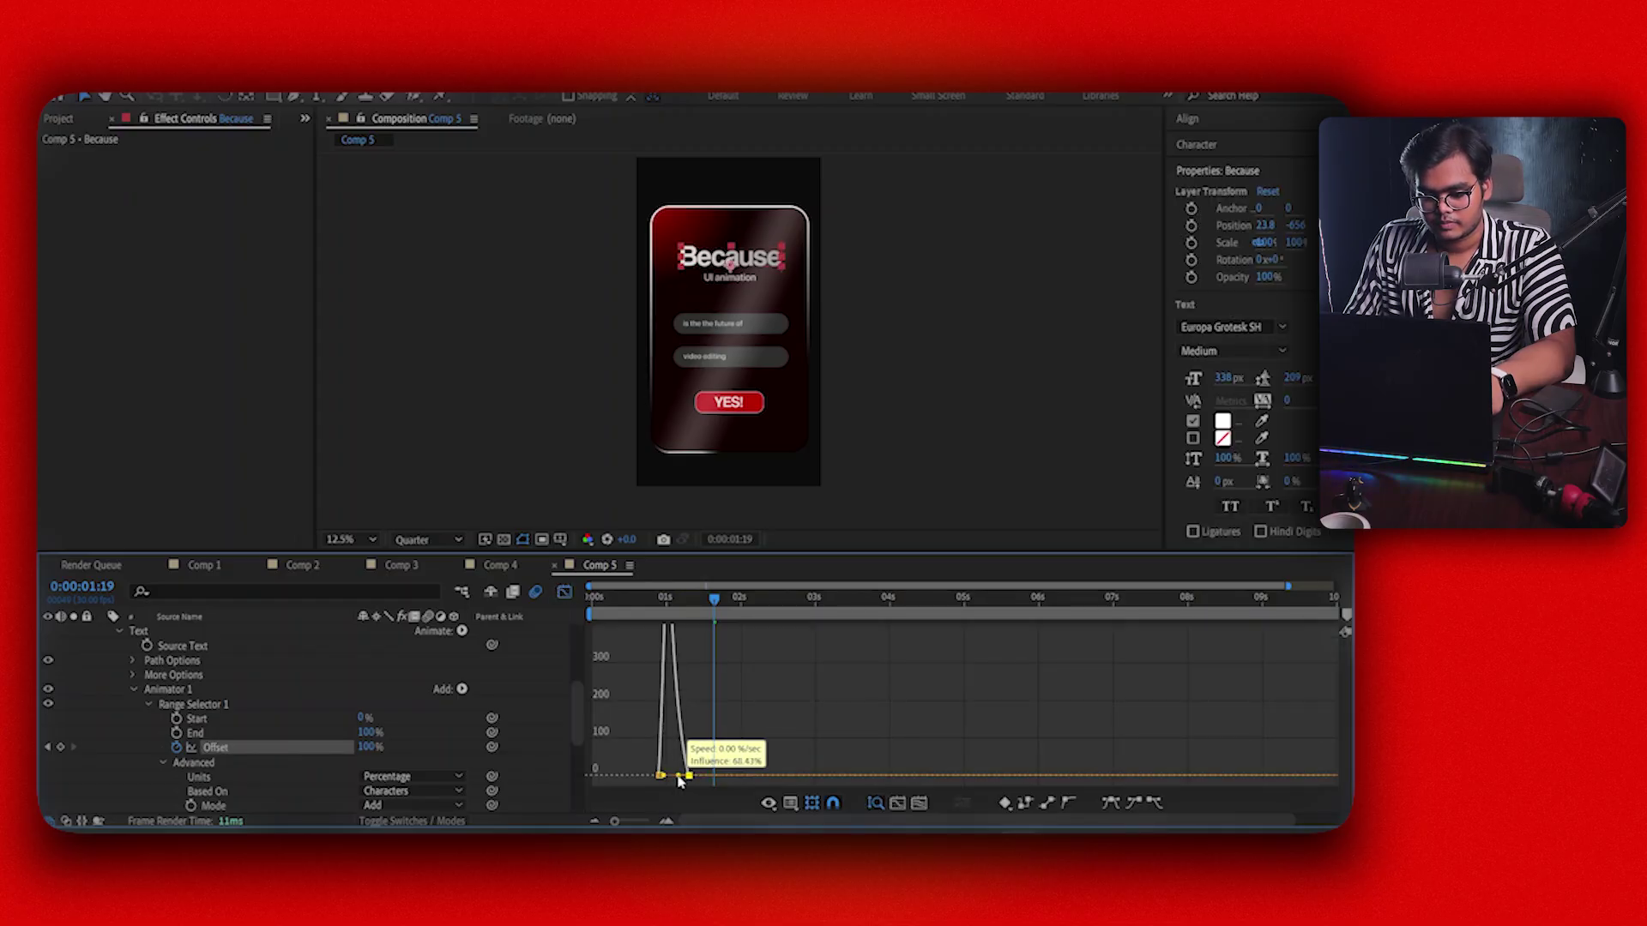
pyautogui.click(645, 602)
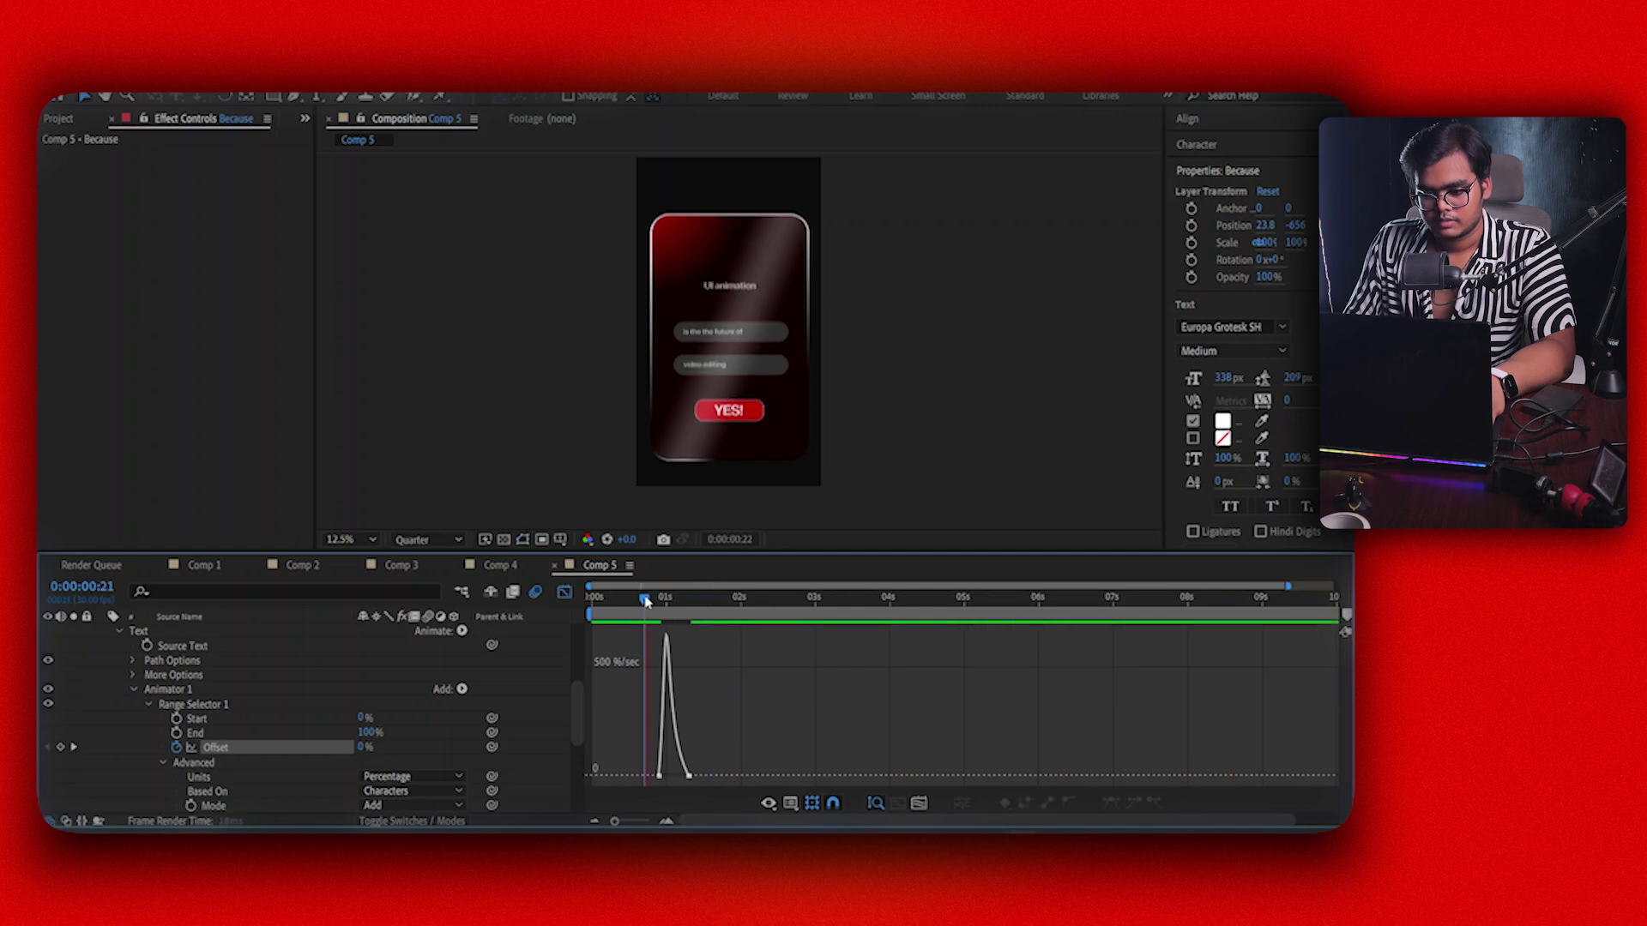
pyautogui.click(682, 599)
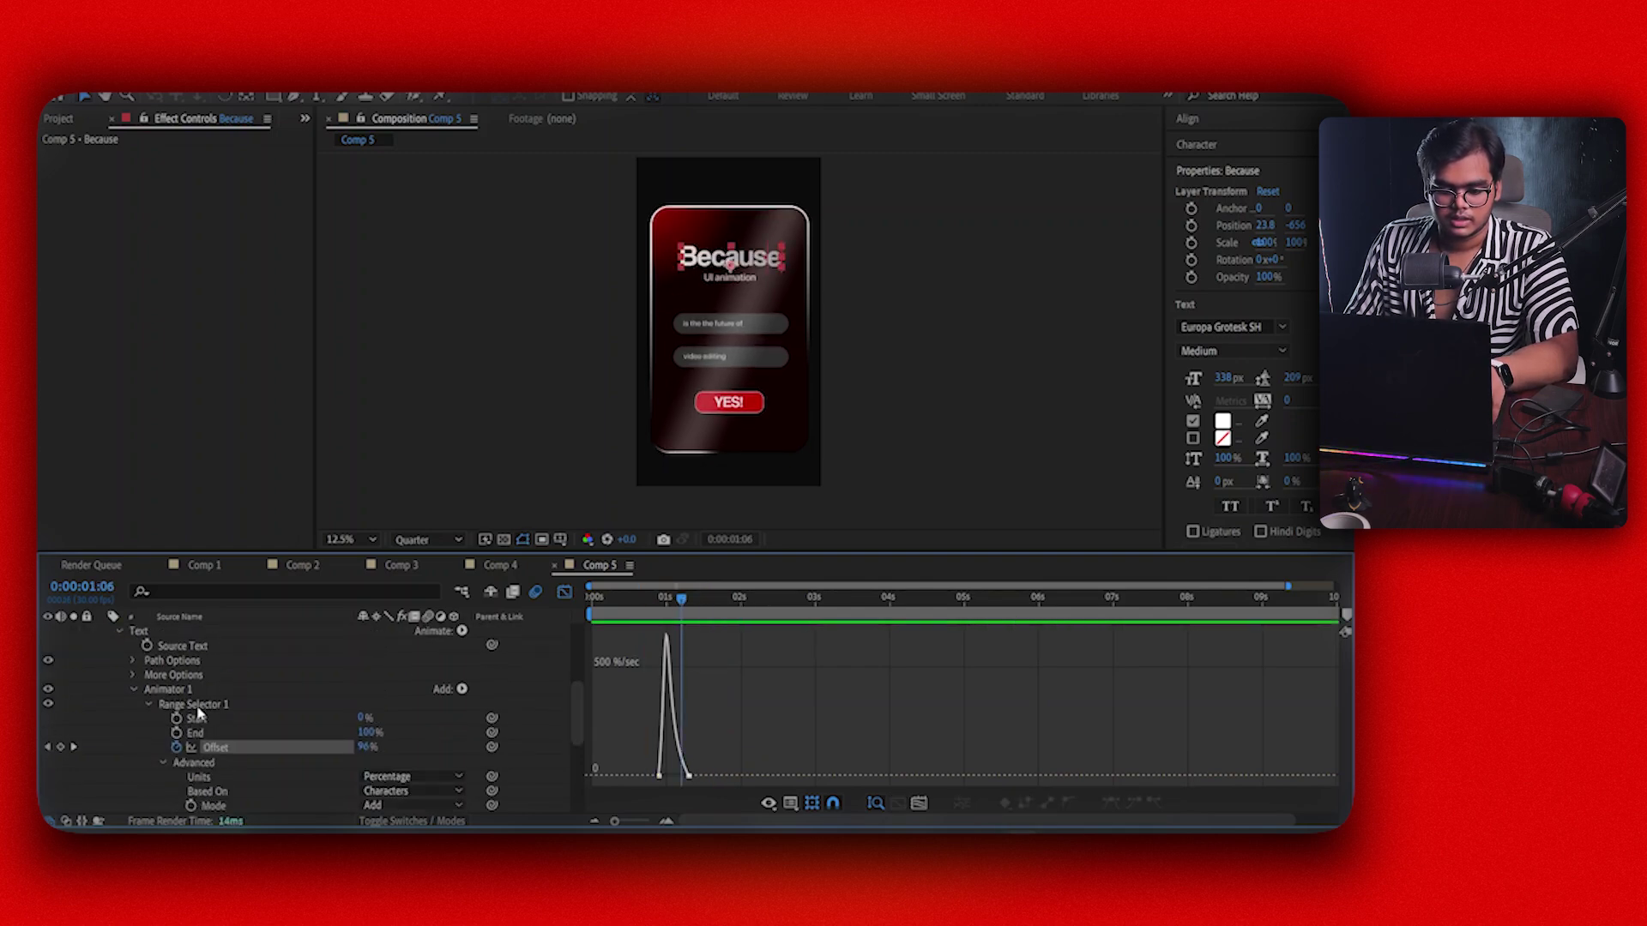
# Copy the Because layer's Animator 1 onto the UI animation text layer, with its keyframes starting at 0:00:01:03
pyautogui.scroll(2, 204, 703)
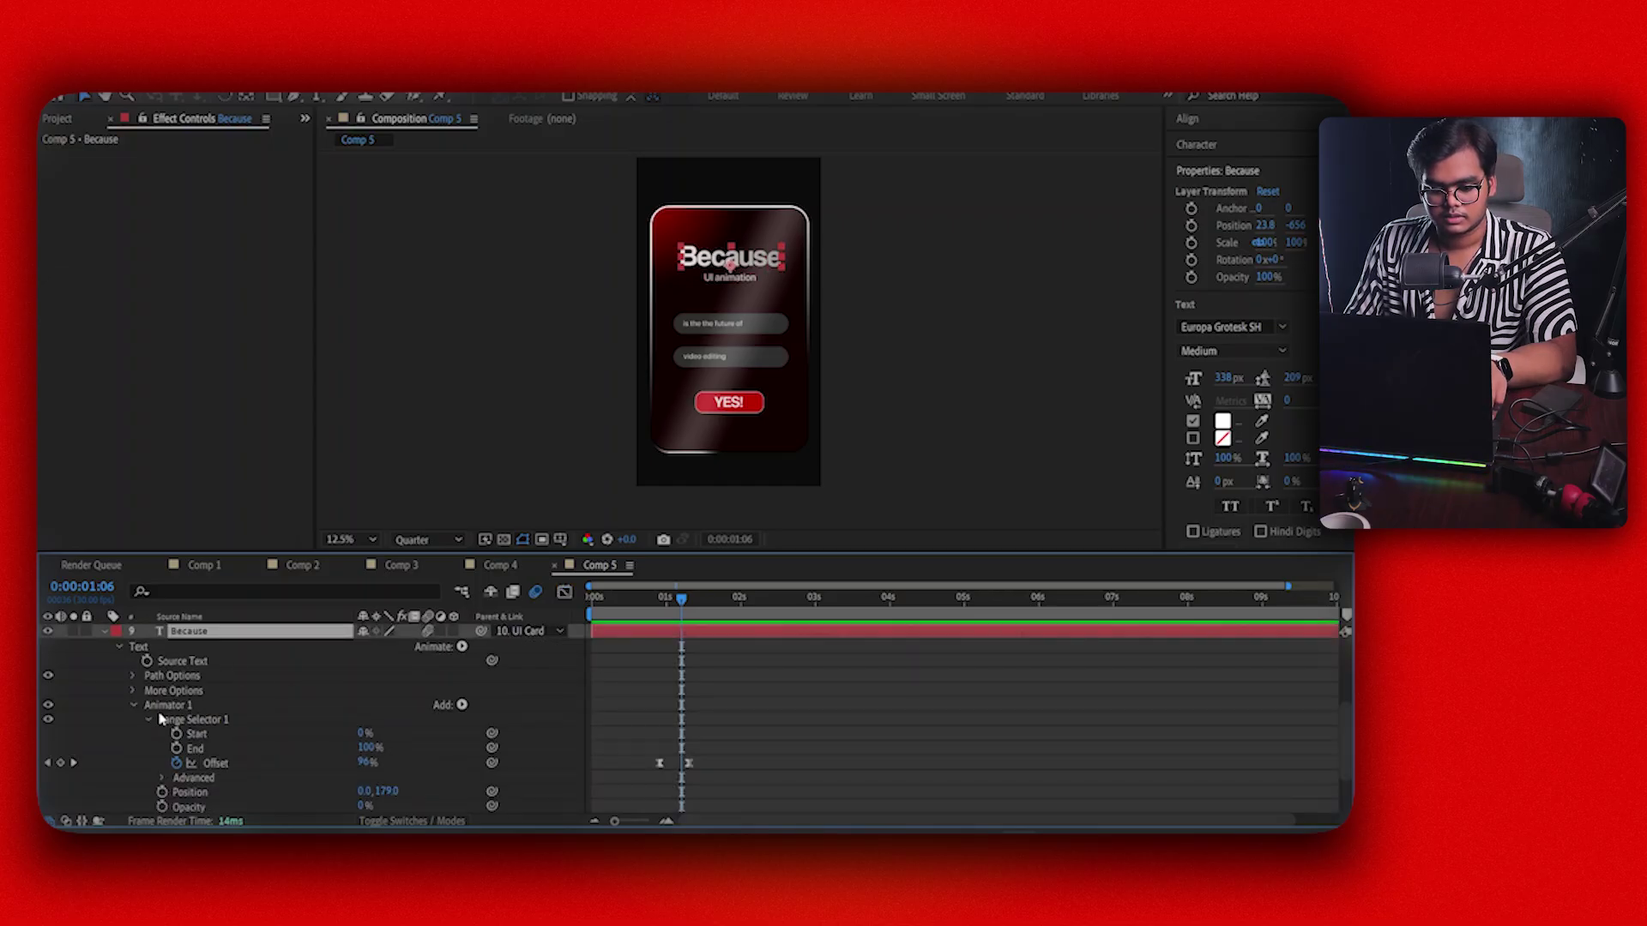
pyautogui.click(166, 706)
pyautogui.scroll(2, 660, 698)
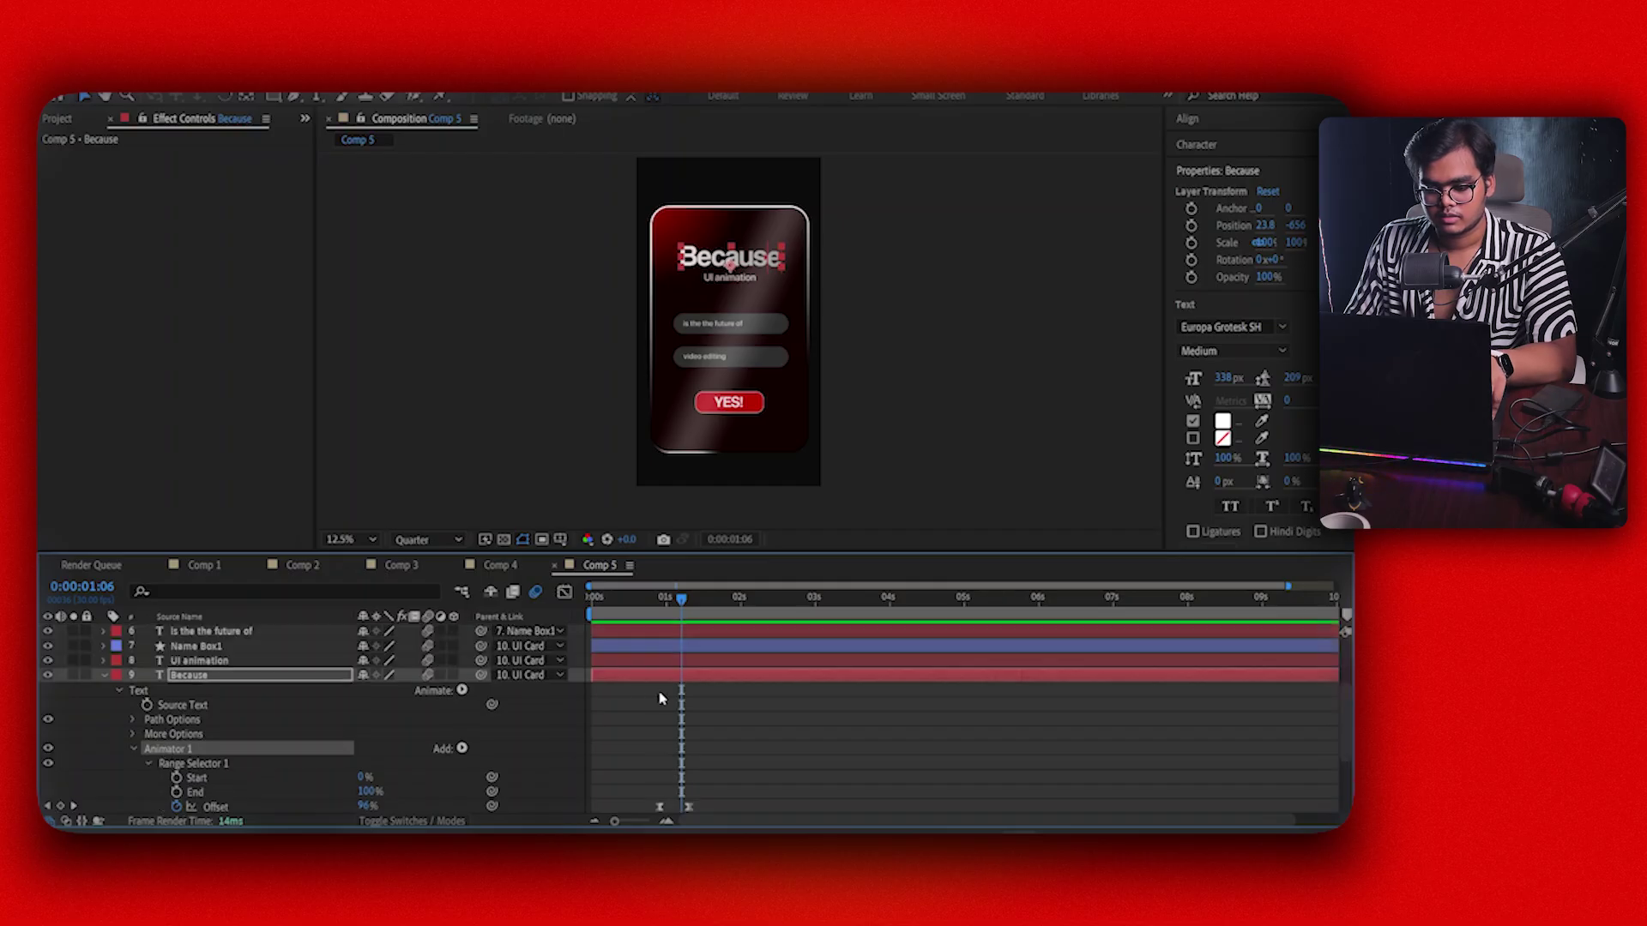
pyautogui.click(661, 661)
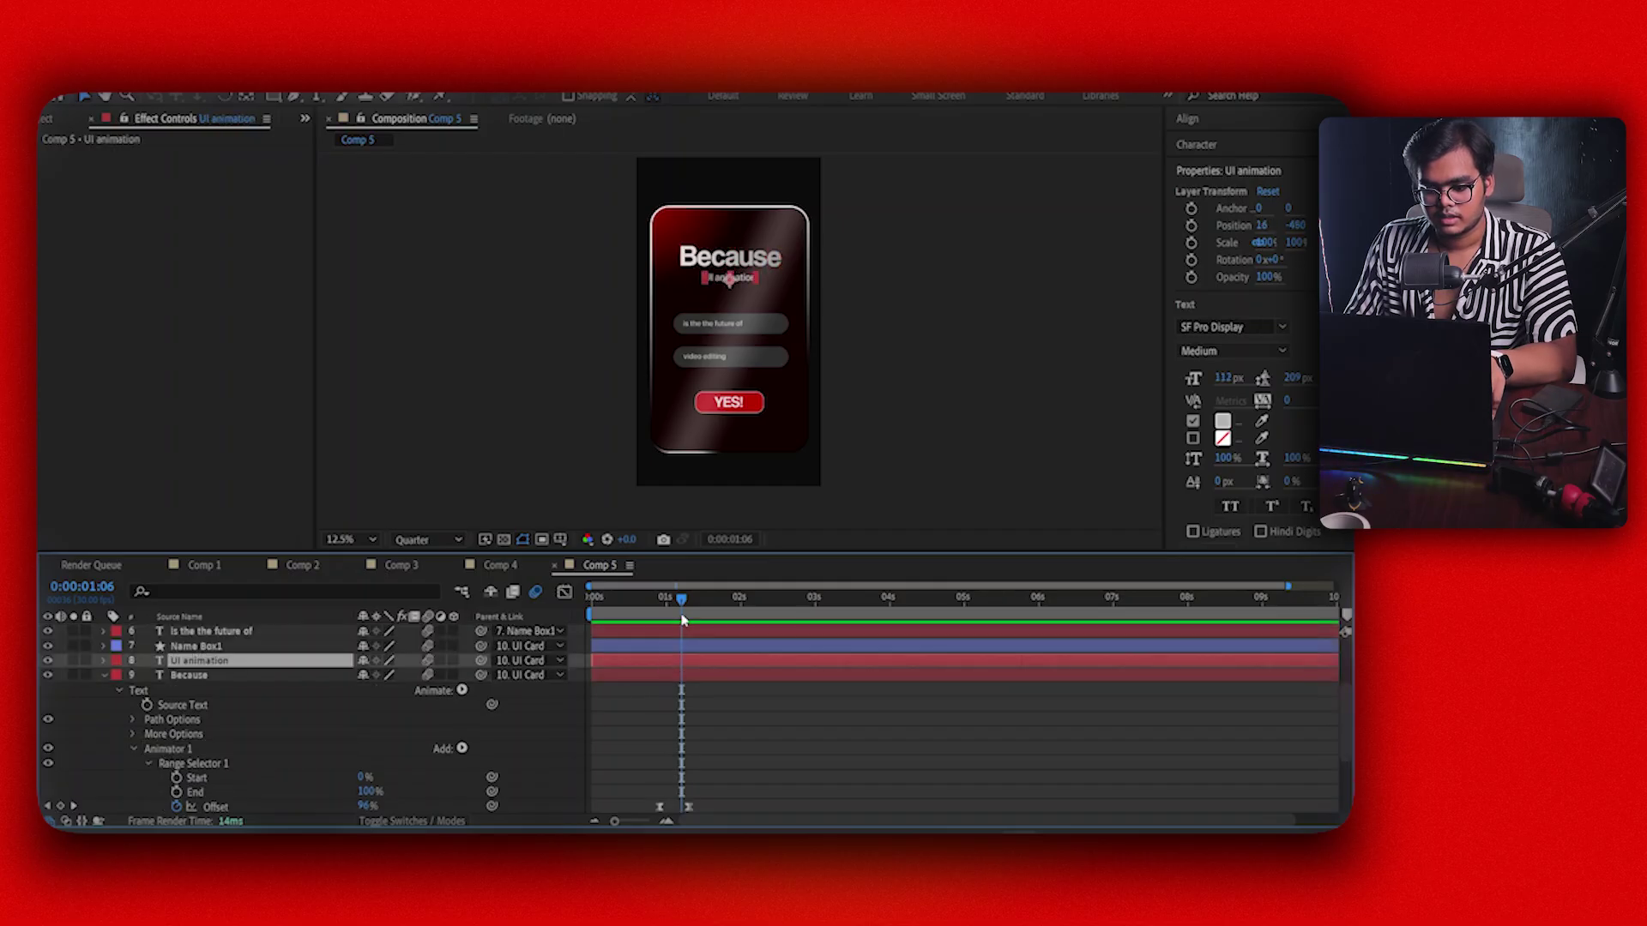
pyautogui.moveTo(683, 623); pyautogui.dragTo(675, 621)
pyautogui.press('Return')
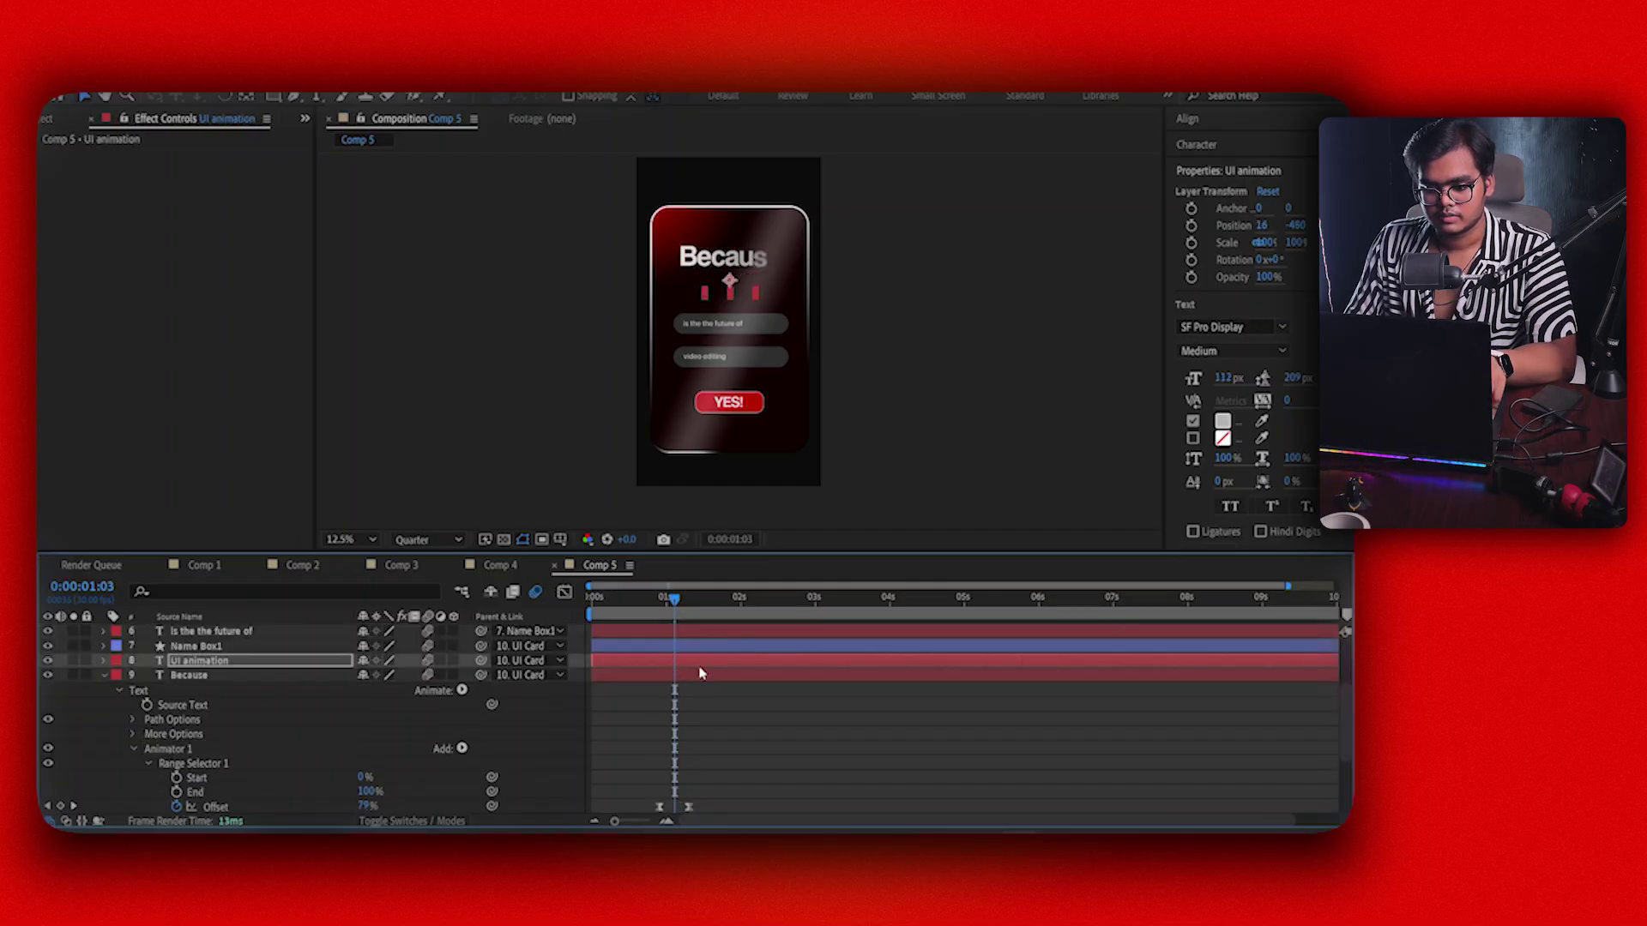
pyautogui.hotkey('ctrl', 'v')
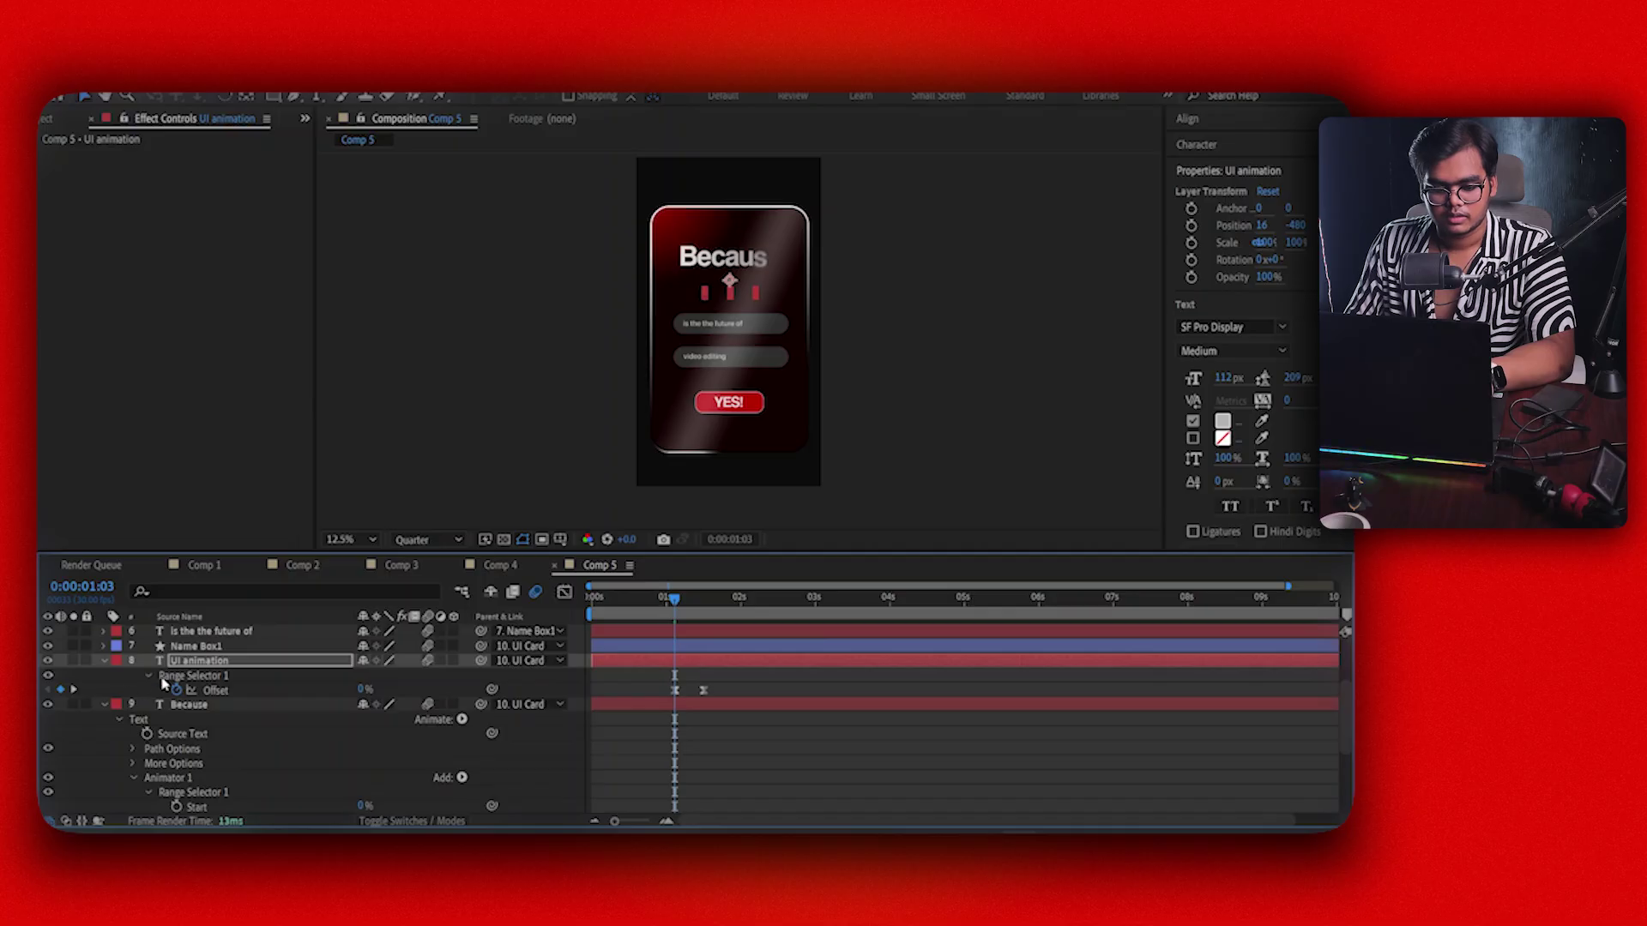
# Set the UI animation range selector's Based On option to Words, show only its keyframed properties, and preview the reveal
pyautogui.click(156, 678)
pyautogui.click(149, 677)
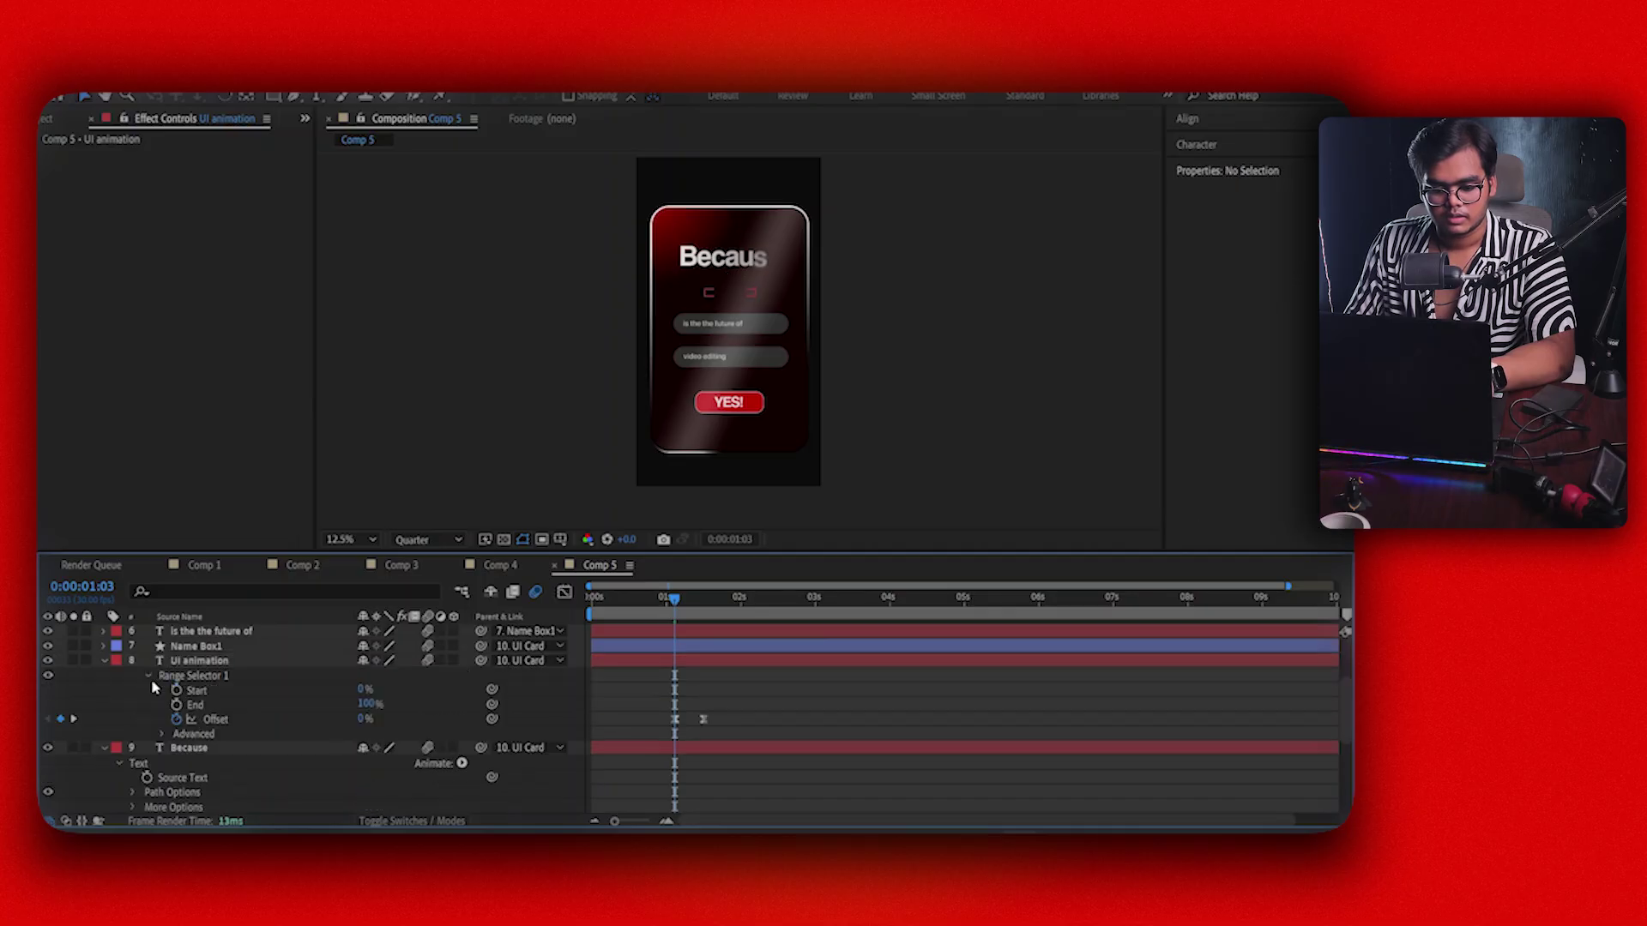
pyautogui.click(162, 734)
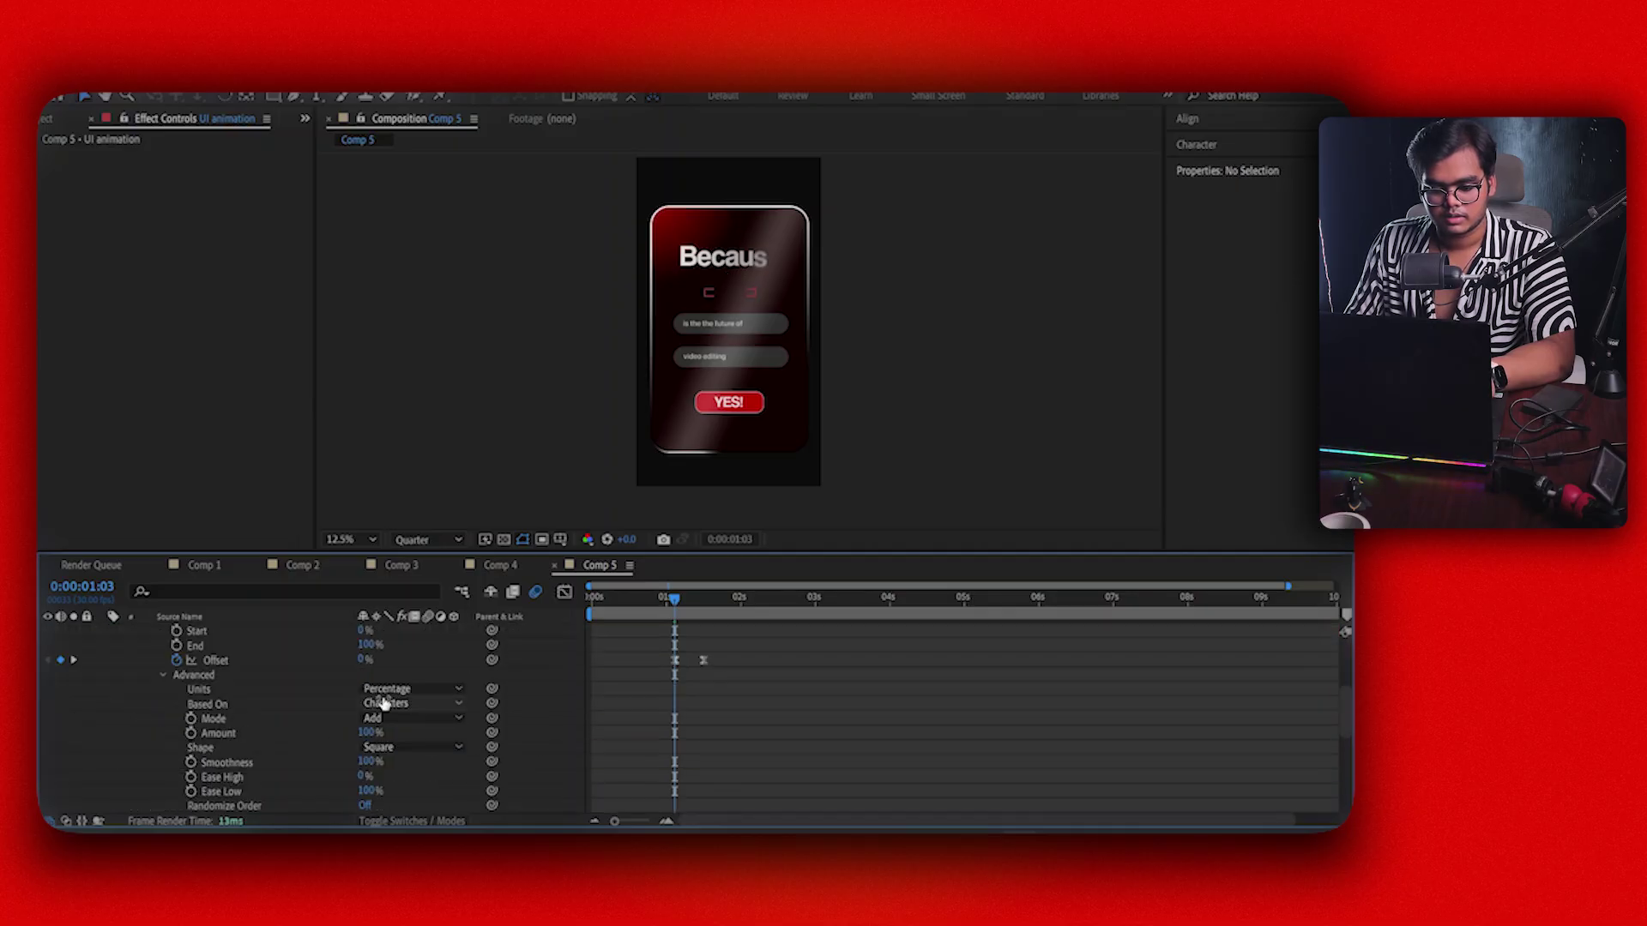
pyautogui.click(410, 703)
pyautogui.click(403, 756)
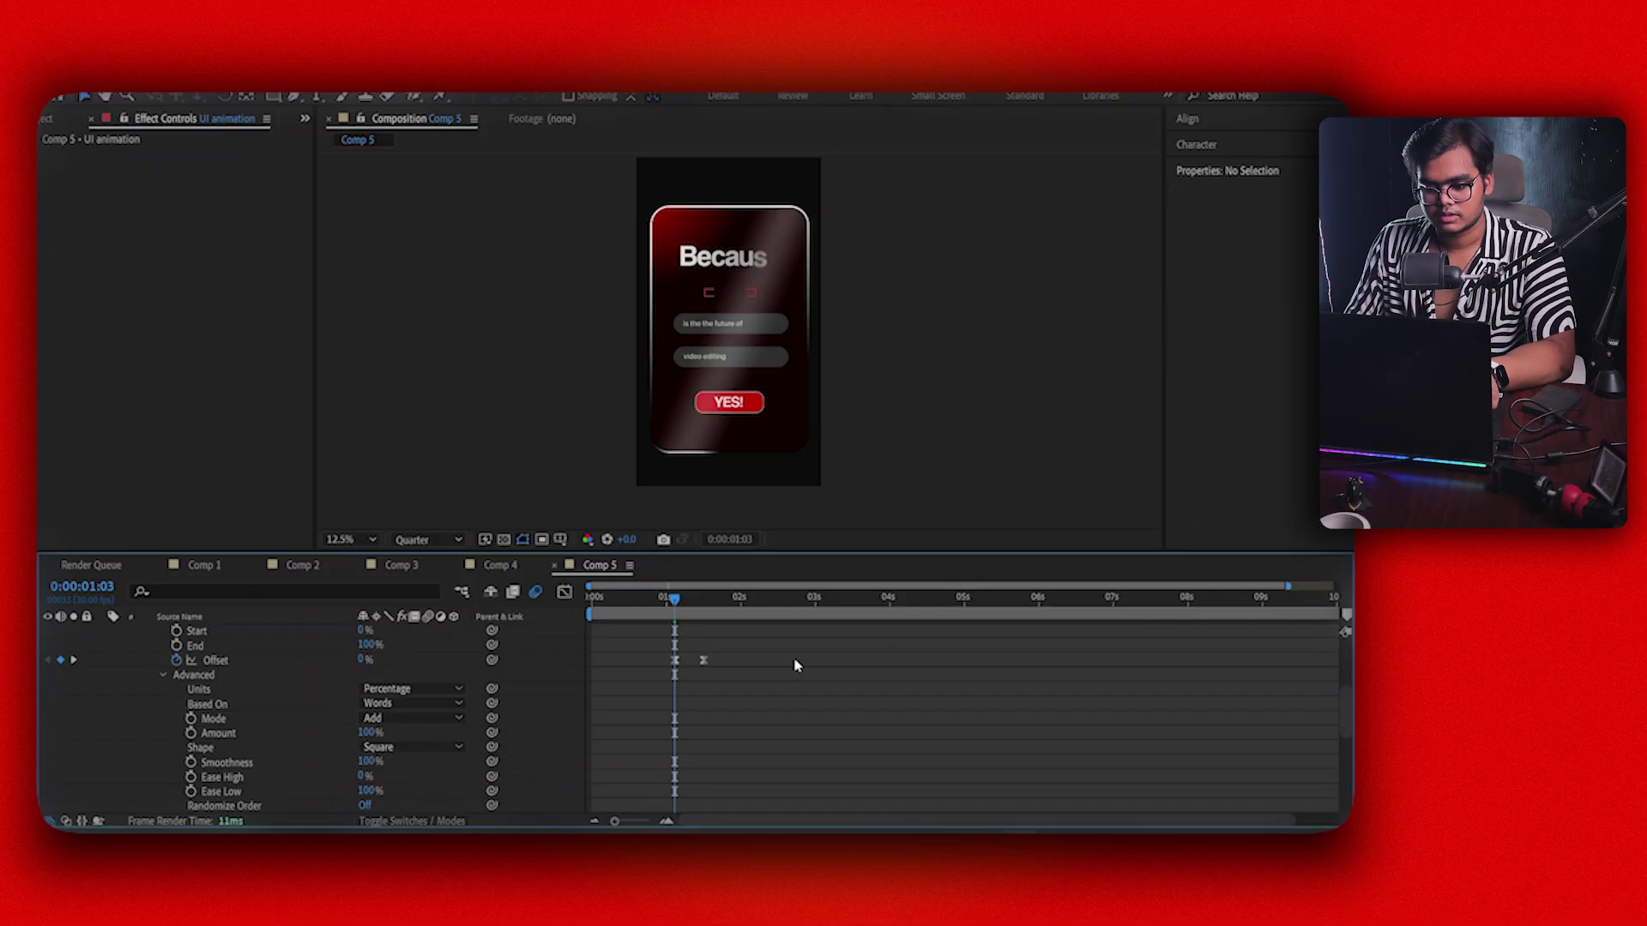
pyautogui.scroll(5, 755, 656)
pyautogui.scroll(-4, 677, 648)
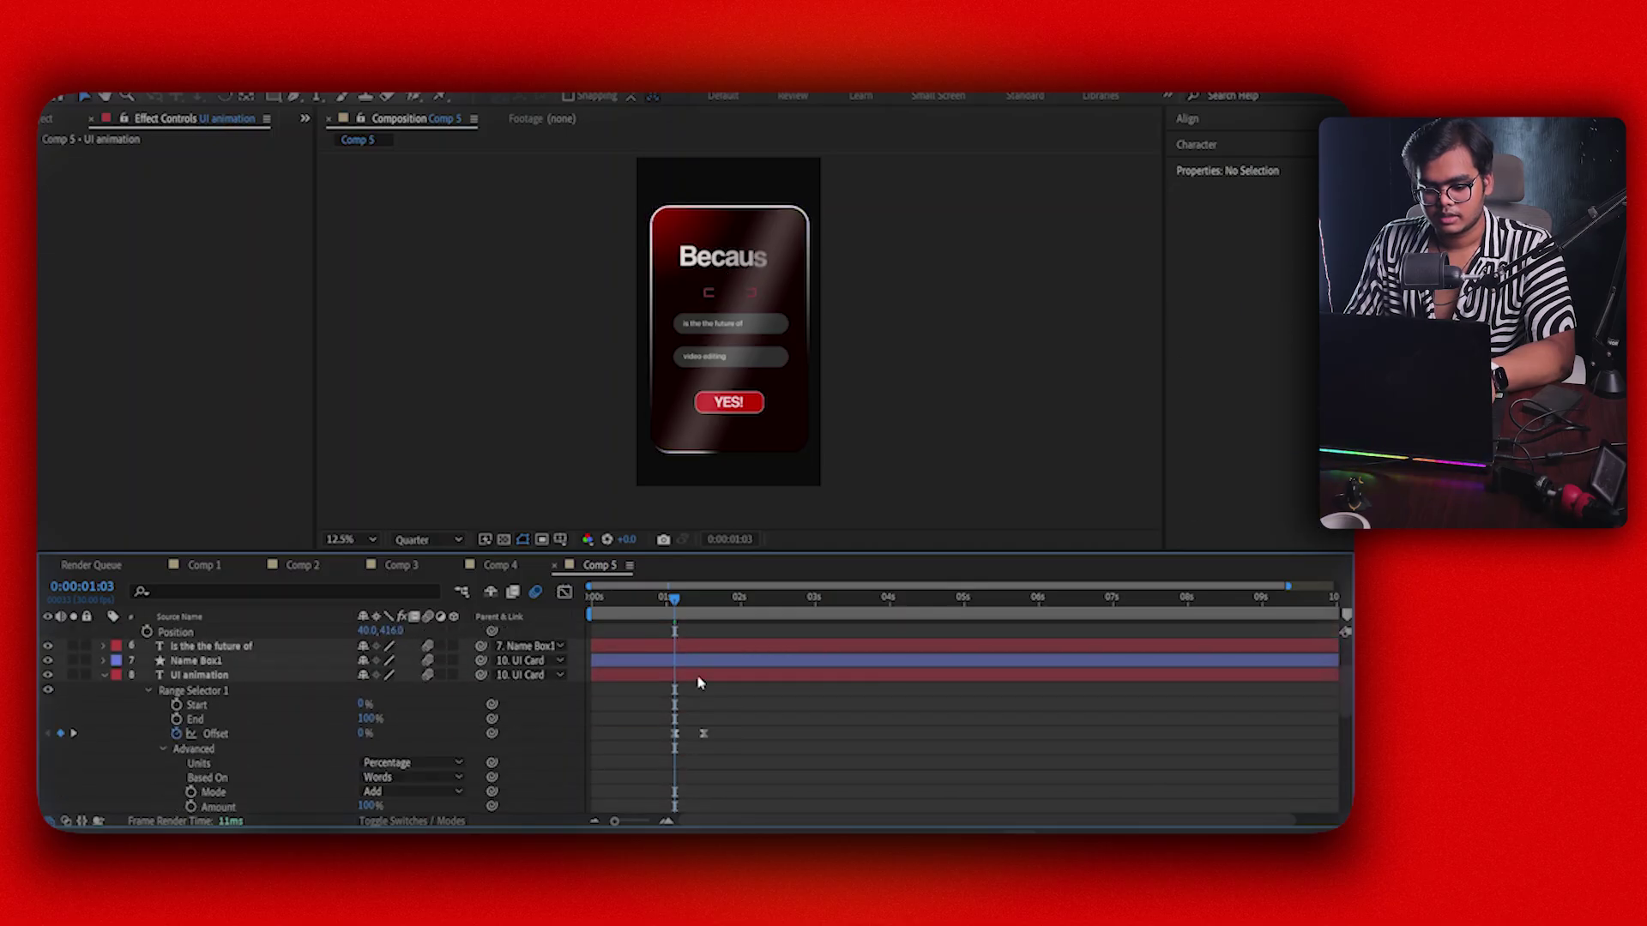
pyautogui.click(699, 682)
pyautogui.press('u')
pyautogui.press('space')
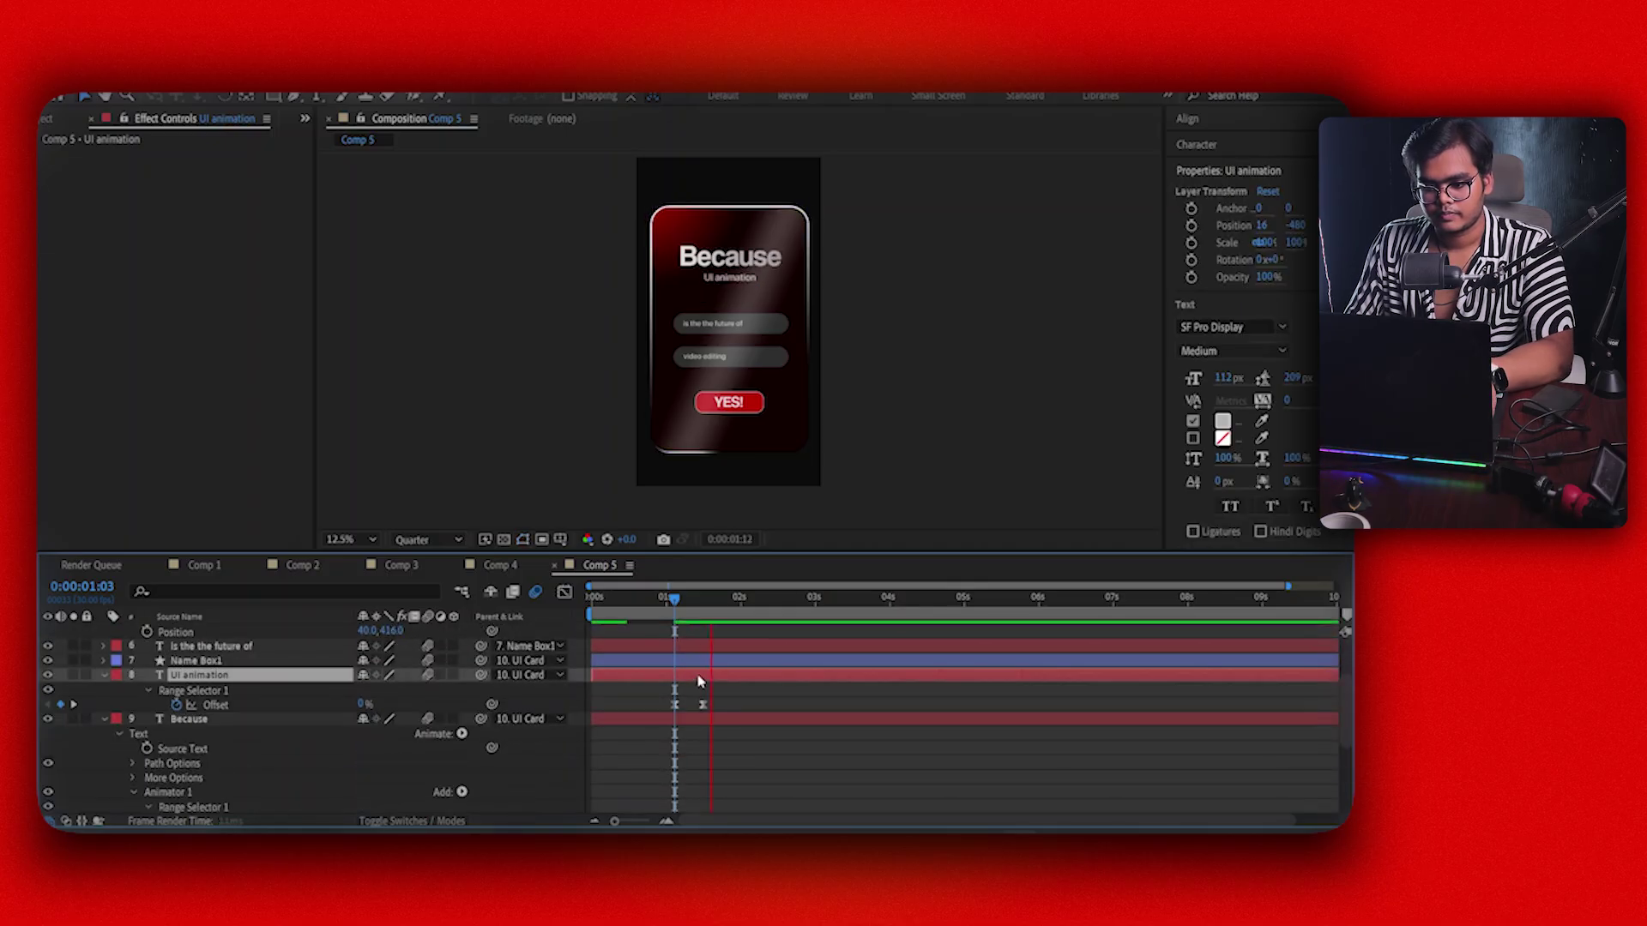
pyautogui.press('space')
# Delay the UI animation layer's Offset keyframes to start where the Because reveal ends, and play back the result
pyautogui.click(670, 618)
pyautogui.moveTo(717, 694); pyautogui.dragTo(688, 710)
pyautogui.click(768, 691)
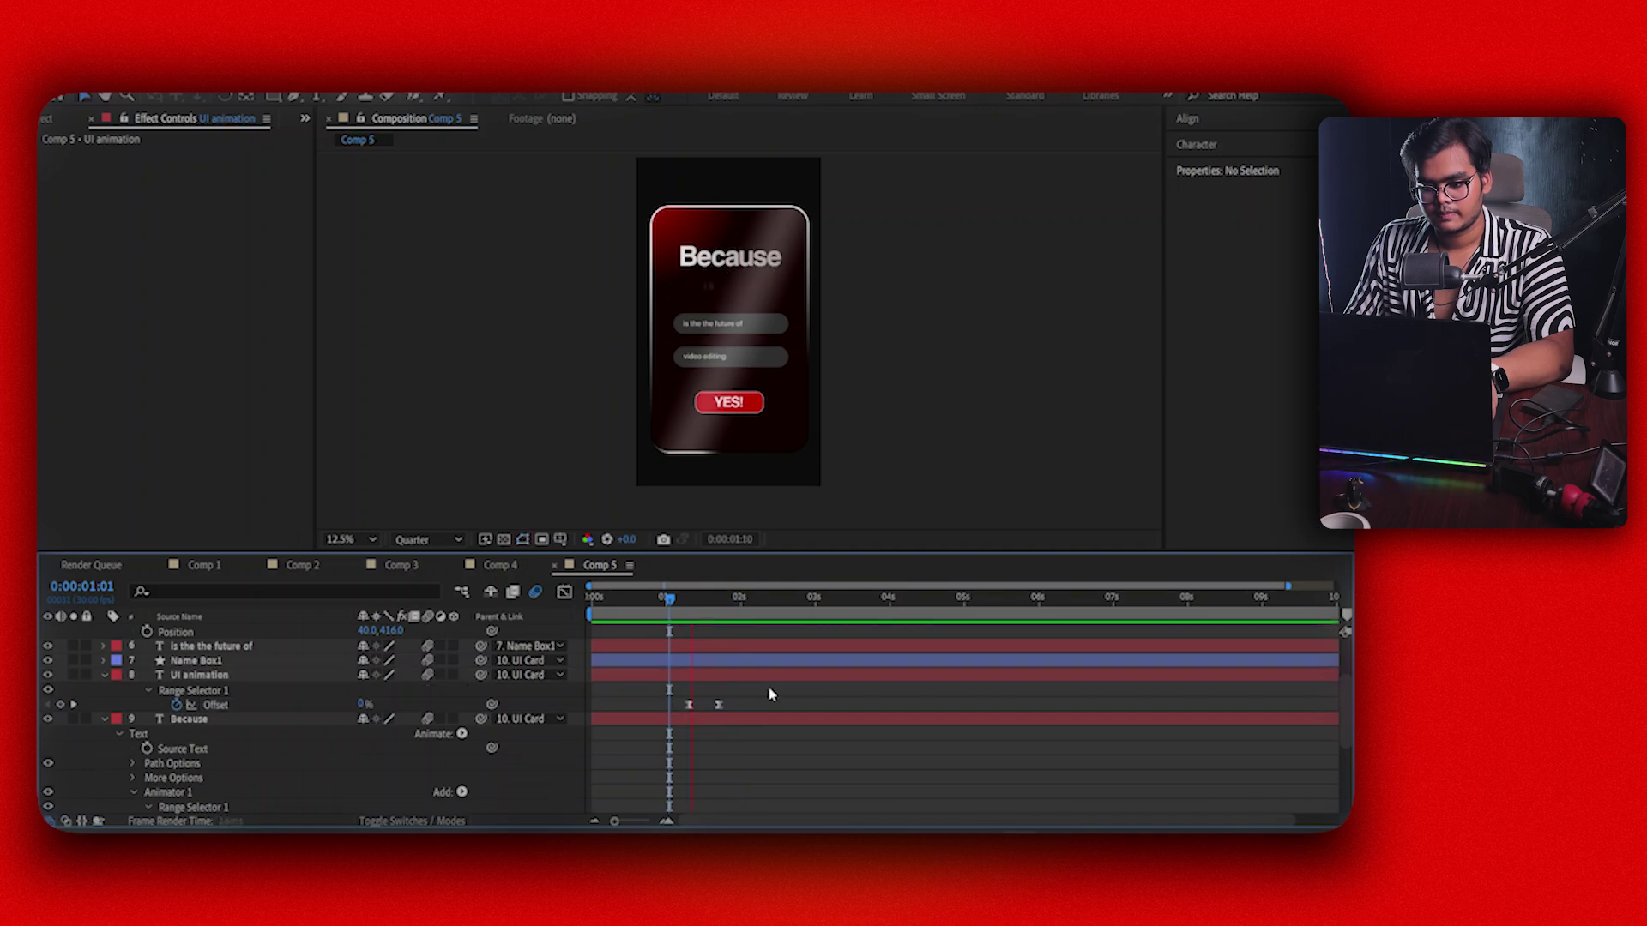
pyautogui.moveTo(747, 599); pyautogui.dragTo(672, 607)
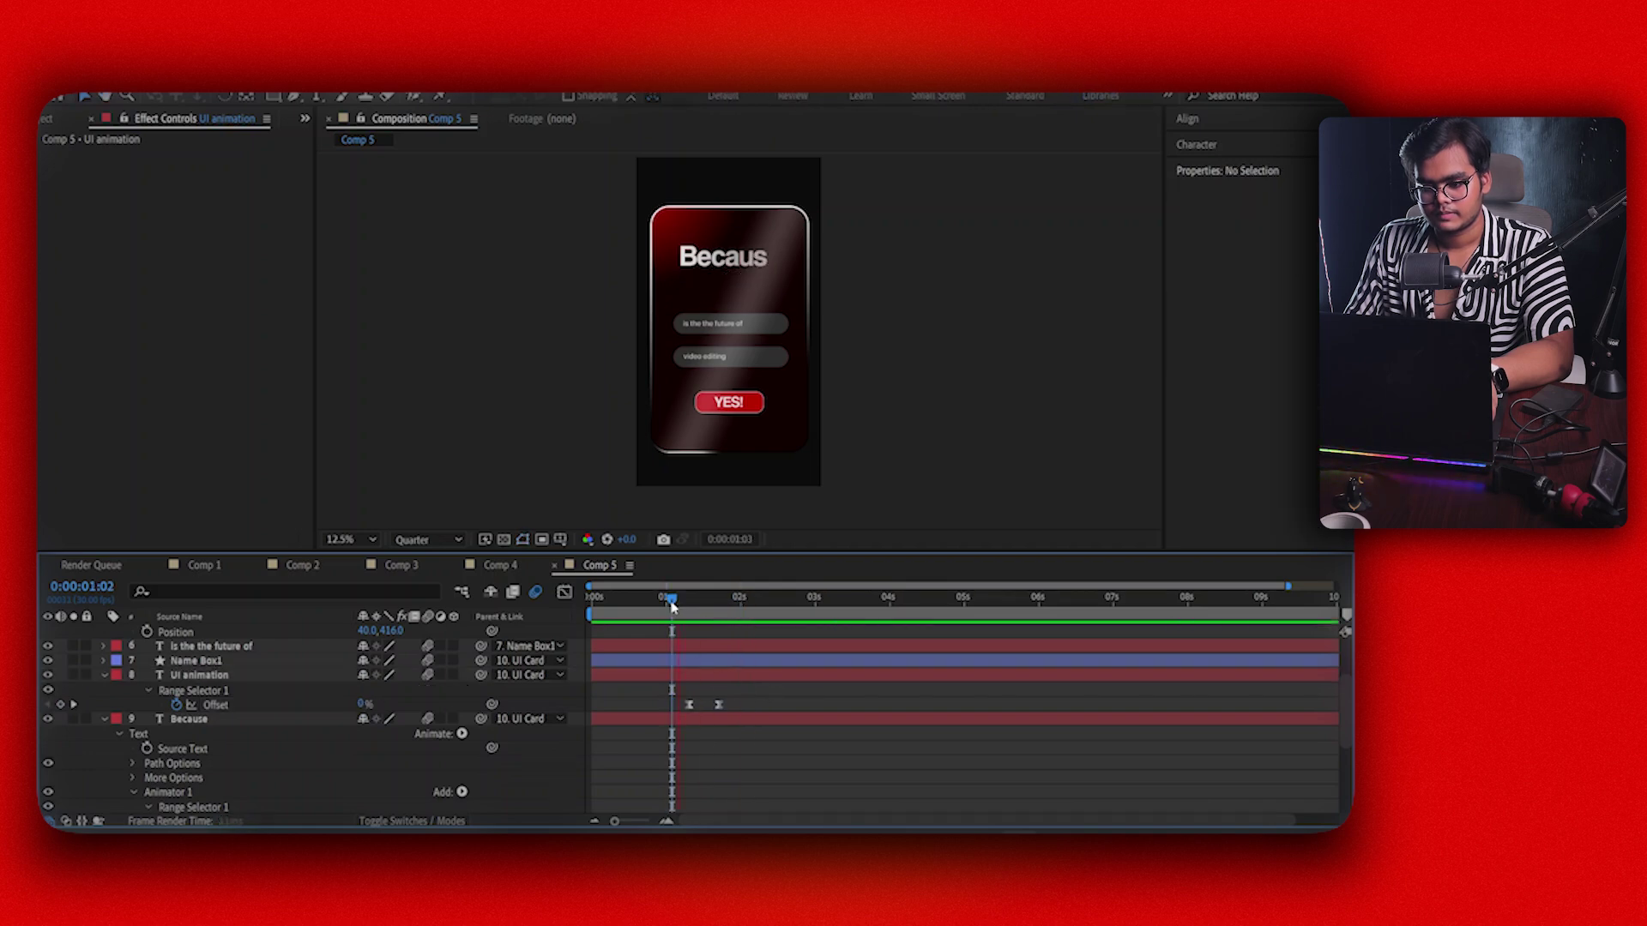
pyautogui.press('space')
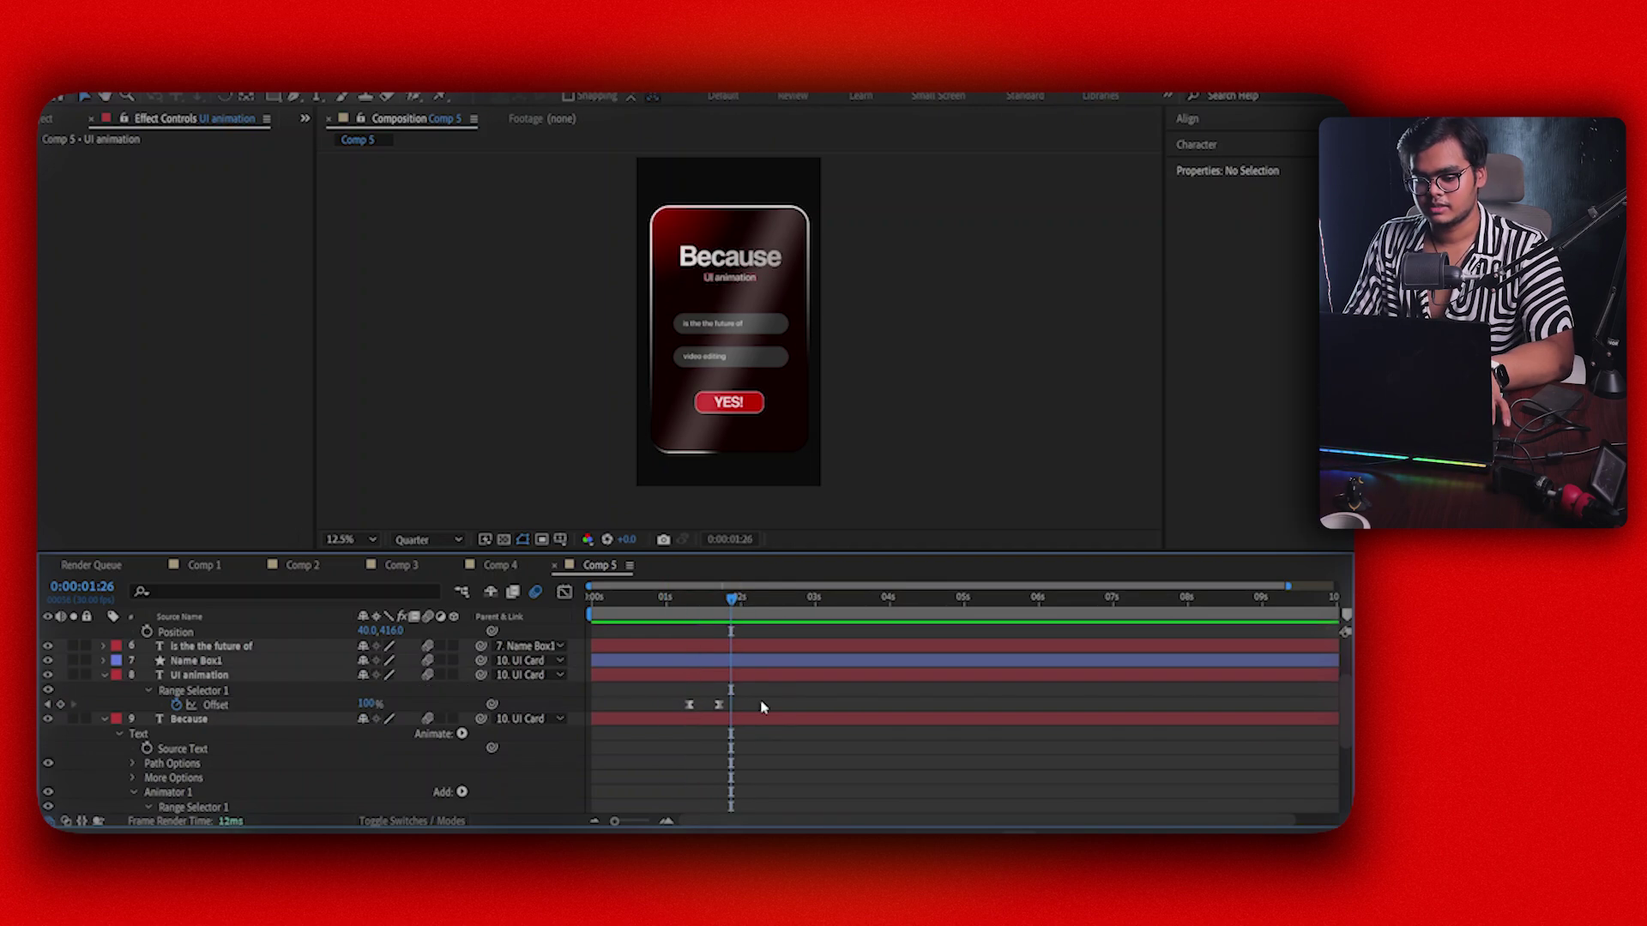
# Copy the Because layer's Animator 1 onto the "is the the future of" text layer at 0:00:01:24
pyautogui.scroll(3, 762, 707)
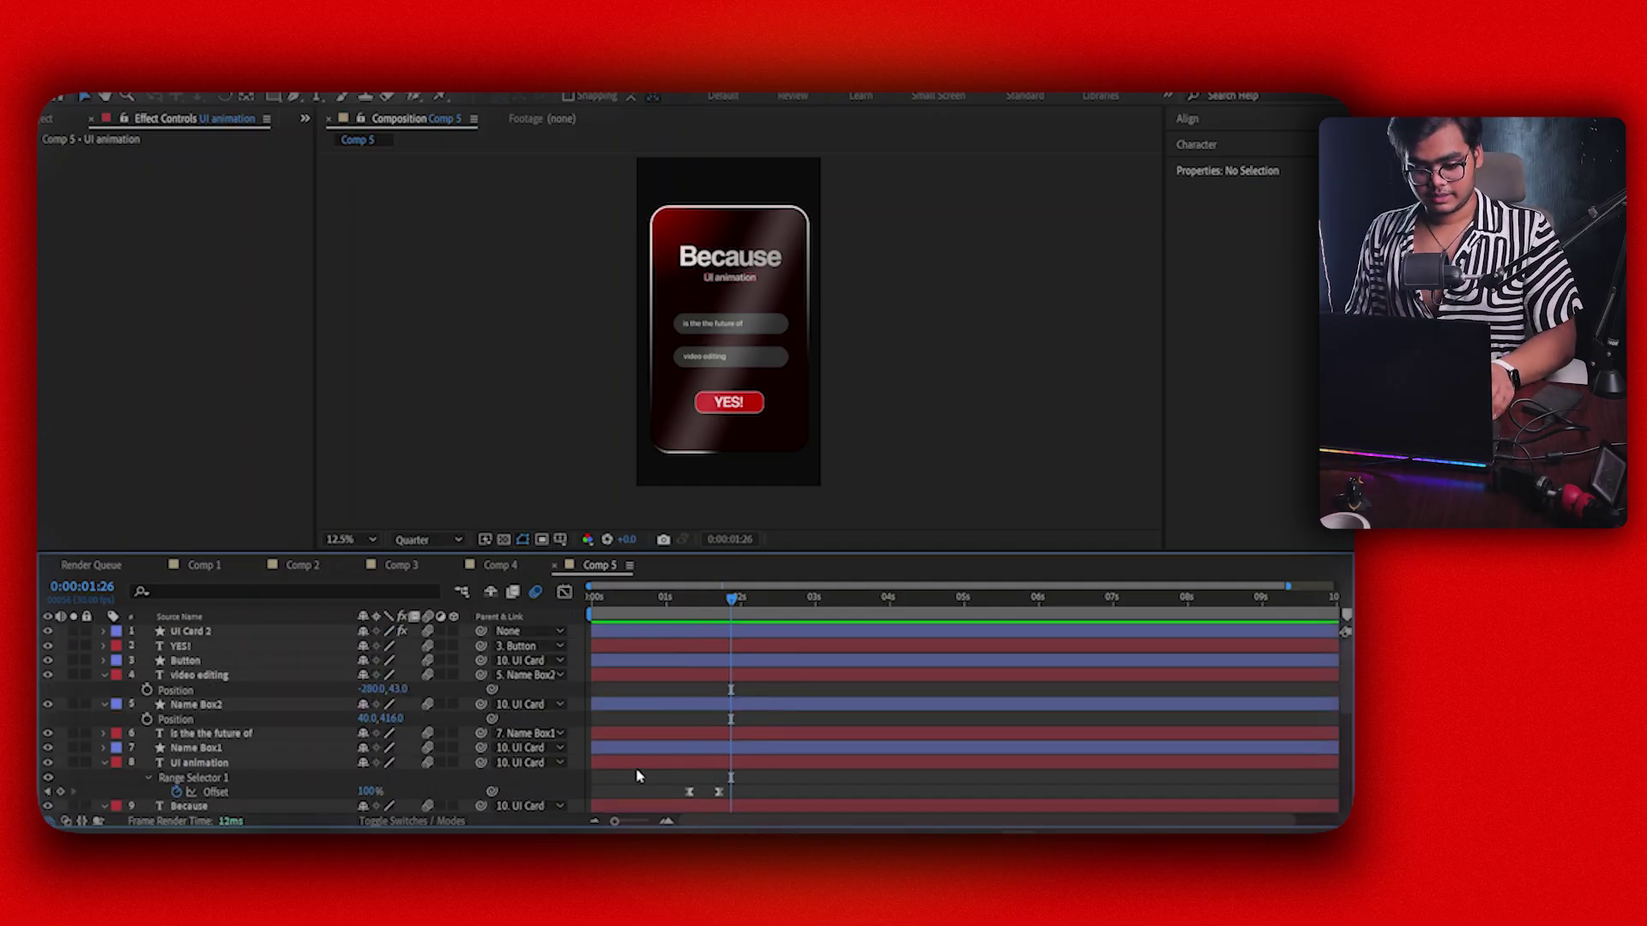
pyautogui.scroll(-3, 719, 769)
pyautogui.scroll(-3, 719, 769)
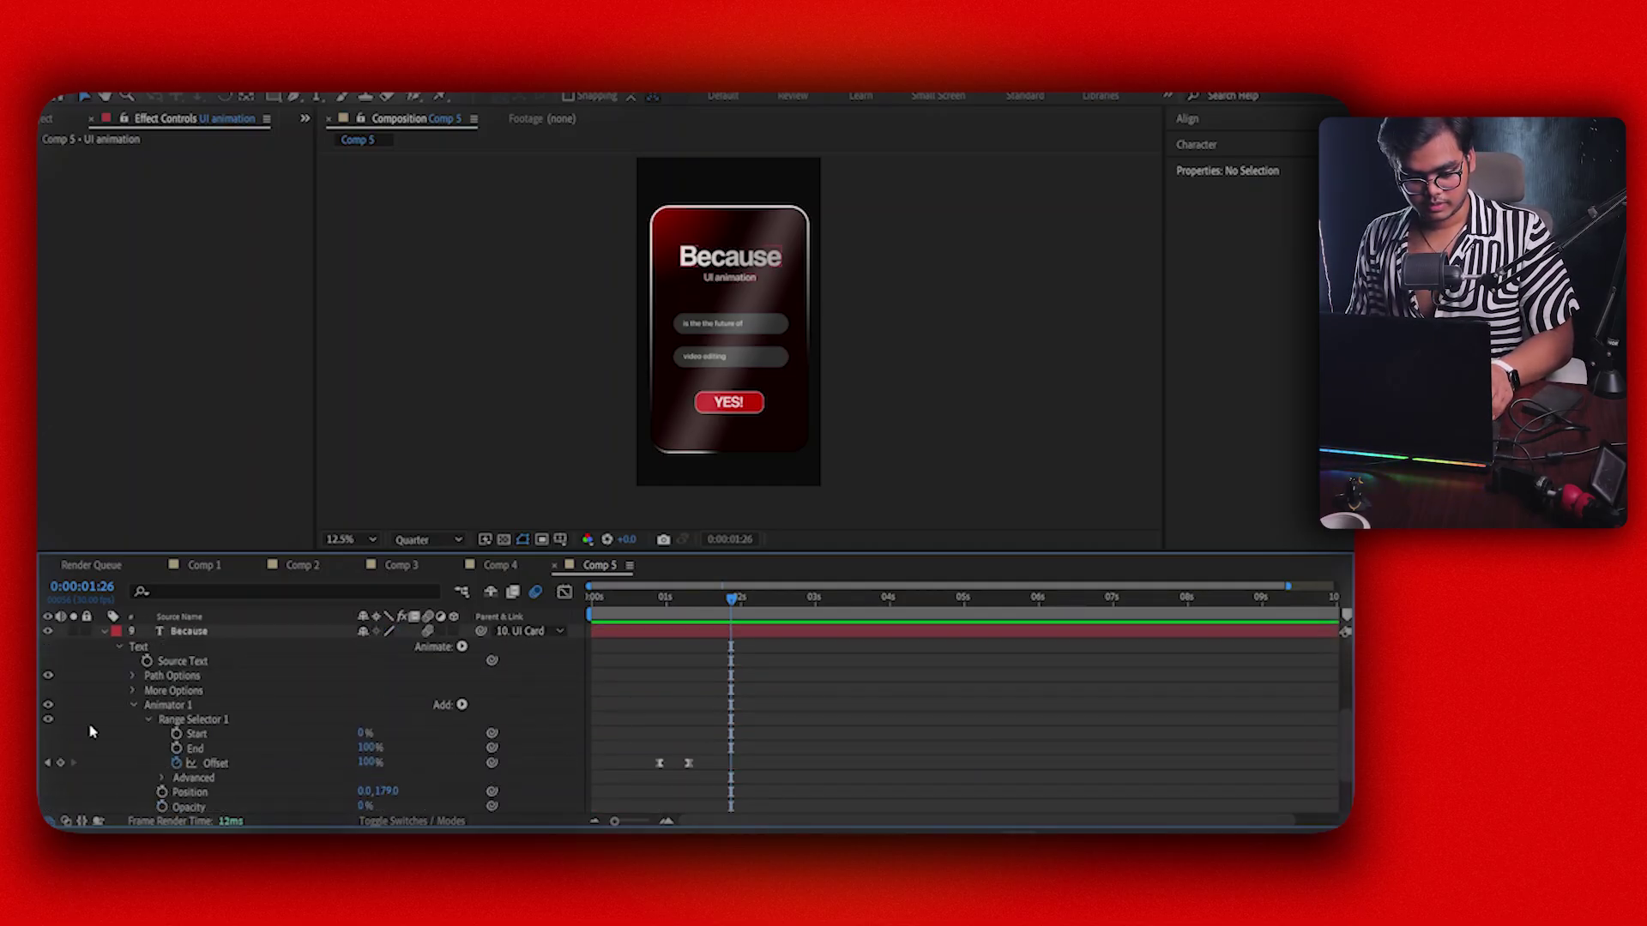
pyautogui.click(190, 707)
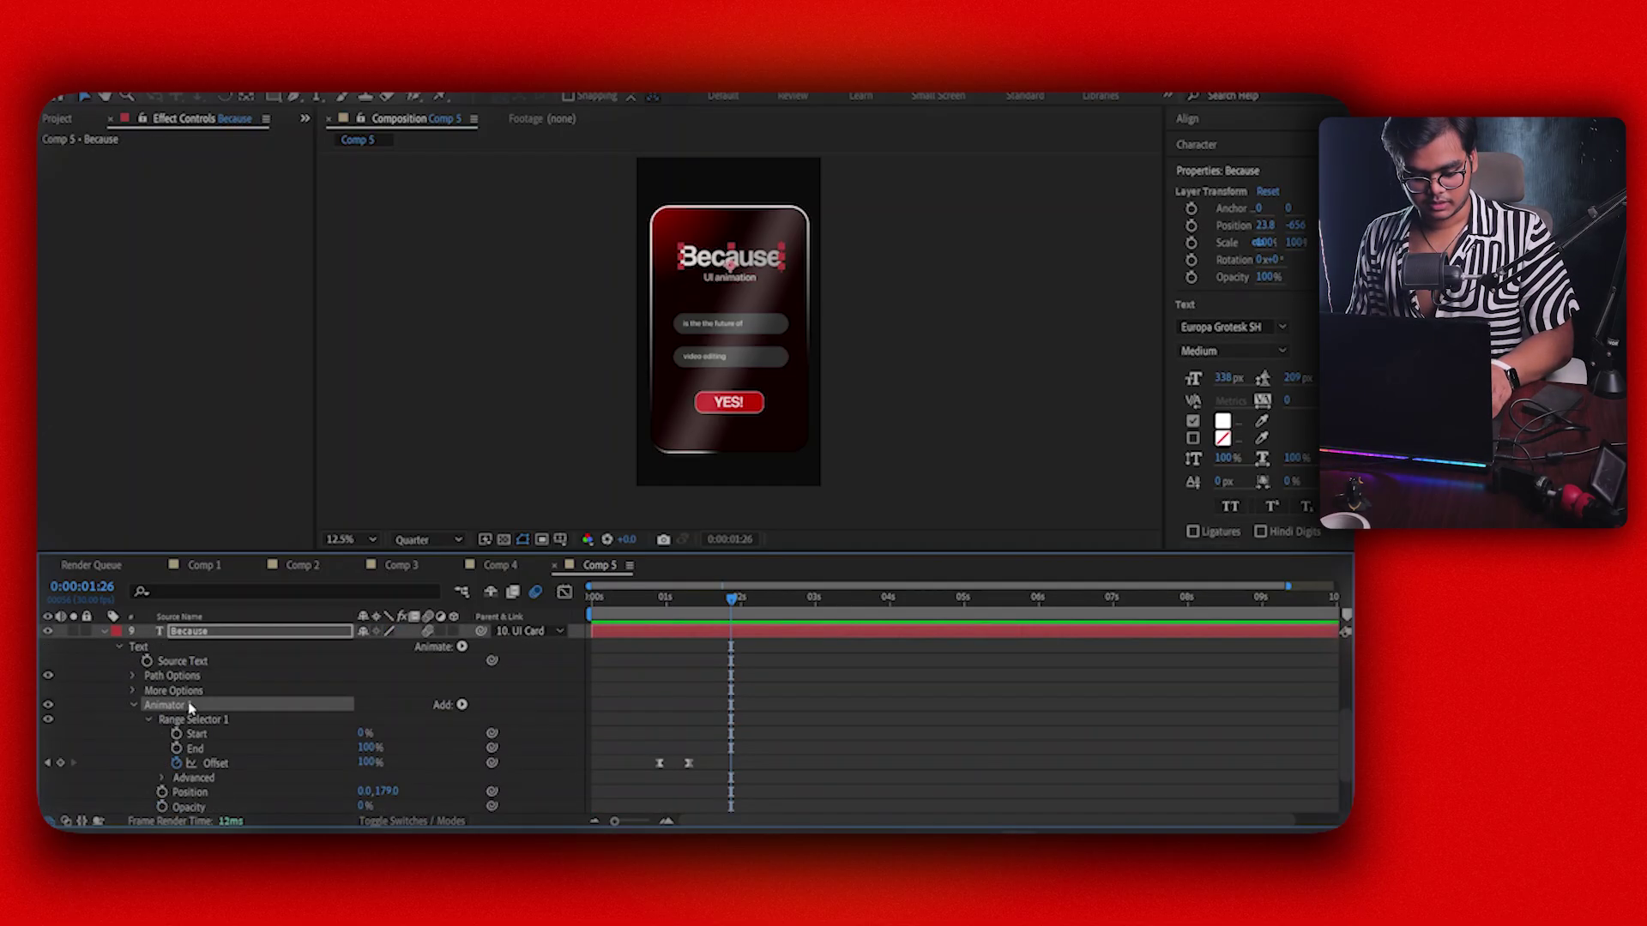
pyautogui.scroll(6, 713, 634)
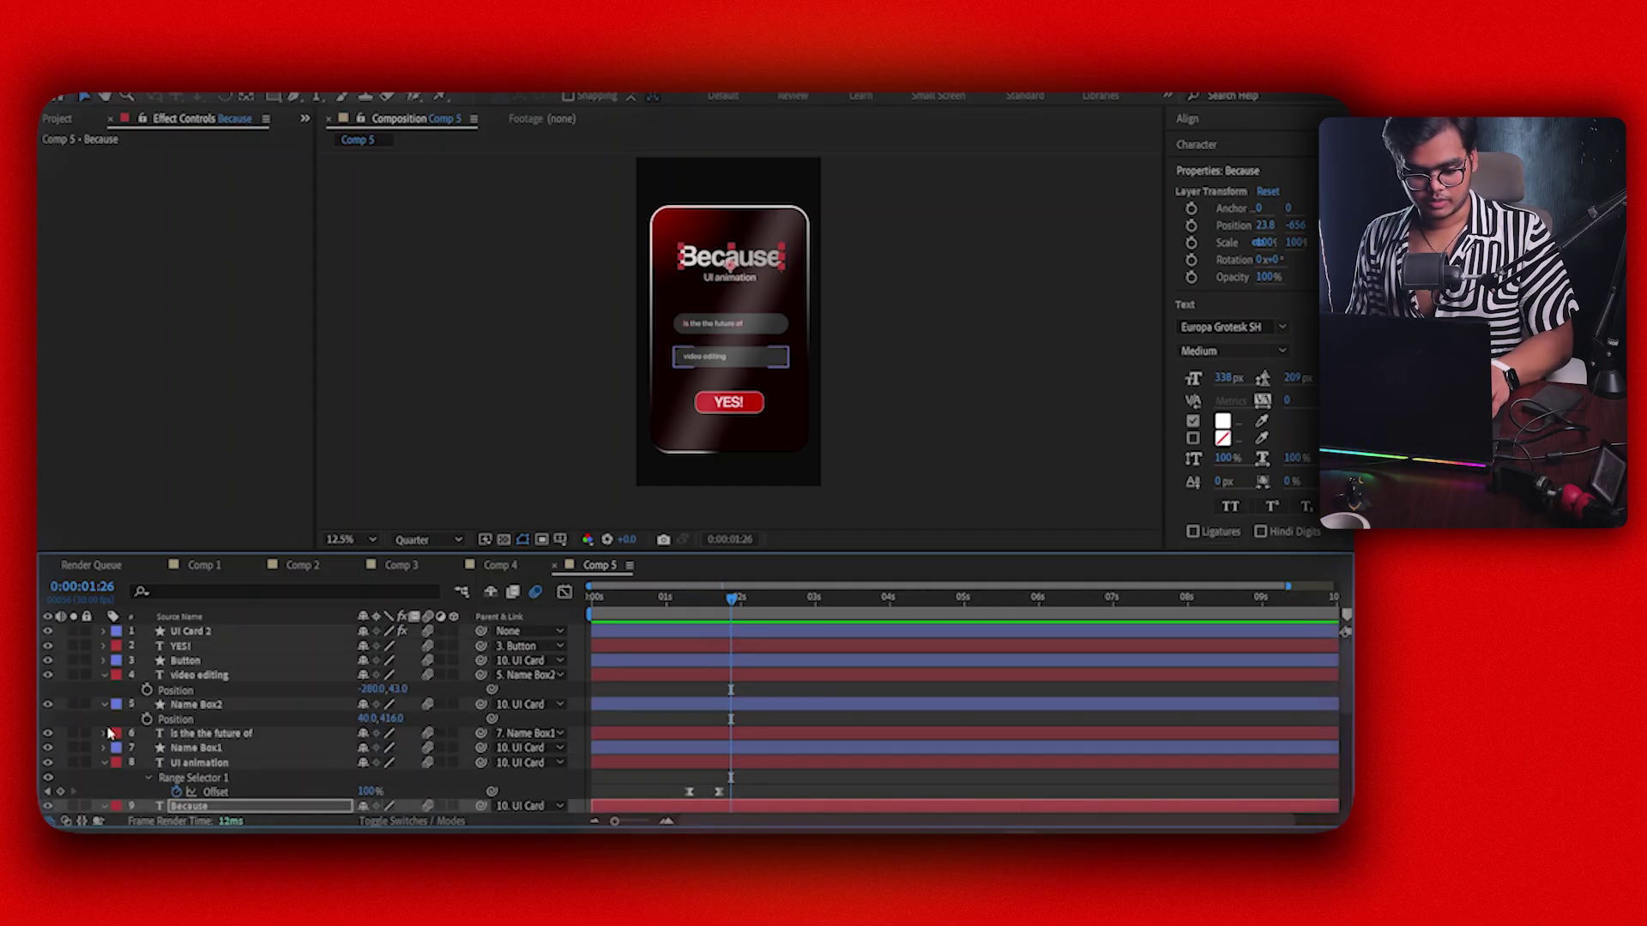
pyautogui.click(227, 734)
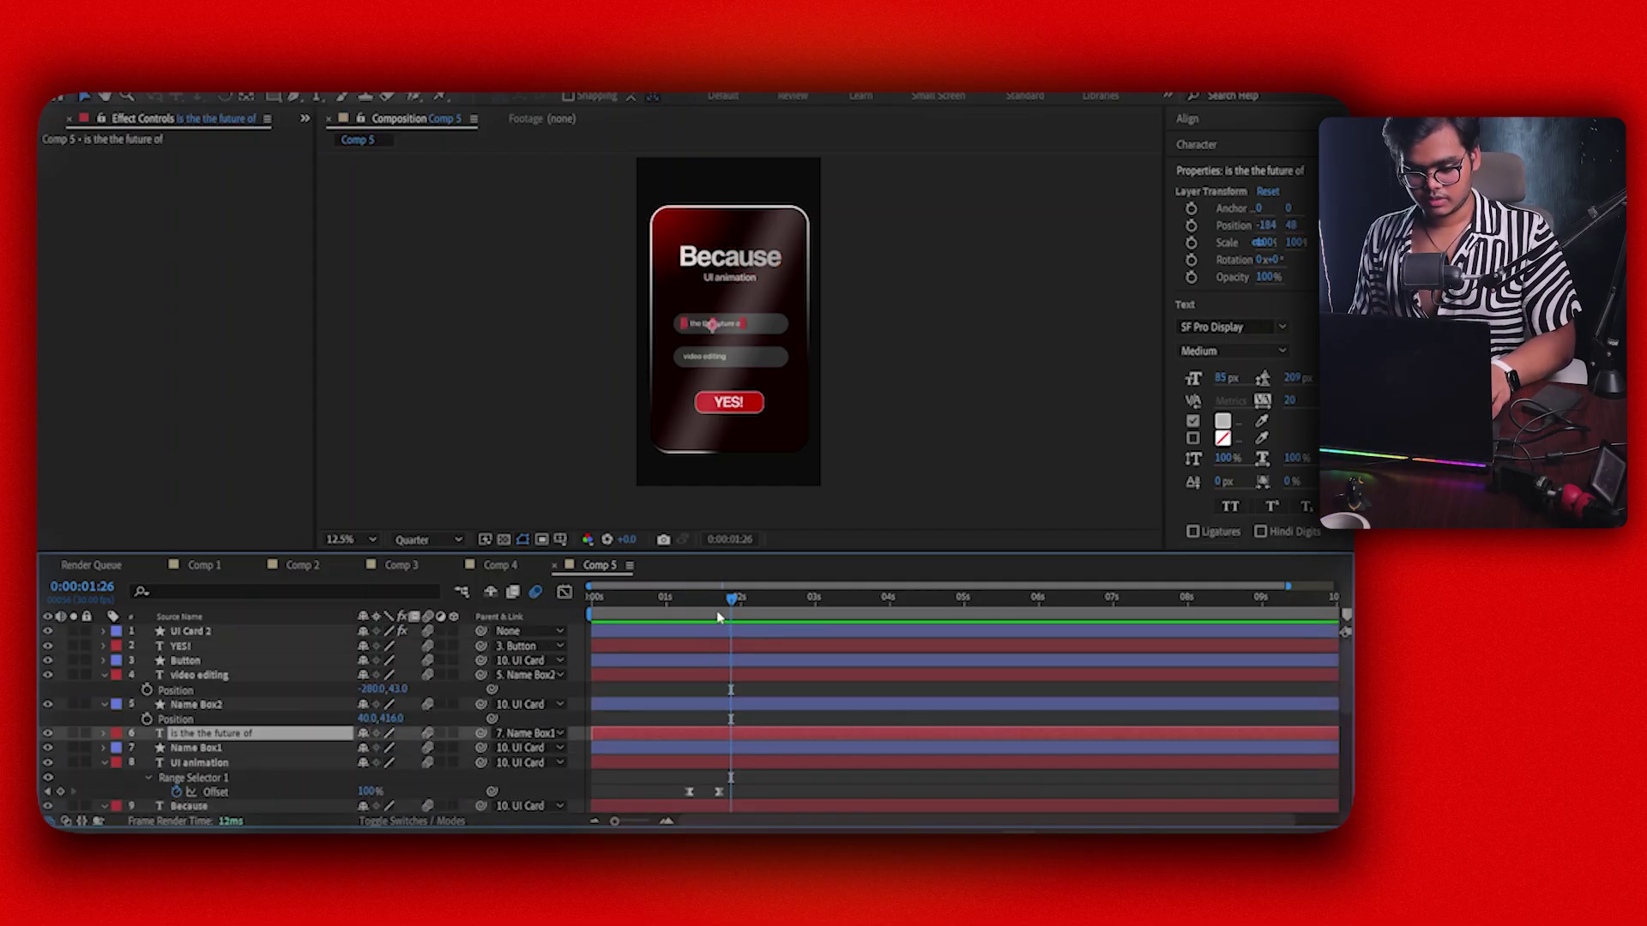
pyautogui.moveTo(733, 603); pyautogui.dragTo(728, 599)
pyautogui.press('Return')
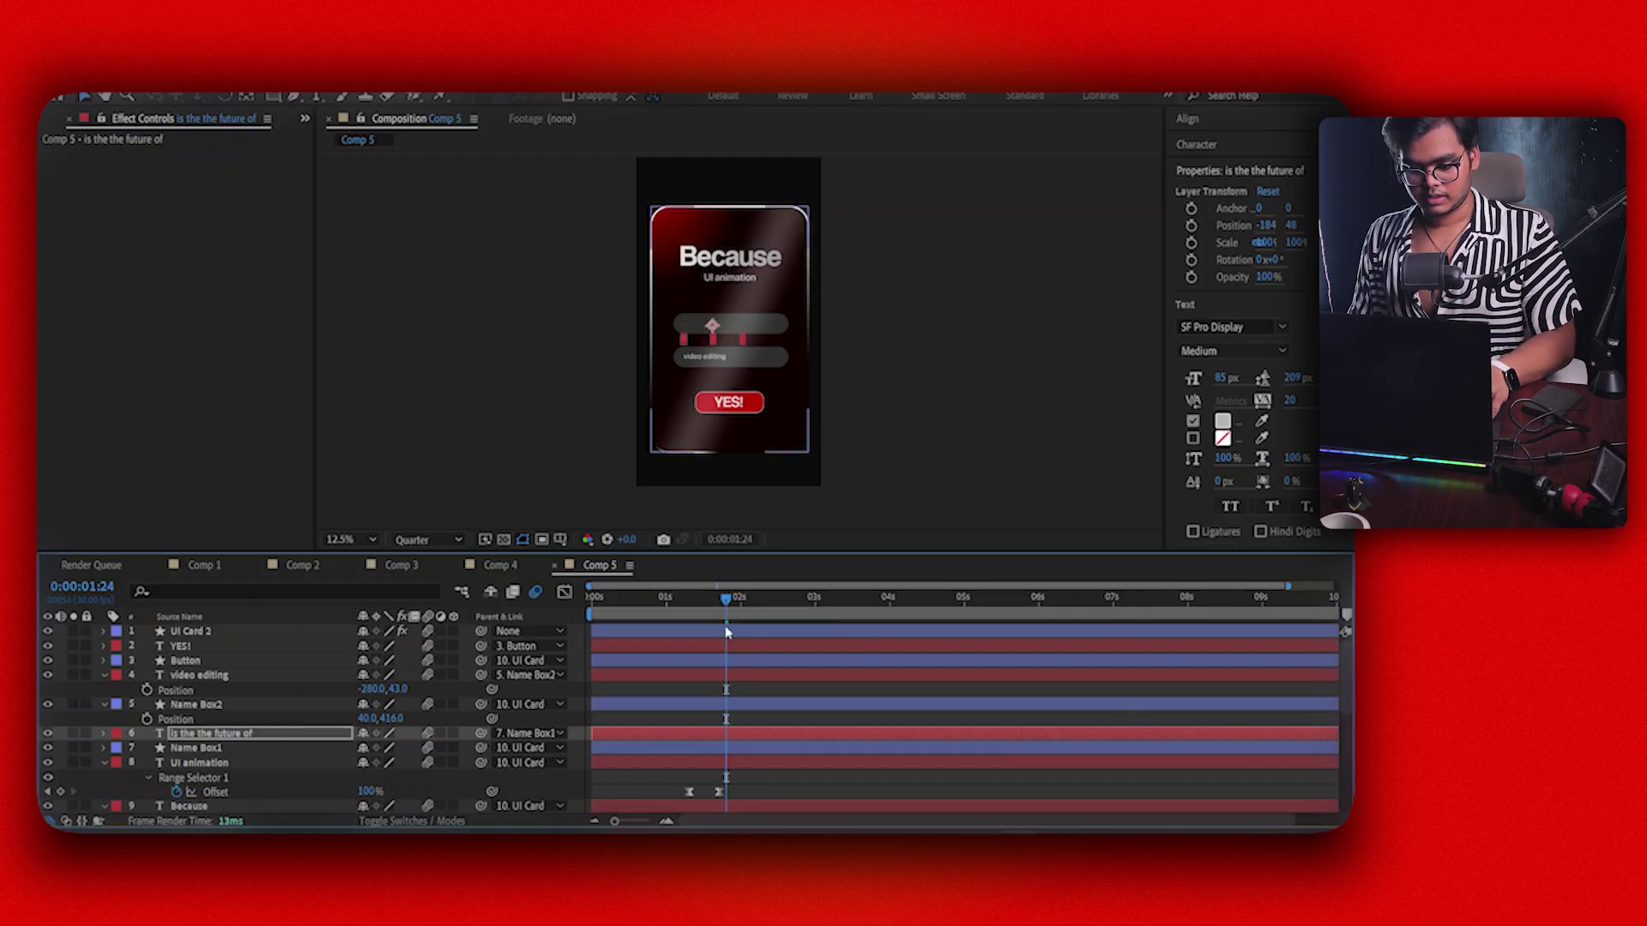
# Paste the copied text animator onto the "video editing" layer at 0:00:02:05 and preview the animation from the beginning
pyautogui.moveTo(724, 599); pyautogui.dragTo(757, 605)
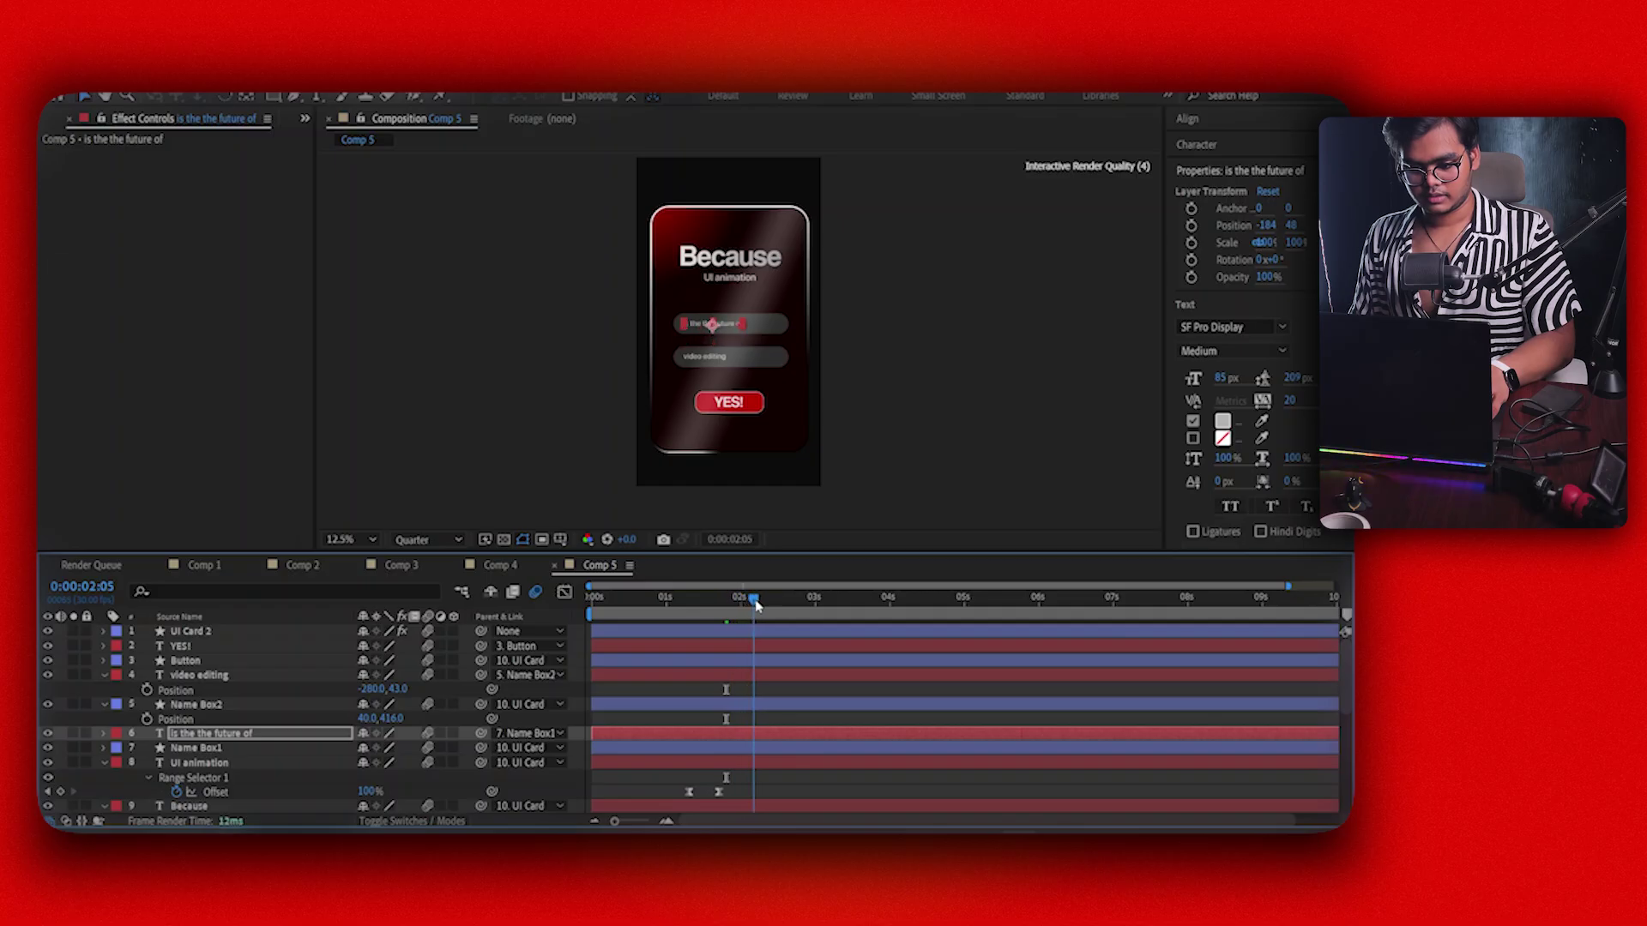
pyautogui.click(762, 677)
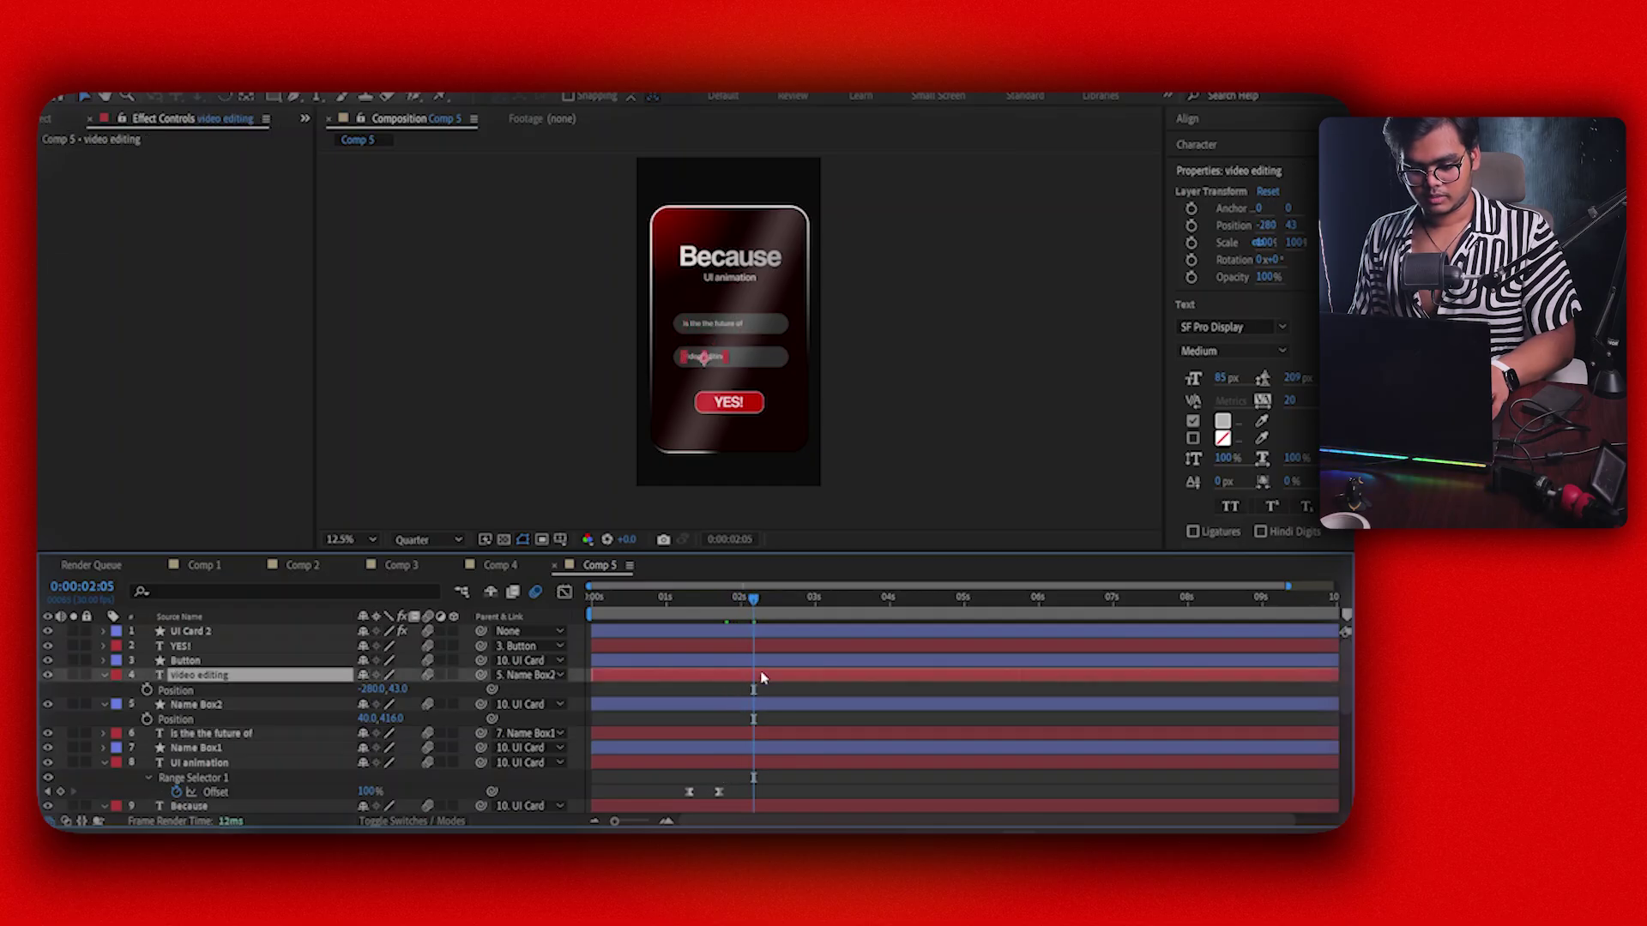
pyautogui.moveTo(757, 607); pyautogui.dragTo(598, 614)
pyautogui.press('space')
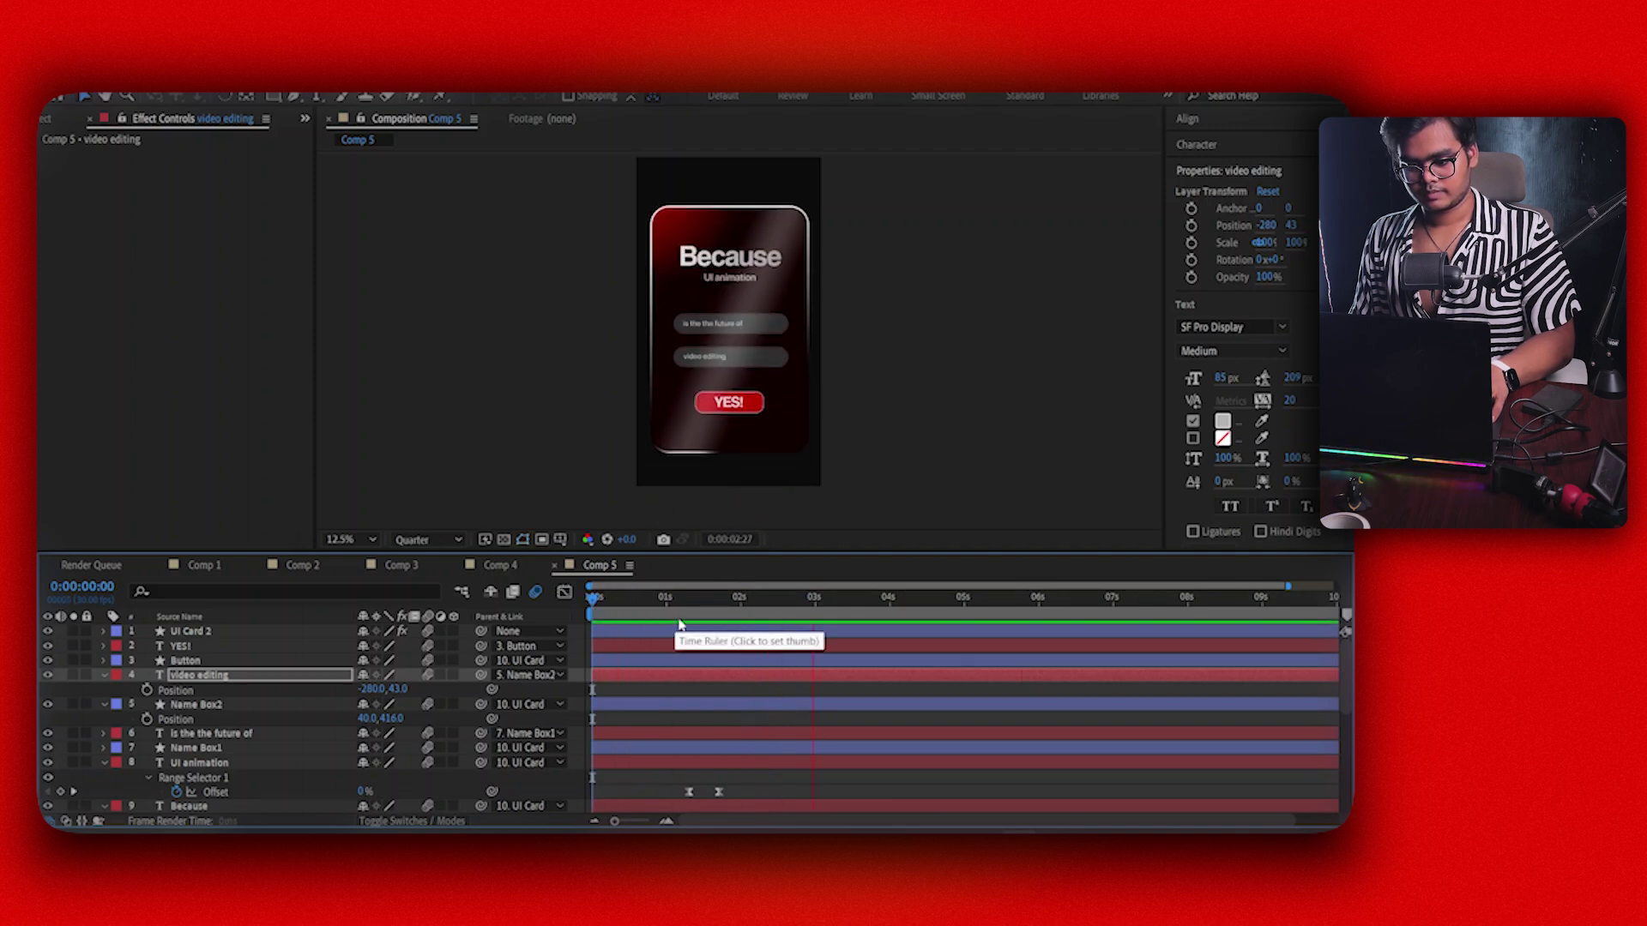
pyautogui.press('space')
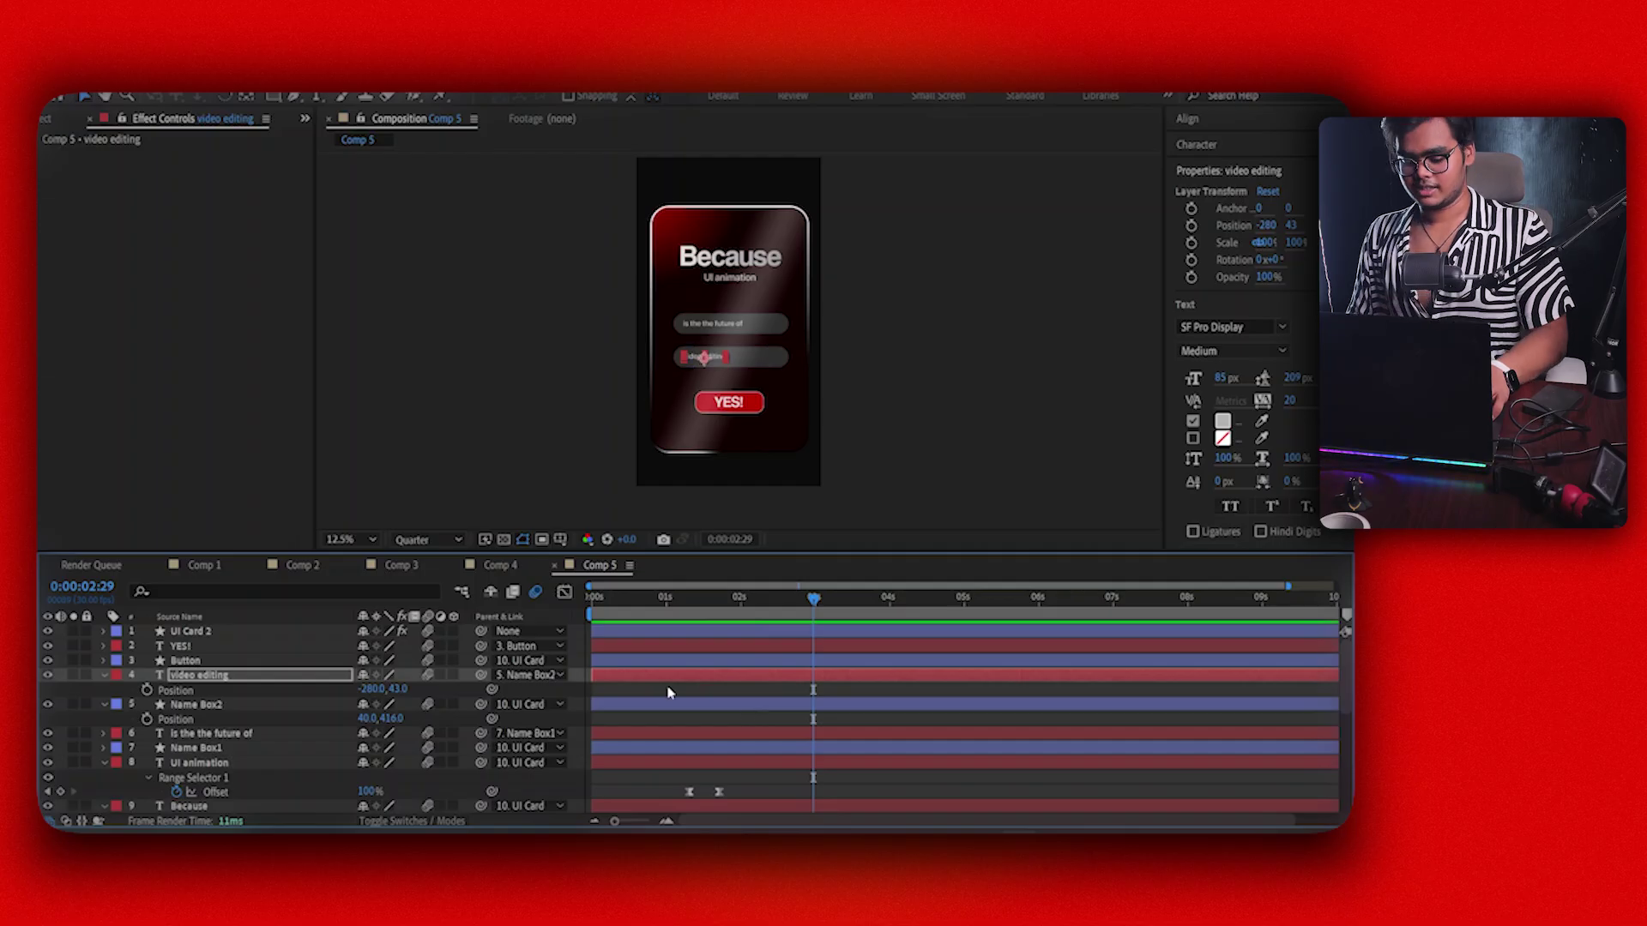
# Keyframe the Size of Name Box1's rectangle path and place the keyframe at 0:00:01:20
pyautogui.click(209, 662)
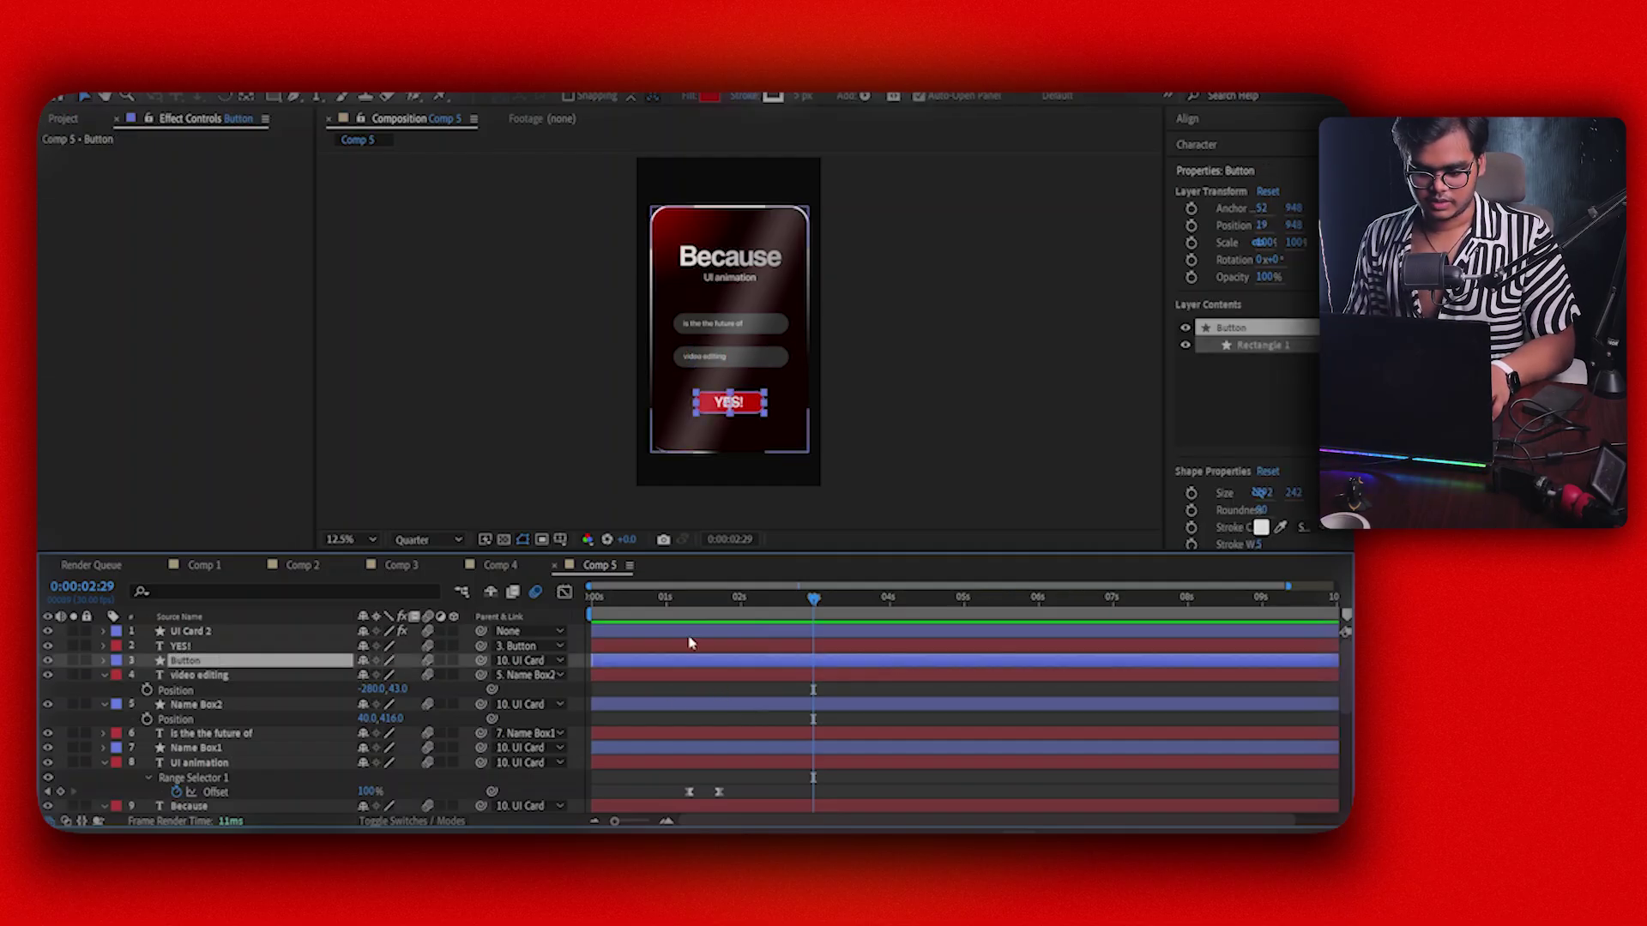
pyautogui.click(214, 748)
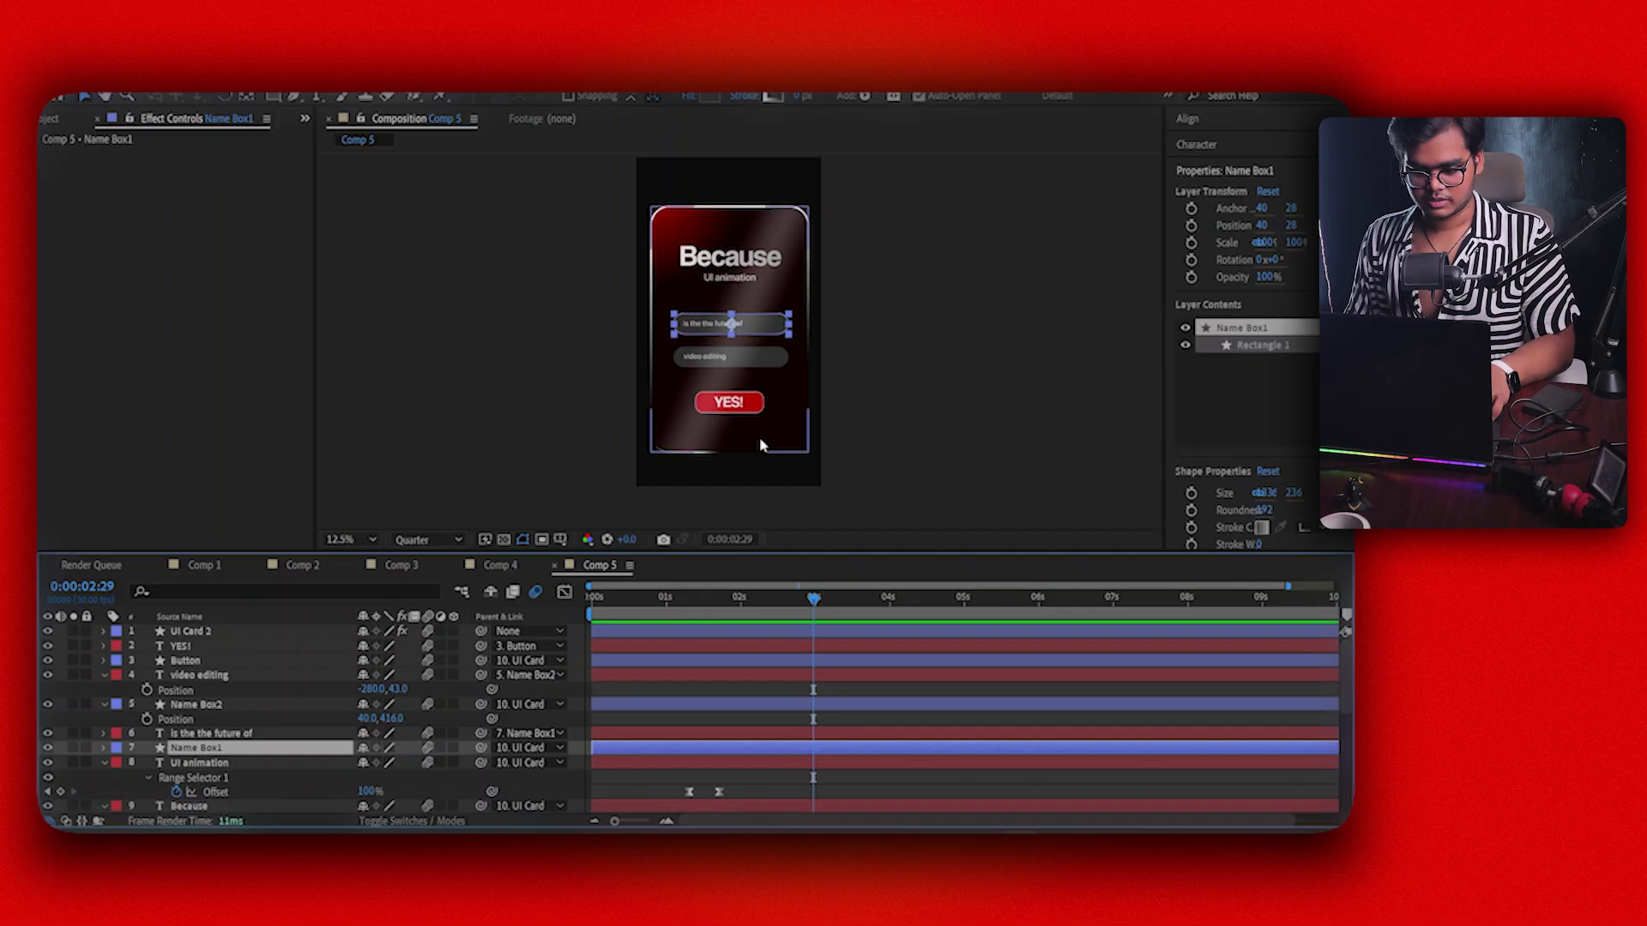
pyautogui.scroll(1, 746, 420)
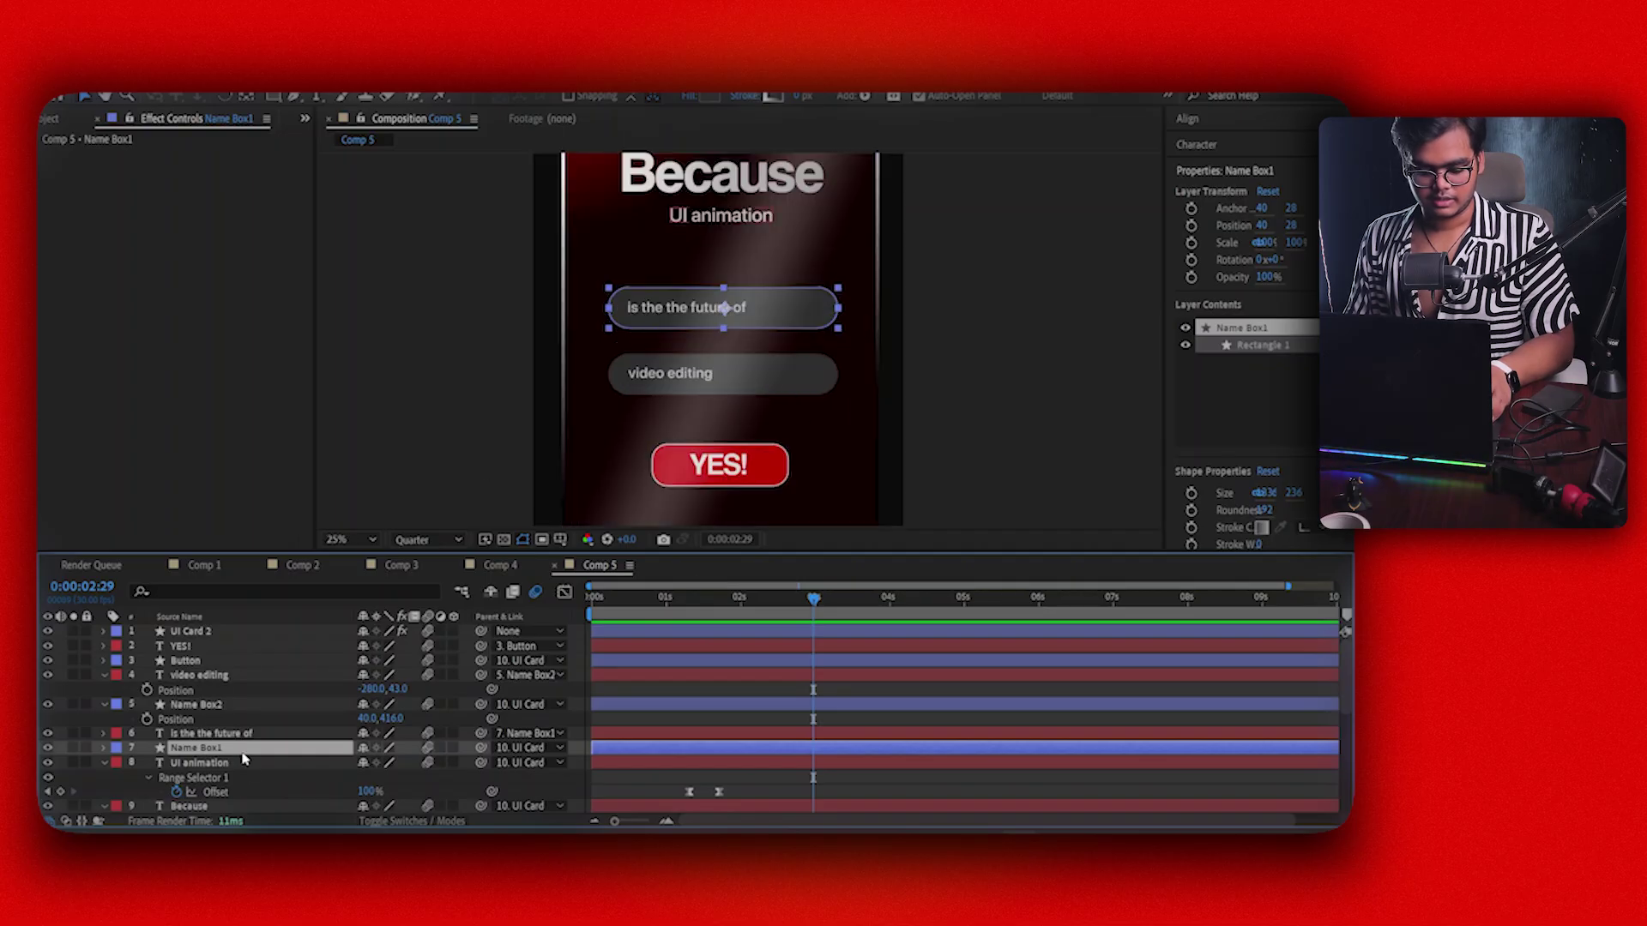
pyautogui.click(102, 748)
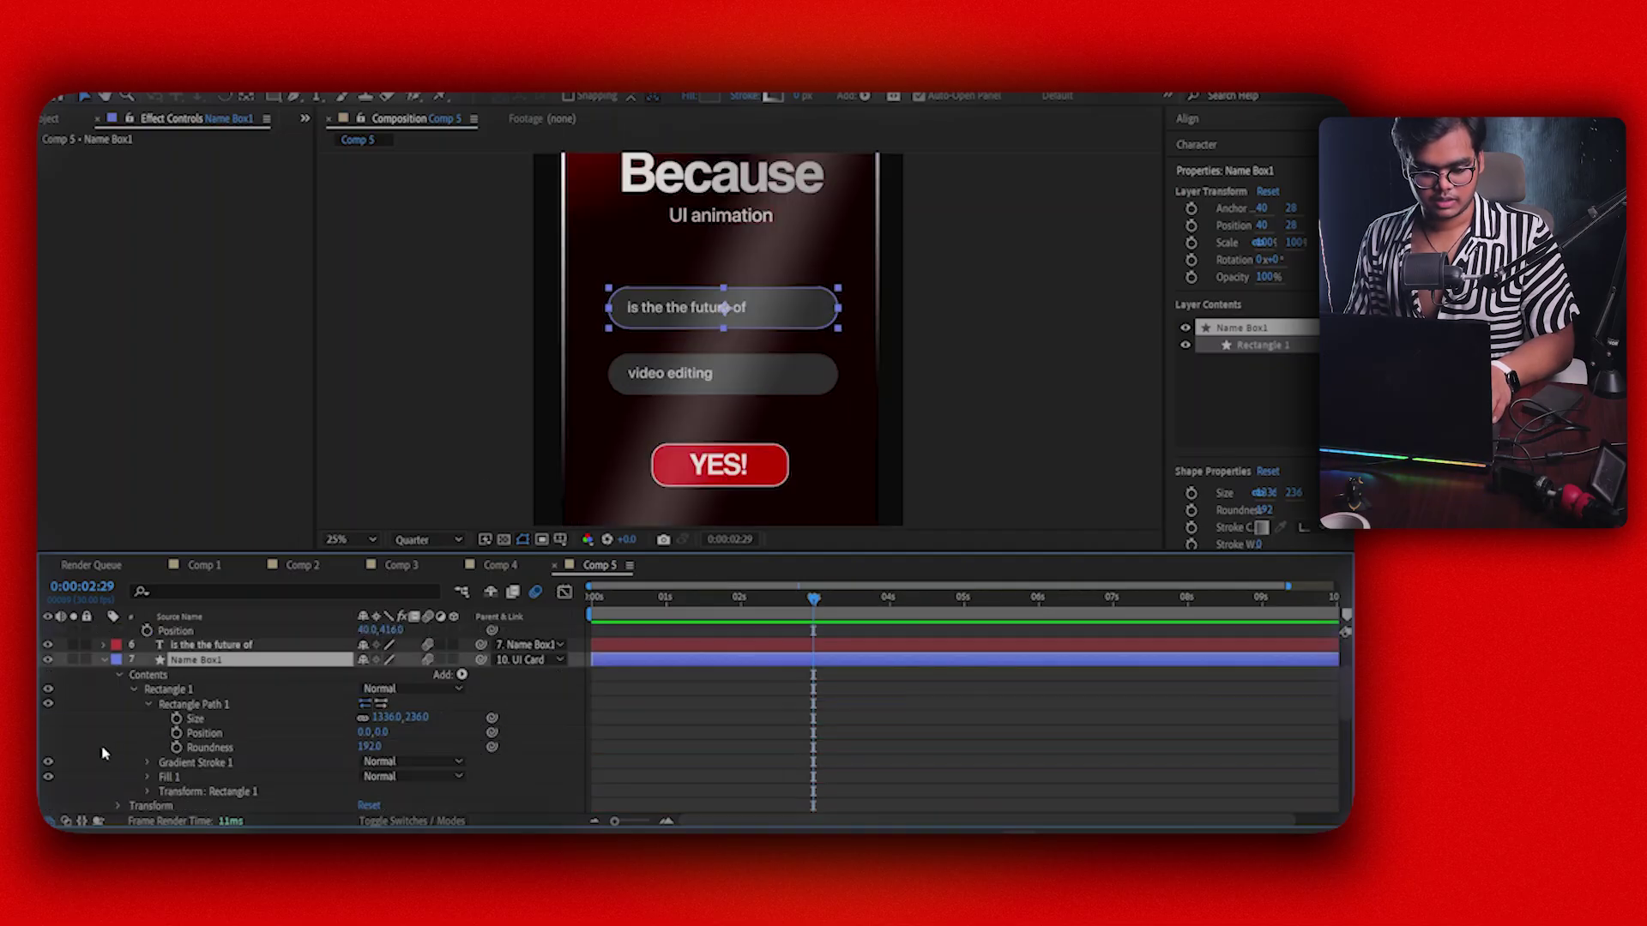
pyautogui.click(177, 719)
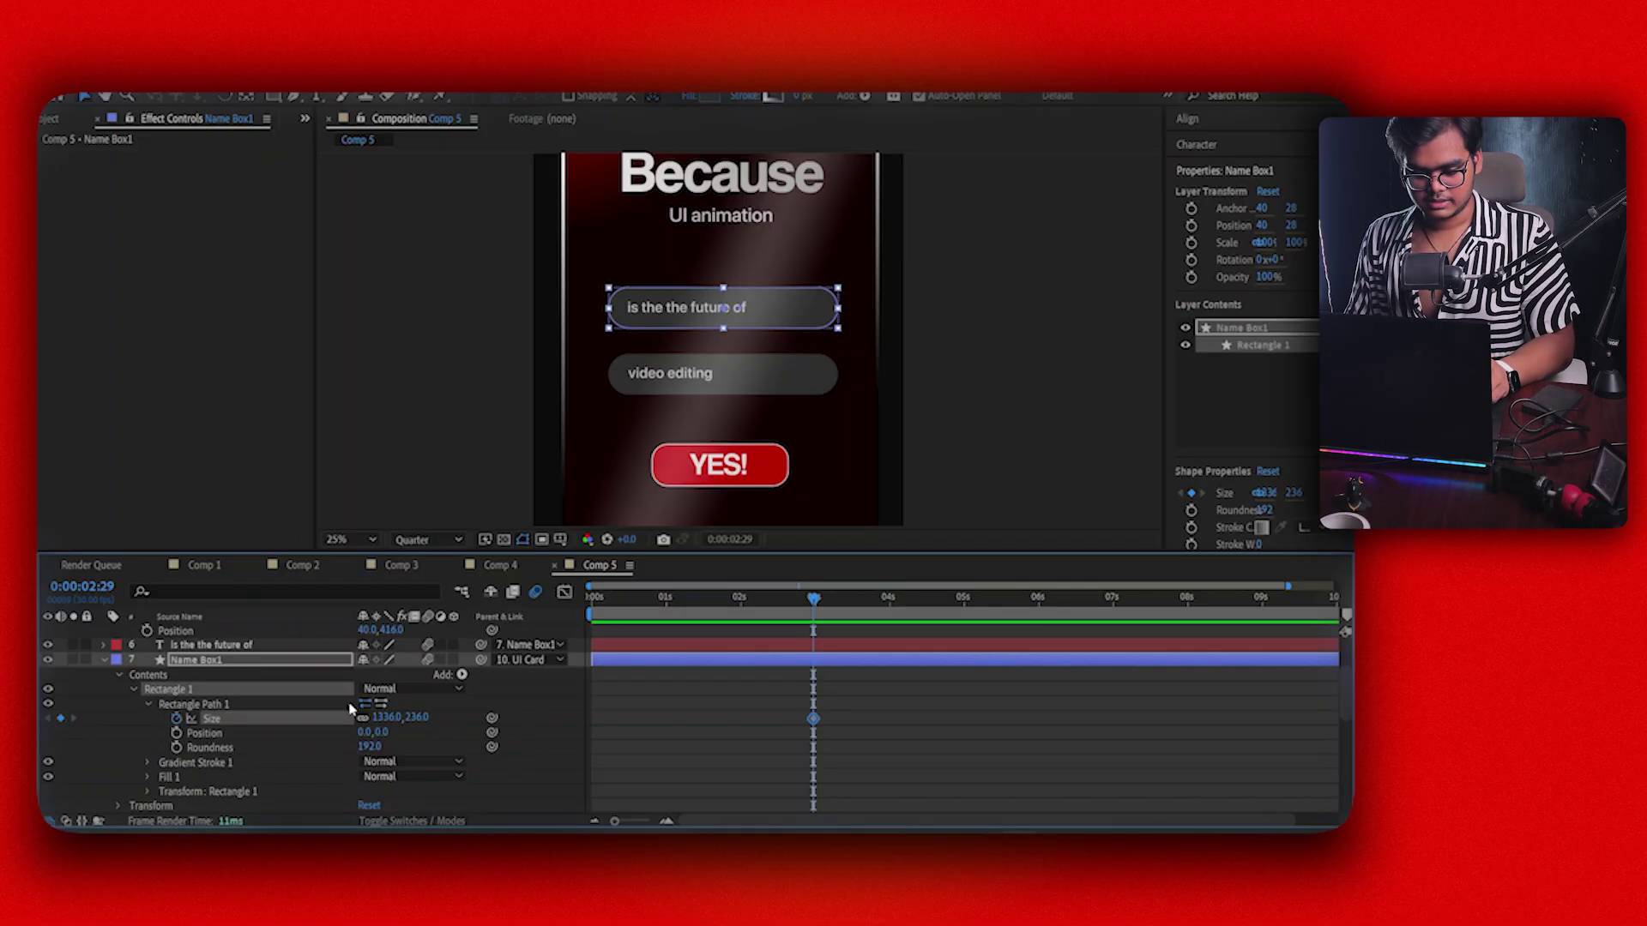
pyautogui.moveTo(813, 631); pyautogui.dragTo(717, 623)
pyautogui.moveTo(815, 720); pyautogui.dragTo(716, 723)
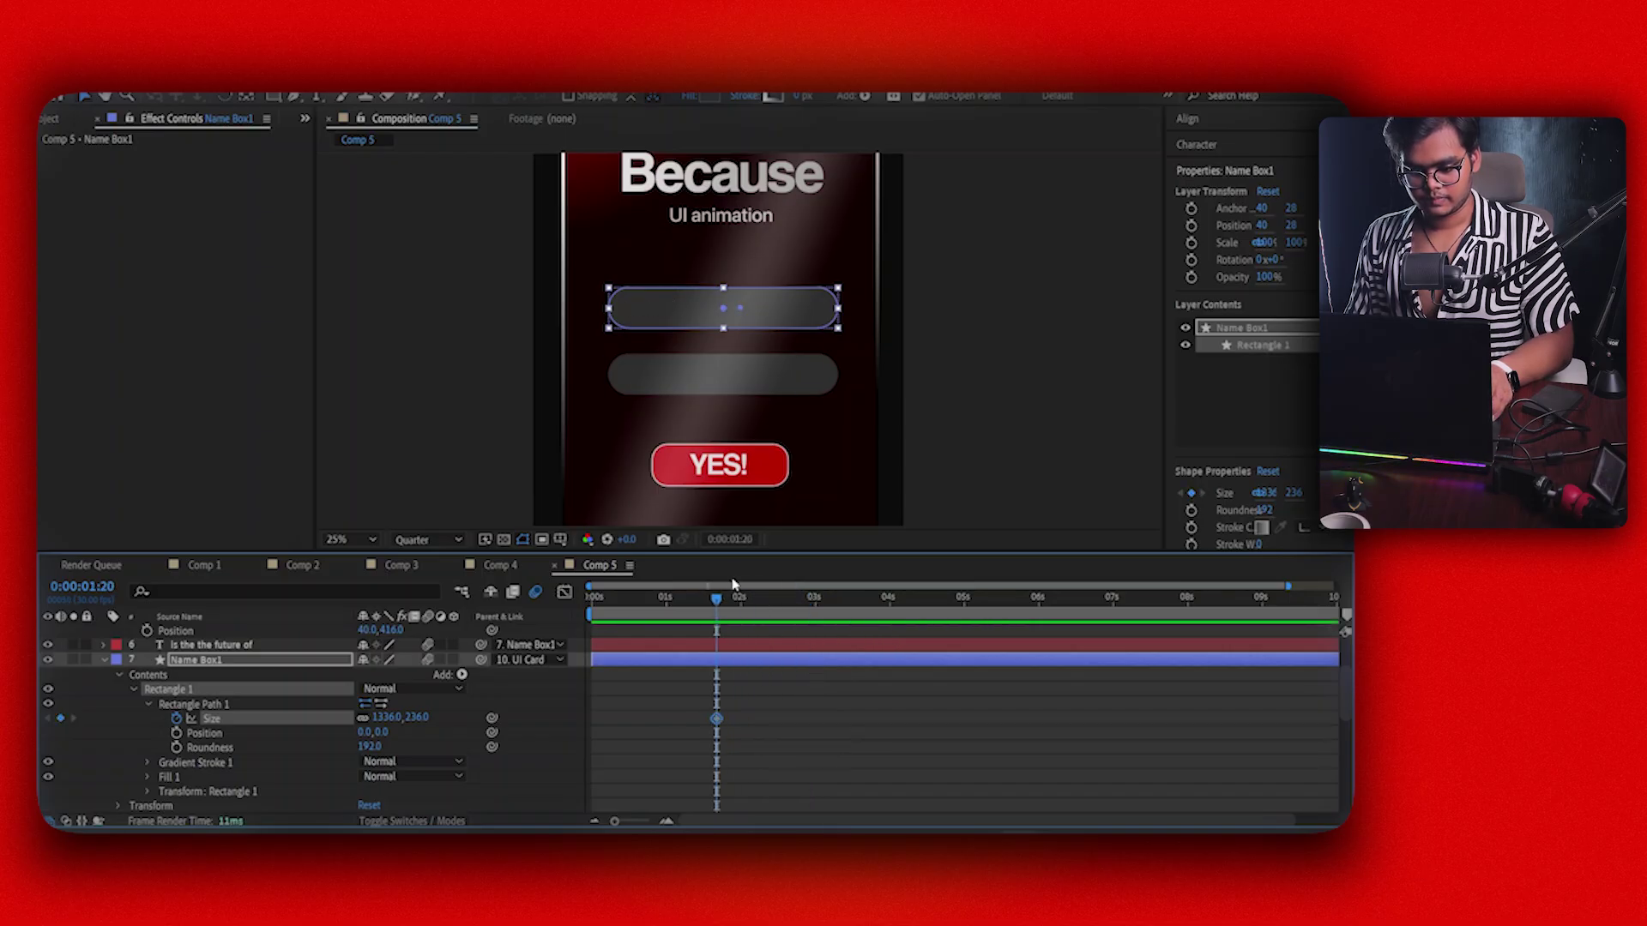
# Set Name Box1's rectangle size to 0 by 236 at 0:00:01:15 so the box grows open, and check the motion
pyautogui.moveTo(717, 598)
pyautogui.mouseDown()
pyautogui.moveTo(684, 601)
pyautogui.moveTo(704, 600)
pyautogui.mouseUp()
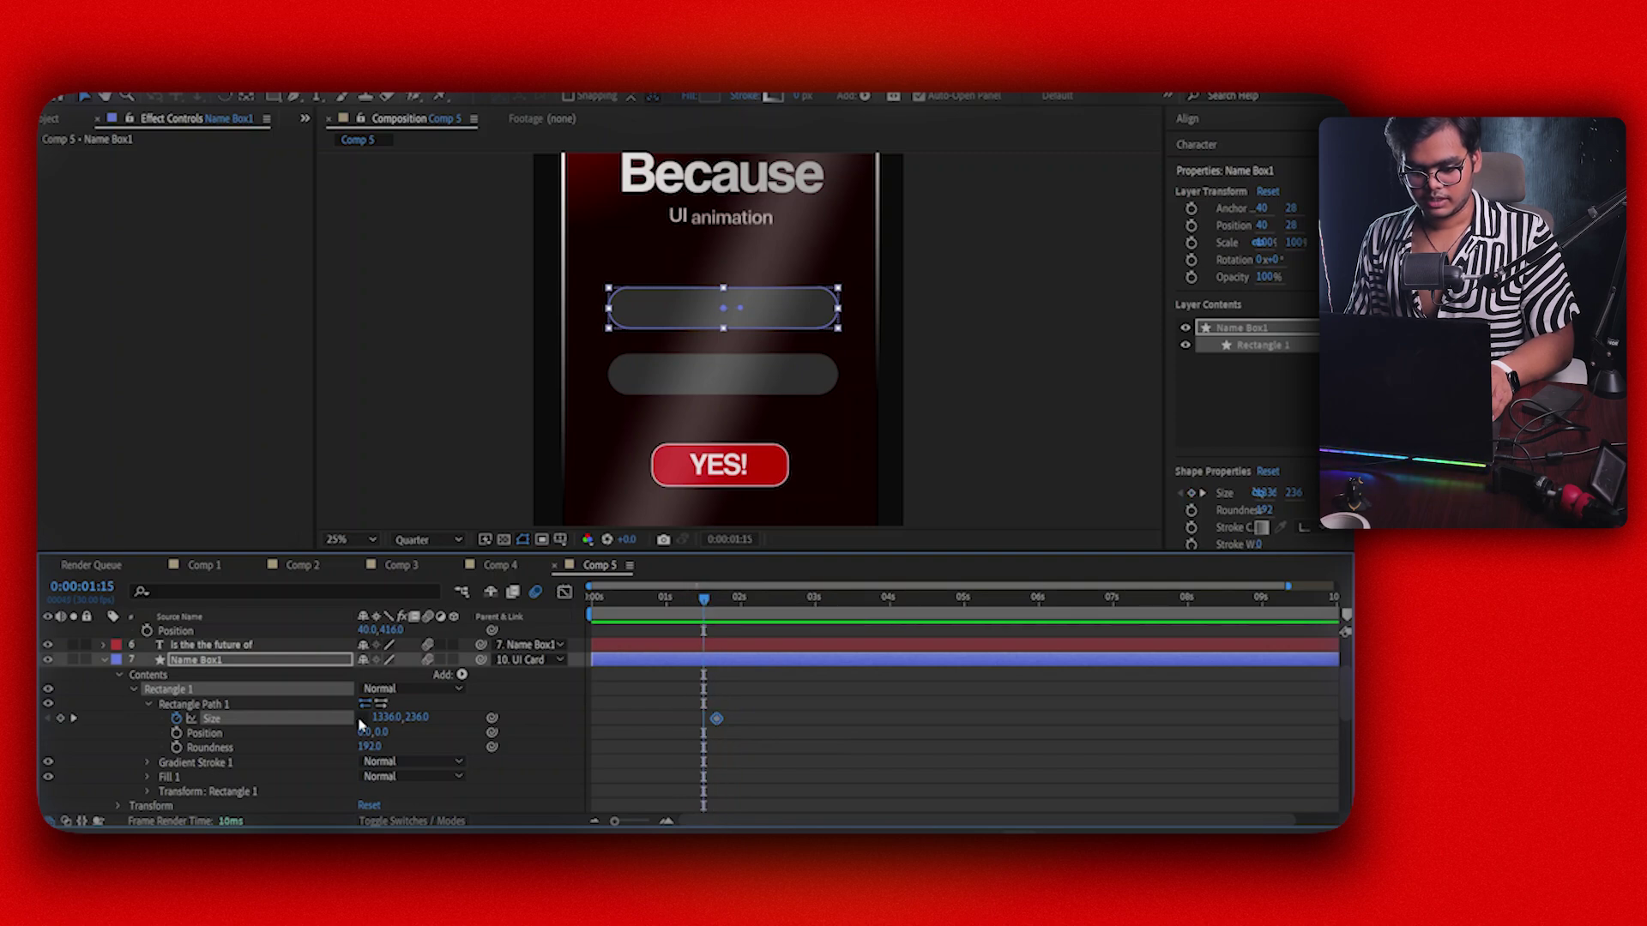
pyautogui.moveTo(385, 725); pyautogui.dragTo(214, 719)
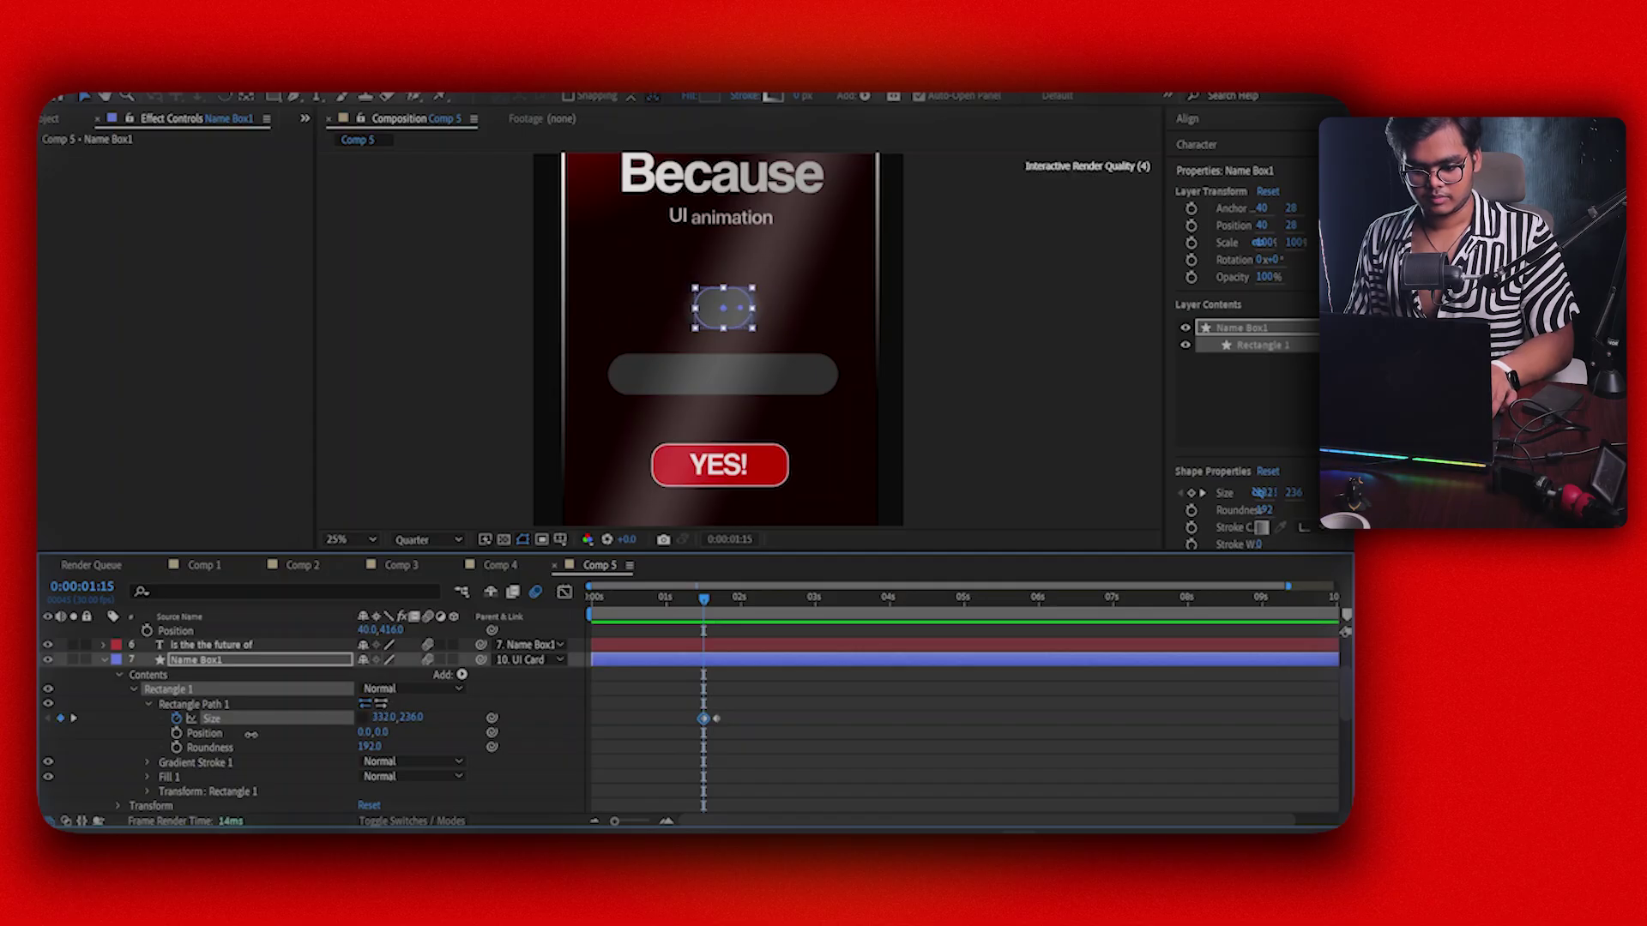
pyautogui.moveTo(370, 717); pyautogui.dragTo(322, 716)
pyautogui.click(766, 712)
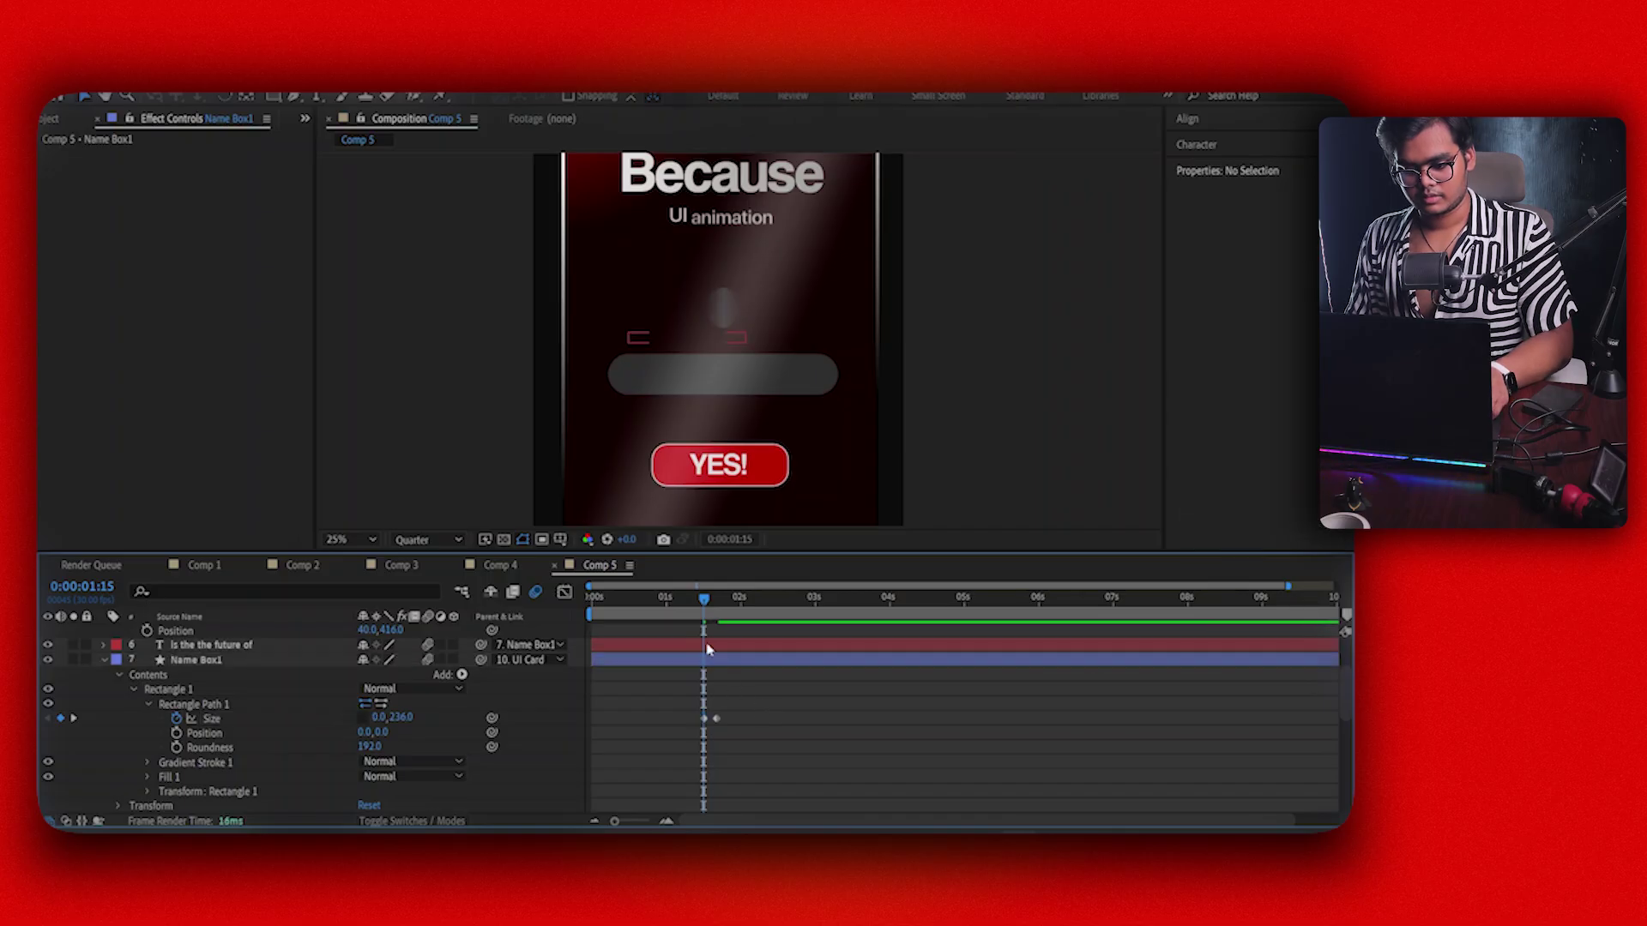
pyautogui.moveTo(704, 599); pyautogui.dragTo(706, 605)
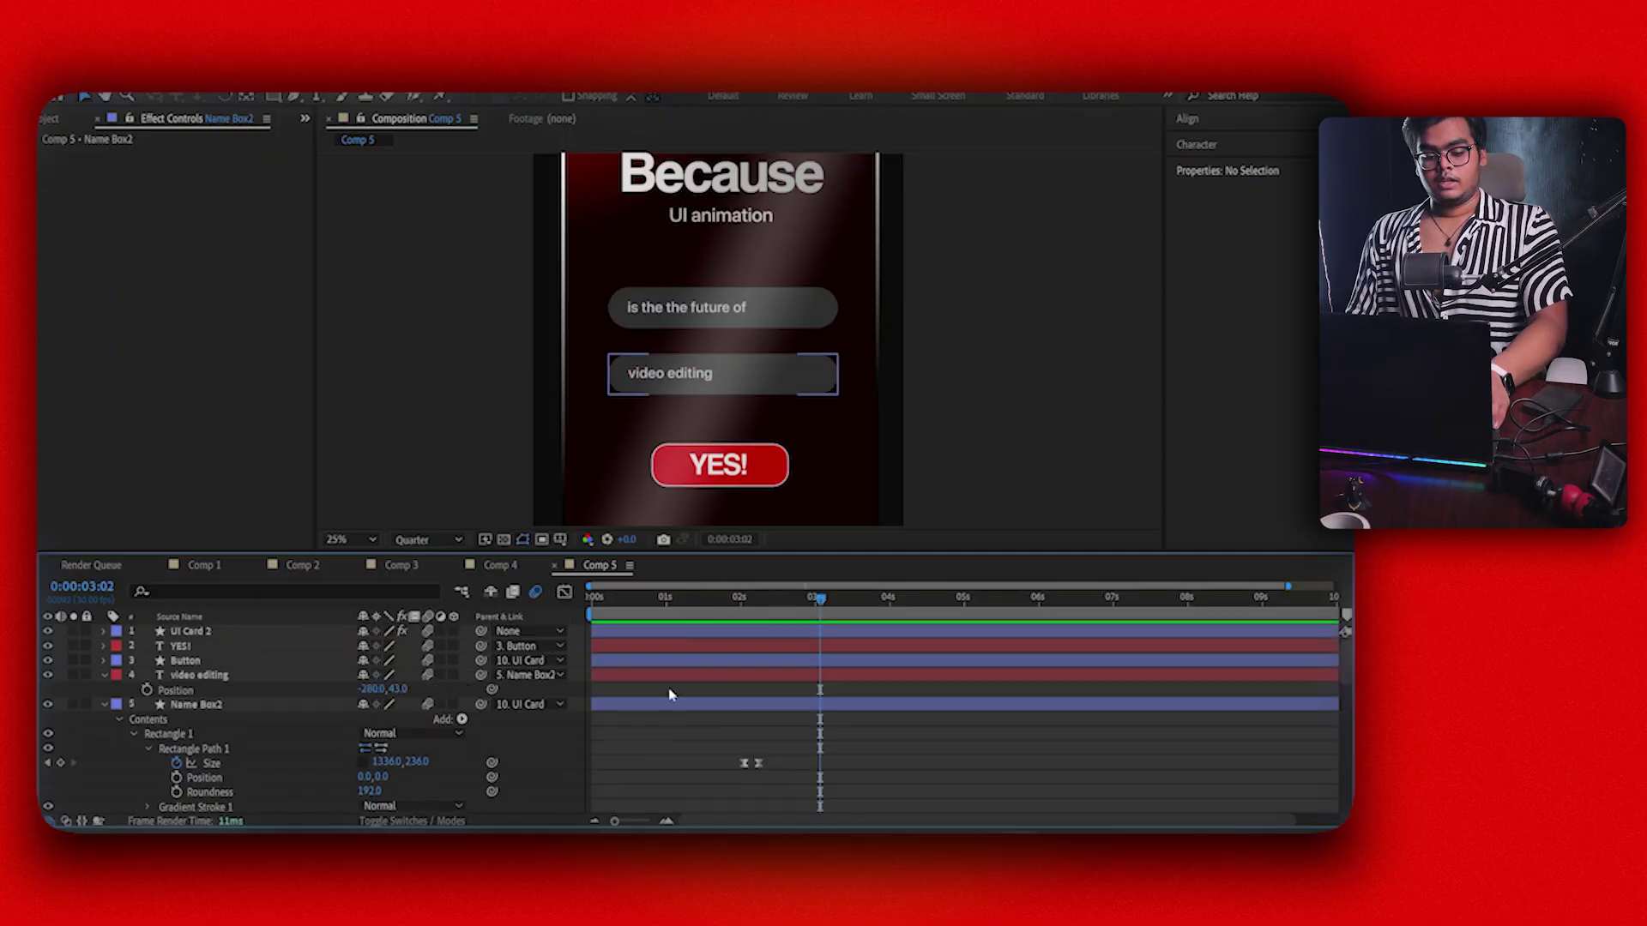
# Animate the Button layer's Position from 19, 1446 at 0:00:02:18 up to its resting place at 0:00:02:28
pyautogui.click(155, 663)
pyautogui.click(175, 660)
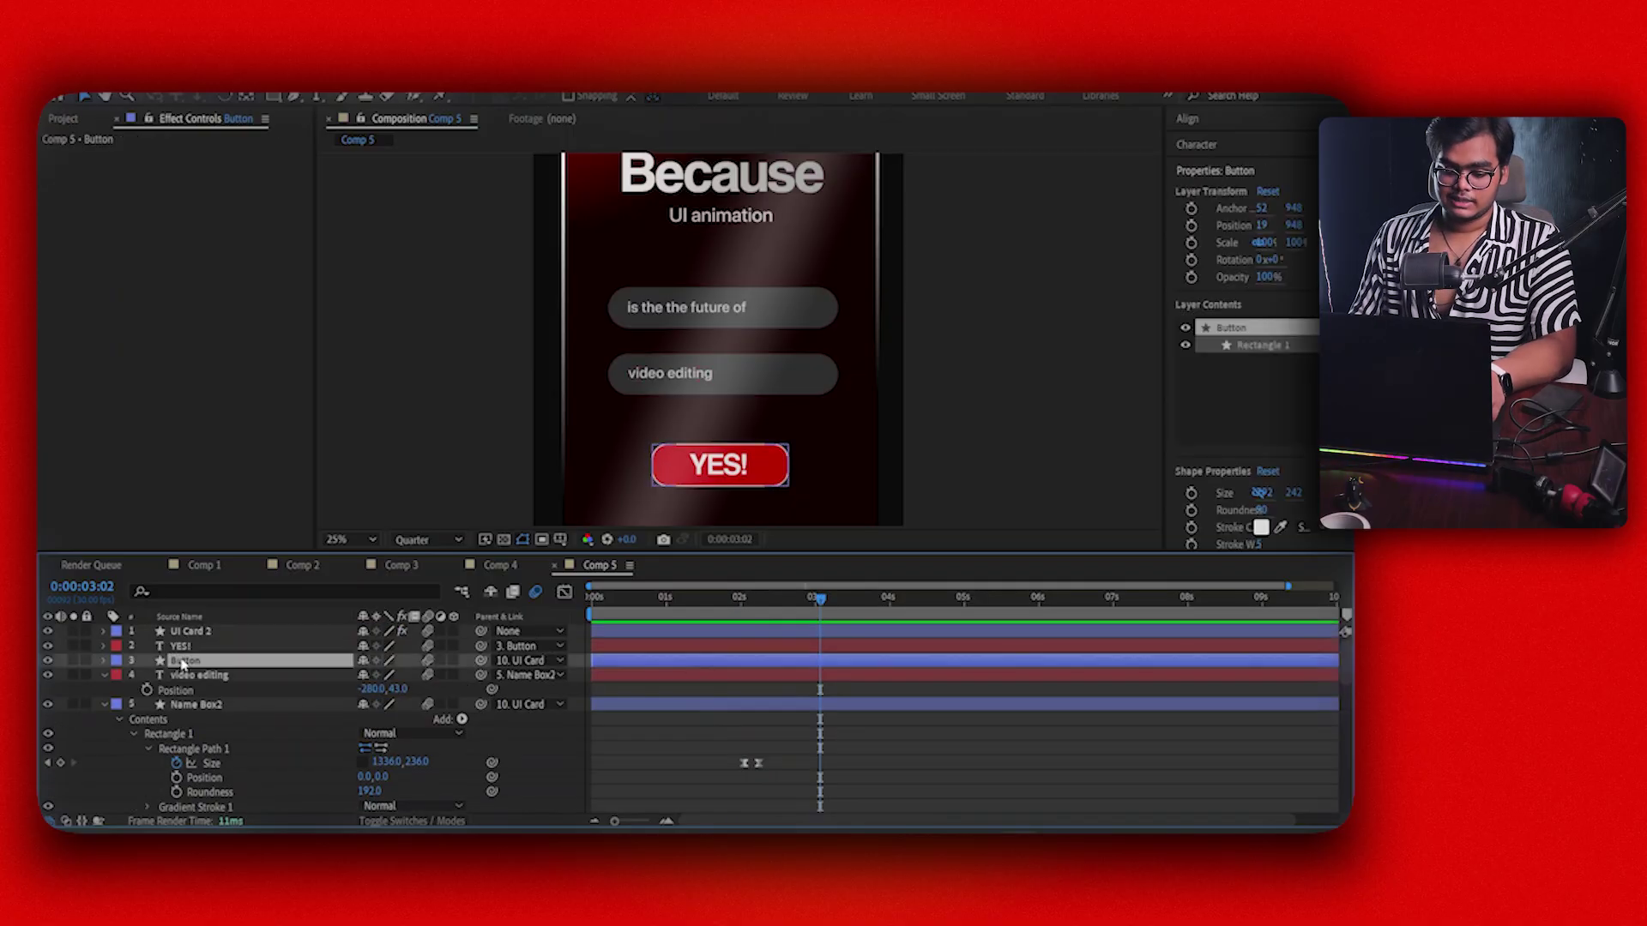
pyautogui.press('p')
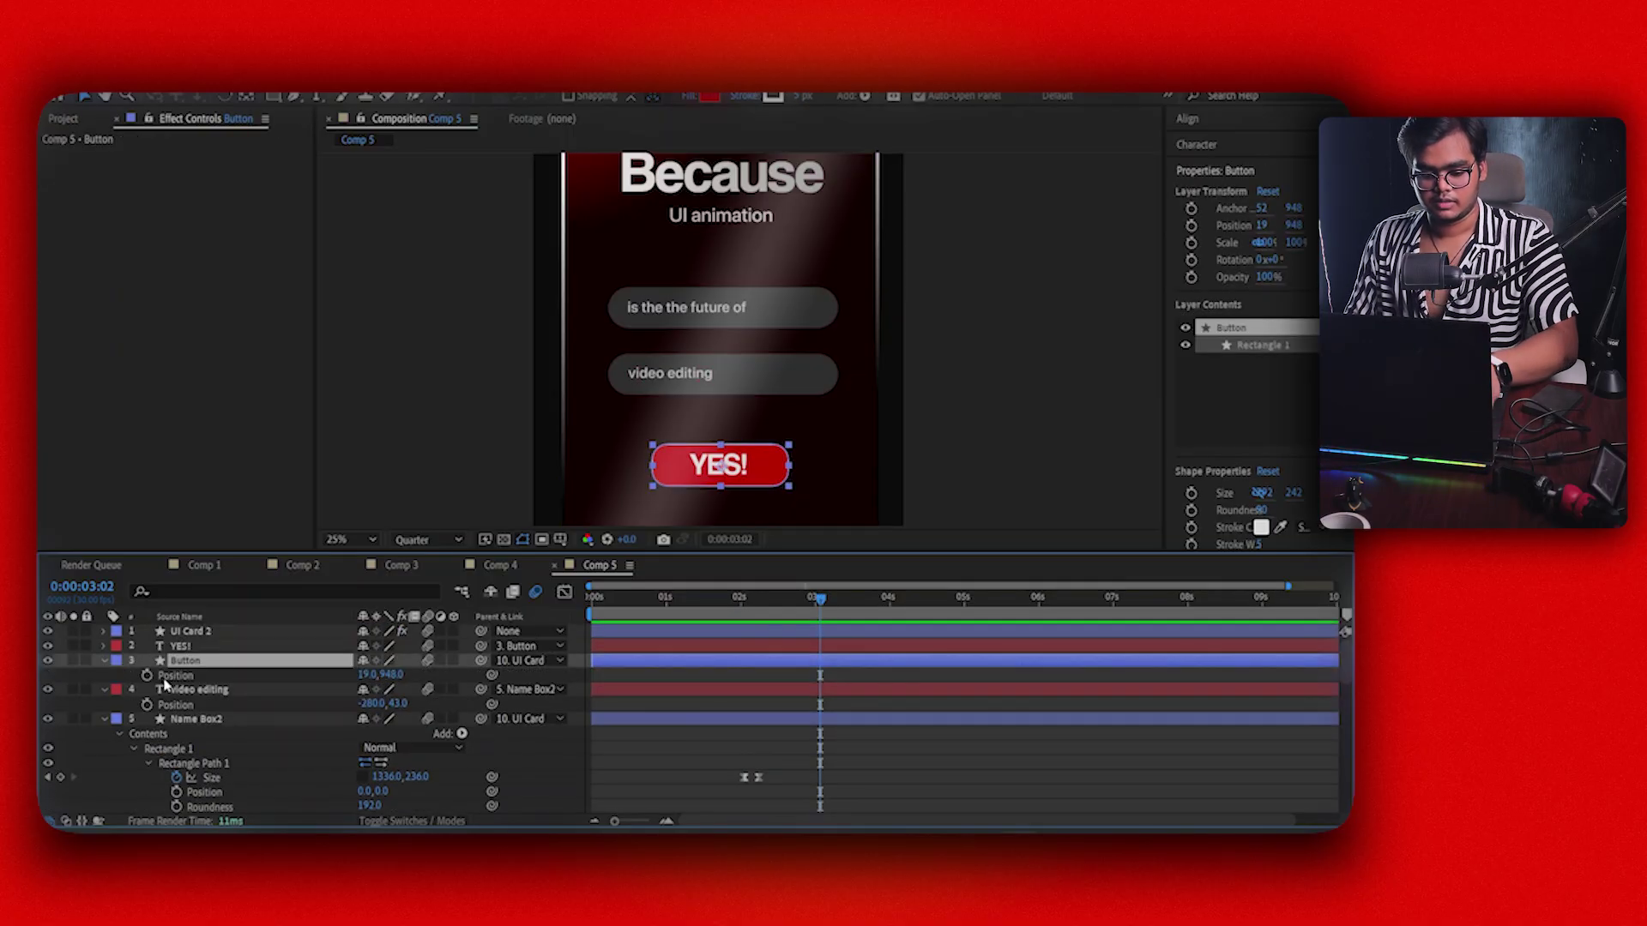
pyautogui.moveTo(768, 610); pyautogui.dragTo(785, 610)
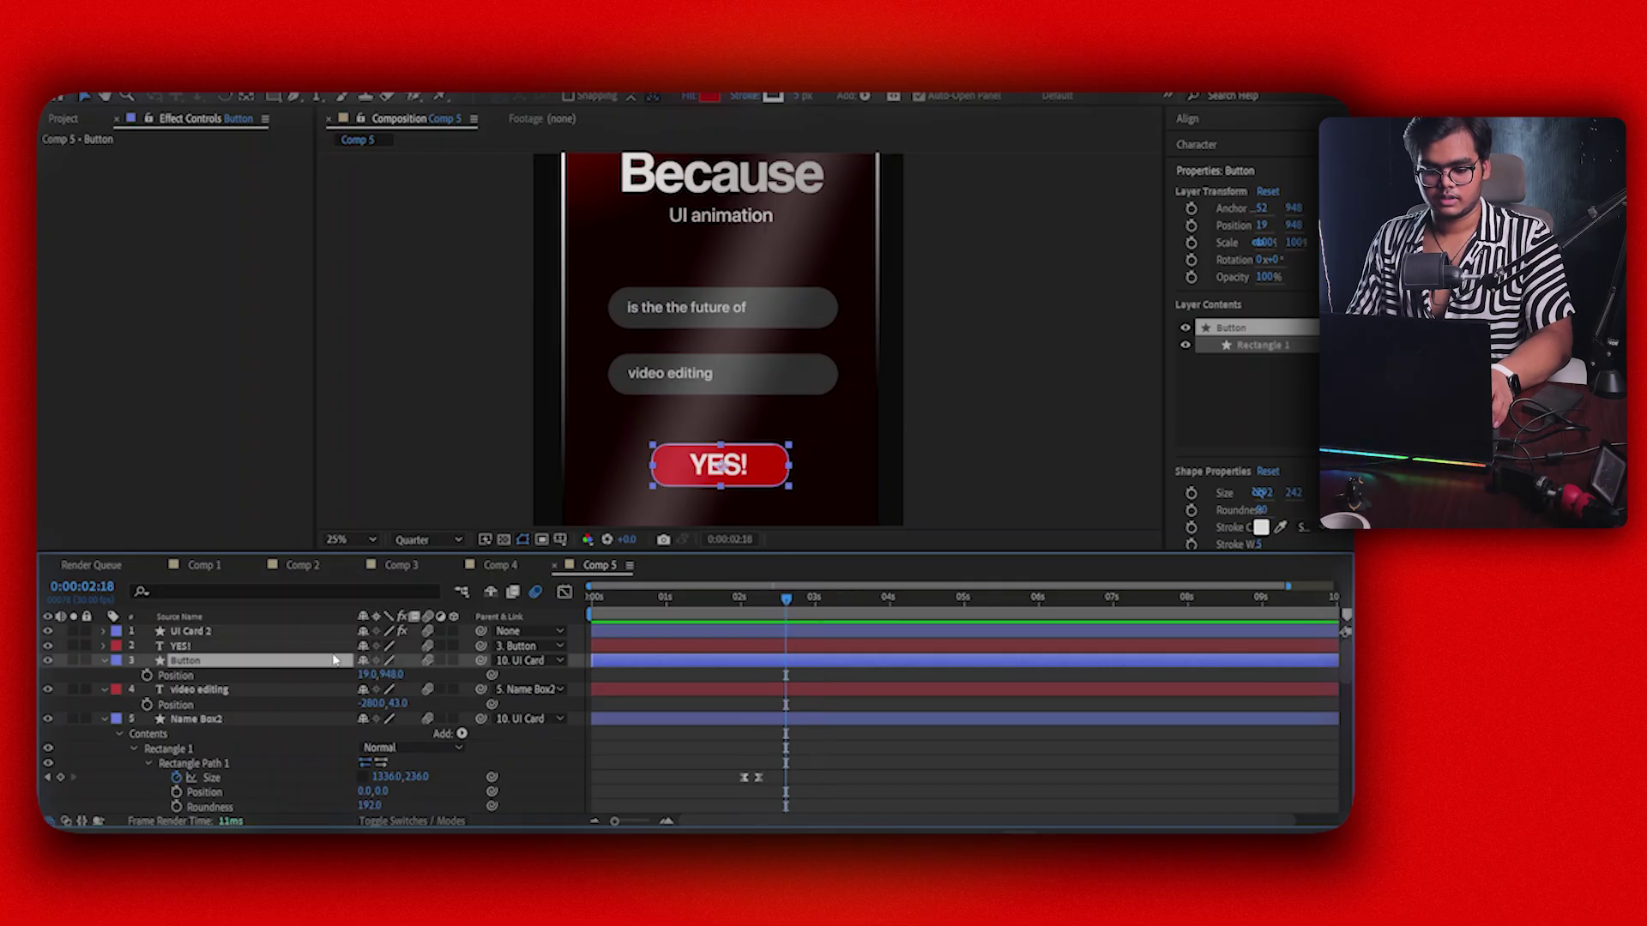
pyautogui.click(147, 675)
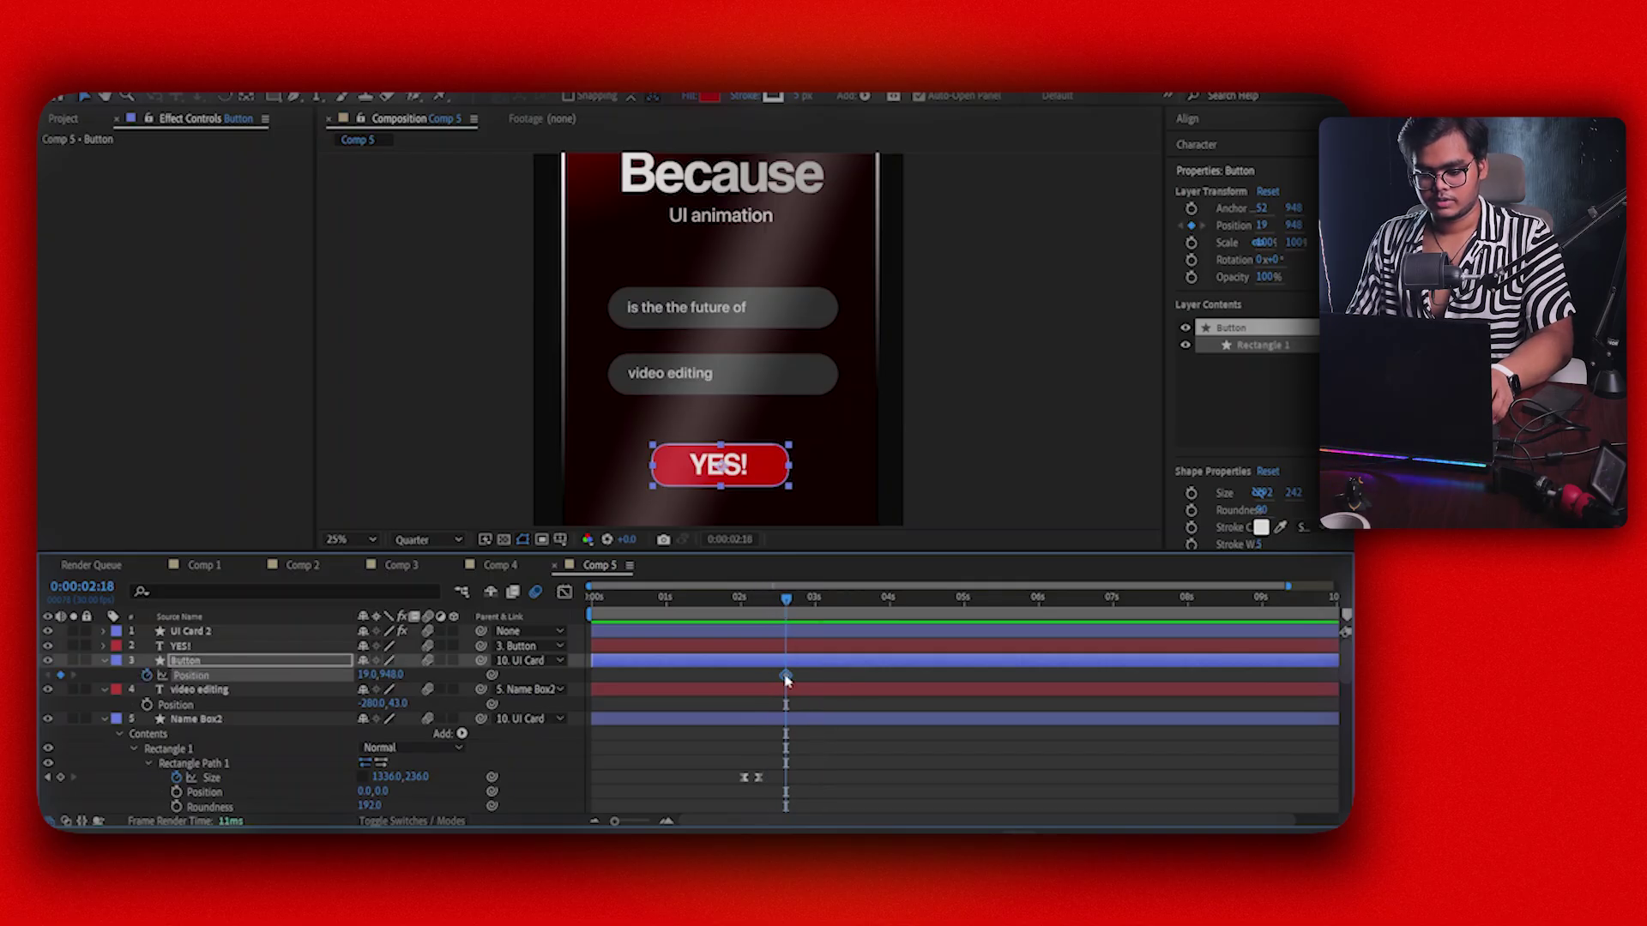
pyautogui.moveTo(786, 677)
pyautogui.mouseDown()
pyautogui.moveTo(826, 679)
pyautogui.moveTo(812, 677)
pyautogui.mouseUp()
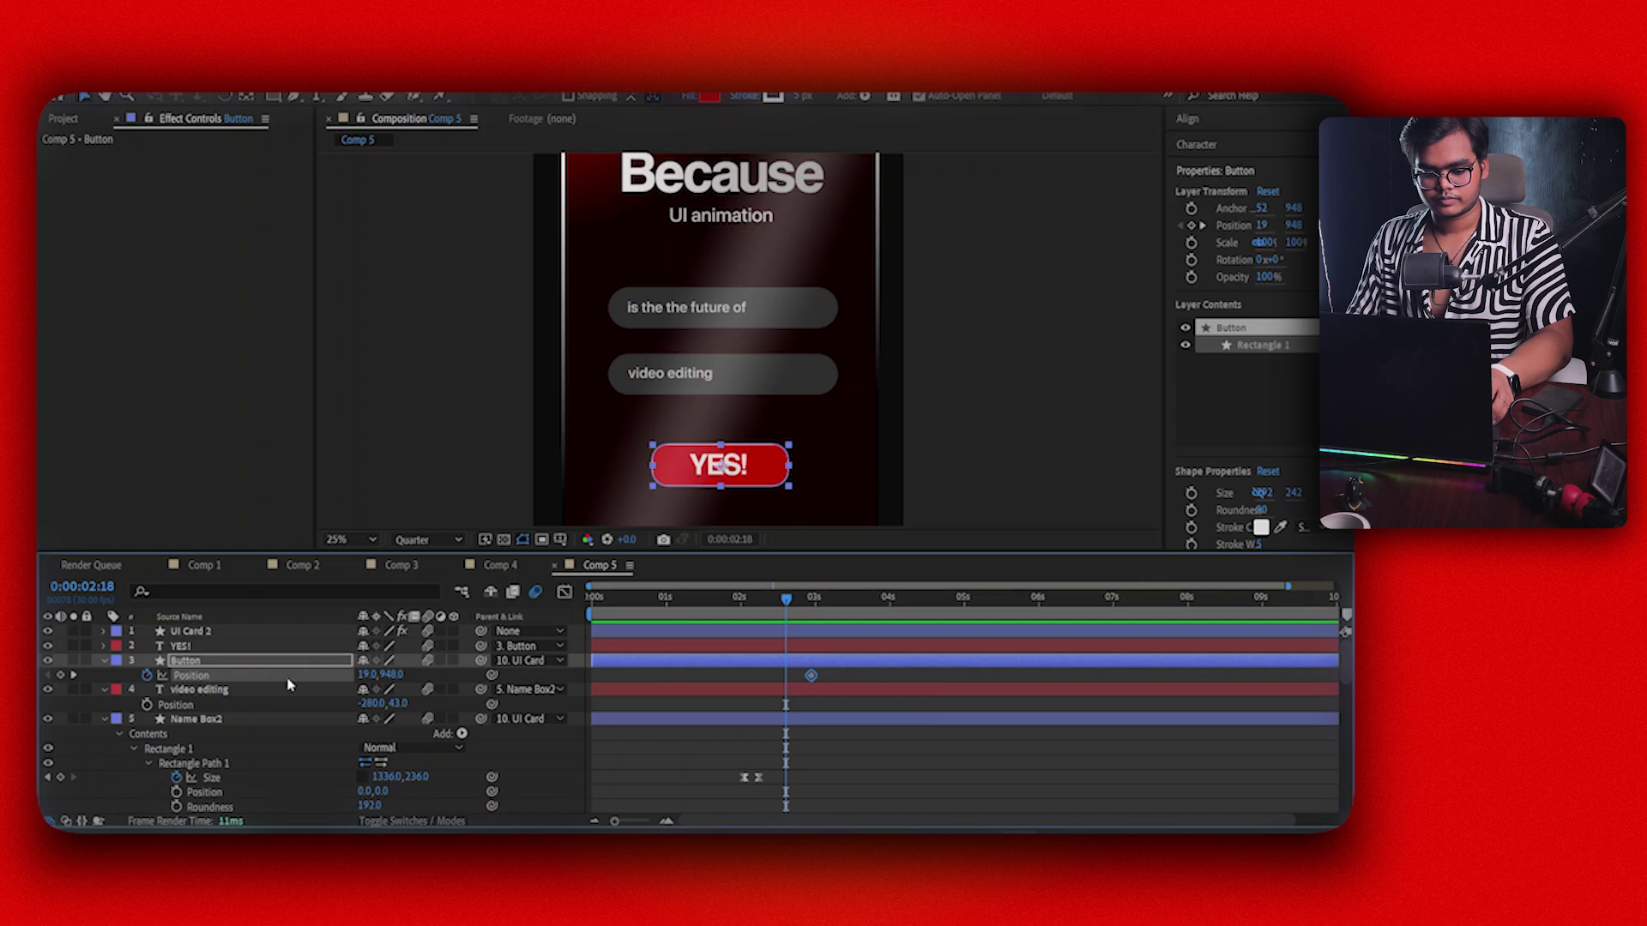
pyautogui.moveTo(381, 681); pyautogui.dragTo(786, 704)
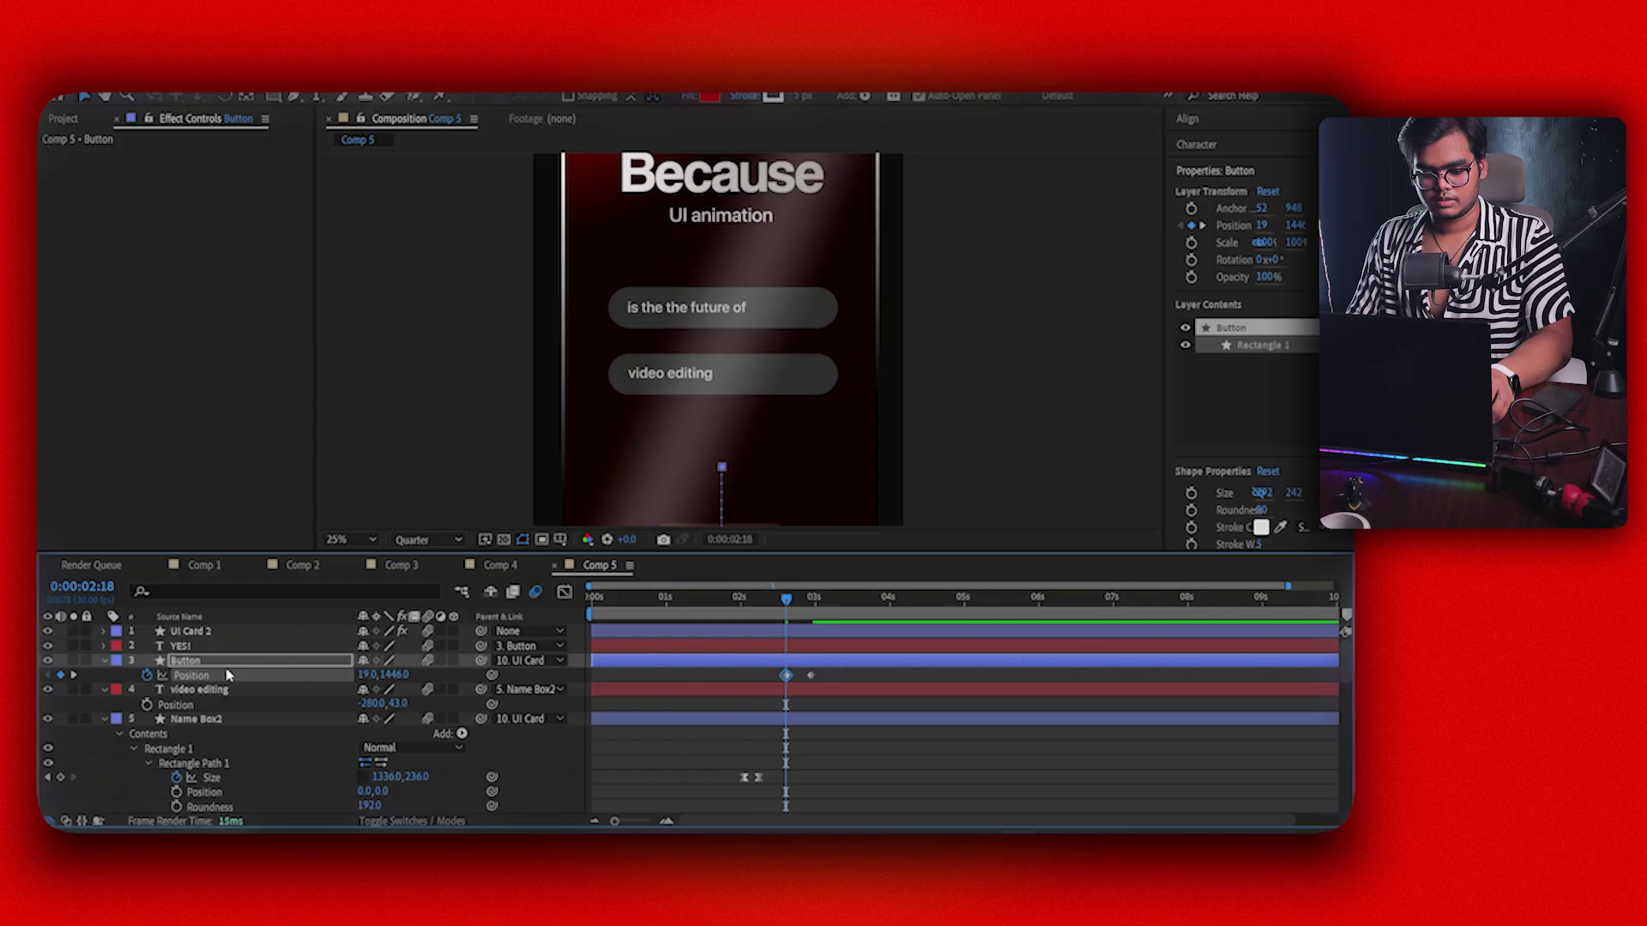
# Fade the Button layer's Opacity from 0% at 0:00:02:18 to 100% at 0:00:02:25, and preview the entrance
pyautogui.press('t')
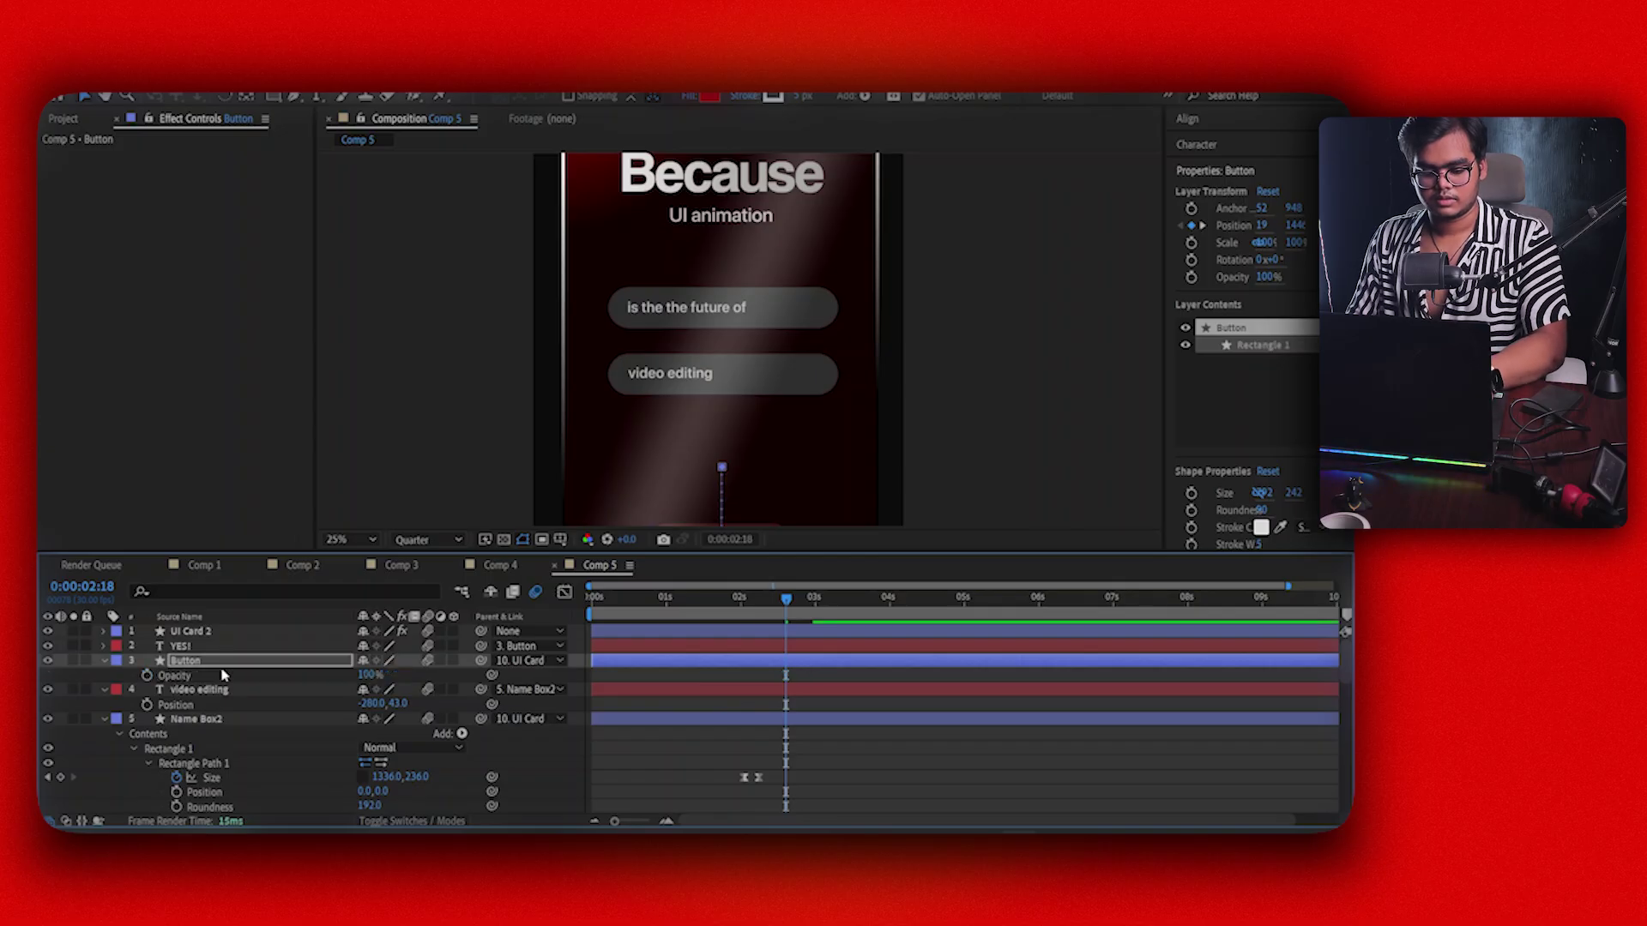
pyautogui.click(147, 675)
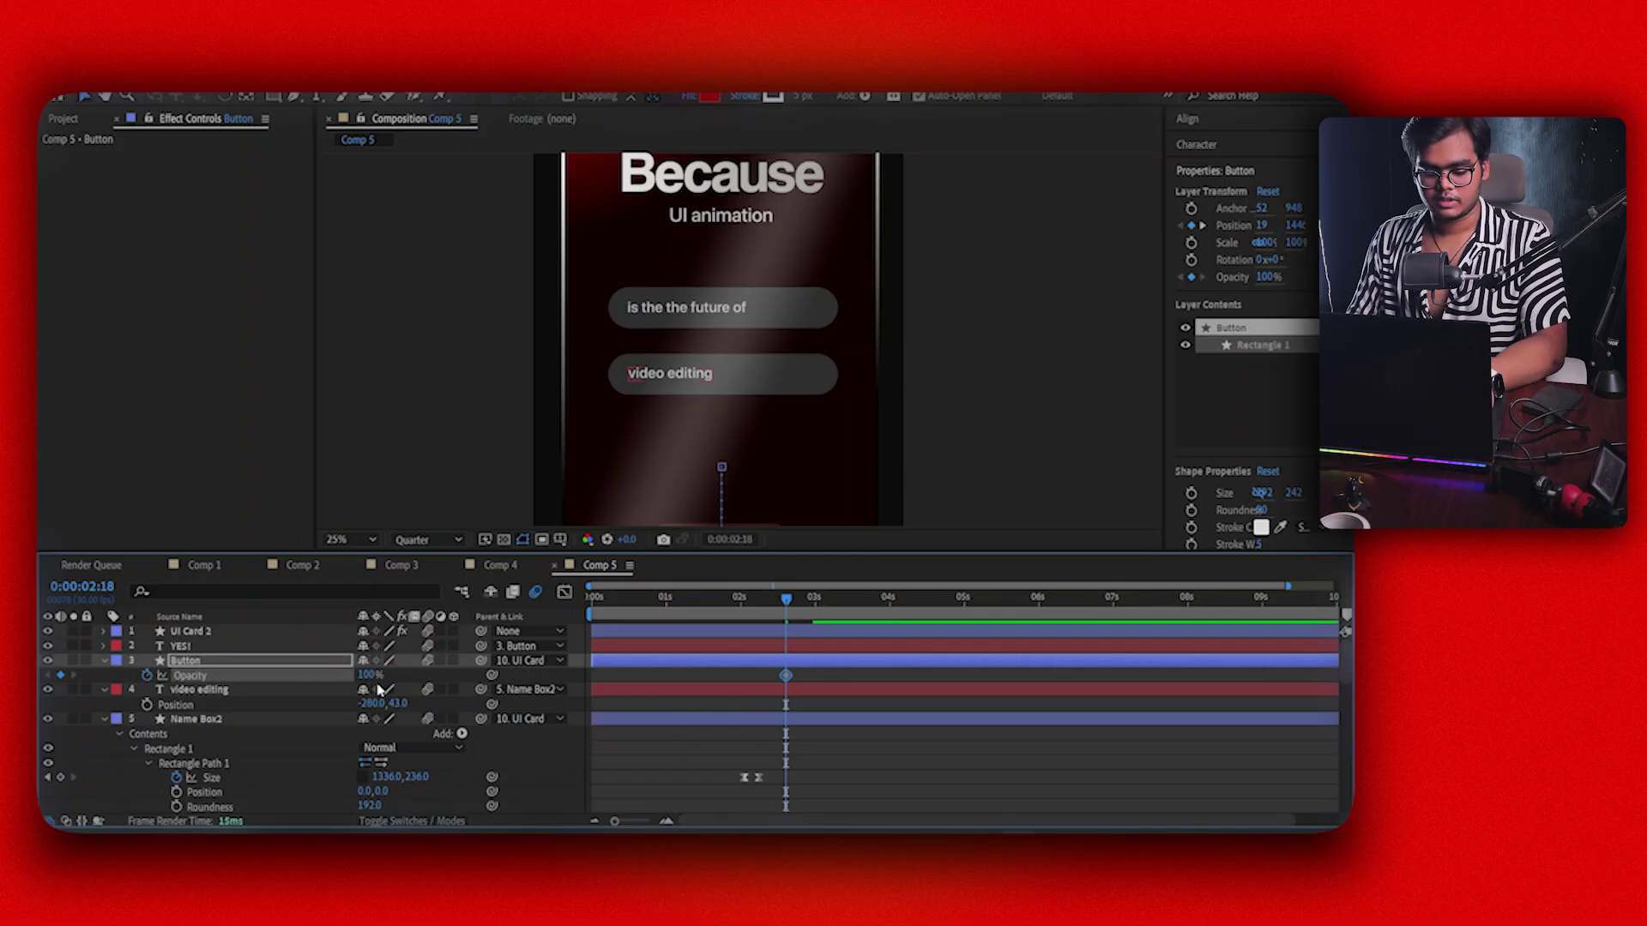
pyautogui.hotkey('shift', 'p')
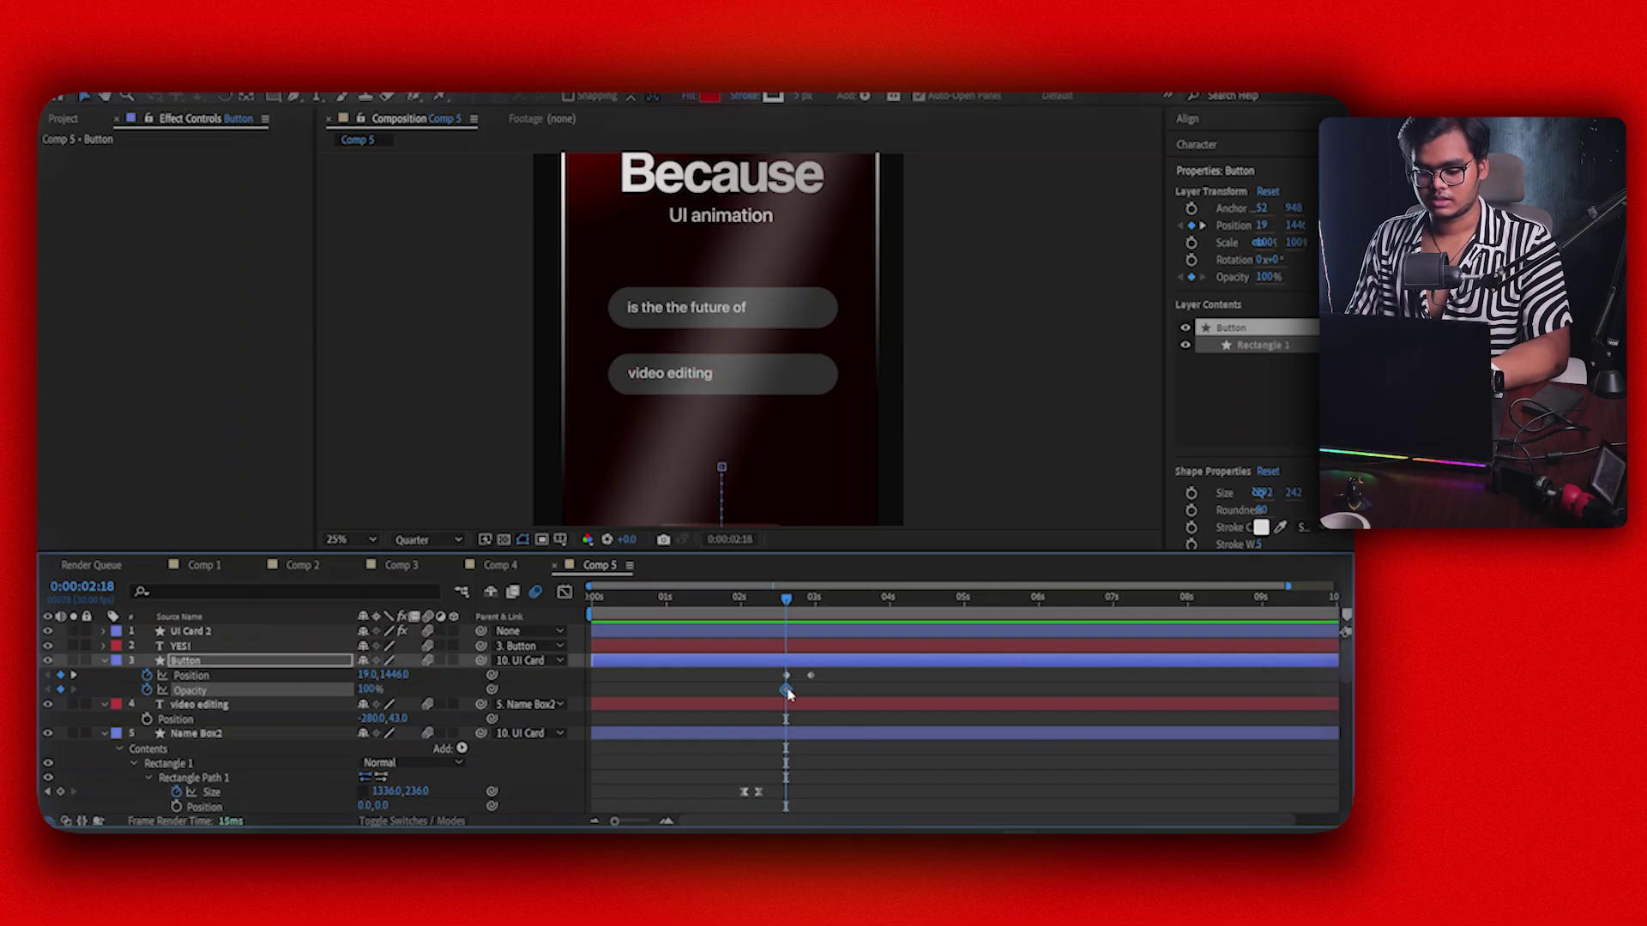
pyautogui.moveTo(786, 691); pyautogui.dragTo(799, 691)
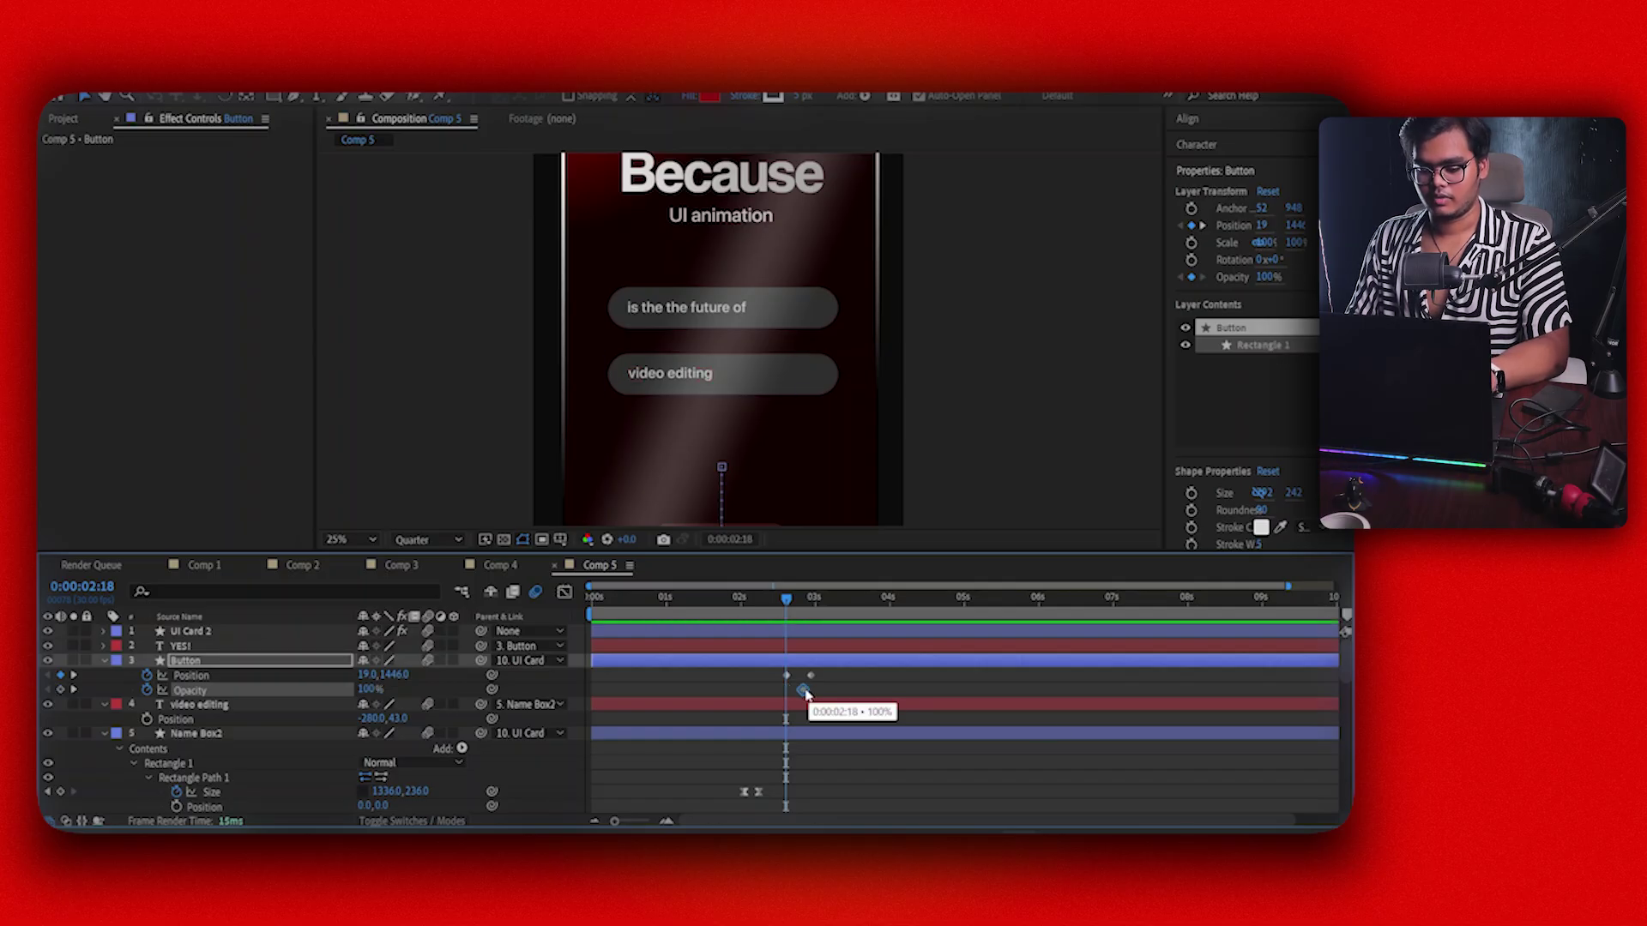
pyautogui.click(804, 697)
pyautogui.press('space')
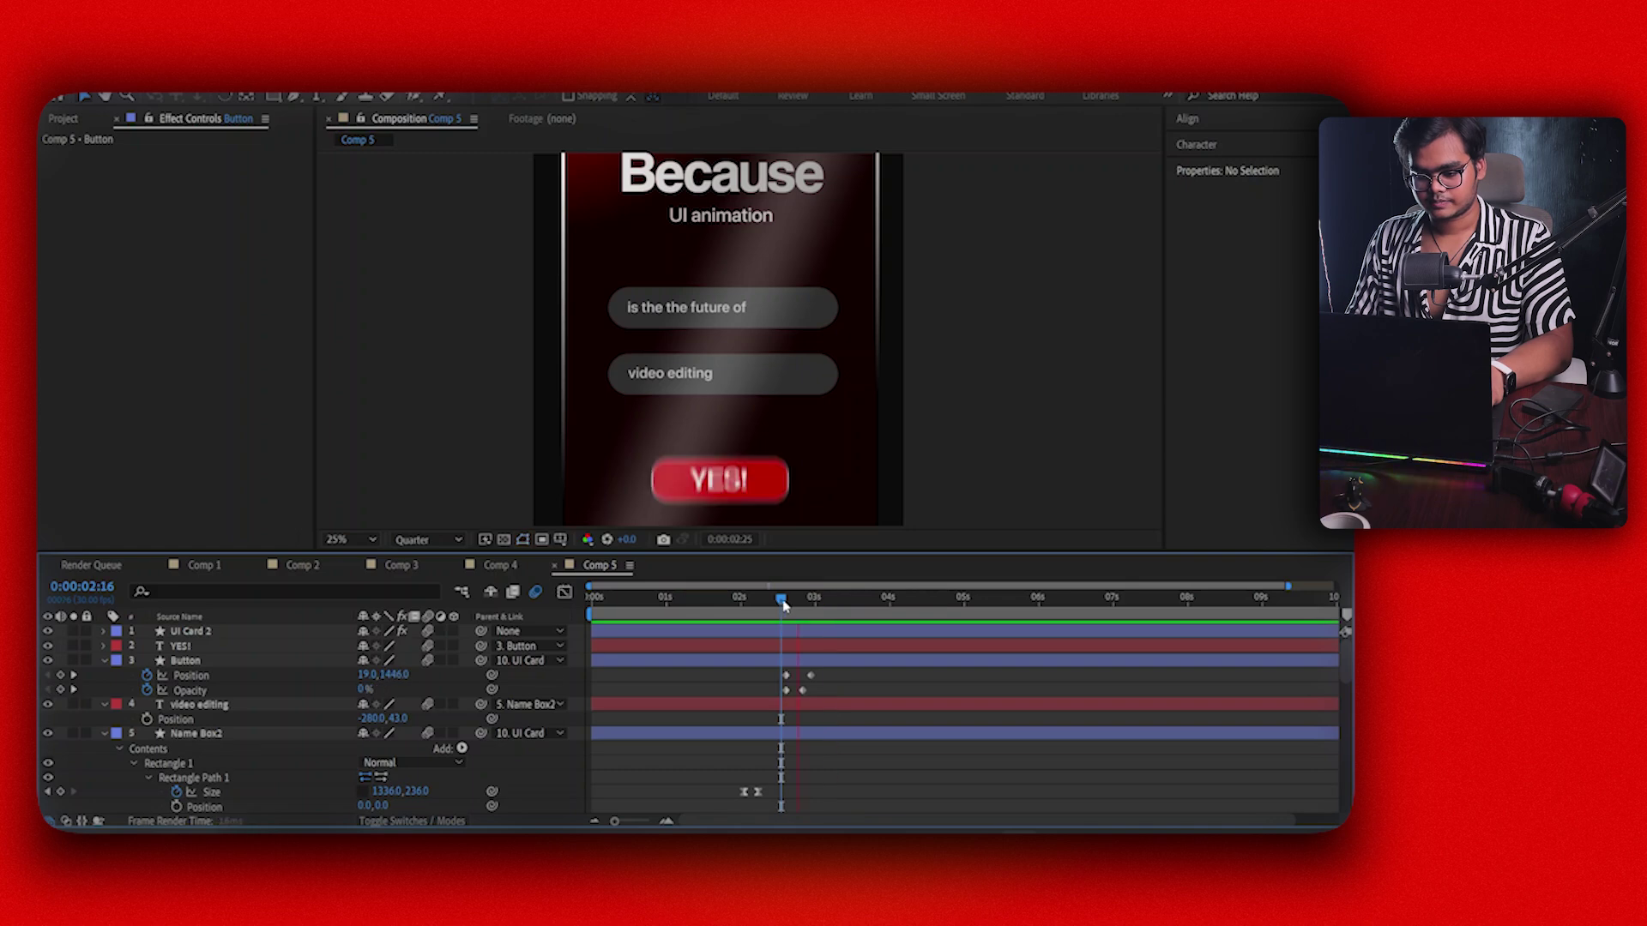
pyautogui.press('space')
pyautogui.click(788, 602)
pyautogui.moveTo(788, 606); pyautogui.dragTo(786, 604)
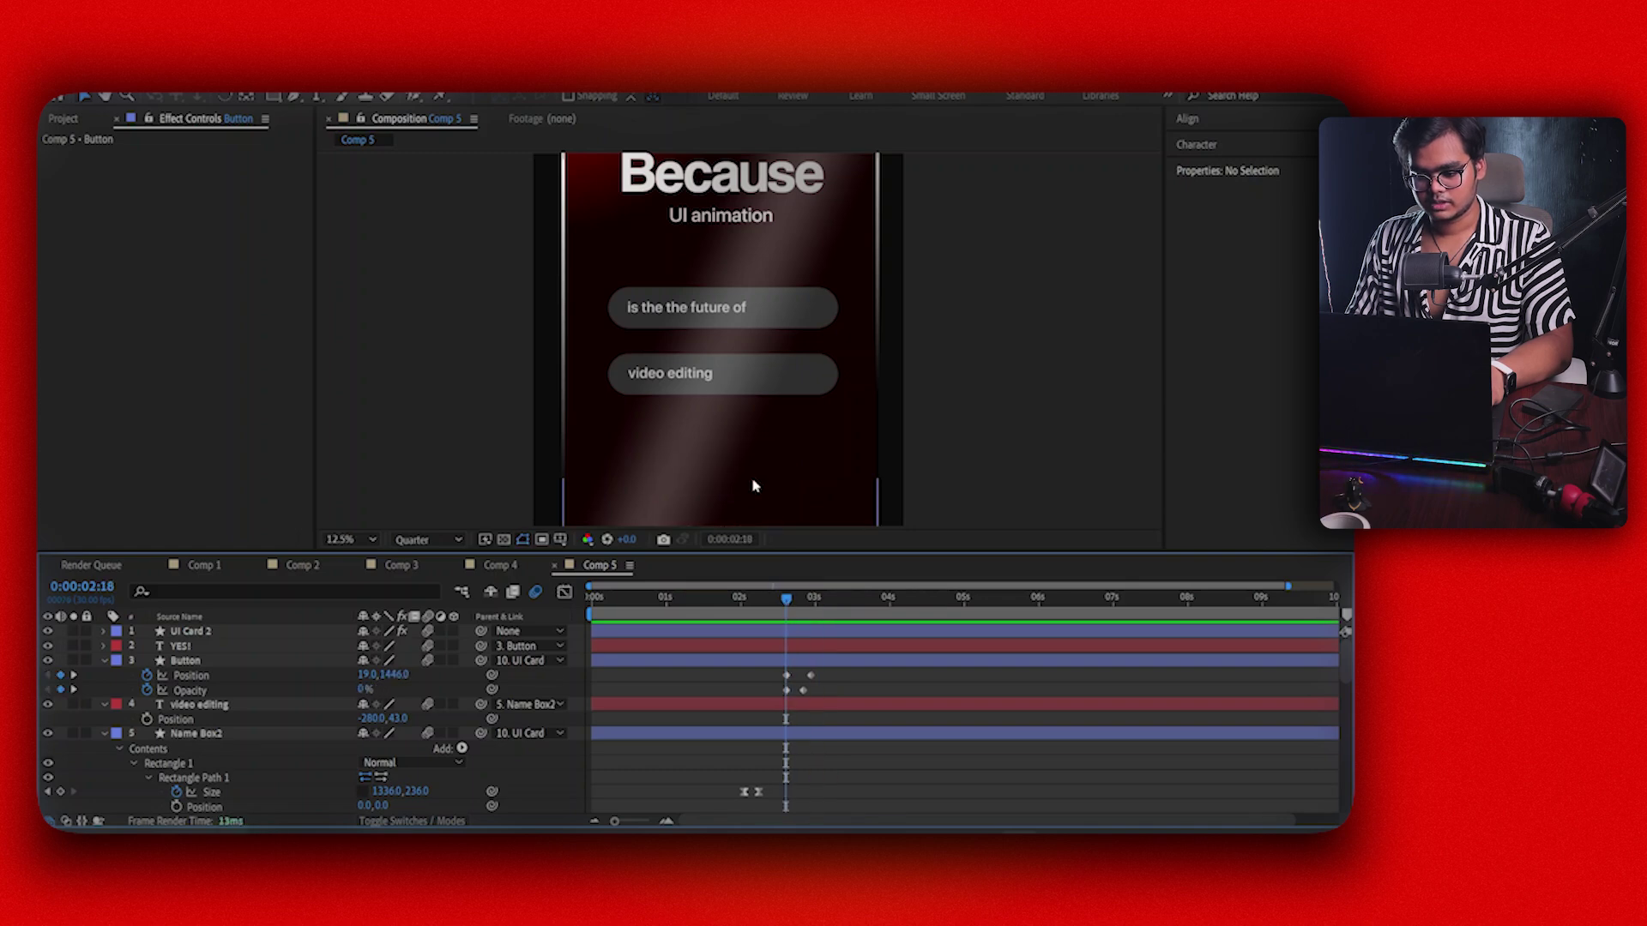
# Easy Ease the Button's Position and Opacity keyframes and reshape their speed curves for a fast start and a slow finish
pyautogui.scroll(-1, 754, 484)
pyautogui.moveTo(821, 686)
pyautogui.mouseDown()
pyautogui.moveTo(780, 694)
pyautogui.moveTo(776, 675)
pyautogui.moveTo(811, 686)
pyautogui.moveTo(768, 670)
pyautogui.mouseUp()
pyautogui.press('F9')
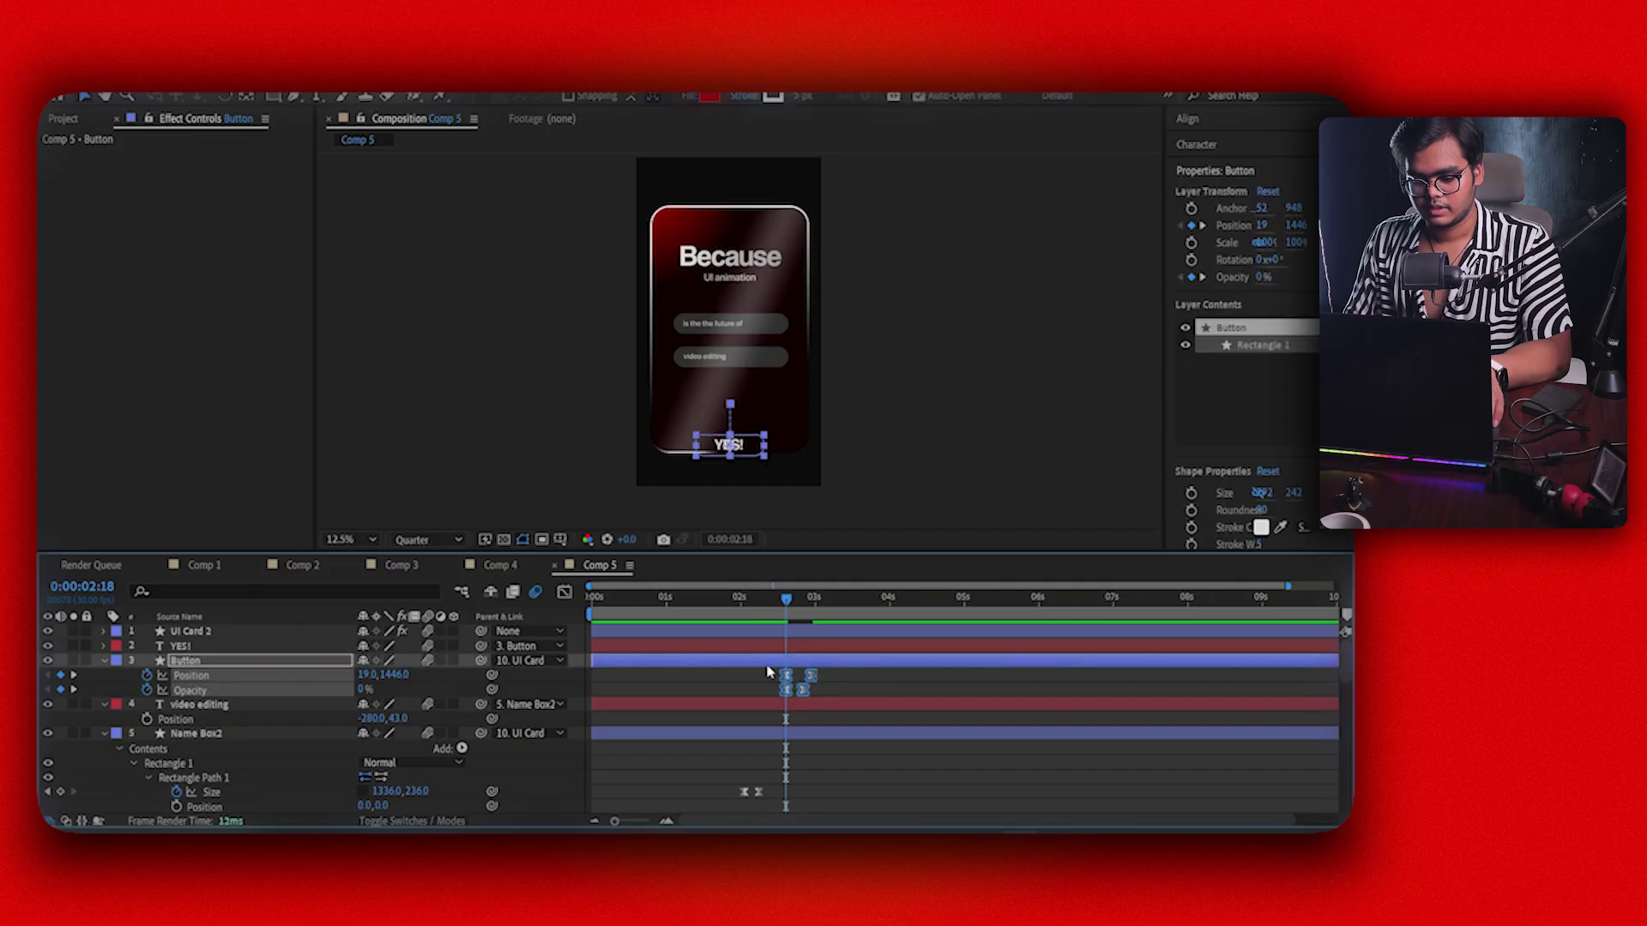
pyautogui.click(564, 592)
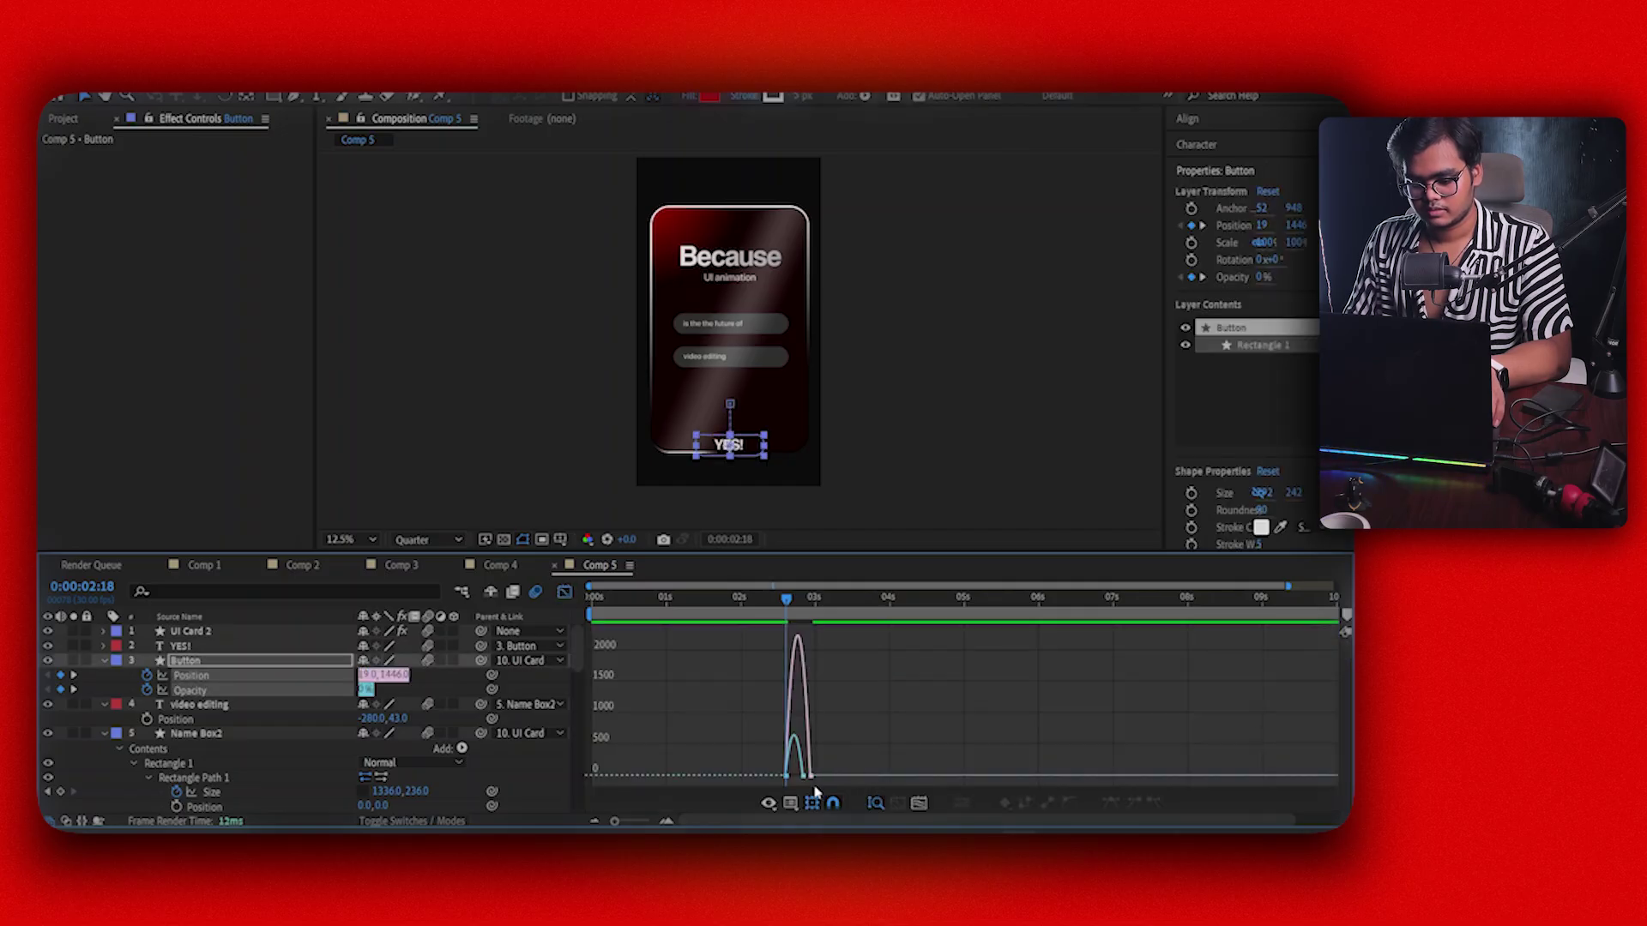
pyautogui.click(668, 821)
pyautogui.click(667, 821)
pyautogui.moveTo(952, 736); pyautogui.dragTo(828, 772)
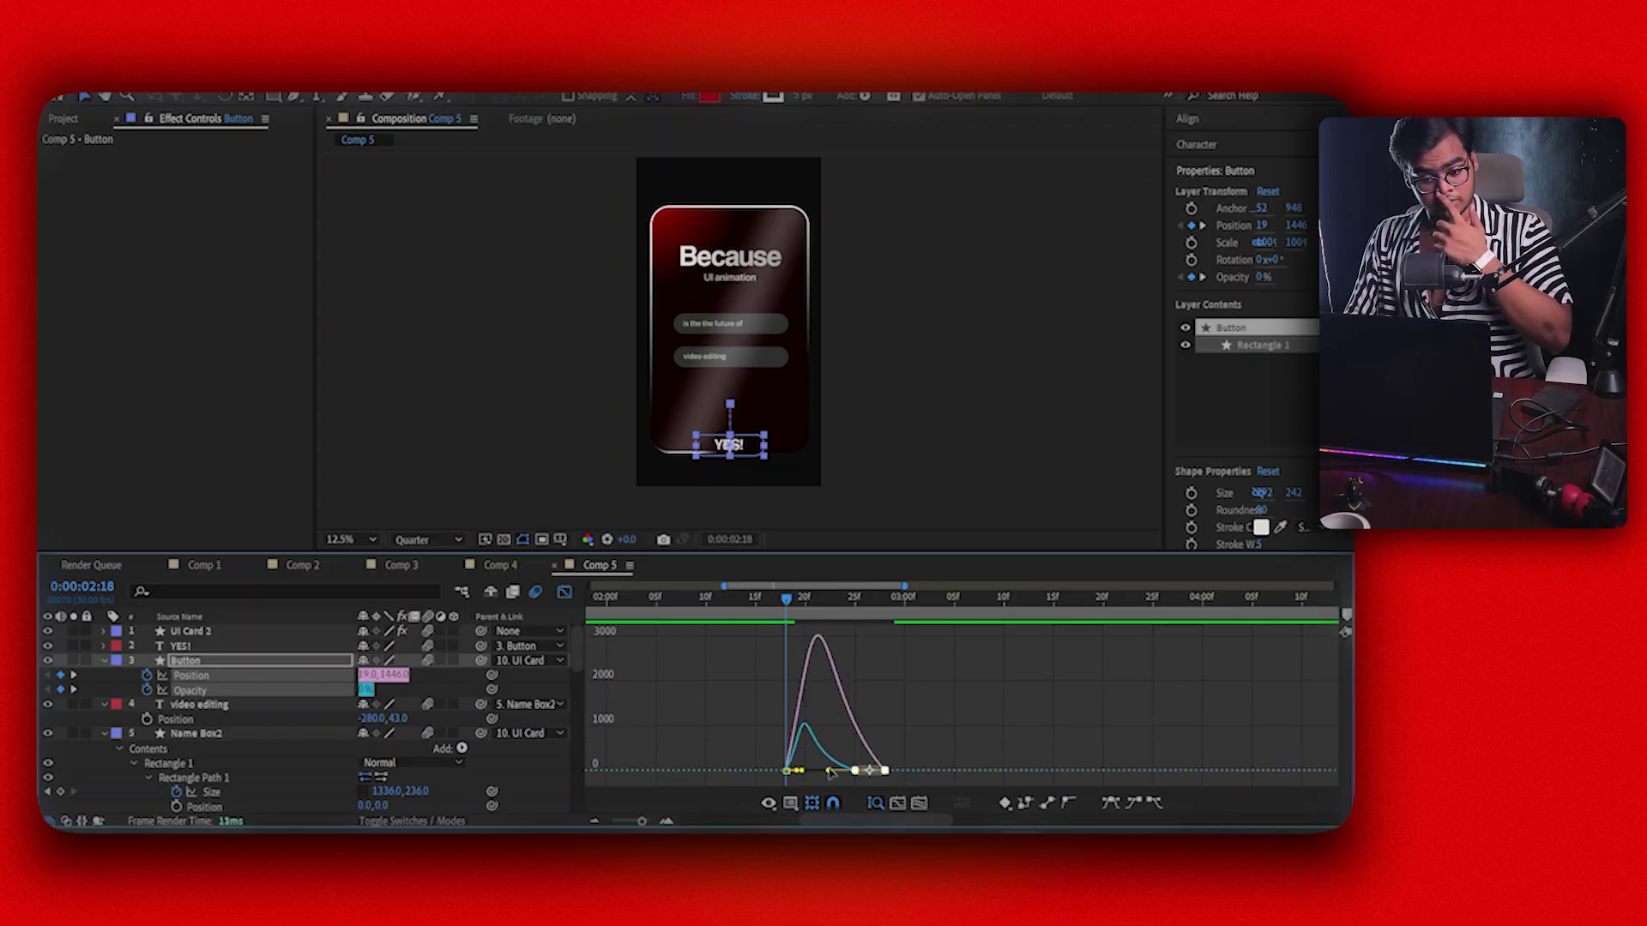
pyautogui.click(564, 593)
pyautogui.click(822, 684)
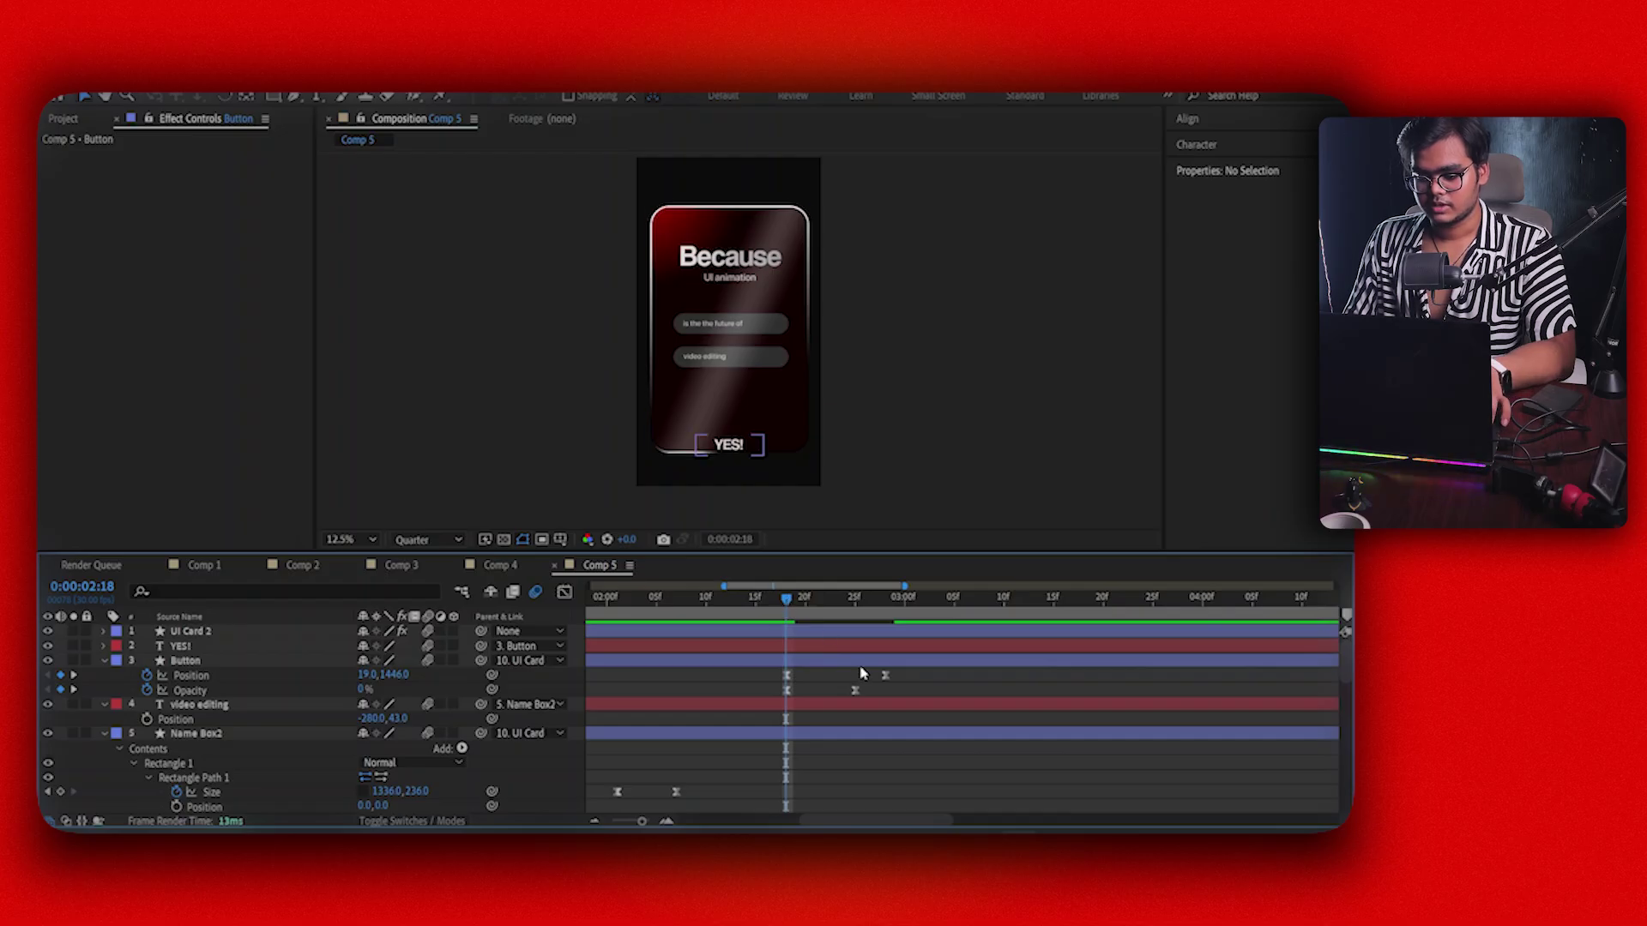
# Copy the Button's Opacity keyframes onto the YES! text layer at 0:00:02:18 and preview the fade
pyautogui.moveTo(875, 683); pyautogui.dragTo(782, 701)
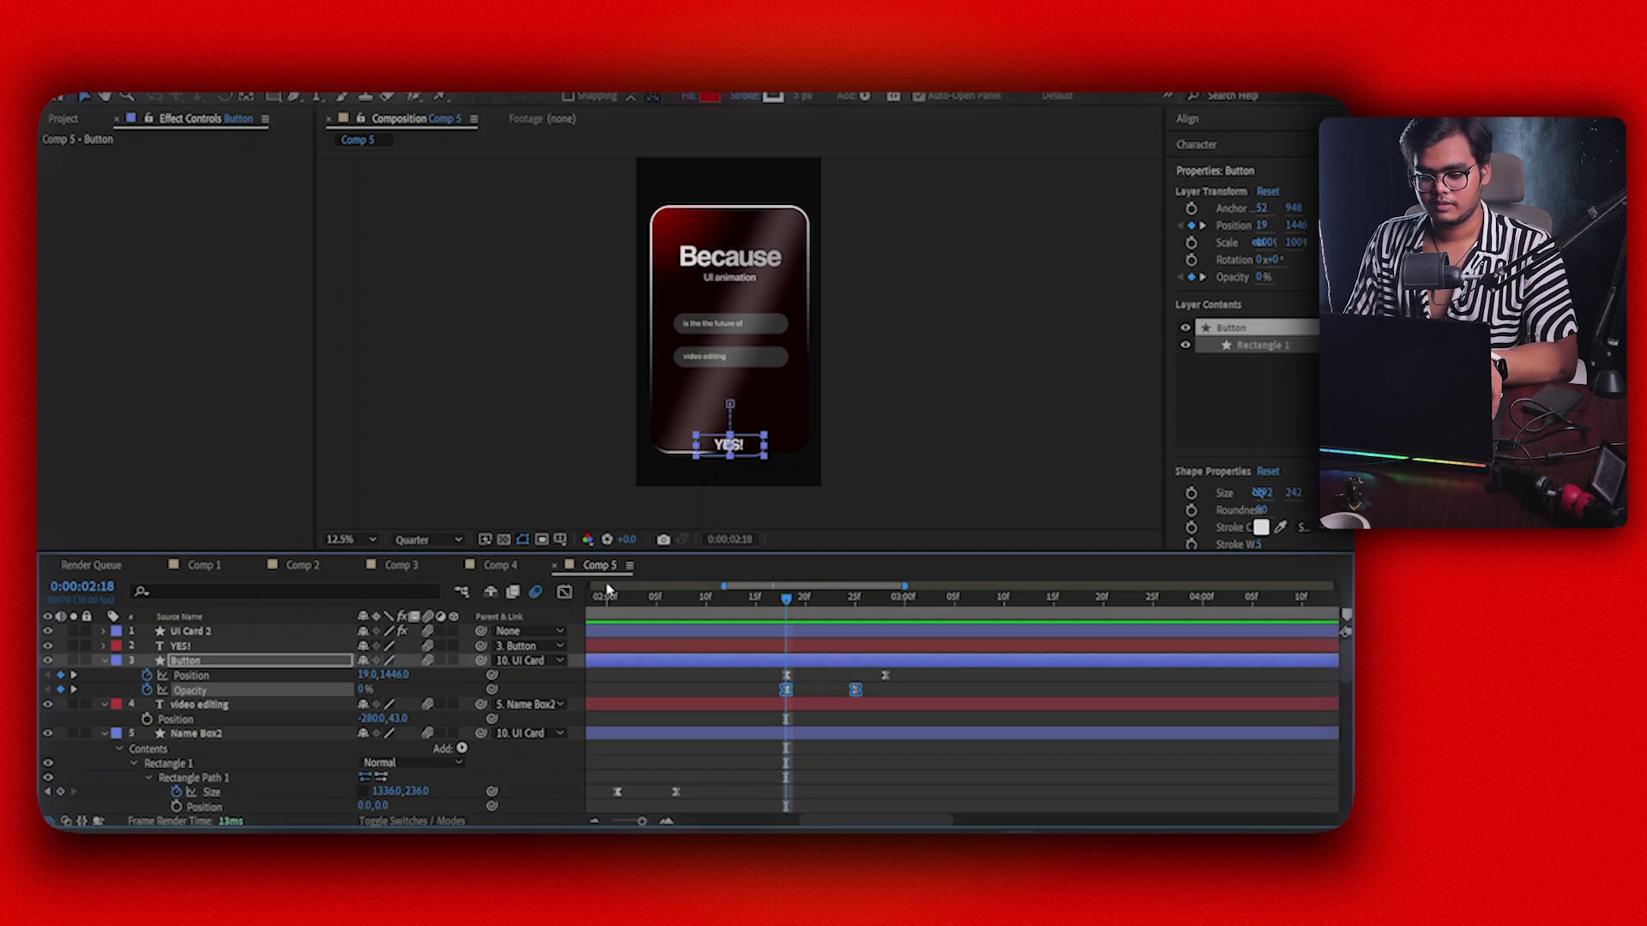
pyautogui.press('.')
pyautogui.press(',')
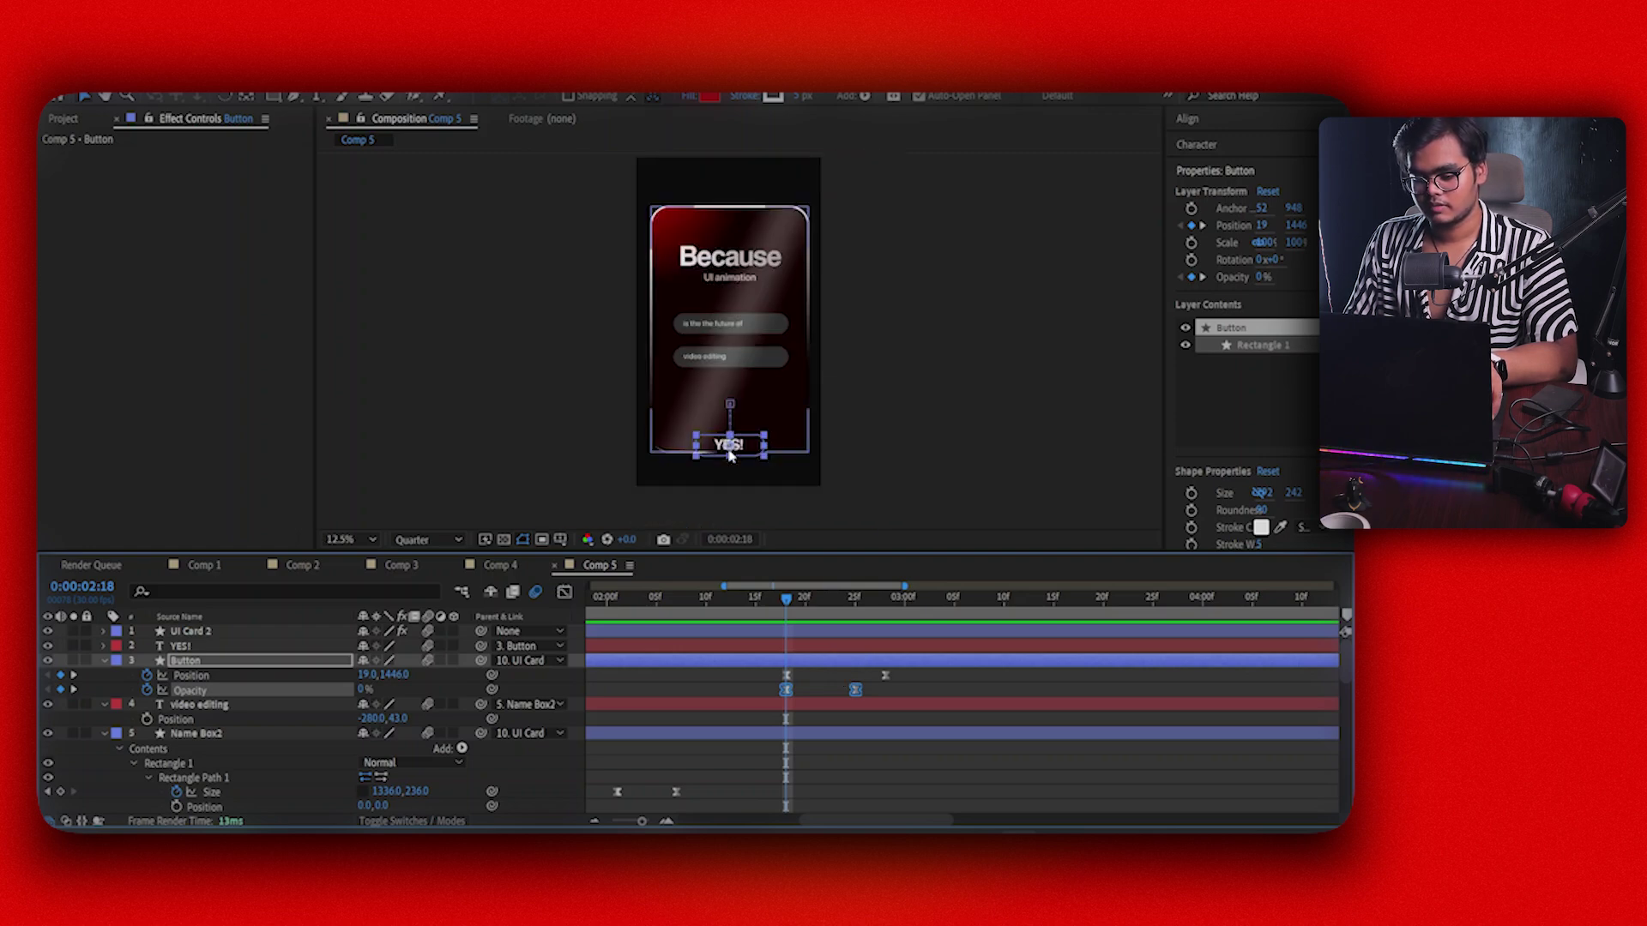
pyautogui.click(796, 635)
pyautogui.click(796, 647)
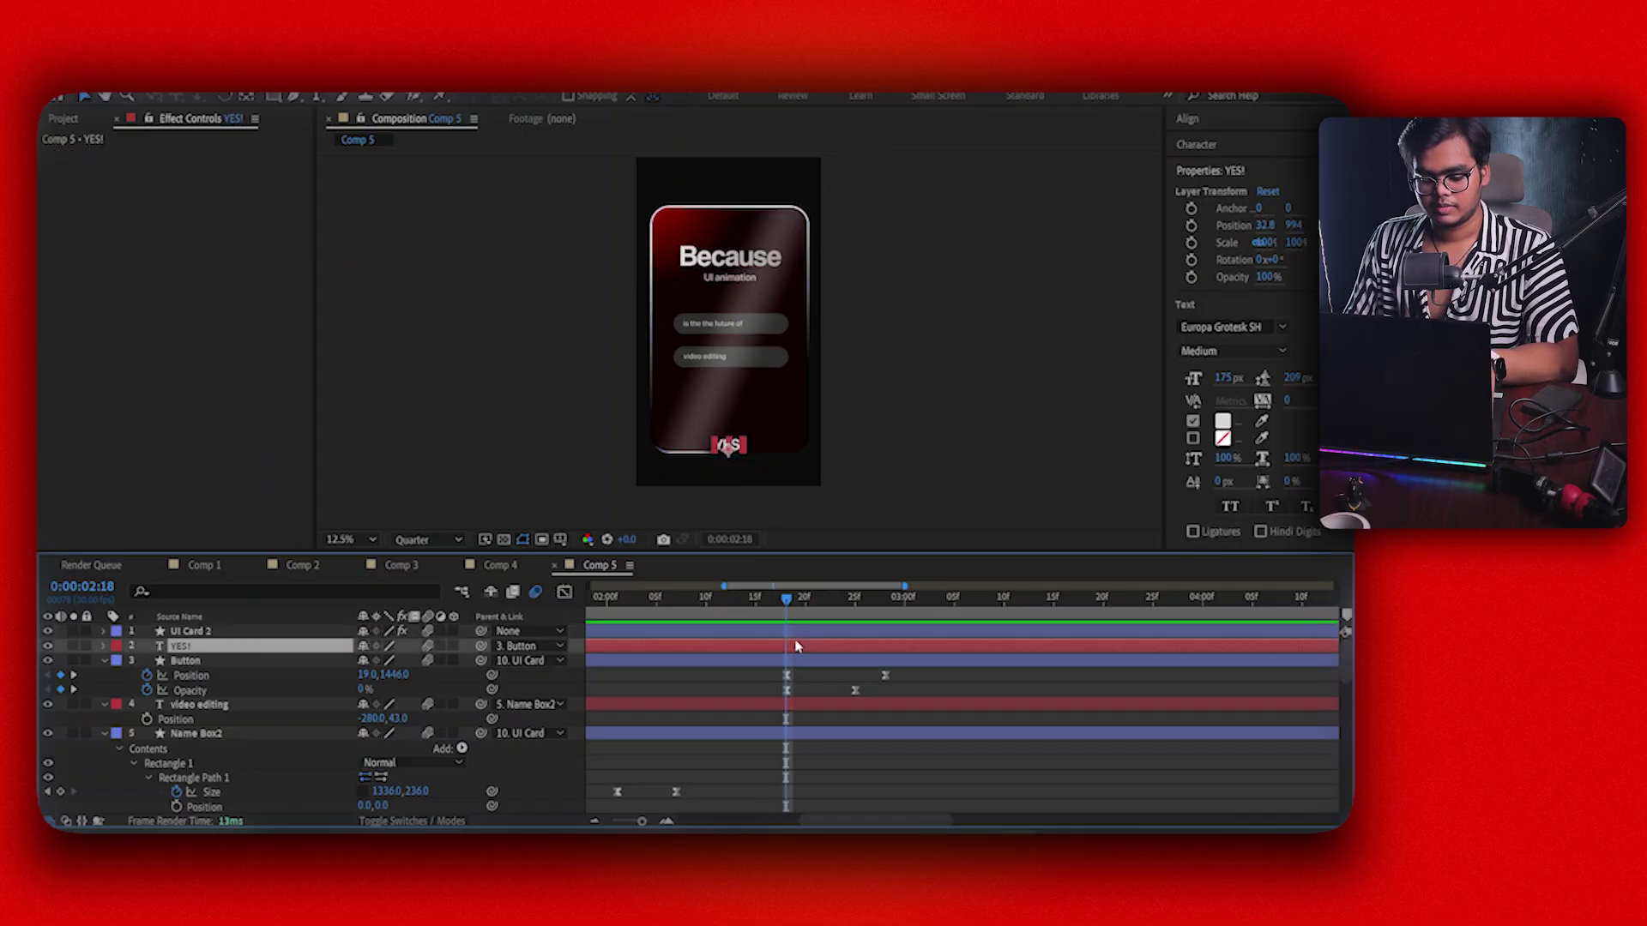
pyautogui.press('space')
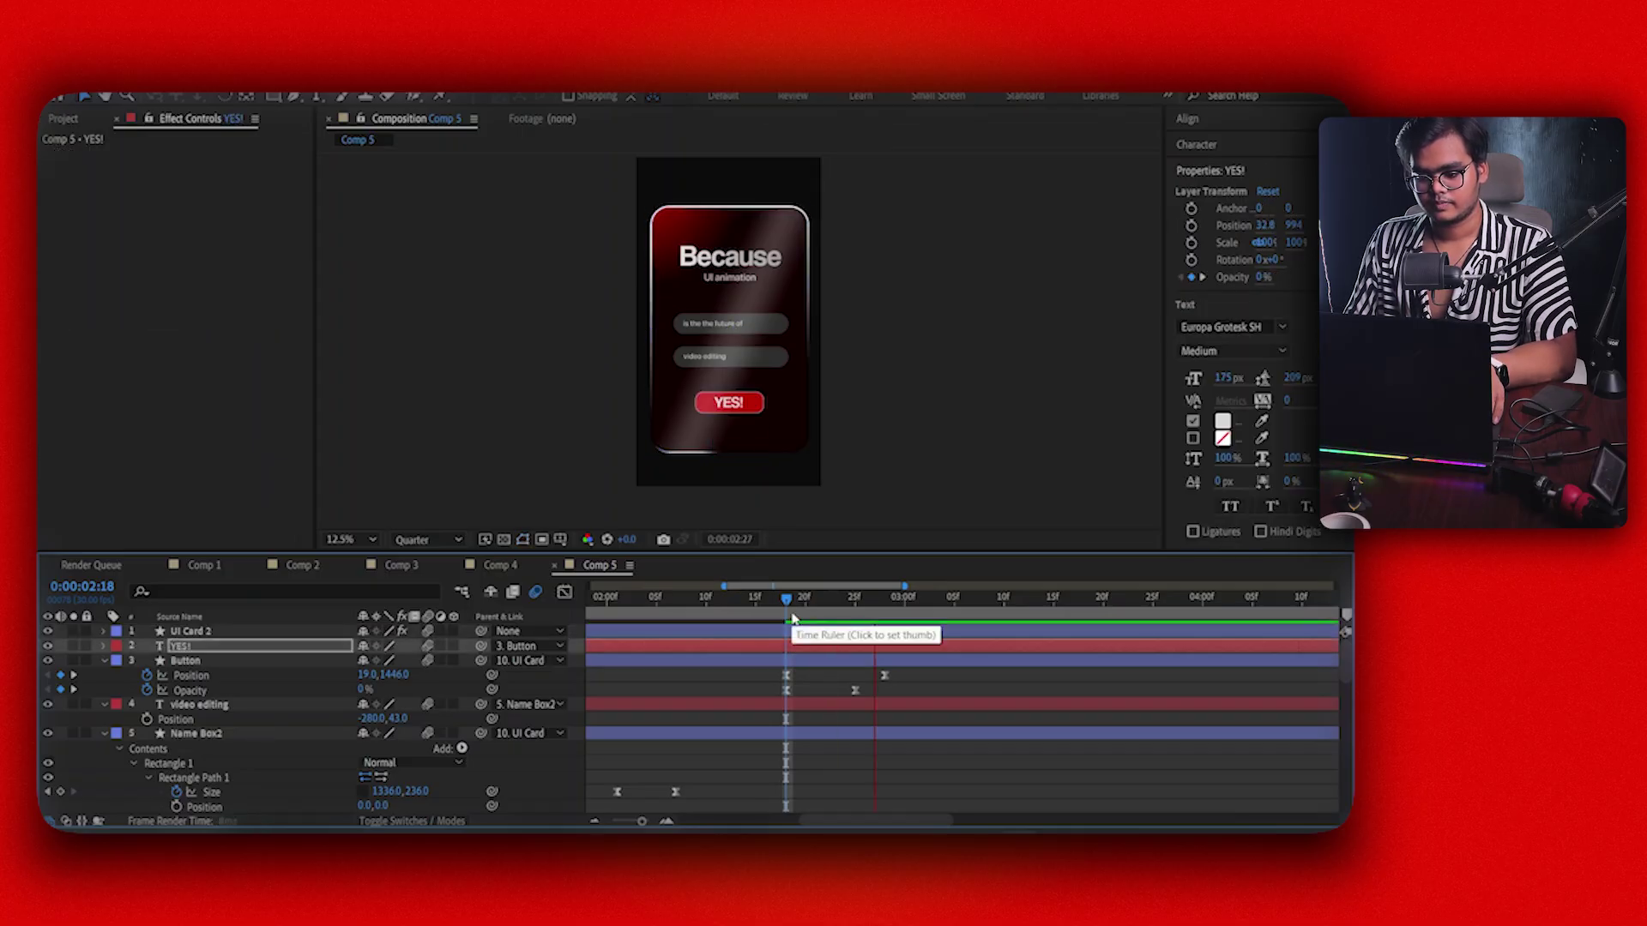
pyautogui.press('space')
# Delay the Button's ending keyframes, Position to 0:00:03:02 and Opacity to 0:00:02:29, and play back the slower entrance
pyautogui.moveTo(933, 674); pyautogui.dragTo(896, 691)
pyautogui.click(853, 693)
pyautogui.click(861, 692)
pyautogui.click(778, 608)
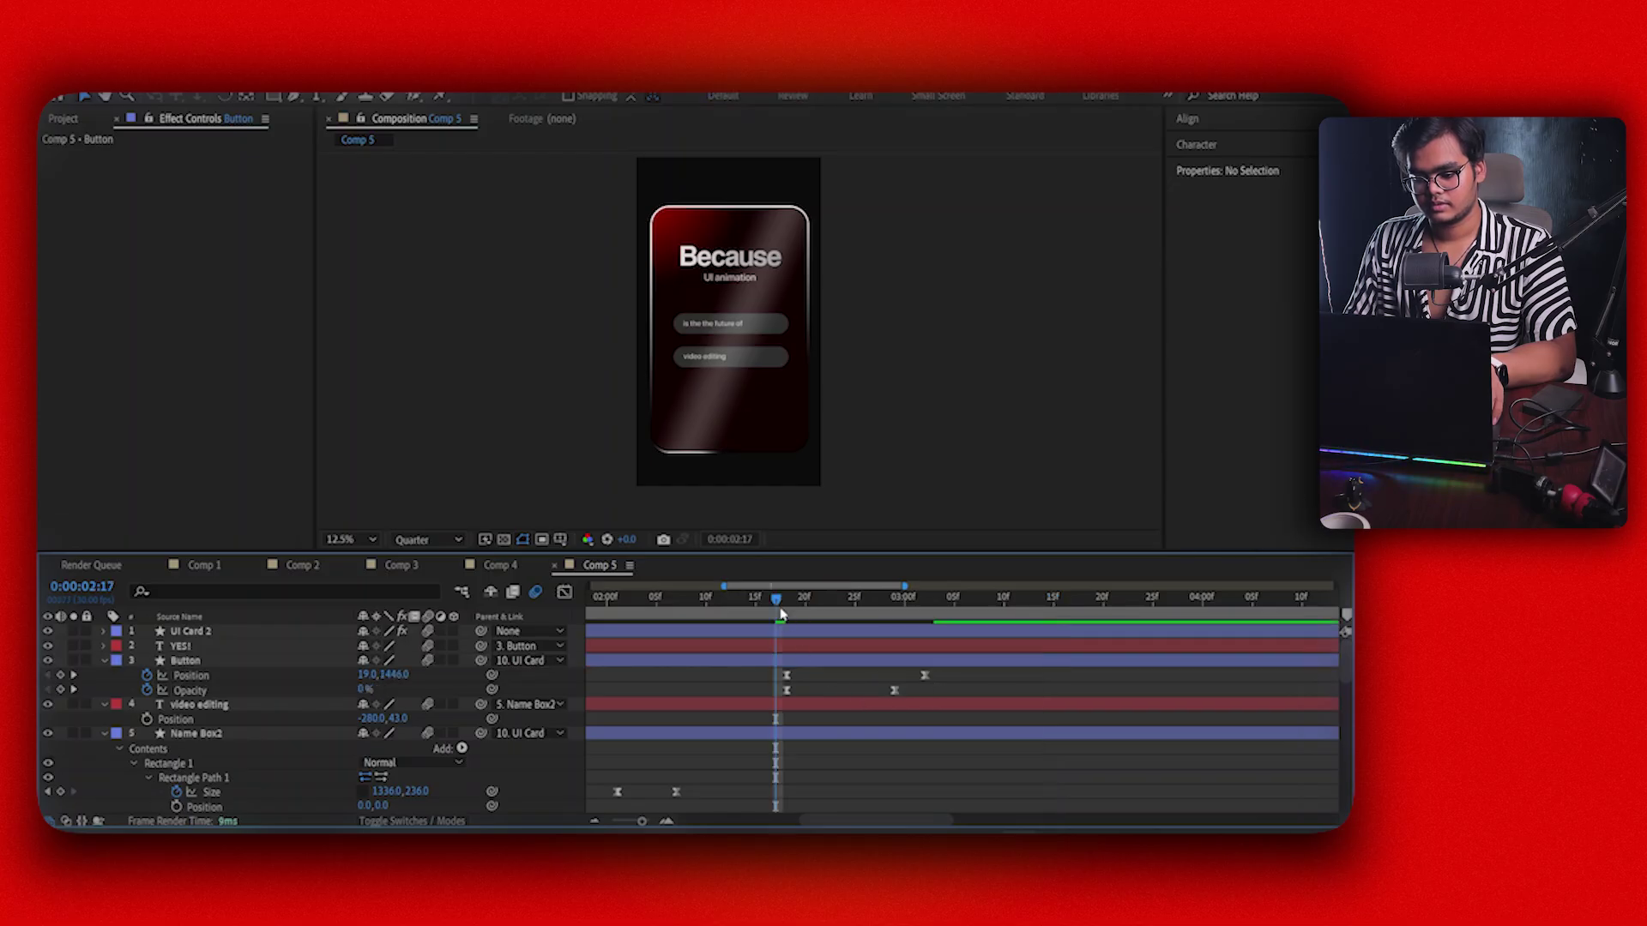
pyautogui.press('space')
pyautogui.press('space')
# Collapse the properties of all layers and play the whole composition from 0:00:00:00
pyautogui.moveTo(788, 608); pyautogui.dragTo(500, 644)
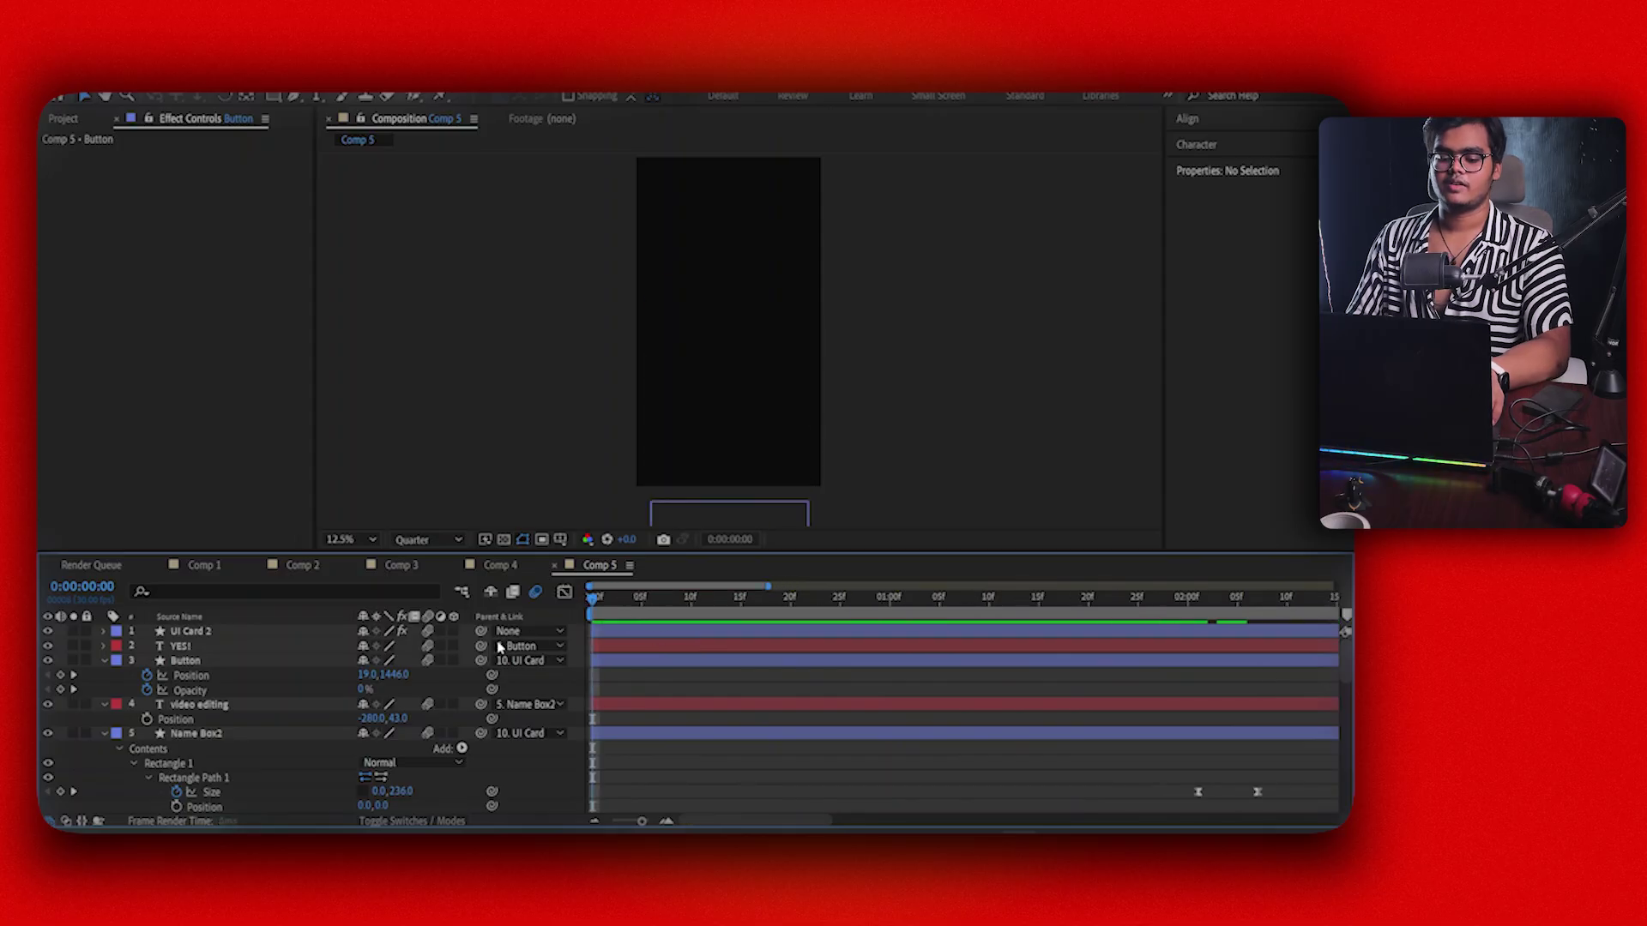
pyautogui.click(592, 821)
pyautogui.click(592, 822)
pyautogui.scroll(-5, 767, 752)
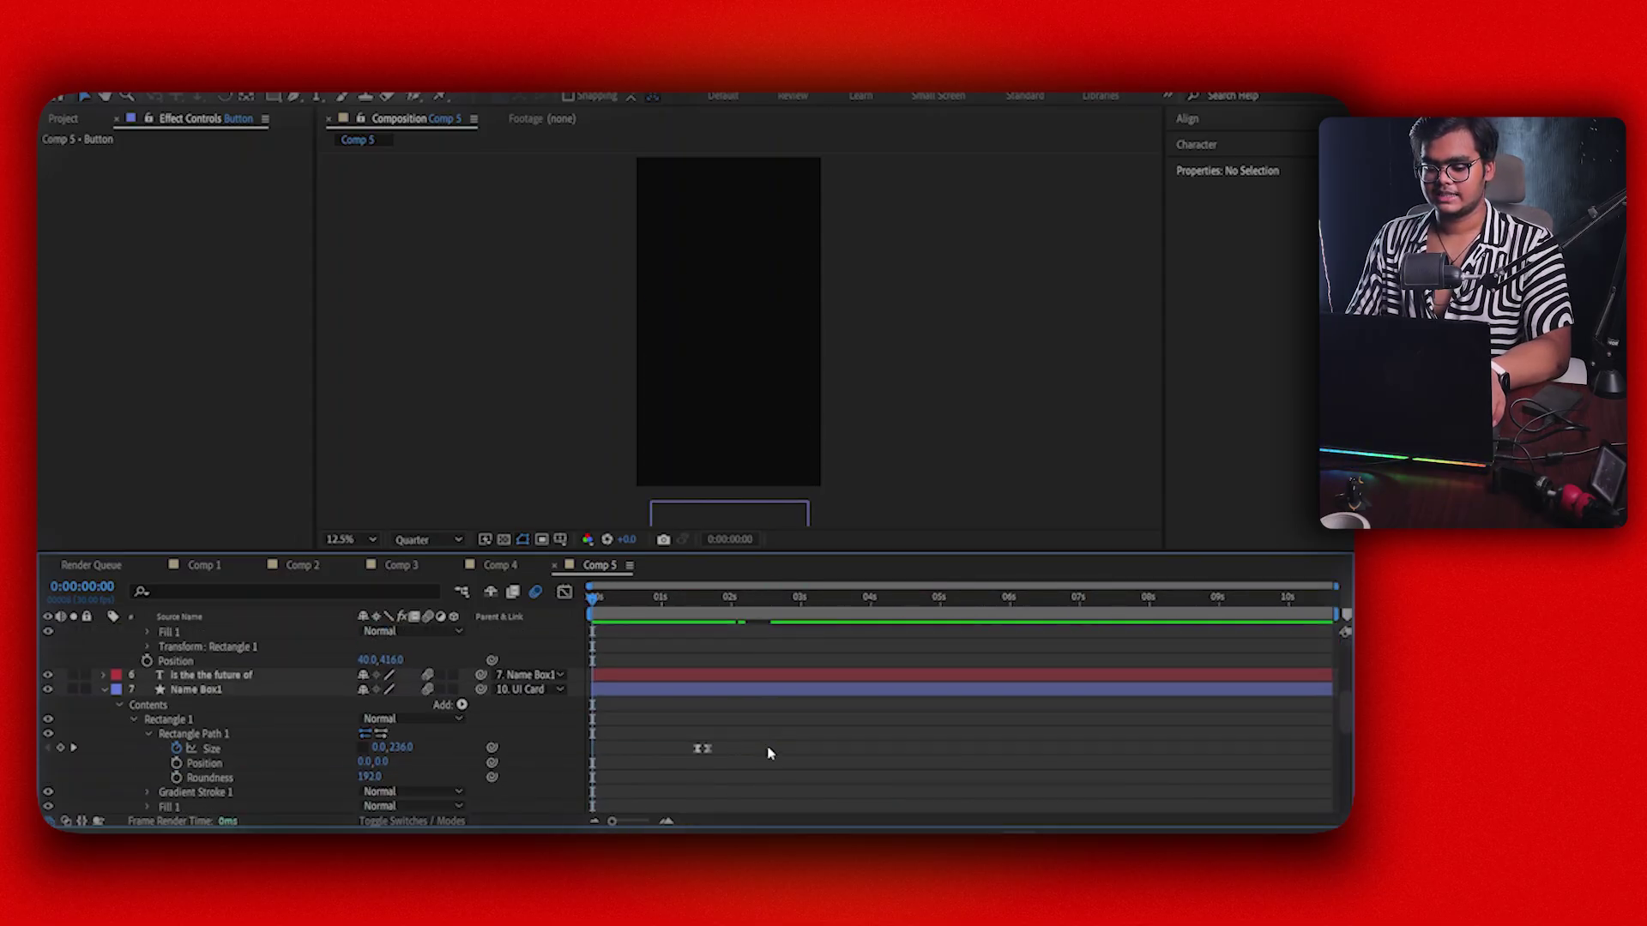
pyautogui.scroll(8, 746, 755)
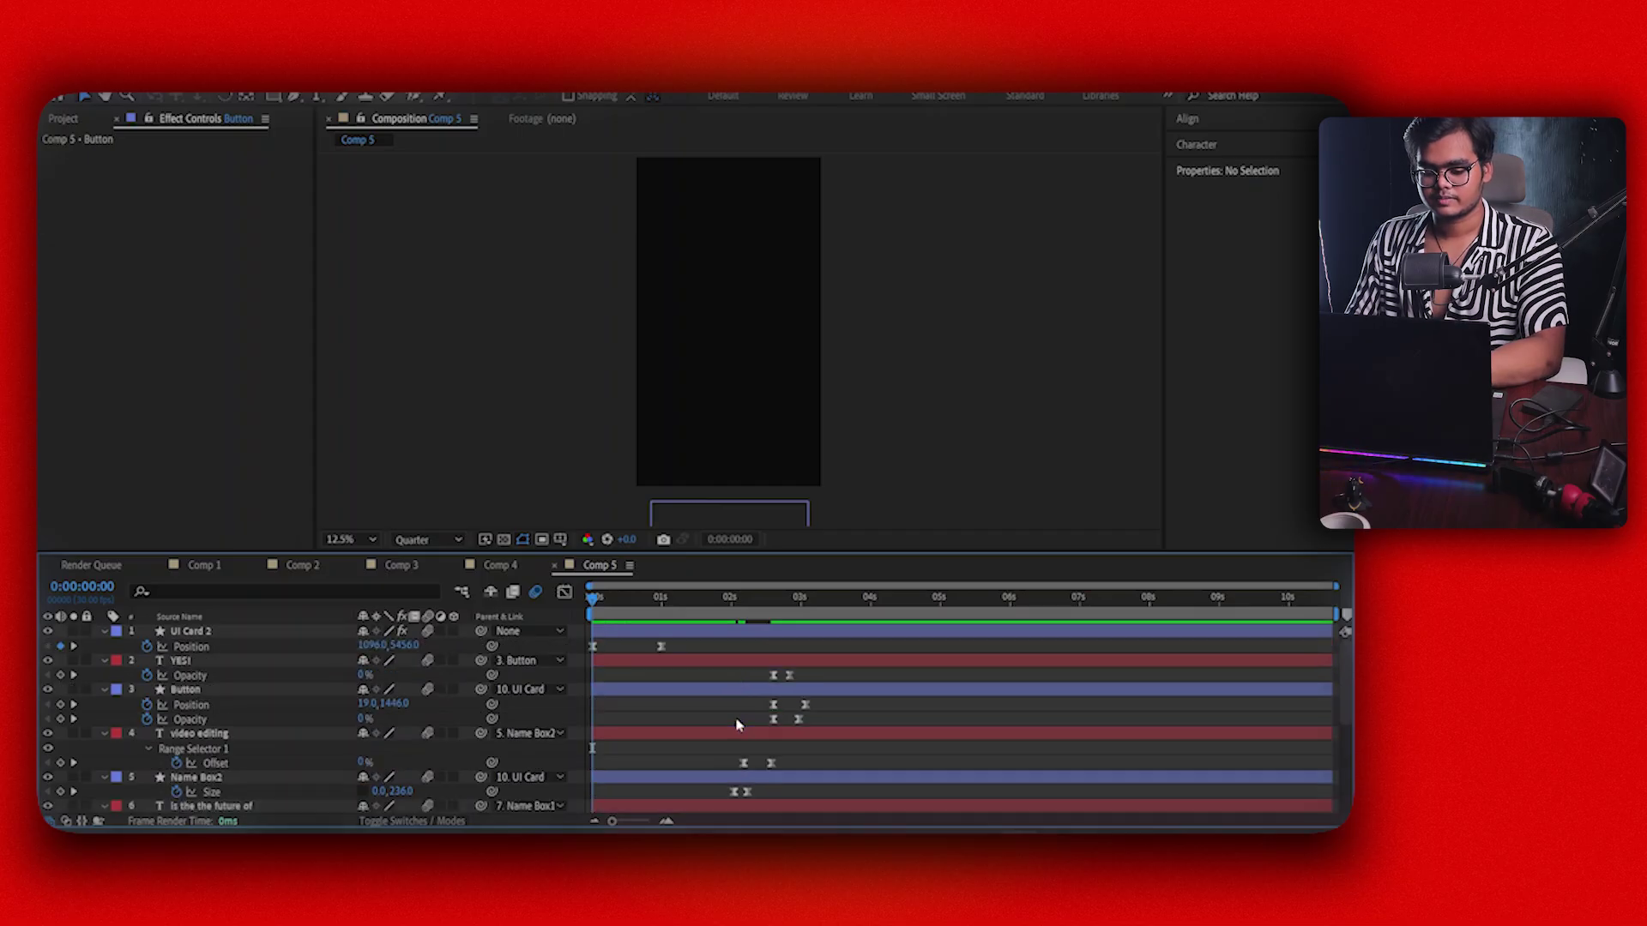
pyautogui.press('u')
pyautogui.press('space')
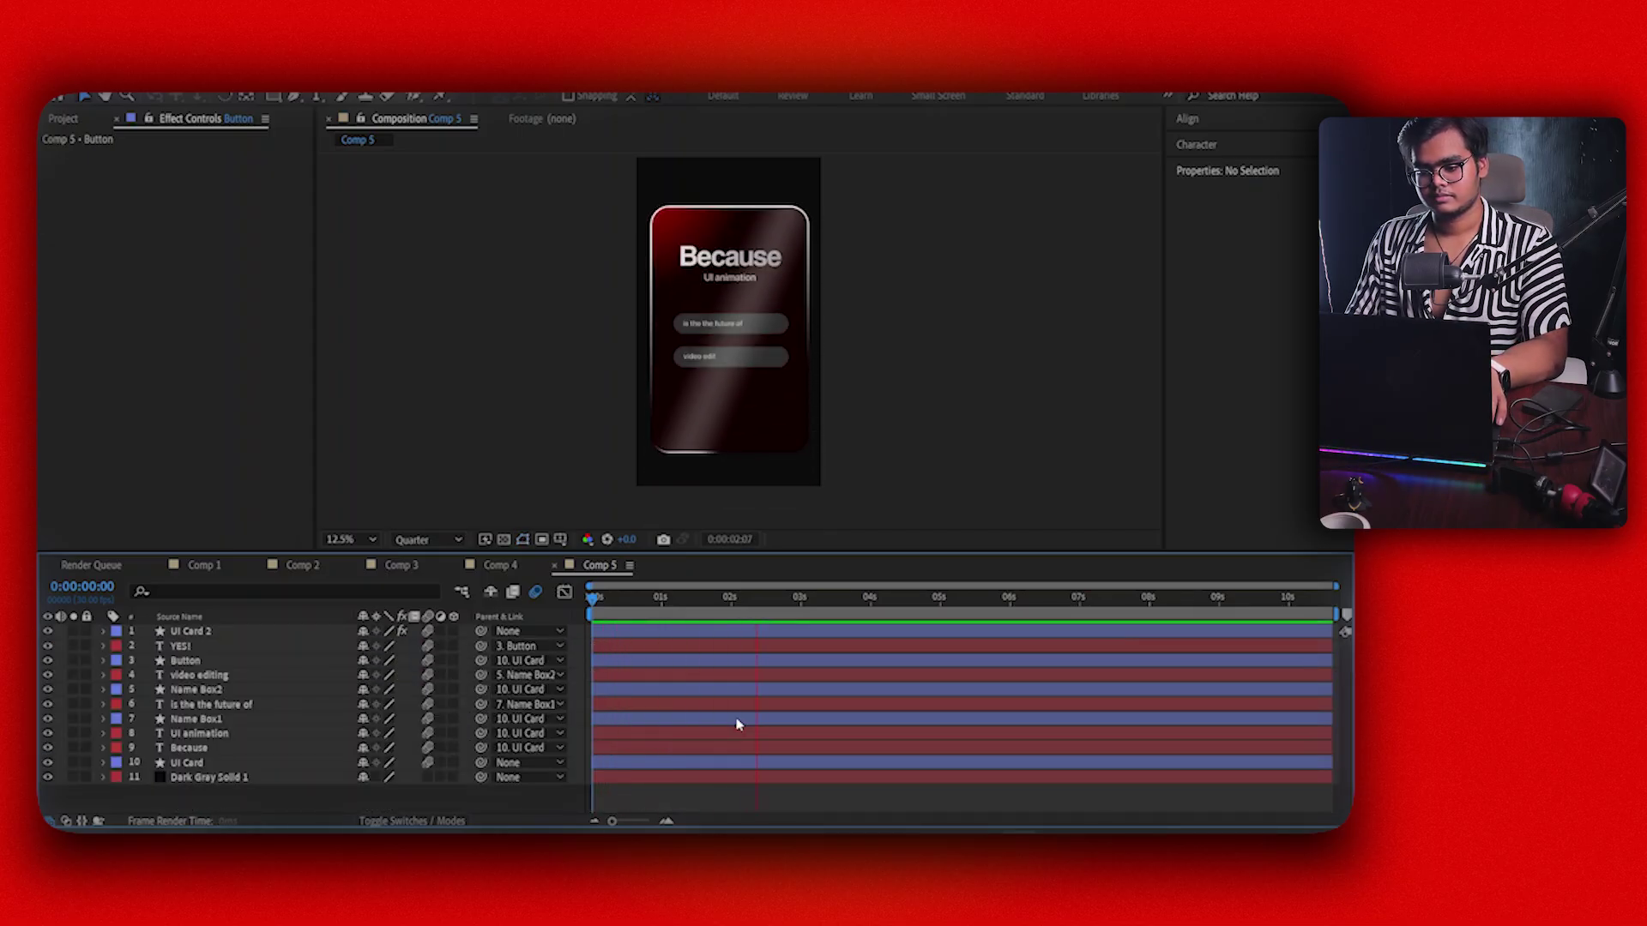
# Stop the playback and delay Name Box2's ending Size keyframe to about 0:00:02:11
pyautogui.press('space')
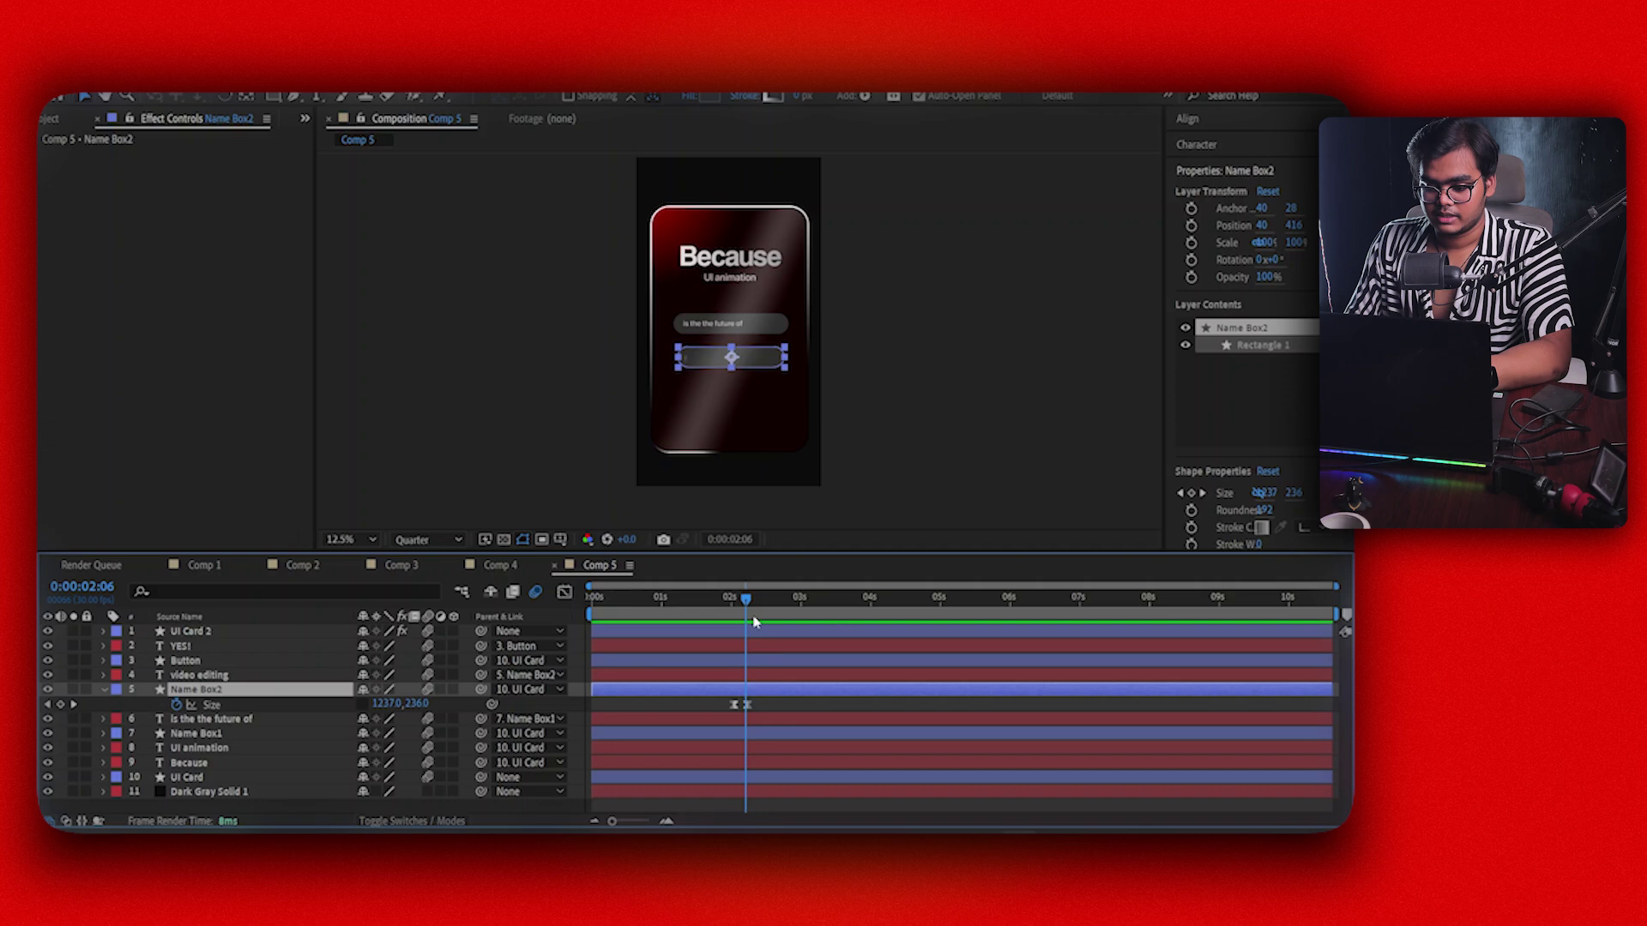
pyautogui.moveTo(751, 609); pyautogui.dragTo(760, 615)
pyautogui.moveTo(746, 704); pyautogui.dragTo(760, 701)
# Reveal the video editing text layer's keyframes and move its ending Offset keyframe several frames later to lengthen the text reveal
pyautogui.click(758, 675)
pyautogui.press('u')
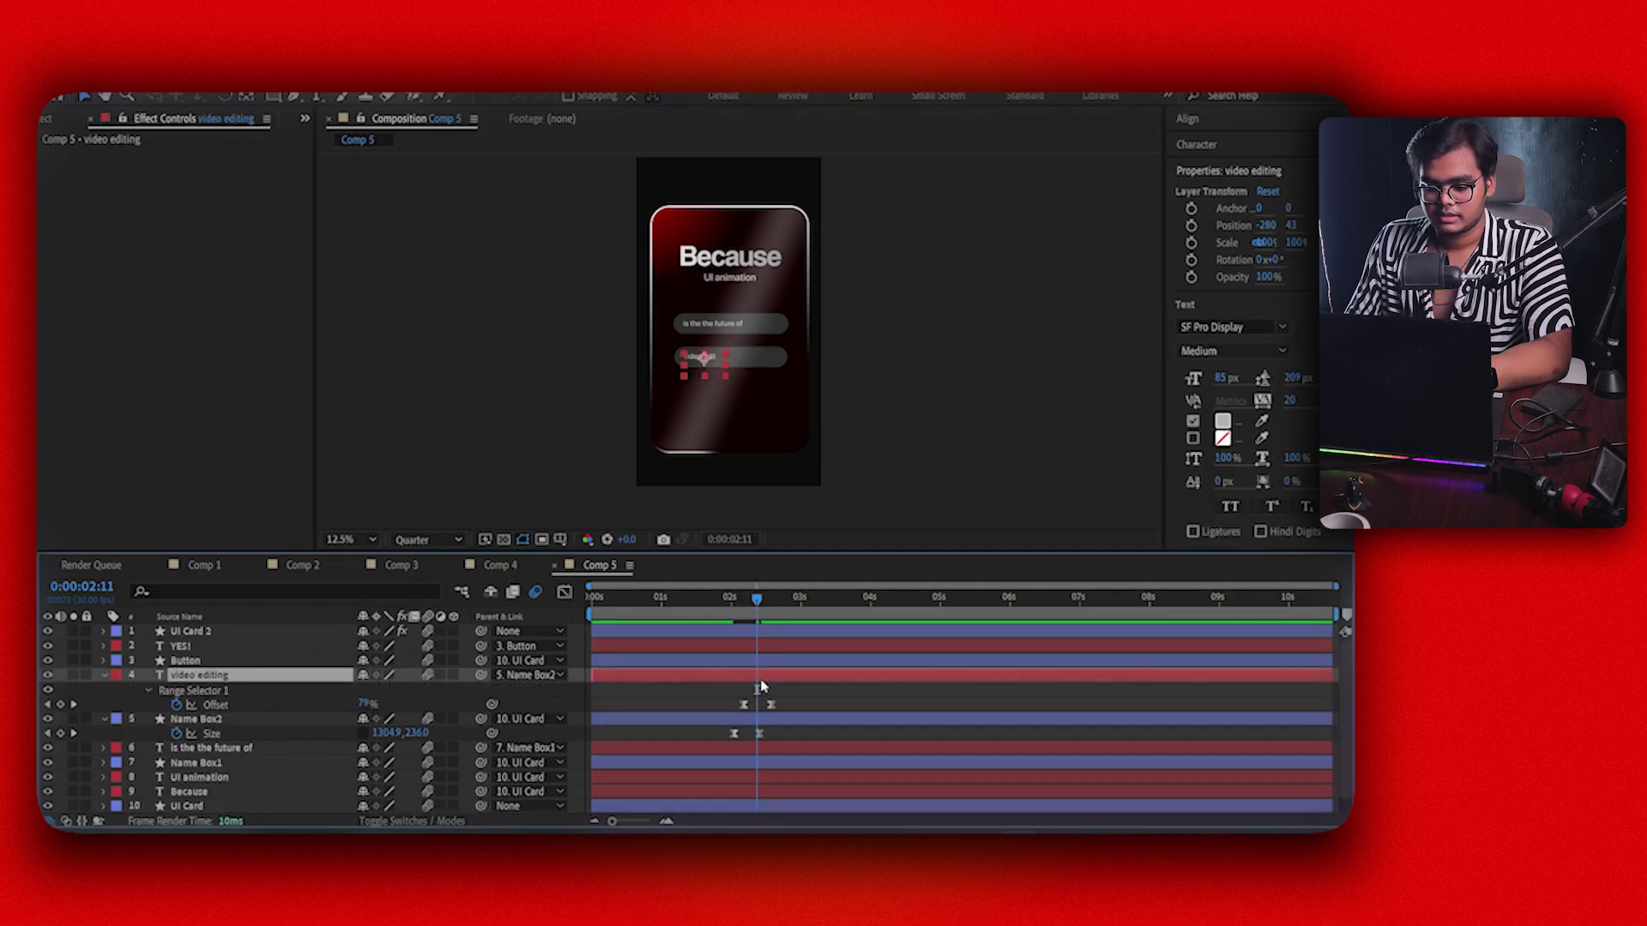
pyautogui.moveTo(771, 704); pyautogui.dragTo(781, 705)
pyautogui.click(769, 709)
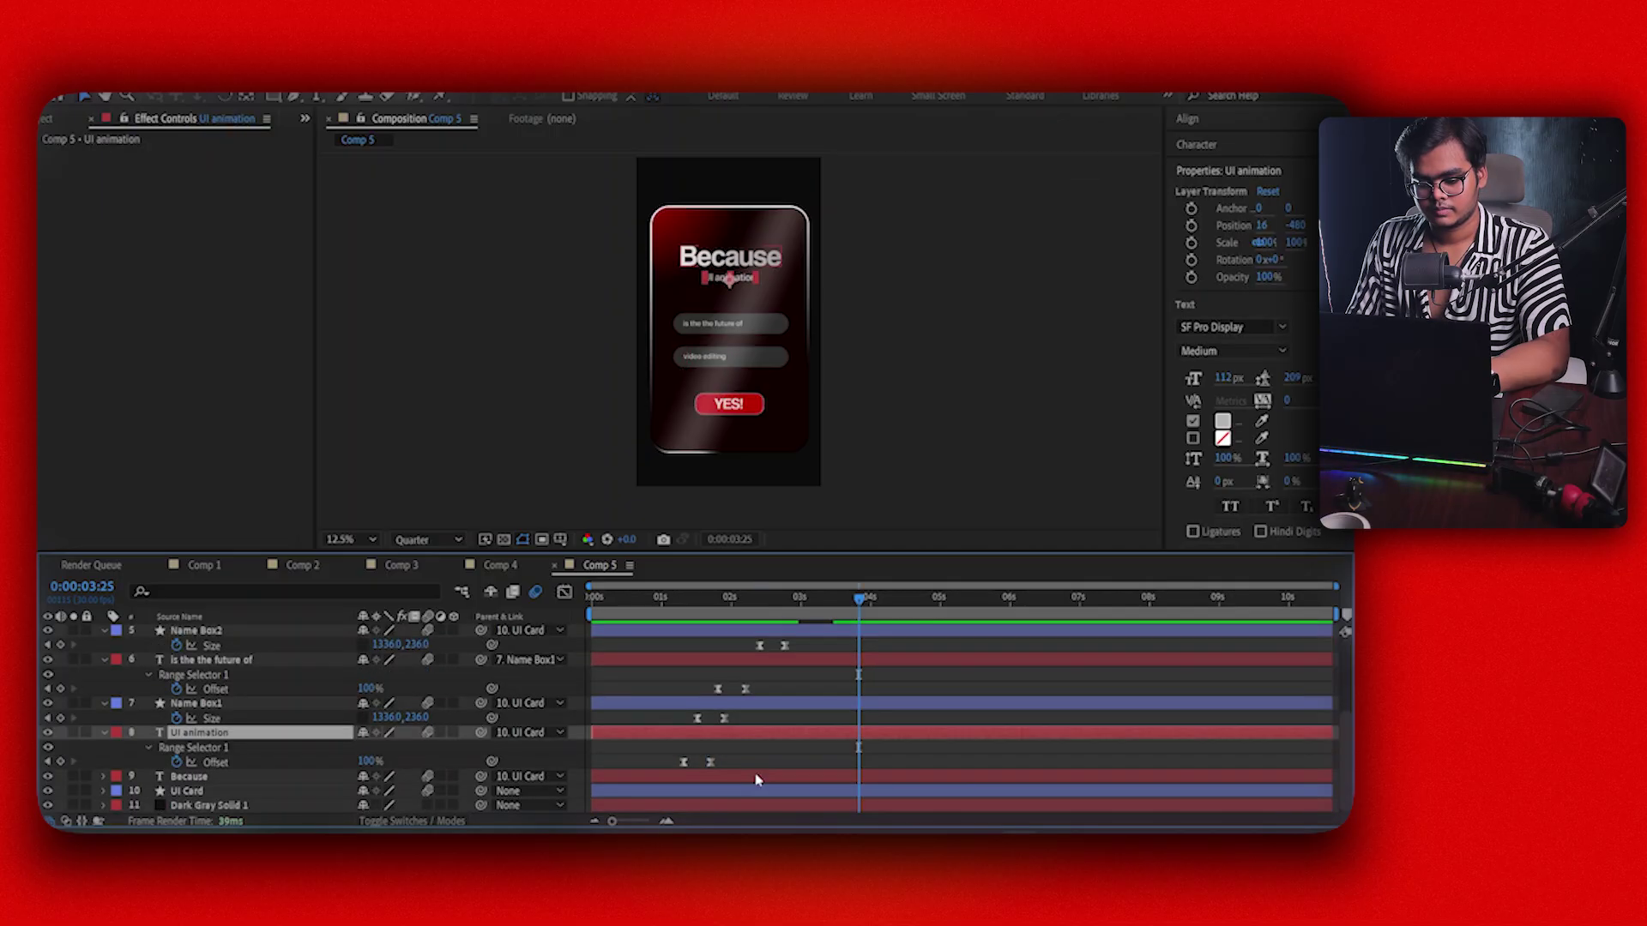
# Reveal the Because text layer's Offset keyframes and the UI Card layer's Position keyframes in the timeline
pyautogui.click(756, 780)
pyautogui.press('u')
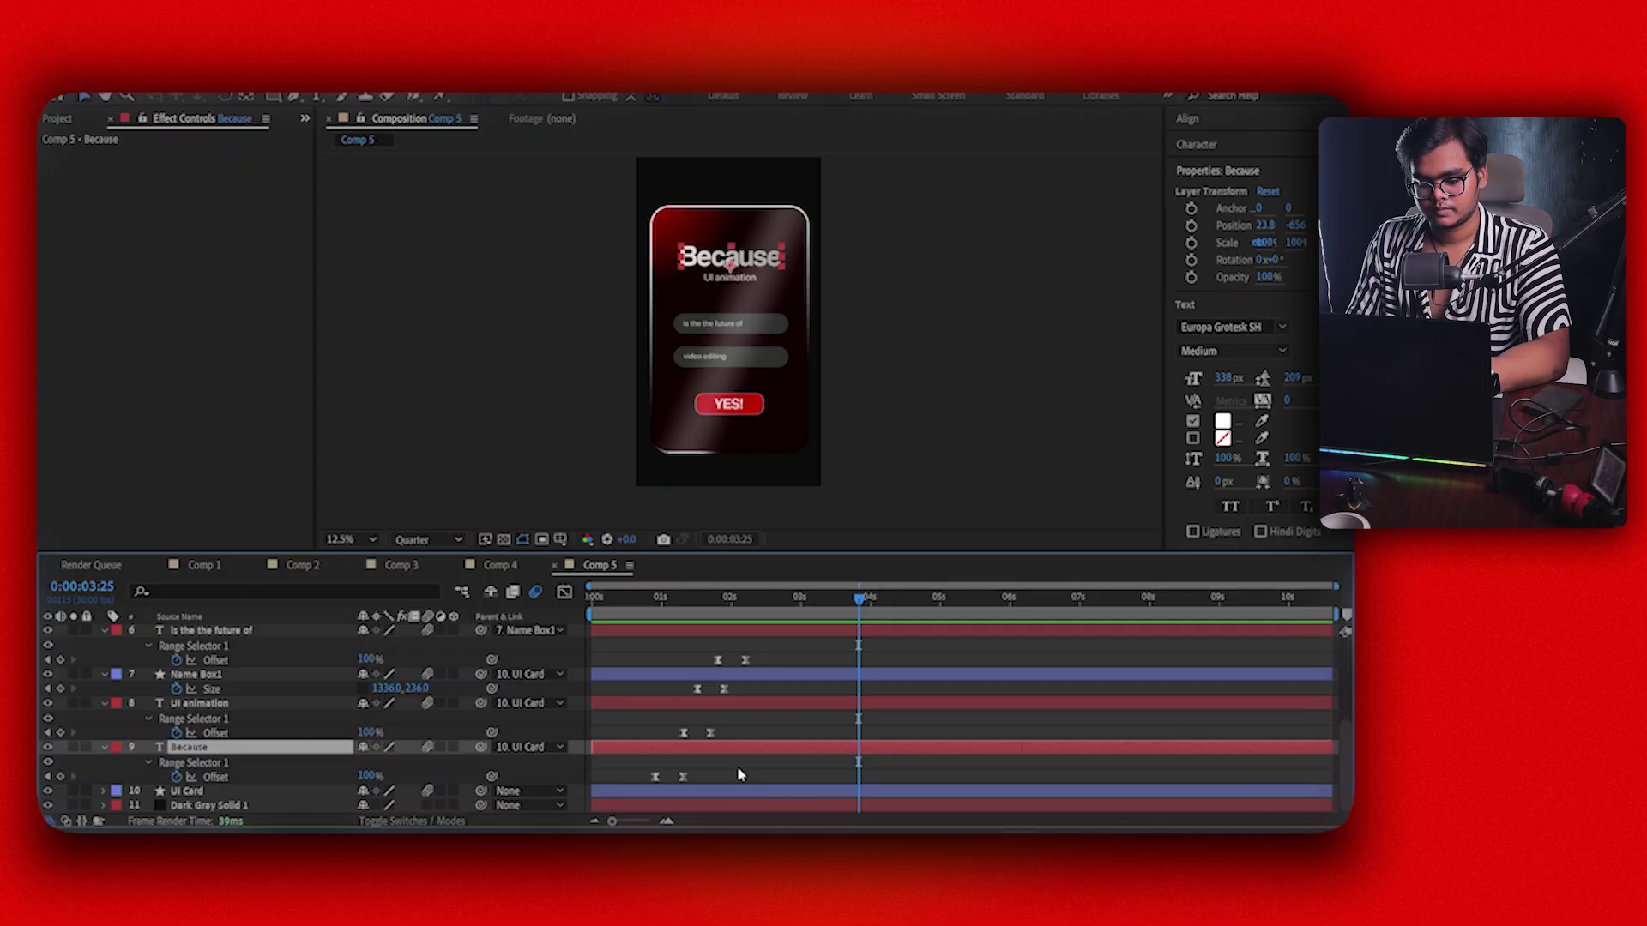
pyautogui.click(673, 775)
pyautogui.click(697, 792)
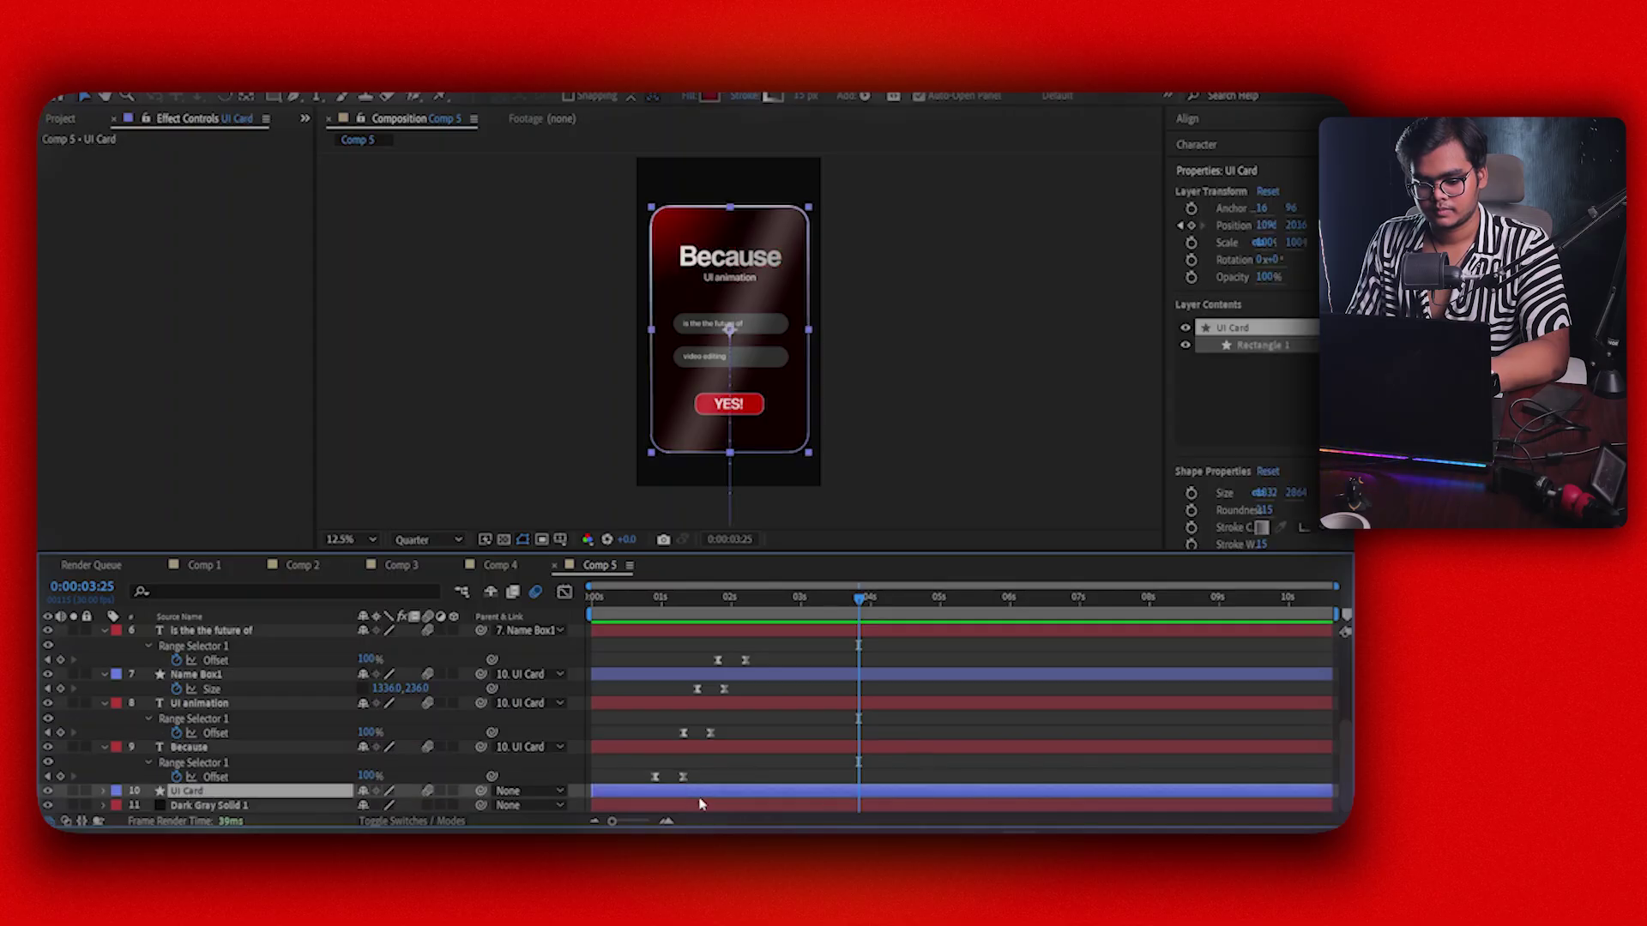
pyautogui.press('p')
pyautogui.click(707, 761)
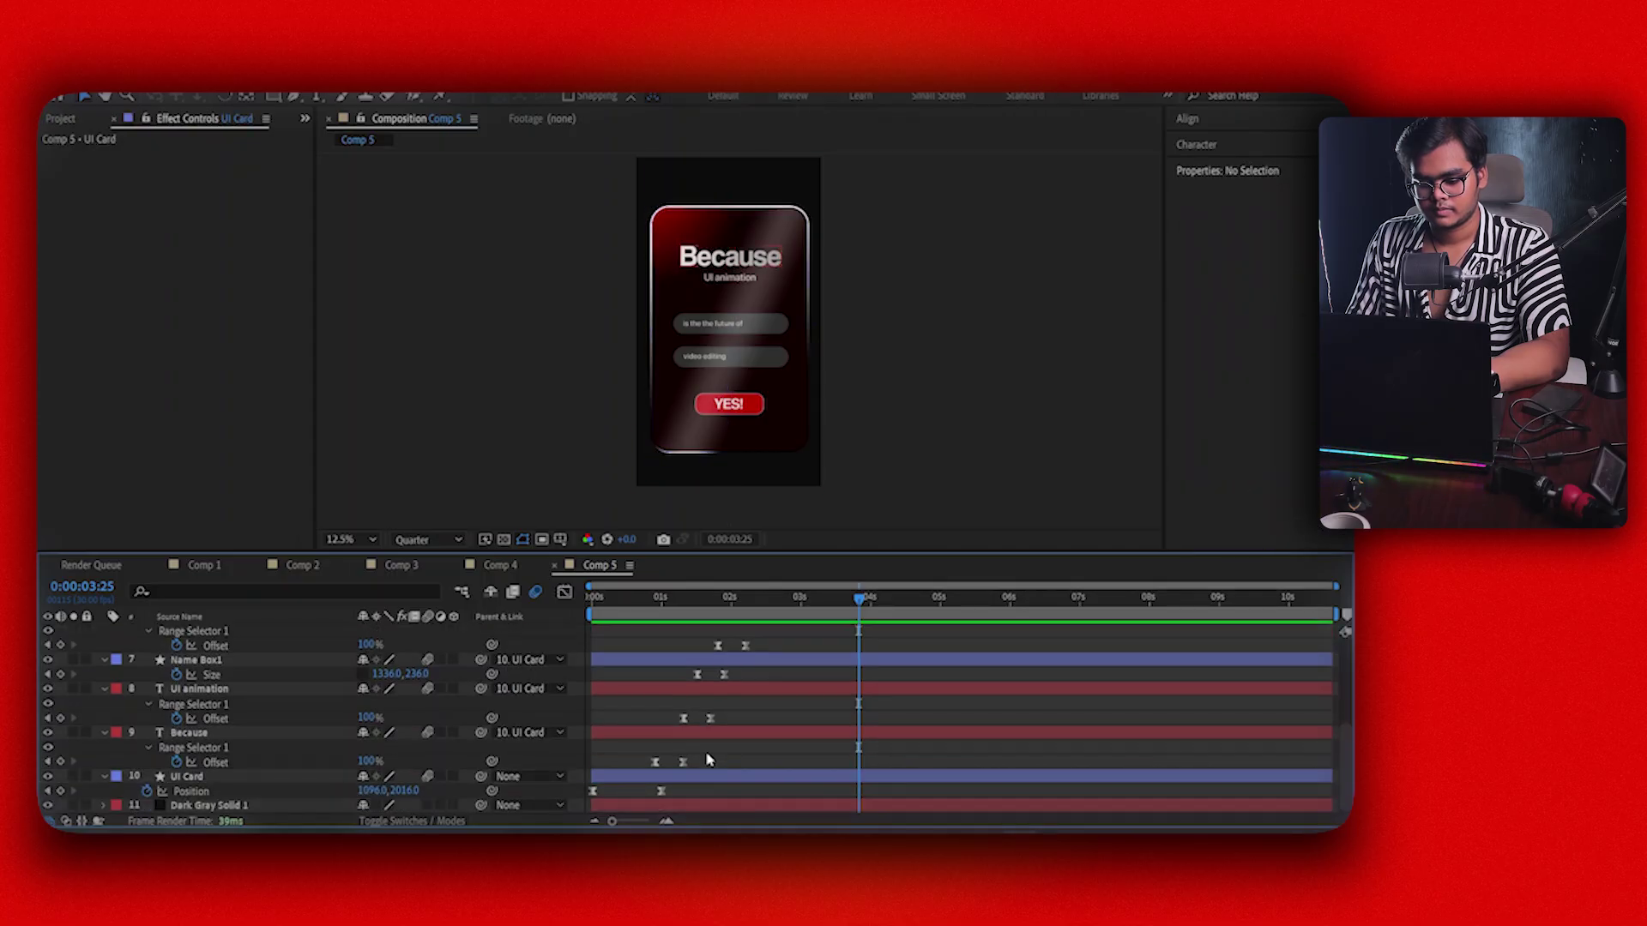
# Shift the Because layer's Offset keyframes earlier, the starting one to about 0:00:00:22 and the ending one by a few frames
pyautogui.moveTo(713, 744); pyautogui.dragTo(641, 764)
pyautogui.click(670, 752)
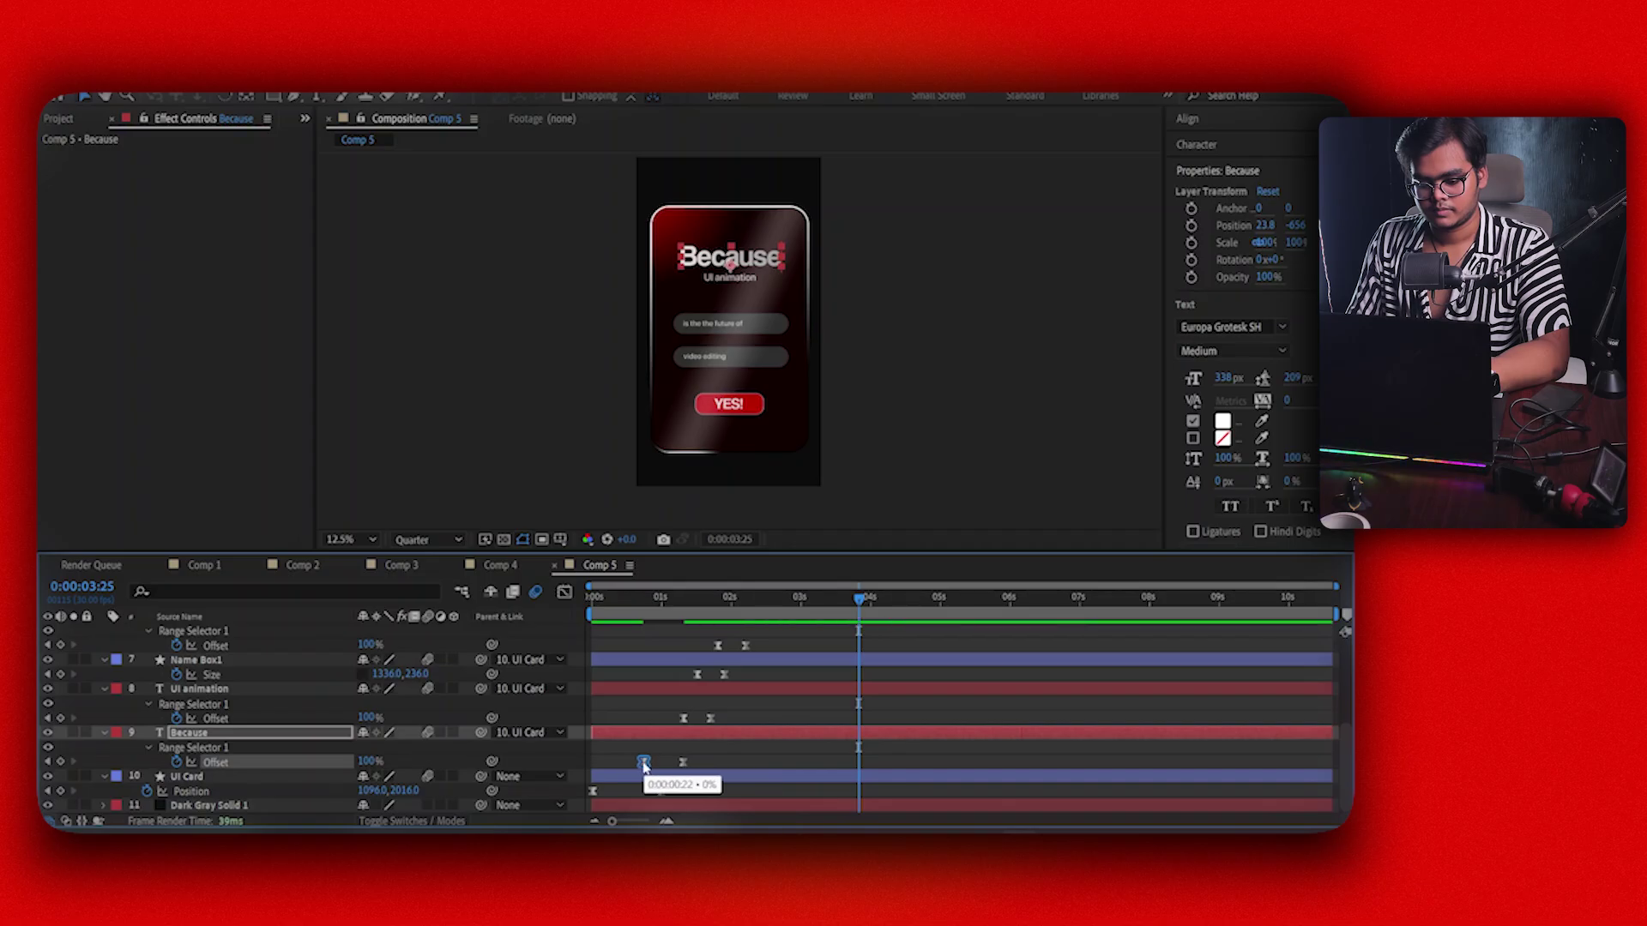
pyautogui.moveTo(683, 761); pyautogui.dragTo(677, 762)
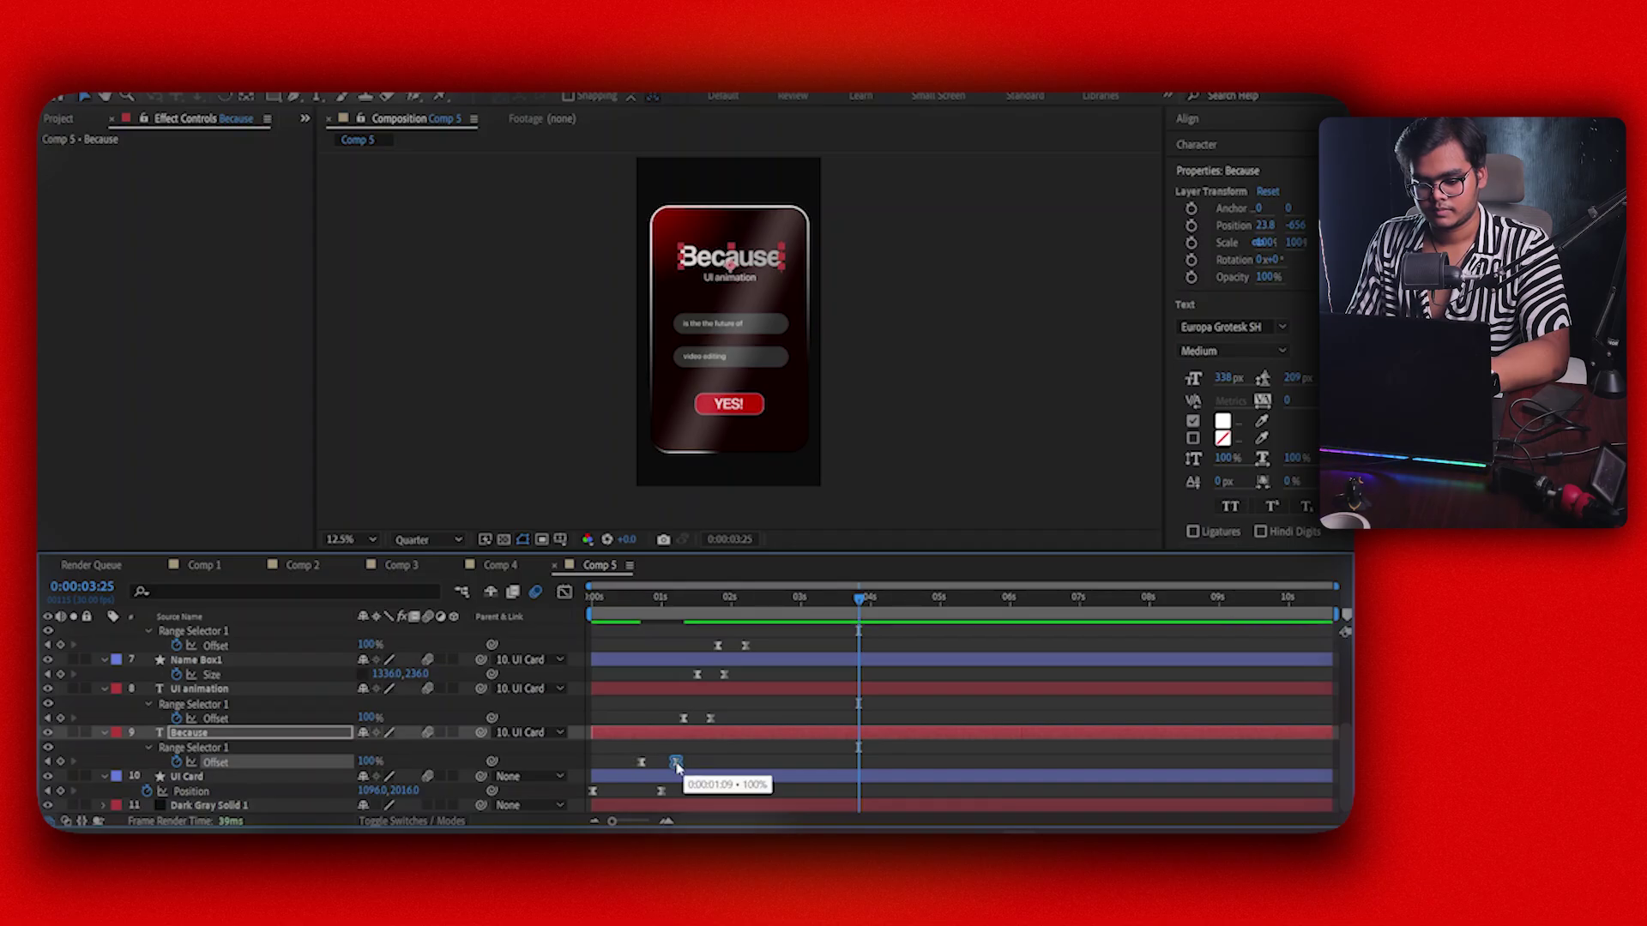
# Move the UI animation text layer's starting Offset keyframe several frames earlier and preview the composition from 0:00:00:00
pyautogui.click(728, 712)
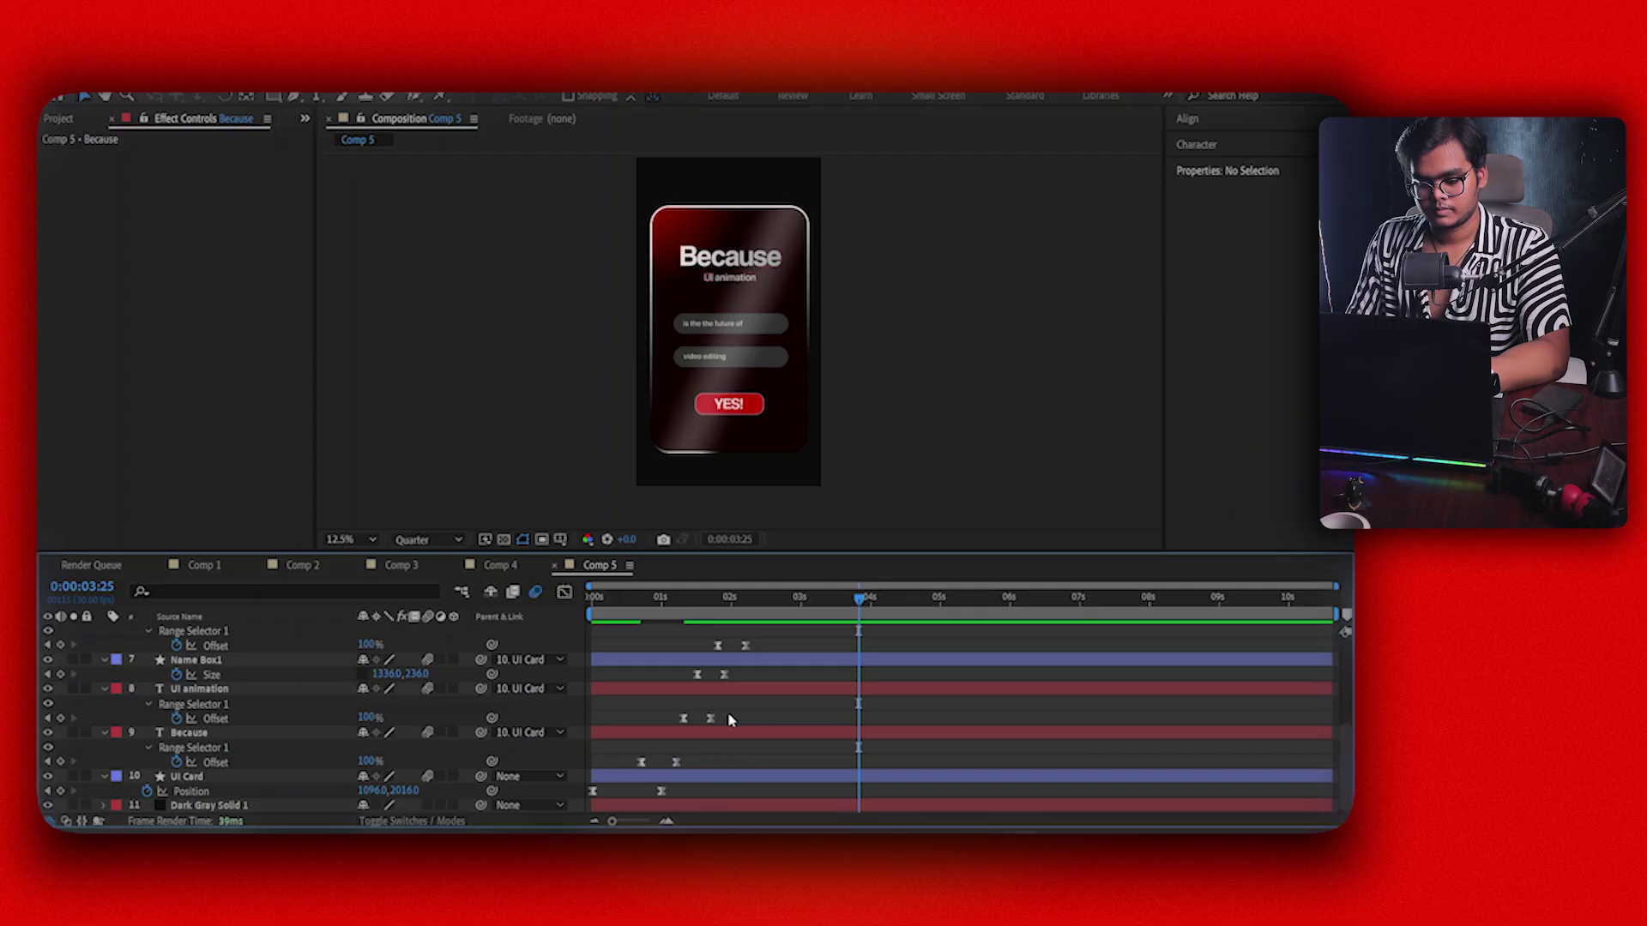
pyautogui.moveTo(684, 718); pyautogui.dragTo(669, 718)
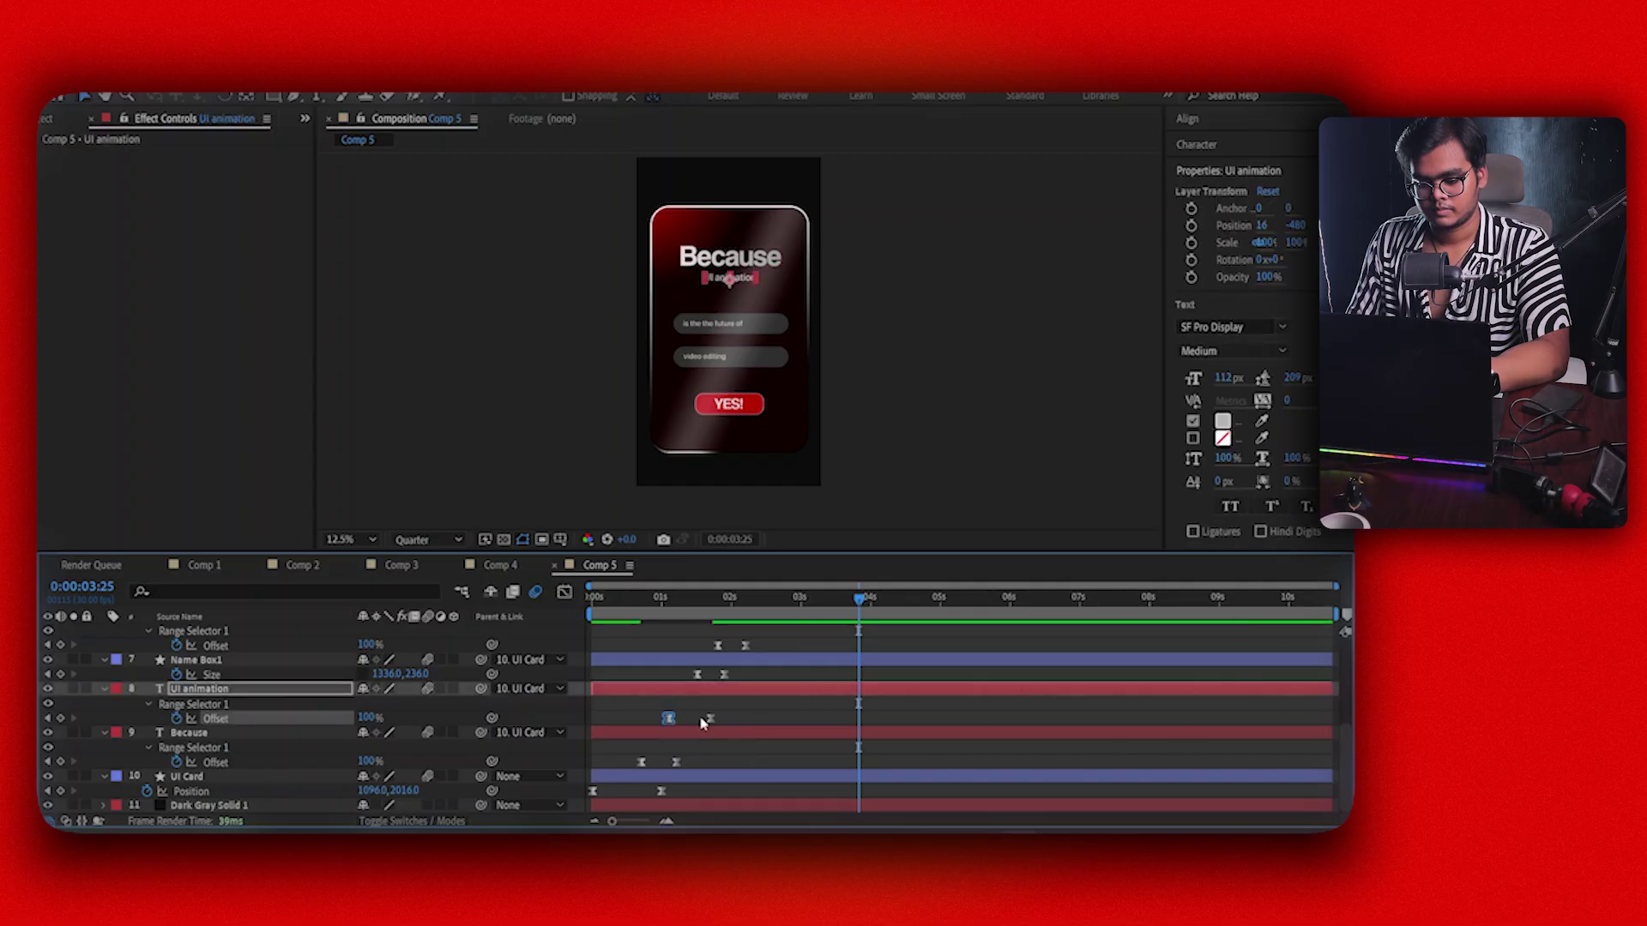
pyautogui.moveTo(629, 603); pyautogui.dragTo(547, 626)
pyautogui.press('space')
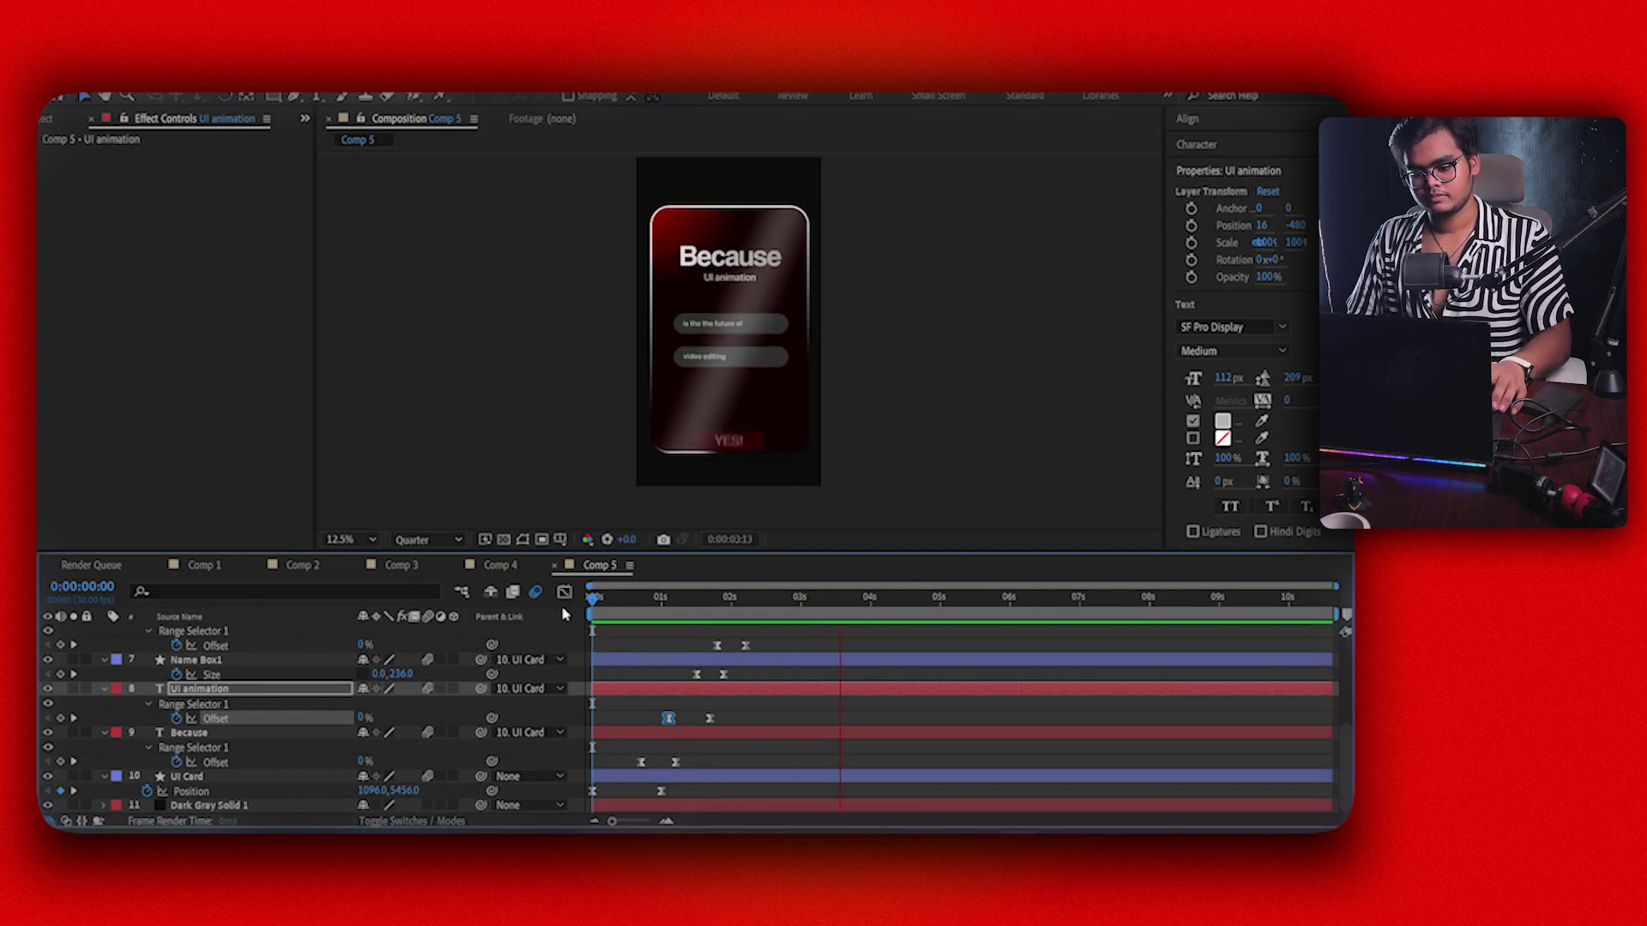
pyautogui.press('space')
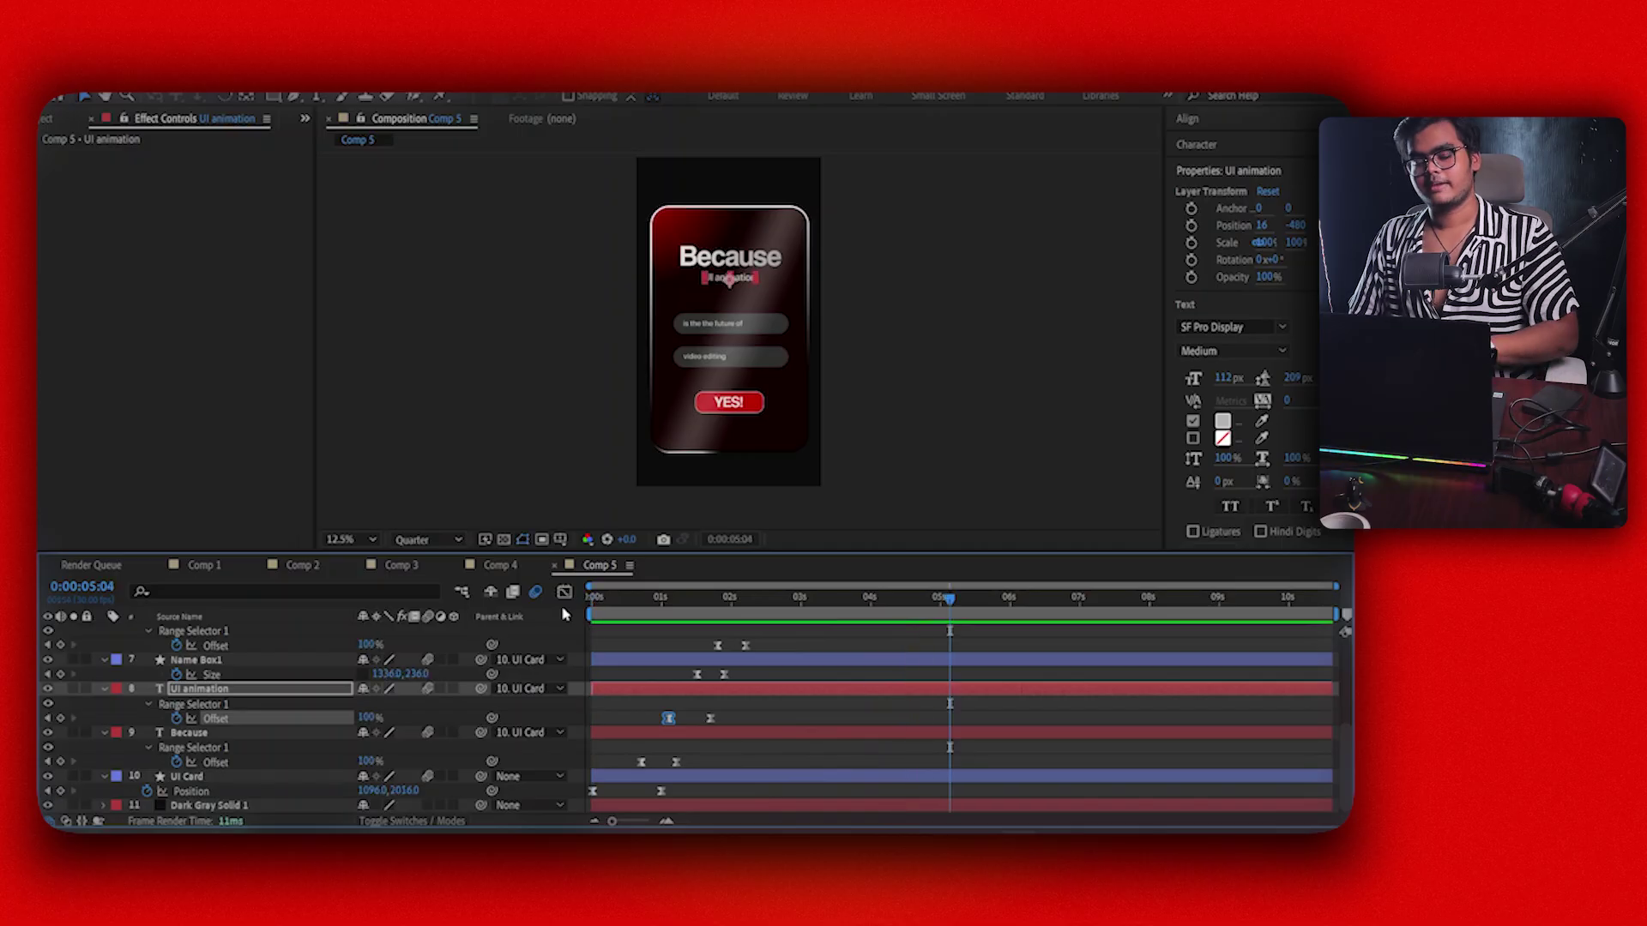